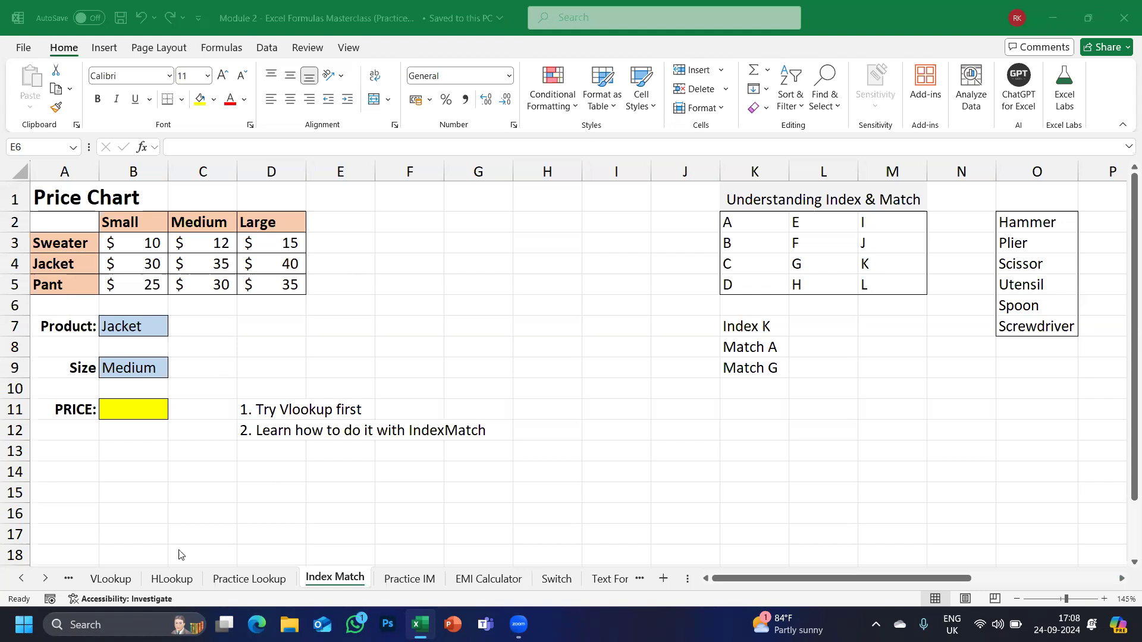
Browse the HLookup and Index Match sheets, then open the Practice Lookup sheet.
left_click(119, 585)
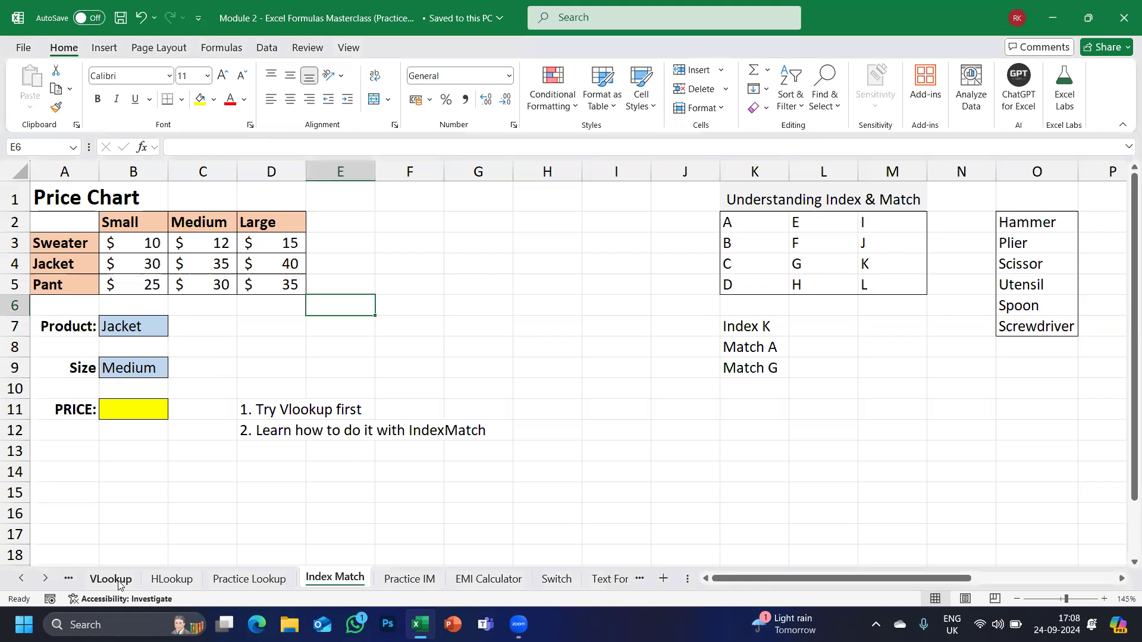
left_click(159, 584)
left_click(223, 585)
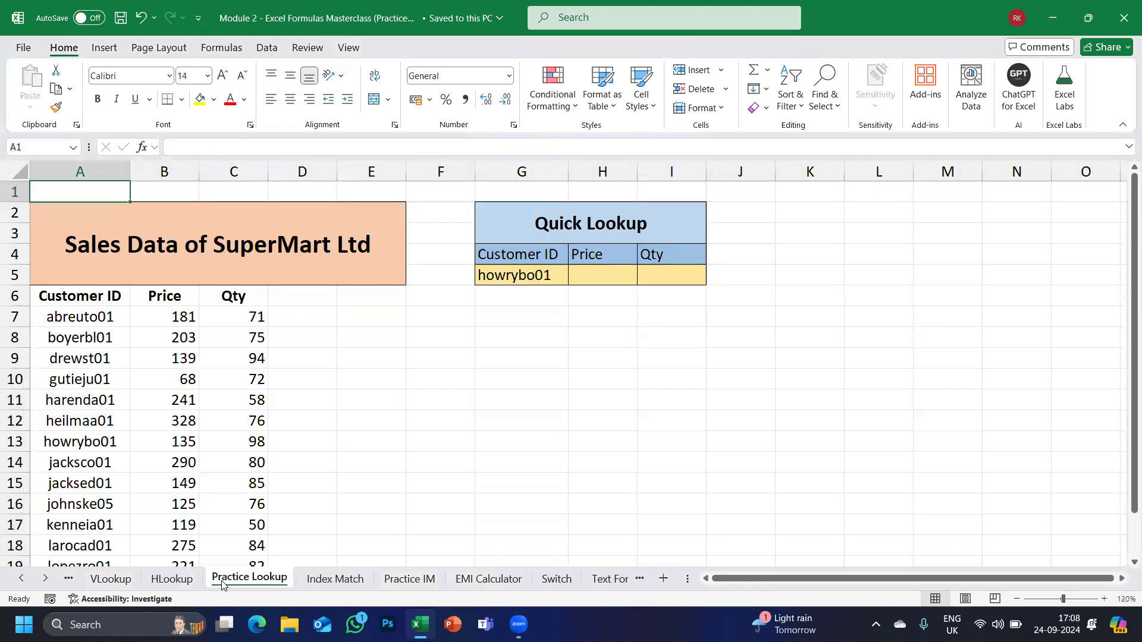
left_click(327, 582)
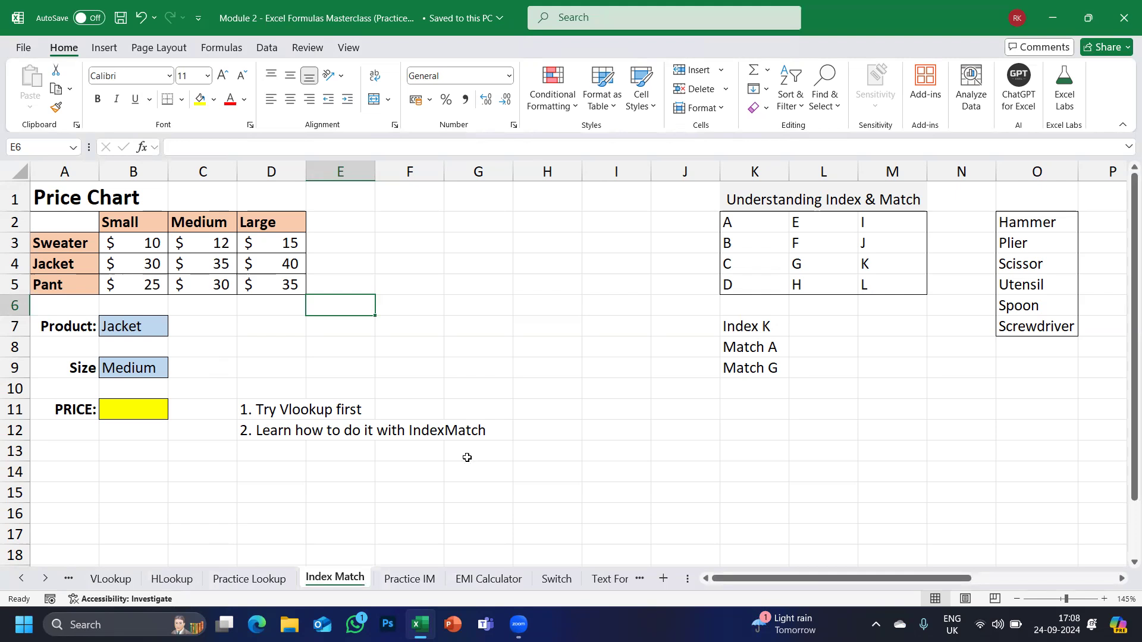
left_click(237, 580)
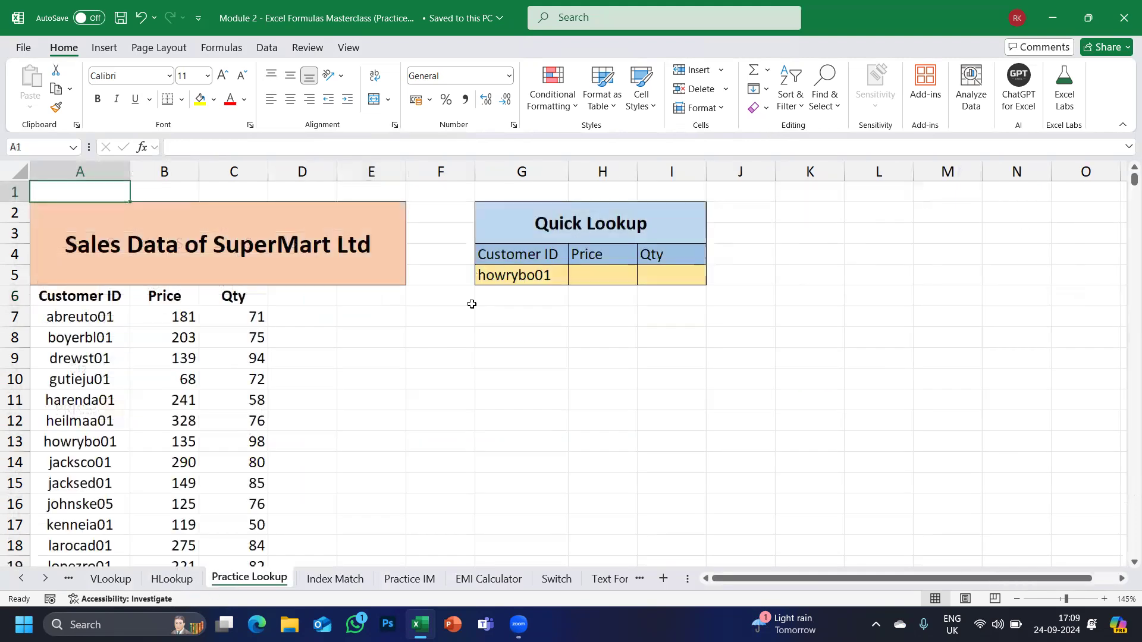
Review the HLookup sheet's empty Product 3 price cell, then return to Practice Lookup.
left_click(533, 357)
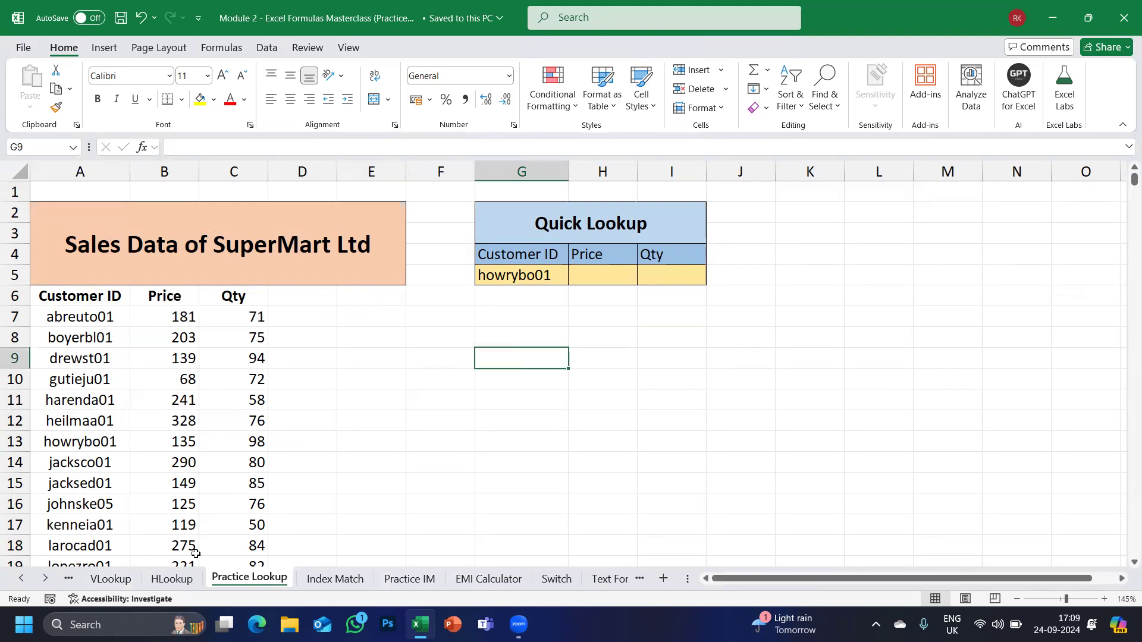
scroll(431, 446, "down", 2)
scroll(413, 464, "up", 1)
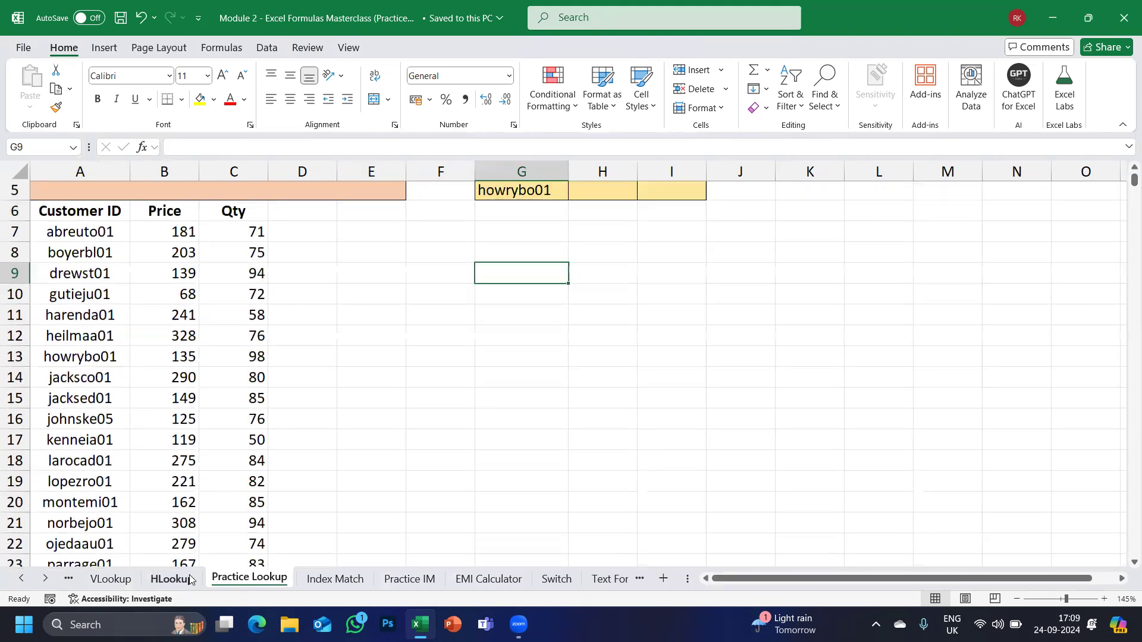
key("ctrl+Page_Up")
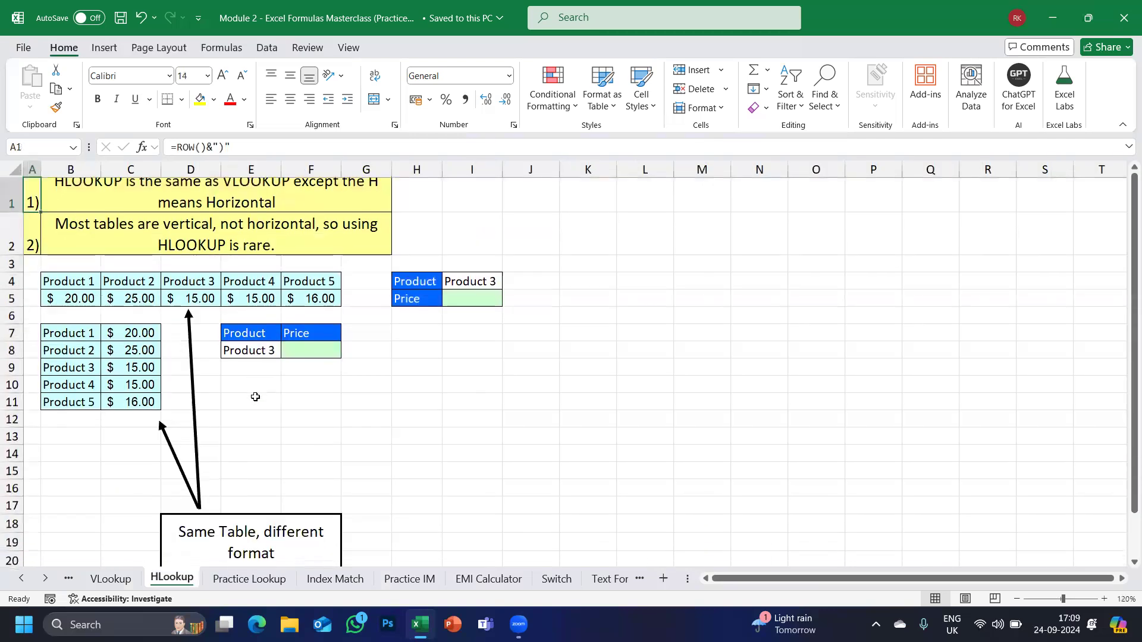
scroll(255, 397, "down", 2)
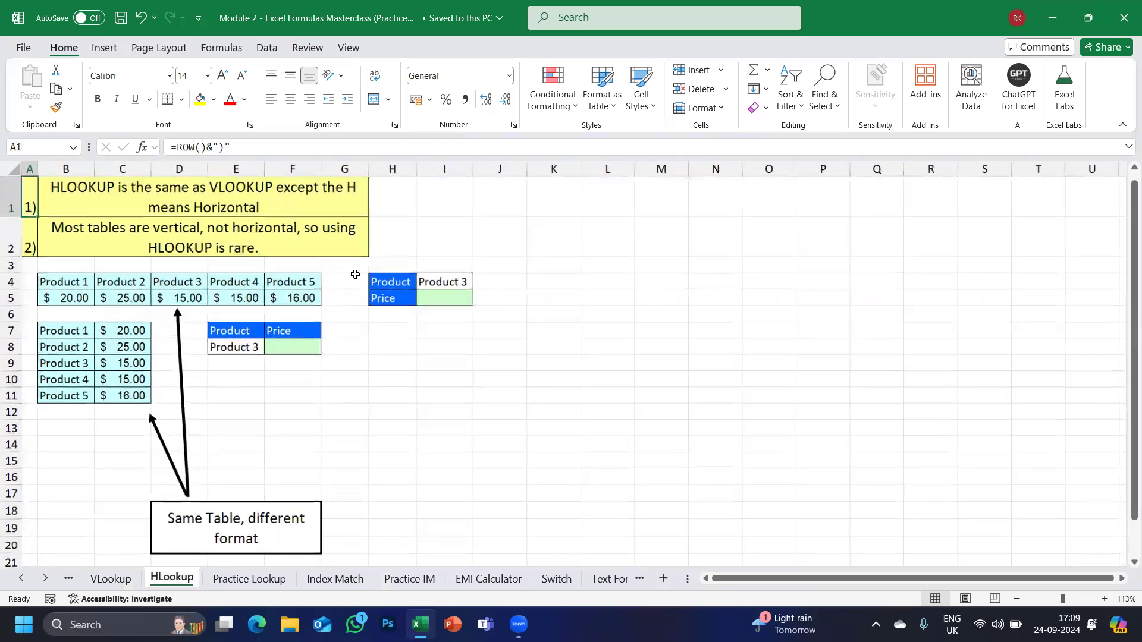
left_click(303, 344)
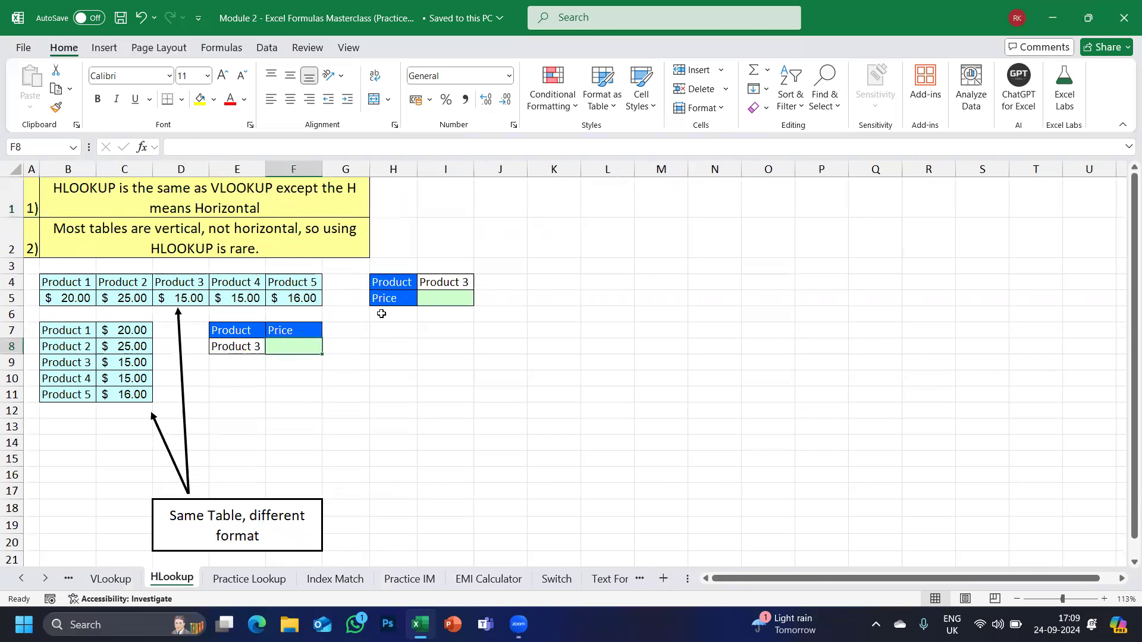
left_click(233, 579)
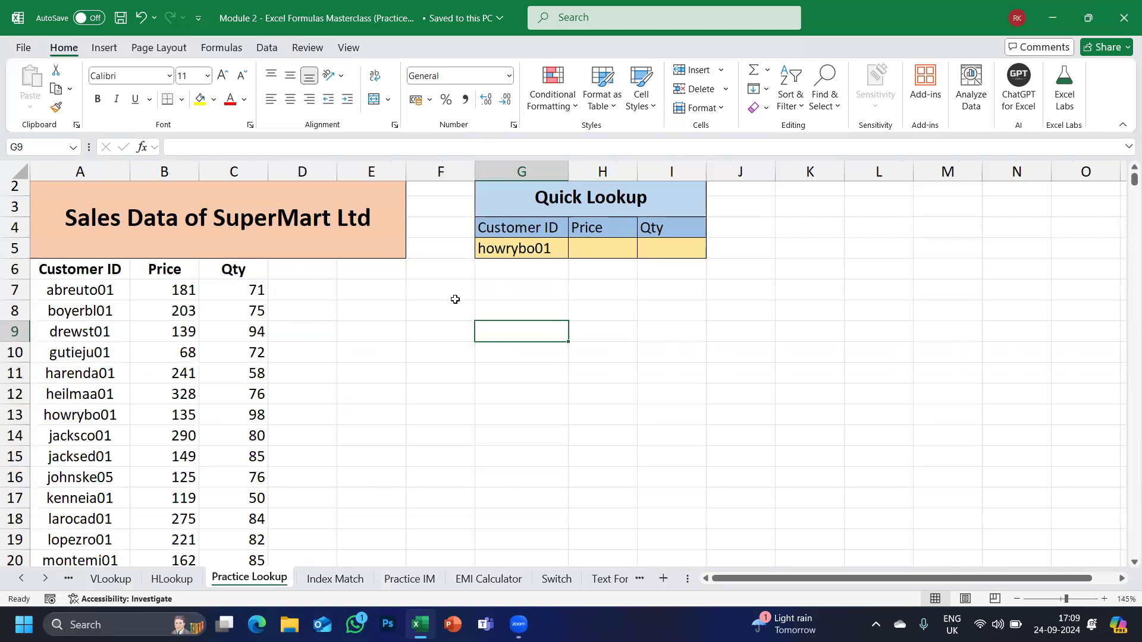
scroll(310, 382, "up", 1)
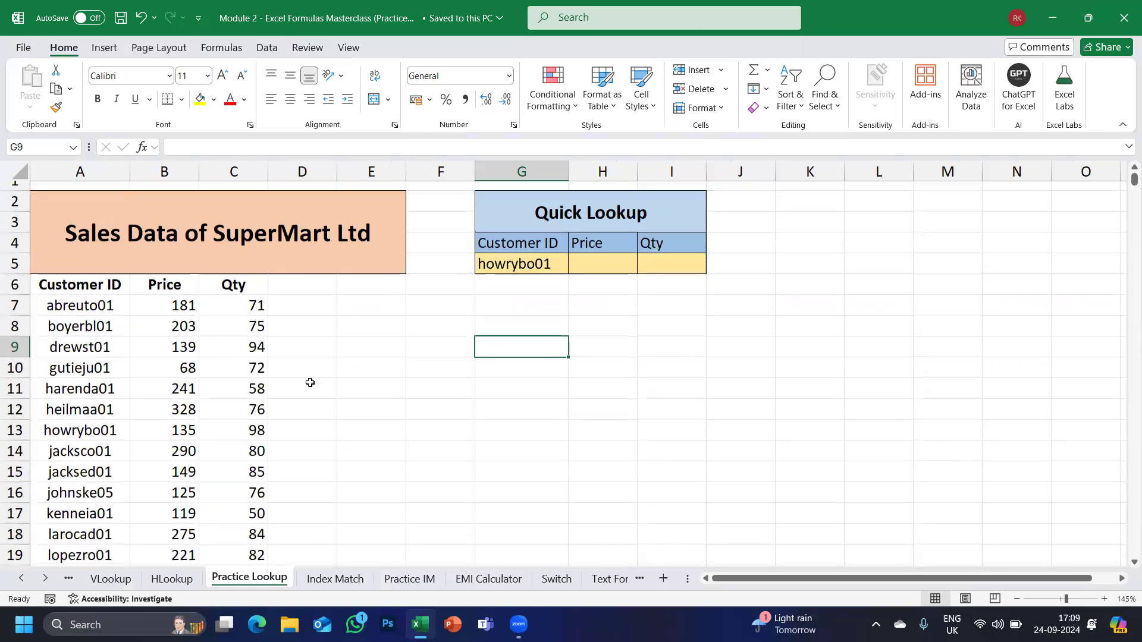
left_click(509, 262)
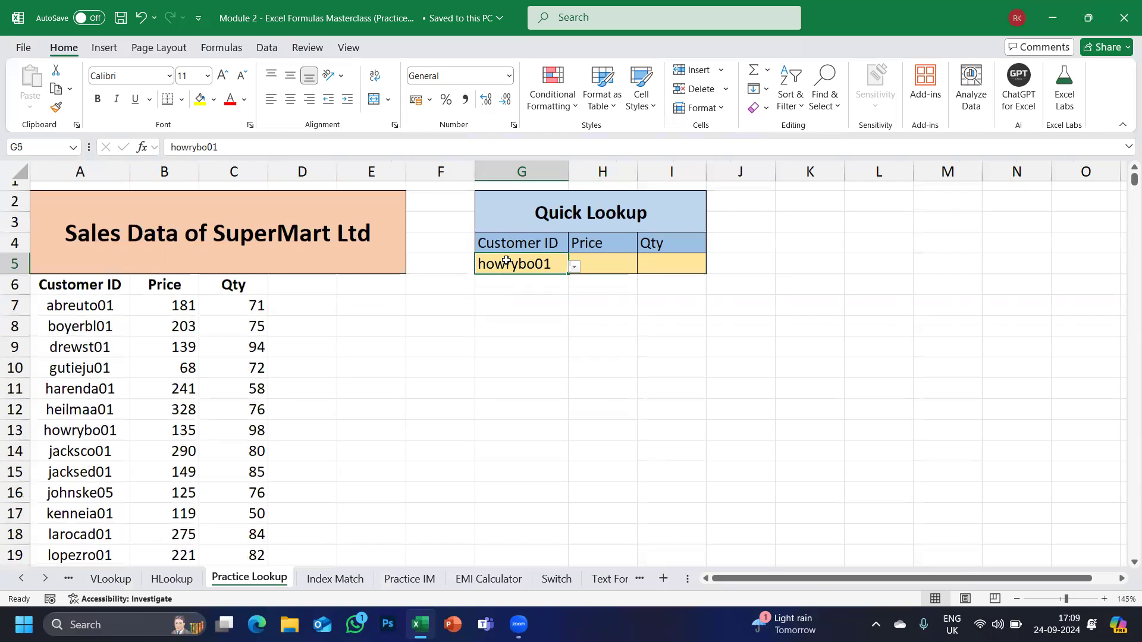
left_click(601, 255)
left_click(661, 257)
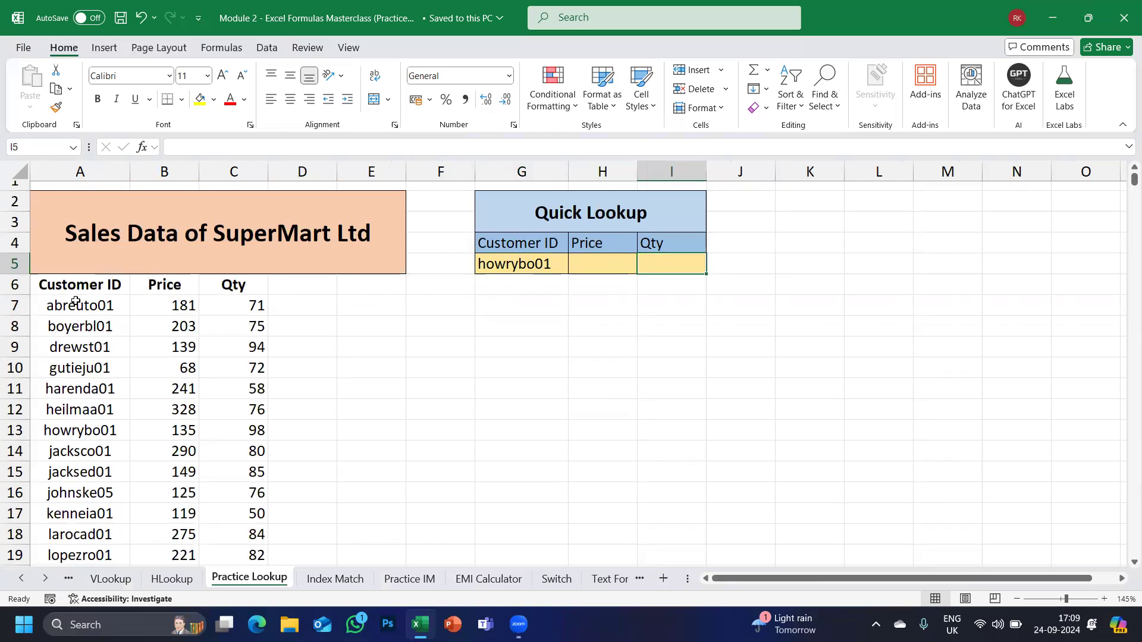
left_click(92, 286)
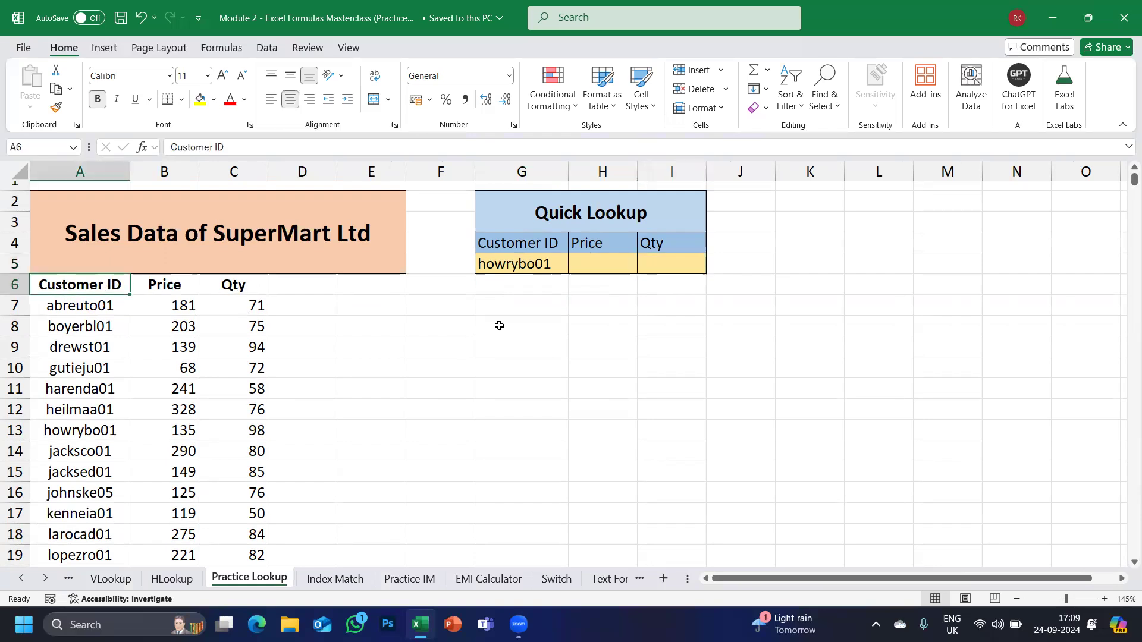
left_click(521, 263)
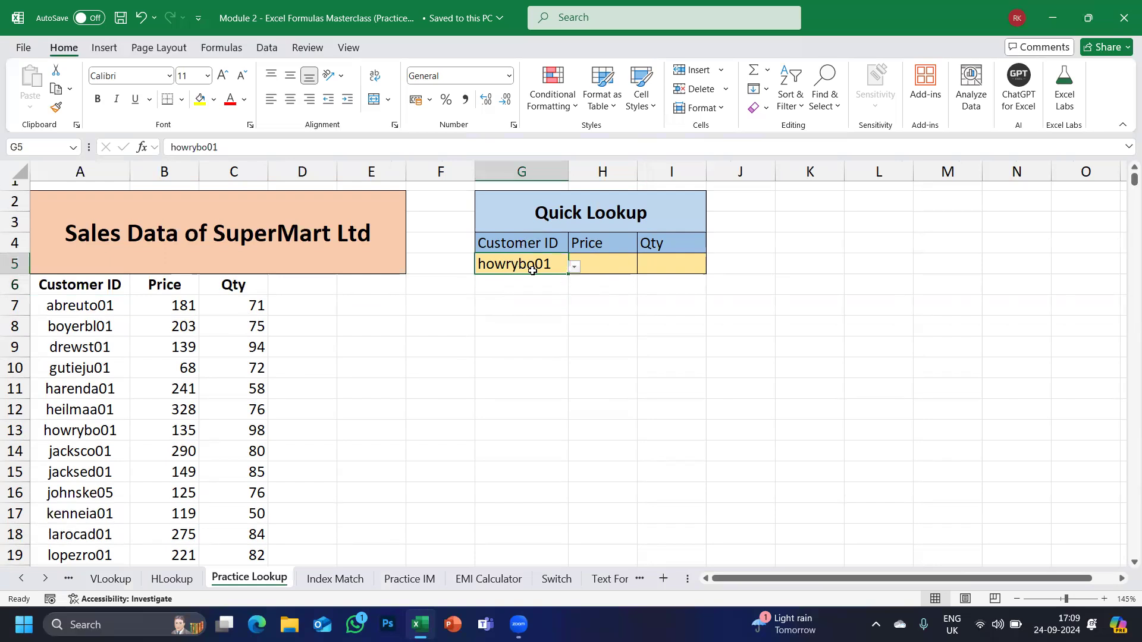
left_click_drag(78, 286, 247, 378)
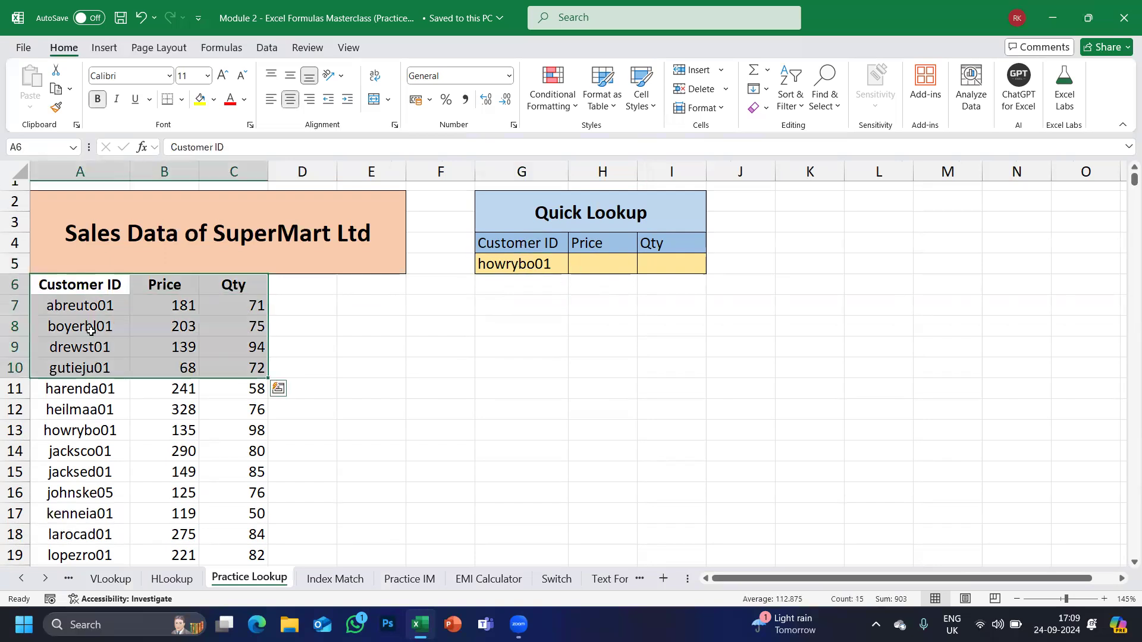
left_click_drag(94, 287, 83, 436)
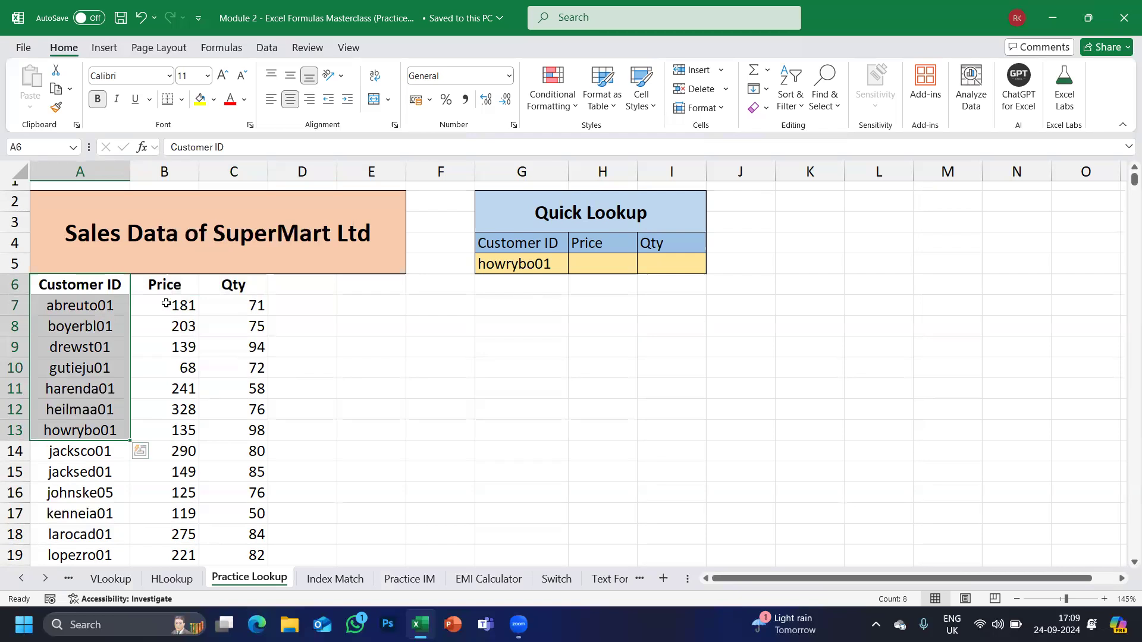
left_click_drag(167, 300, 168, 429)
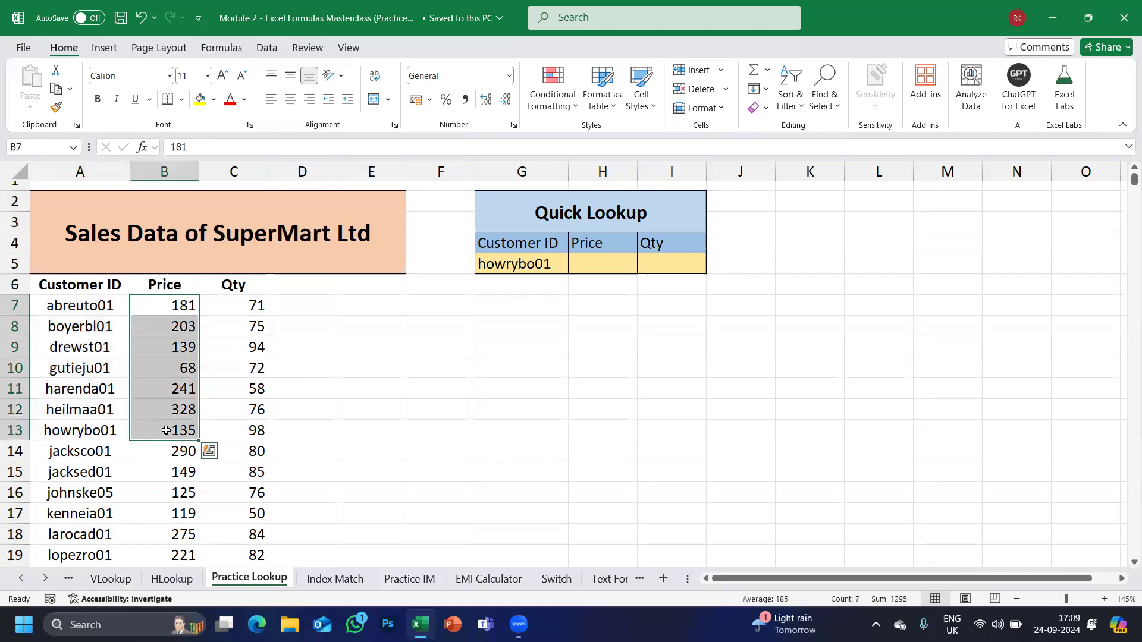
left_click_drag(232, 284, 241, 409)
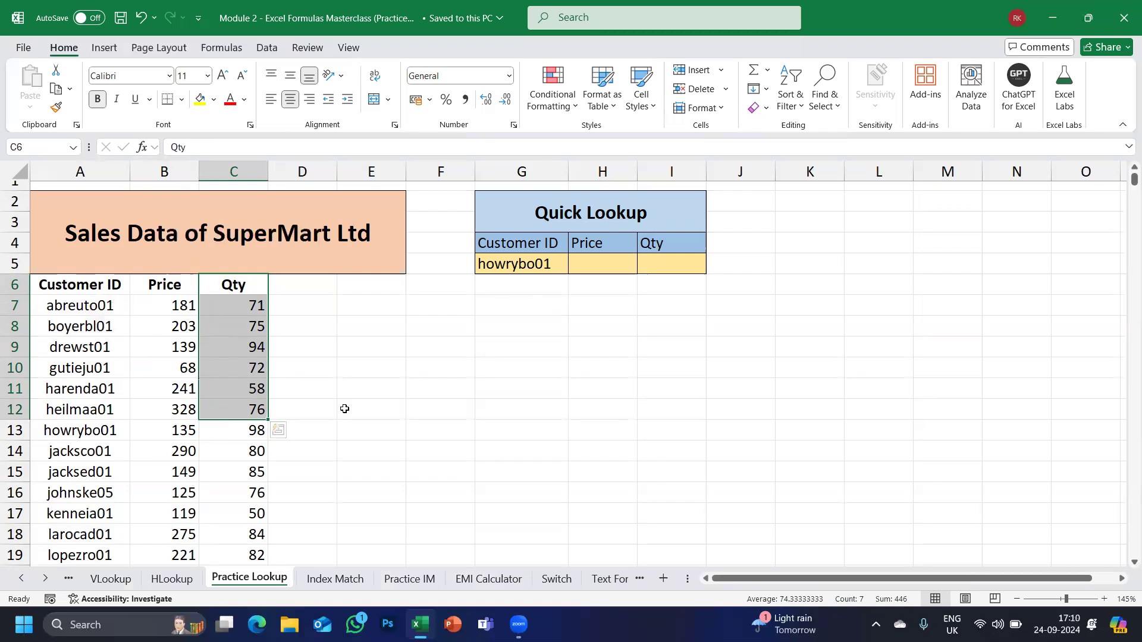
left_click(605, 269)
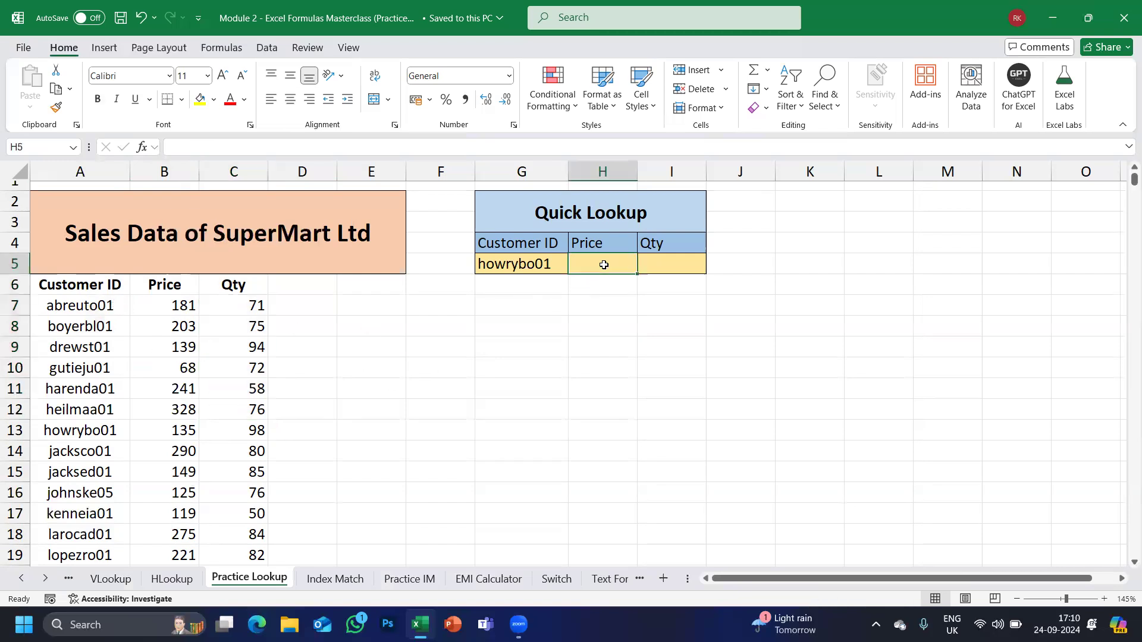
type("=vl")
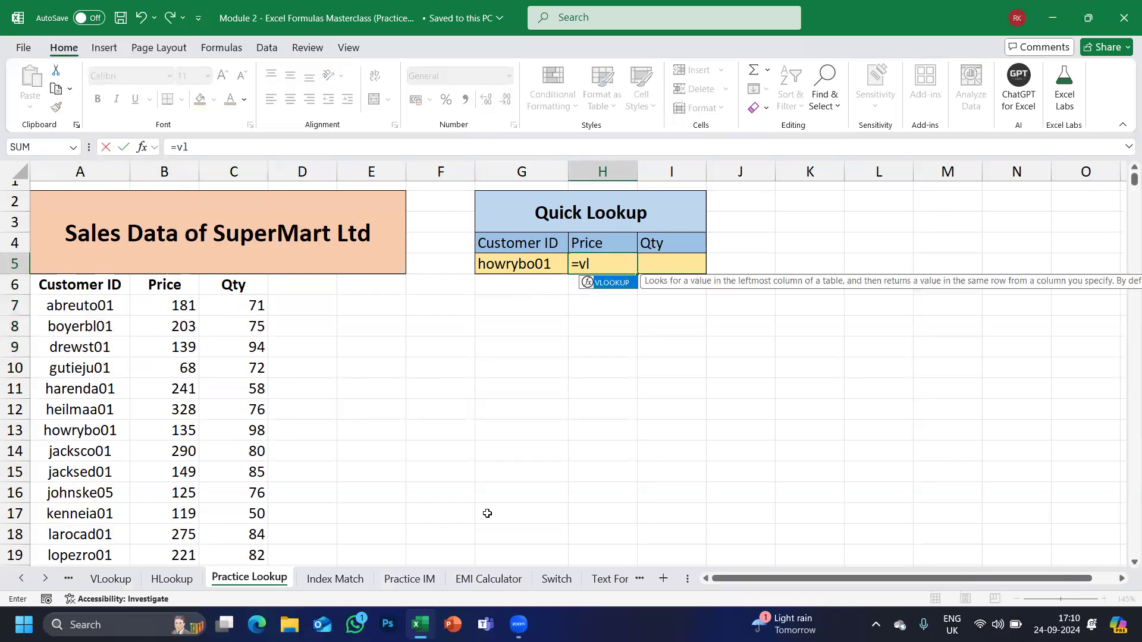
type("o")
key("Tab")
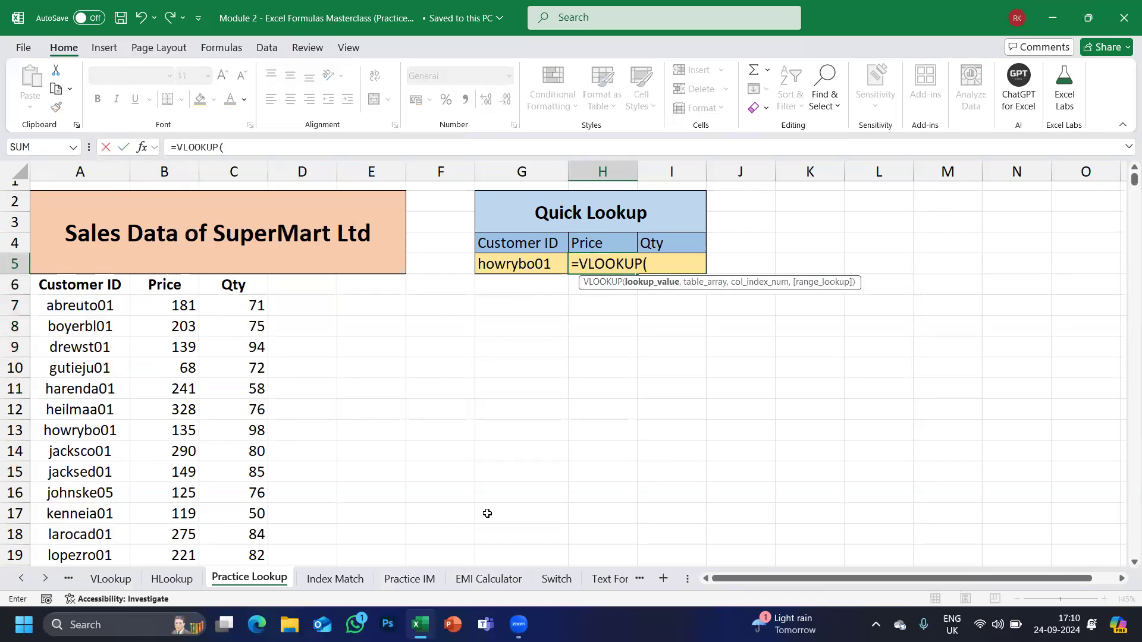
left_click(510, 265)
type(",")
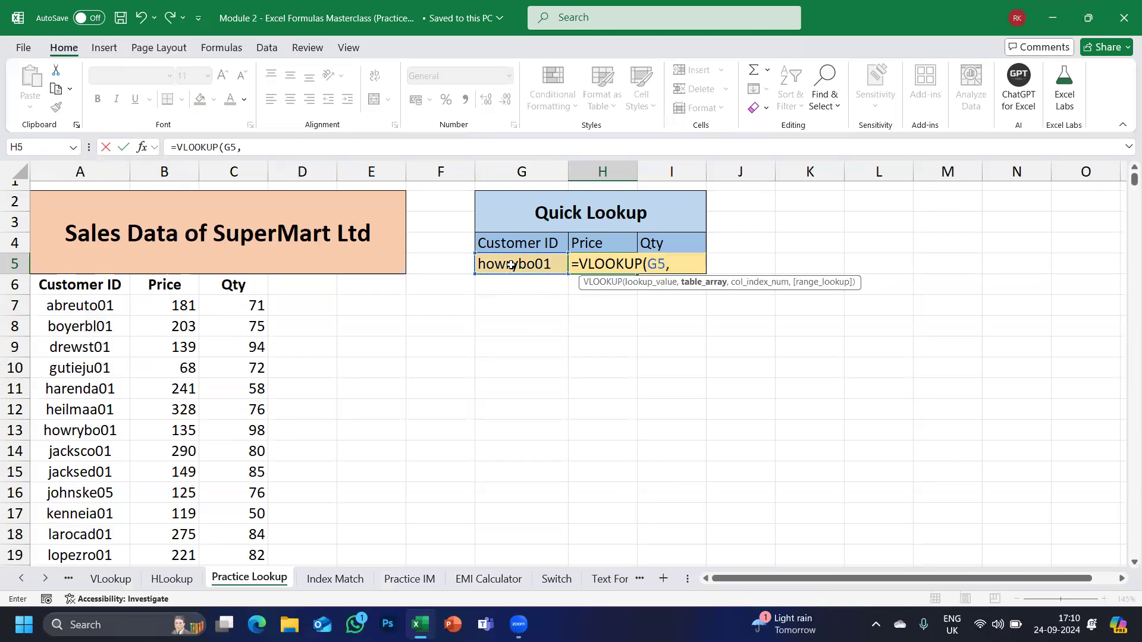
left_click(65, 286)
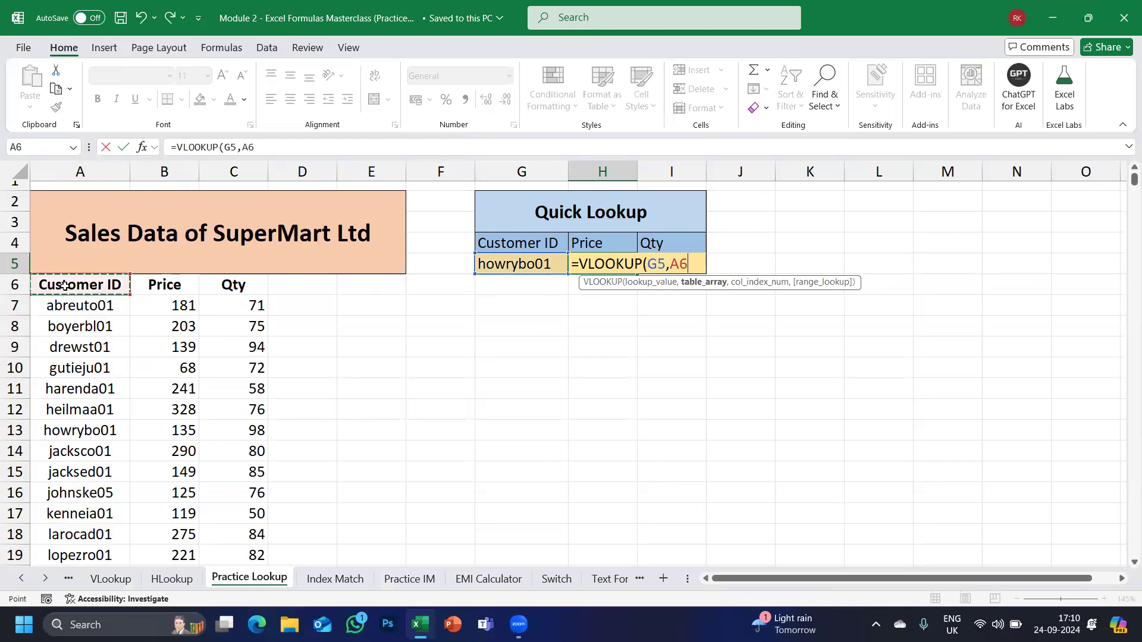
key("ctrl+shift+Right")
key("ctrl+shift+Down")
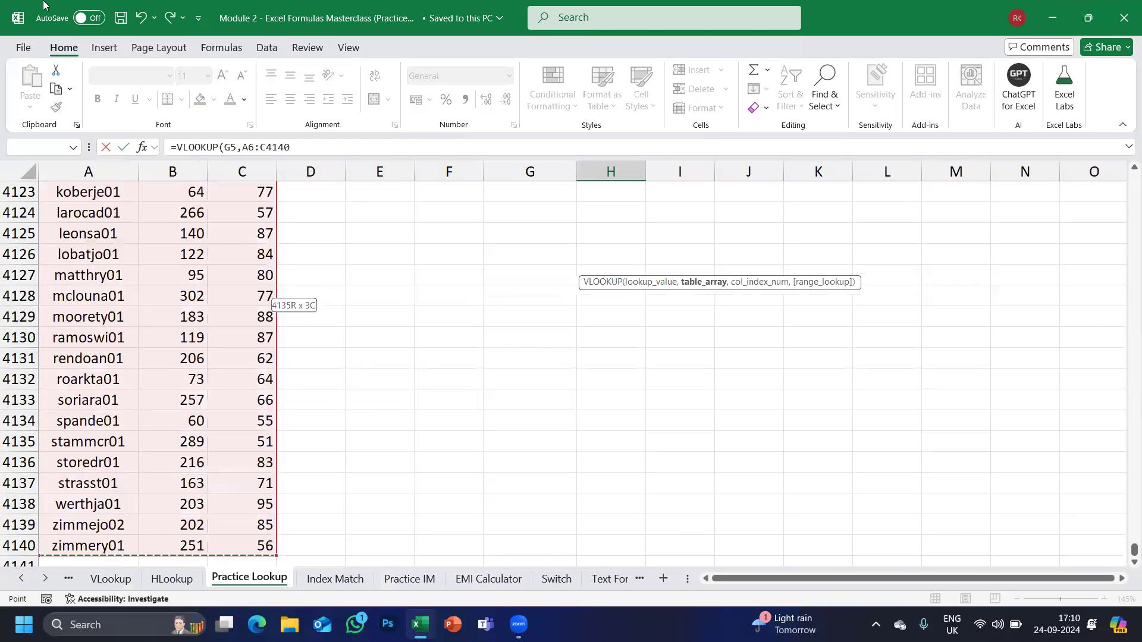
type(",")
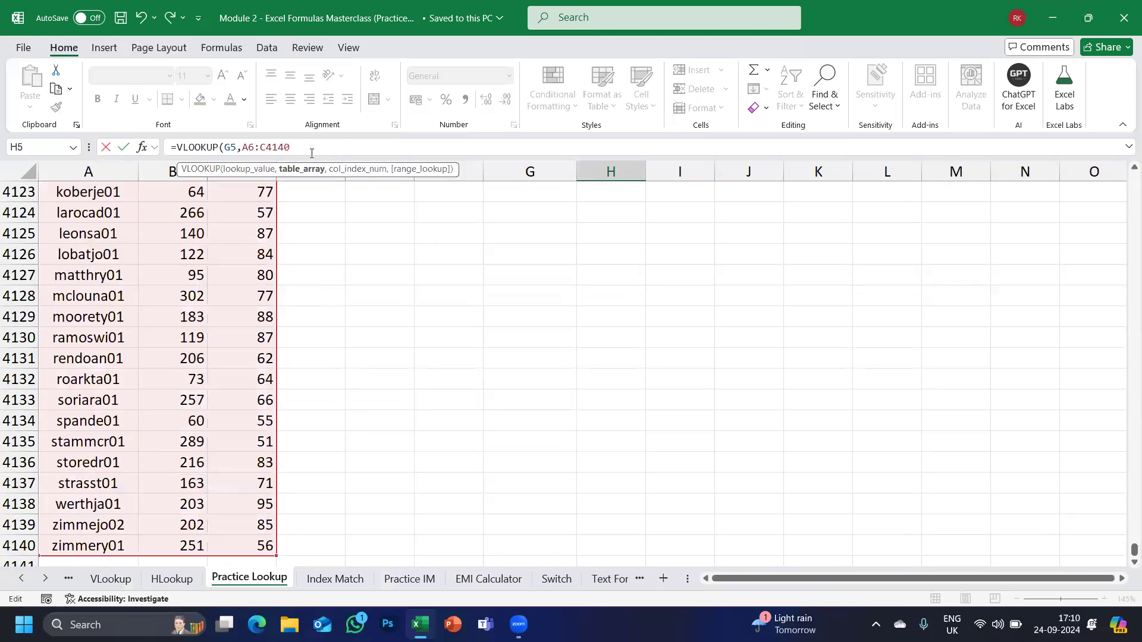
type("2m")
key("BackSpace")
type(",0")
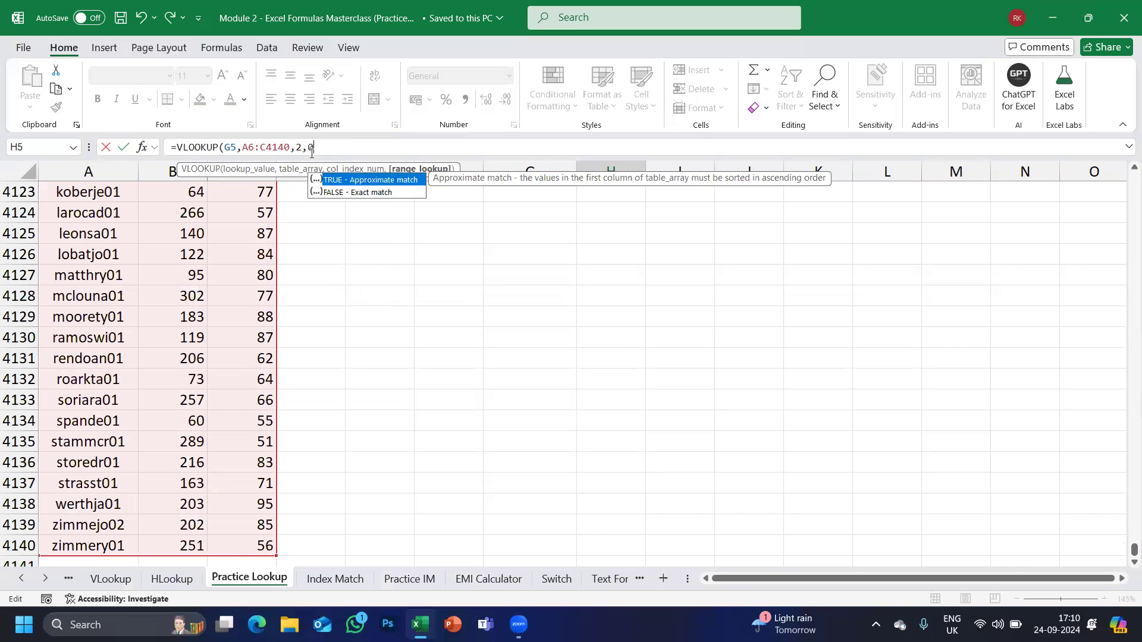
type(")")
key("Return")
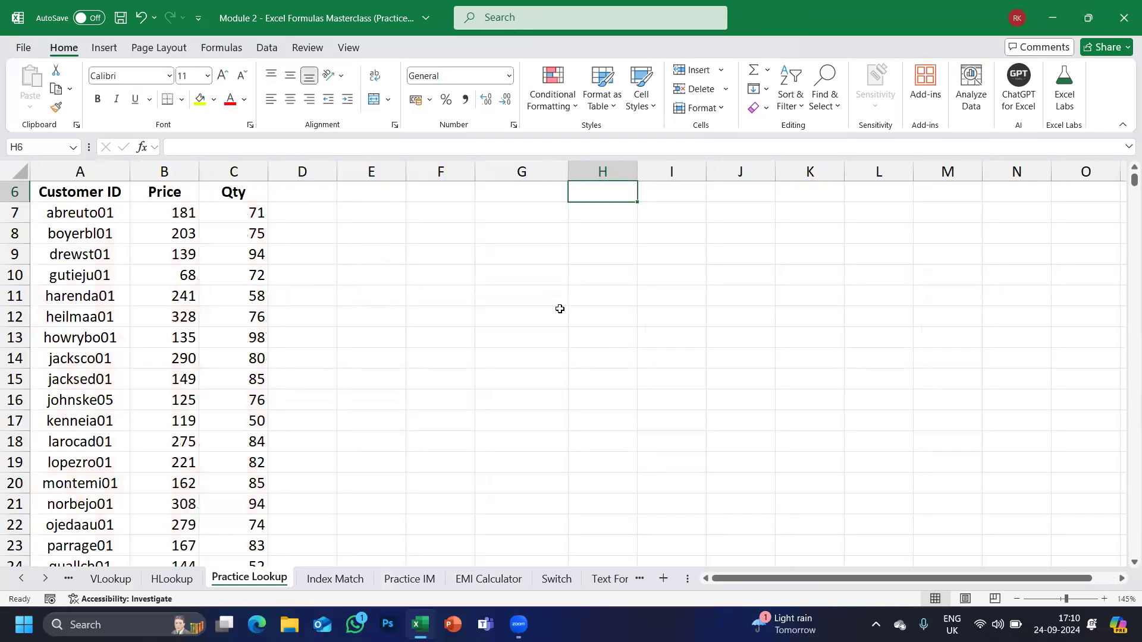
scroll(558, 308, "up", 2)
left_click(489, 278)
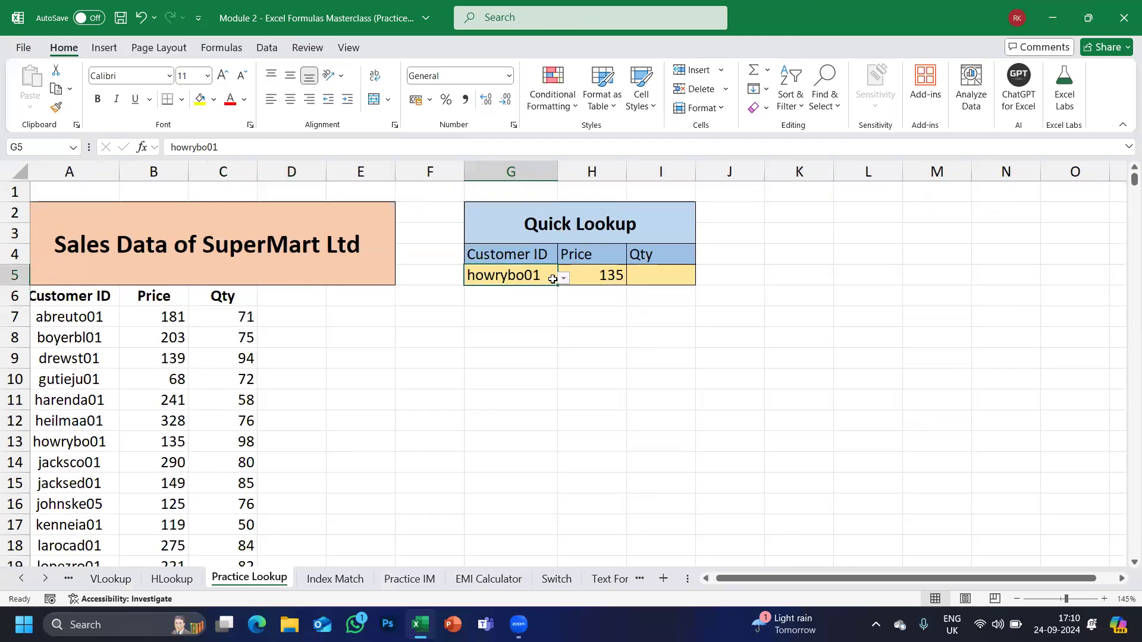
left_click(593, 281)
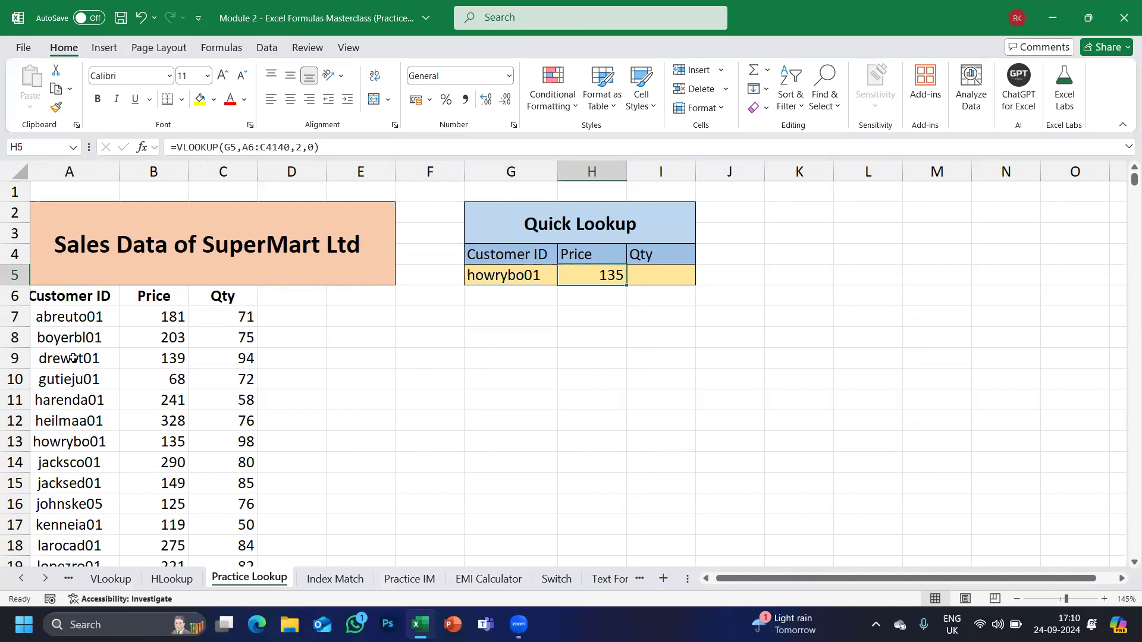
left_click(64, 446)
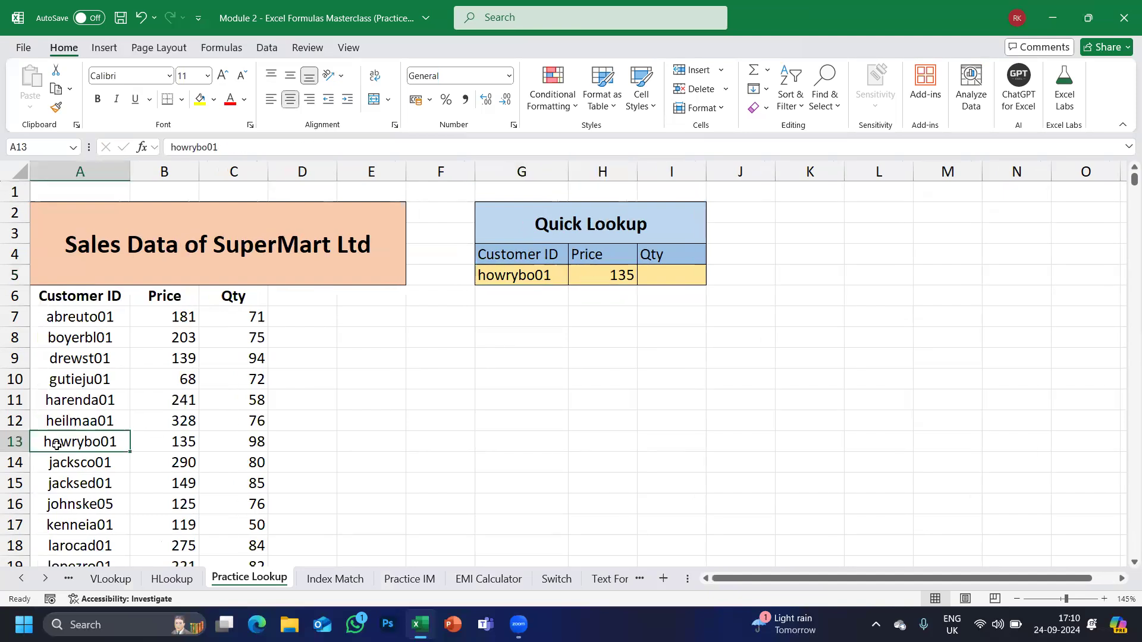
left_click(167, 442)
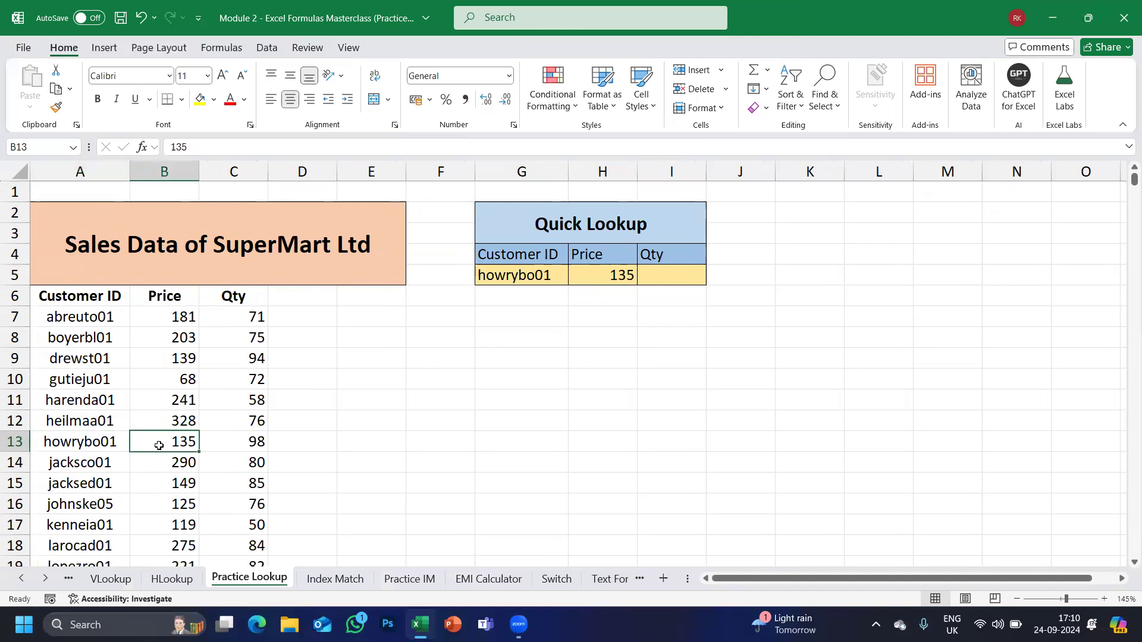
left_click(124, 448)
left_click_drag(124, 447, 217, 450)
left_click(243, 442)
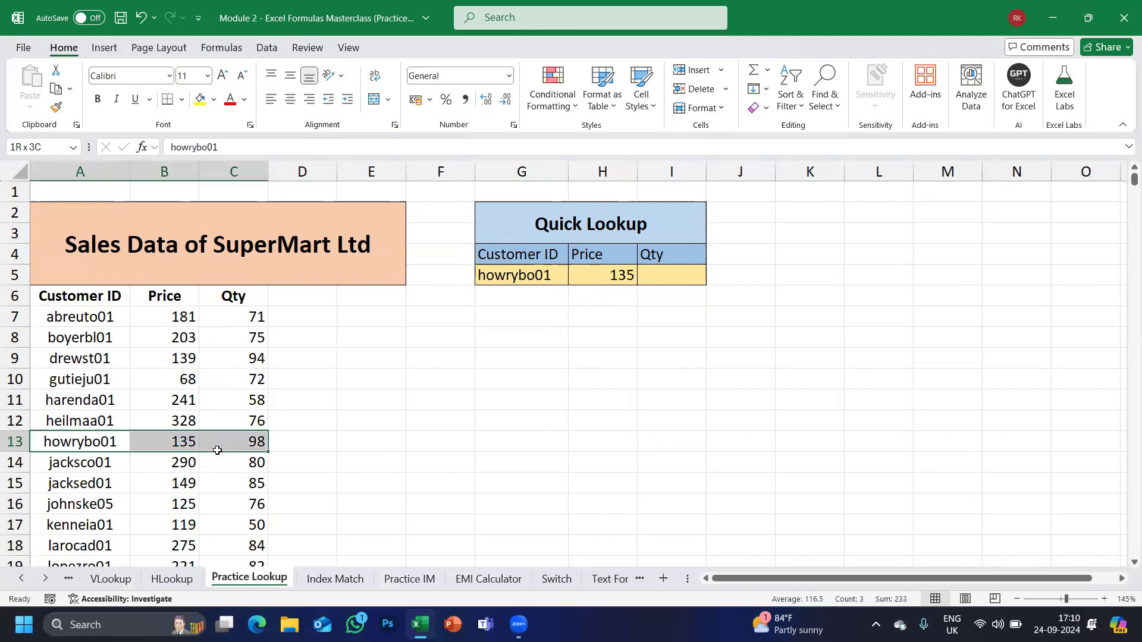
left_click(656, 279)
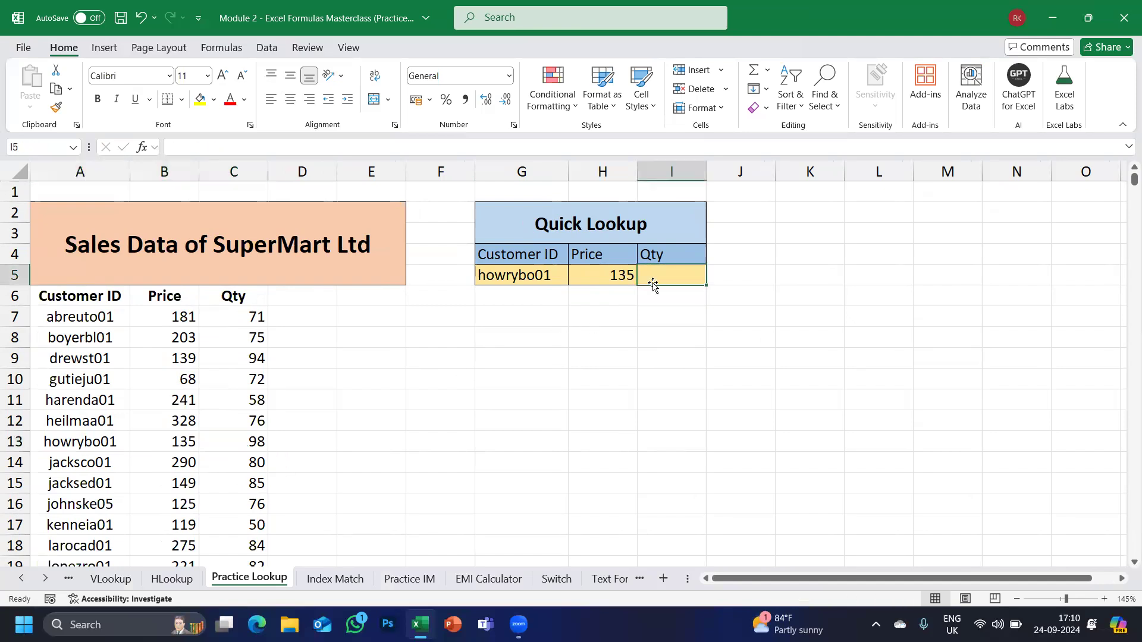
left_click(369, 73)
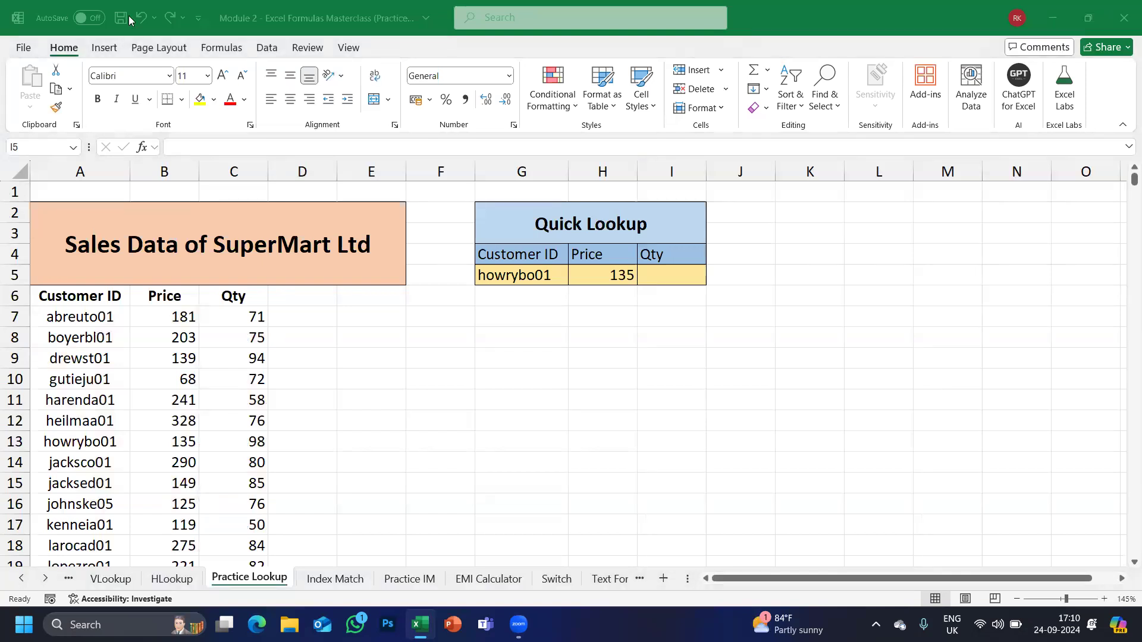
Start a VLOOKUP in I5 with G5 as lookup value and a range from A6 to column C's last row.
left_click(672, 269)
type("=vlo")
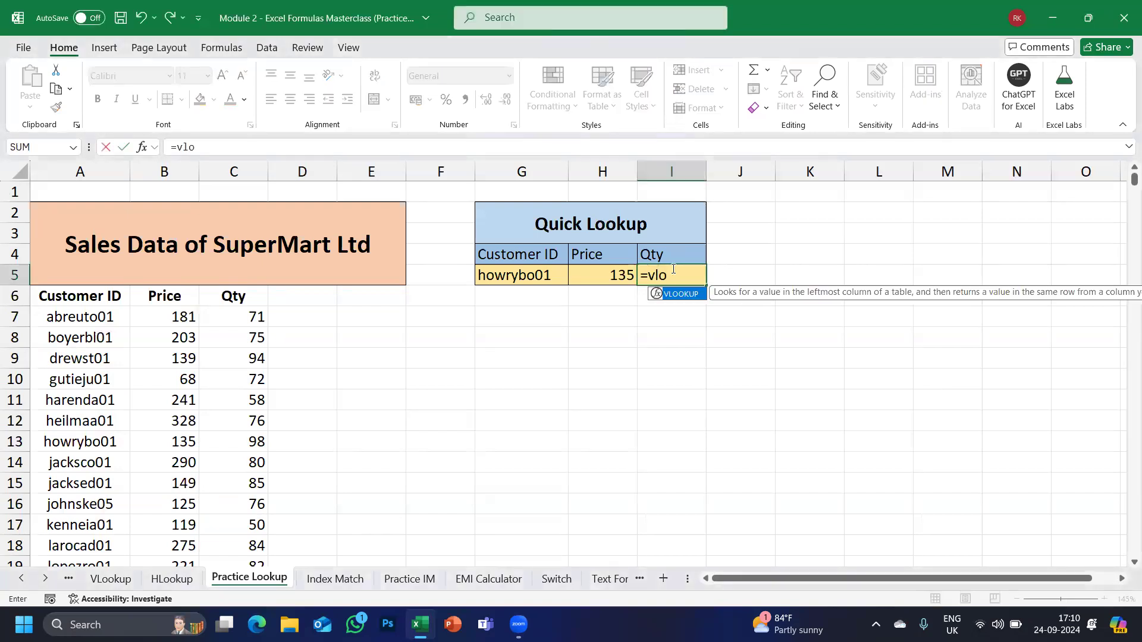
key("Tab")
left_click(504, 284)
type(",")
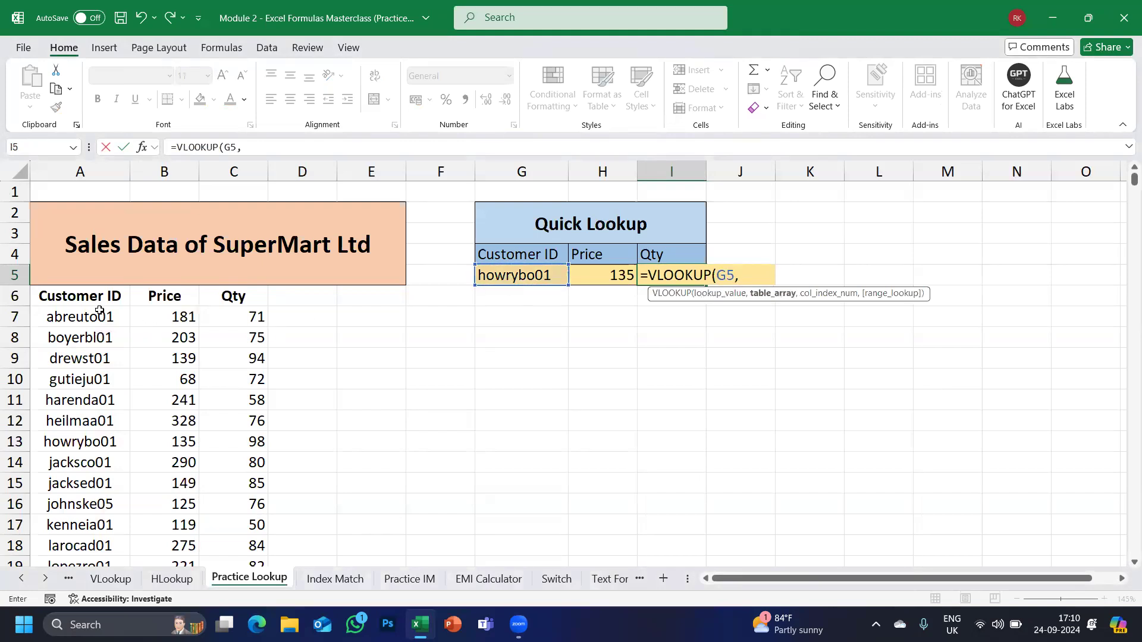
left_click(82, 299)
key("ctrl+shift+Right")
key("ctrl+shift+Down")
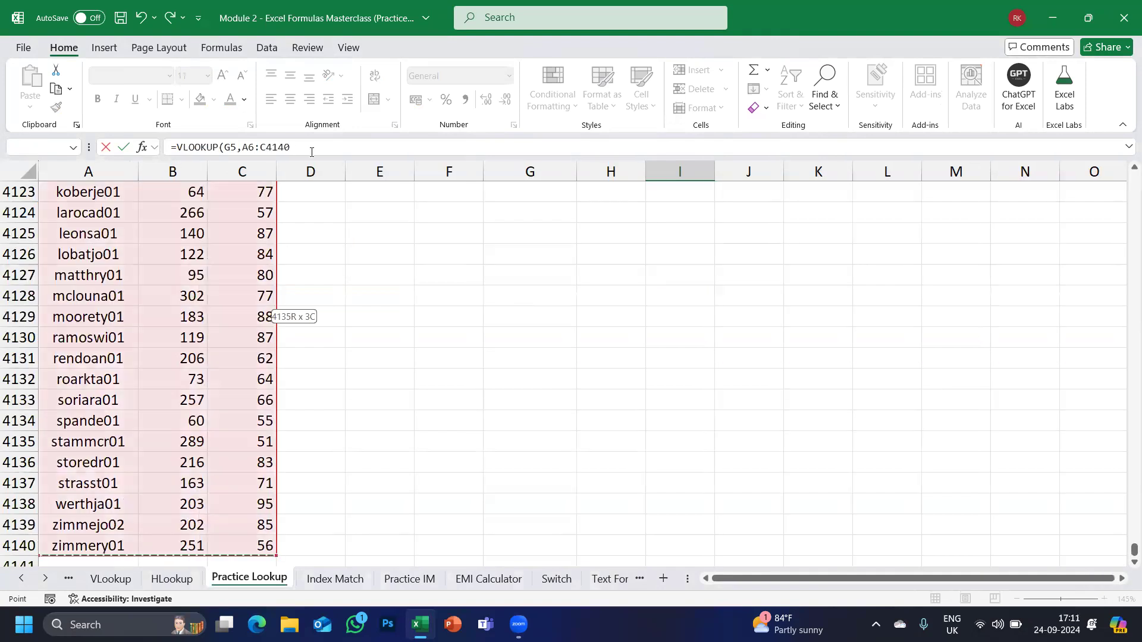
left_click(312, 152)
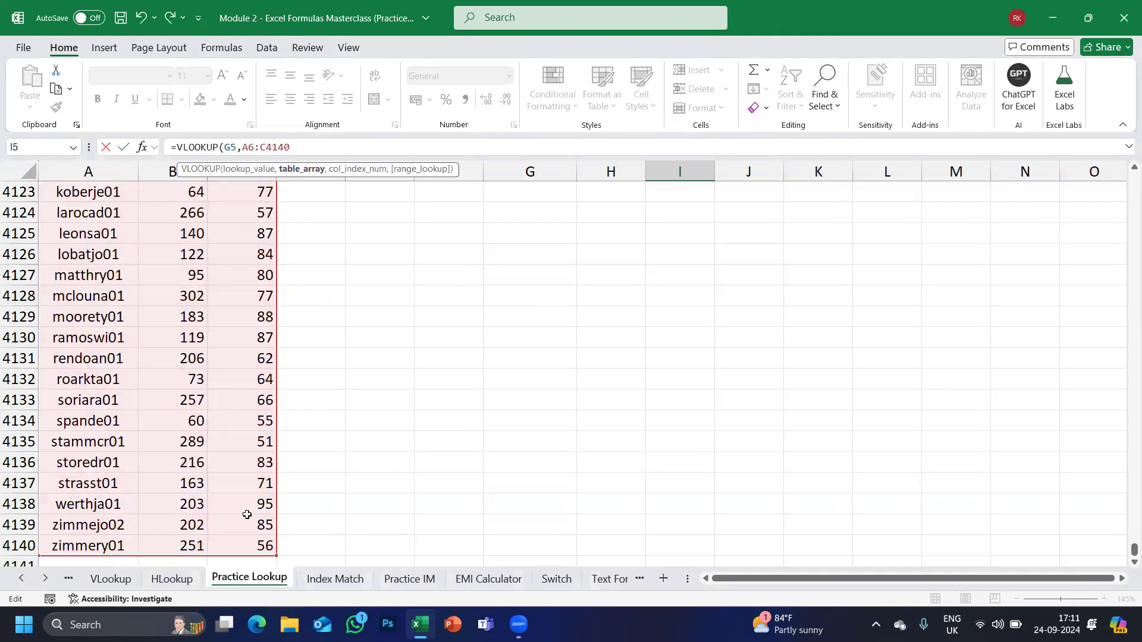
key("Return")
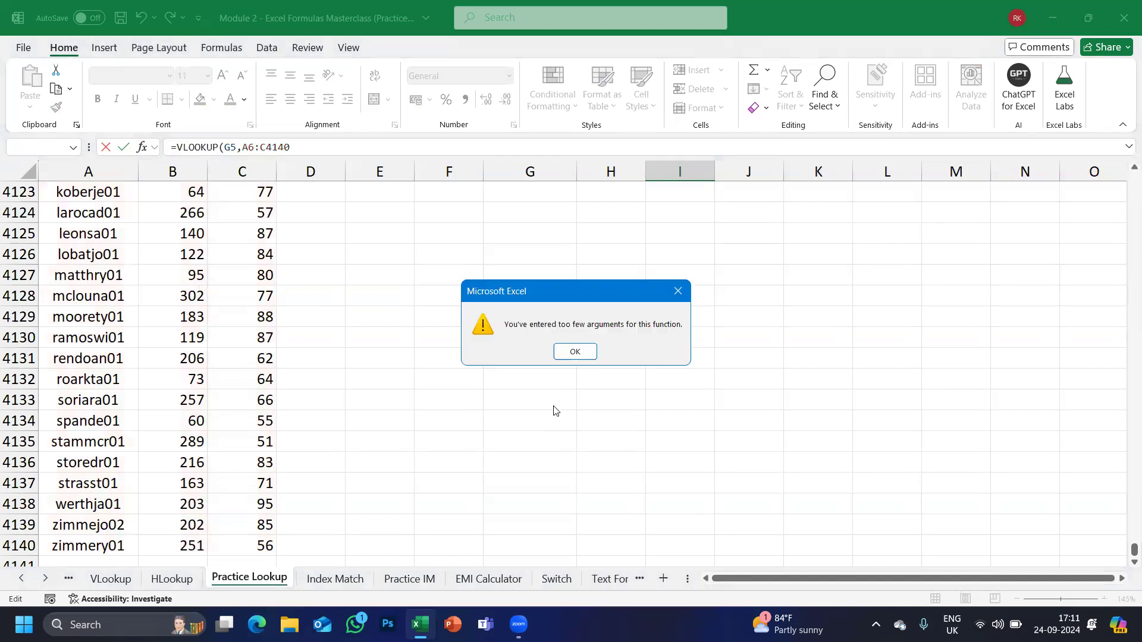
key("Return")
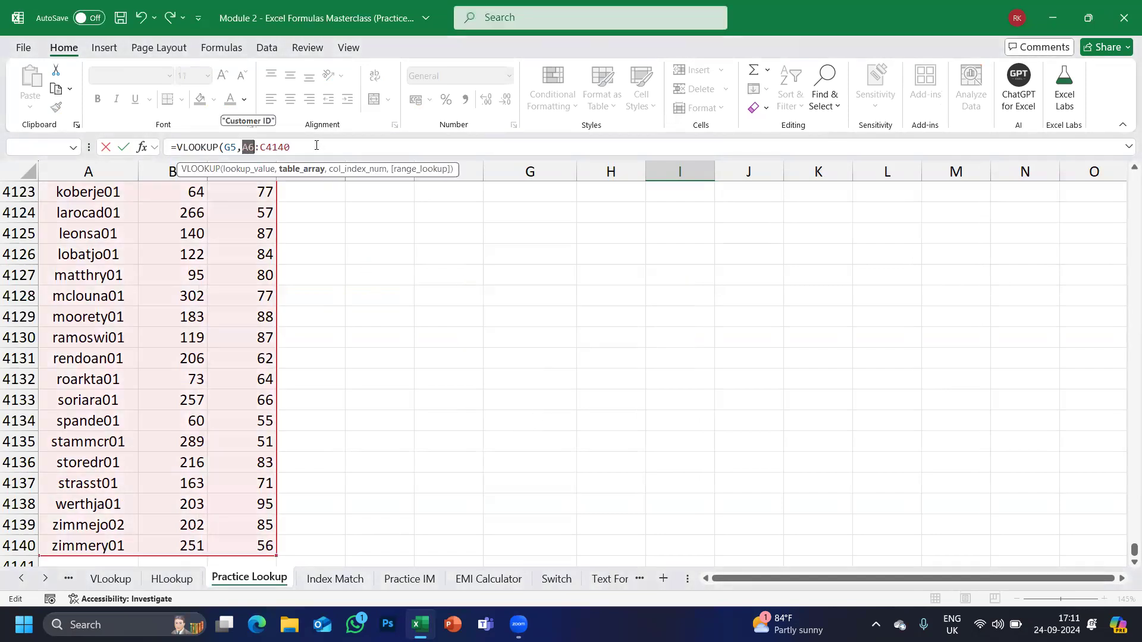
Fix the range to A6:C4140 and finish =VLOOKUP(G5,A6:C4140,3,0), returning 98.
left_click(317, 145)
key("BackSpace")
key("BackSpace")
key("BackSpace")
key("BackSpace")
key("BackSpace")
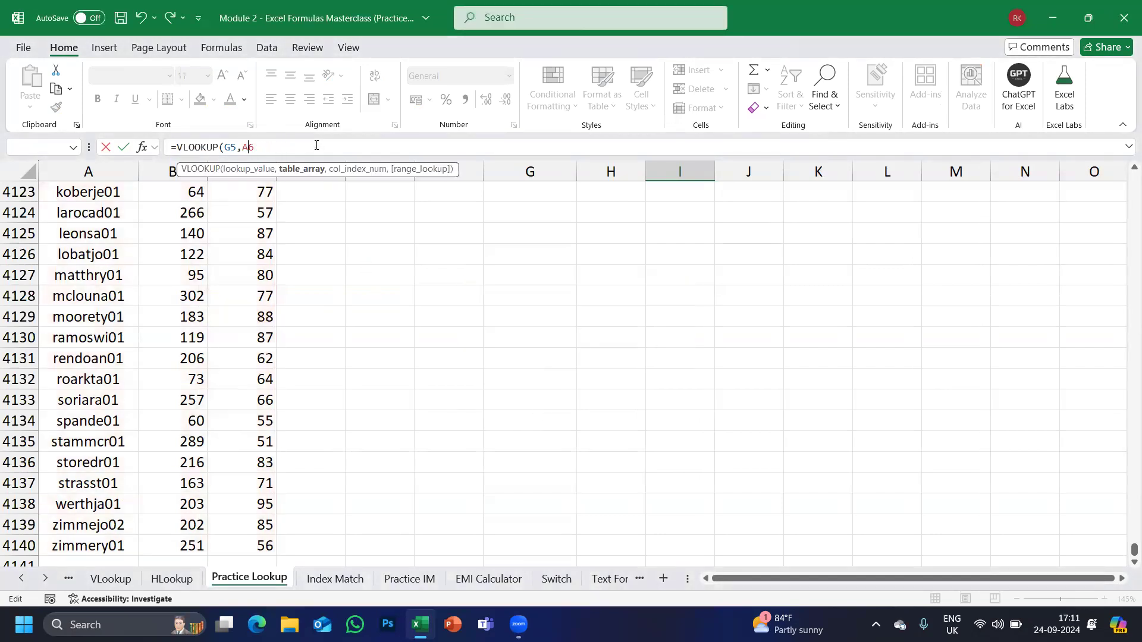
left_click(263, 545)
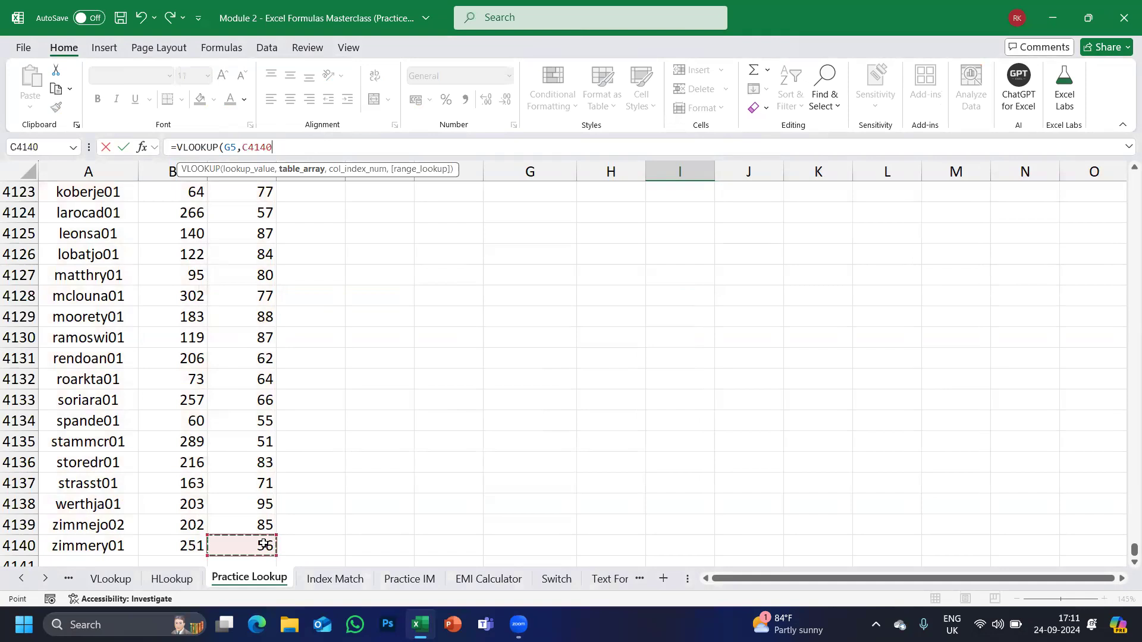
key("shift+Left")
key("shift+Left")
key("ctrl+shift+Up")
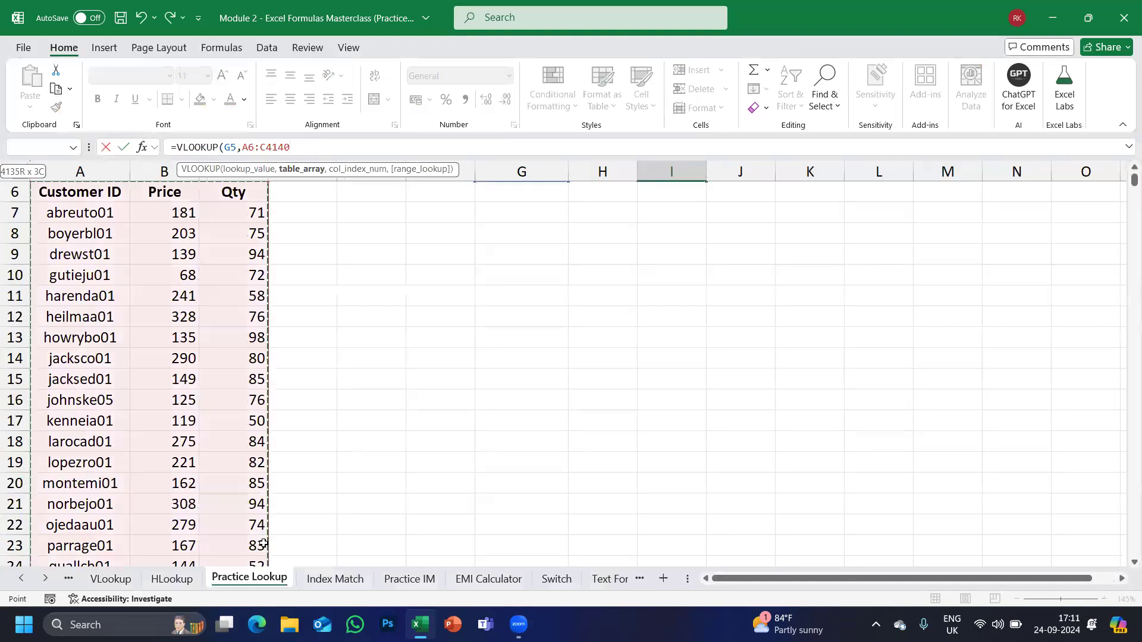
scroll(224, 377, "up", 1)
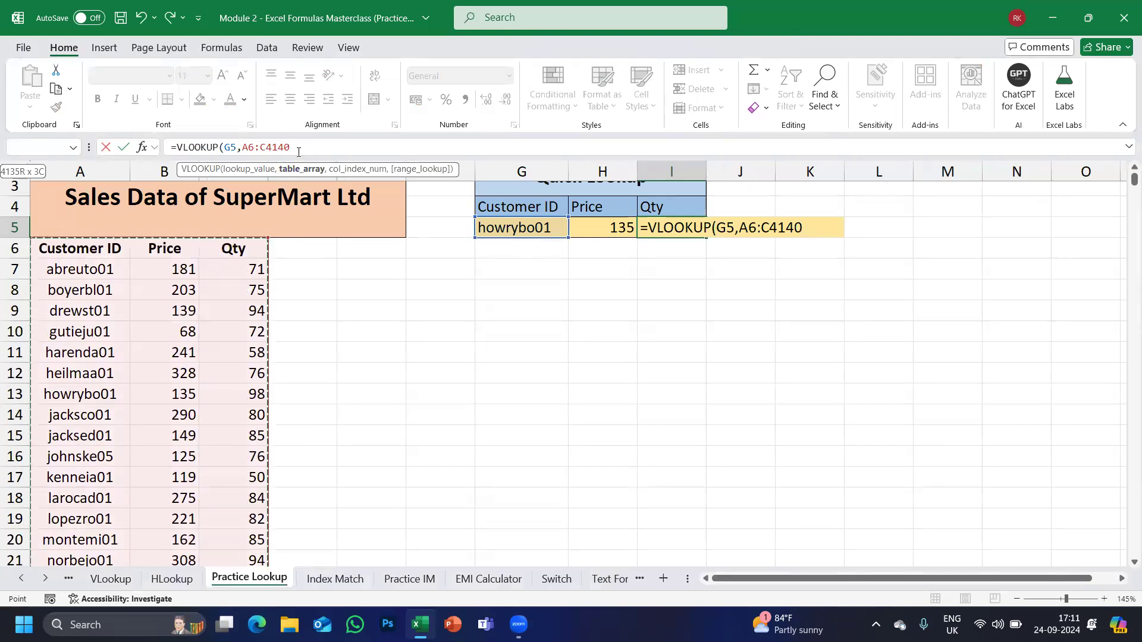
type(",3")
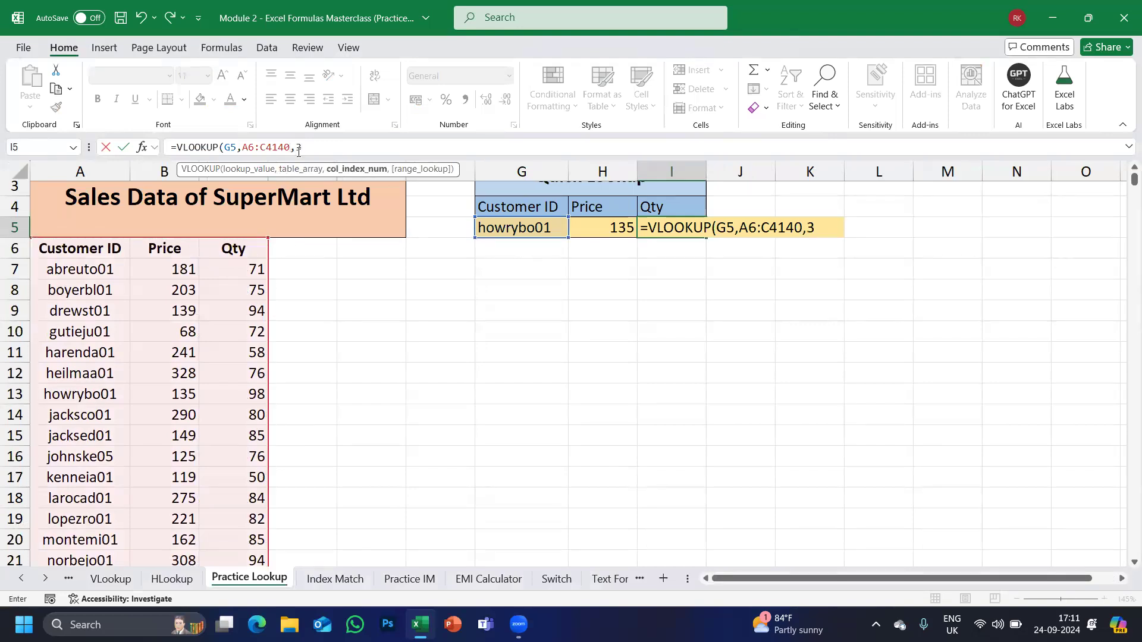
type(",0")
key("BackSpace")
type(",0)")
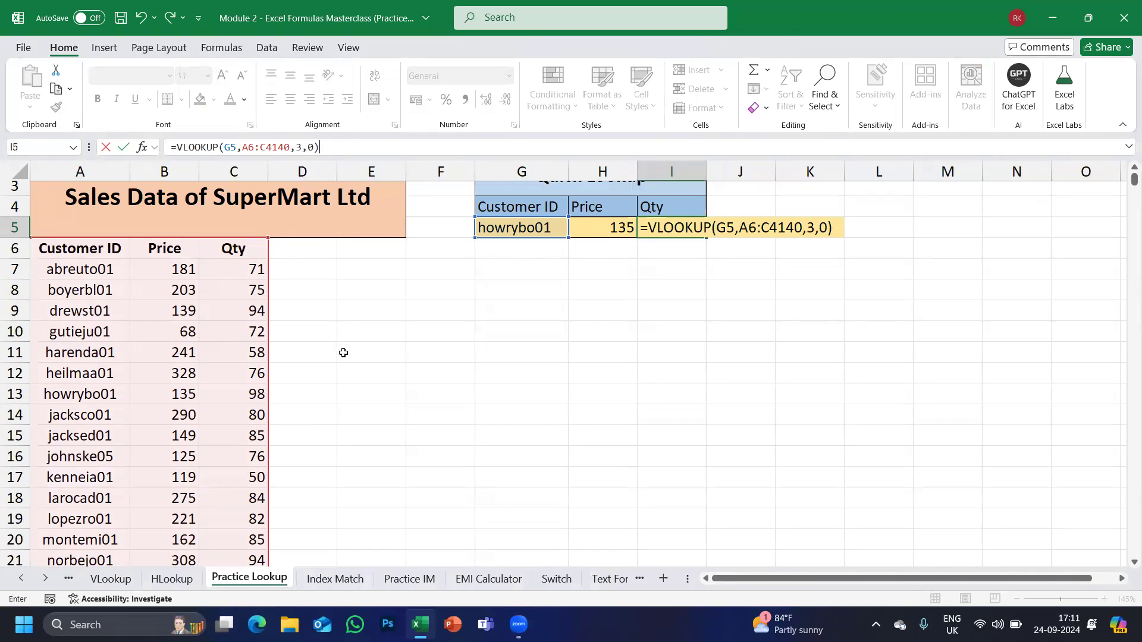
key("Return")
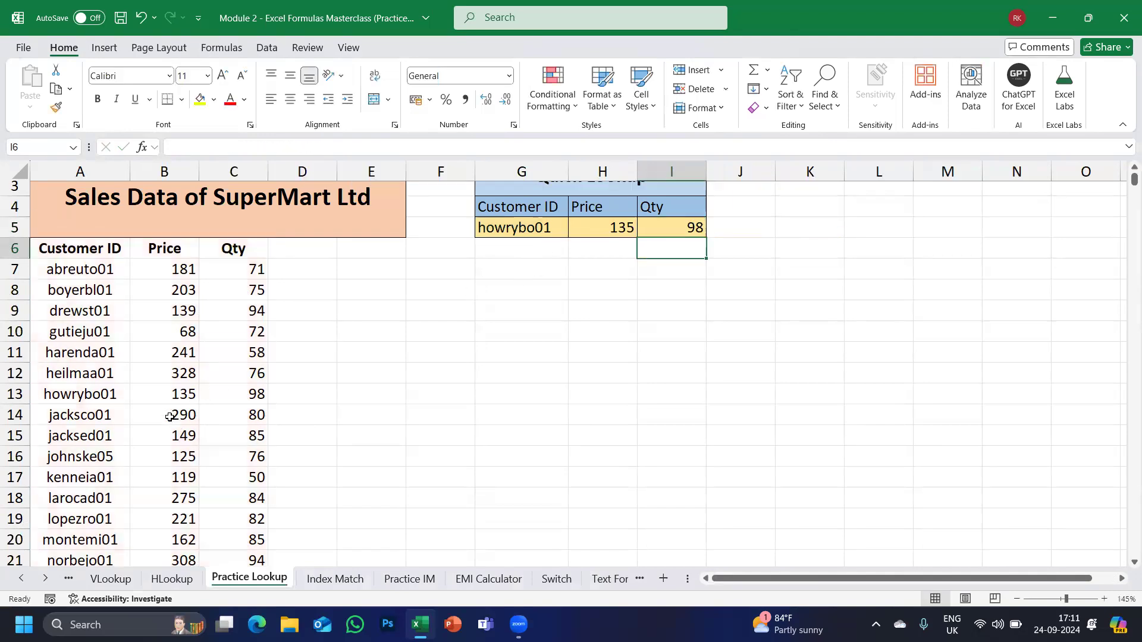
Compare howrybo01's row 13, then choose gutieju01 in G5, giving Price 68 and Qty 72.
left_click(70, 392)
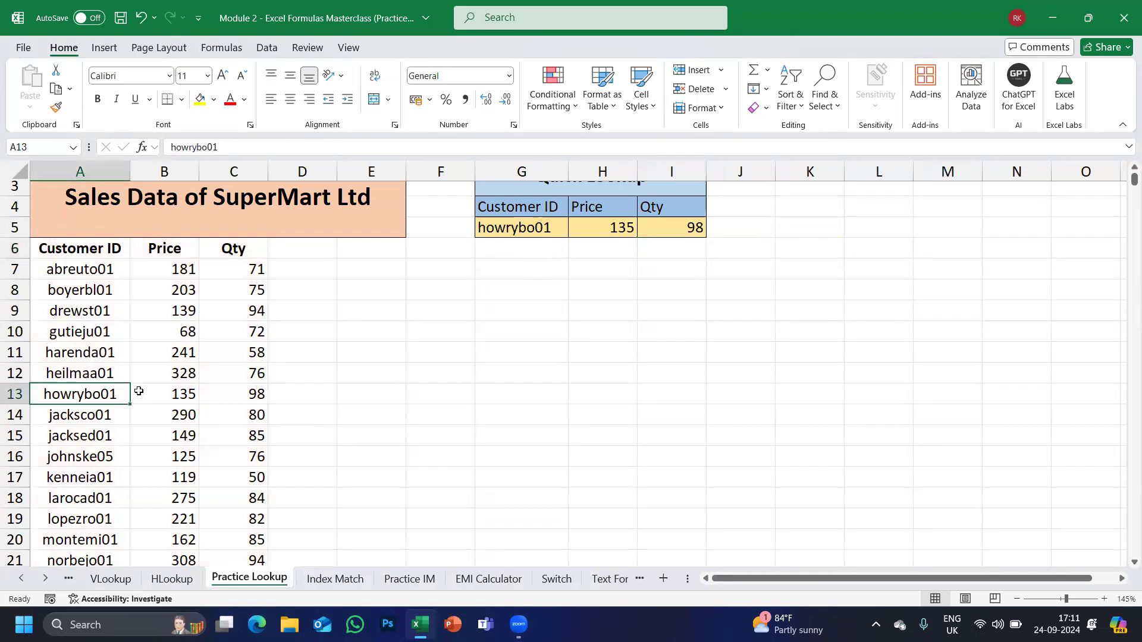
left_click_drag(121, 398, 229, 395)
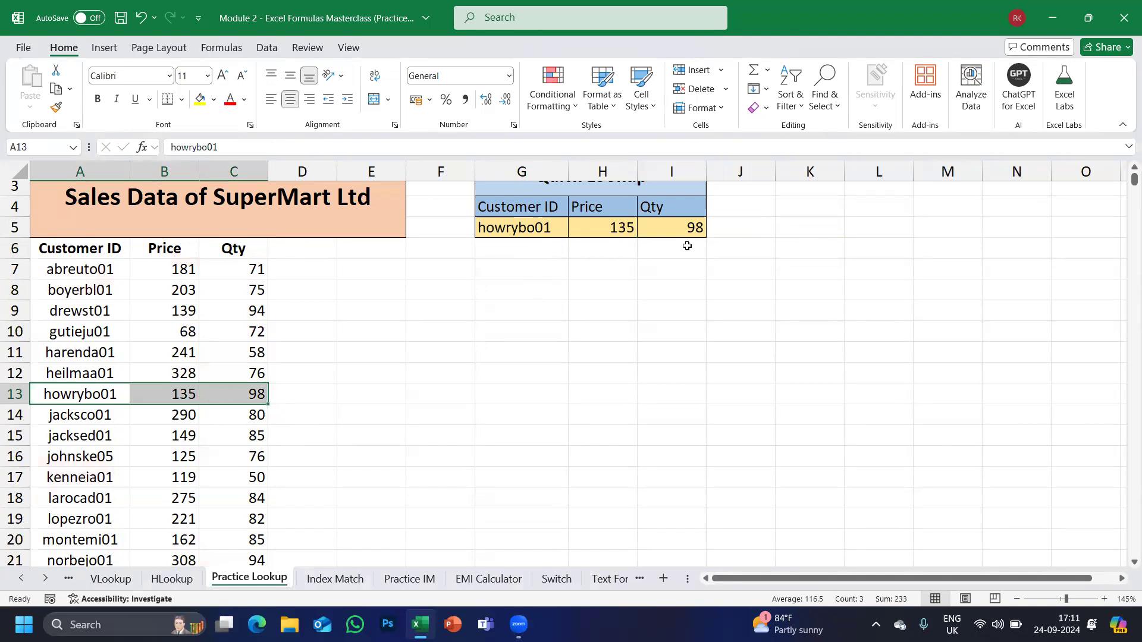
left_click(499, 228)
left_click(574, 232)
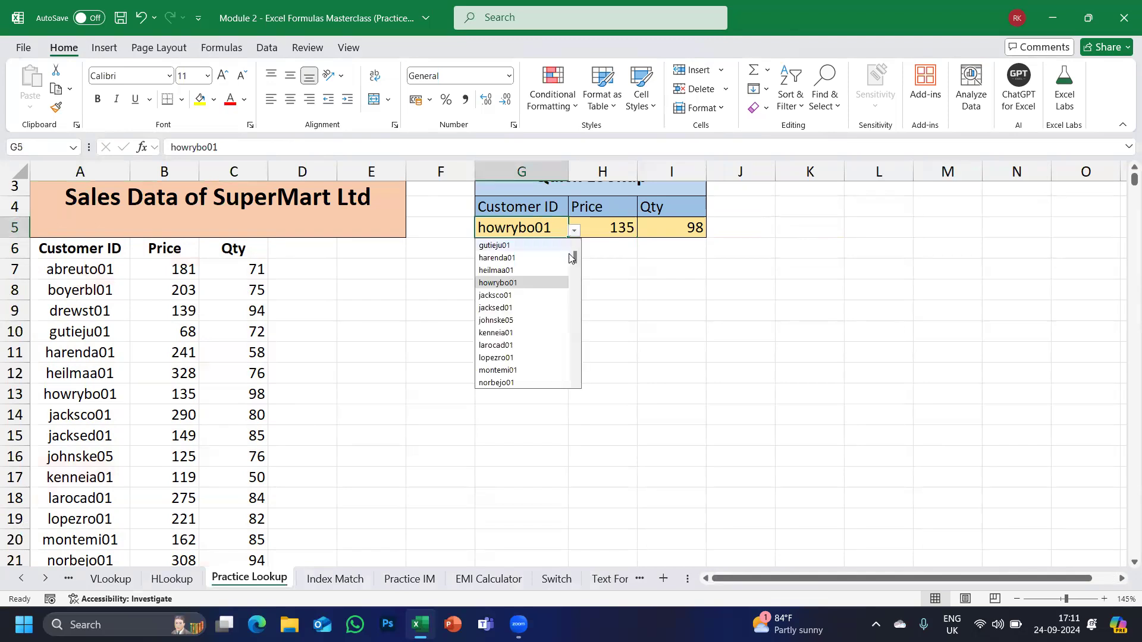
left_click(489, 246)
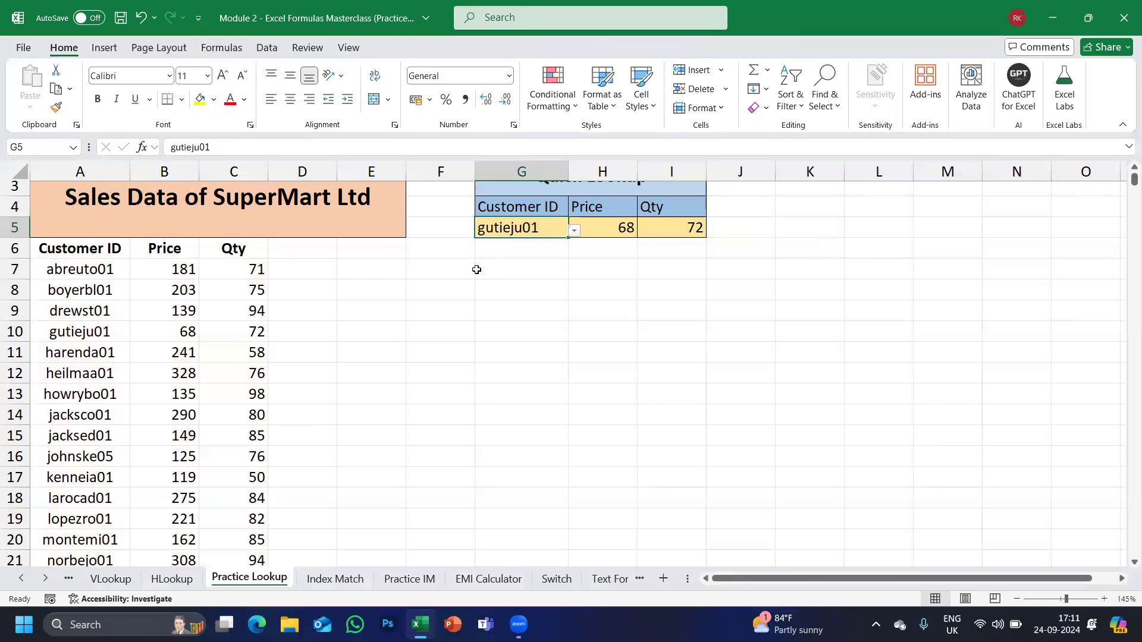
scroll(476, 269, "up", 1)
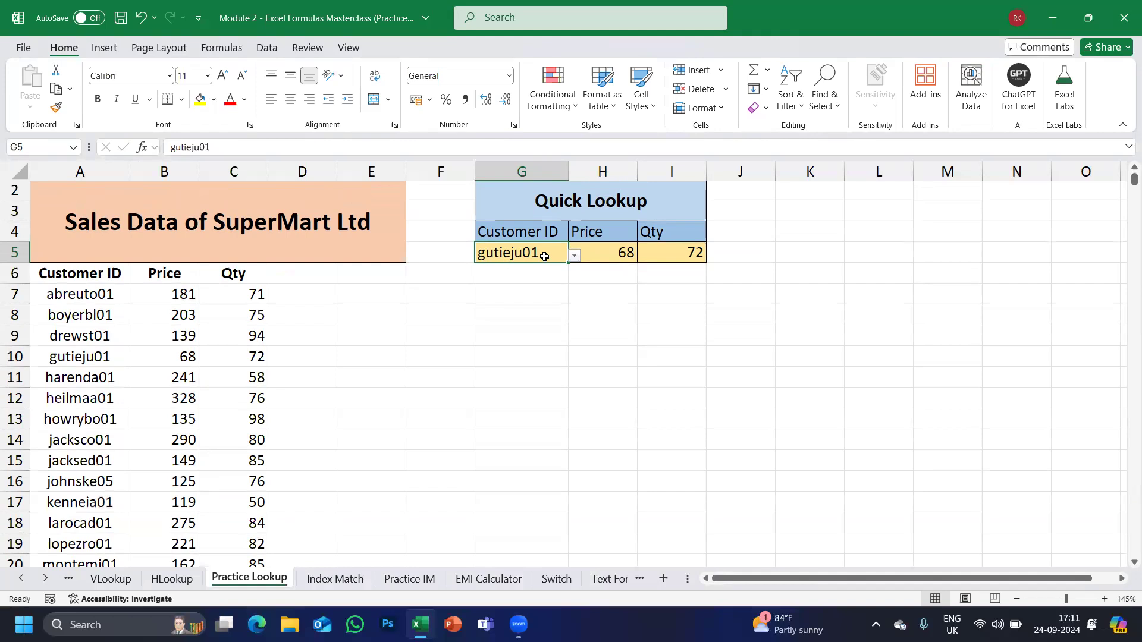
Reopen G5's customer list and close it without changing the selected customer.
left_click(574, 257)
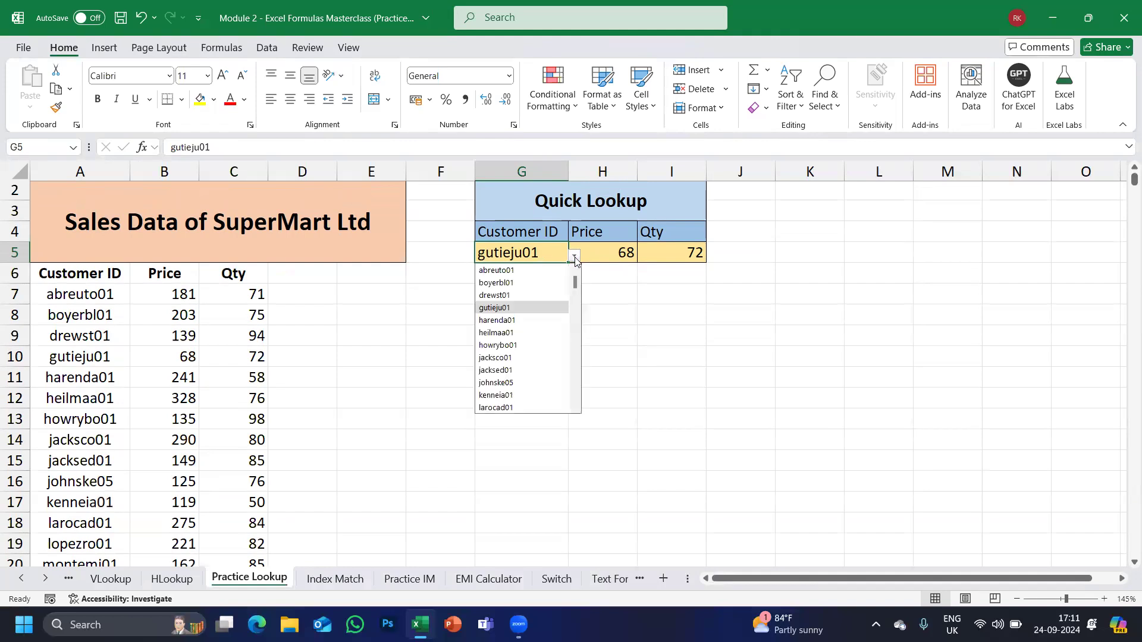
left_click(607, 248)
left_click(556, 252)
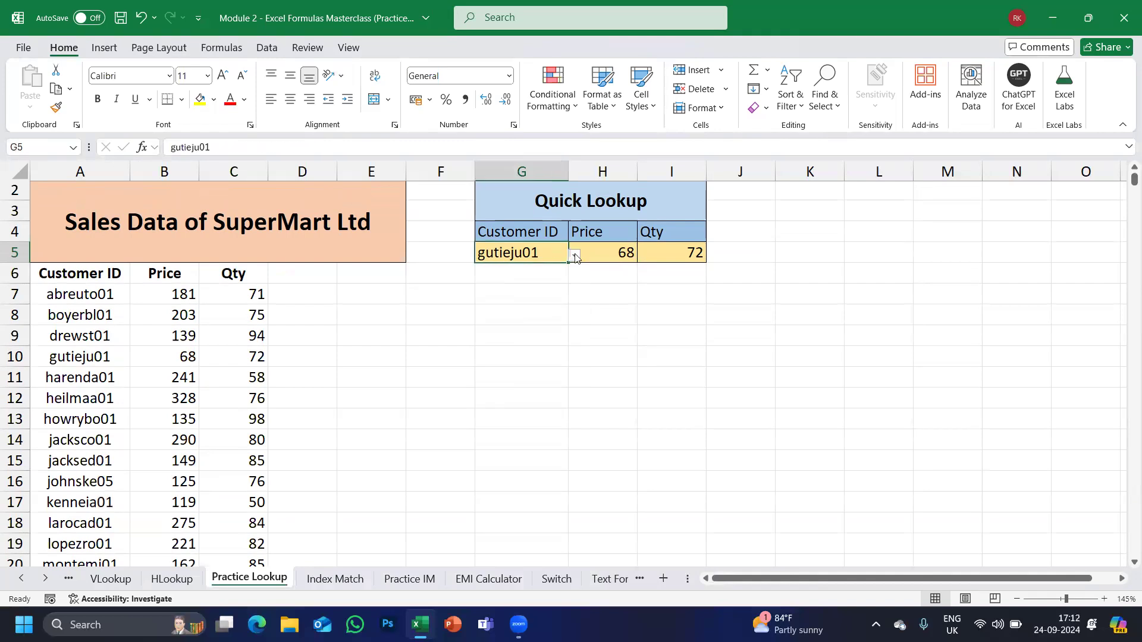
left_click(576, 258)
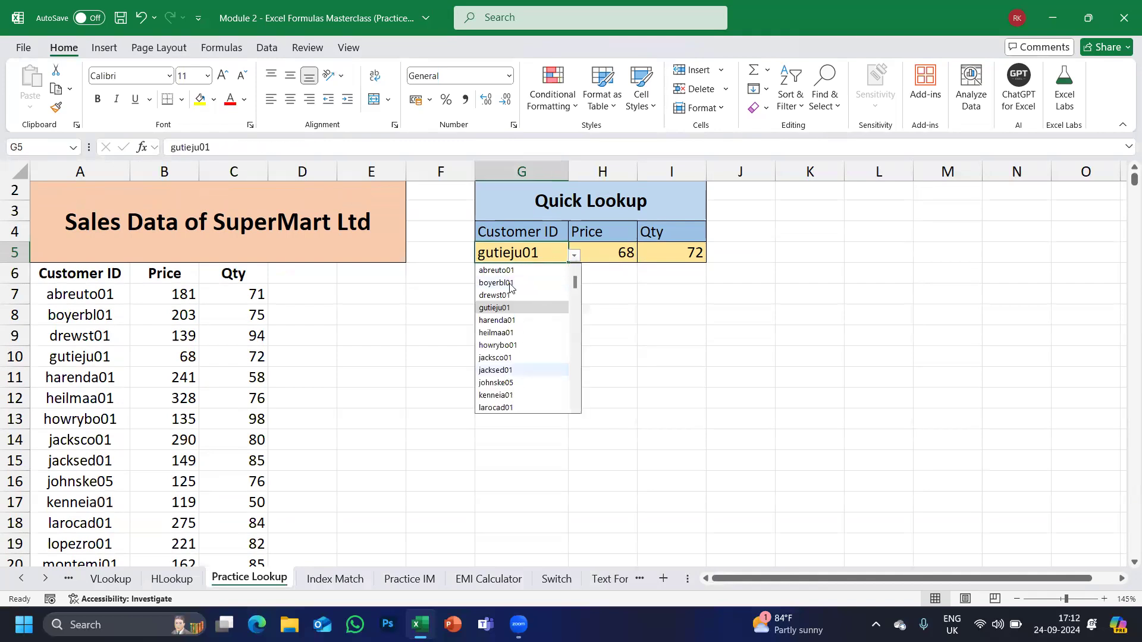
left_click(671, 315)
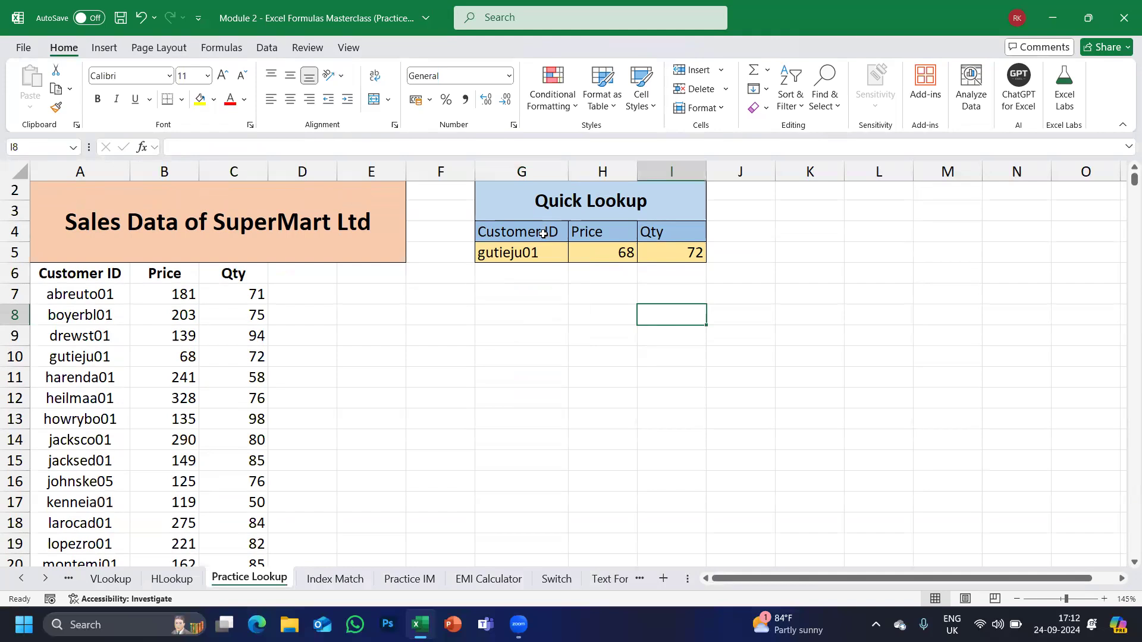
left_click(808, 72)
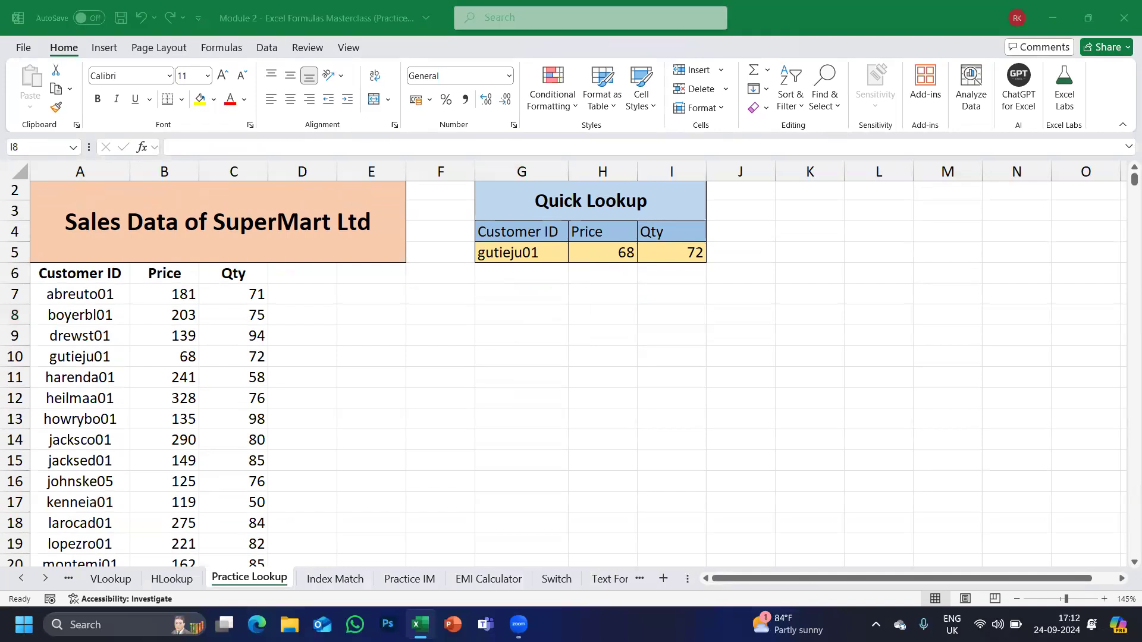
left_click(505, 252)
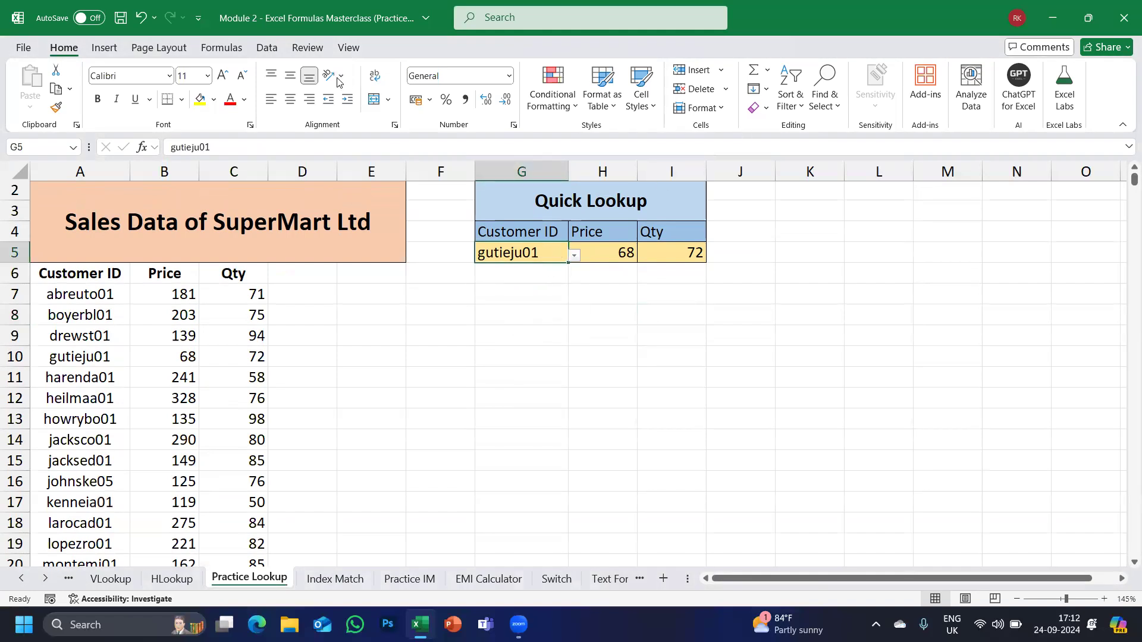
Remove G5's existing dropdown list validation rule via Data Validation.
left_click(266, 48)
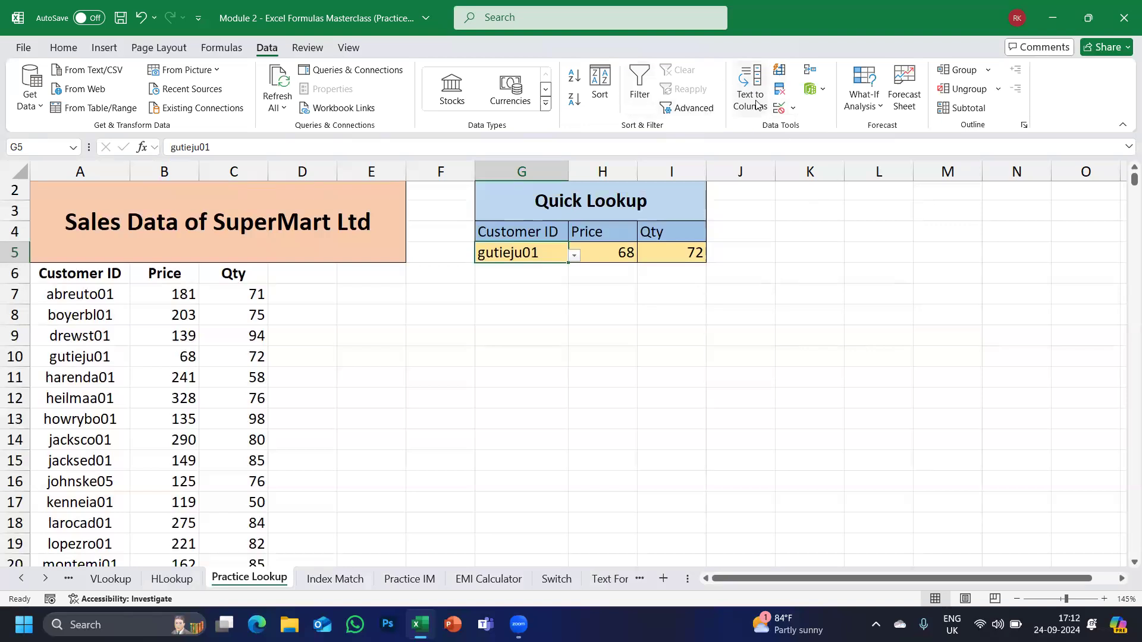
left_click(792, 108)
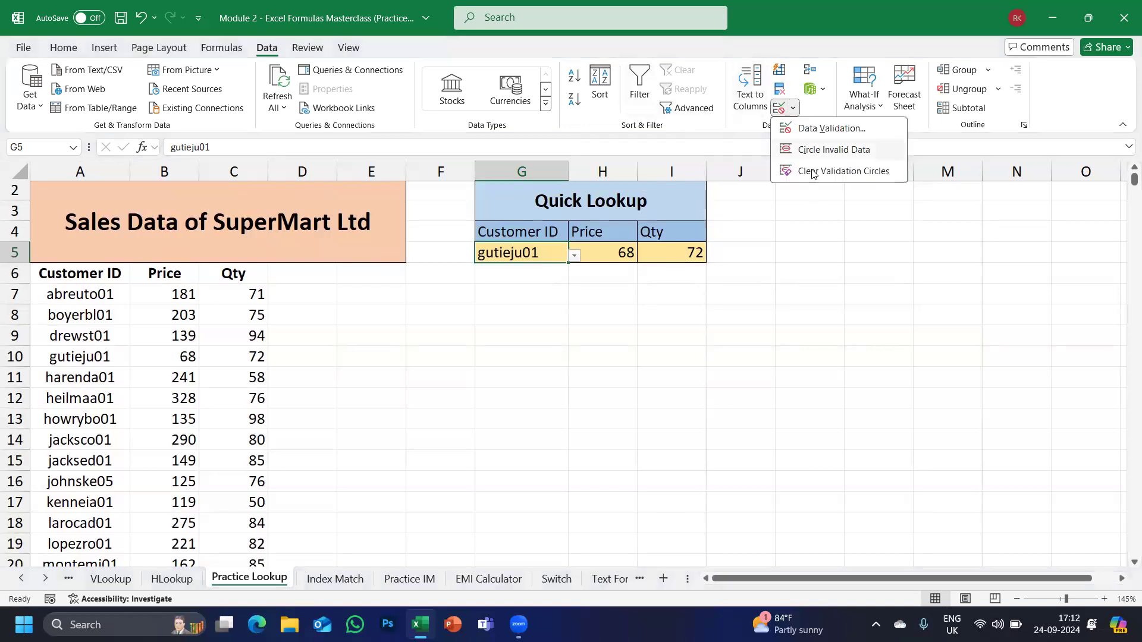
left_click(831, 128)
left_click(682, 258)
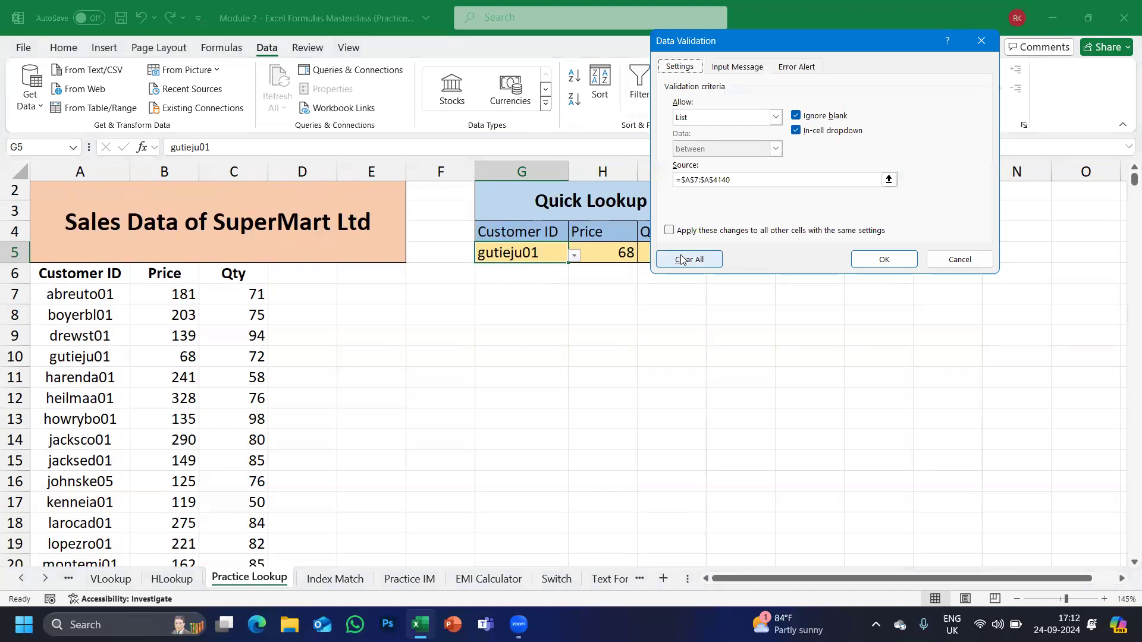
left_click(872, 261)
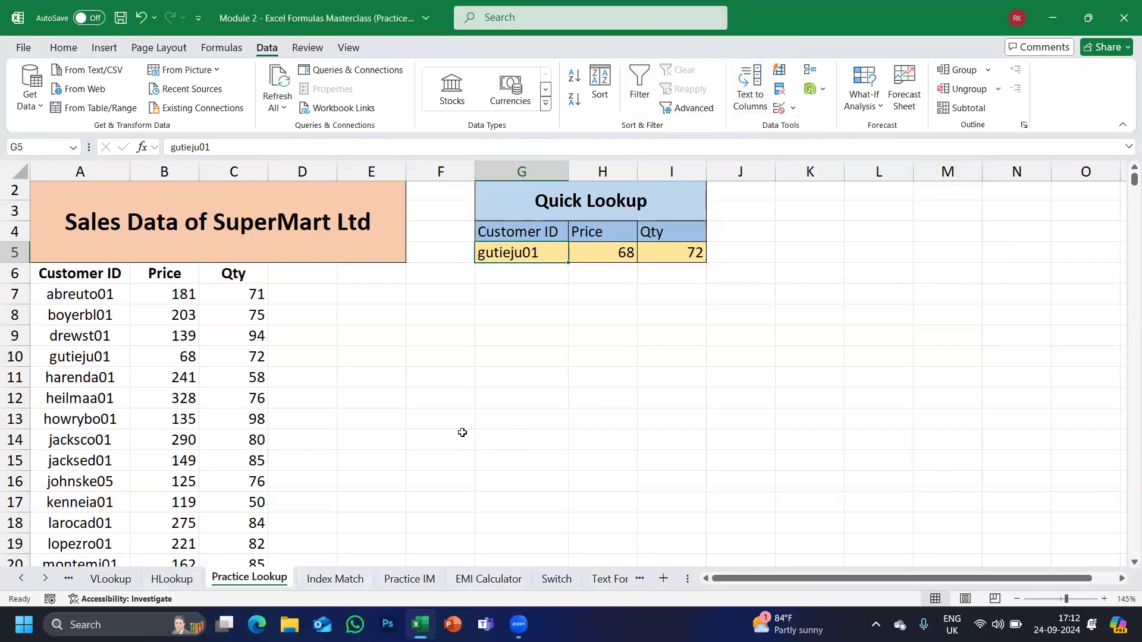
Confirm G5 no longer has a dropdown, then bring up G5's data validation options again.
left_click(461, 434)
left_click(520, 258)
left_click(516, 340)
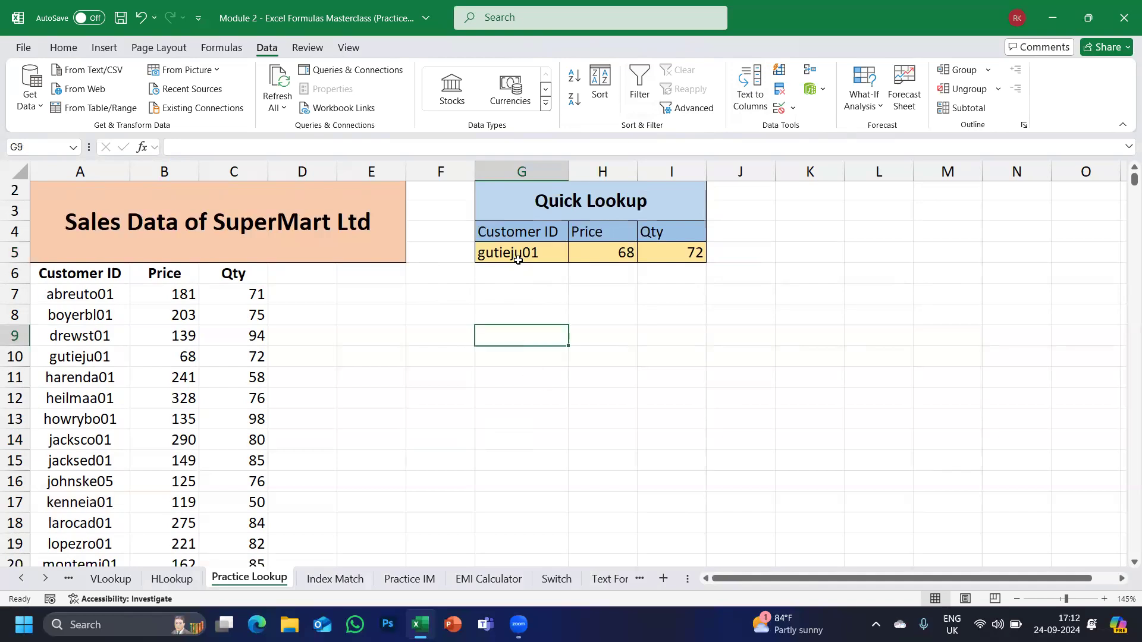
left_click(518, 259)
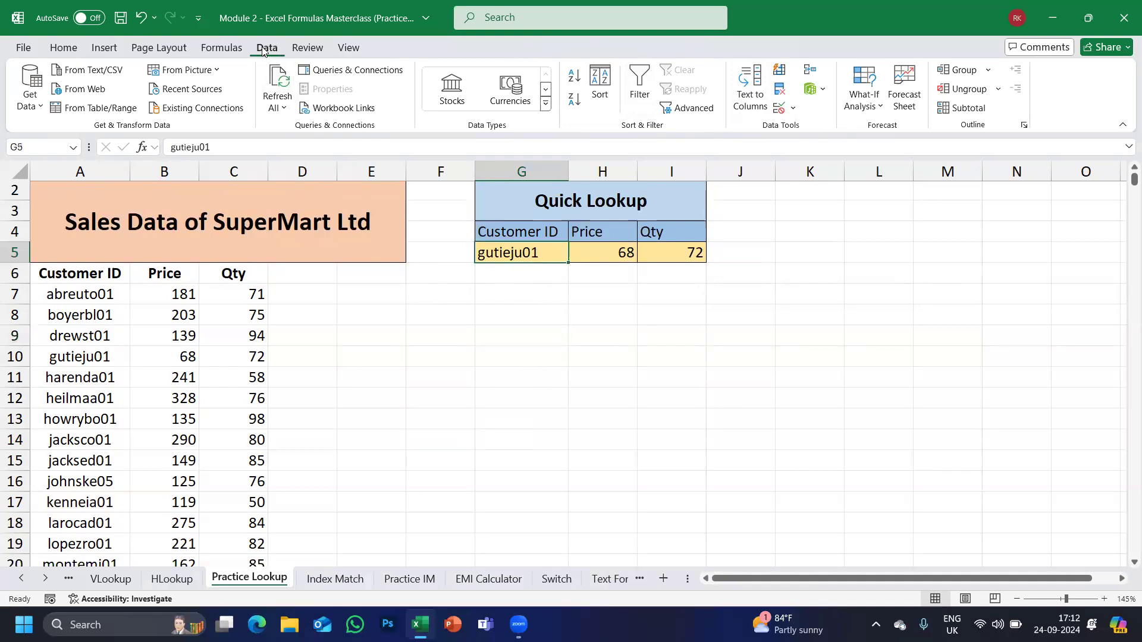
left_click(794, 109)
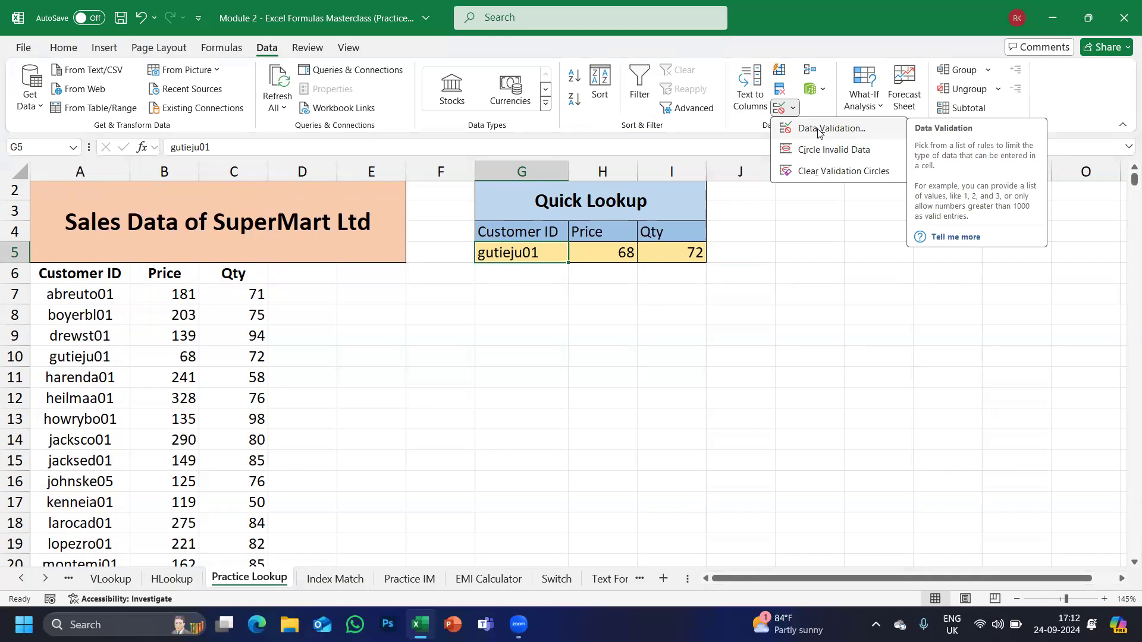
Give G5 a List validation rule sourced from =$A$7:$A$4140.
left_click(819, 129)
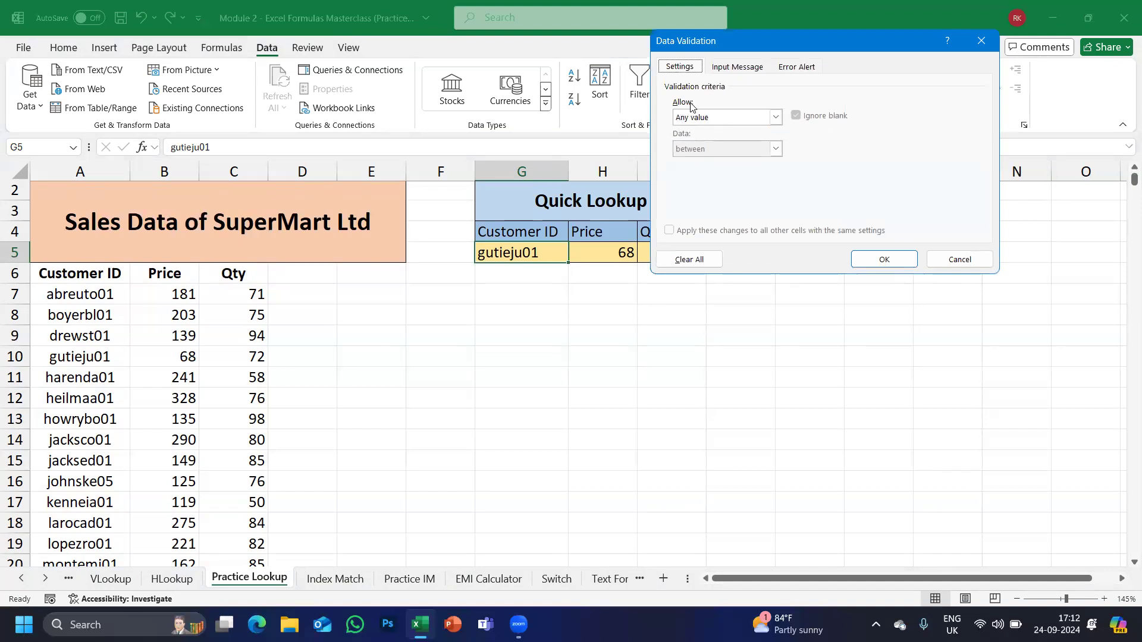
left_click(775, 117)
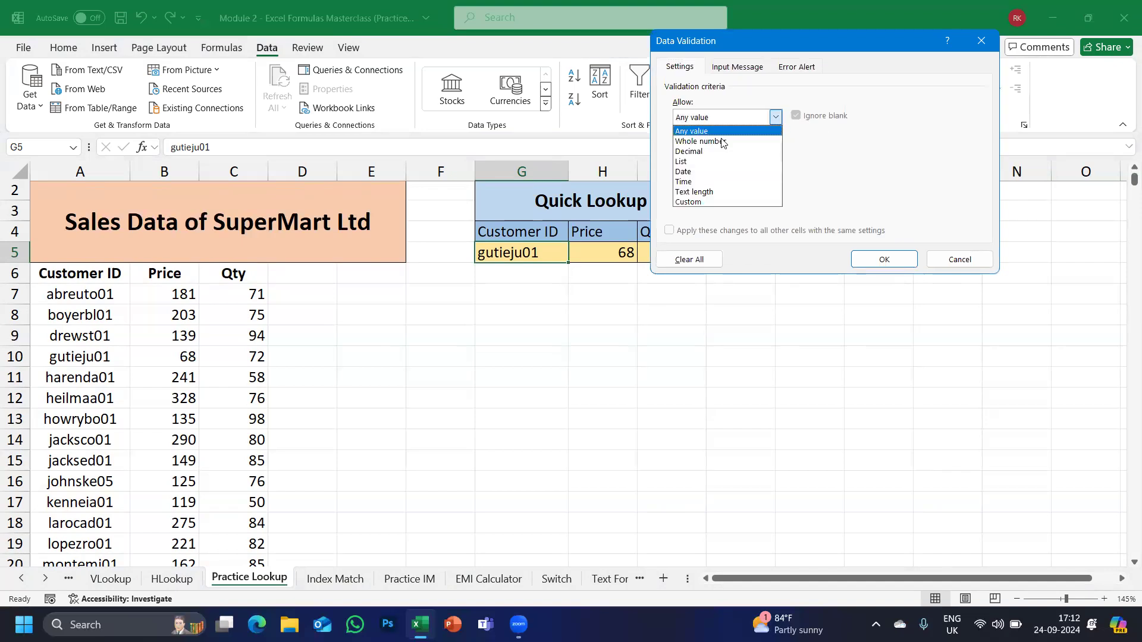
left_click(688, 164)
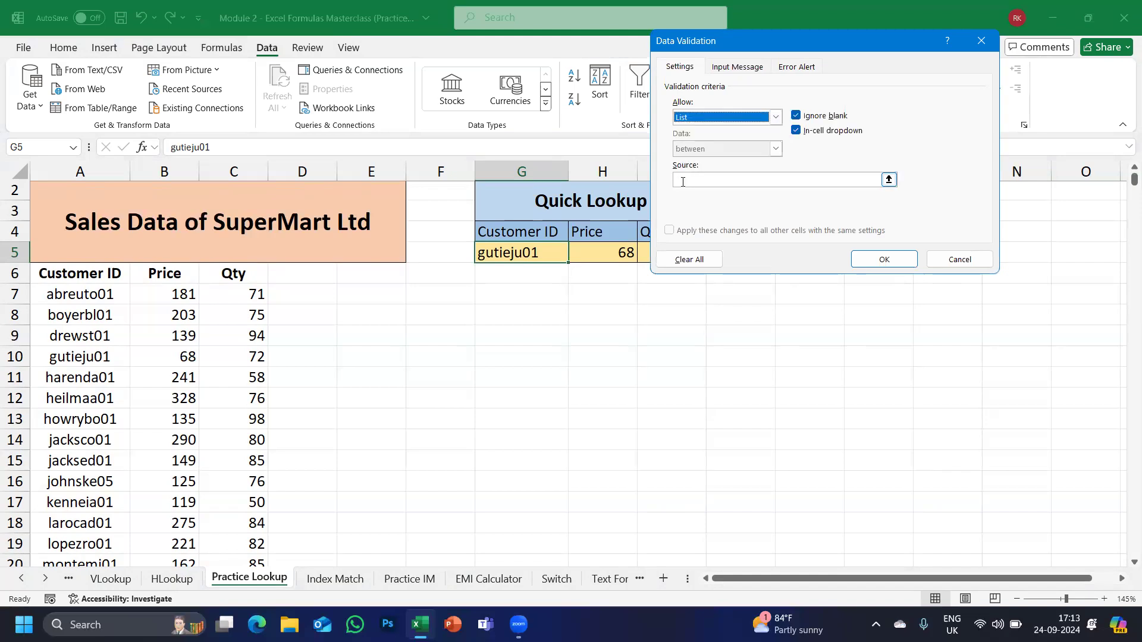
left_click(682, 182)
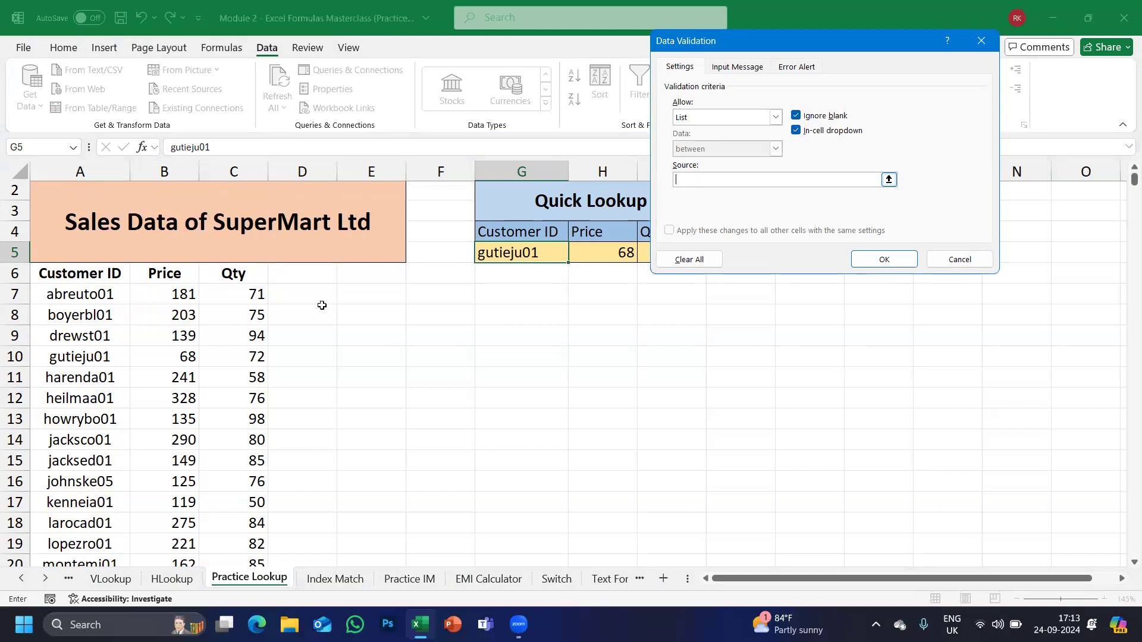
left_click(74, 296)
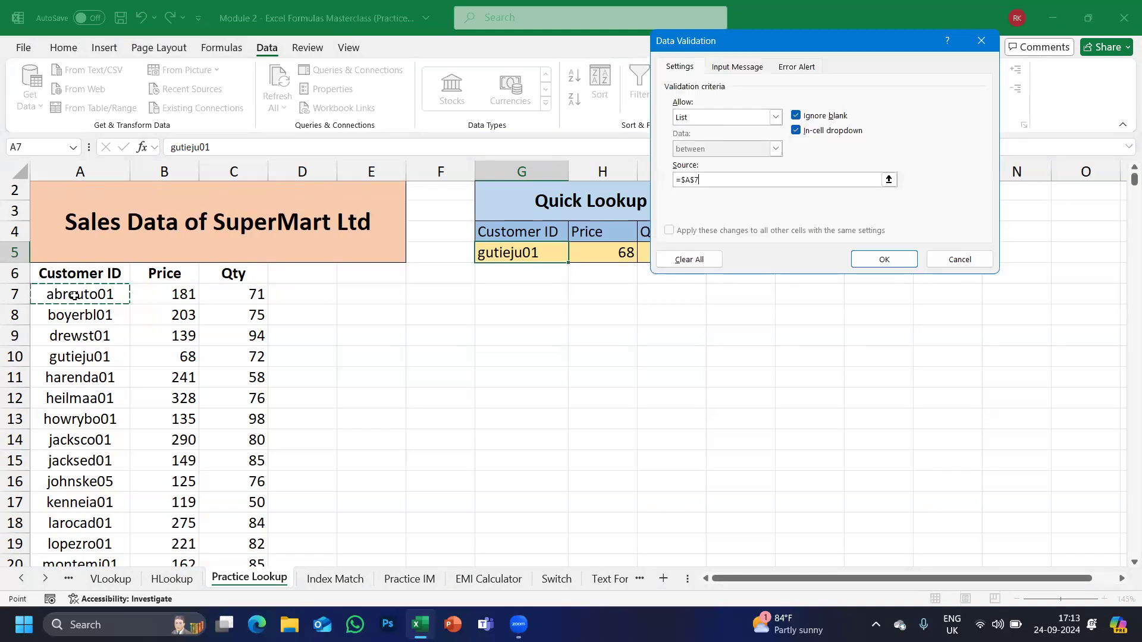
key("ctrl+shift+Down")
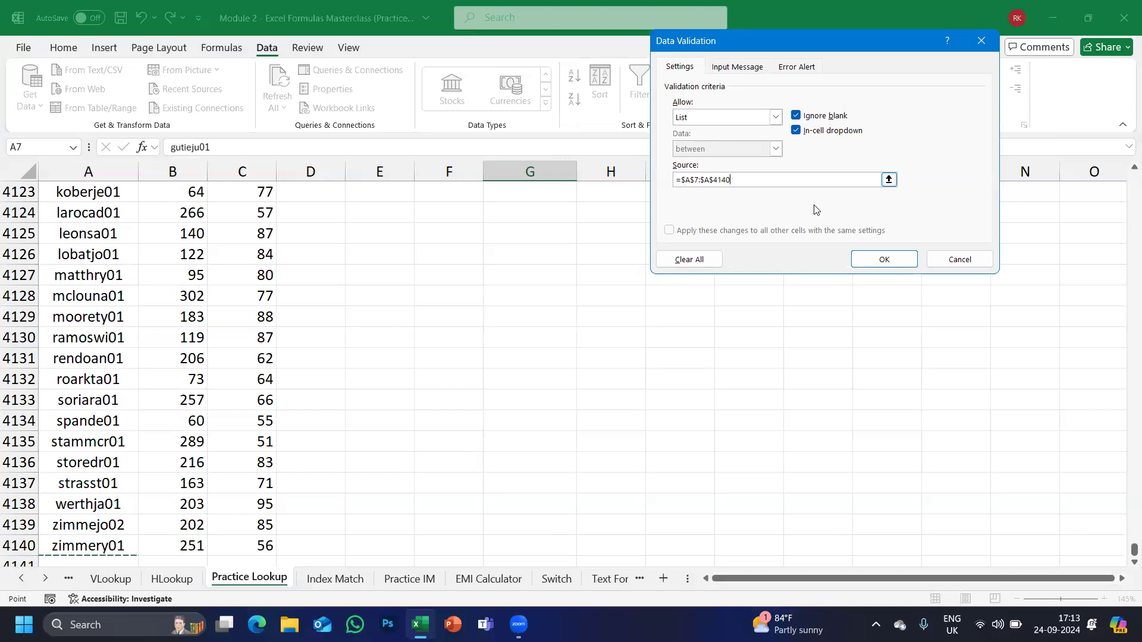
left_click(877, 259)
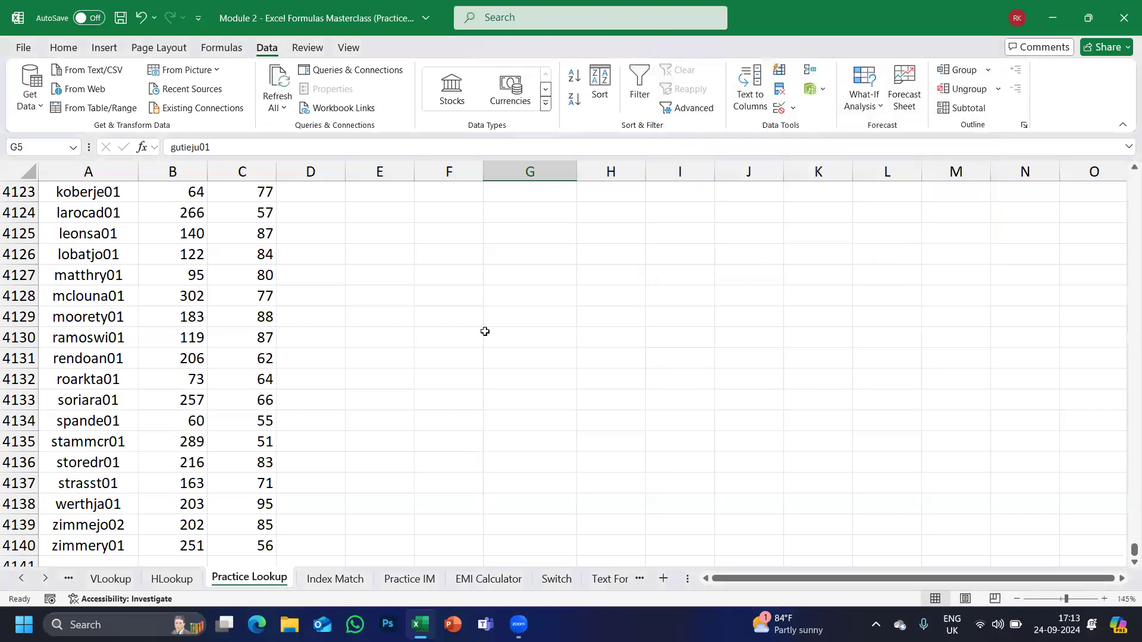
key("Up")
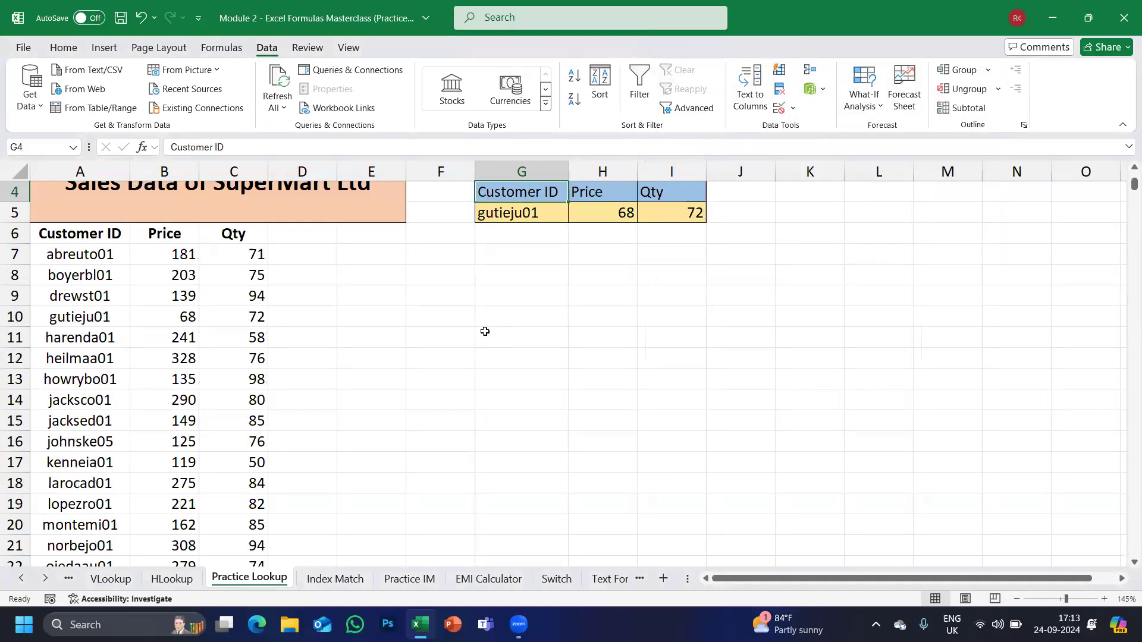
Pick abreuto01 from G5's list and verify Price 181 and Qty 71 against row 7.
left_click(534, 211)
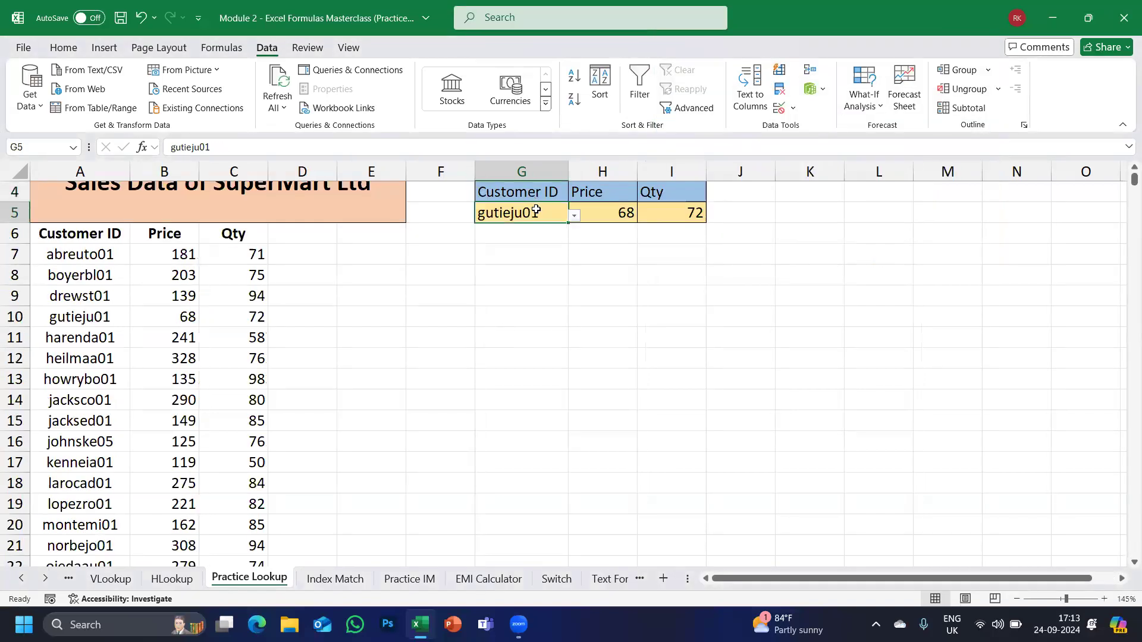
left_click(574, 215)
left_click_drag(575, 247, 574, 299)
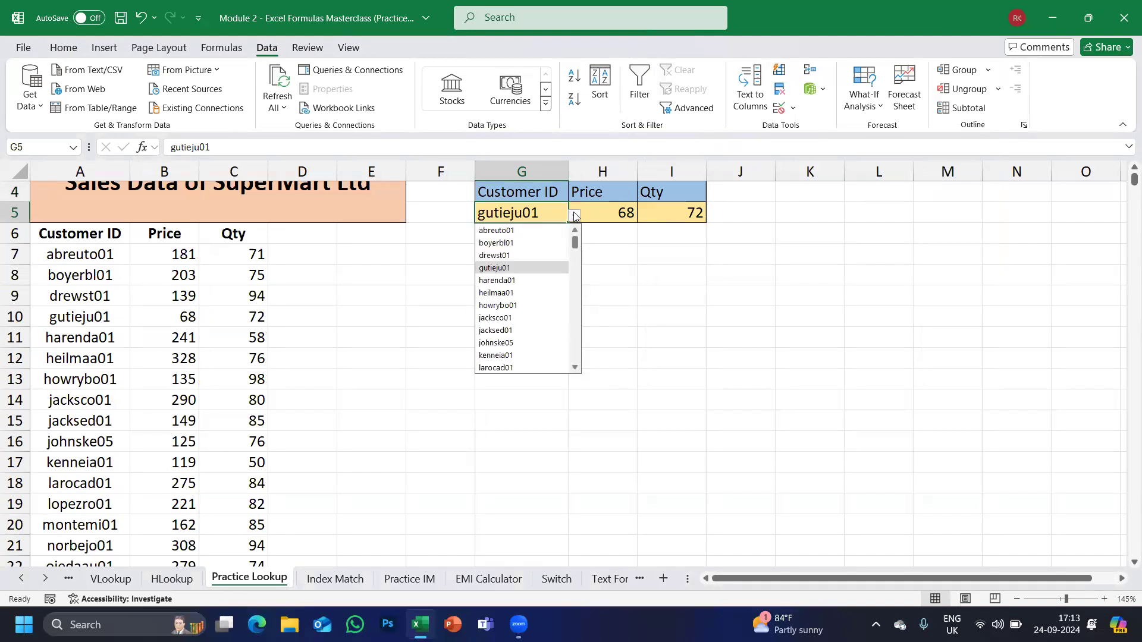
left_click(511, 230)
scroll(471, 256, "up", 1)
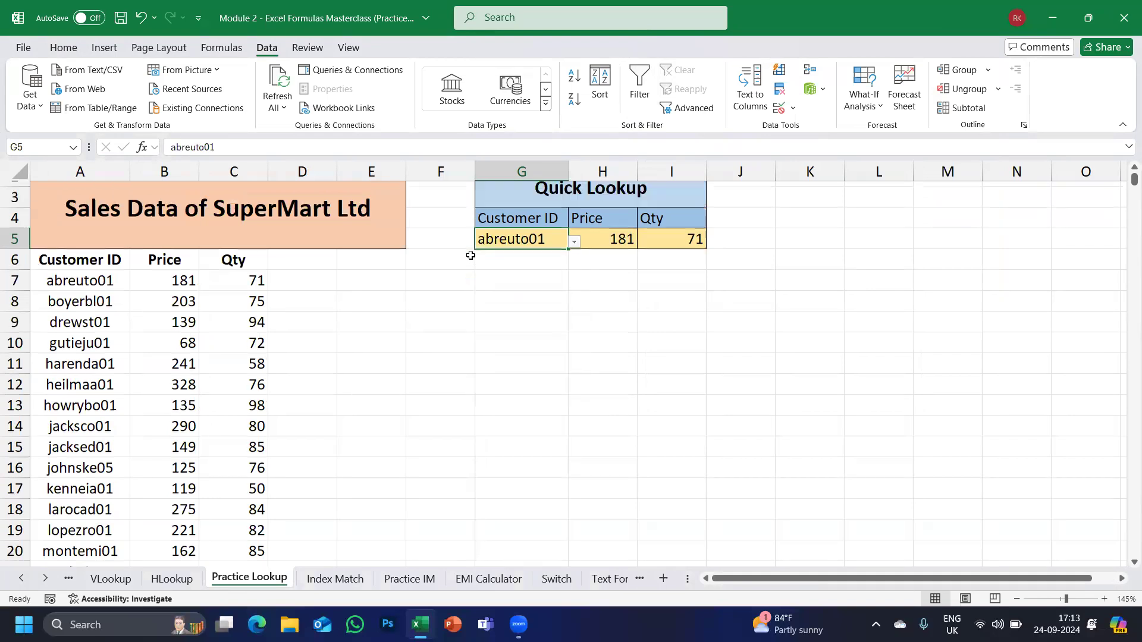
left_click_drag(54, 309, 173, 307)
left_click(248, 310)
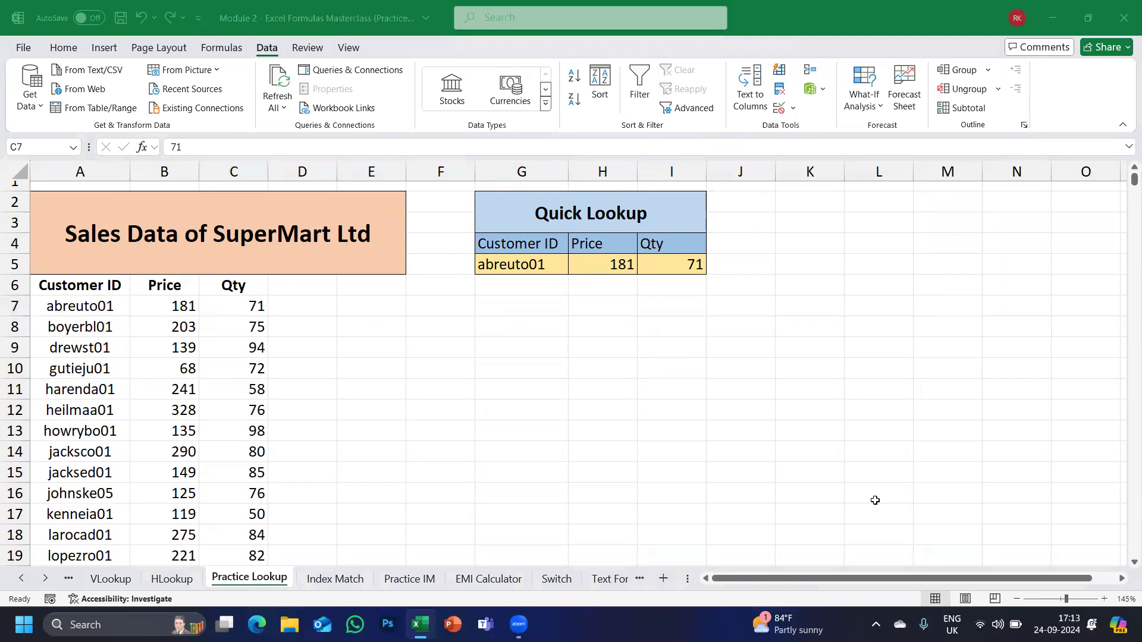
Open the Index Match sheet and review the Price Chart's Sweater, Jacket, Pant rows and Small column.
left_click(357, 582)
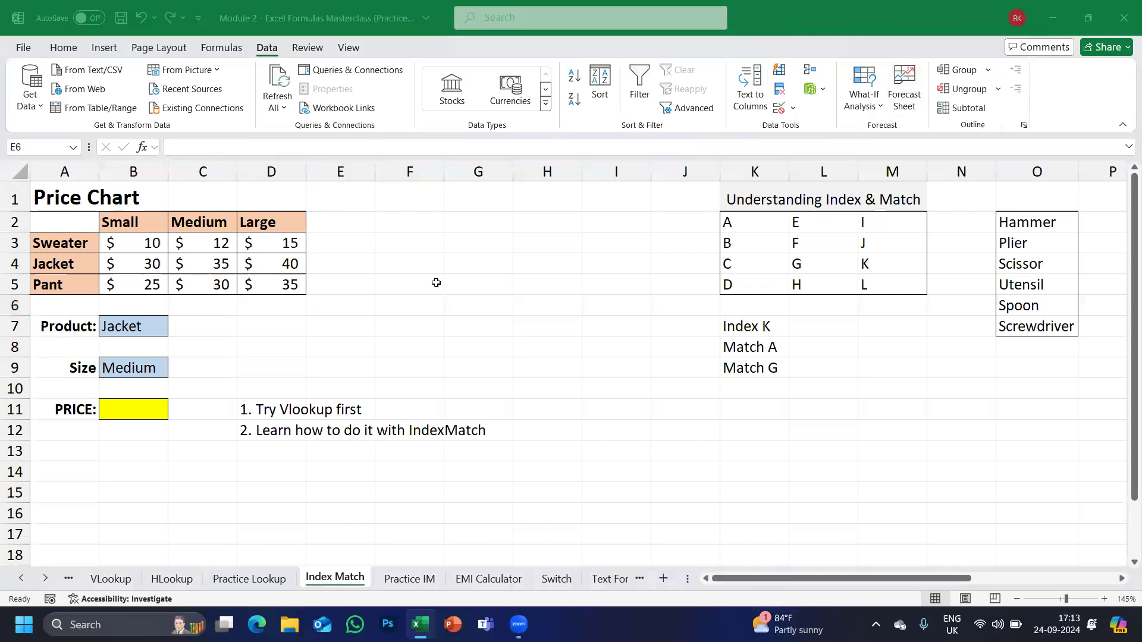
left_click(120, 328)
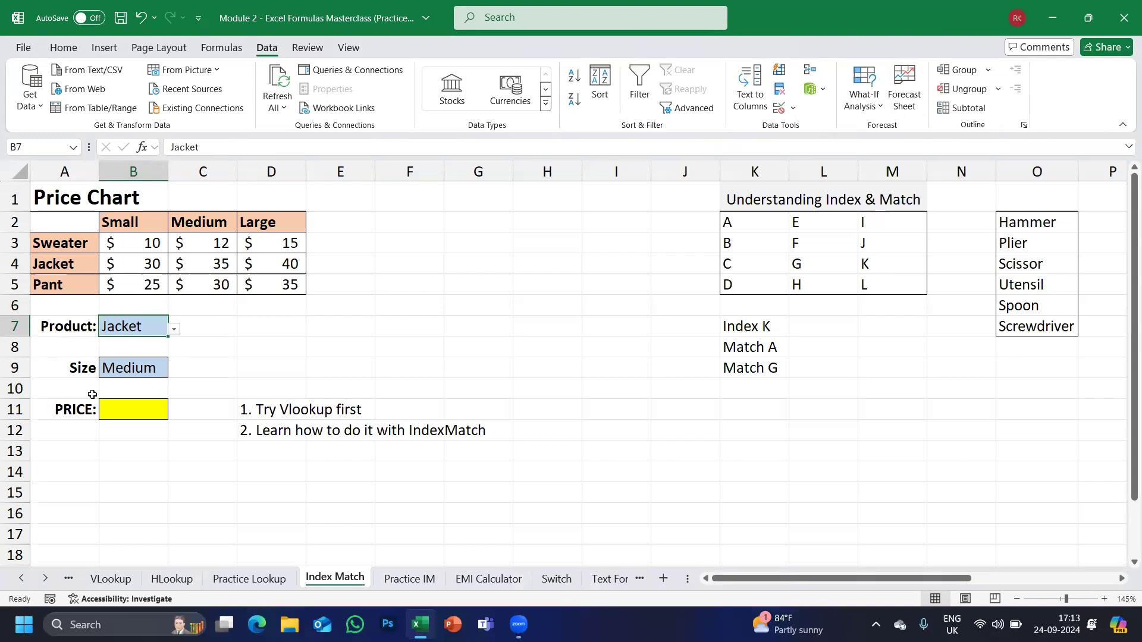
left_click(57, 241)
left_click(47, 264)
left_click(47, 284)
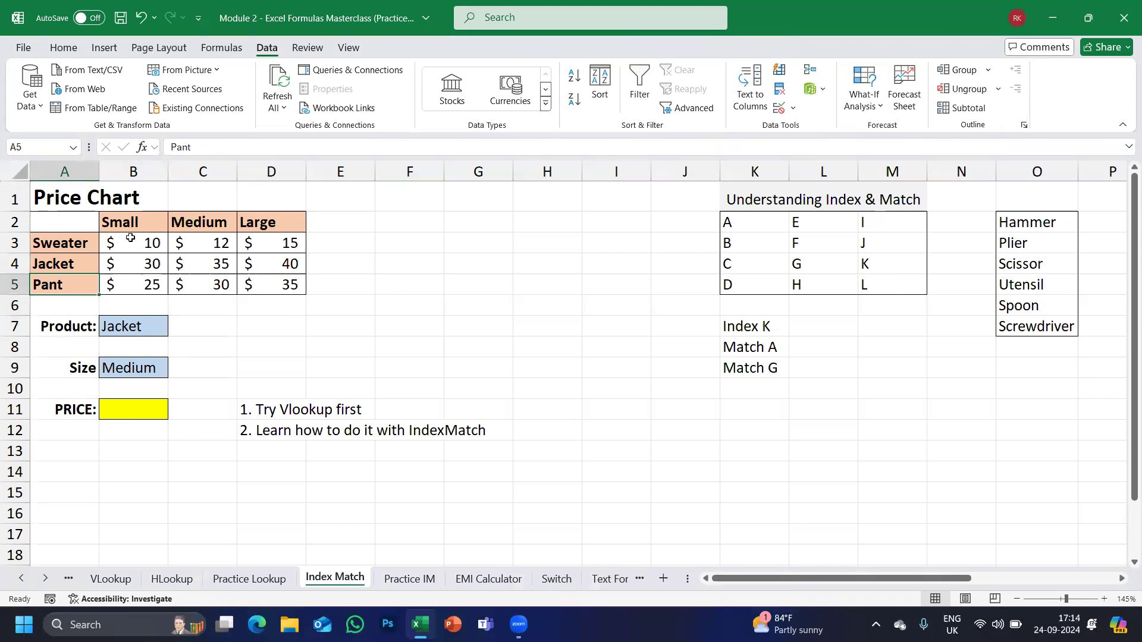
left_click_drag(128, 221, 122, 301)
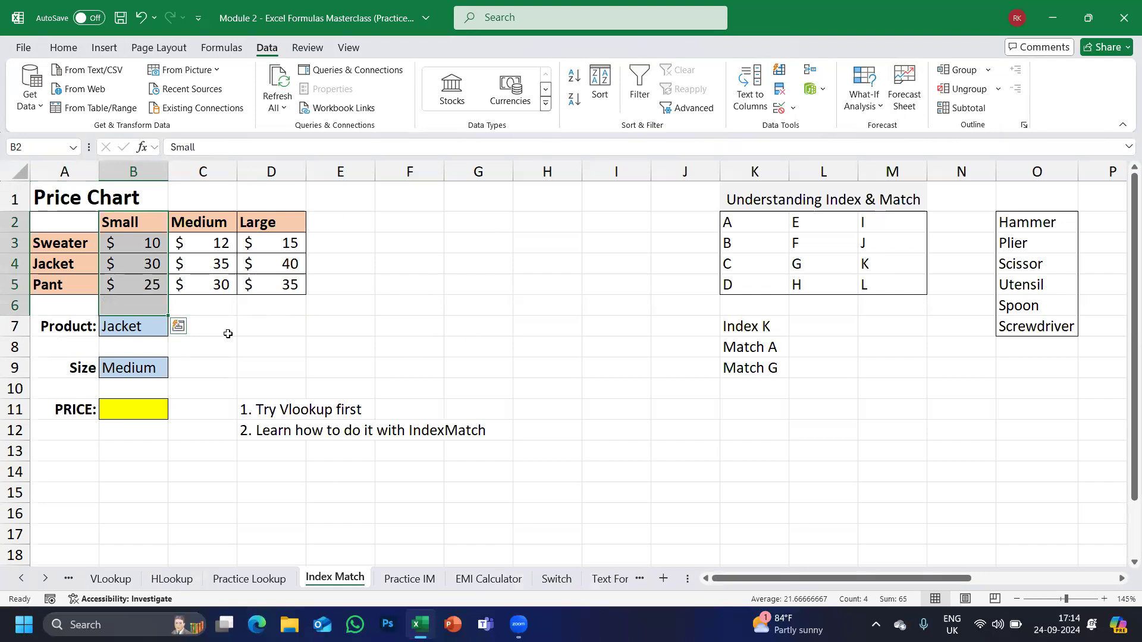
left_click(229, 340)
left_click(105, 326)
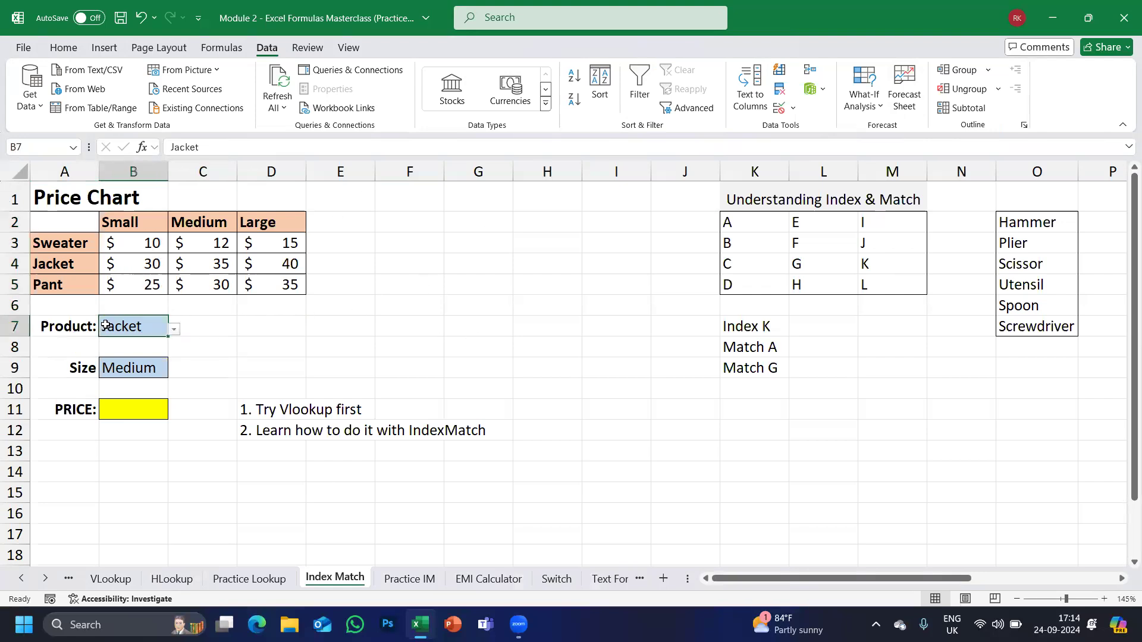
left_click(278, 326)
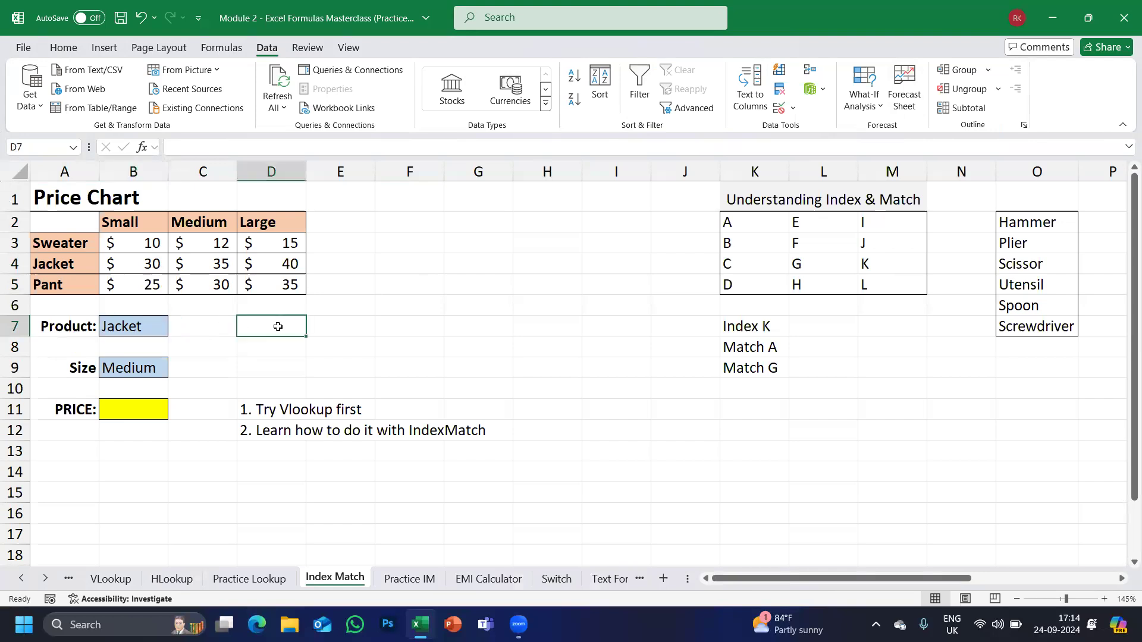
Enter a bold, yellow-filled "Price" heading in D7.
type("Price")
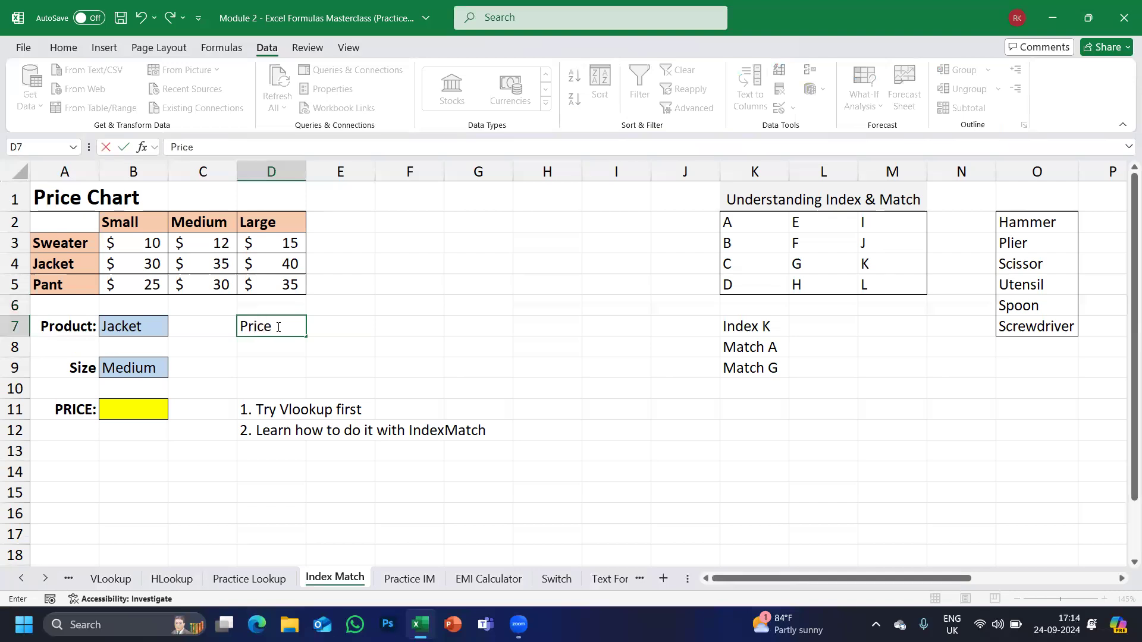
key("Return")
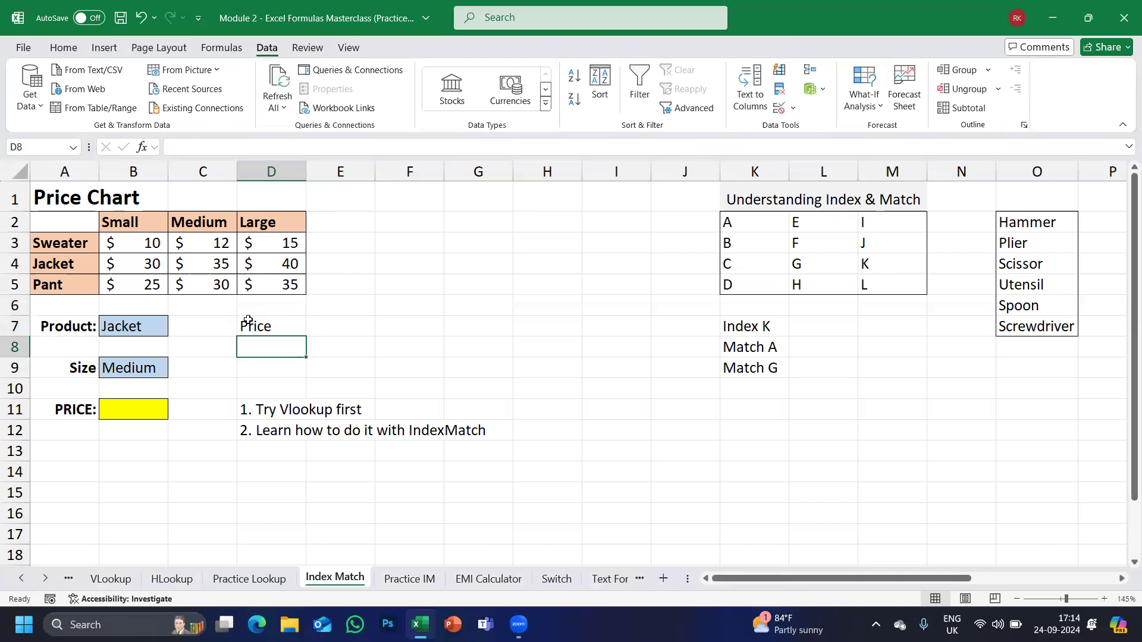
left_click(271, 328)
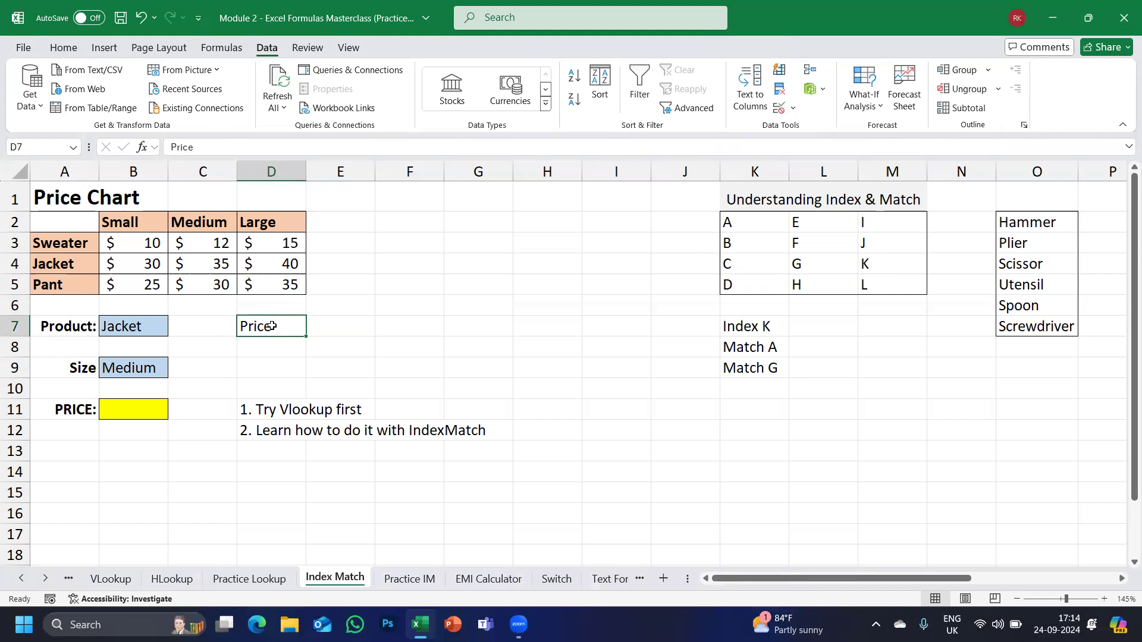
key("ctrl+b")
left_click(58, 50)
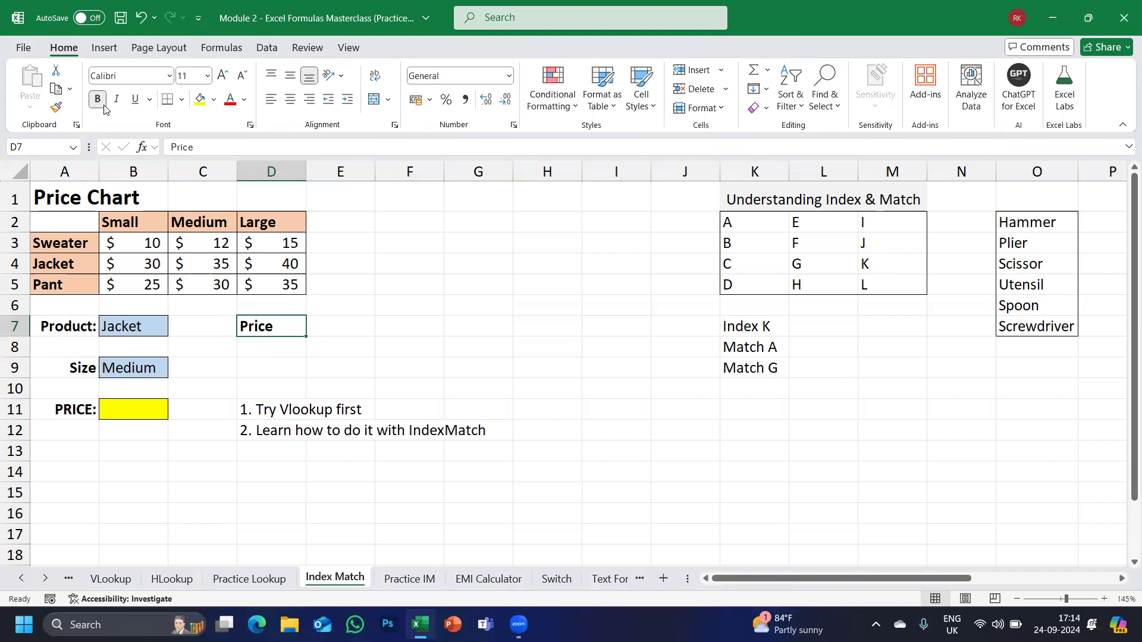
left_click(205, 102)
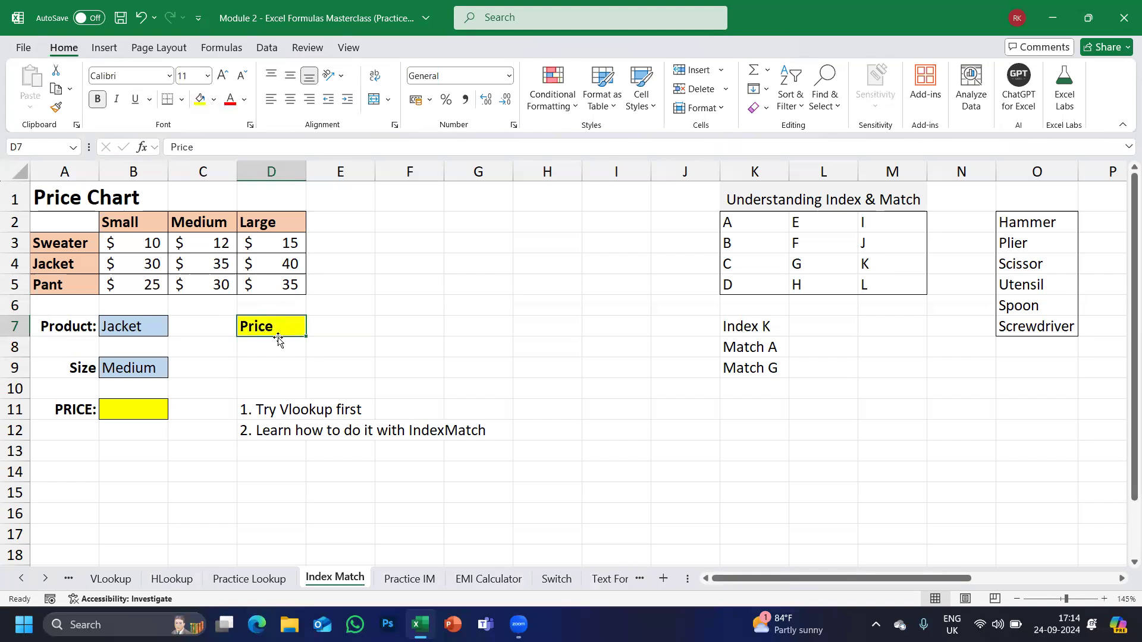
Check Jacket's Small price of 30 in B4 and select D8 for the lookup.
left_click(277, 338)
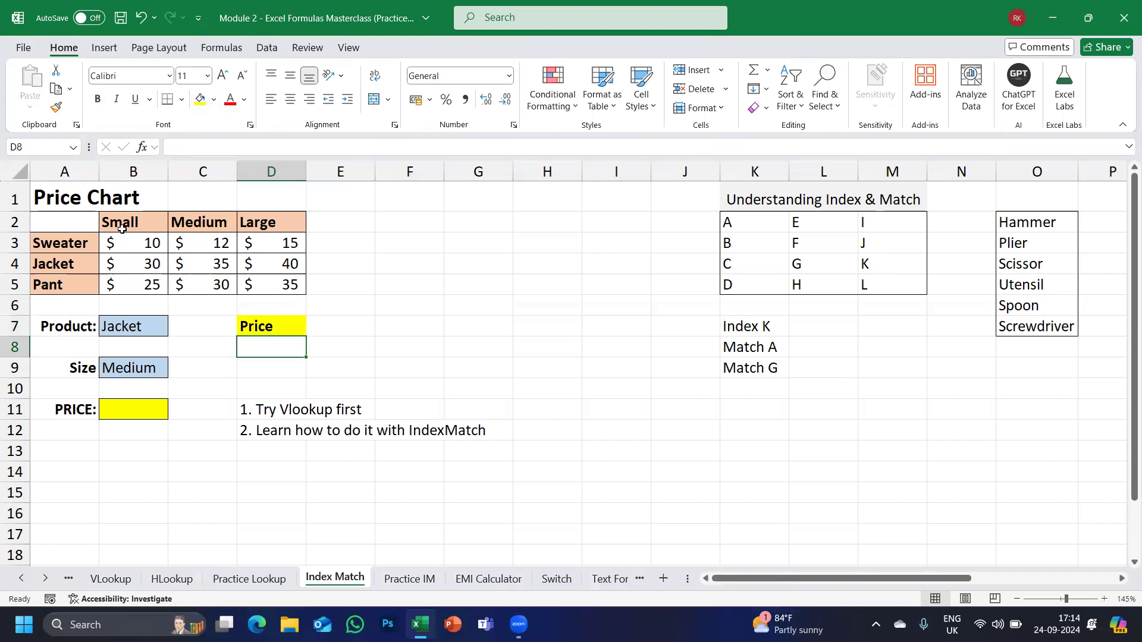
left_click(49, 262)
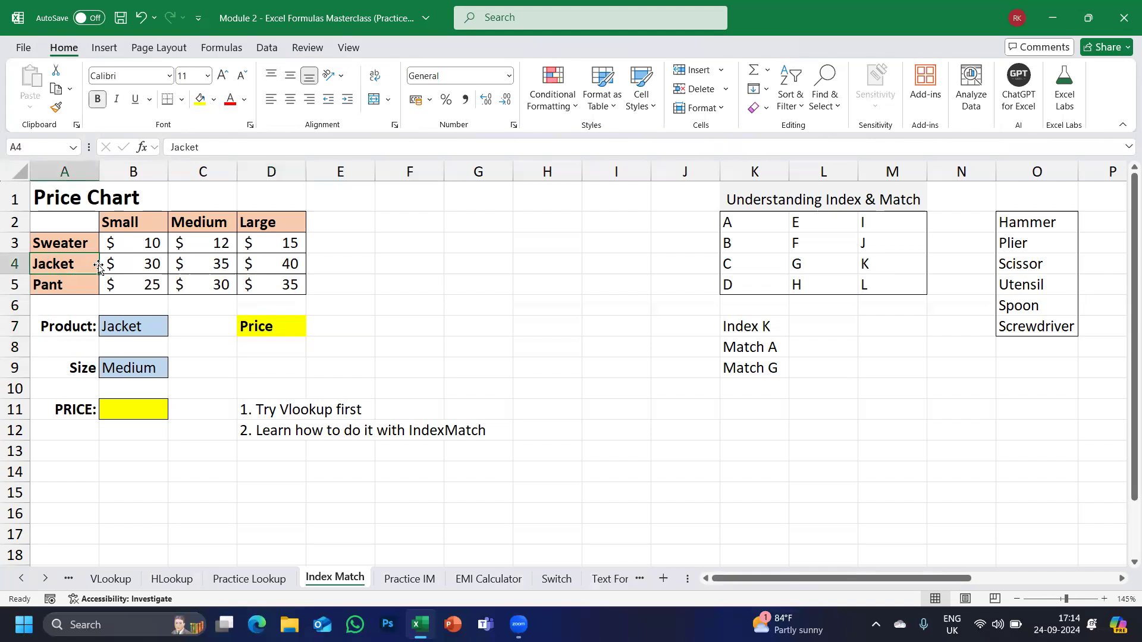
left_click(138, 266)
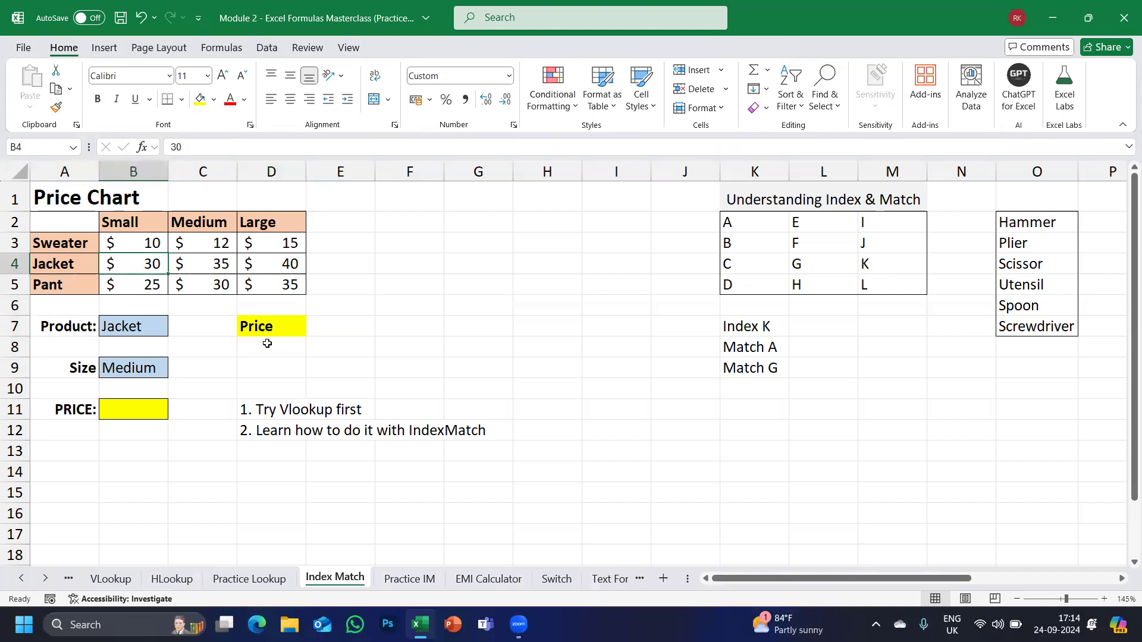
left_click(267, 344)
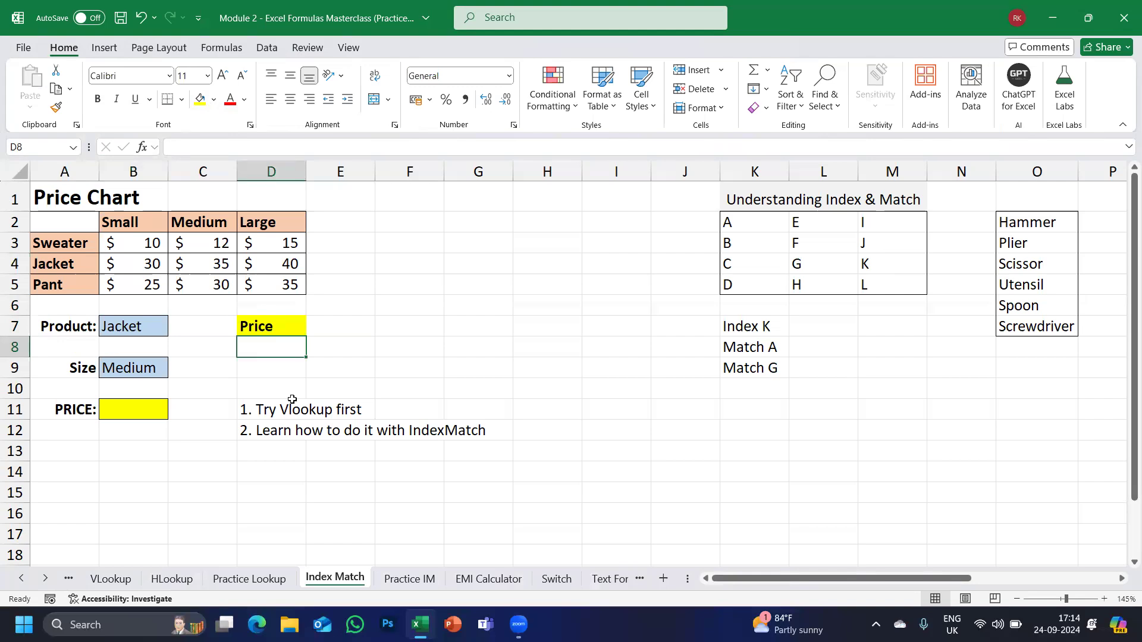
Enter =VLOOKUP(B7,A2:D5,2,0) in D8, returning Jacket's Small price 30.
type("=vl")
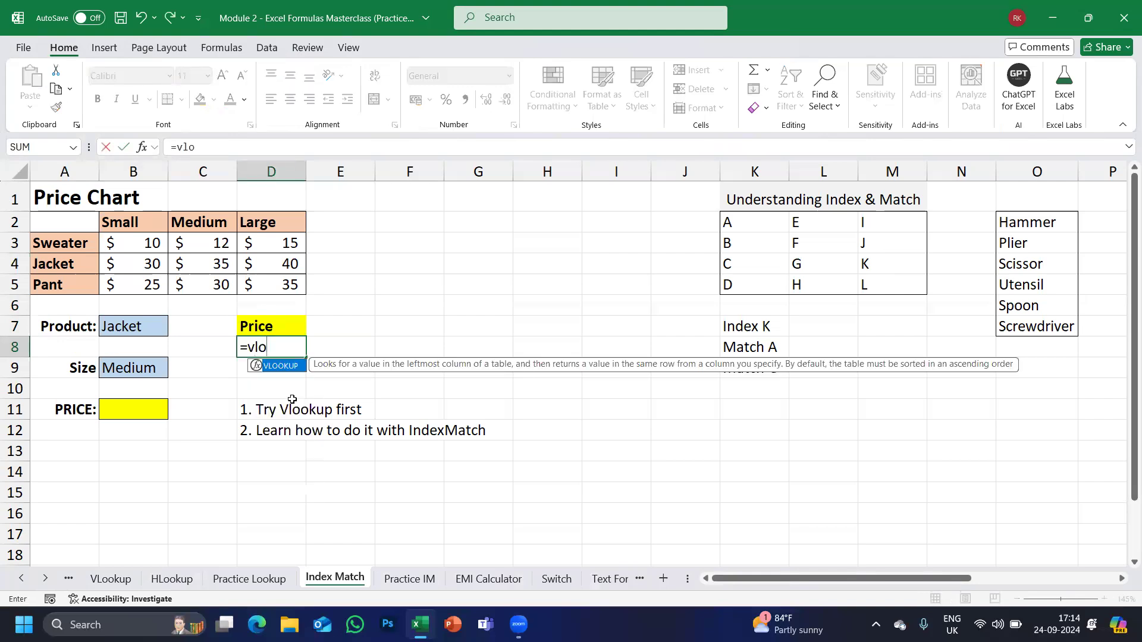
type("o")
key("Tab")
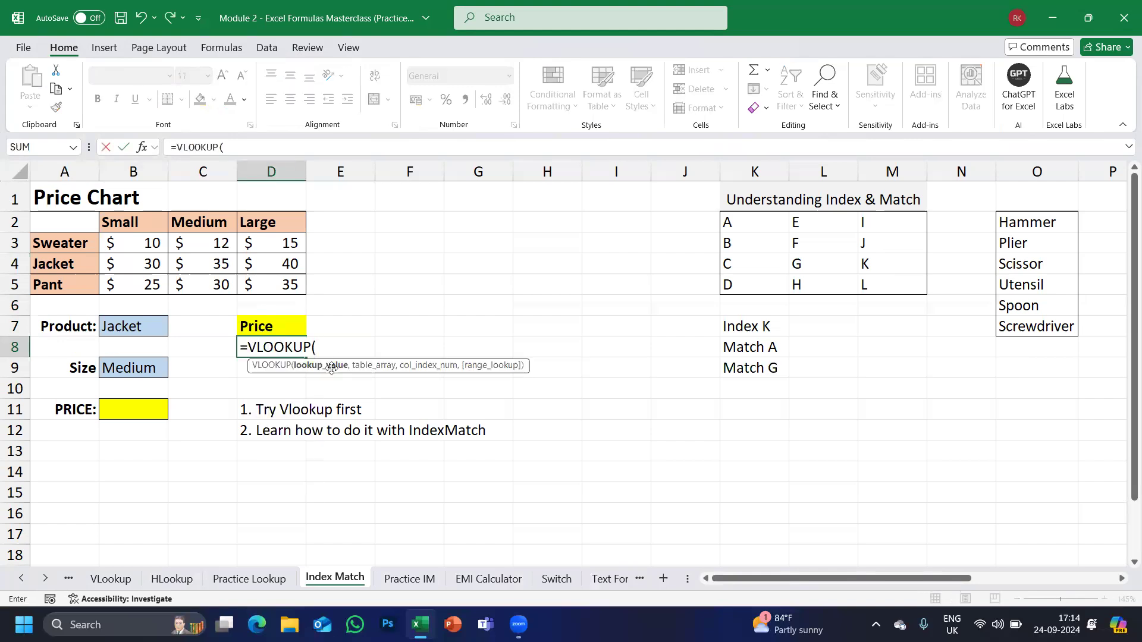
left_click(114, 330)
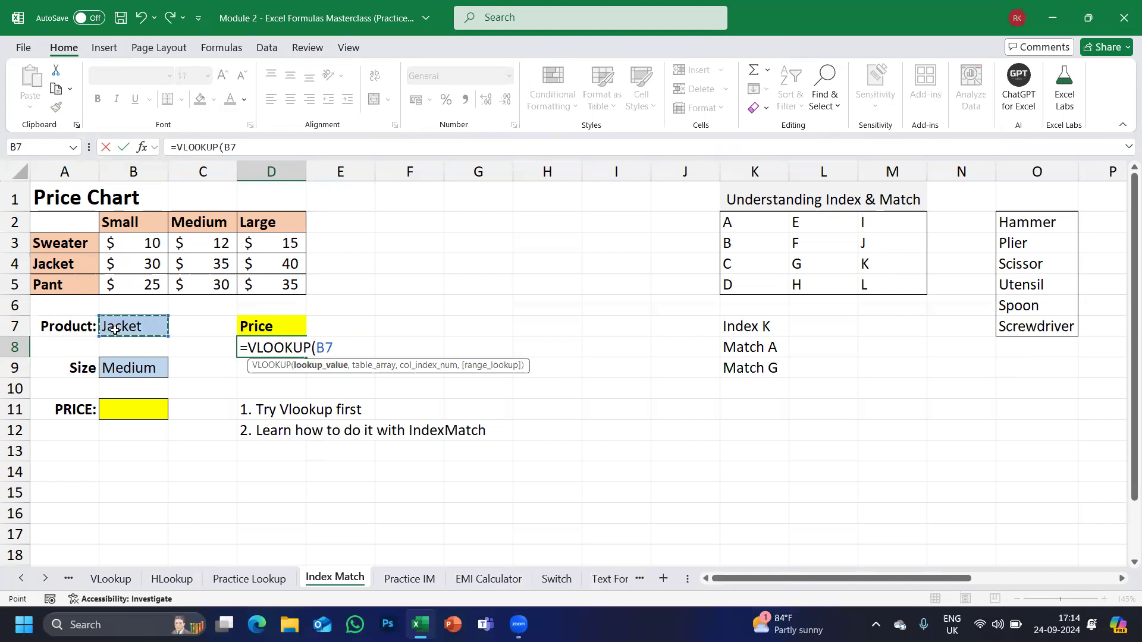
type(",")
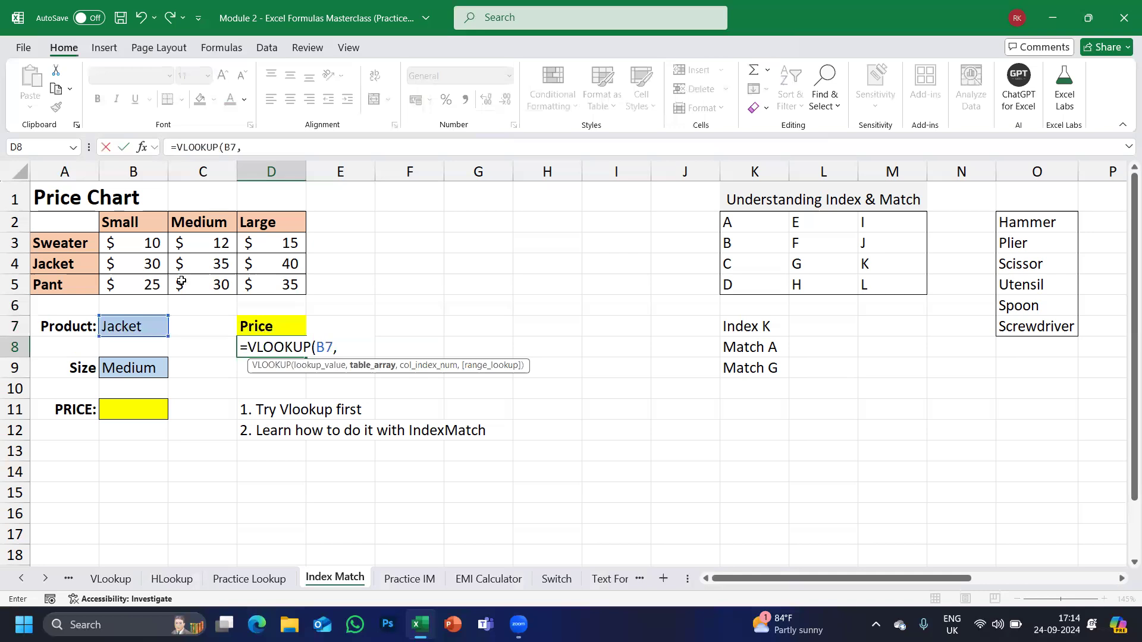
left_click_drag(78, 224, 279, 291)
type(",")
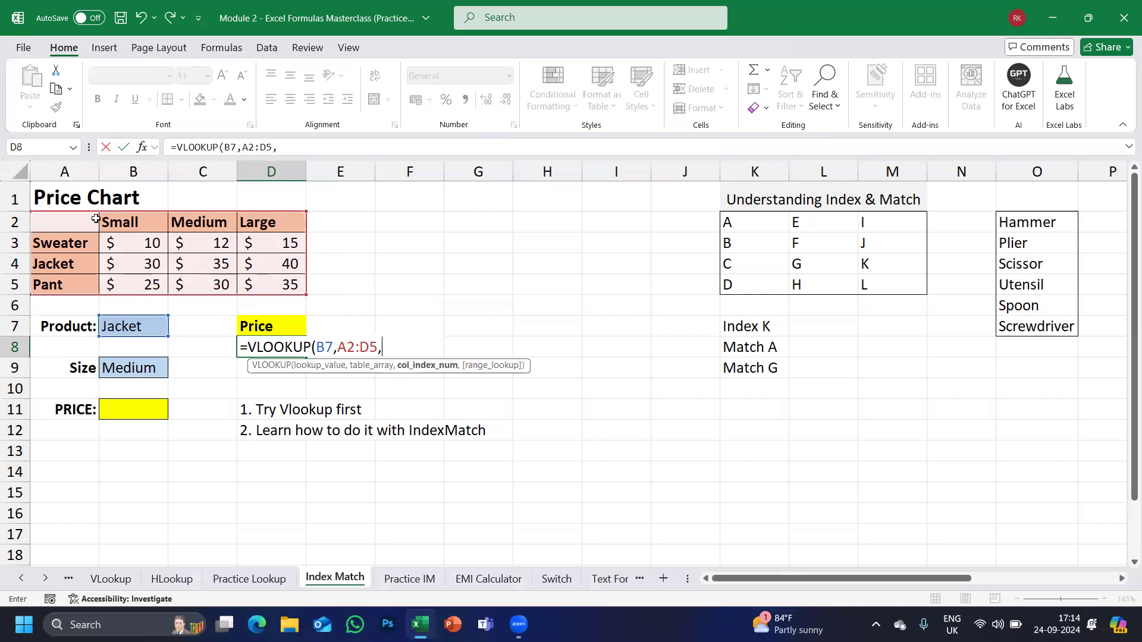
type("2,0")
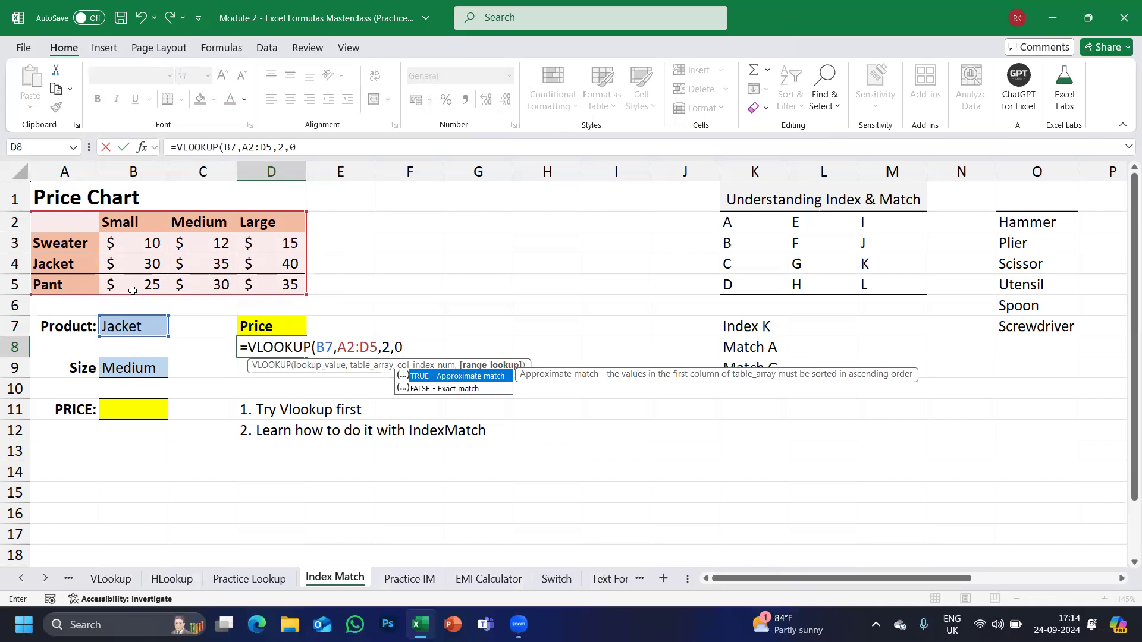
type(")")
key("Return")
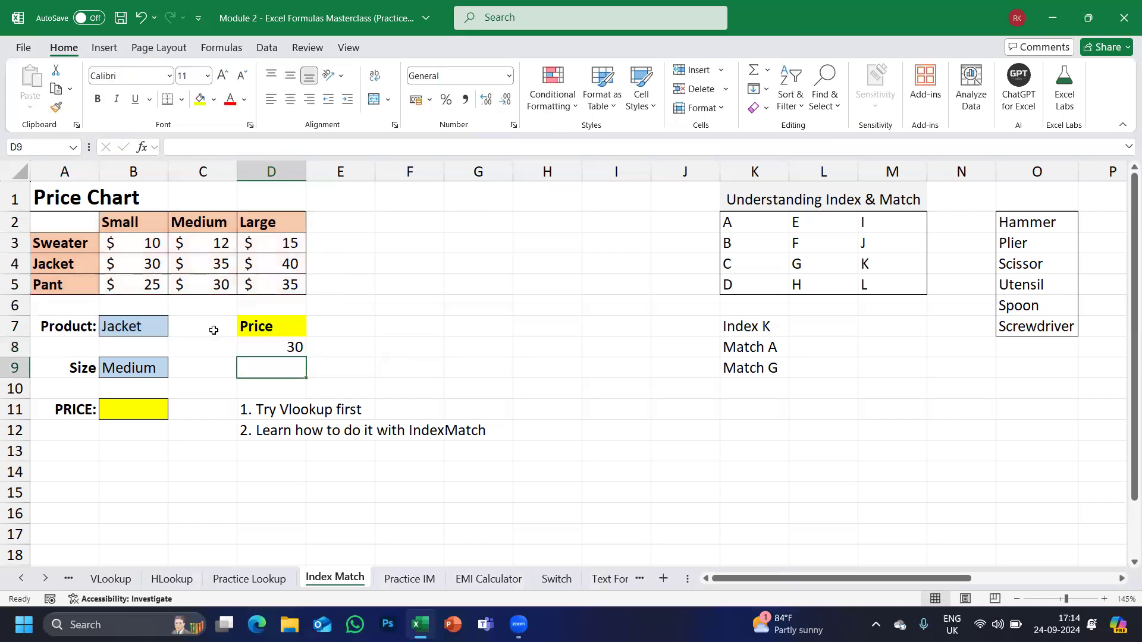
Compare D8's result with Jacket's Small price 30 in the Price Chart.
left_click(110, 332)
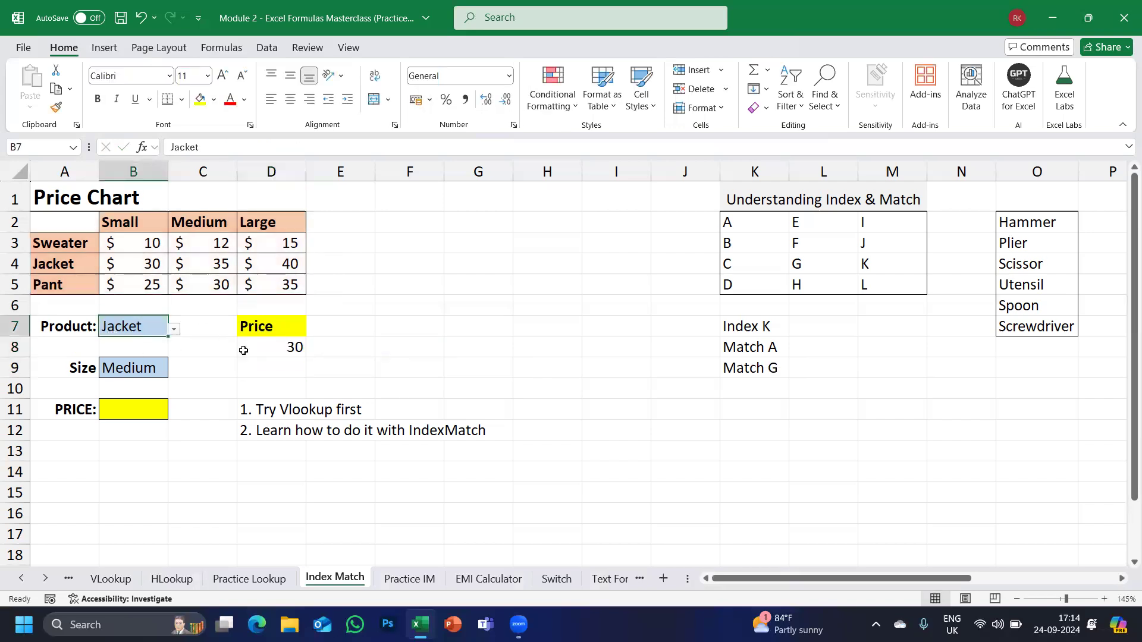
left_click(293, 354)
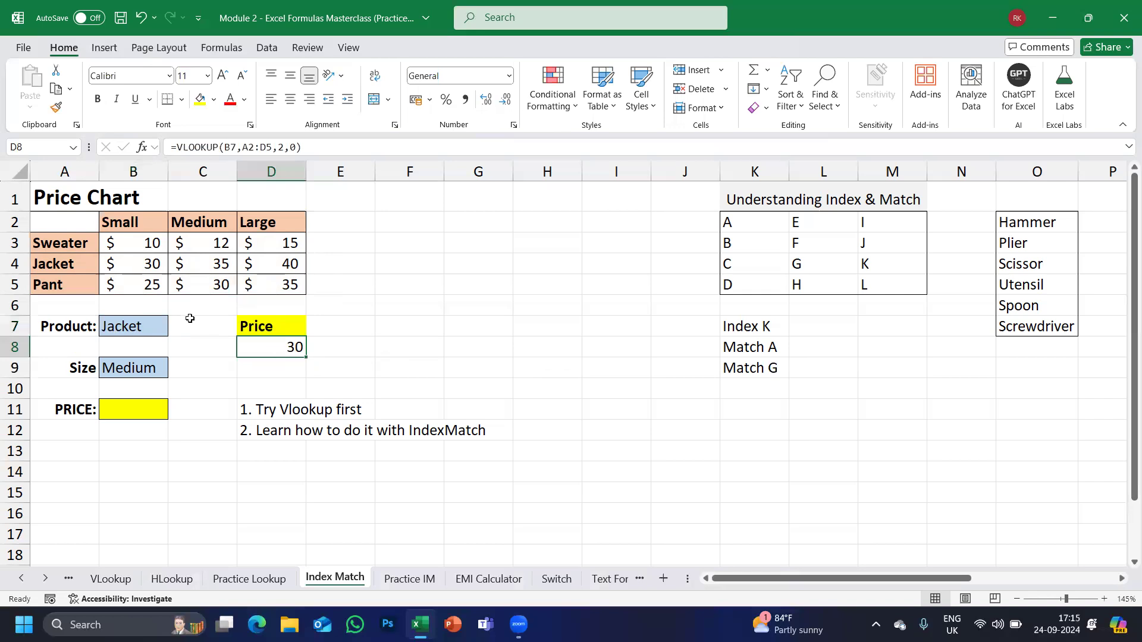
left_click_drag(119, 220, 127, 263)
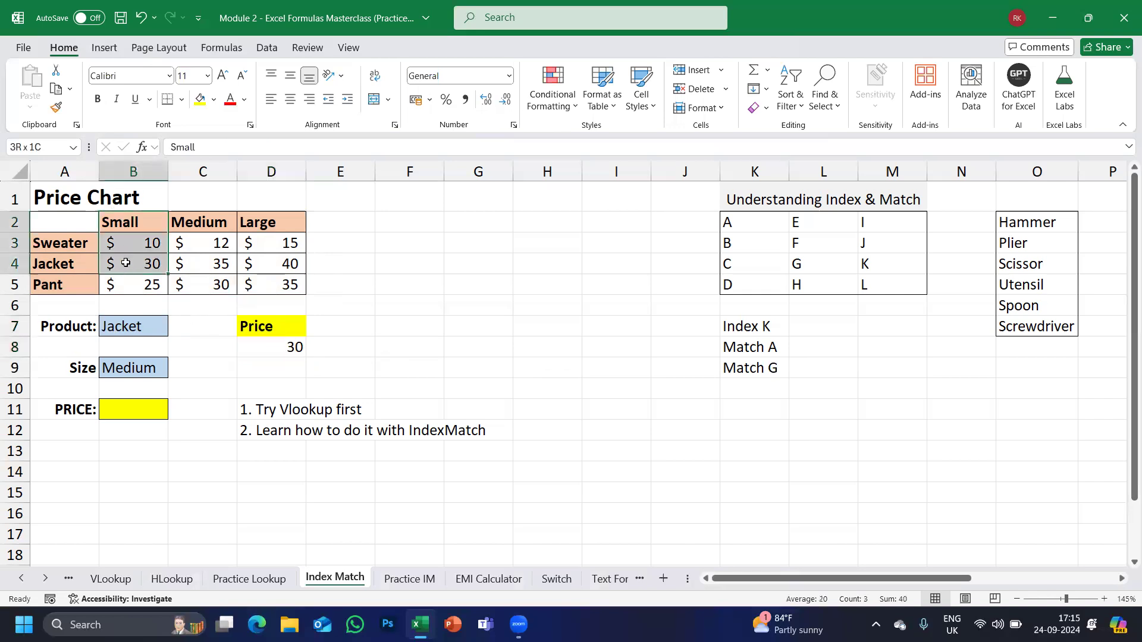
left_click(126, 263)
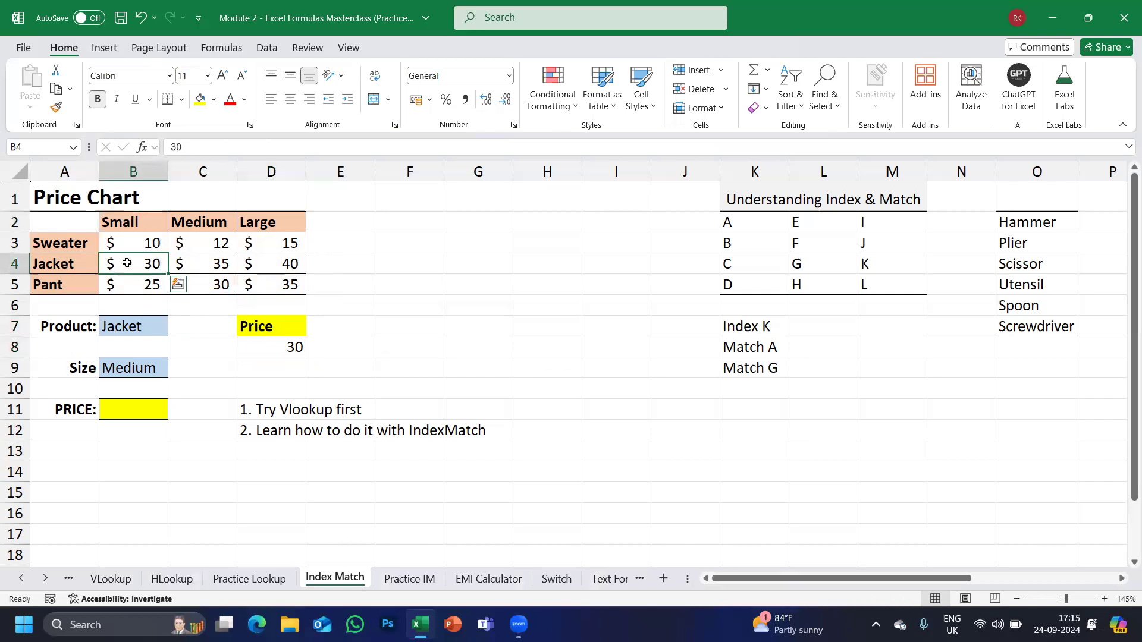
left_click(266, 349)
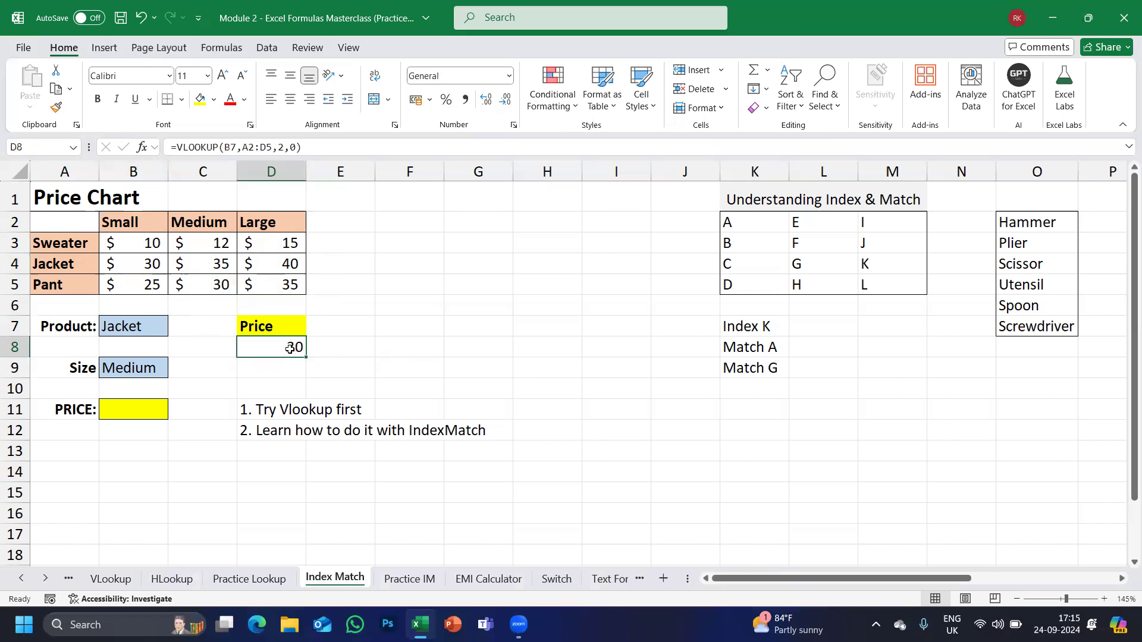
Change D8's column index from 2 to 3 so it returns the Medium price 35.
double_click(290, 348)
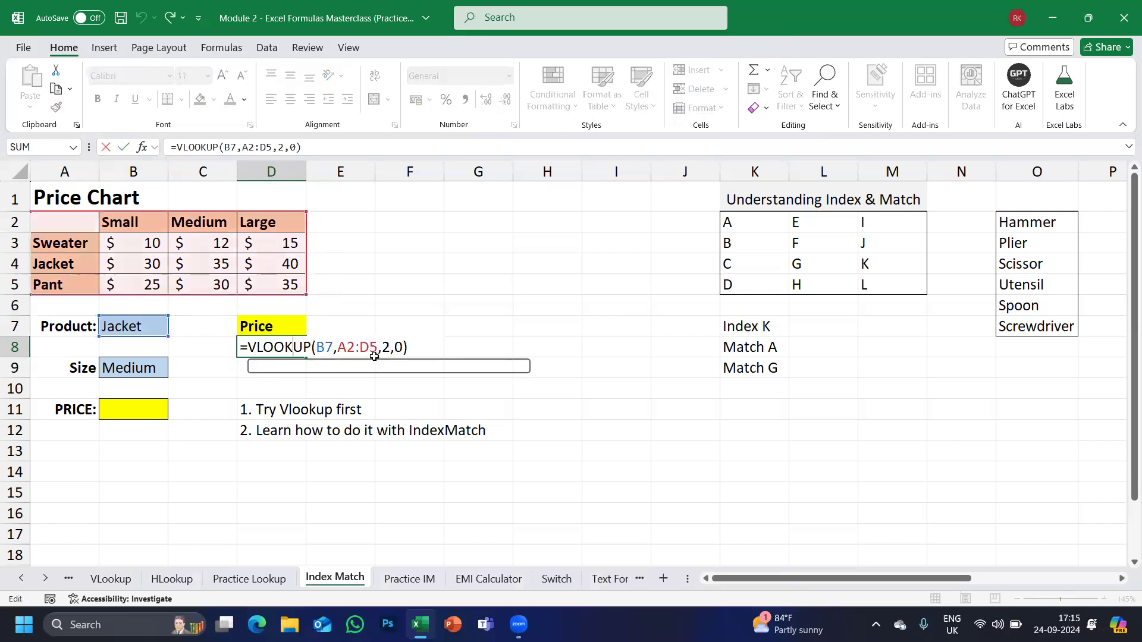
left_click(395, 347)
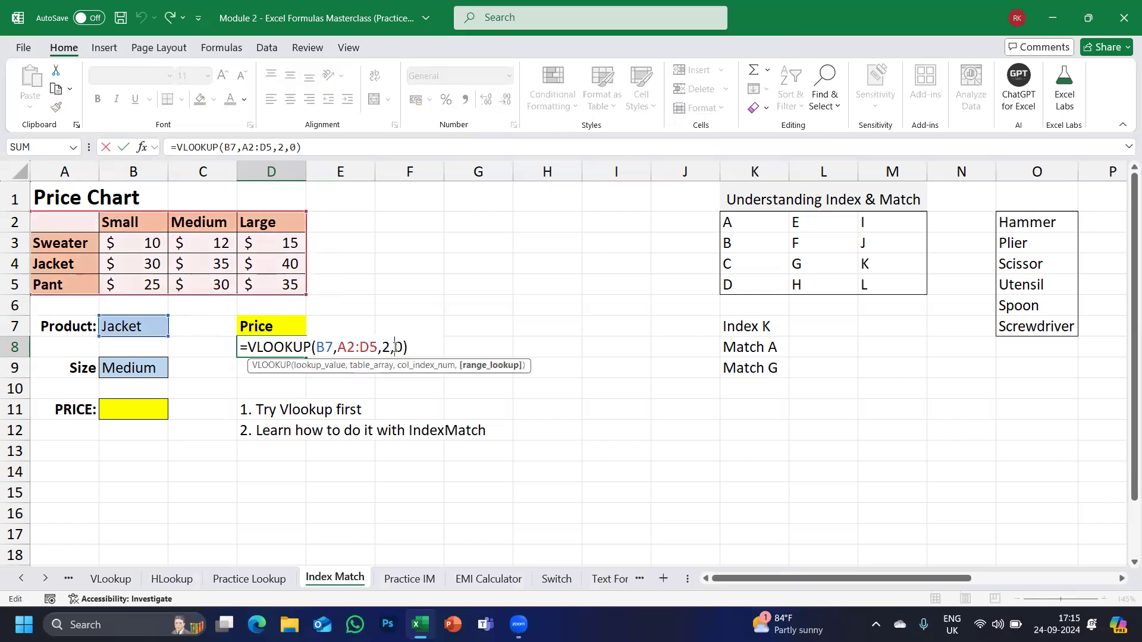
key("Left")
key("BackSpace")
type("3")
key("Return")
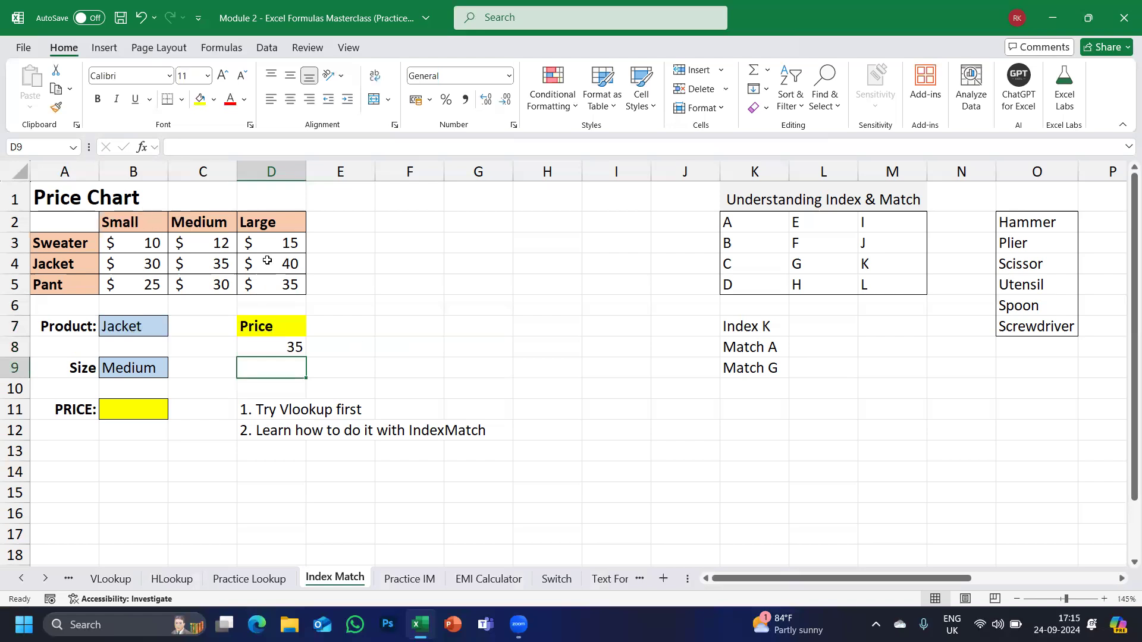
double_click(287, 347)
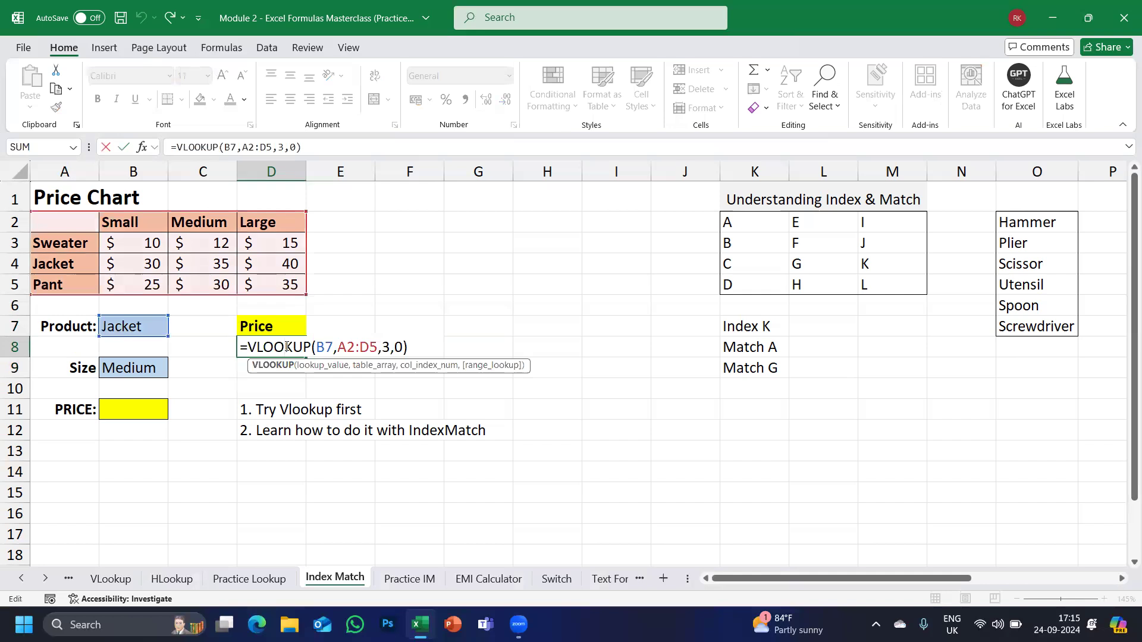
key("ctrl+Return")
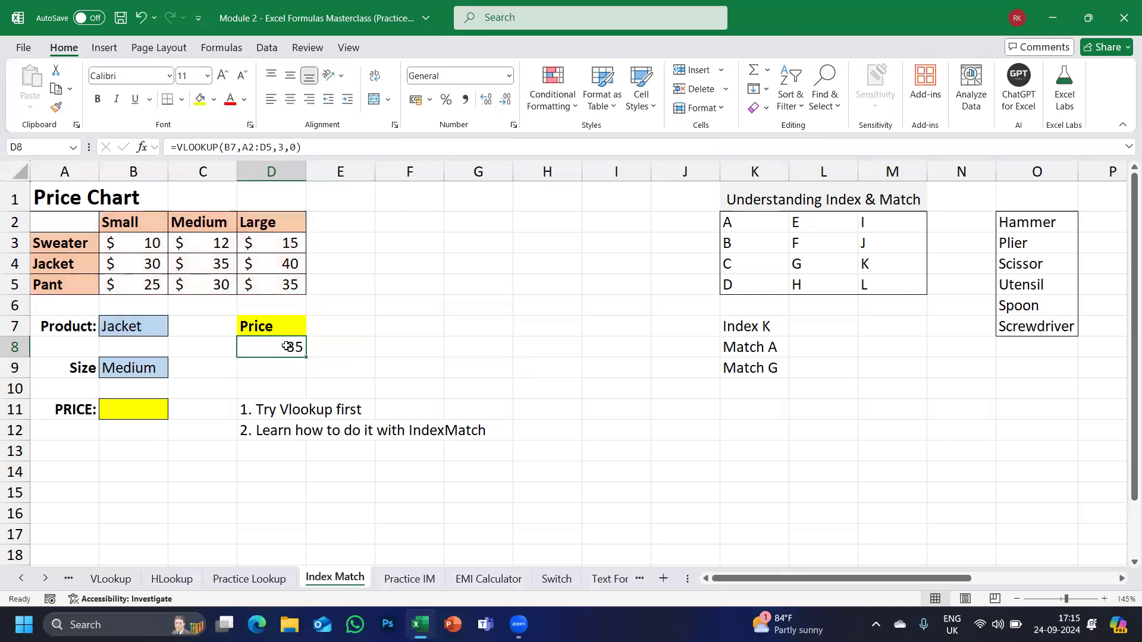
left_click(59, 243)
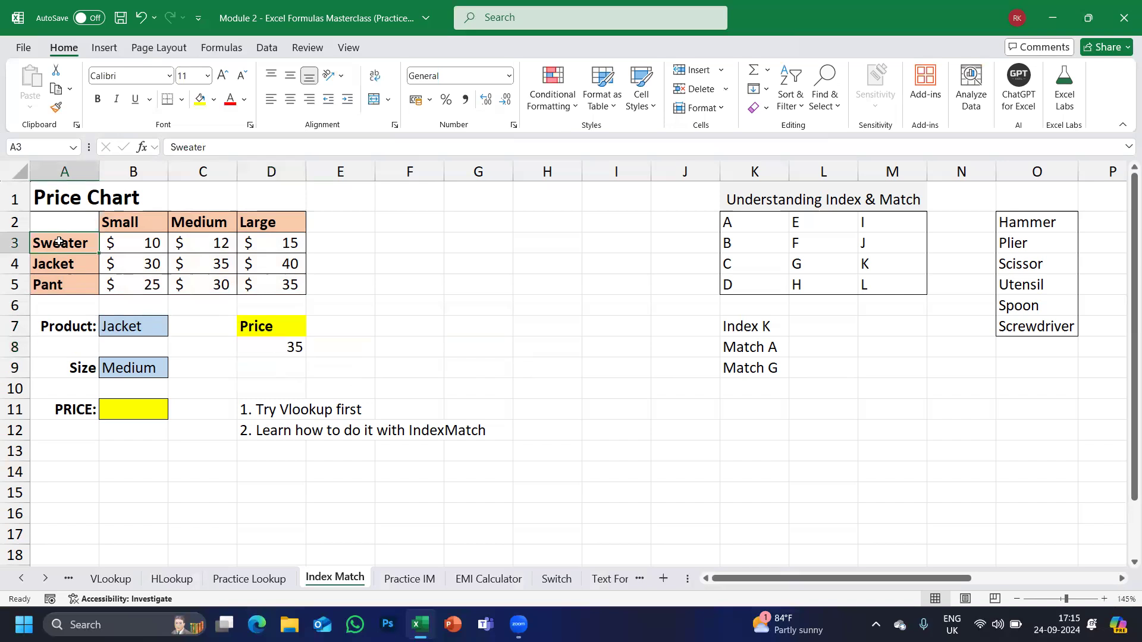
left_click_drag(59, 243, 62, 285)
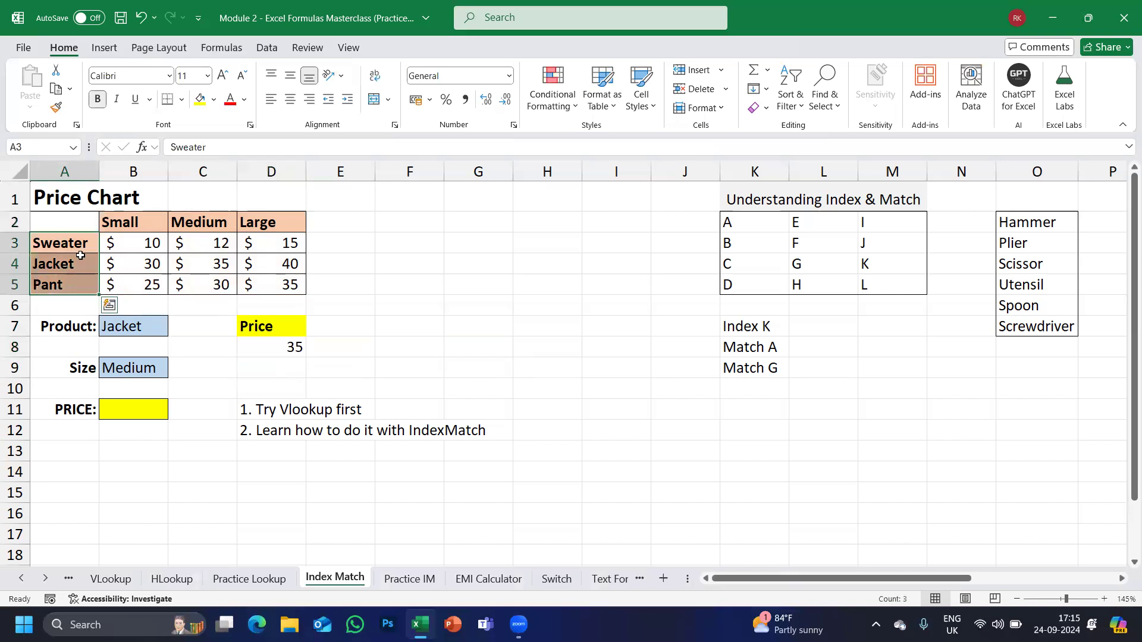
left_click_drag(68, 227, 63, 279)
left_click_drag(117, 245, 291, 286)
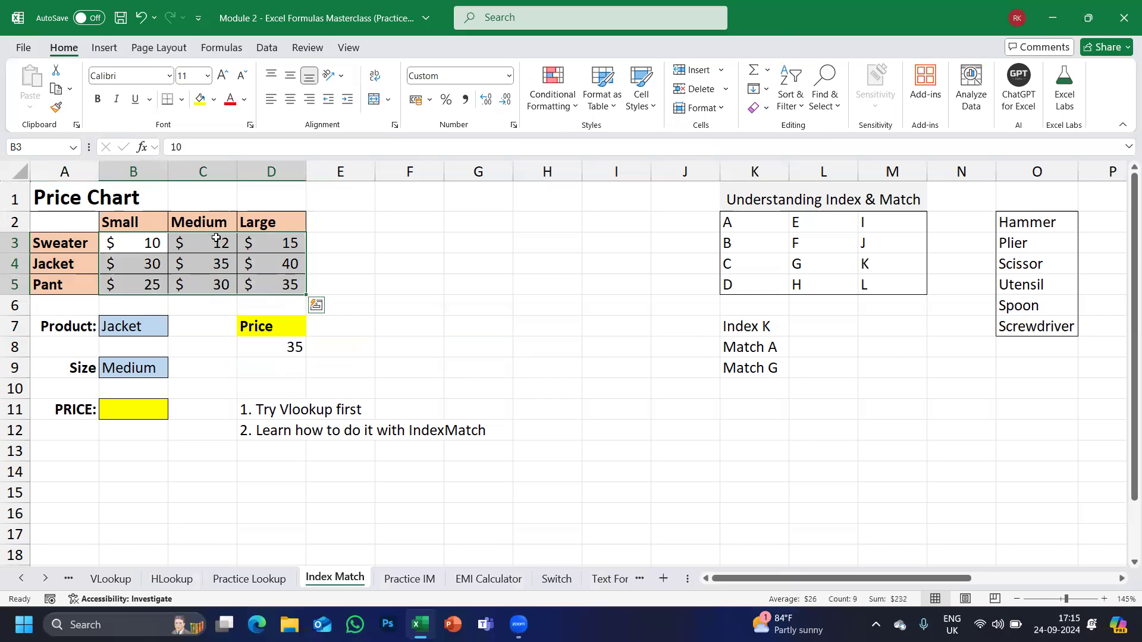
left_click(129, 370)
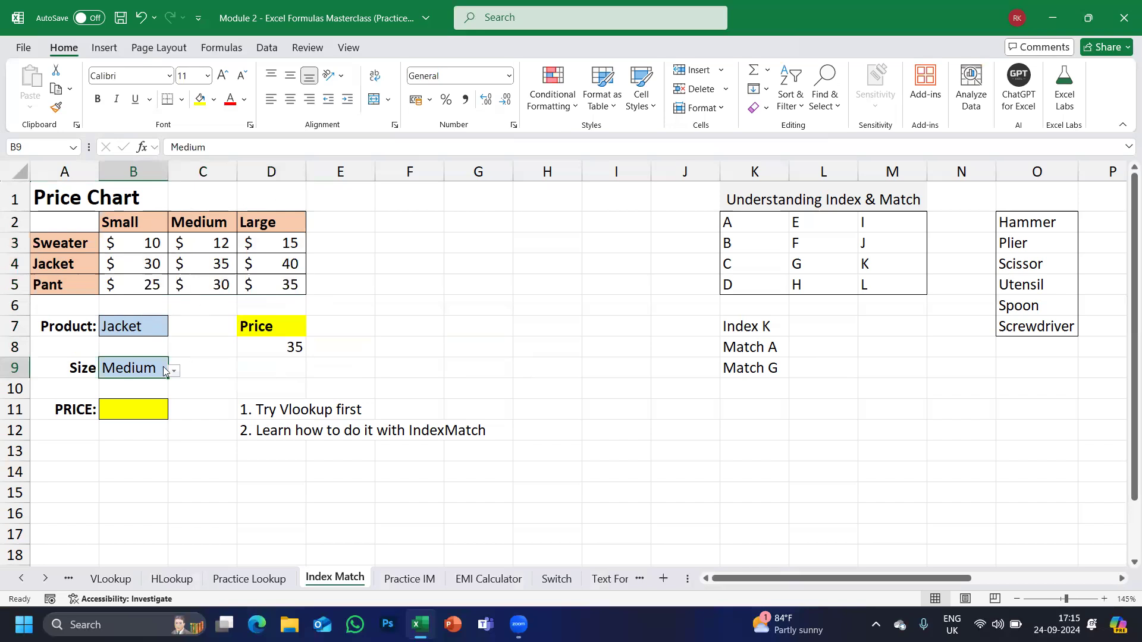
double_click(263, 346)
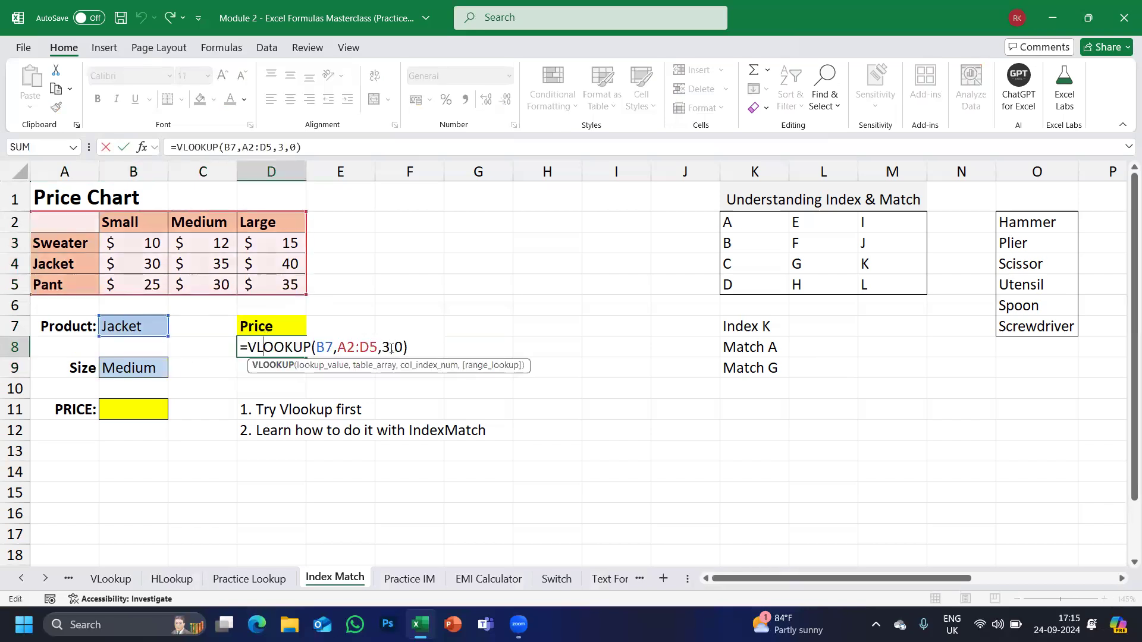
key("Return")
left_click(136, 370)
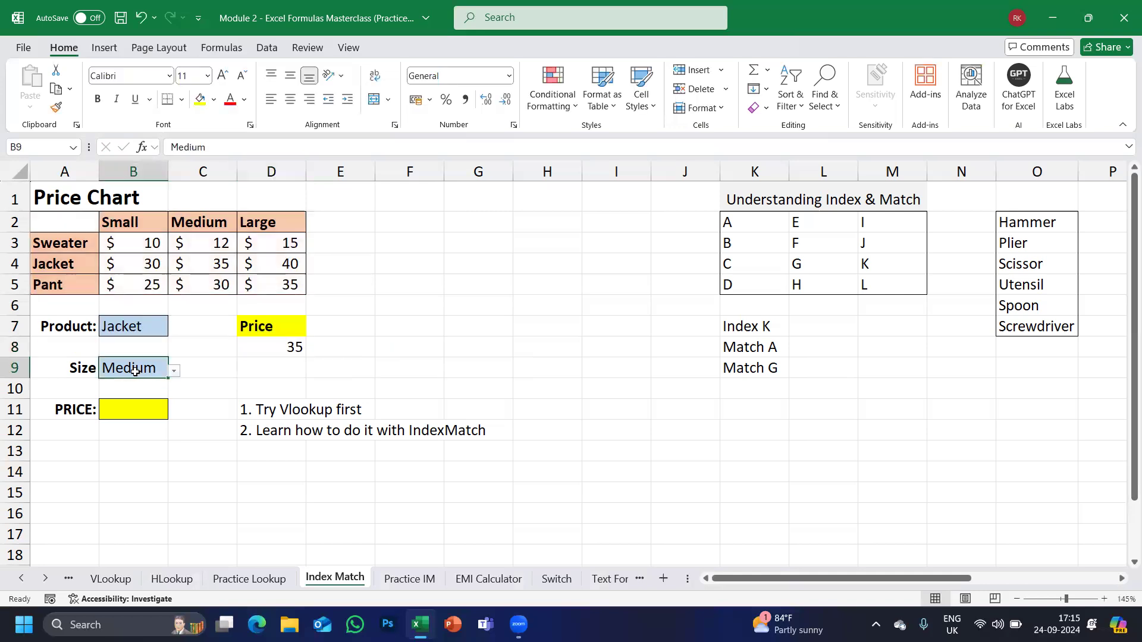
left_click_drag(62, 240, 63, 287)
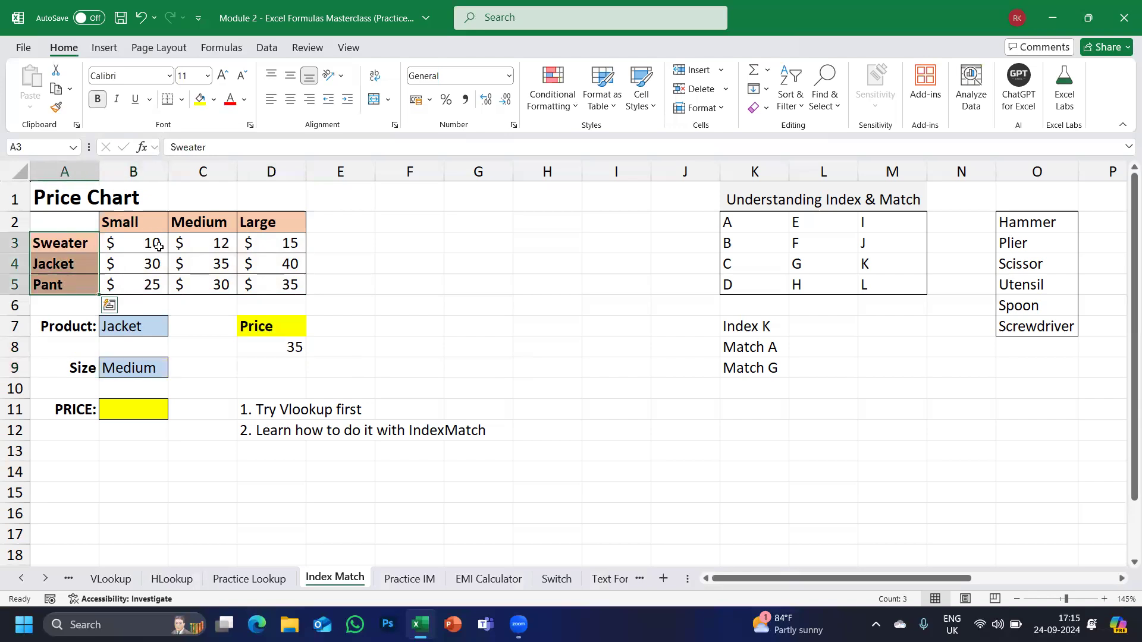
left_click(142, 325)
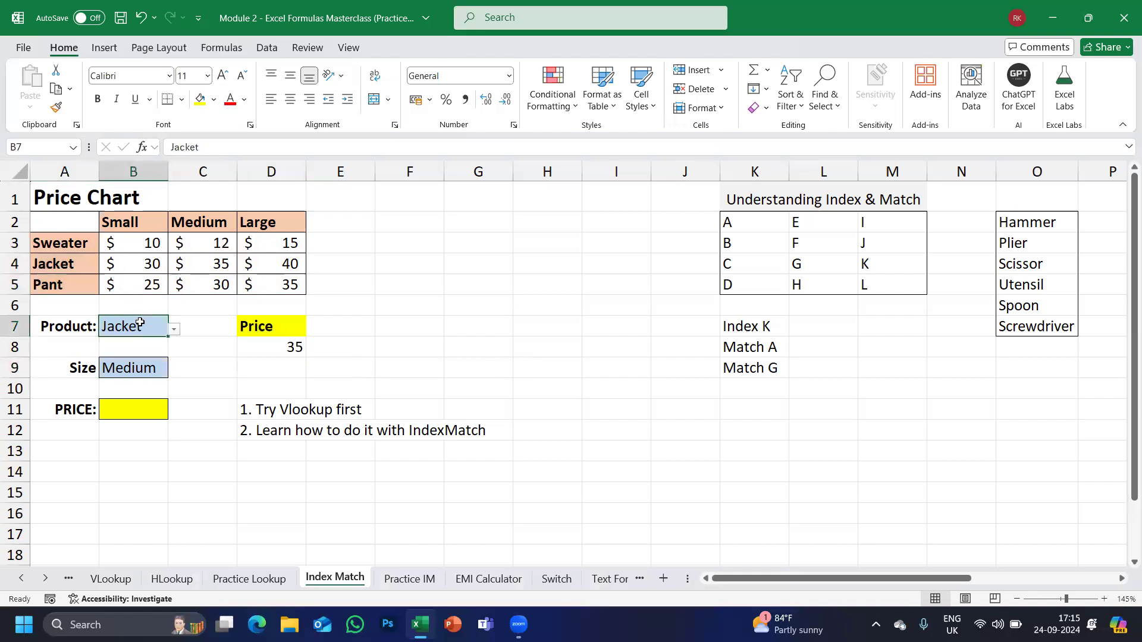
left_click(126, 370)
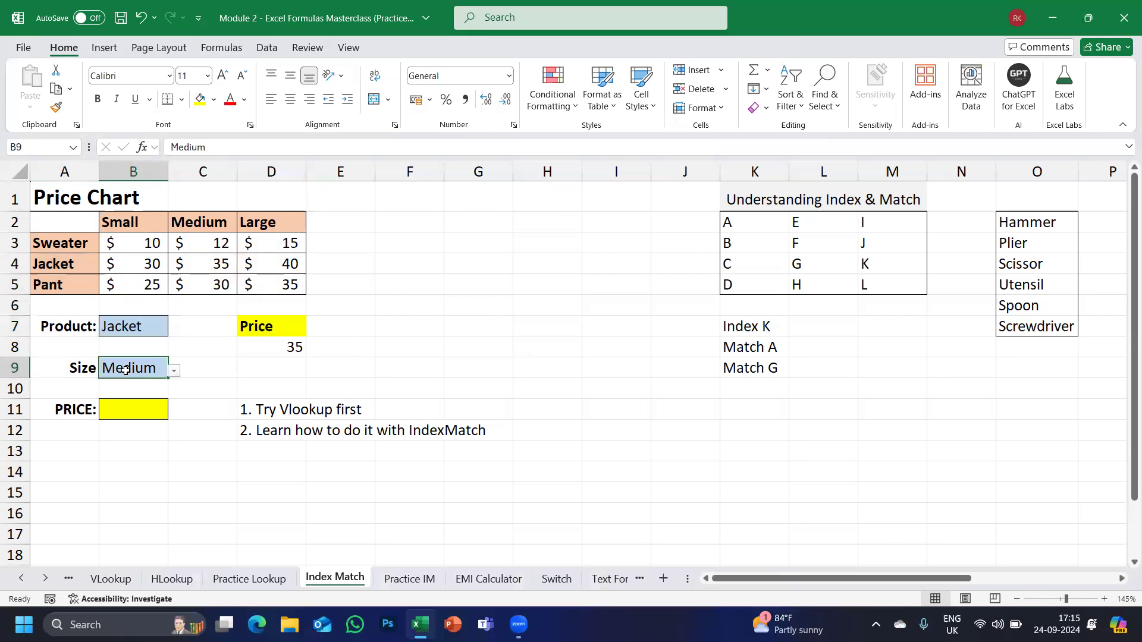
left_click(280, 347)
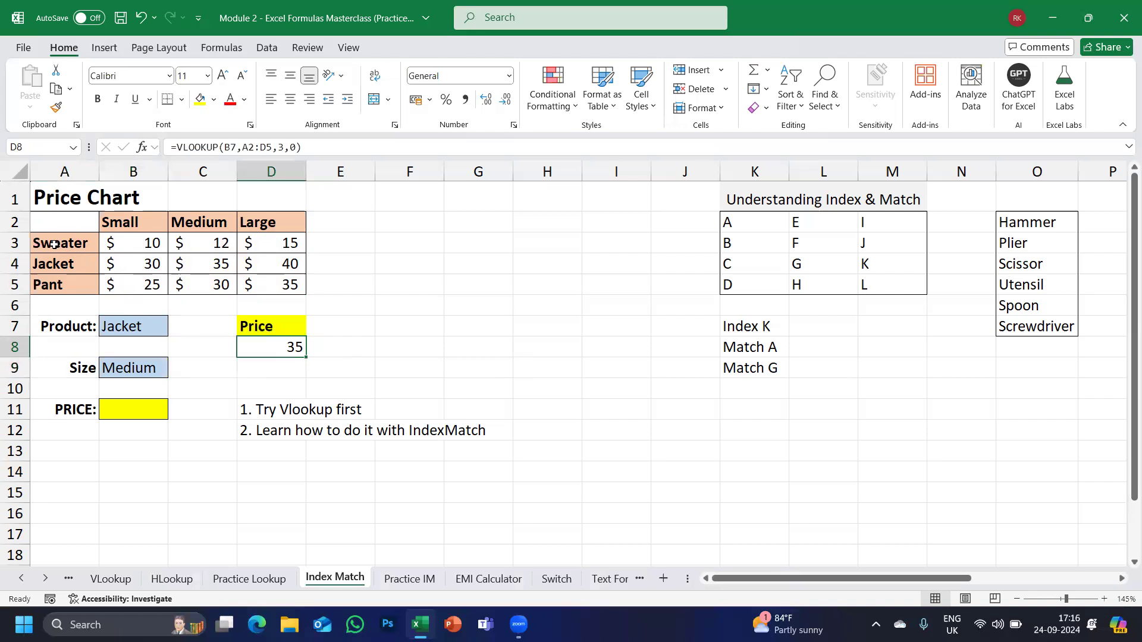
left_click(93, 247)
left_click_drag(264, 254, 277, 251)
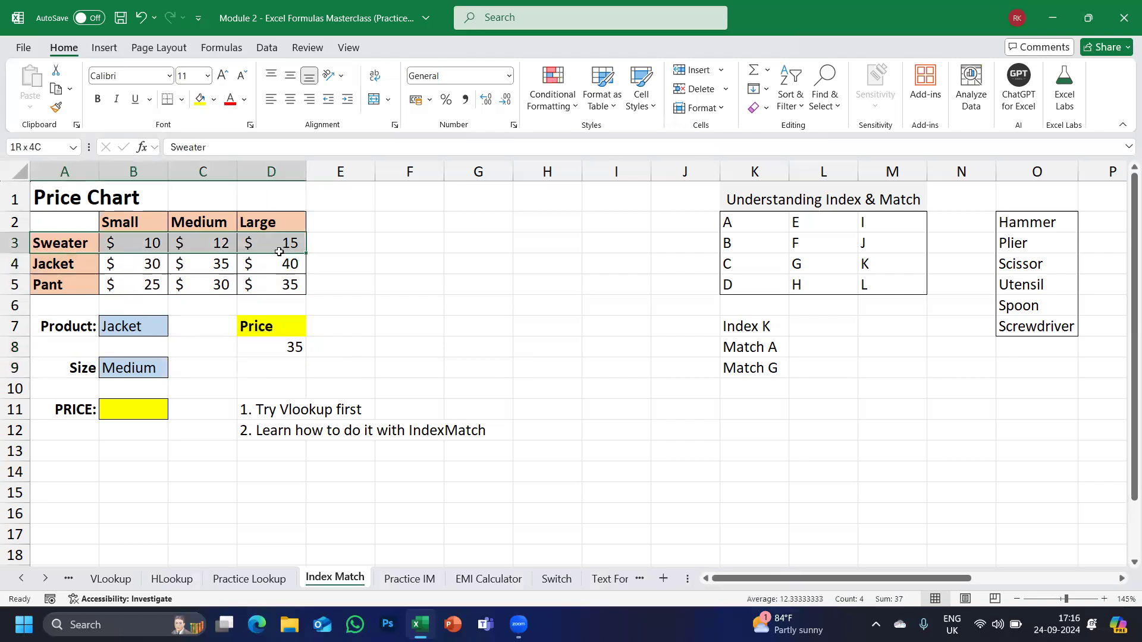
left_click(145, 204)
left_click_drag(144, 222, 148, 285)
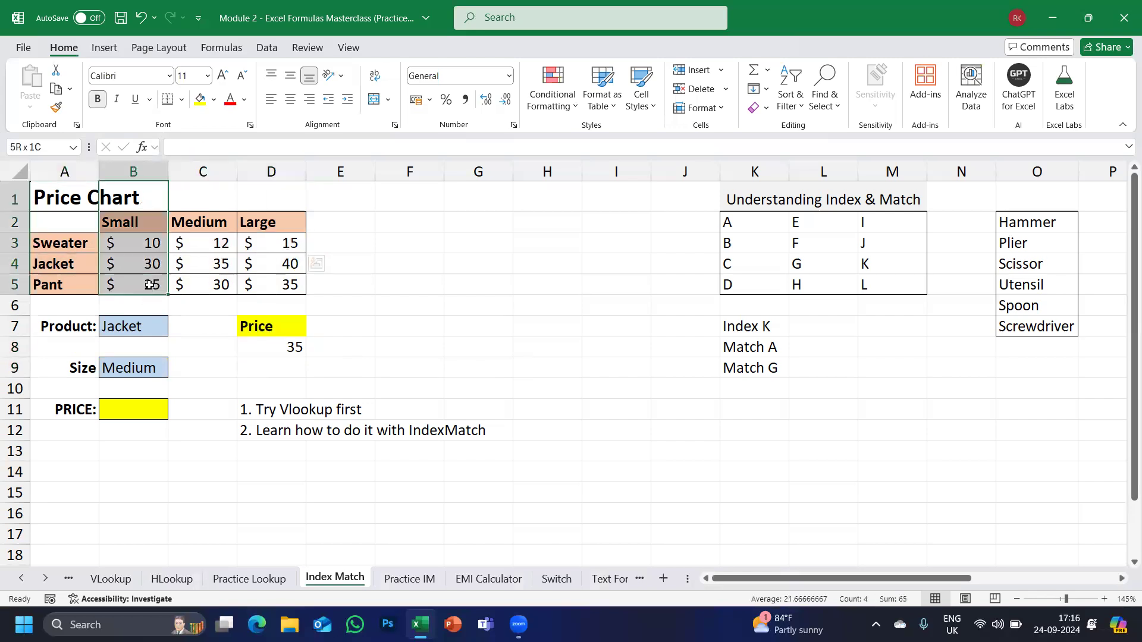
left_click(201, 224)
left_click_drag(205, 262, 209, 262)
left_click_drag(257, 220, 256, 294)
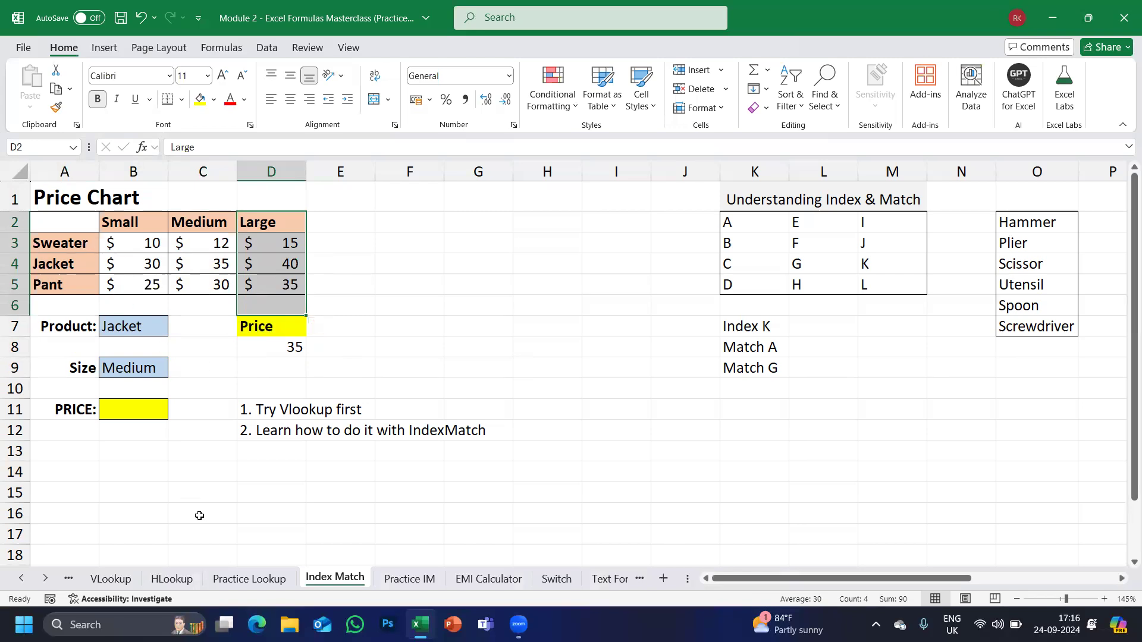
left_click(399, 419)
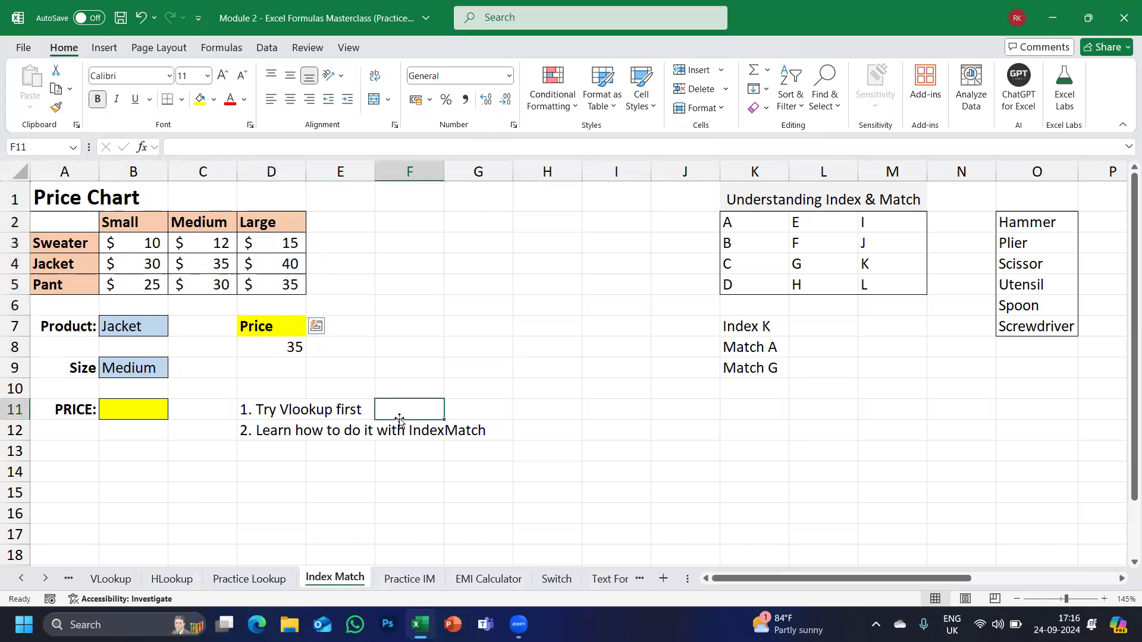
left_click(285, 343)
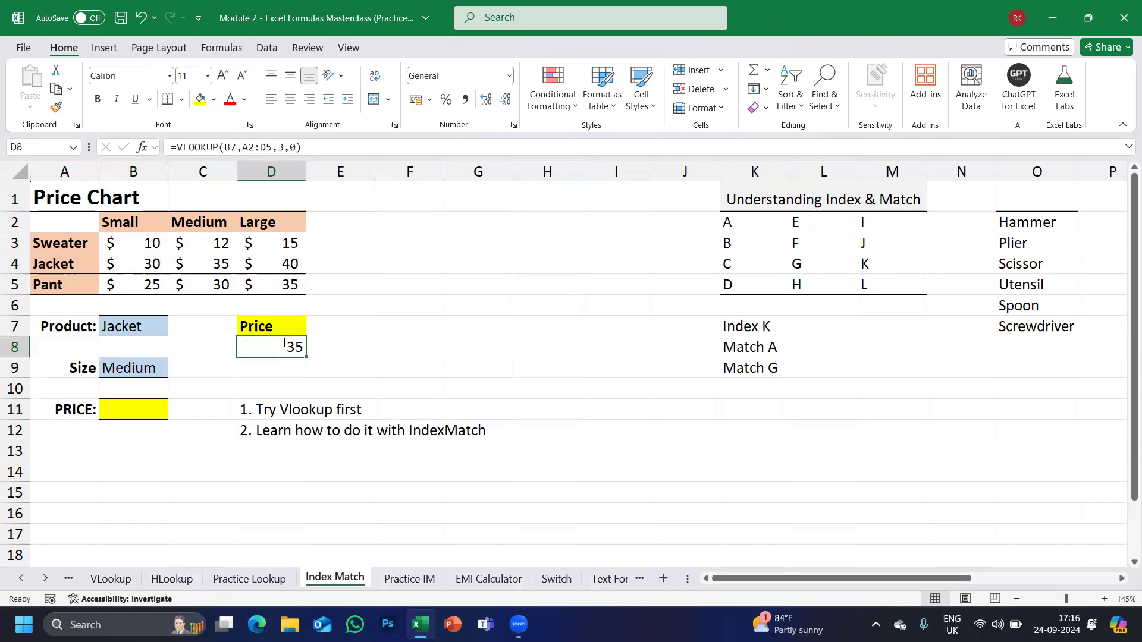
Commit D8's VLOOKUP unchanged so it returns 35 for the Jacket in Medium.
double_click(284, 343)
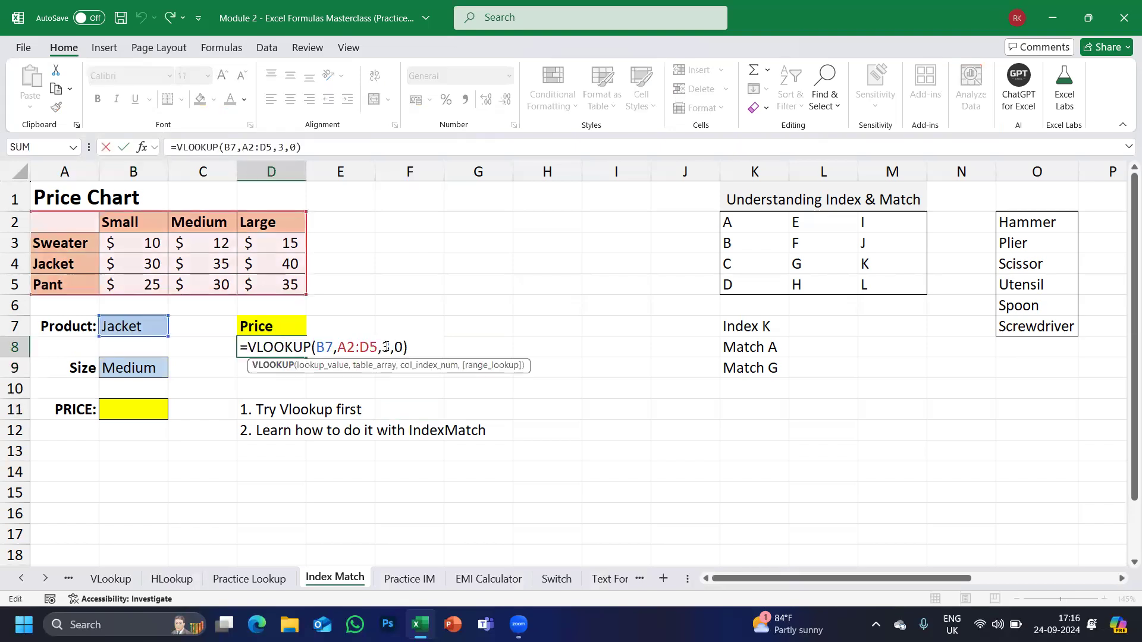
double_click(386, 347)
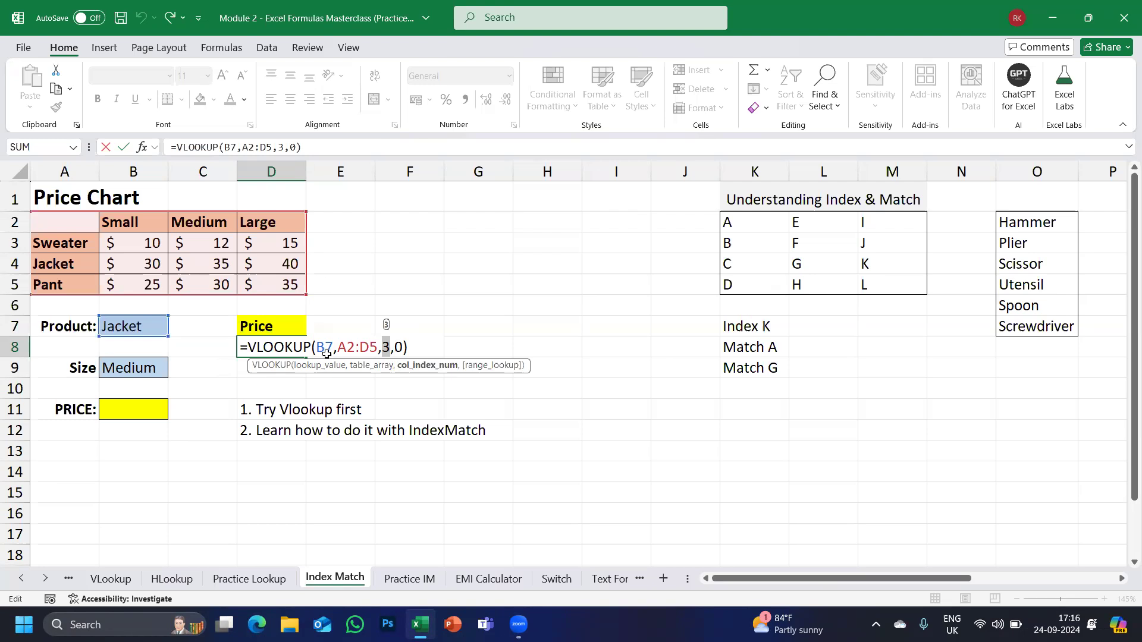
key("ctrl+Return")
key("Up")
key("Up")
key("Up")
Move to B11, start an =IN formula, then cancel it so B11 stays empty.
key("Right")
key("Right")
key("Right")
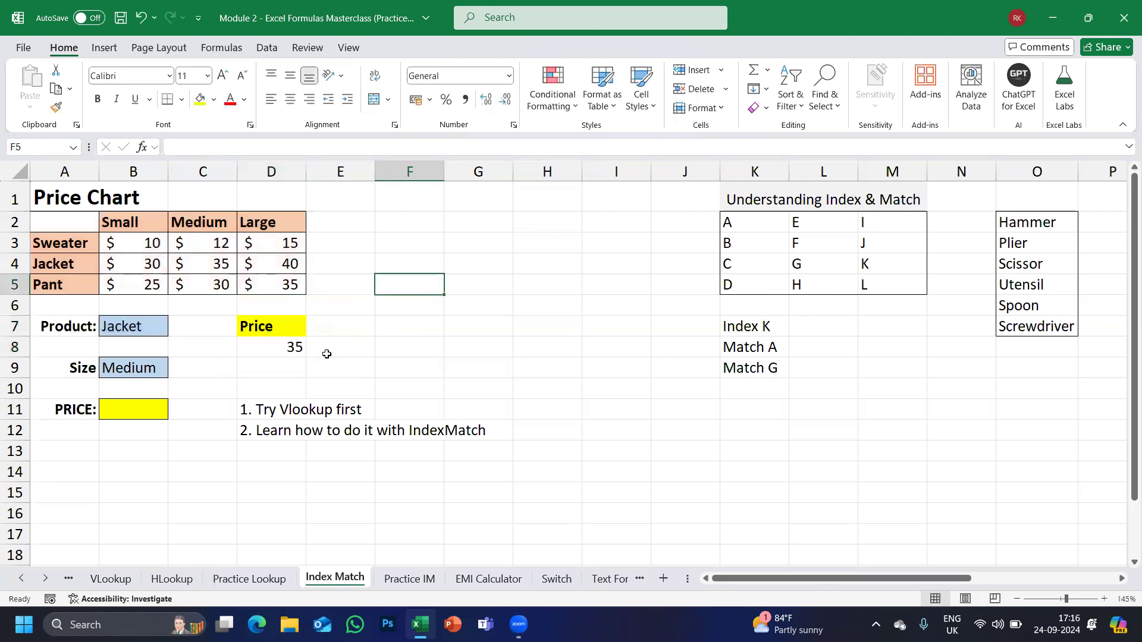
key("Down")
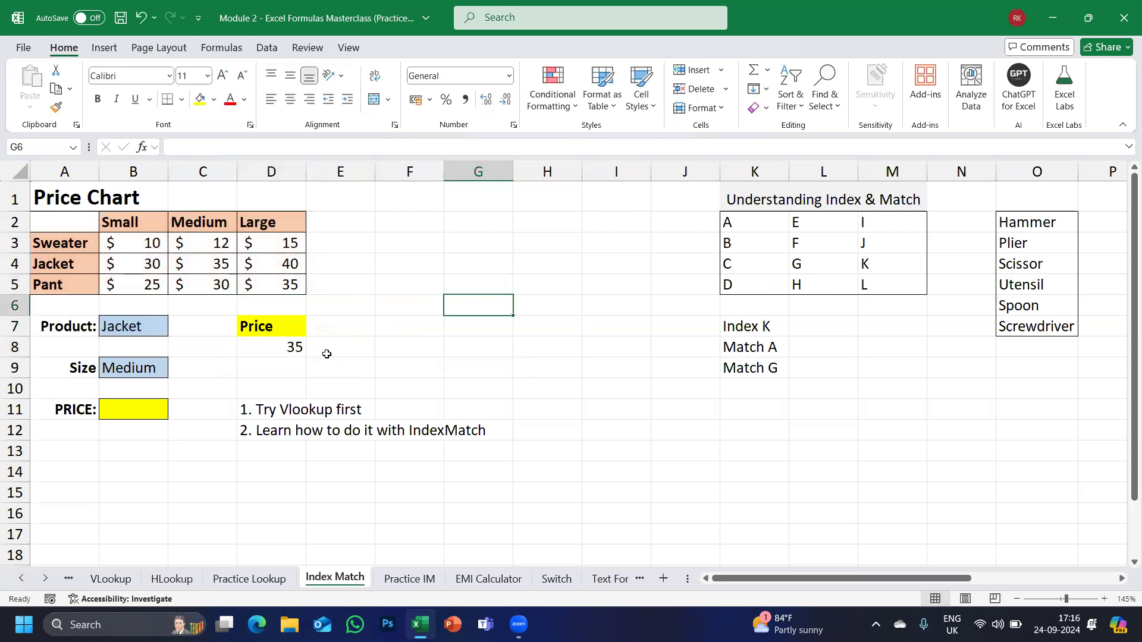
key("Left")
key("Down")
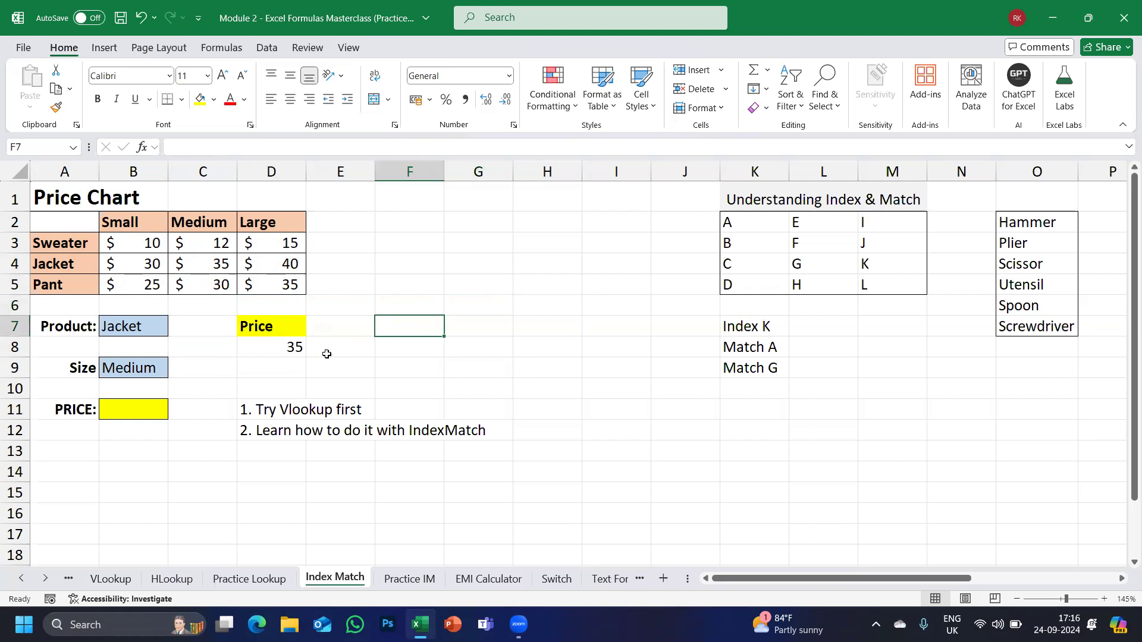
key("Left")
key("Left")
key("Left")
key("Down")
key("Down")
key("Down")
key("Left")
key("Down")
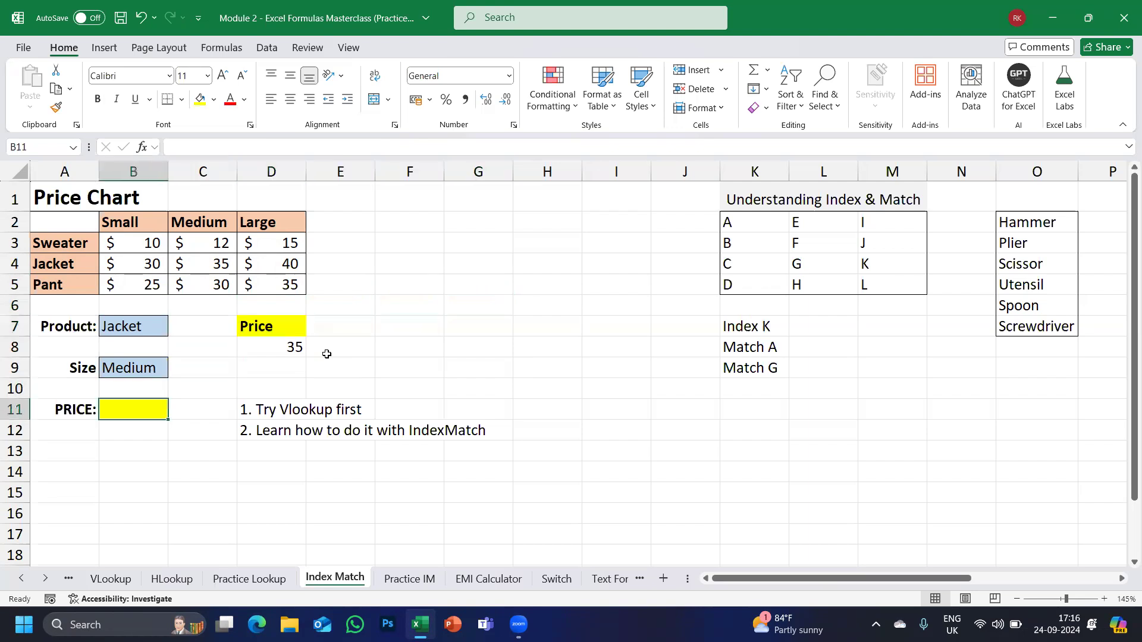
type("=i")
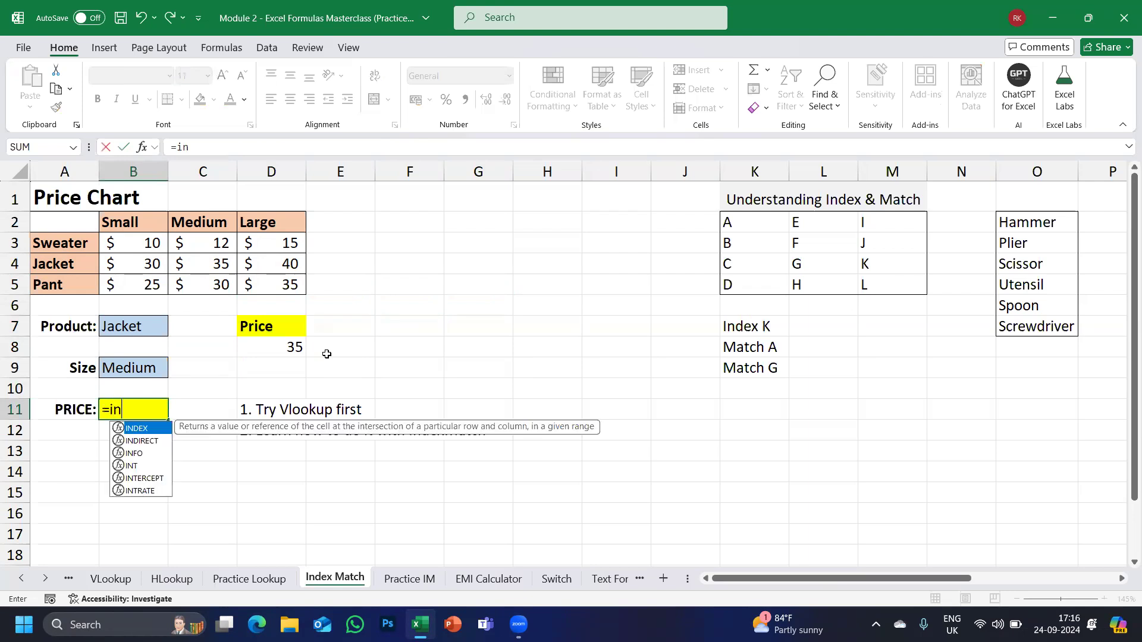
key("BackSpace")
key("Caps_Lock")
type("IN")
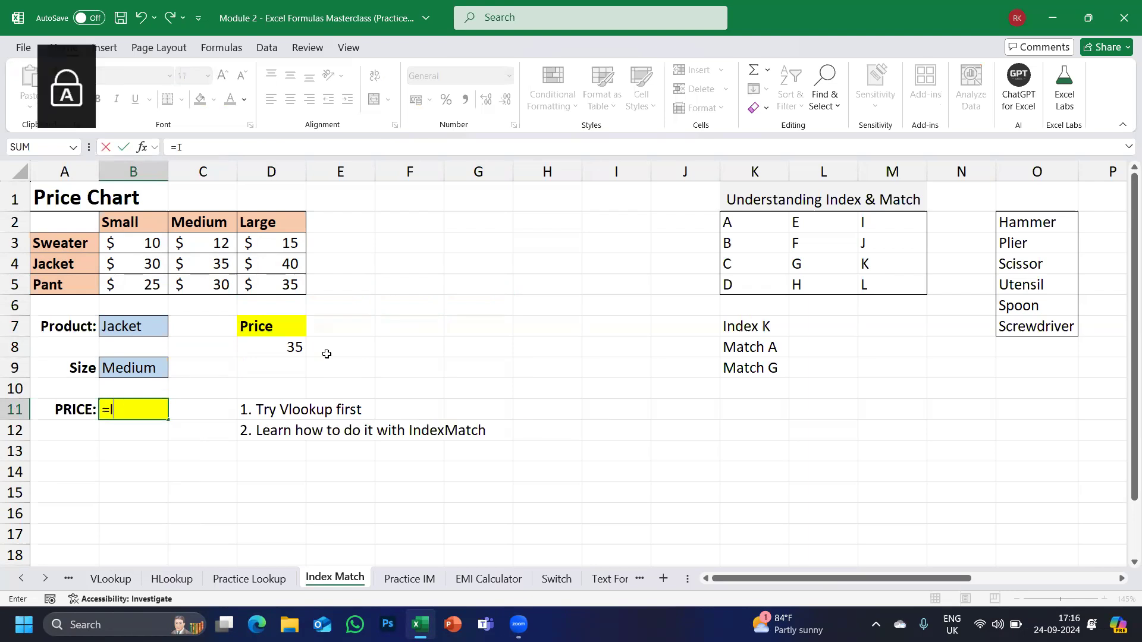
key("Escape")
key("Escape")
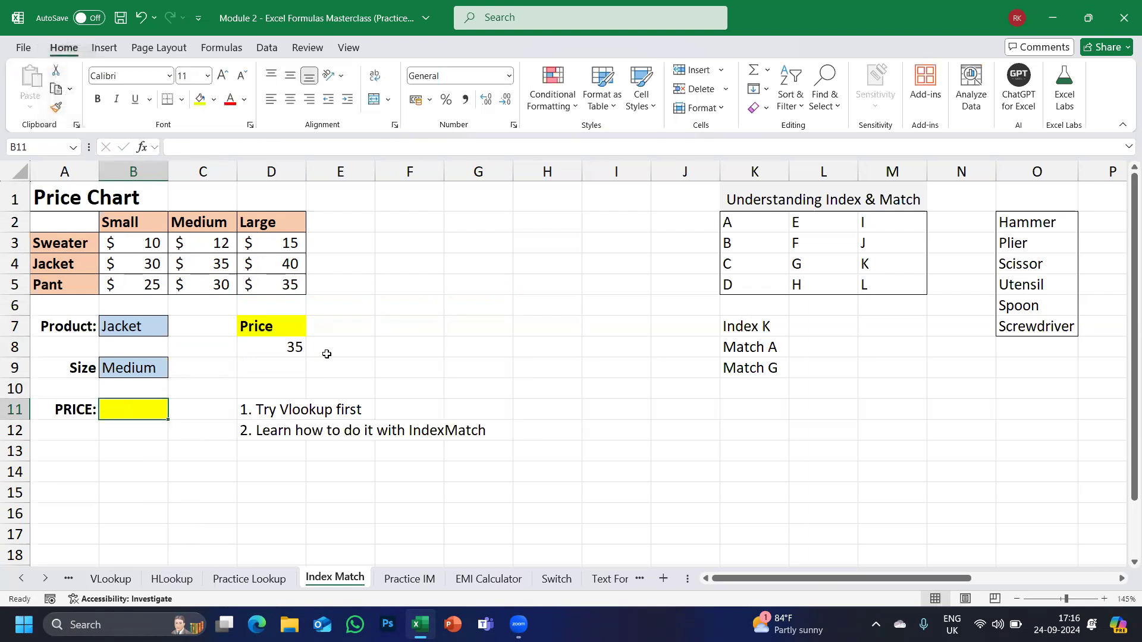
Scroll right to the A–L letter grid and select K2:M5.
key("Right")
scroll(327, 354, "right", 1)
scroll(702, 333, "right", 5)
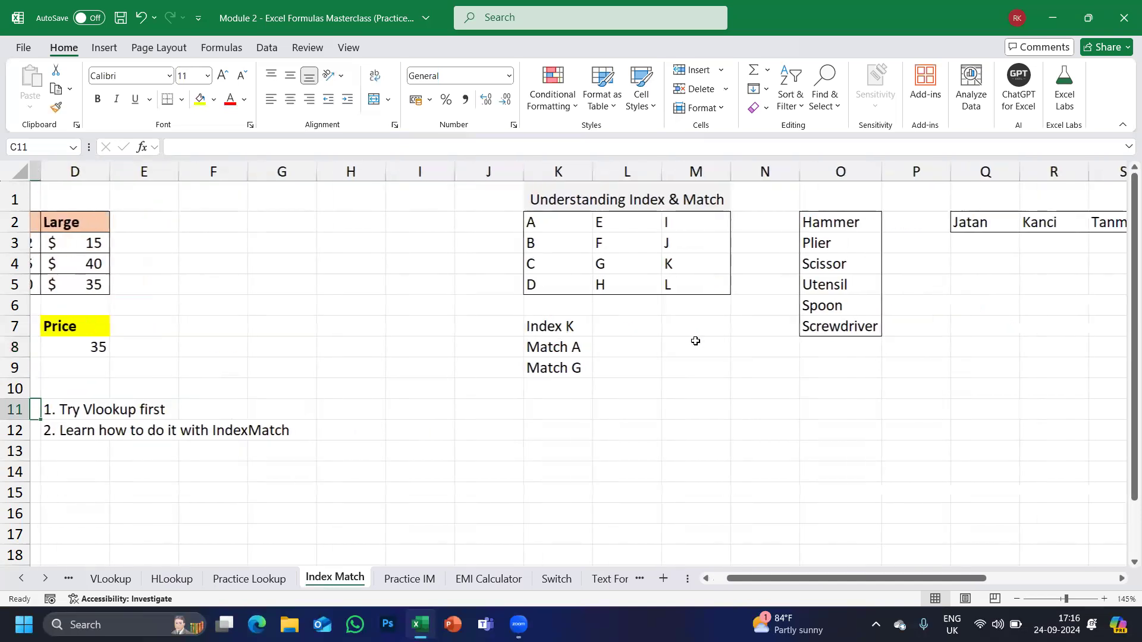
scroll(687, 360, "up", 5)
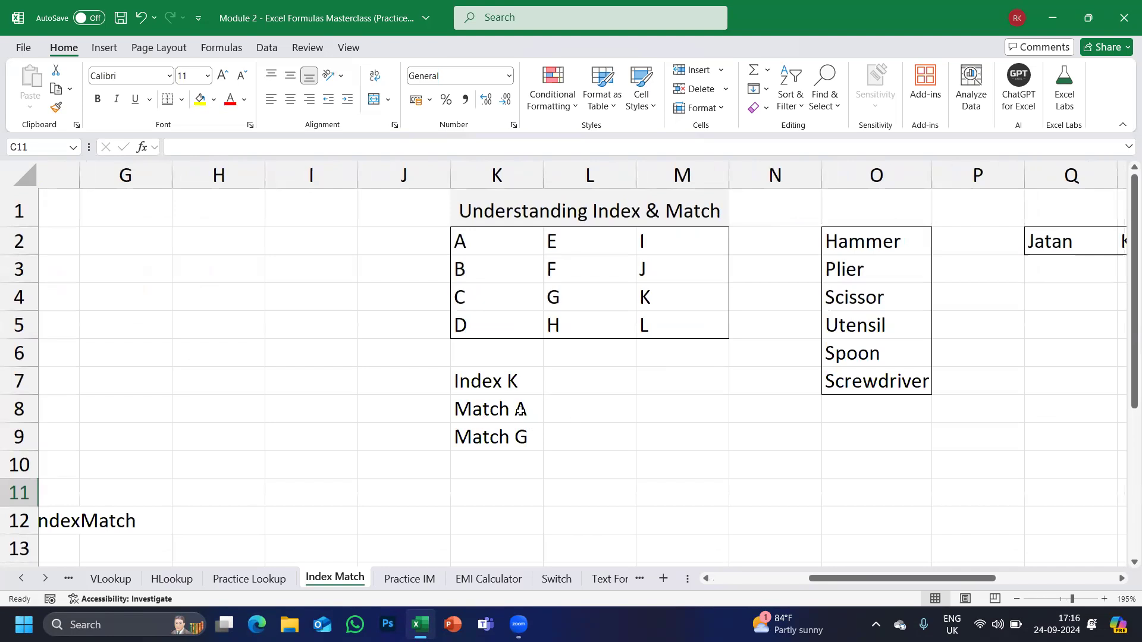
left_click_drag(497, 242, 694, 317)
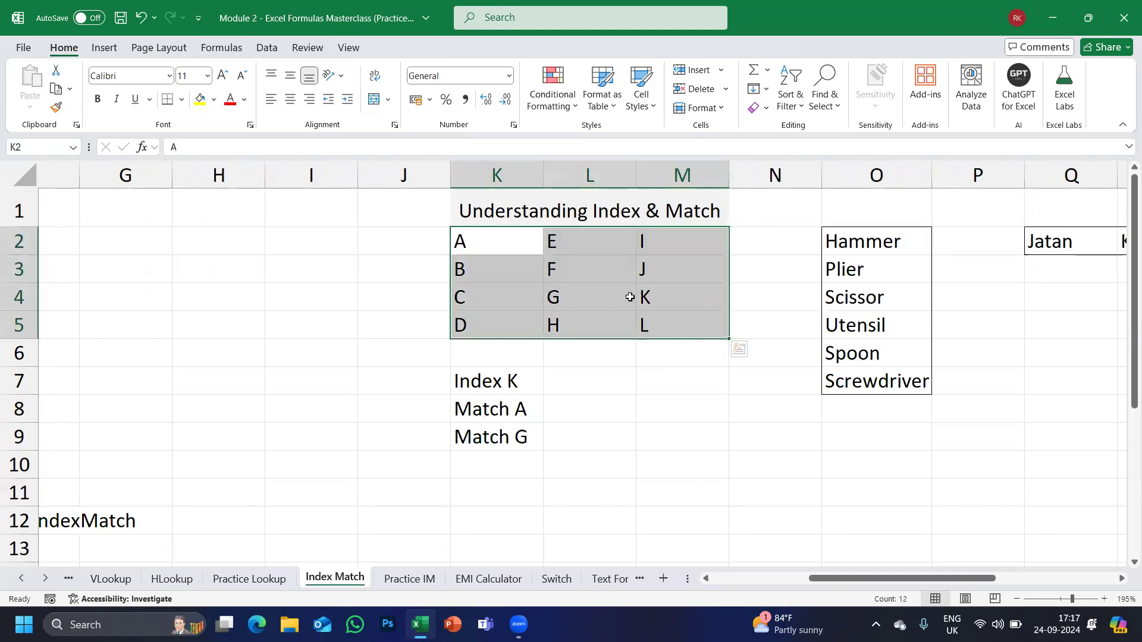
Enter =INDEX(K2:M5,3,3) in L7 beside Index K so it returns K.
left_click(564, 374)
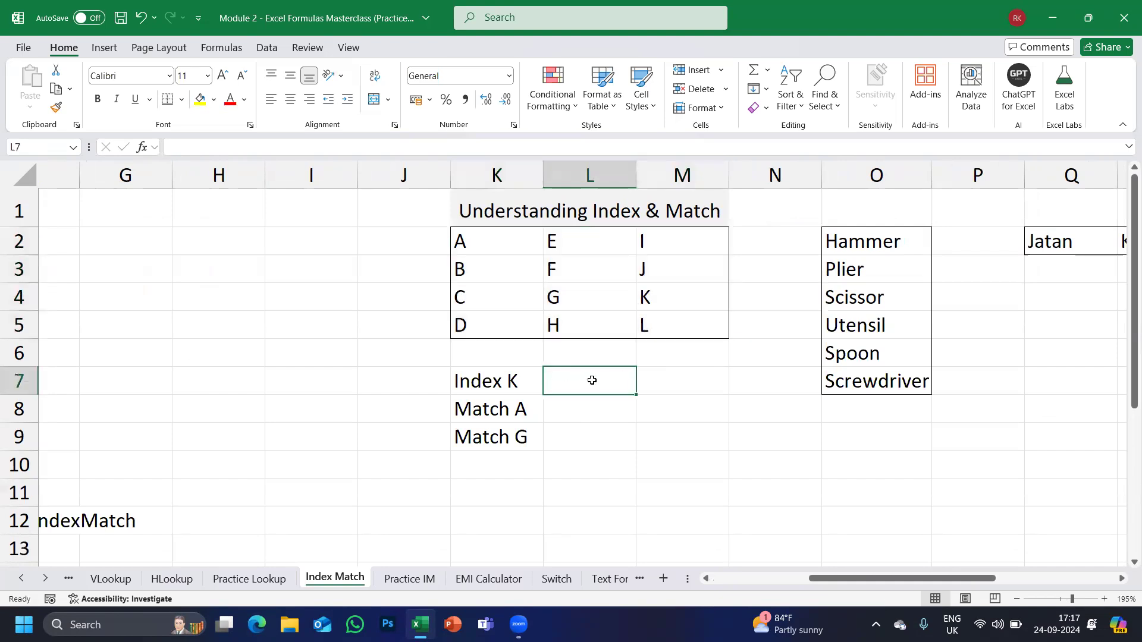
type("=I")
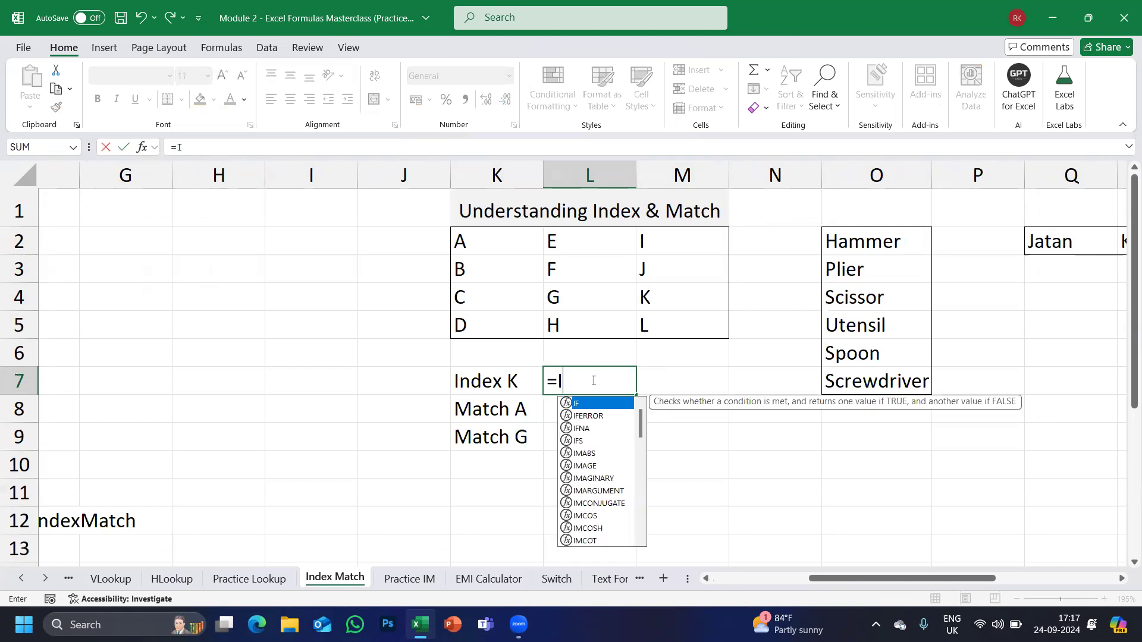
type("NDEX")
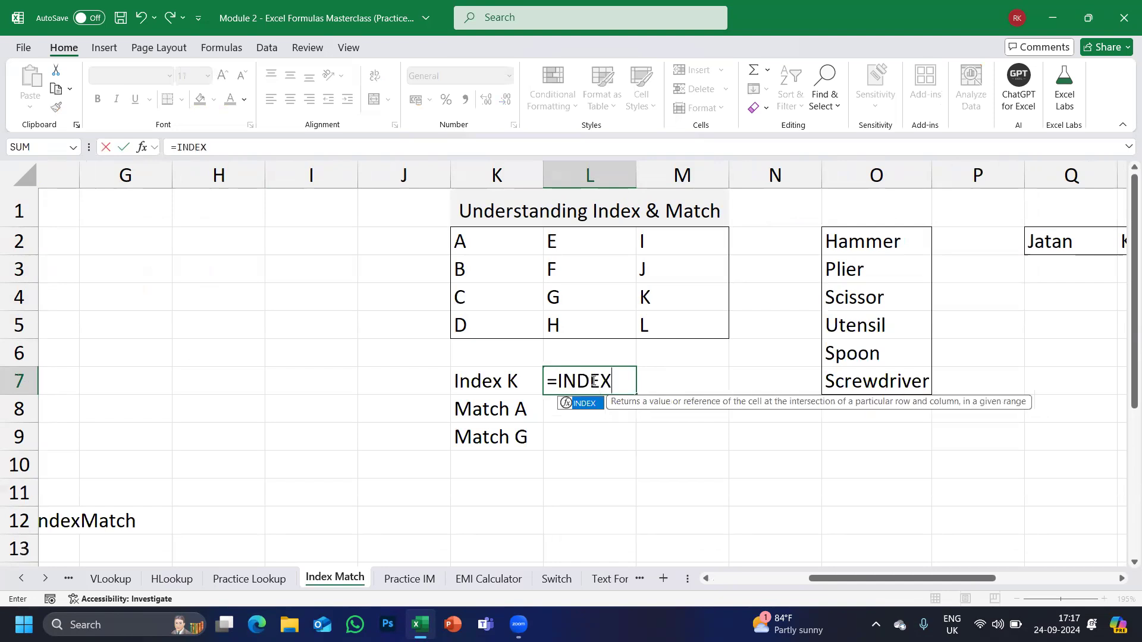
type("(")
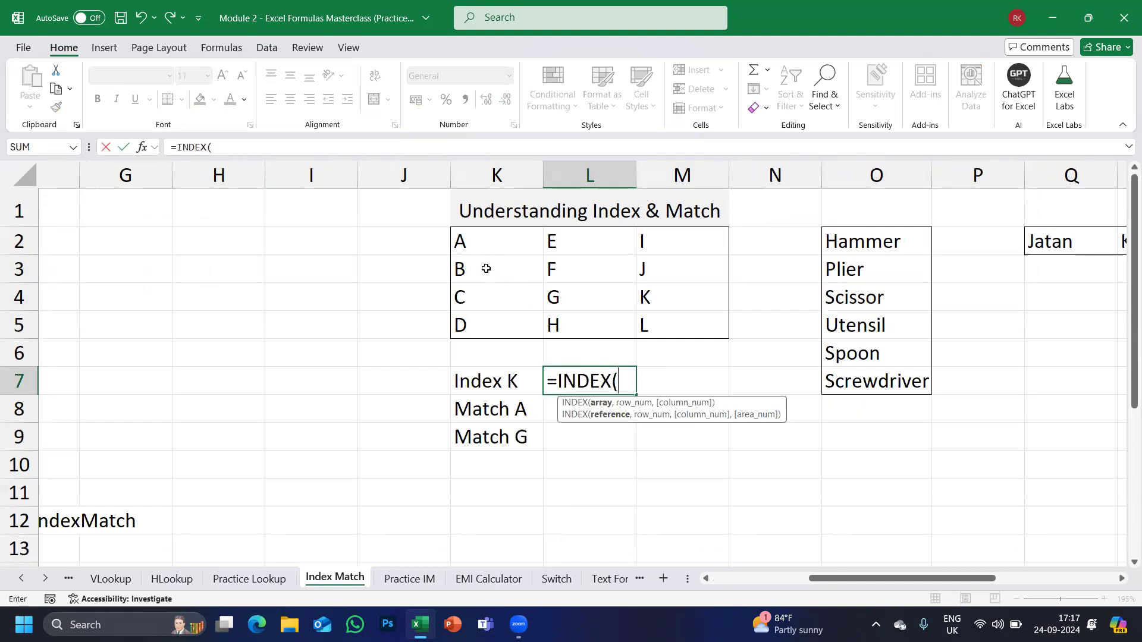
left_click_drag(511, 242, 702, 329)
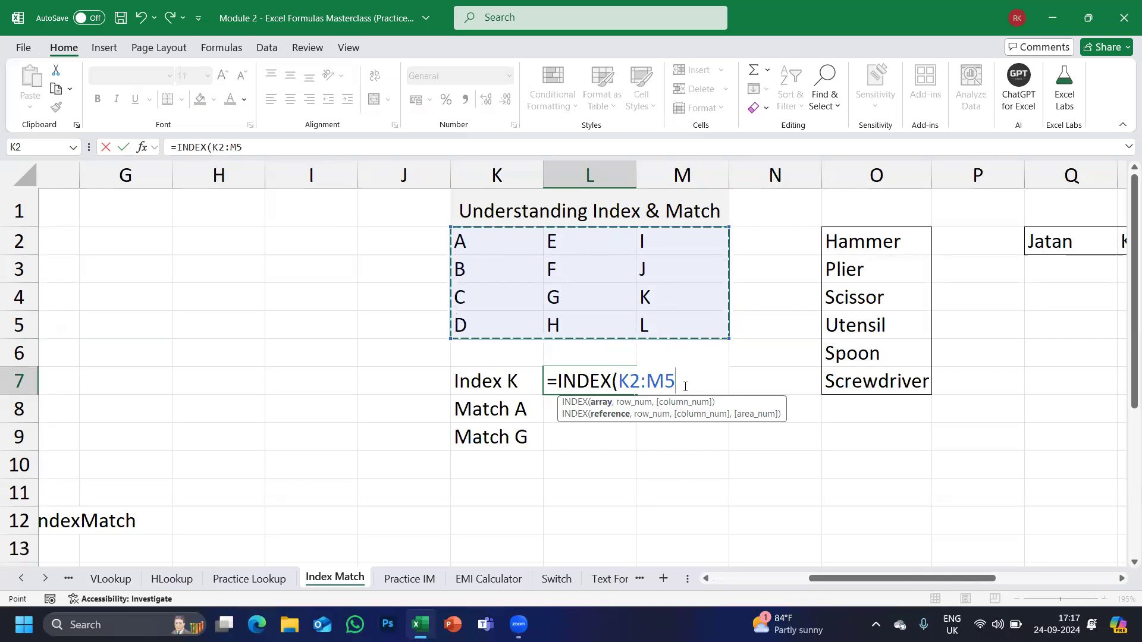
type(",")
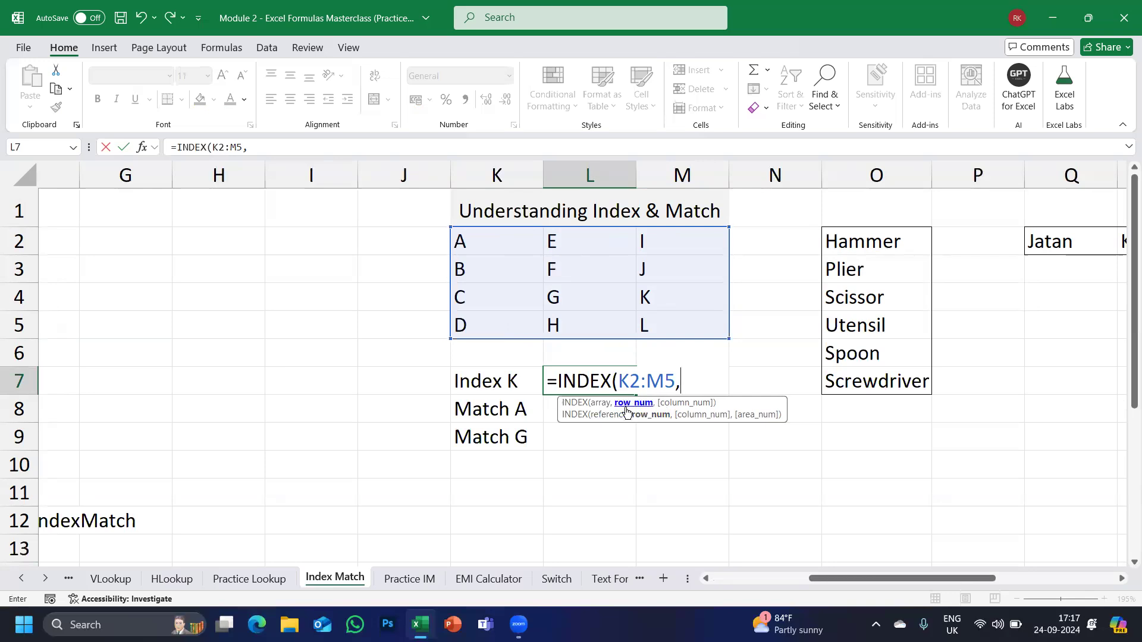
type("3,")
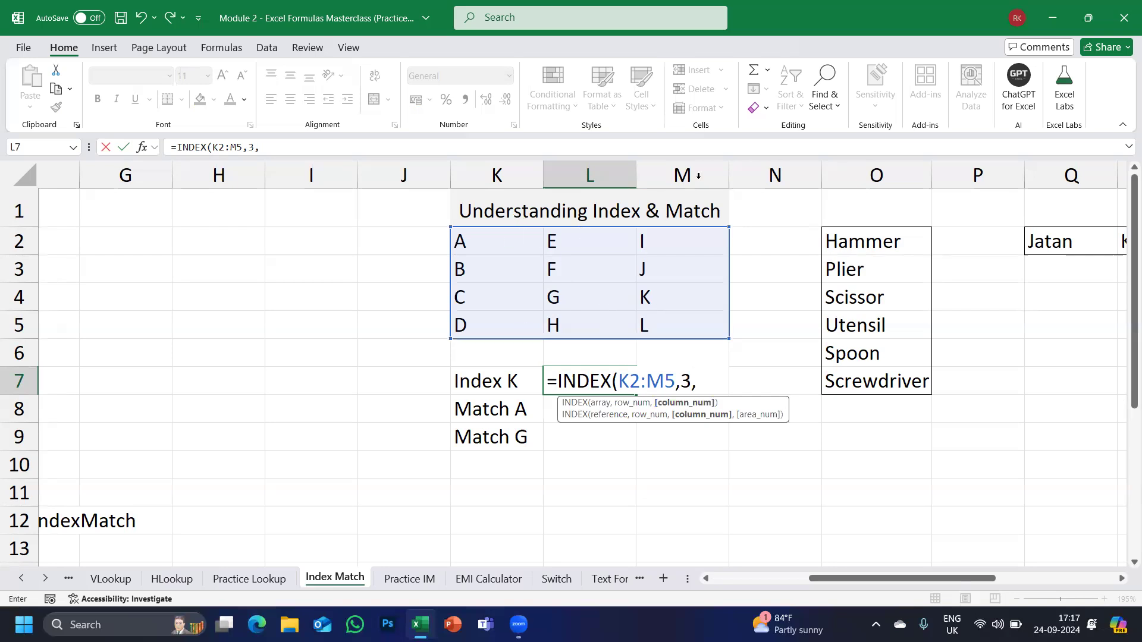
type("3)")
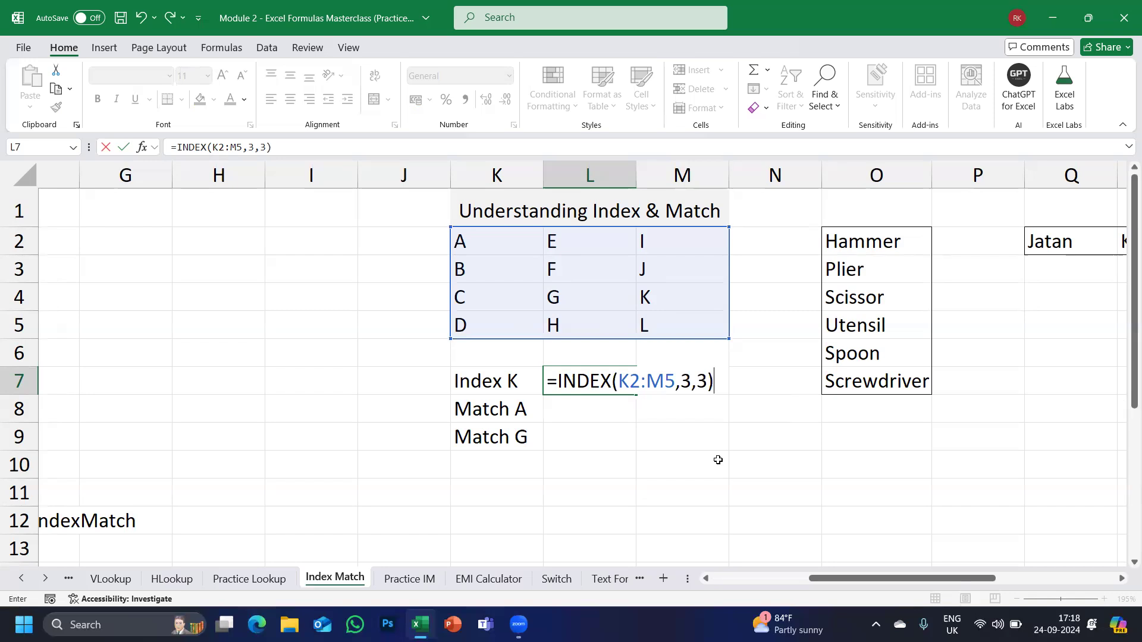
key("ctrl+Return")
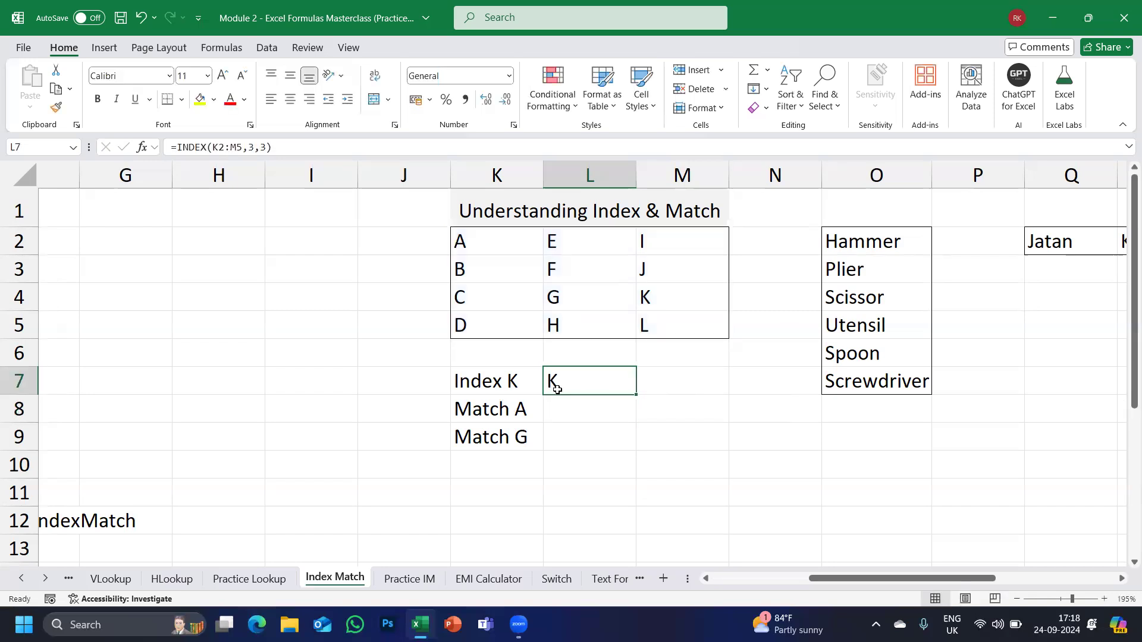
left_click(558, 399)
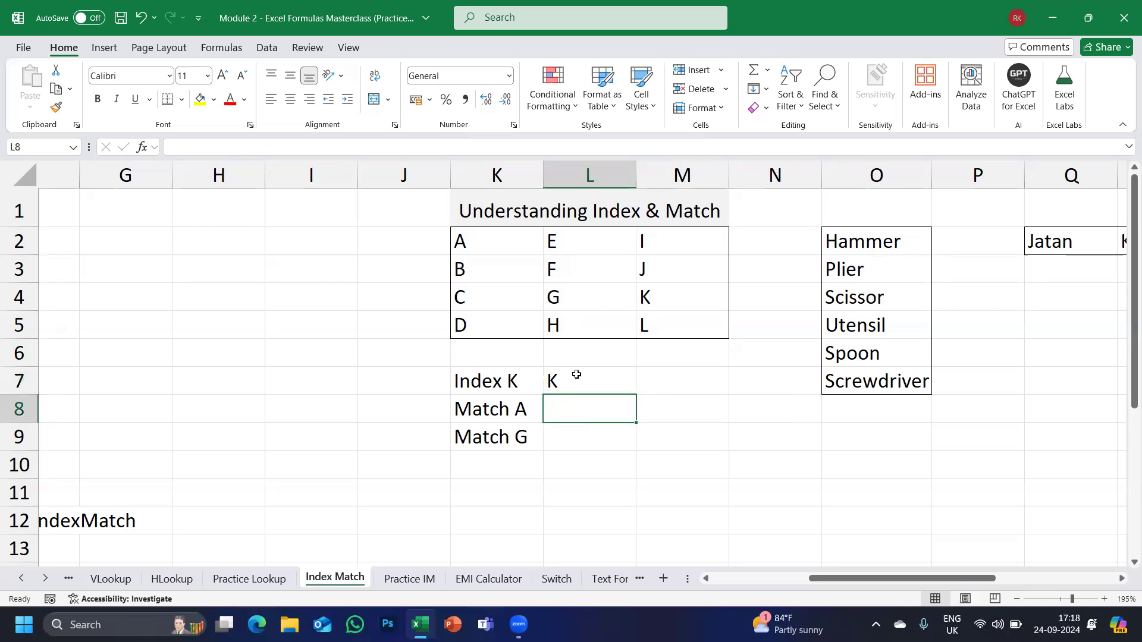
Enter =INDEX(K2:M5,2,3) in M7 so it returns J.
left_click(666, 381)
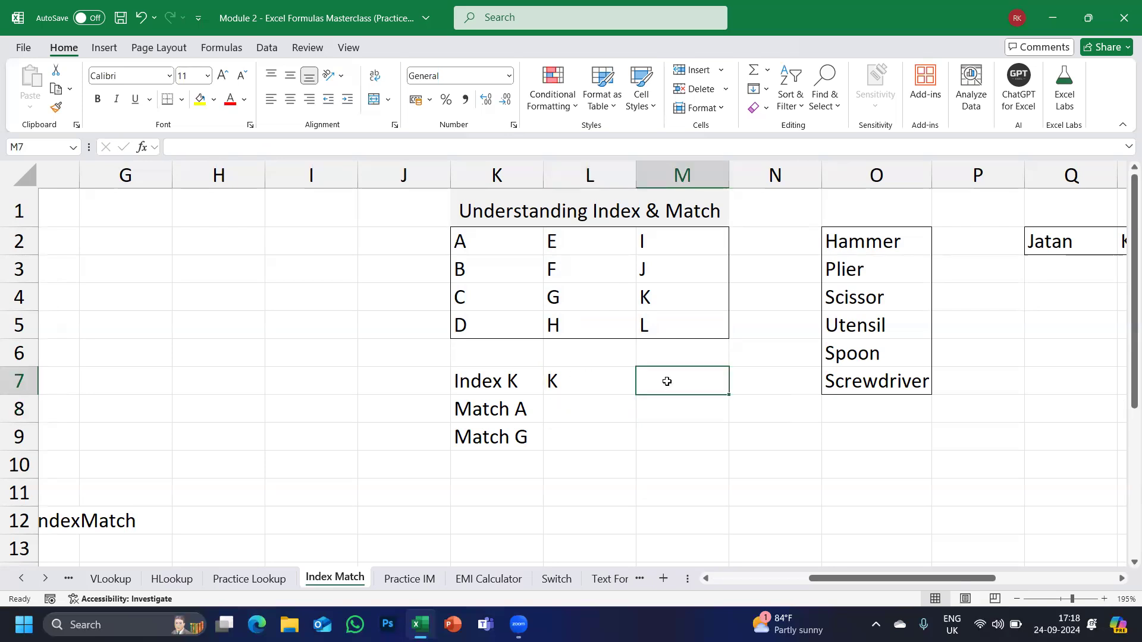
type("=IN")
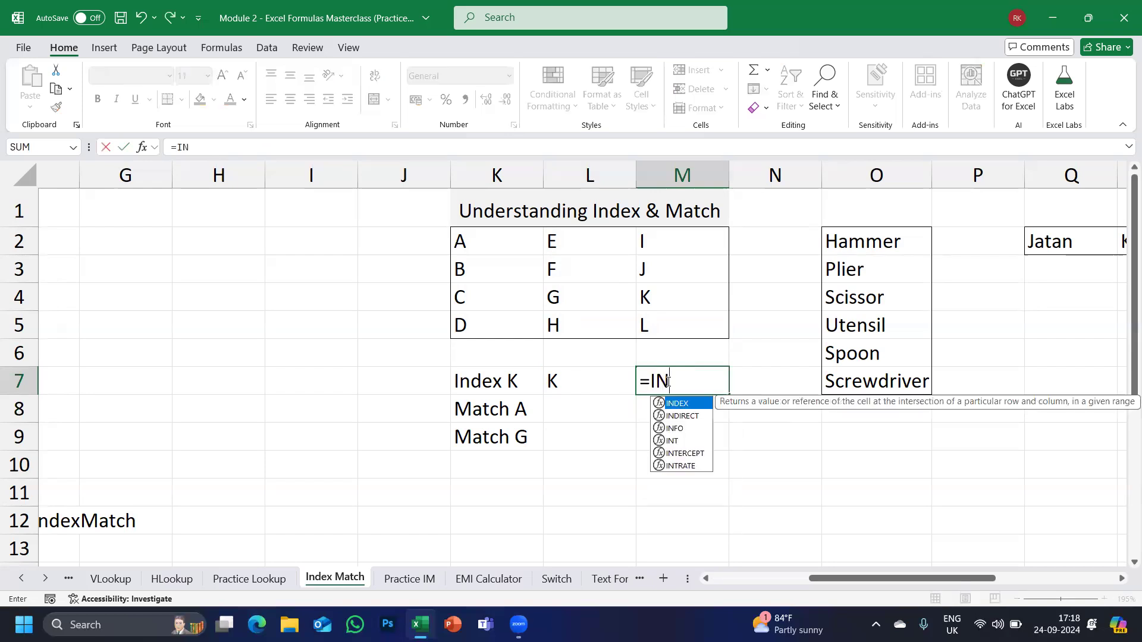
type("DEX(")
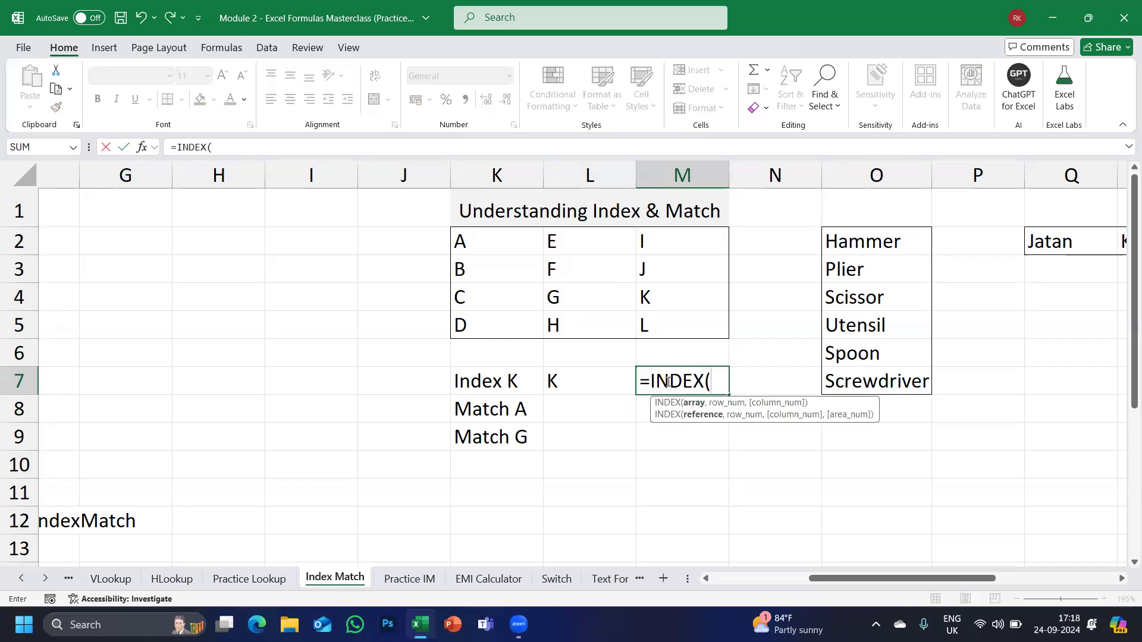
left_click_drag(490, 238, 686, 319)
type(",")
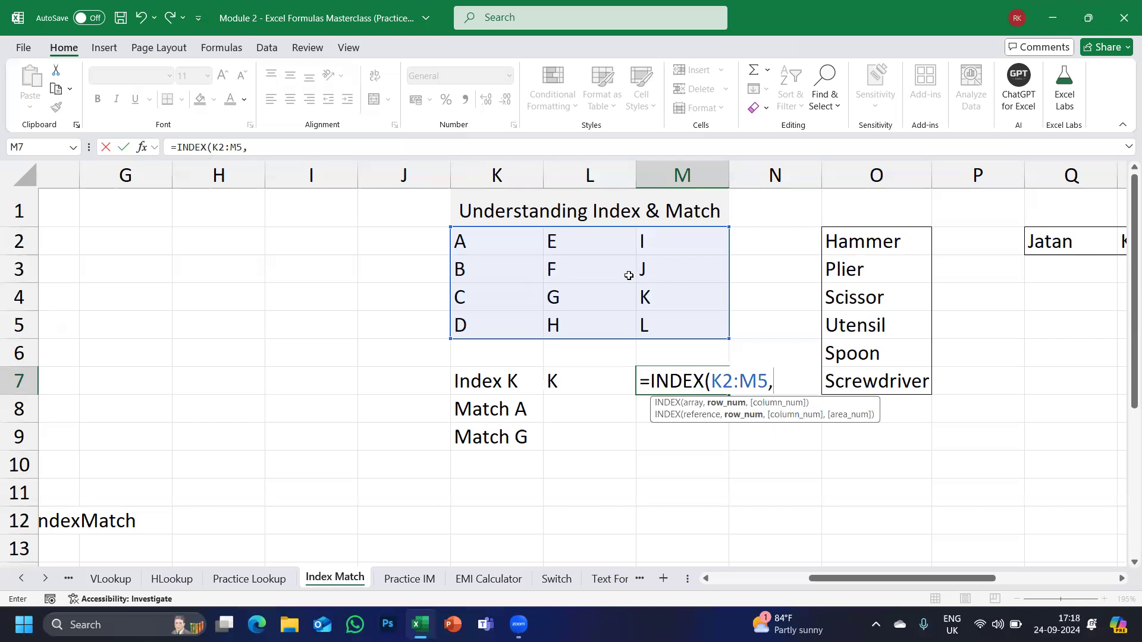
type("2,3")
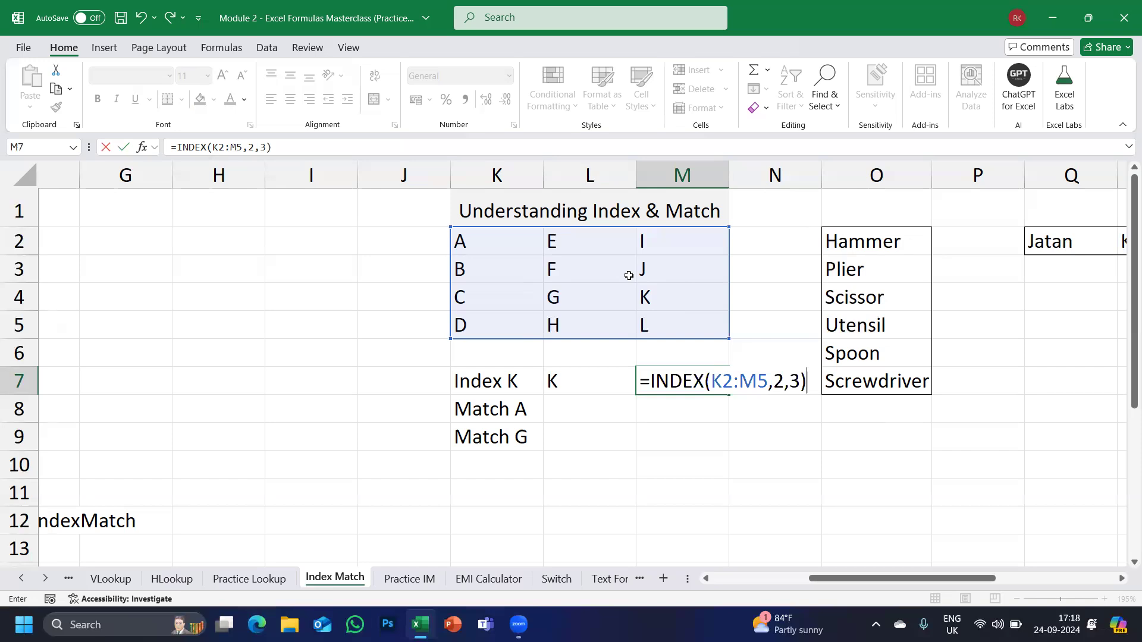
key("Return")
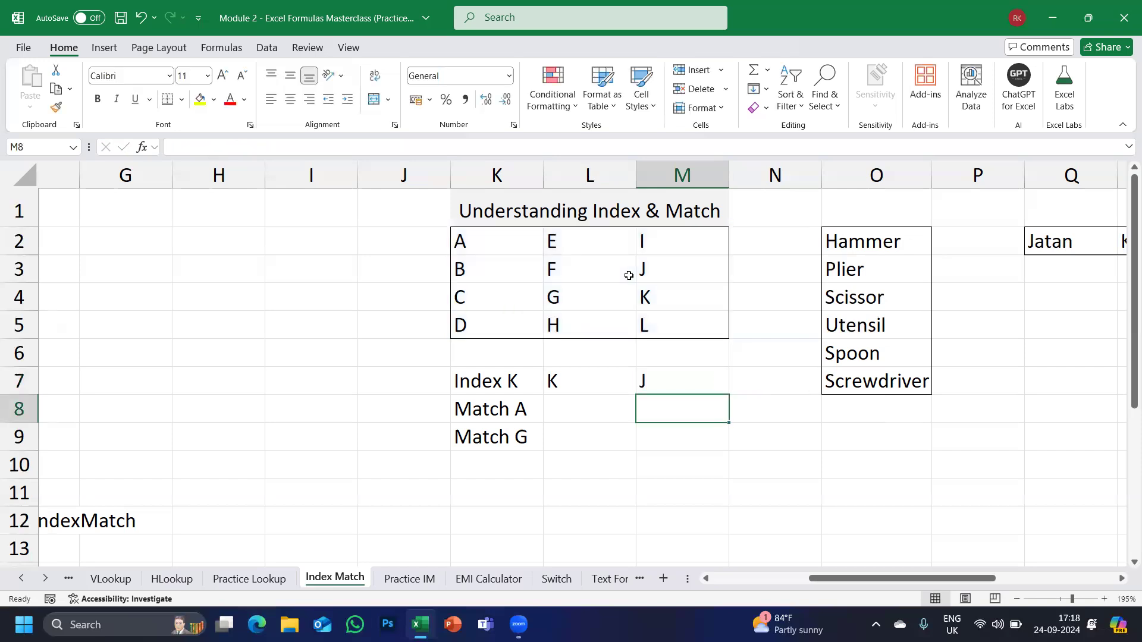
Review the INDEX formulas in L7 and M7 without changing them.
left_click(503, 385)
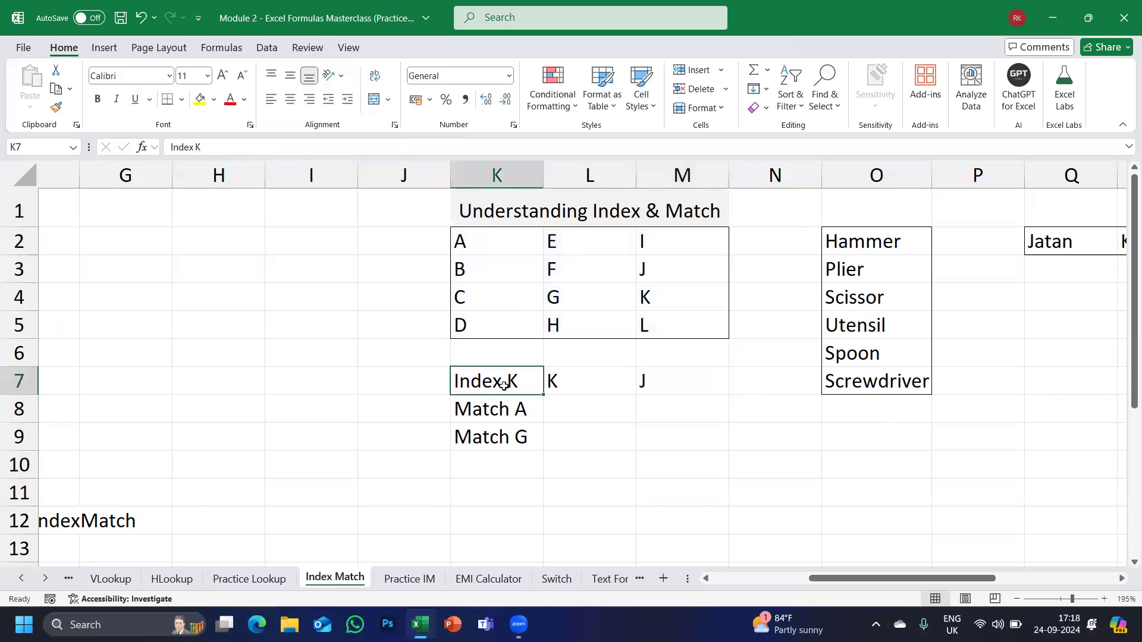
left_click(572, 391)
left_click(658, 391)
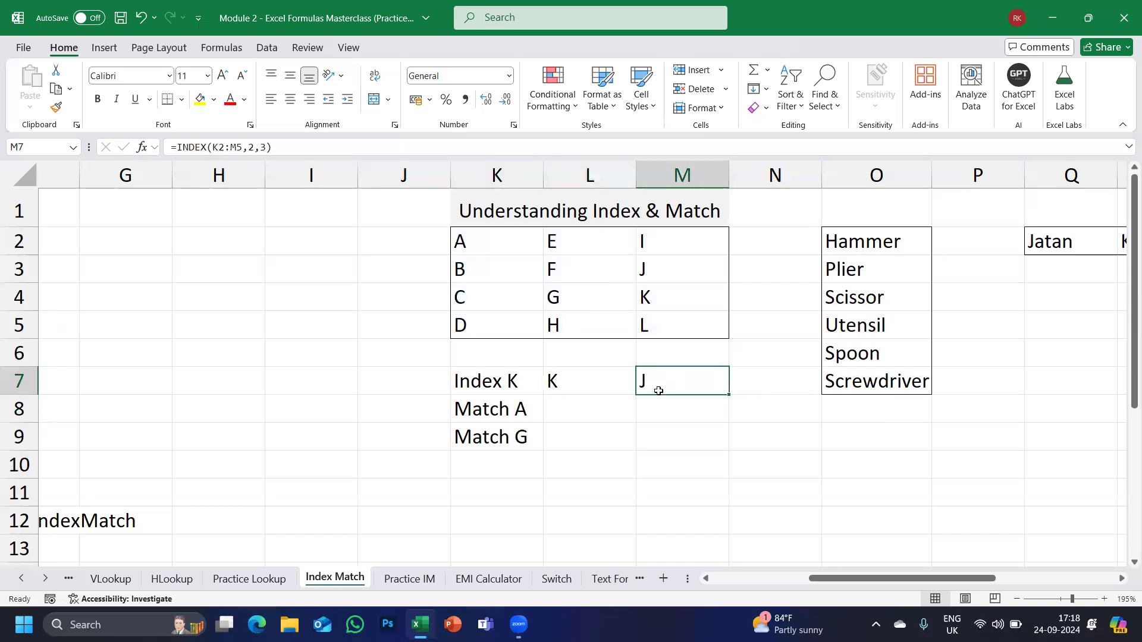
double_click(662, 373)
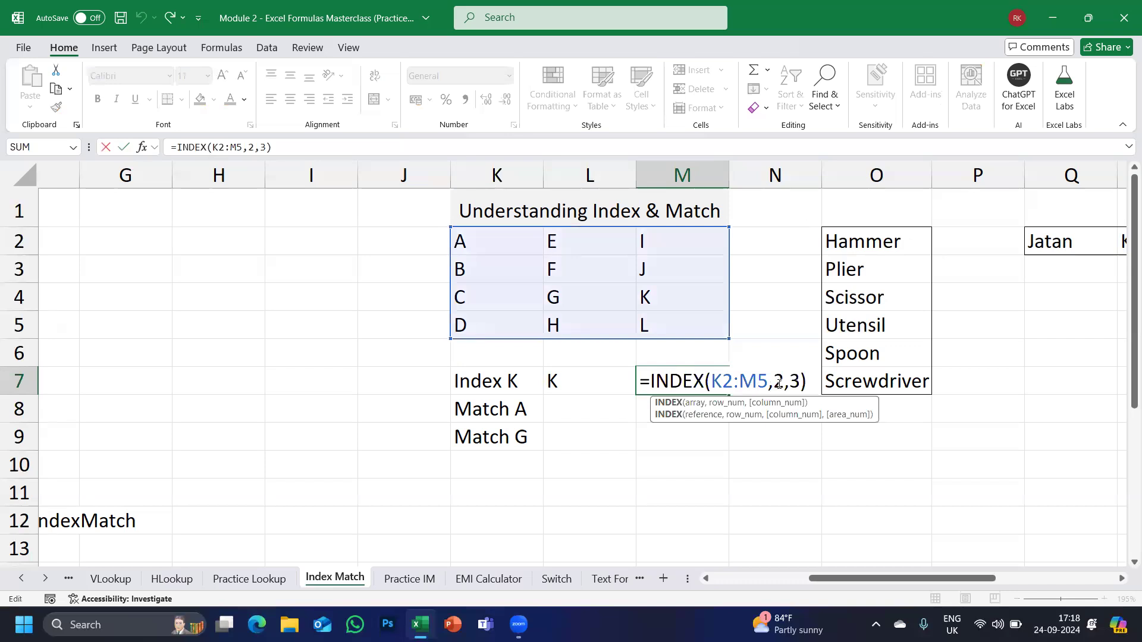
key("Return")
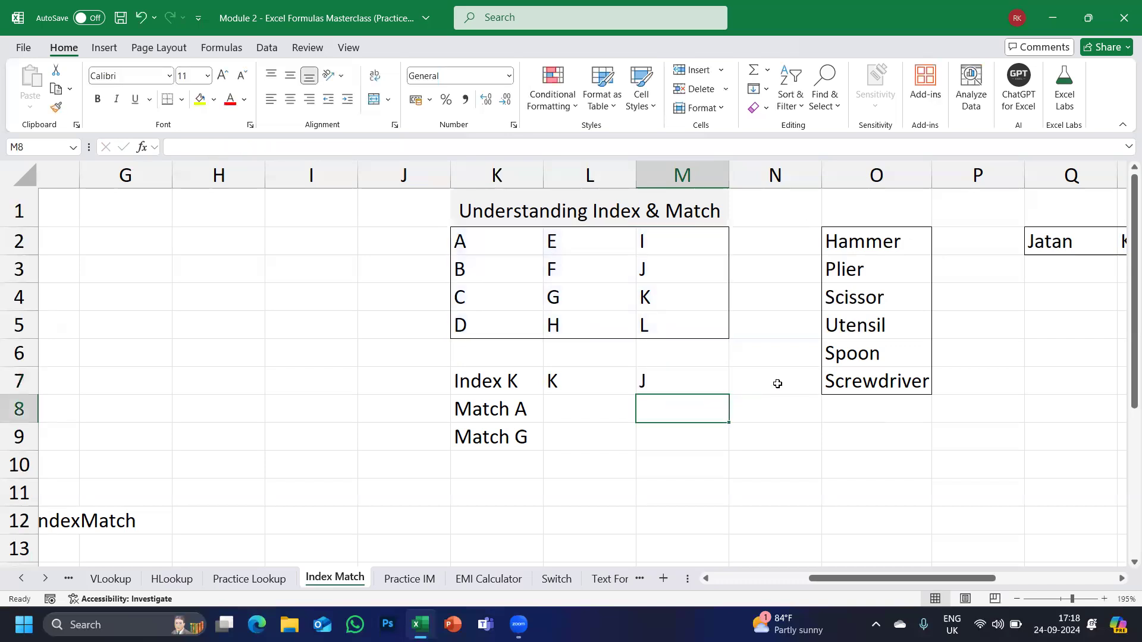
key("Up")
key("Left")
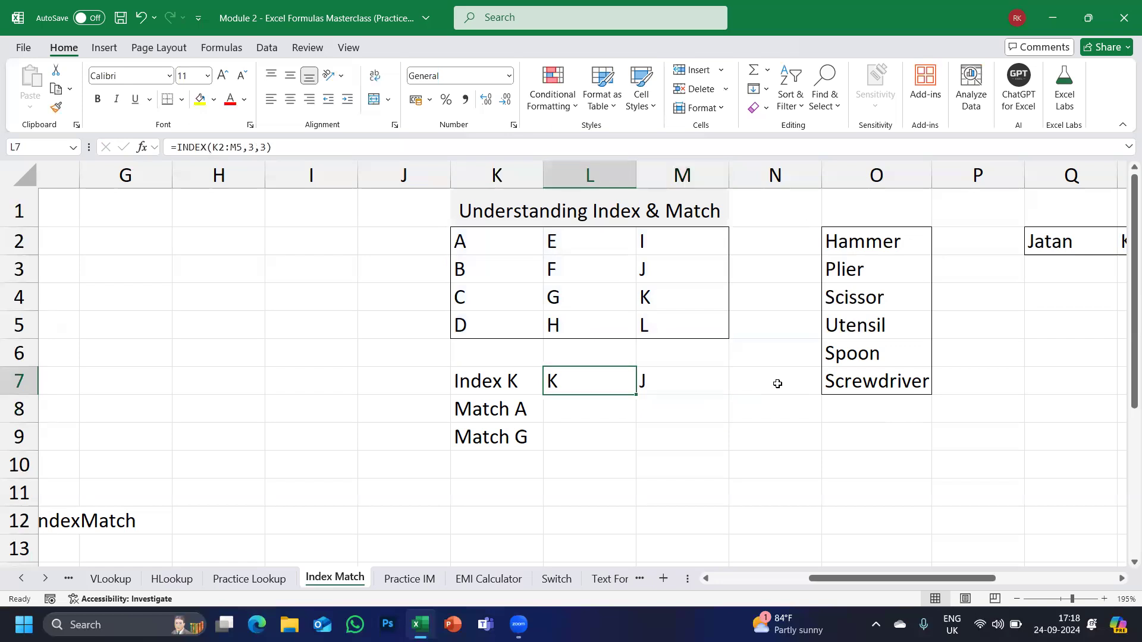
double_click(604, 381)
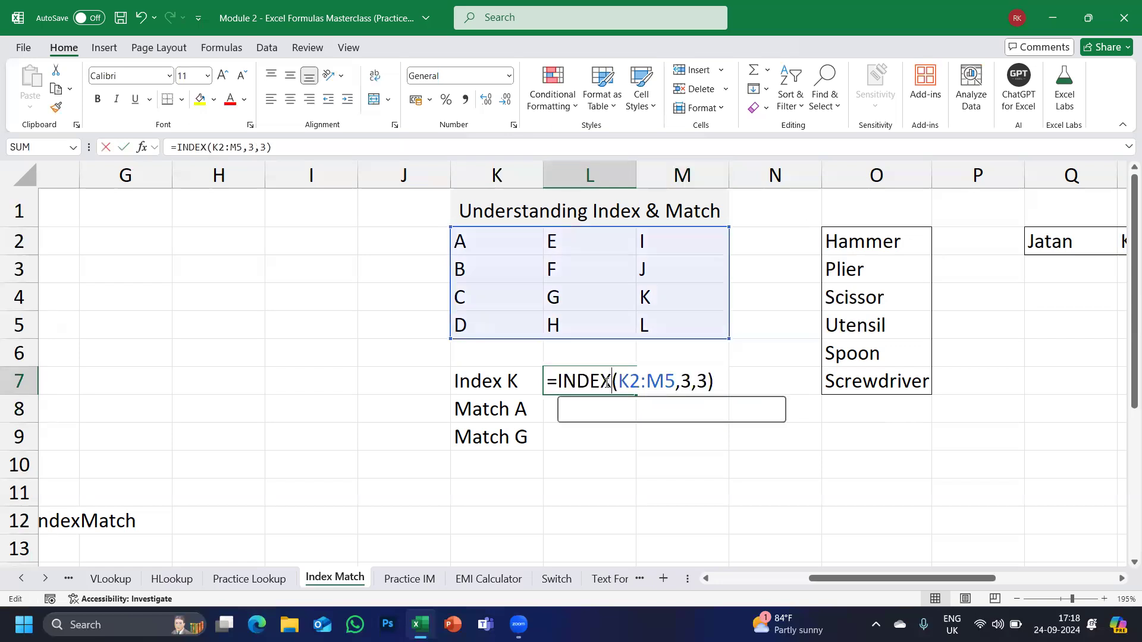
double_click(688, 383)
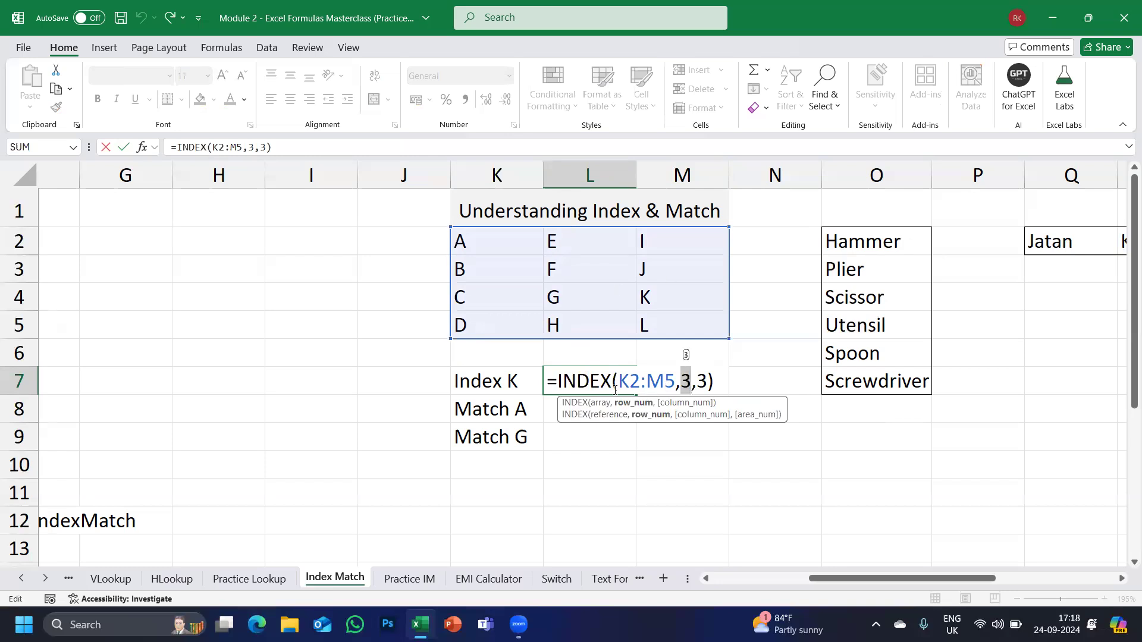
key("Escape")
left_click(563, 409)
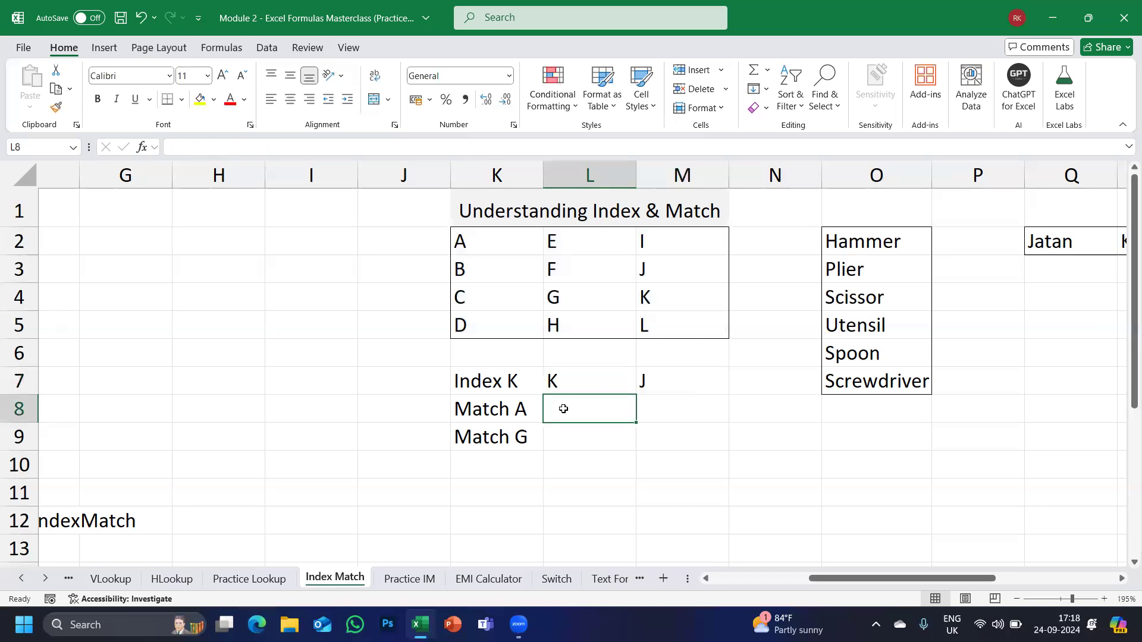
Return to the Price Chart and review D8's VLOOKUP column index 3.
scroll(522, 408, "left", 6)
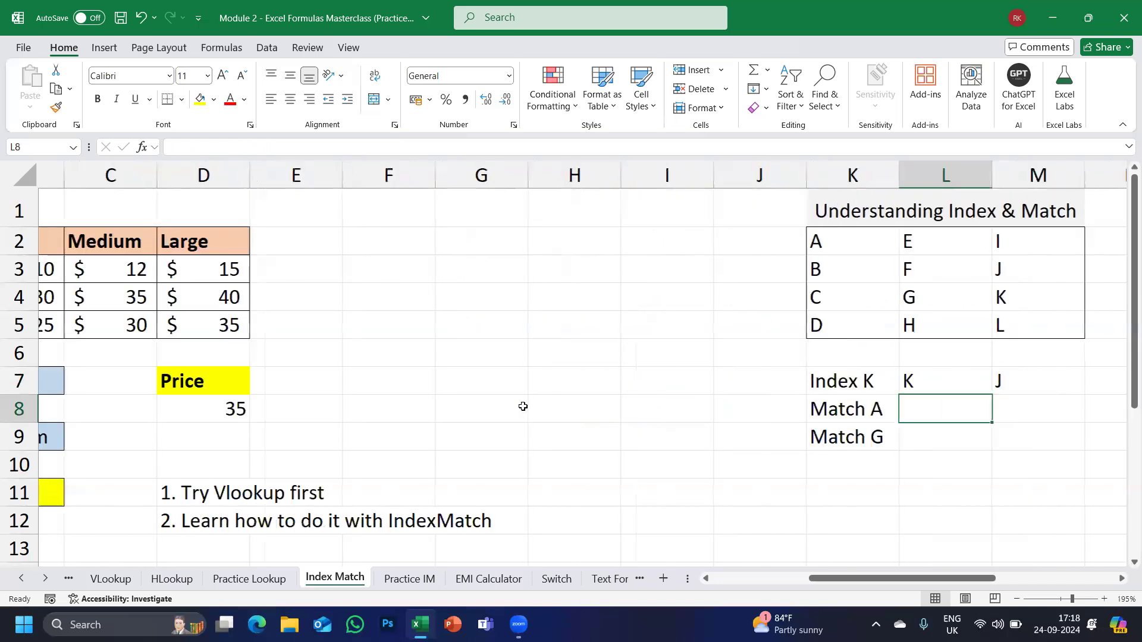
left_click(523, 406)
scroll(430, 400, "left", 2)
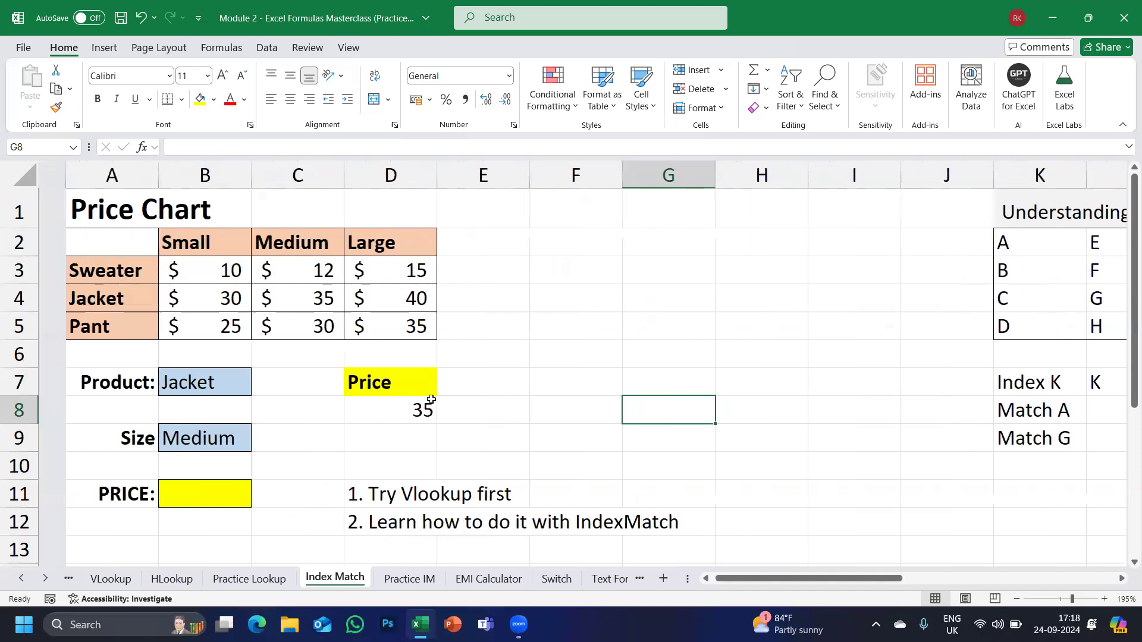
left_click(387, 406)
double_click(387, 406)
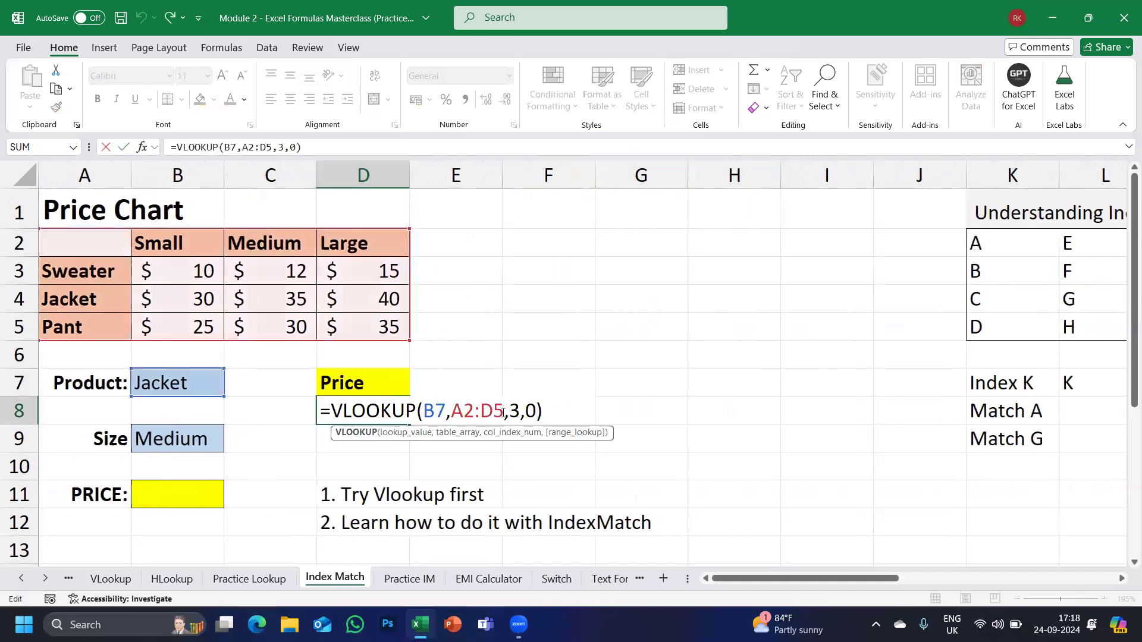
mouse_move(509, 410)
left_mouse_down()
mouse_move(535, 411)
mouse_move(520, 414)
left_mouse_up()
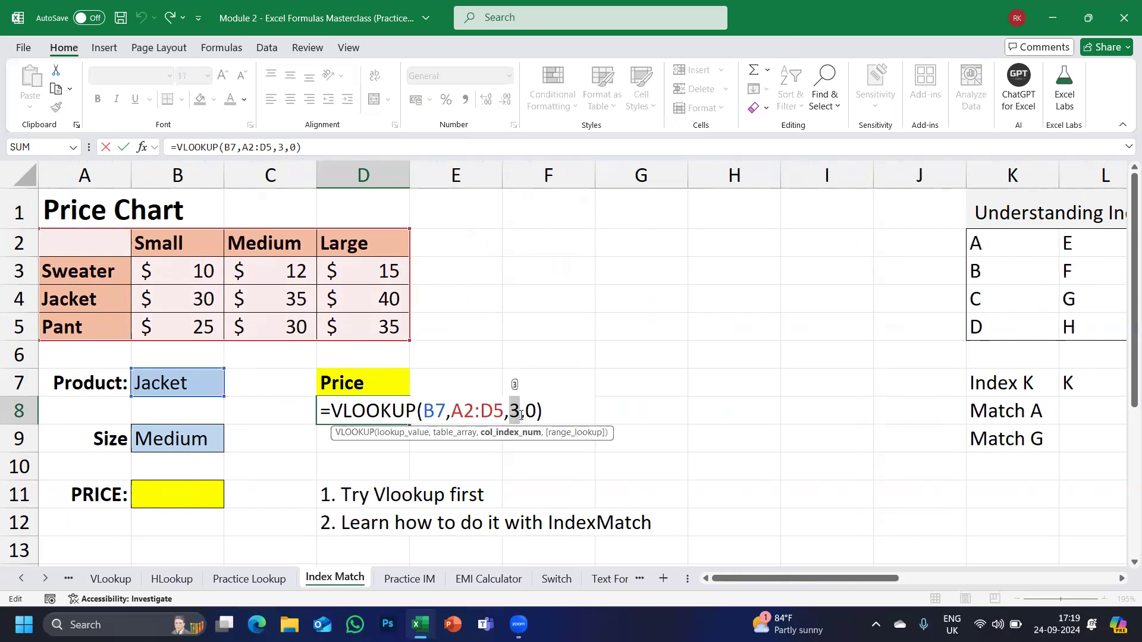
key("Escape")
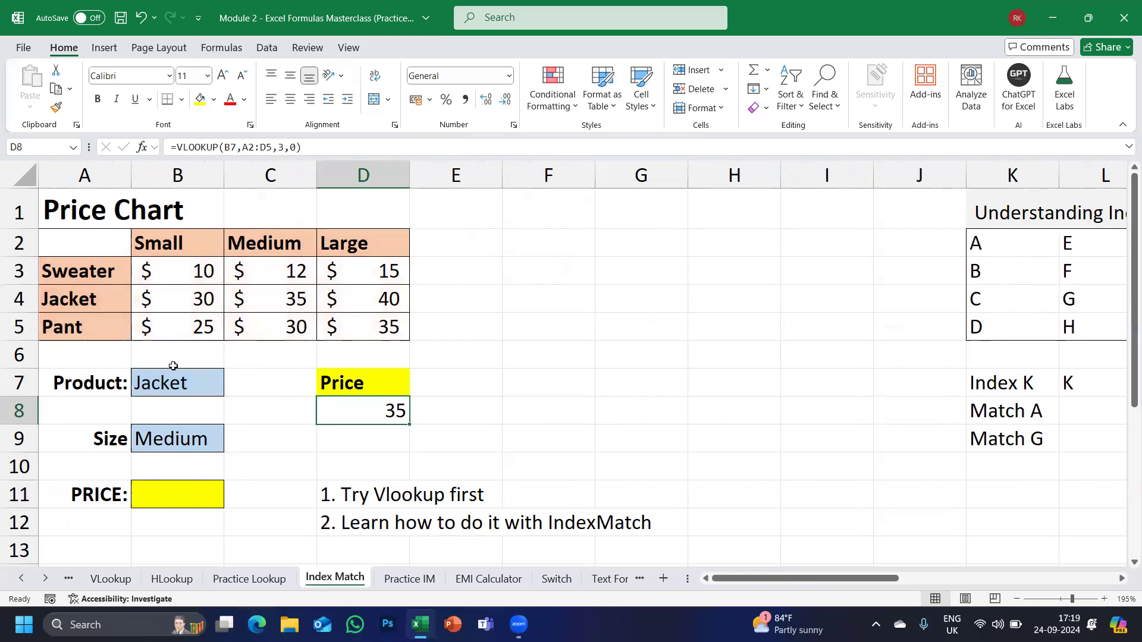
Enter =VLOOKUP(B7,A2:D5,3,0) in B11, returning 35 for the Jacket in Medium.
left_click(163, 380)
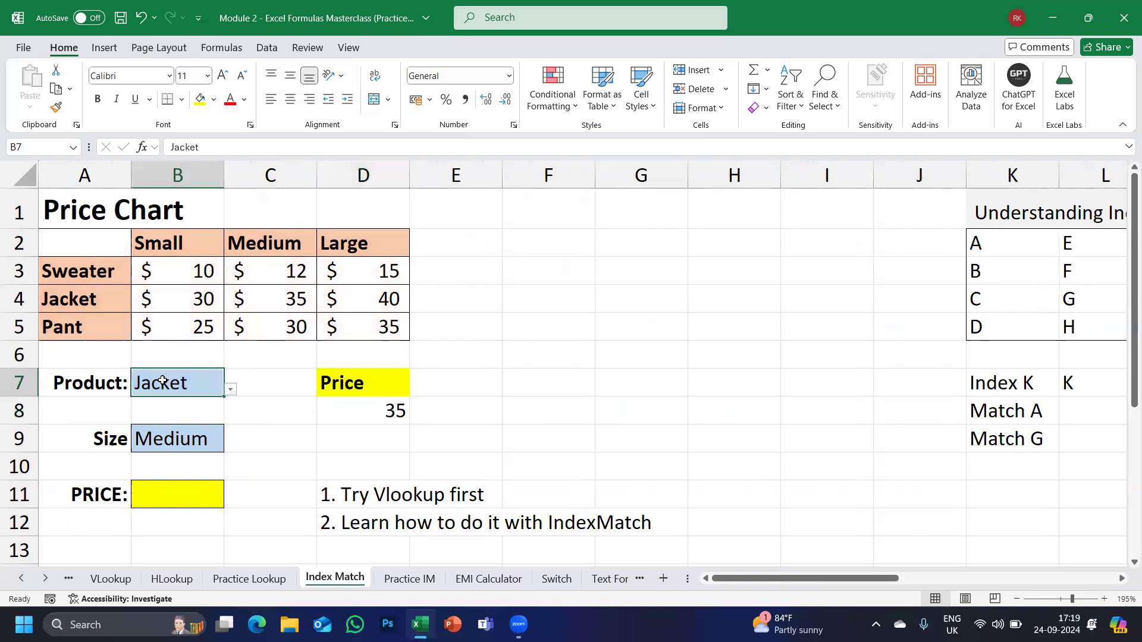
left_click(151, 498)
type("=VLOOKUP(")
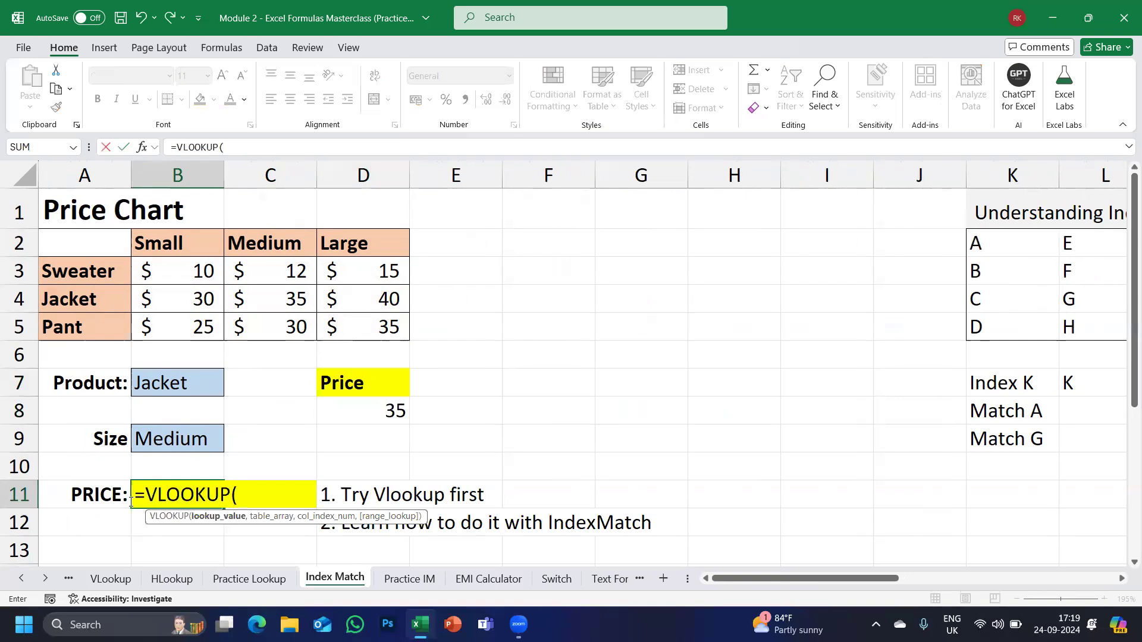
left_click(156, 377)
type(",")
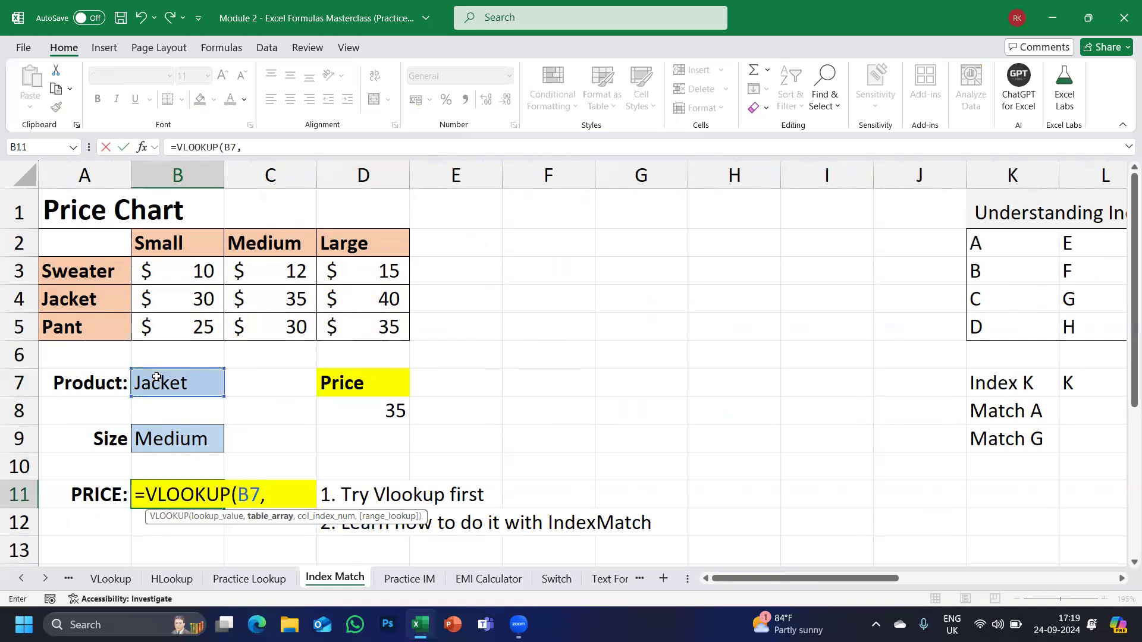
left_click_drag(87, 239, 387, 326)
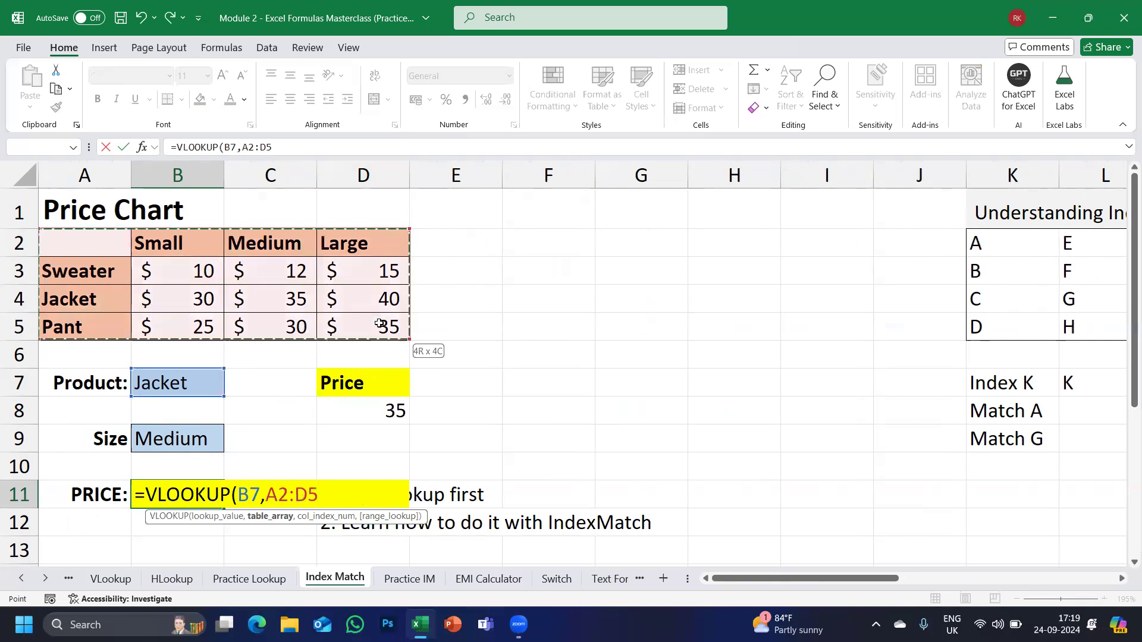
type(",")
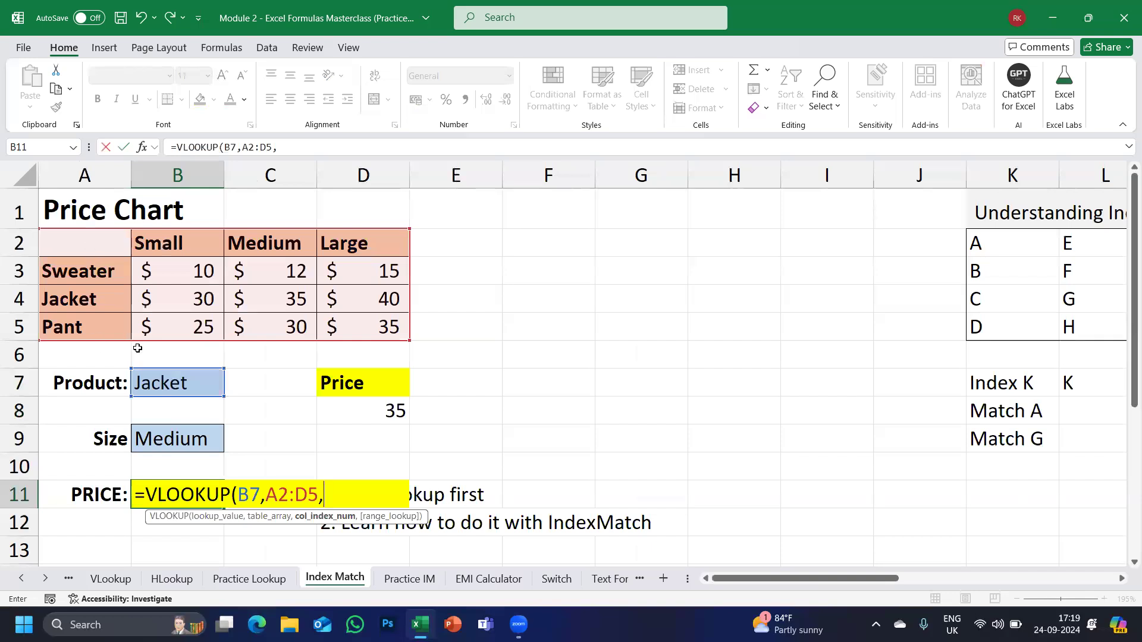
type("3,0")
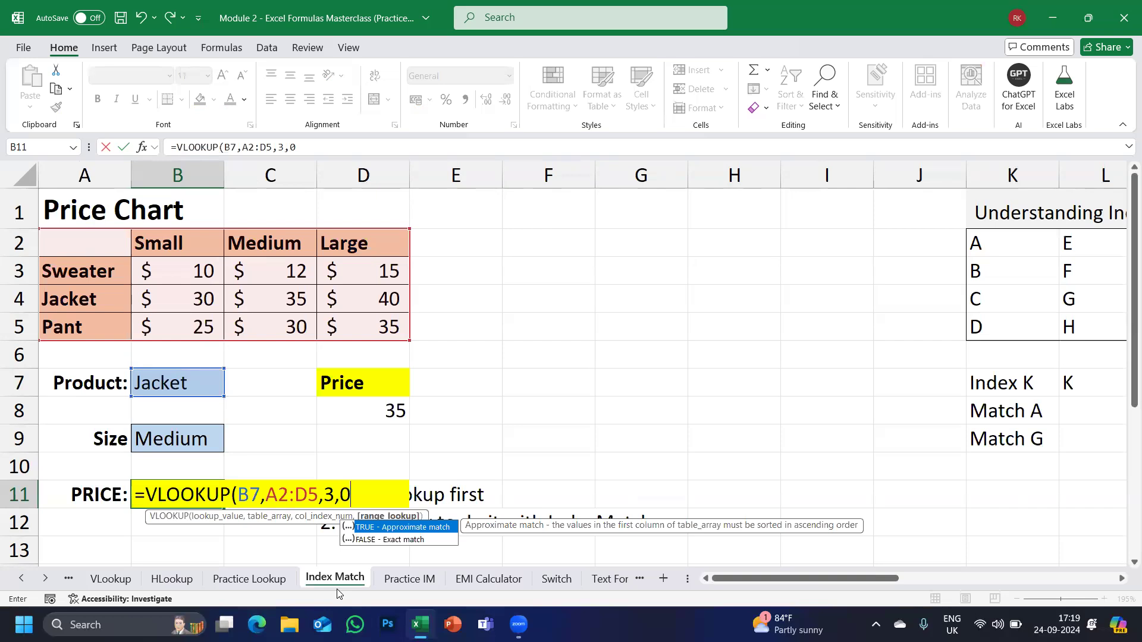
type(")")
key("Return")
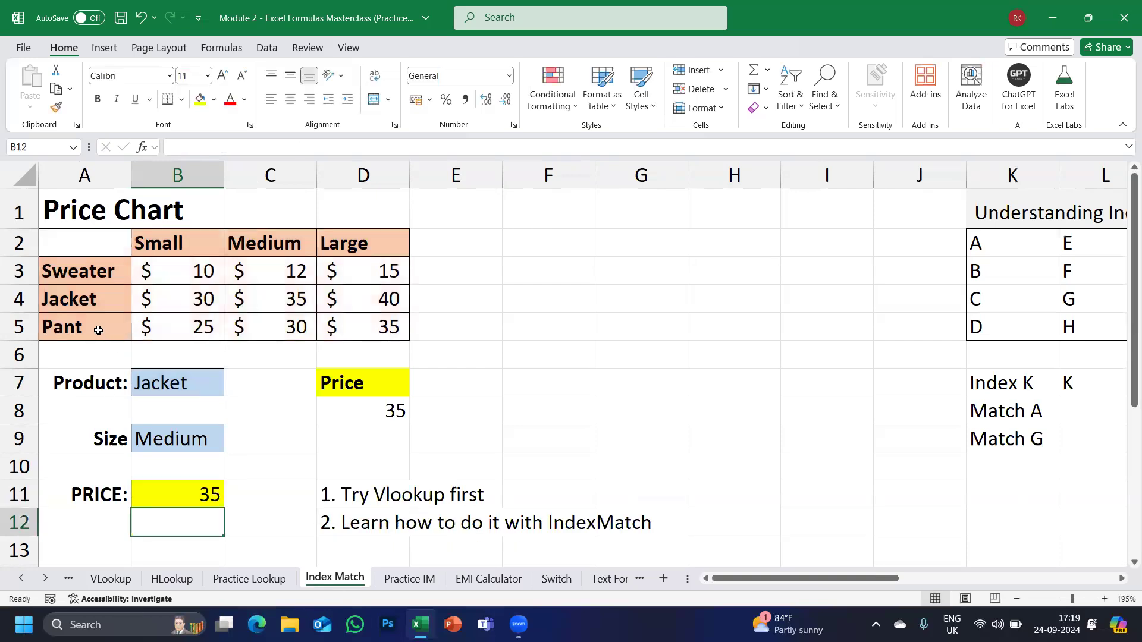
left_click(82, 296)
Switch the Product in B7 to Sweater, showing its Medium price of 12.
left_click(246, 299)
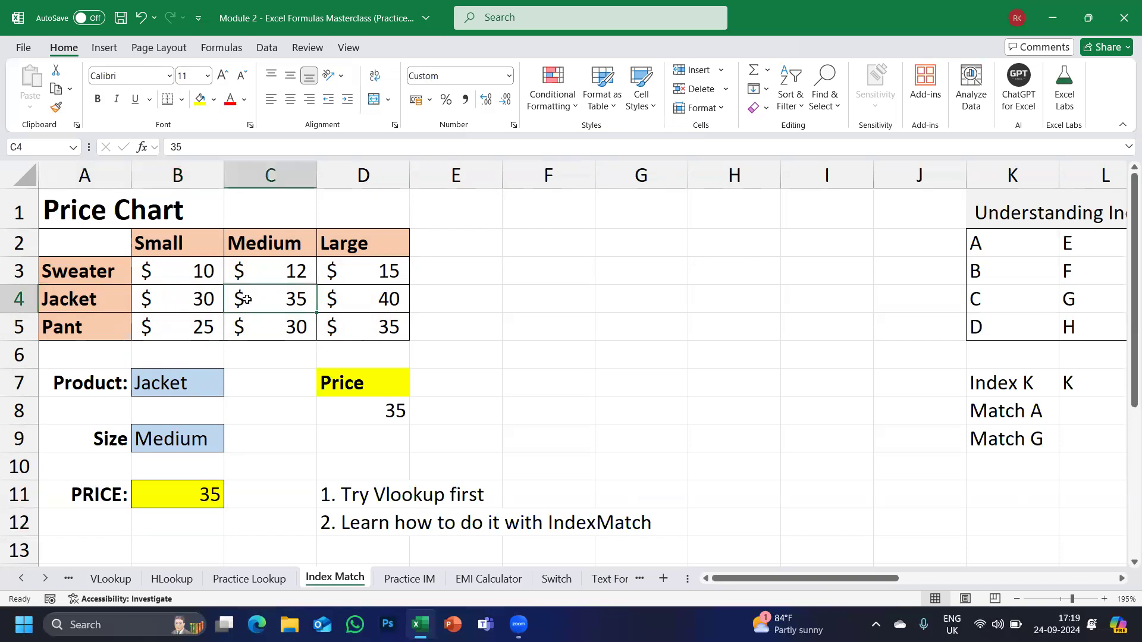
left_click(173, 439)
left_click(207, 383)
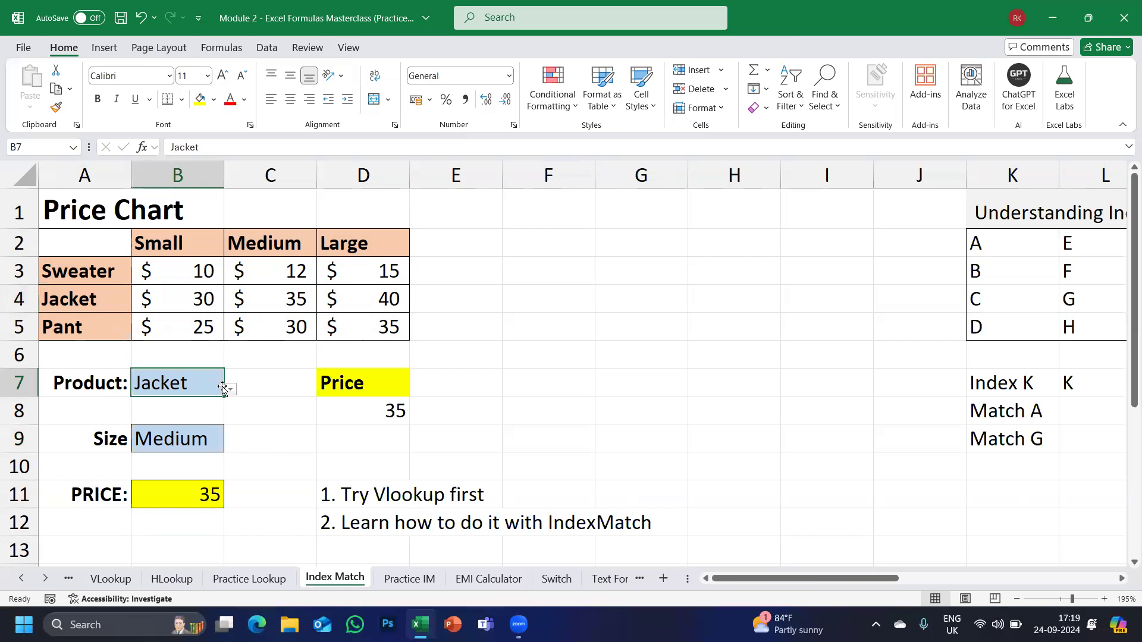
left_click(231, 391)
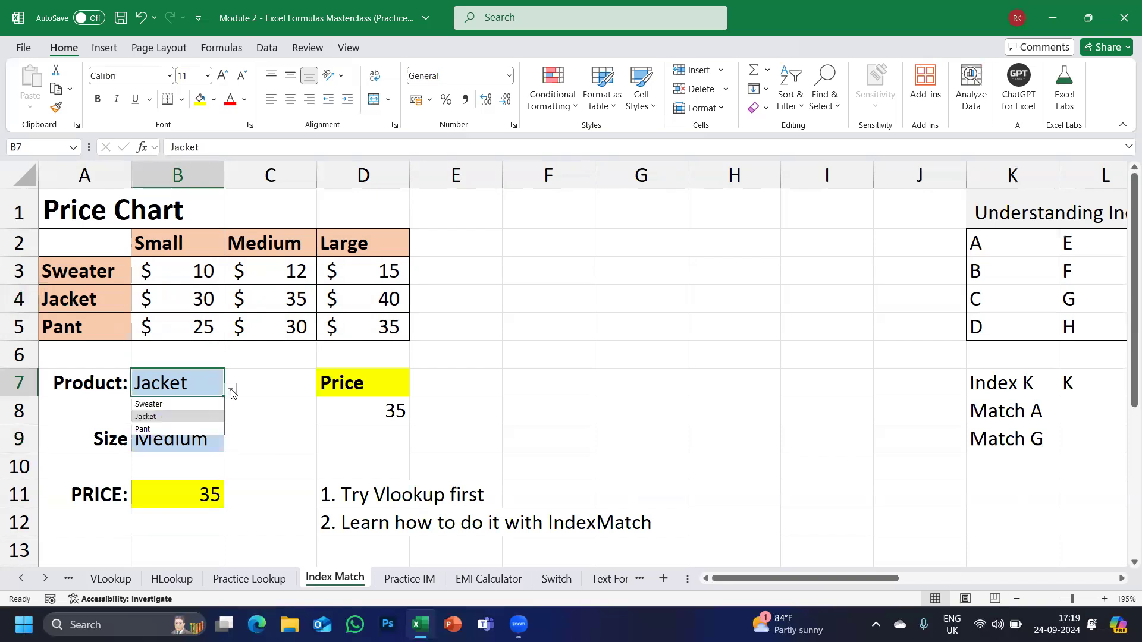
left_click(165, 405)
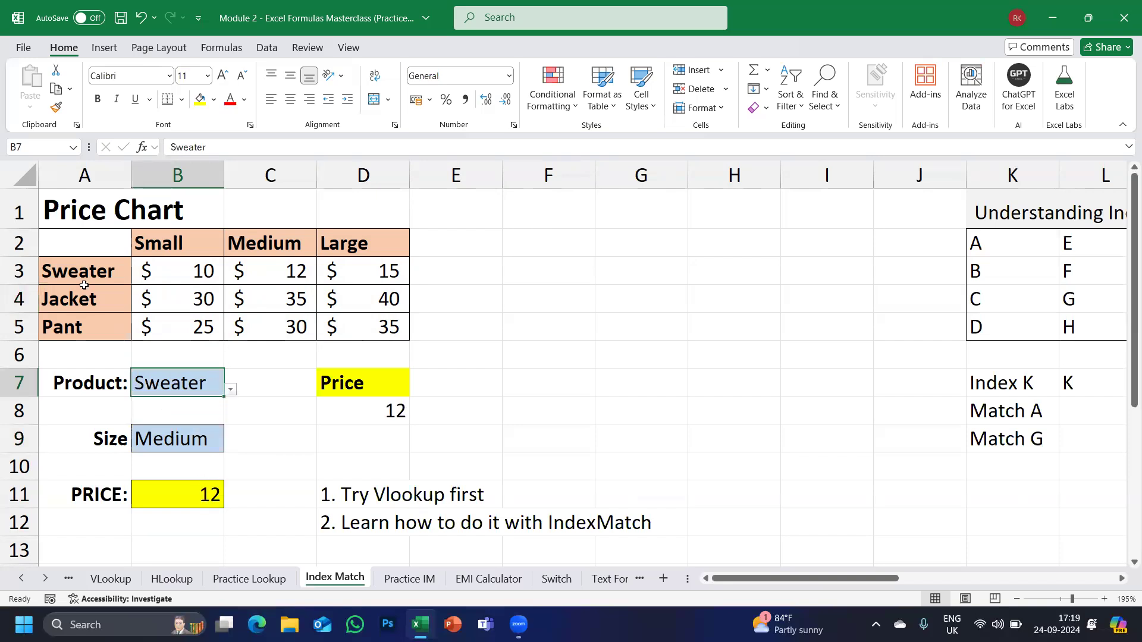
left_click(288, 275)
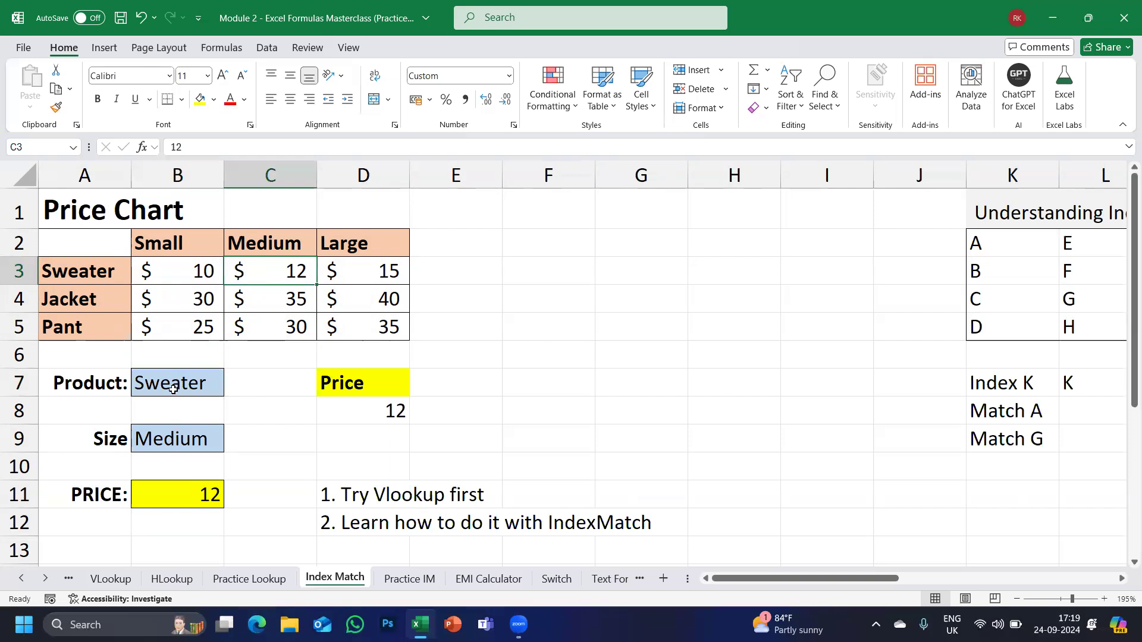
Change the Product to Pant and check its Medium price of 30.
left_click(201, 390)
left_click(230, 389)
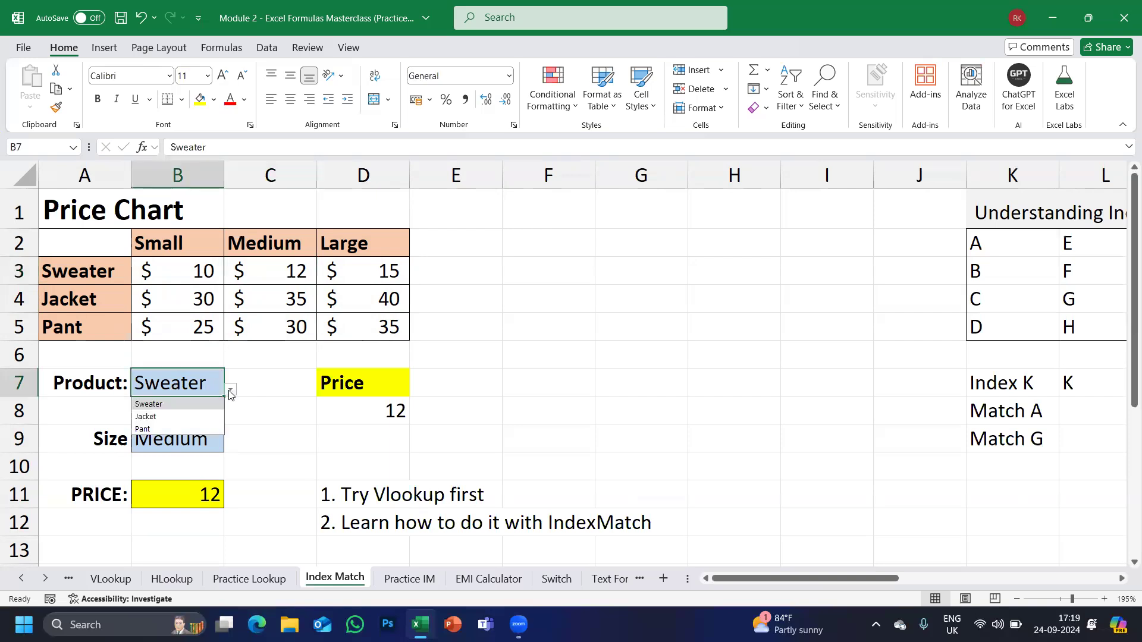
left_click(146, 429)
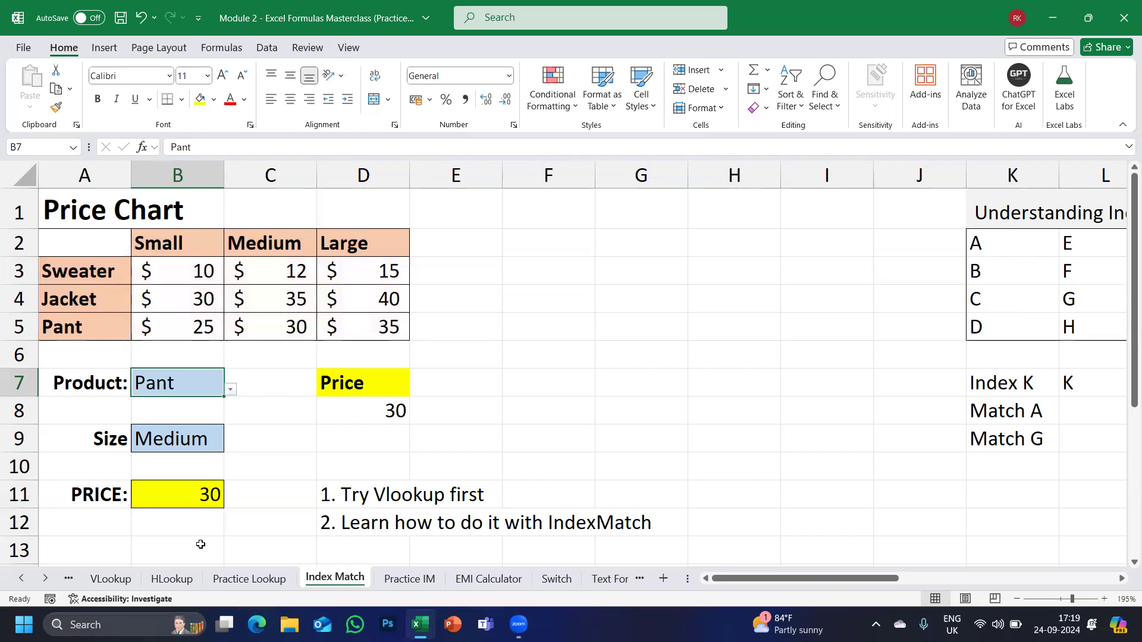
left_click(271, 326)
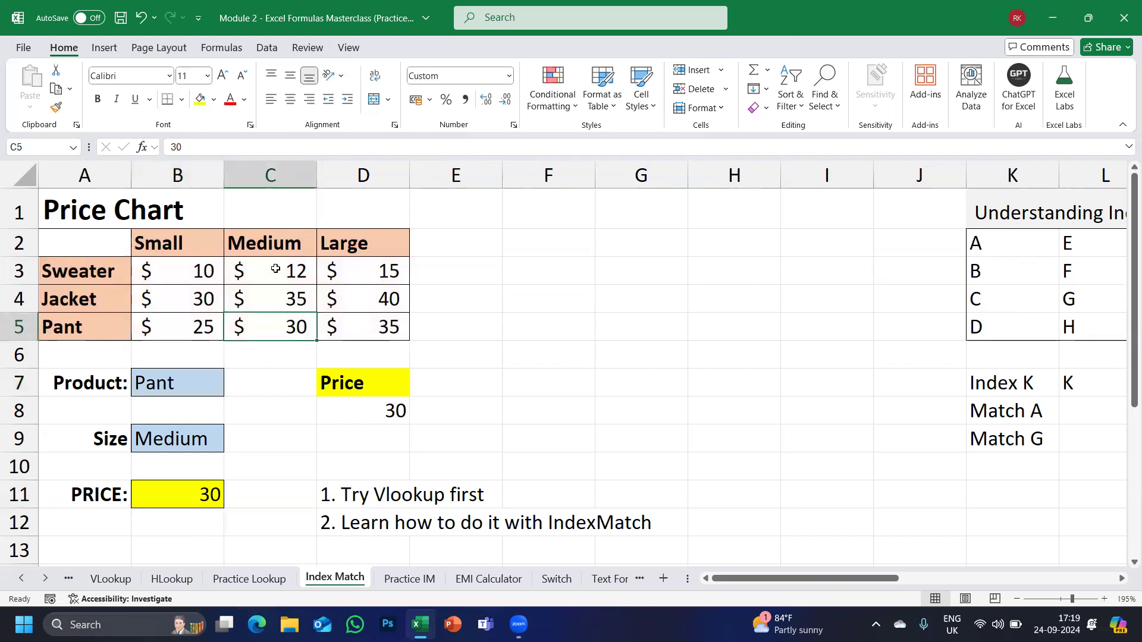
left_click(276, 269)
left_click(274, 328, "shift")
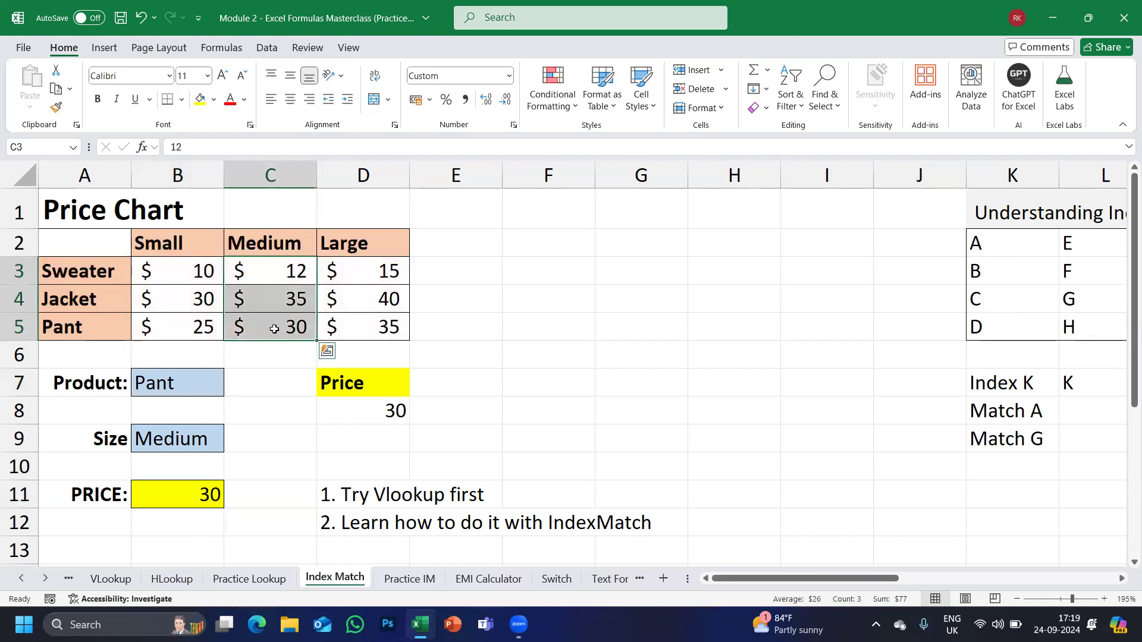
Try Size Small, undo back to Medium, then highlight the Jacket row and Medium column.
left_click(197, 439)
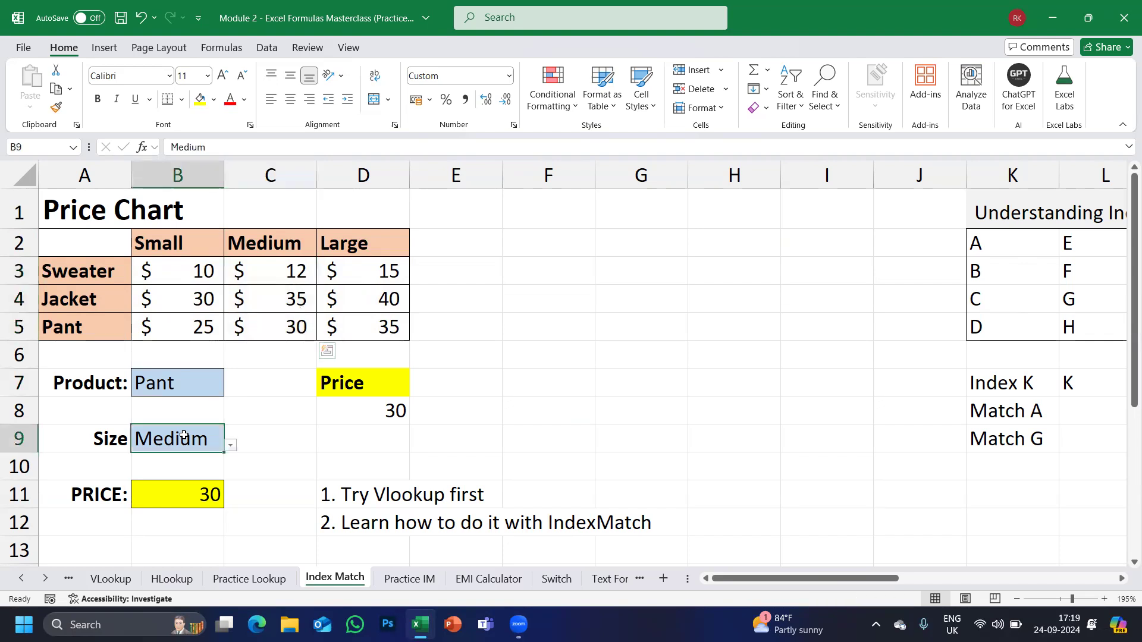
left_click(231, 445)
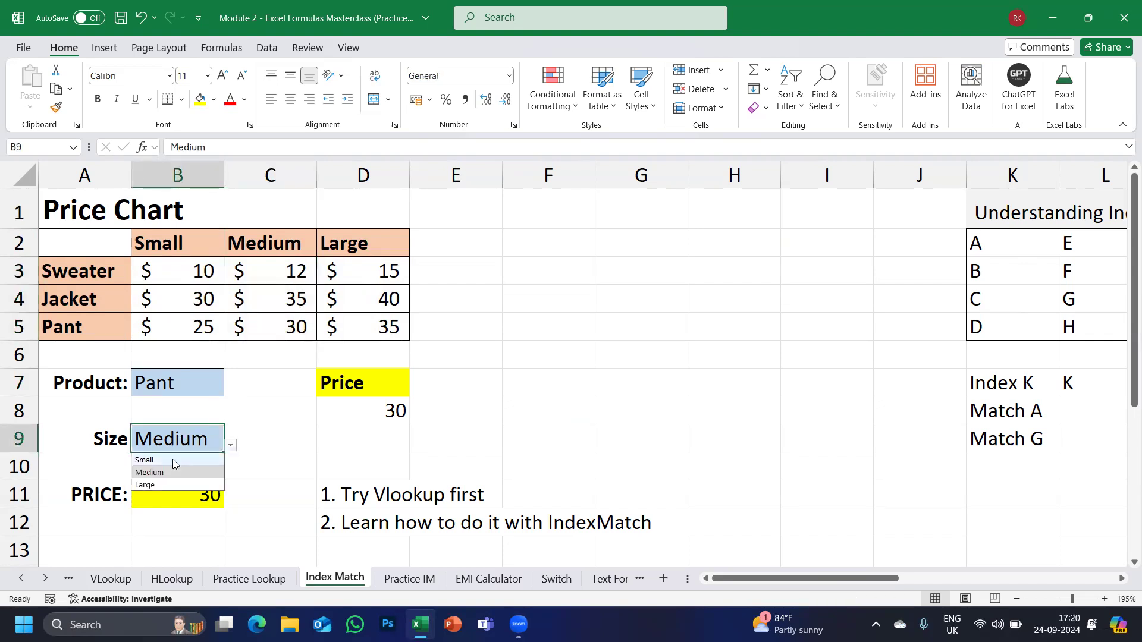
left_click(144, 460)
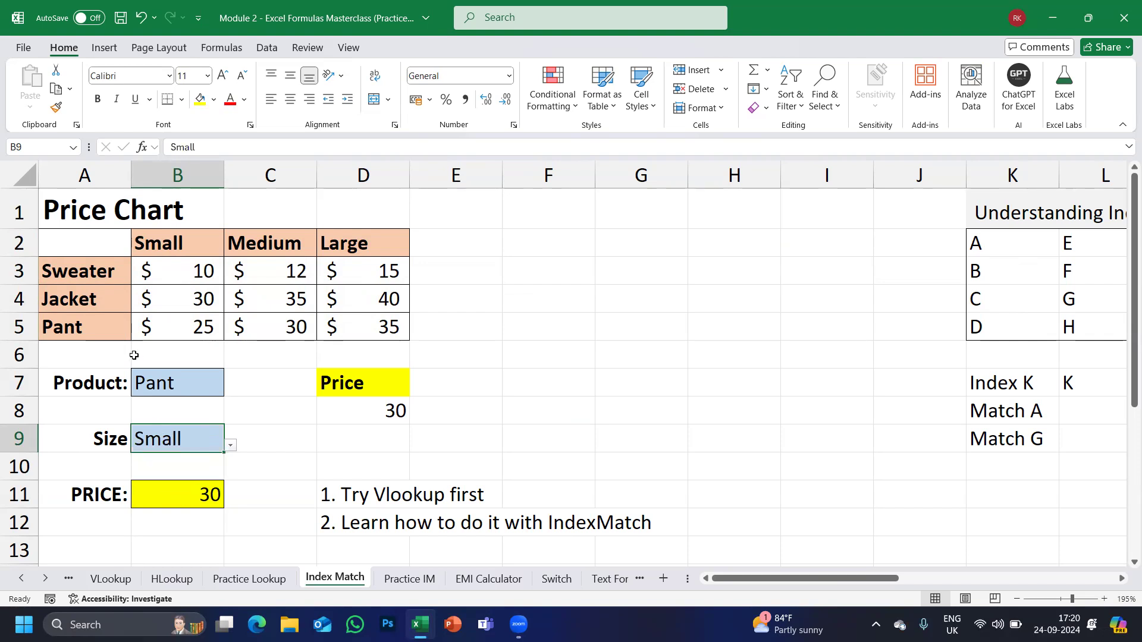
key("ctrl+z")
left_click(175, 386)
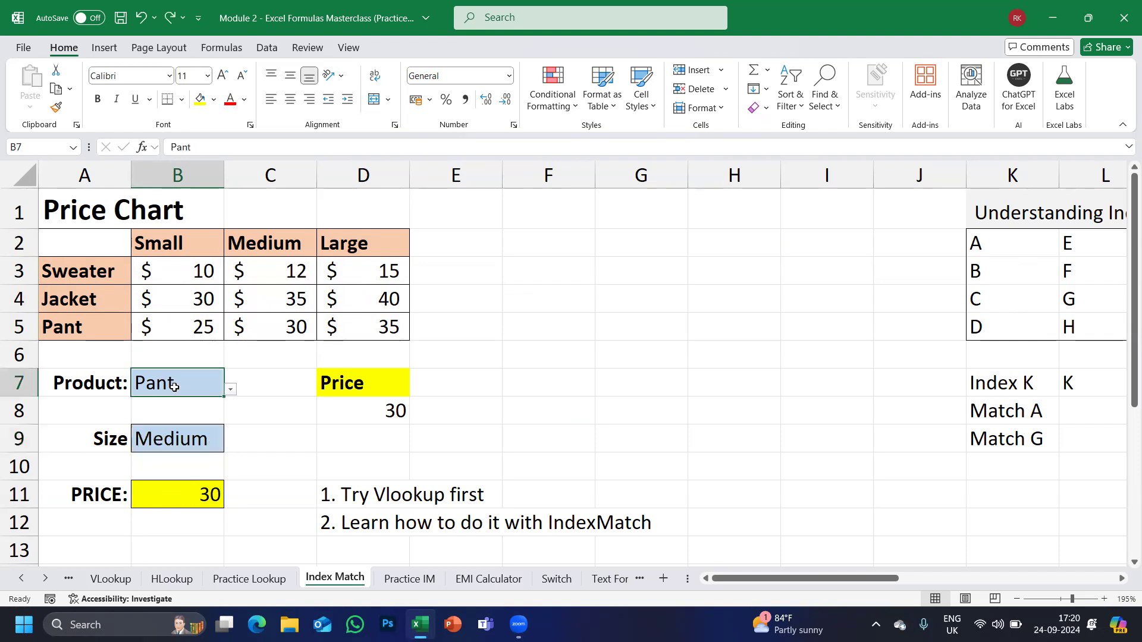
left_click_drag(97, 301, 350, 313)
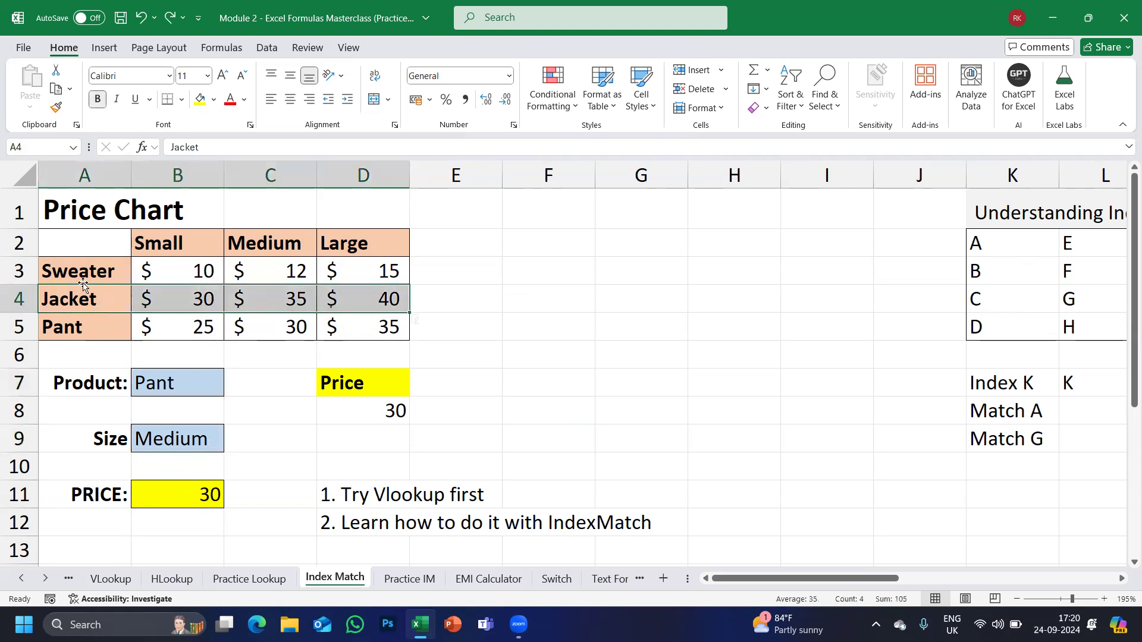
left_click_drag(66, 300, 372, 296)
left_click_drag(294, 251, 286, 340)
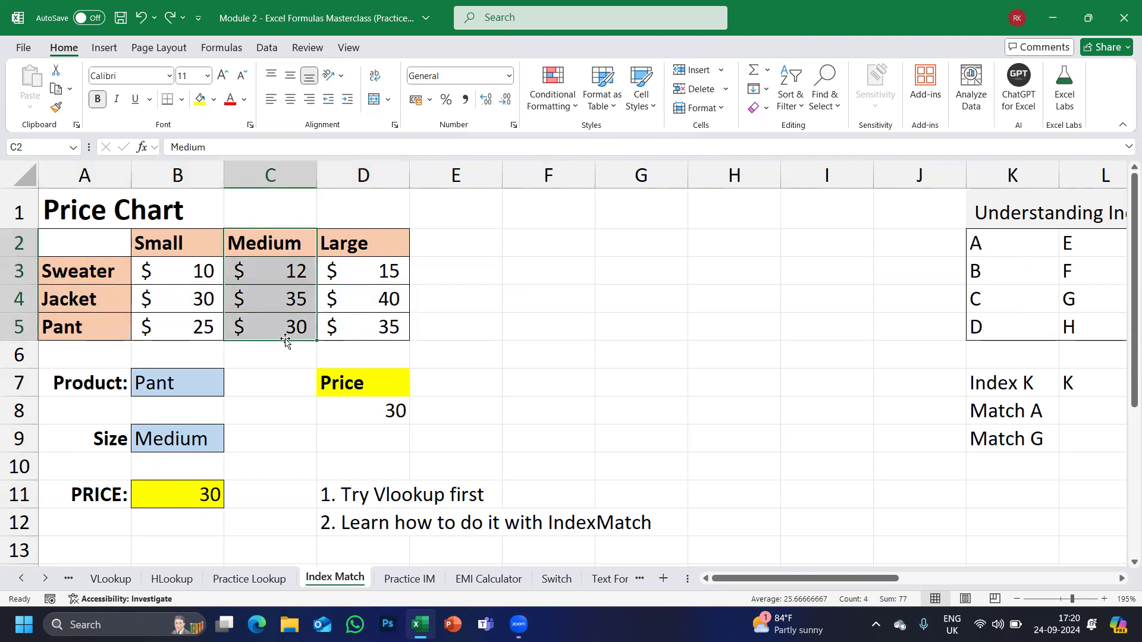
Replace B11's VLOOKUP with =INDEX(A2:D5,4,3), still returning Pant's Medium price of 30.
double_click(163, 494)
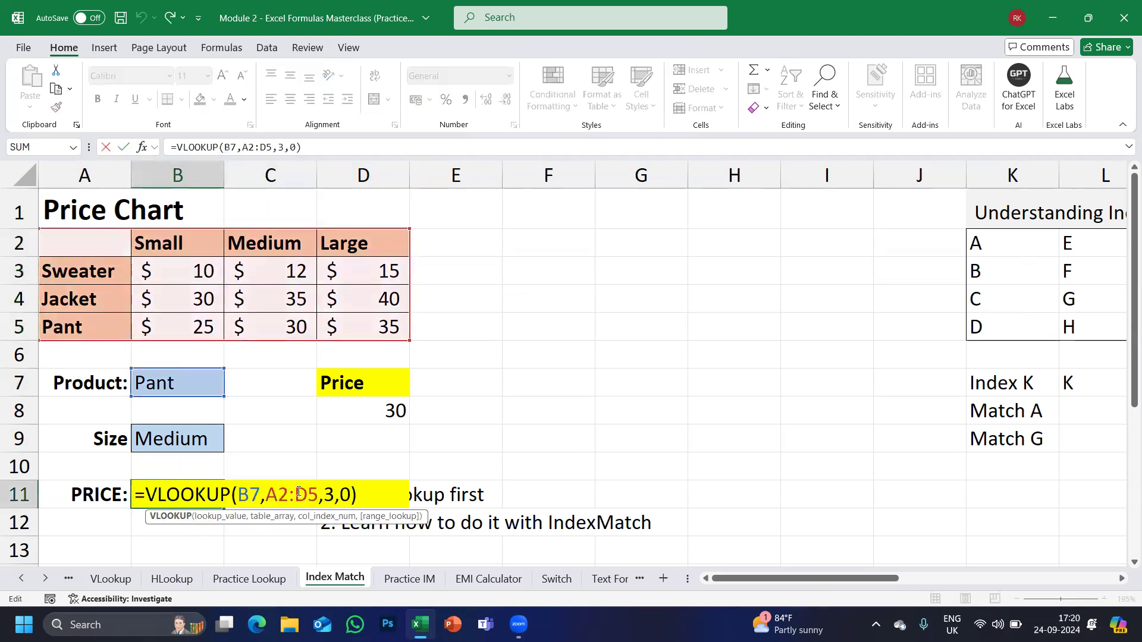
key("Escape")
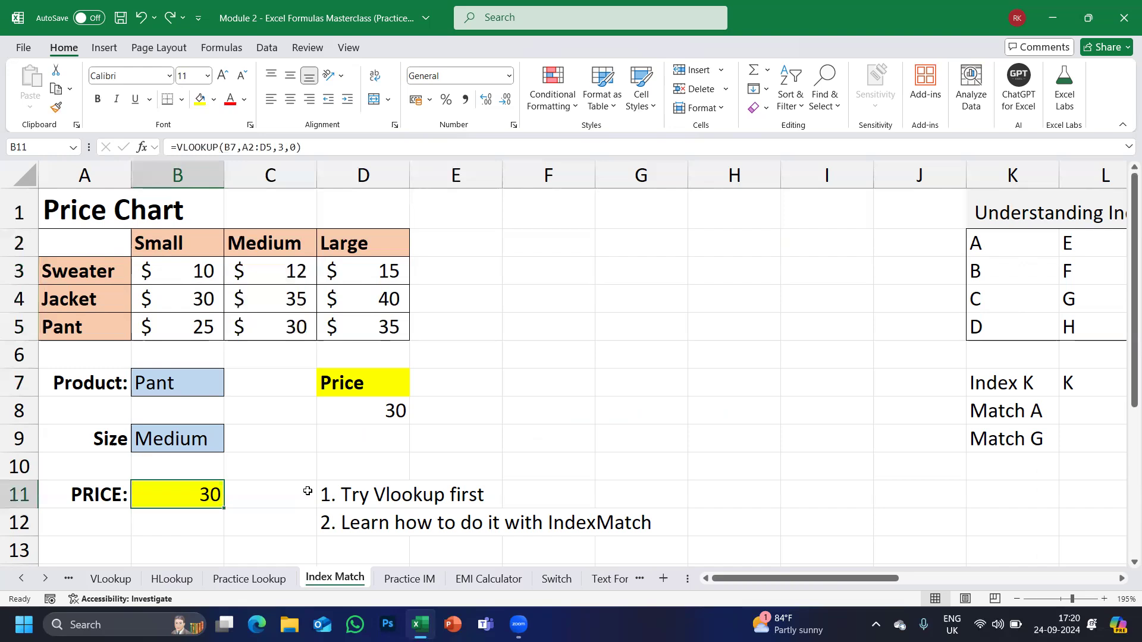
key("Delete")
type("=")
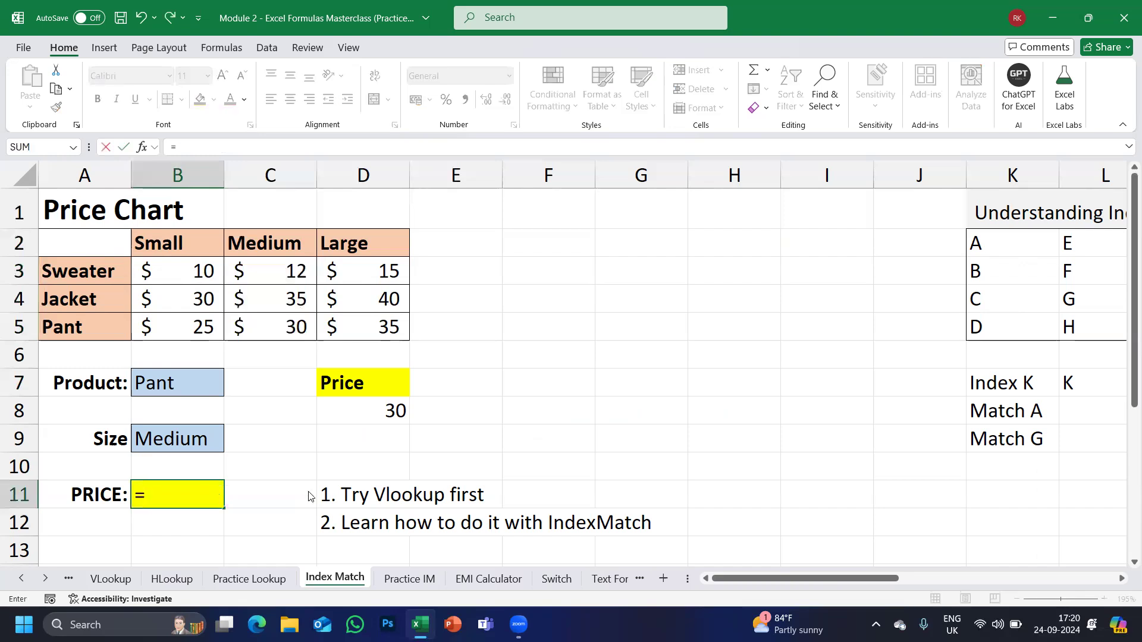
type("INDE")
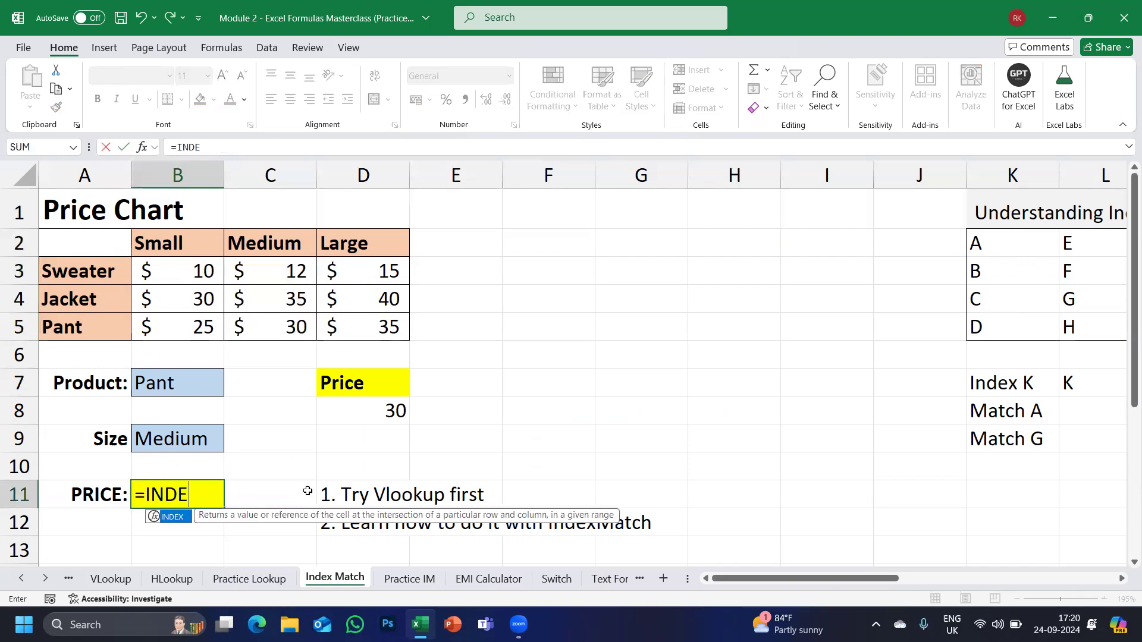
type("X(")
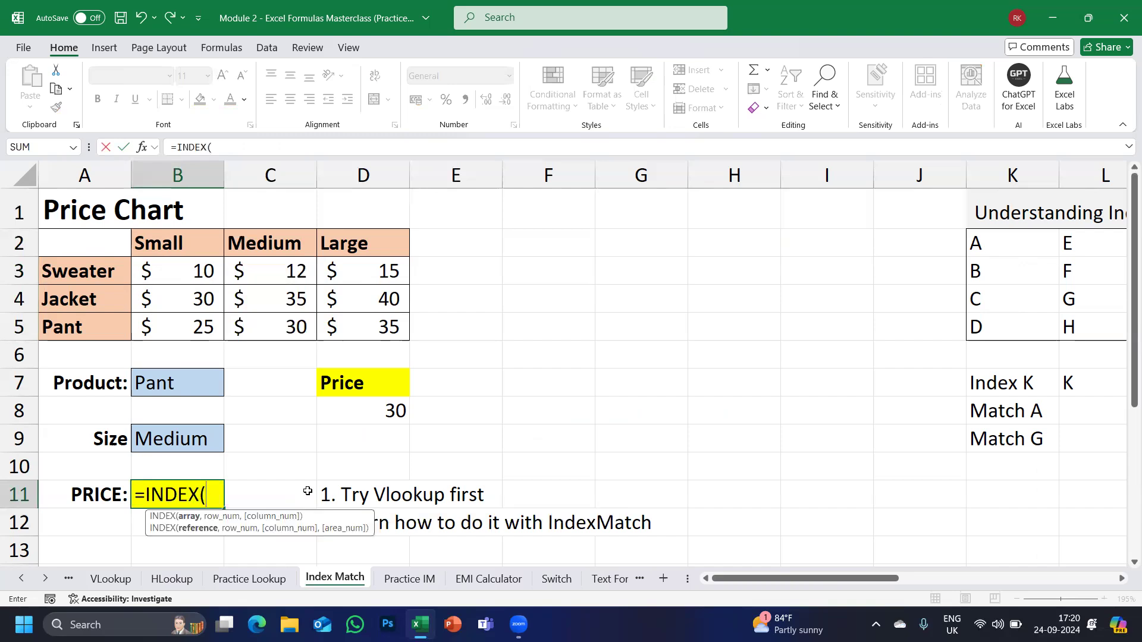
left_click(89, 245)
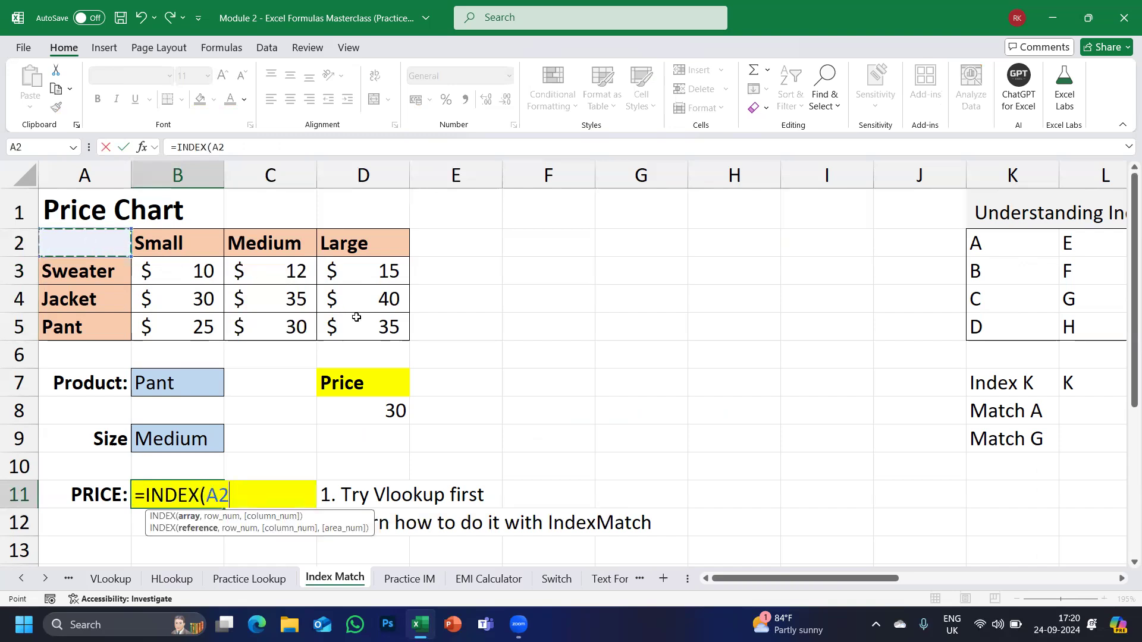
left_click(356, 317, "shift")
type(",")
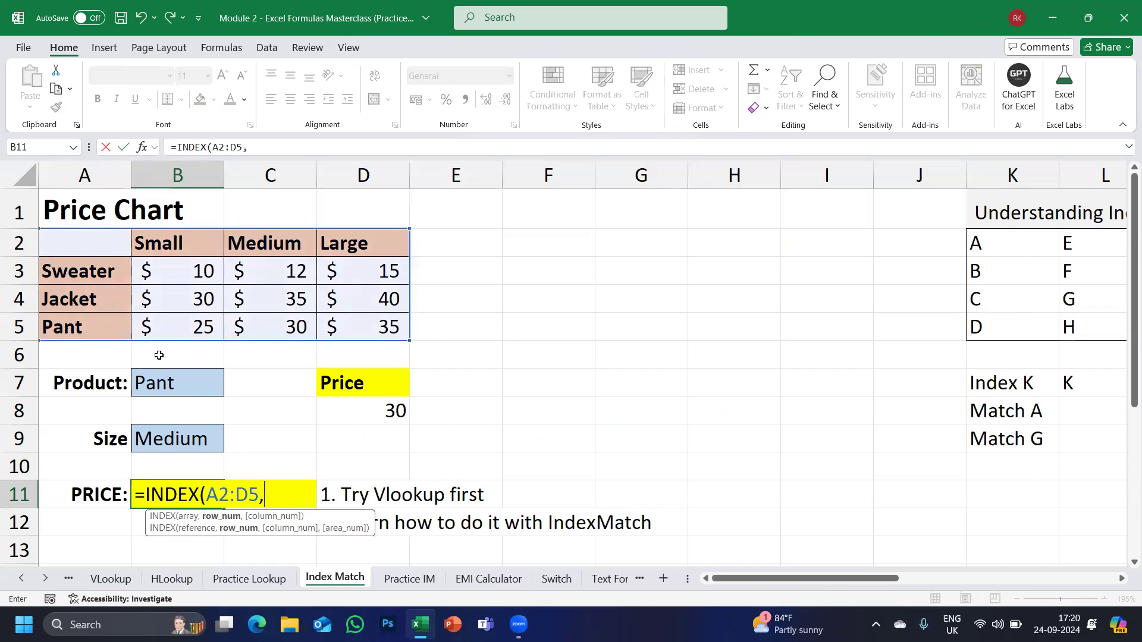
type("4,")
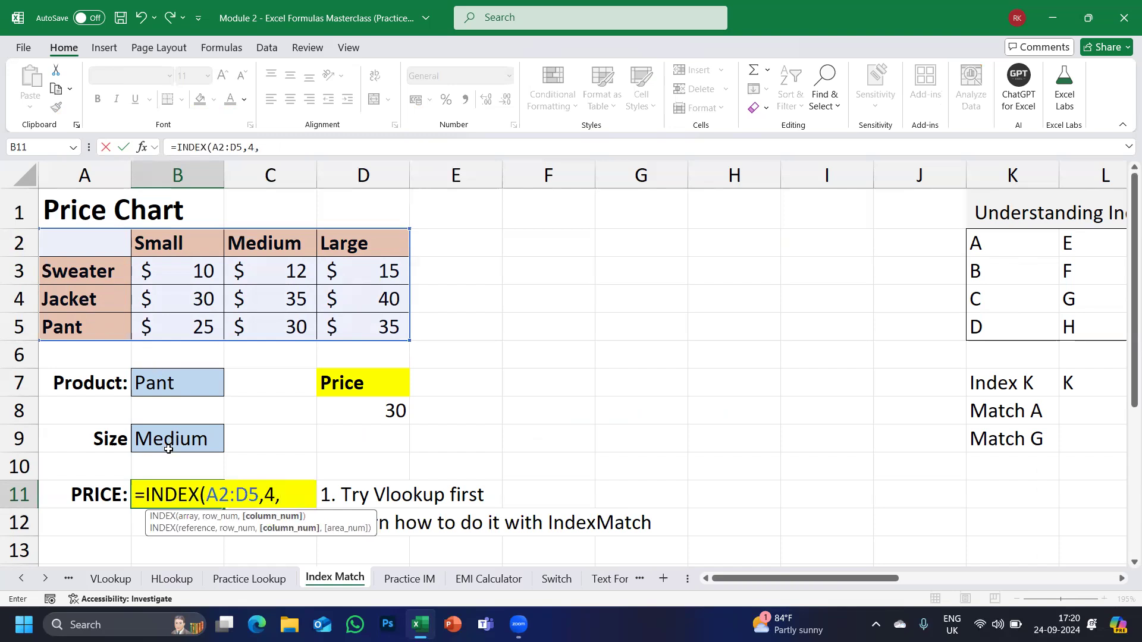
type("3)")
key("Return")
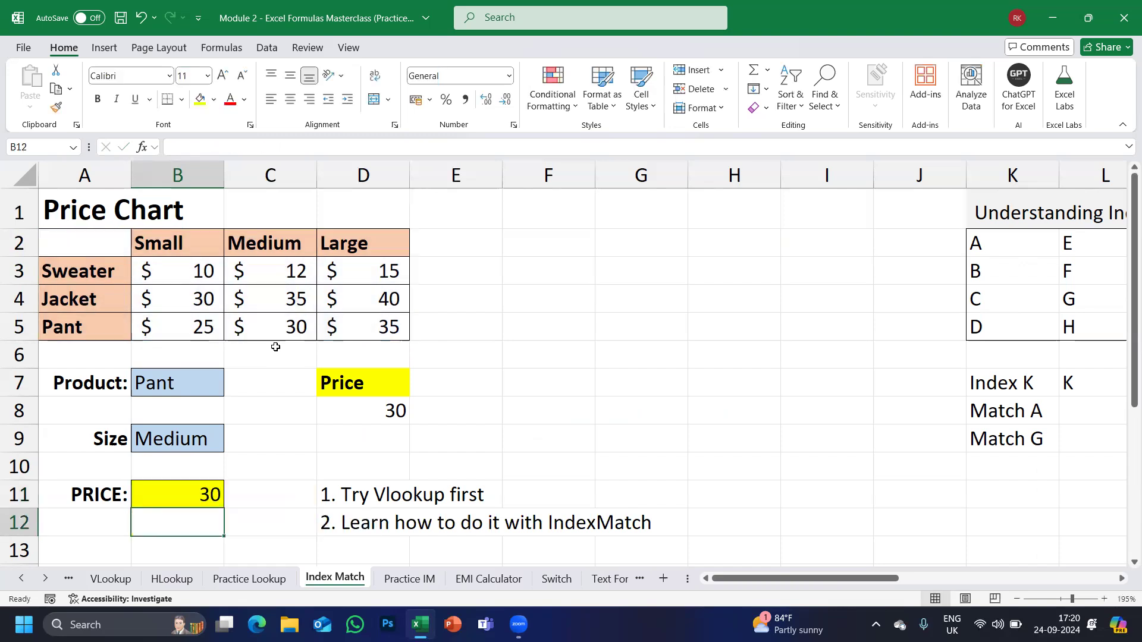
key("Up")
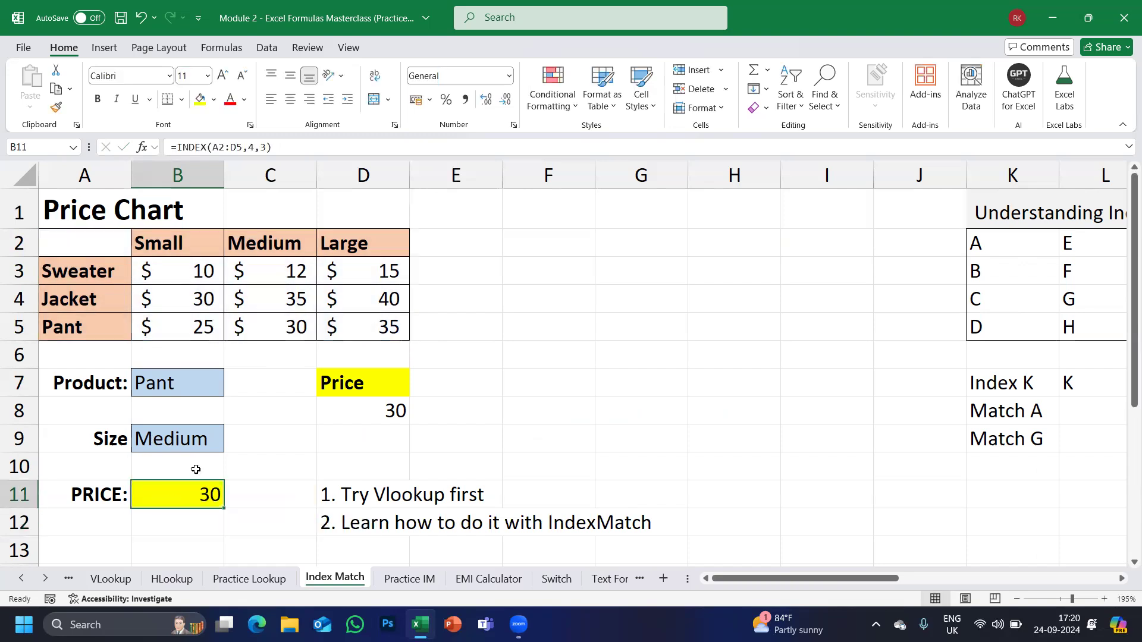
left_click(179, 446)
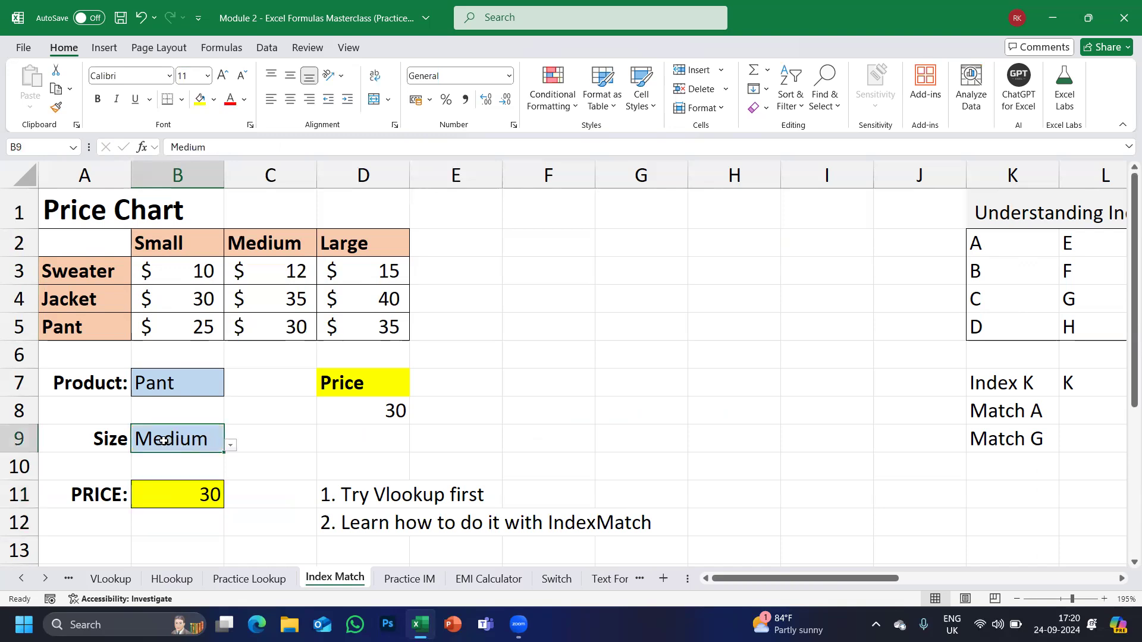
double_click(209, 496)
left_click(268, 501)
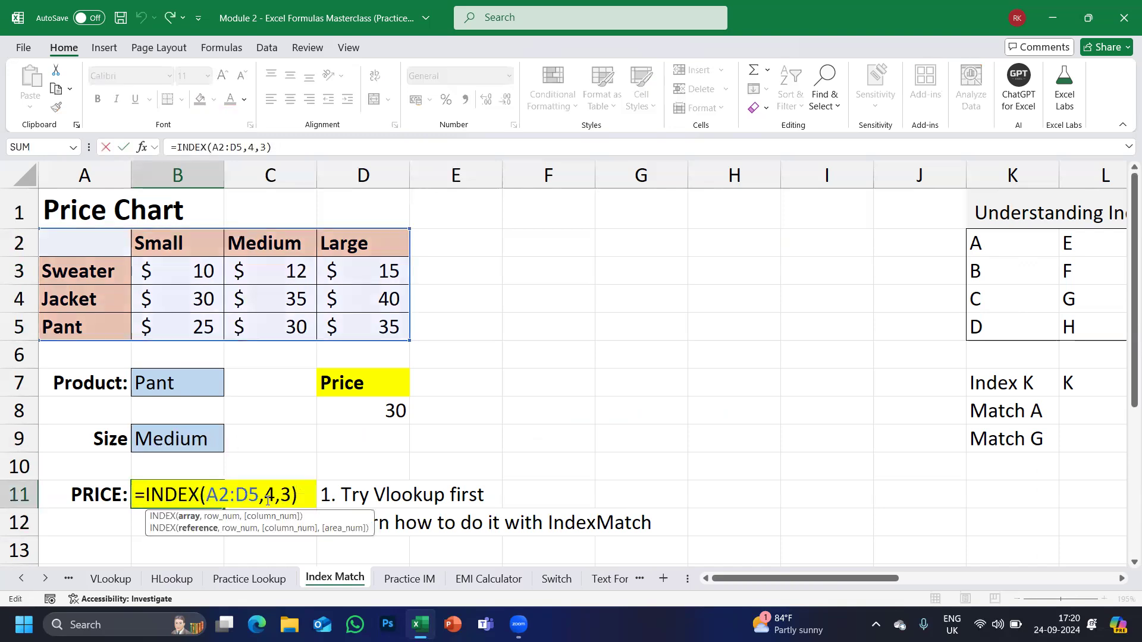
left_click_drag(268, 496, 300, 497)
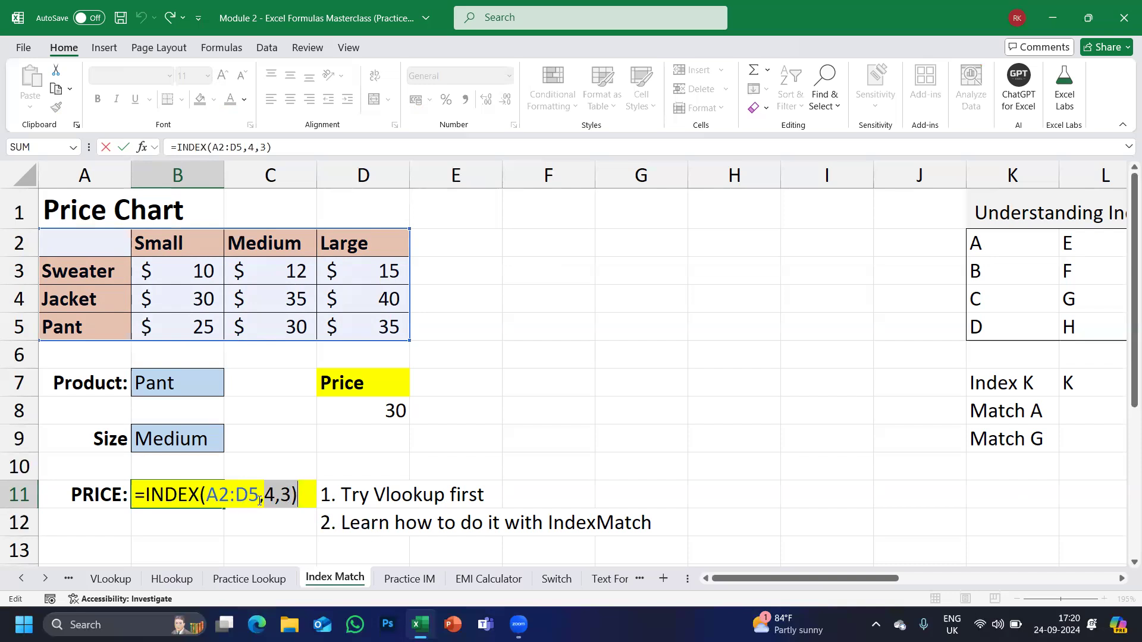
left_click_drag(268, 496, 275, 498)
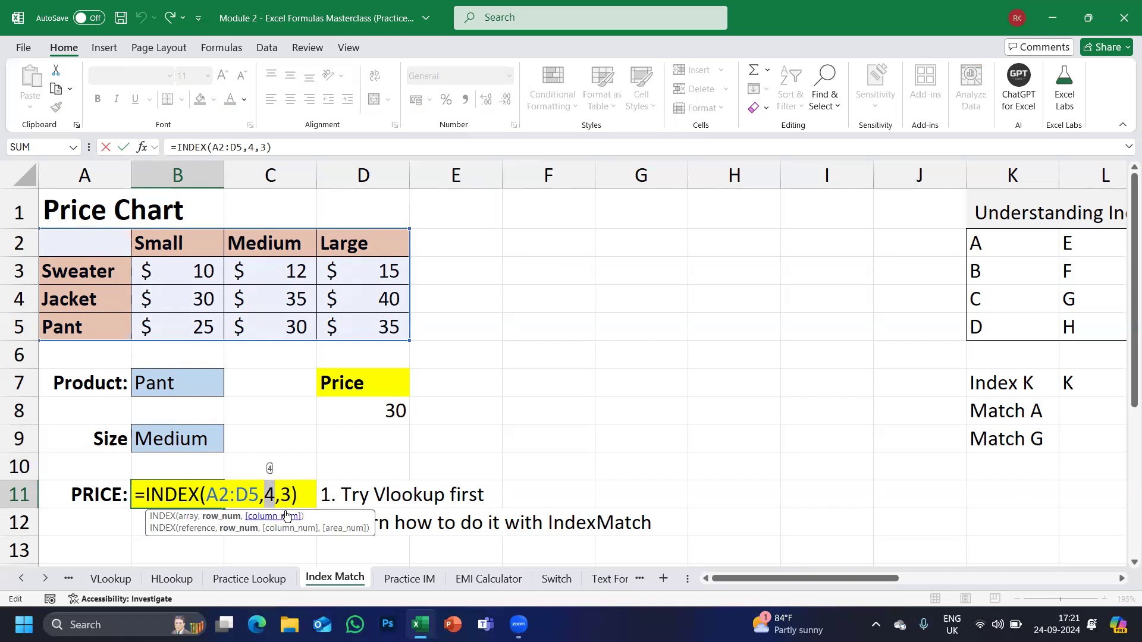
left_click(299, 495)
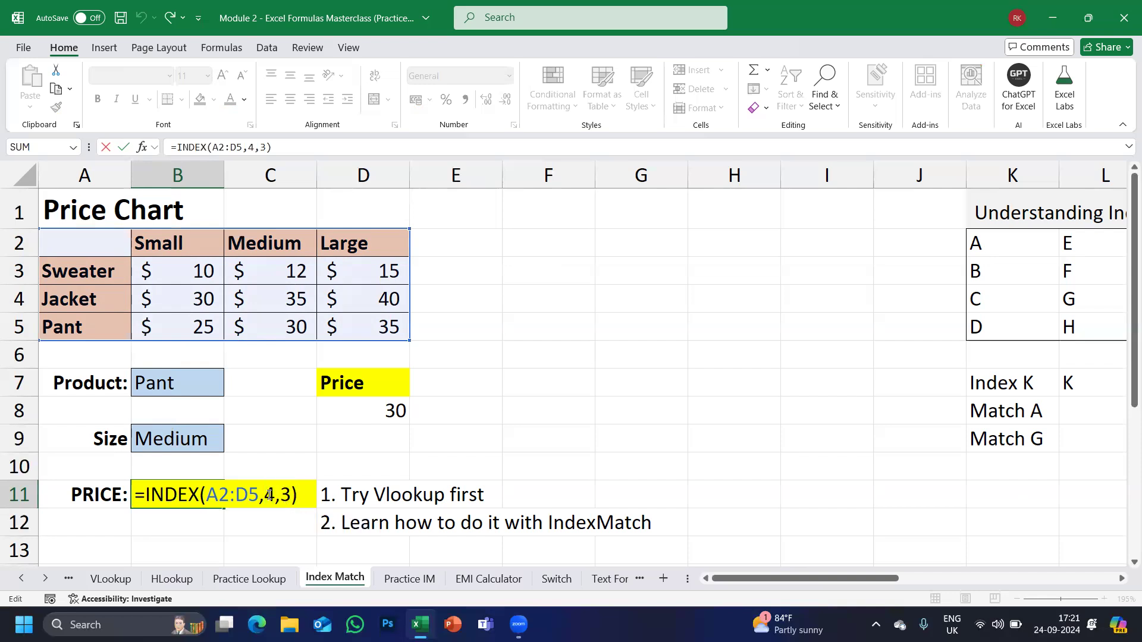
left_click_drag(264, 494, 291, 494)
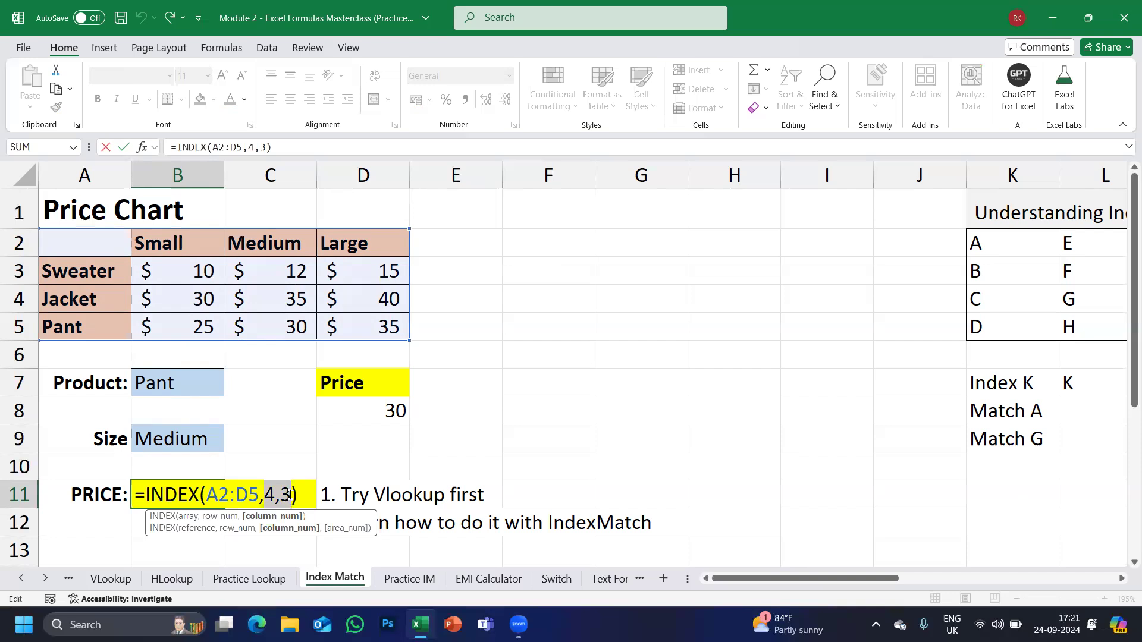
key("Escape")
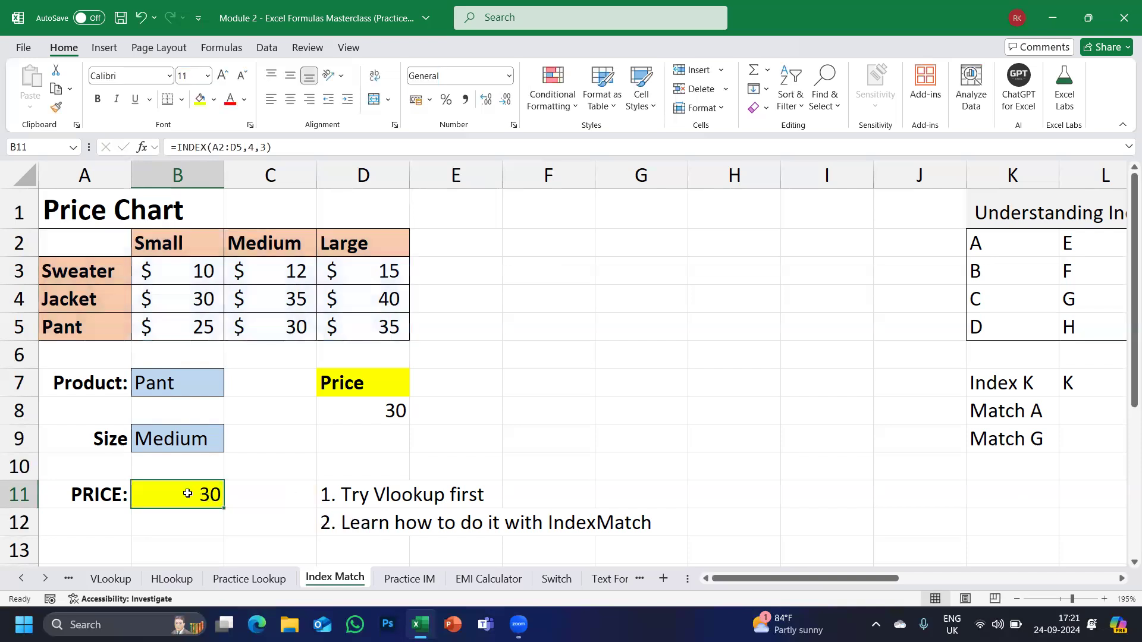
double_click(190, 495)
key("Escape")
key("Up")
key("Right")
key("Up")
key("Up")
key("Up")
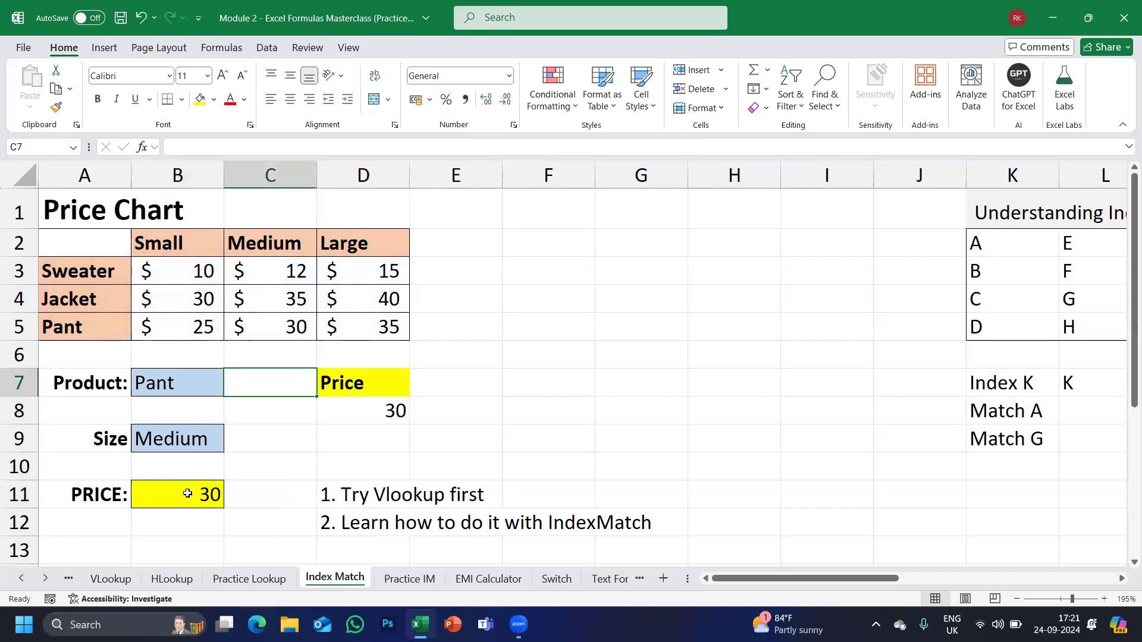
type("=M")
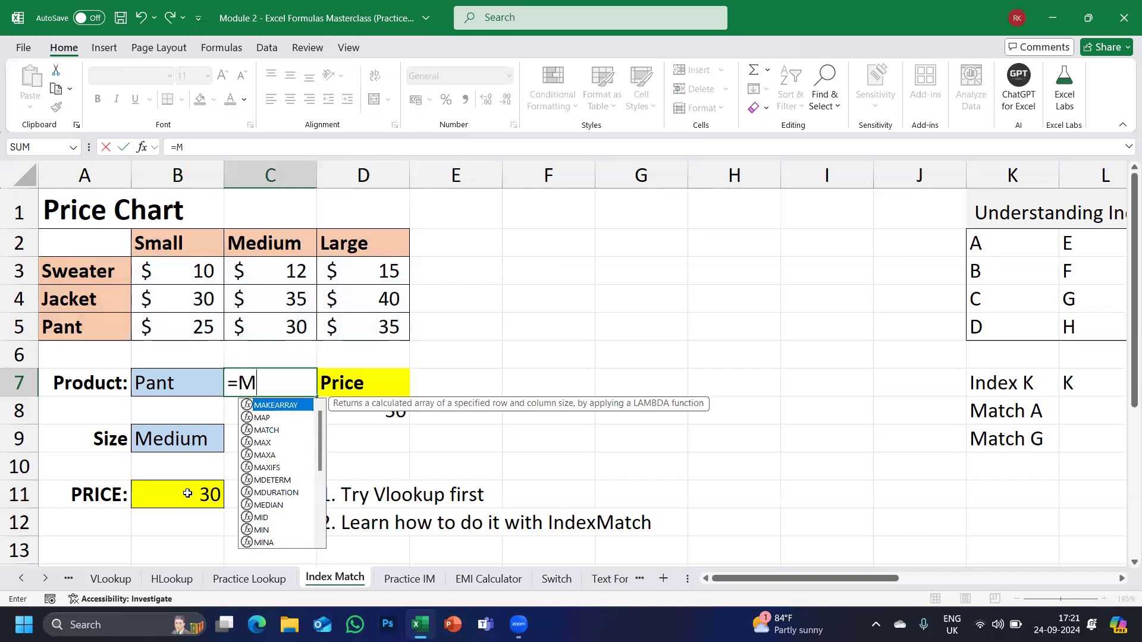
type("ATC")
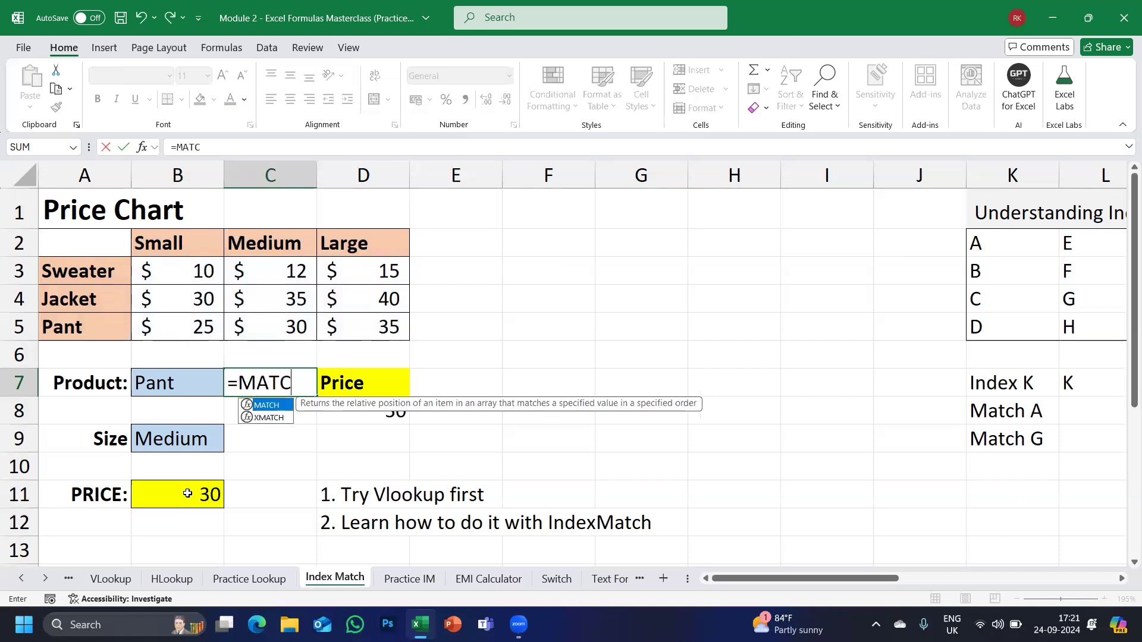
key("Tab")
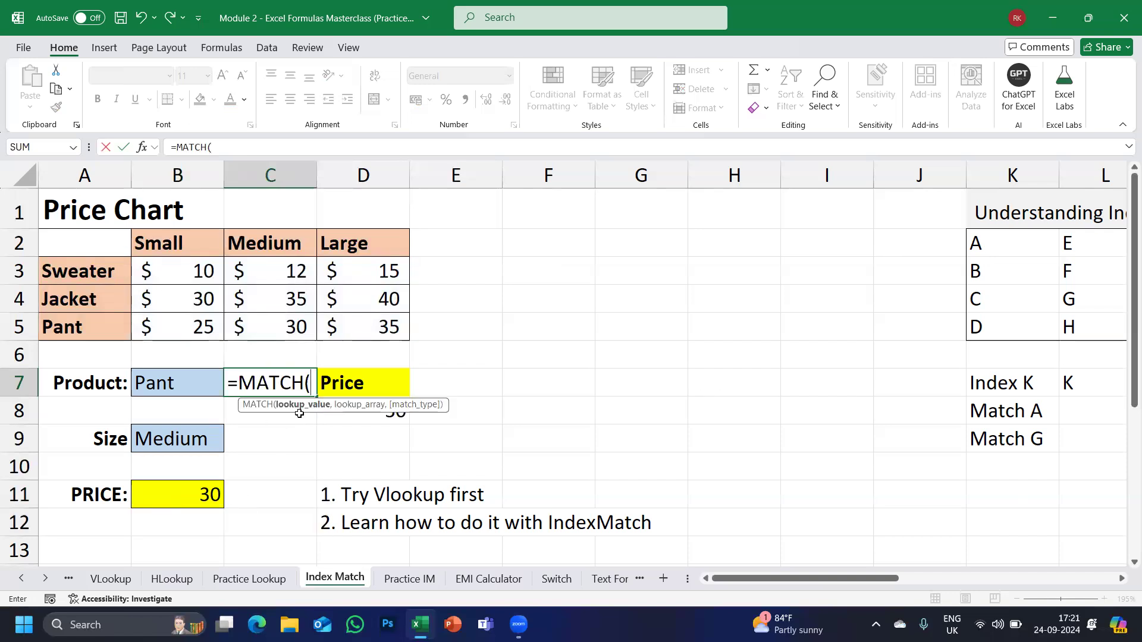
left_click(172, 384)
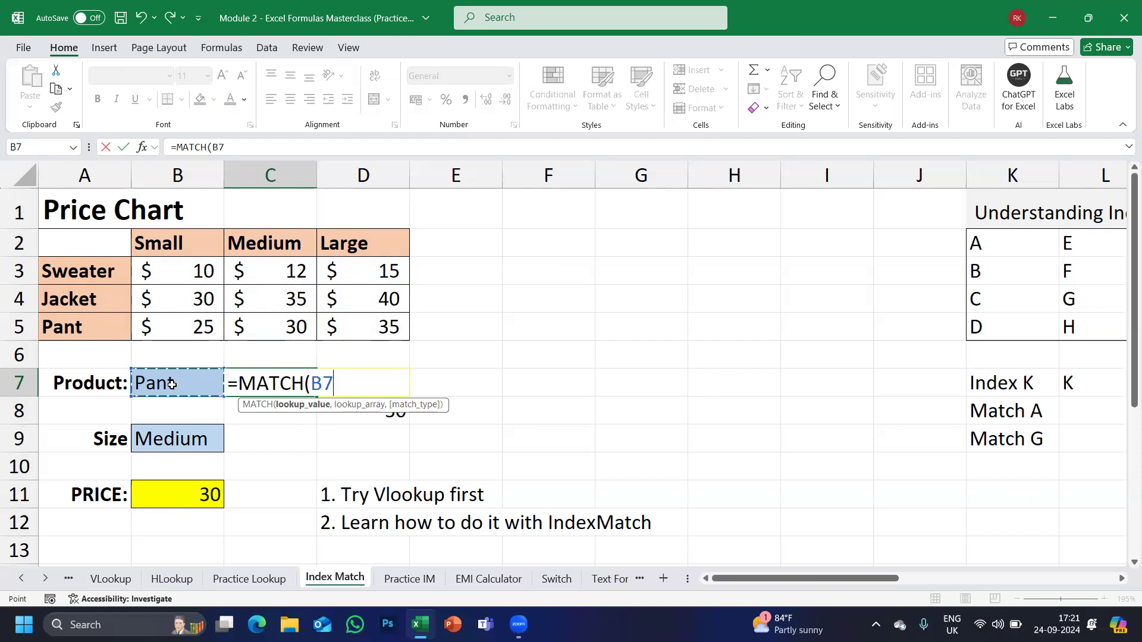
key("Escape")
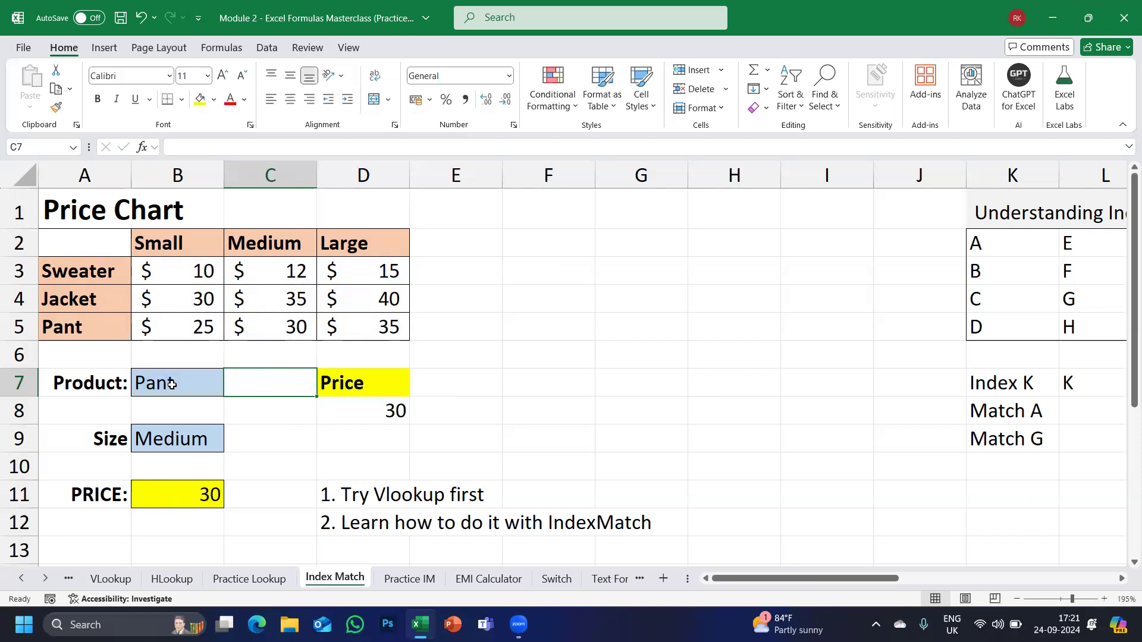
double_click(178, 495)
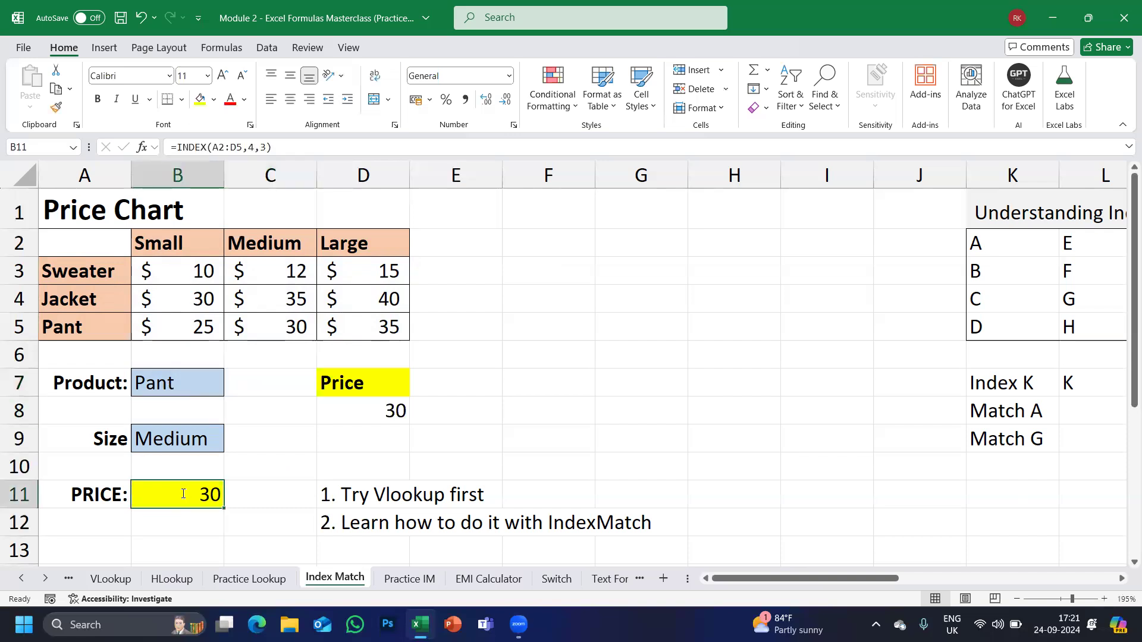
left_click_drag(264, 499, 298, 498)
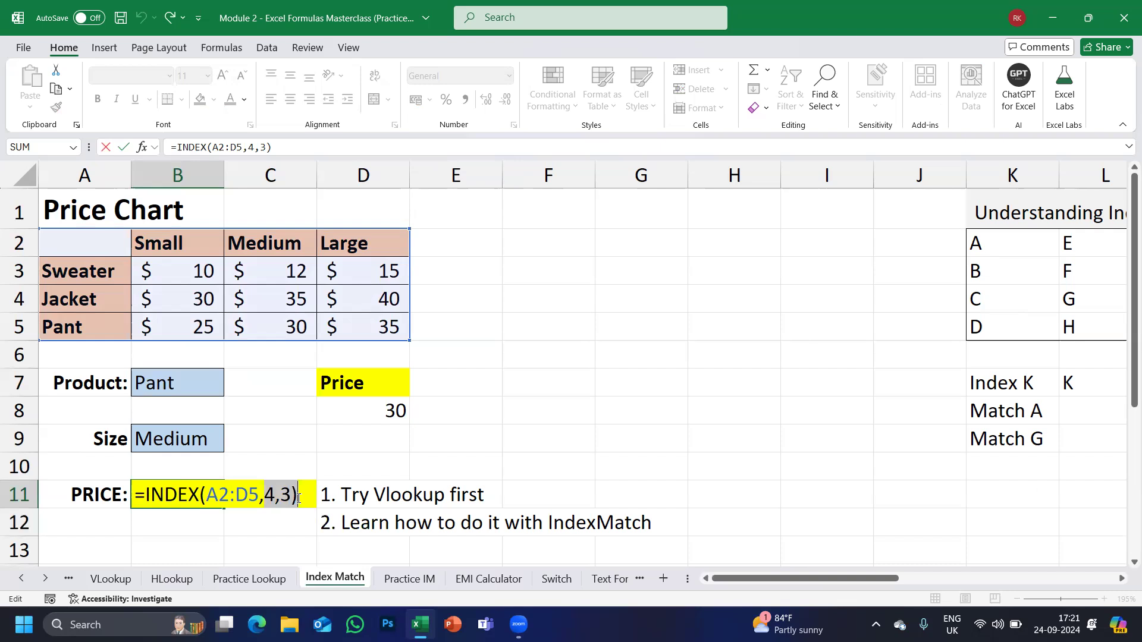
key("Return")
key("Up")
key("Up")
key("Up")
key("Up")
key("Up")
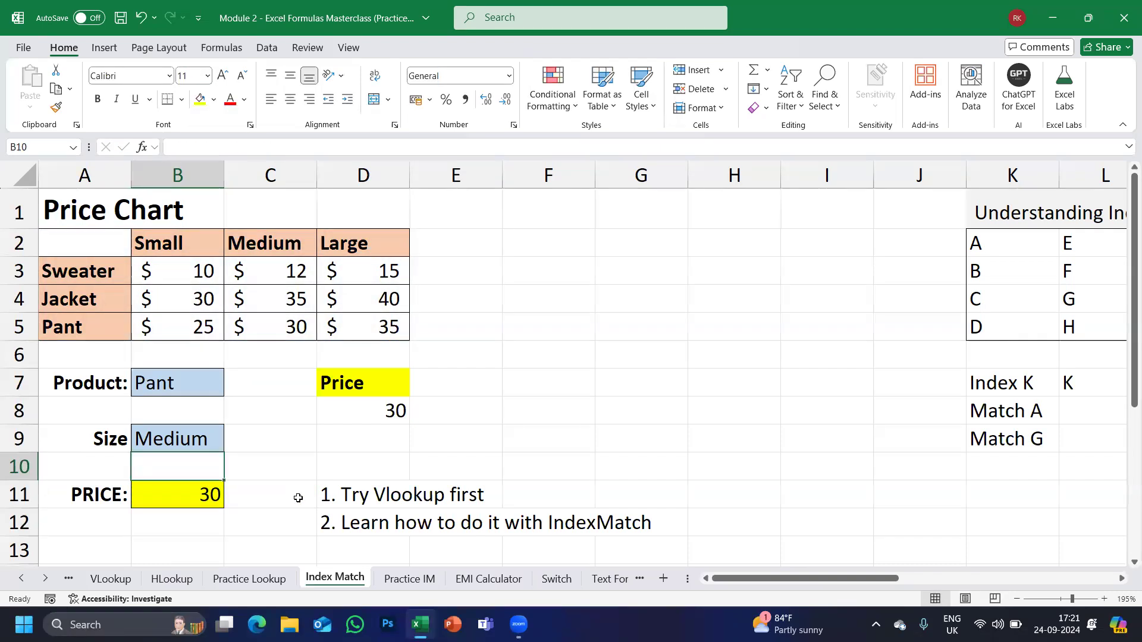
key("Right")
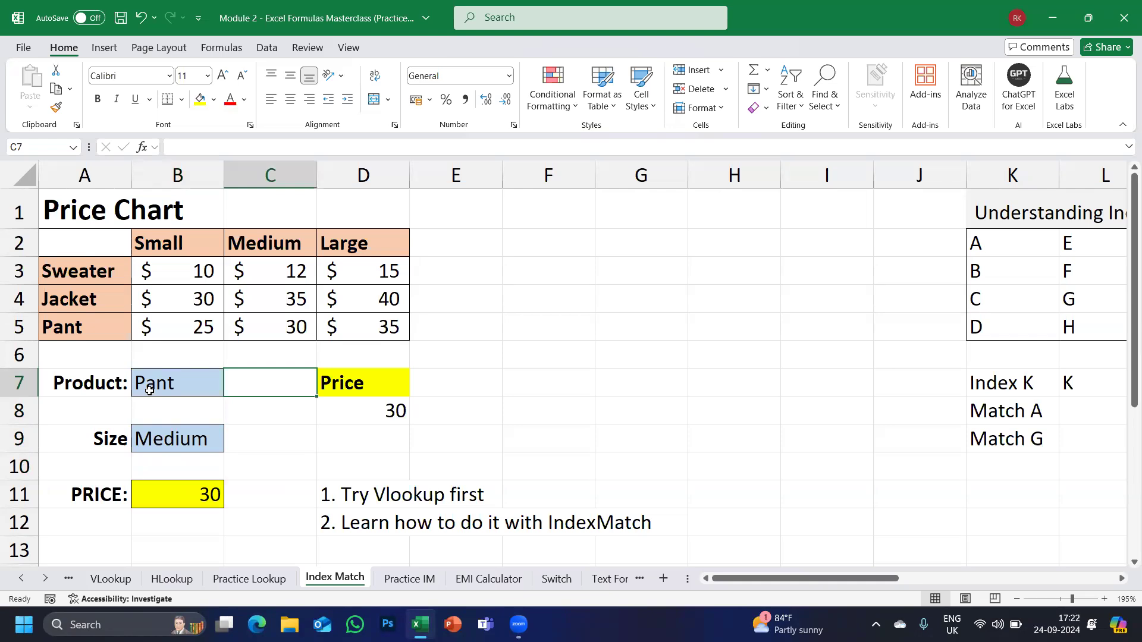
Enter =MATCH(B7,A2:A5,0) in C7, giving 4 for Pant.
type("=MATC")
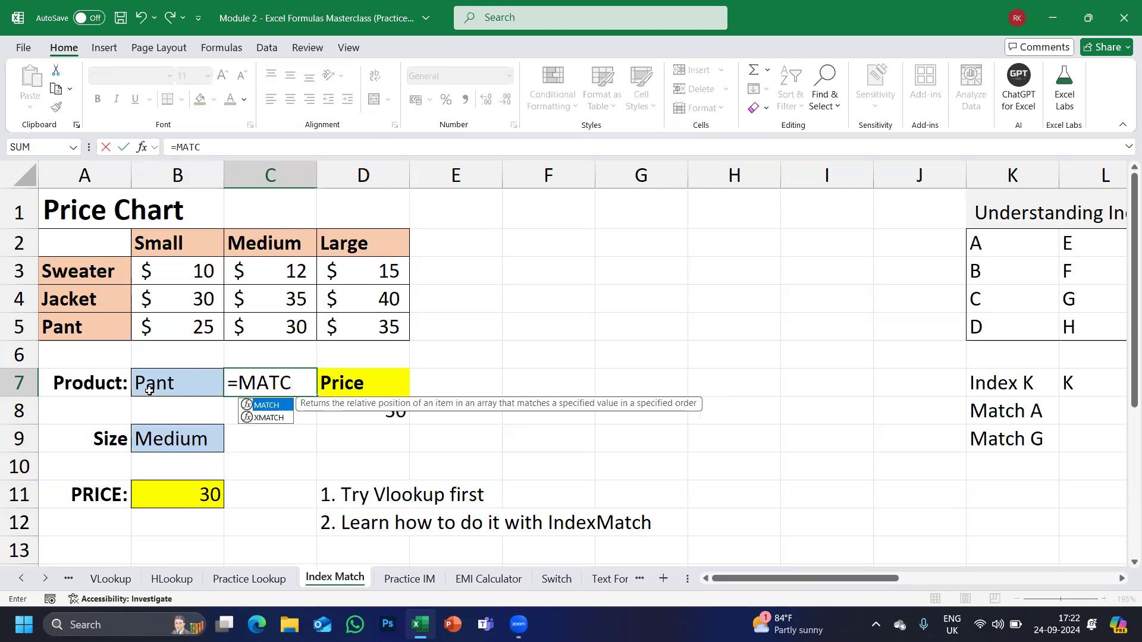
key("Tab")
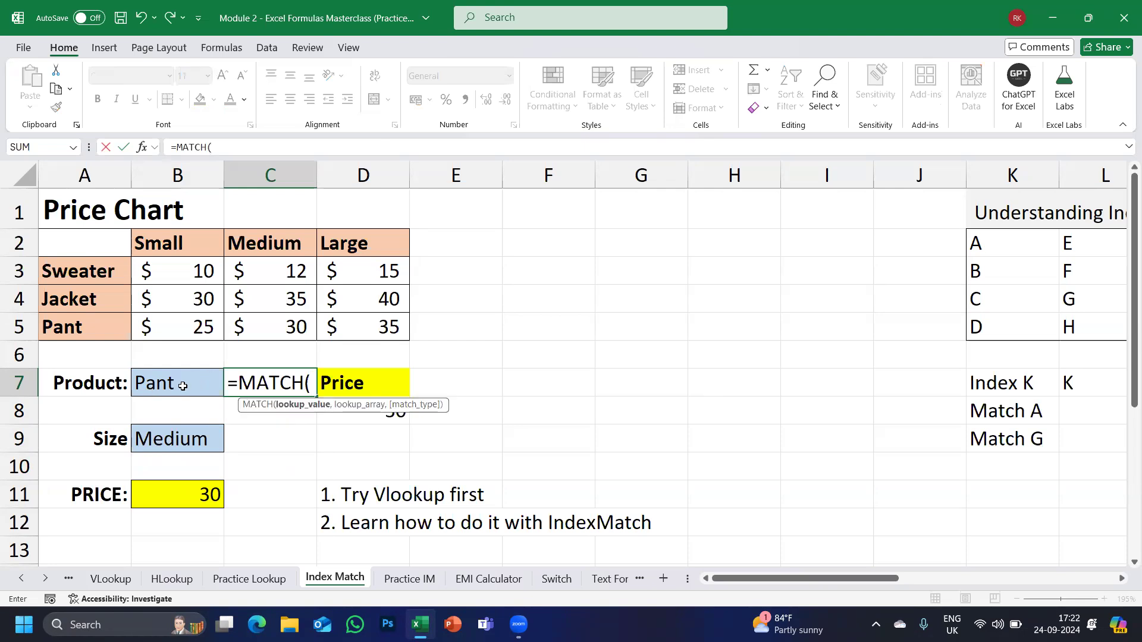
left_click(182, 385)
type(",")
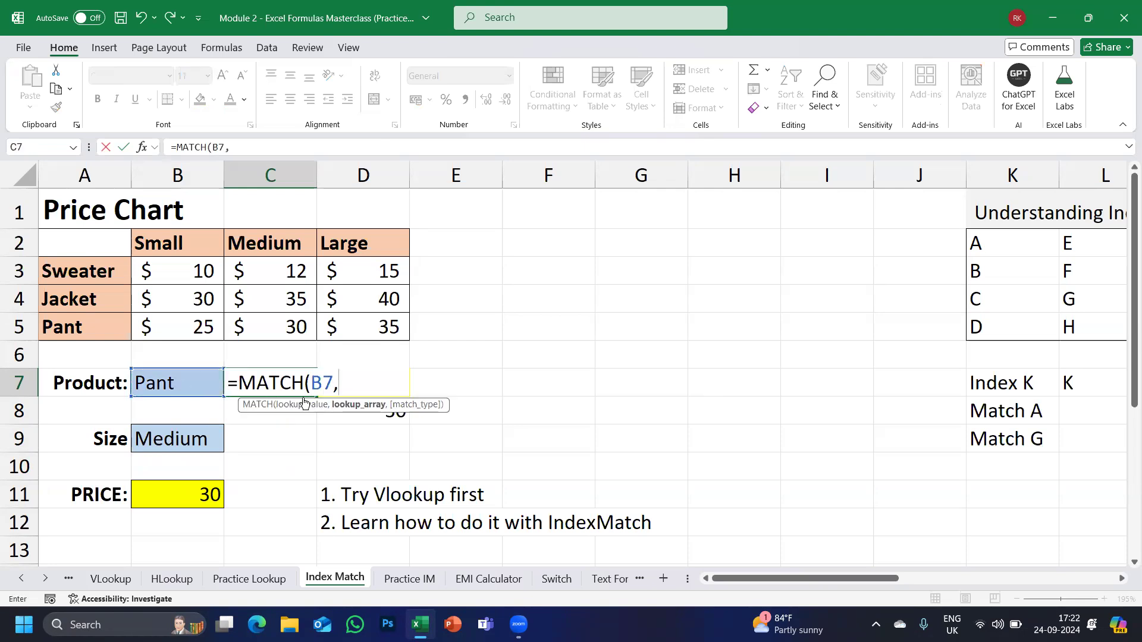
left_click_drag(62, 244, 63, 330)
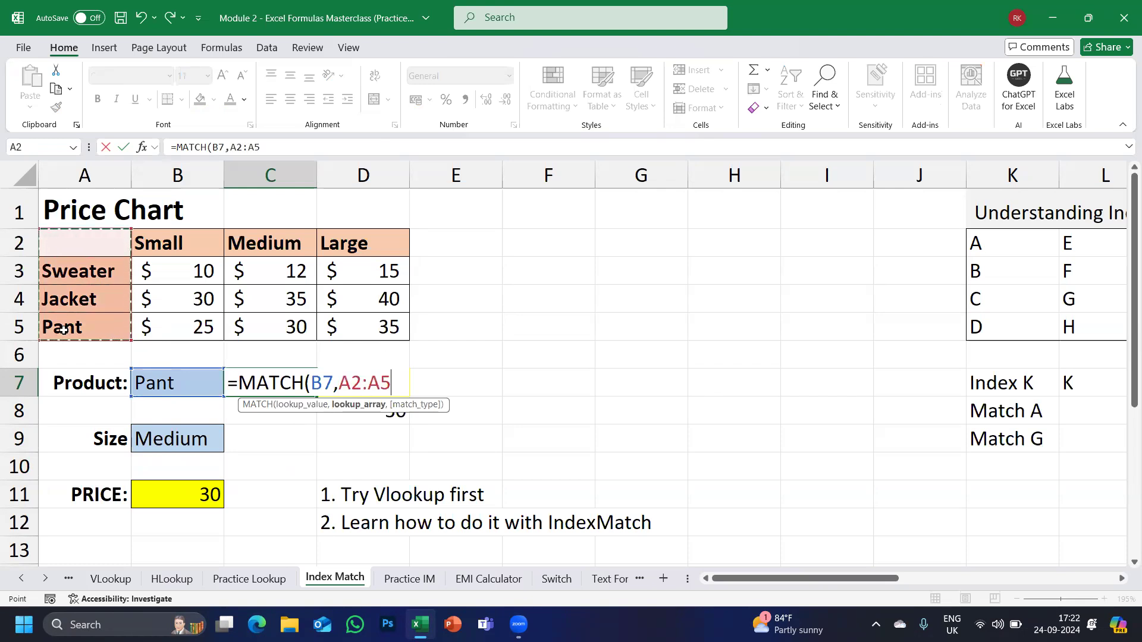
type(",")
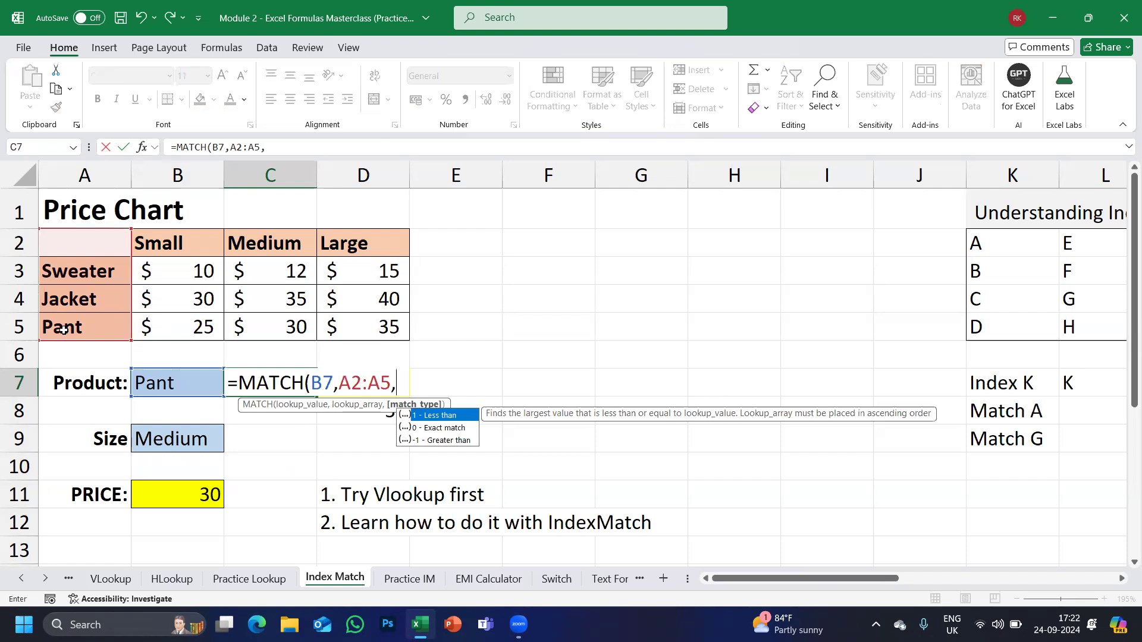
key("Down")
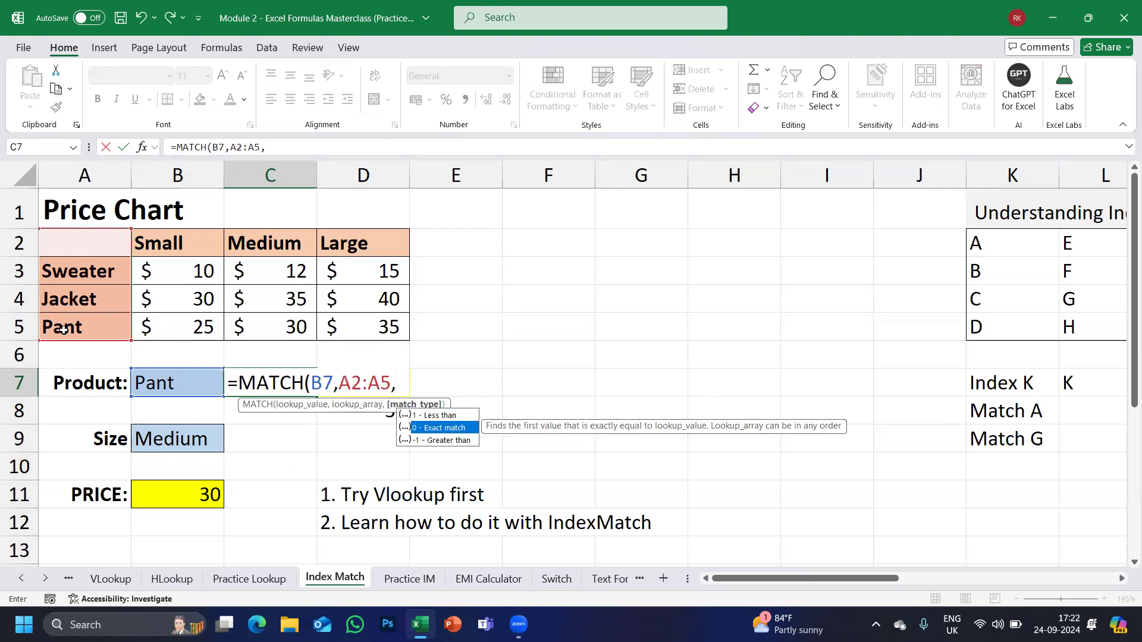
type("0)")
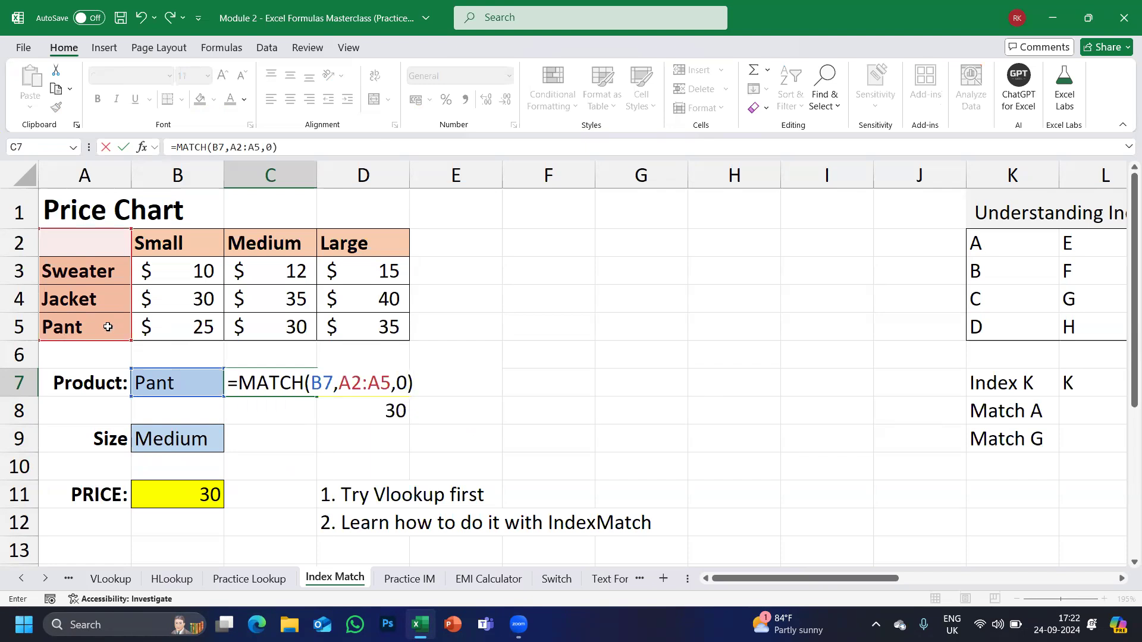
left_click_drag(312, 385, 337, 384)
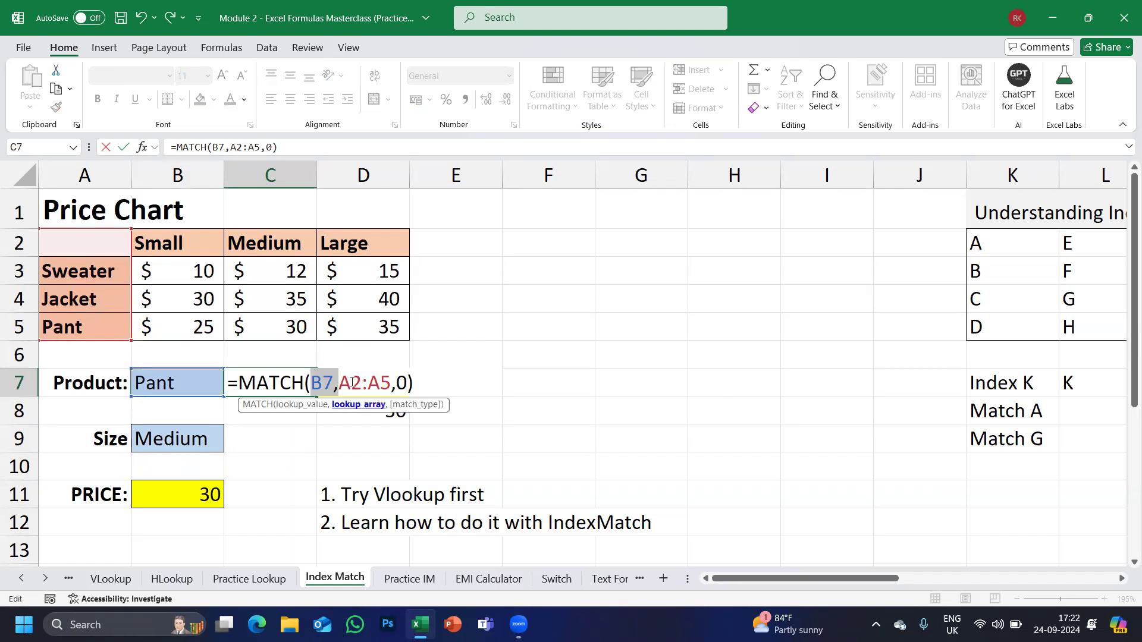
left_click_drag(338, 384, 392, 383)
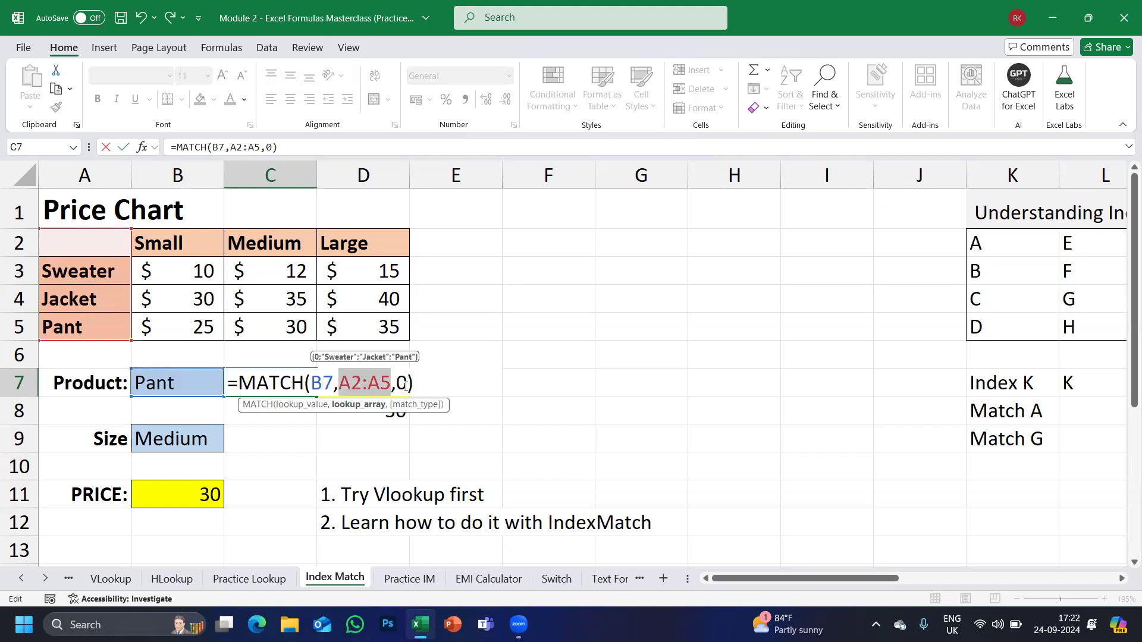
left_click(405, 384)
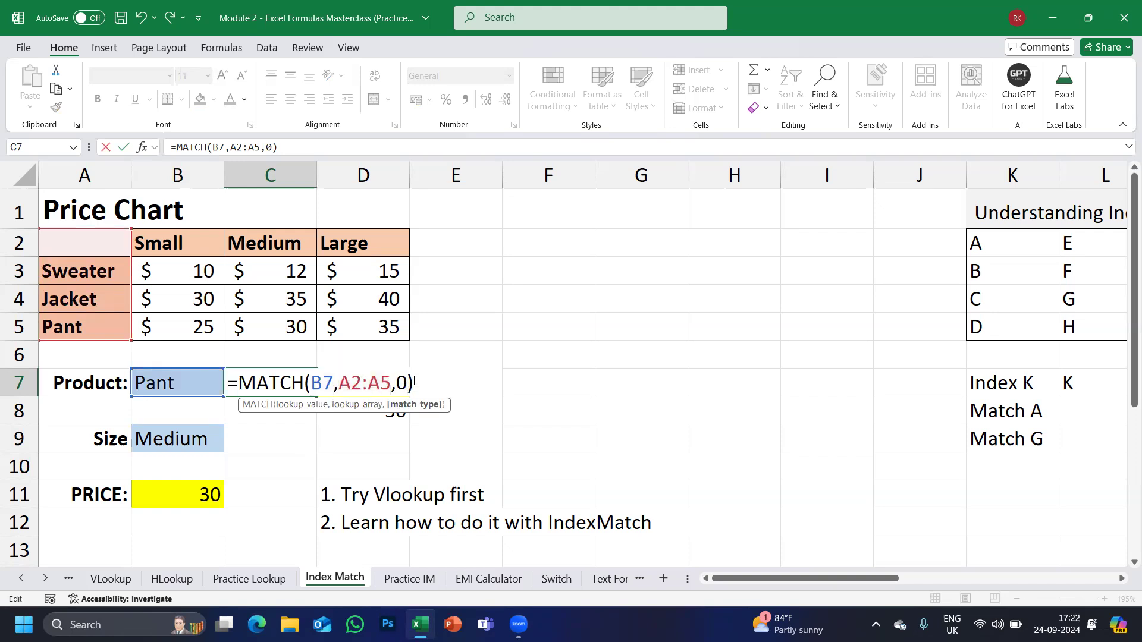
left_click(414, 381)
key("Return")
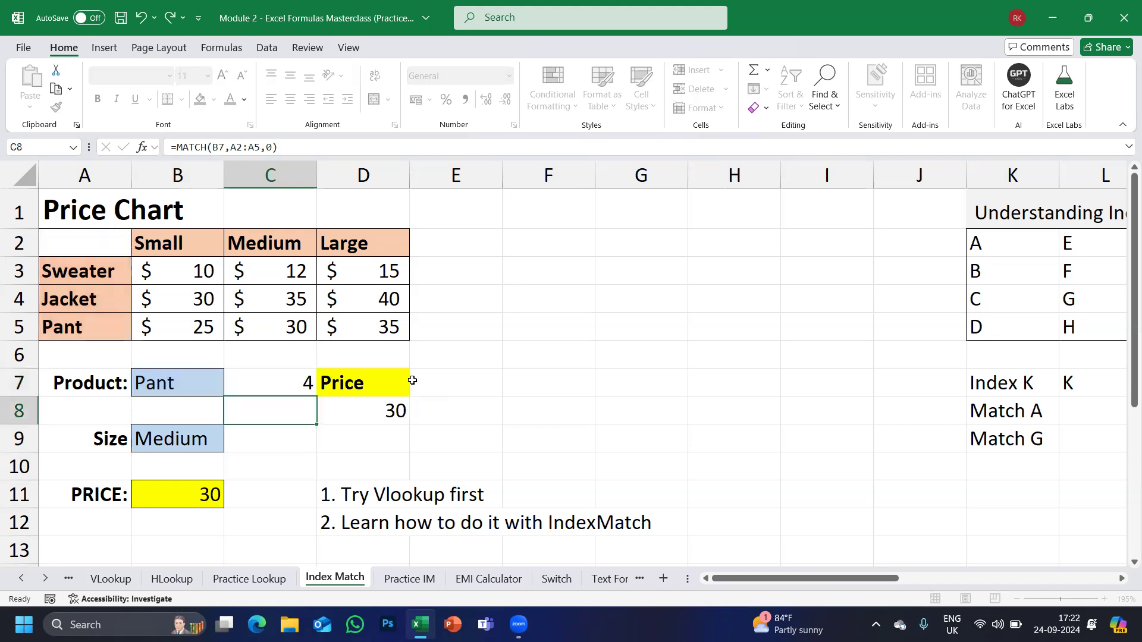
left_click(296, 380)
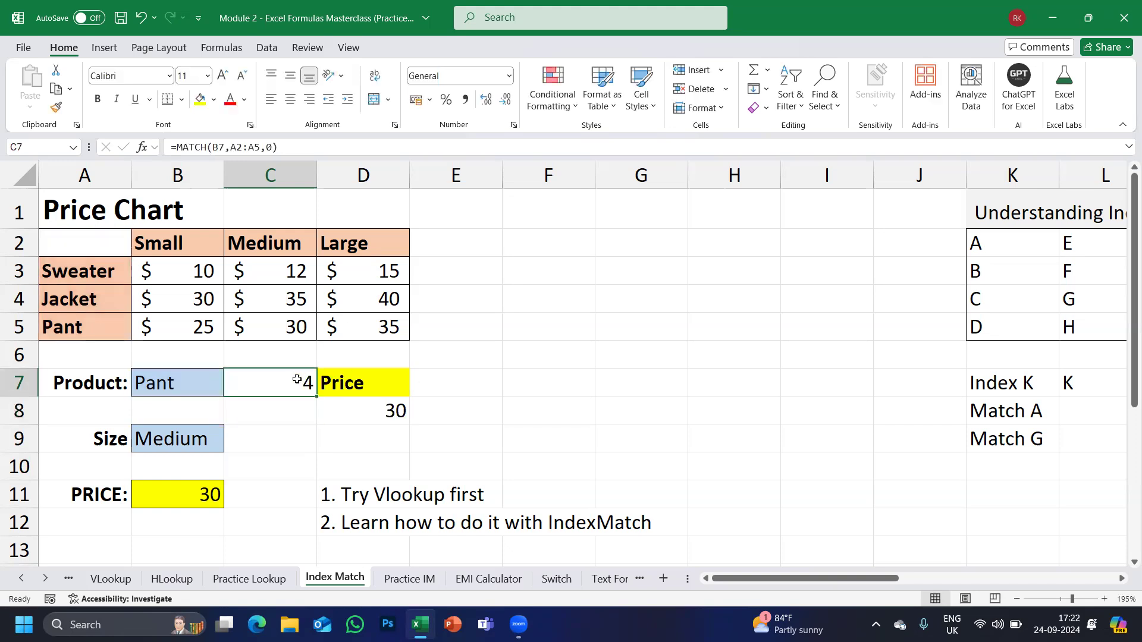
left_click(157, 381)
left_click(230, 389)
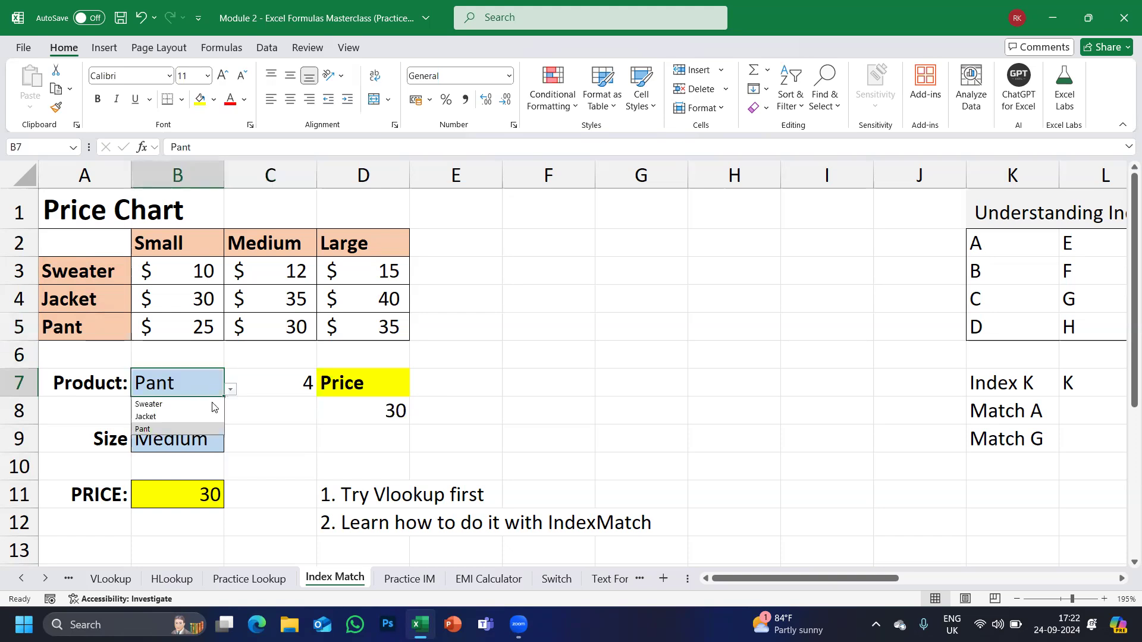
left_click(168, 403)
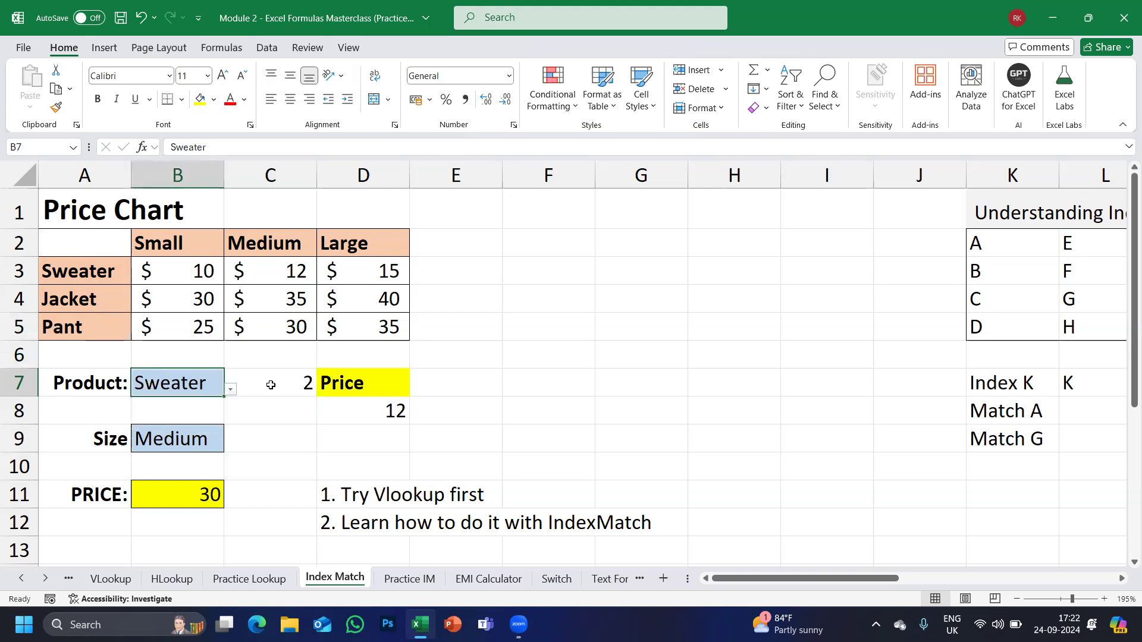
left_click(232, 390)
left_click(184, 417)
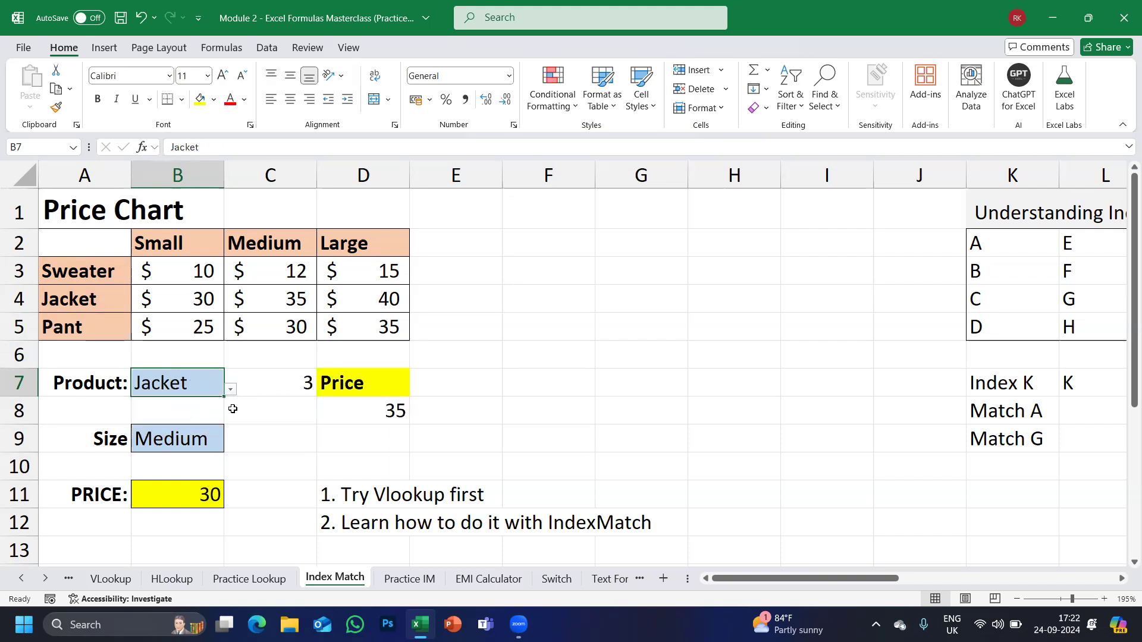
left_click(231, 390)
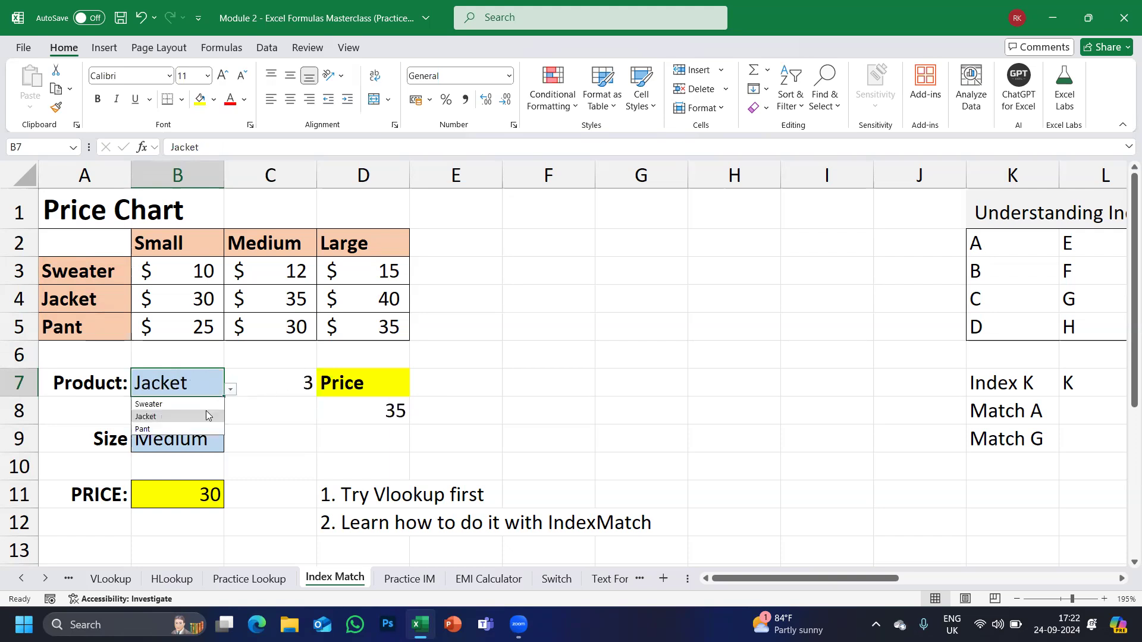
left_click(160, 422)
double_click(271, 383)
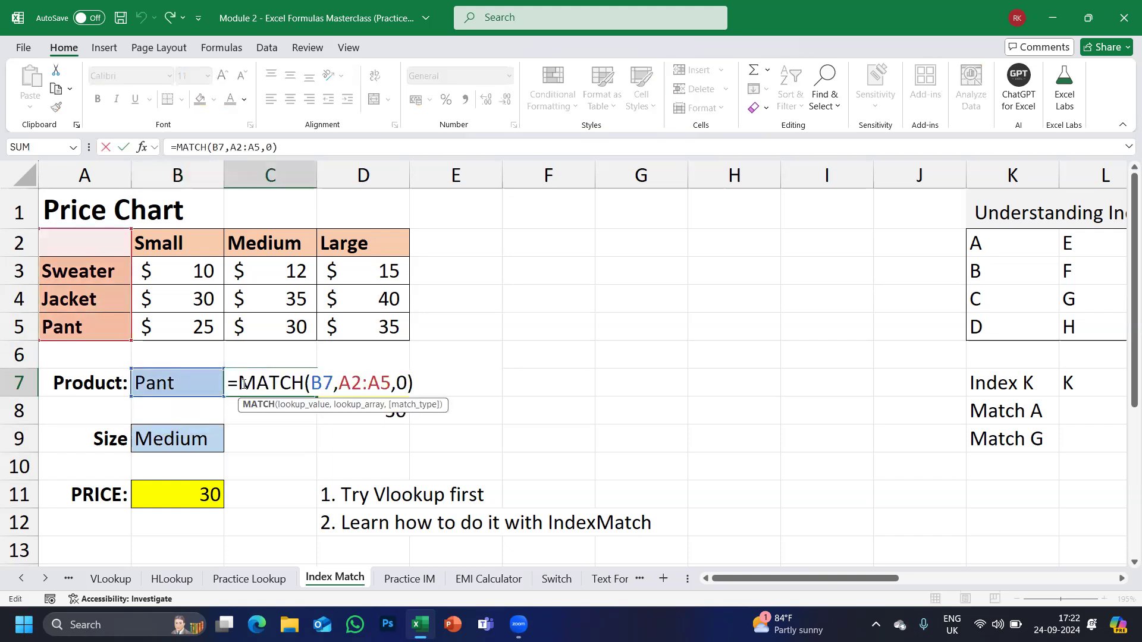
key("Return")
key("Return")
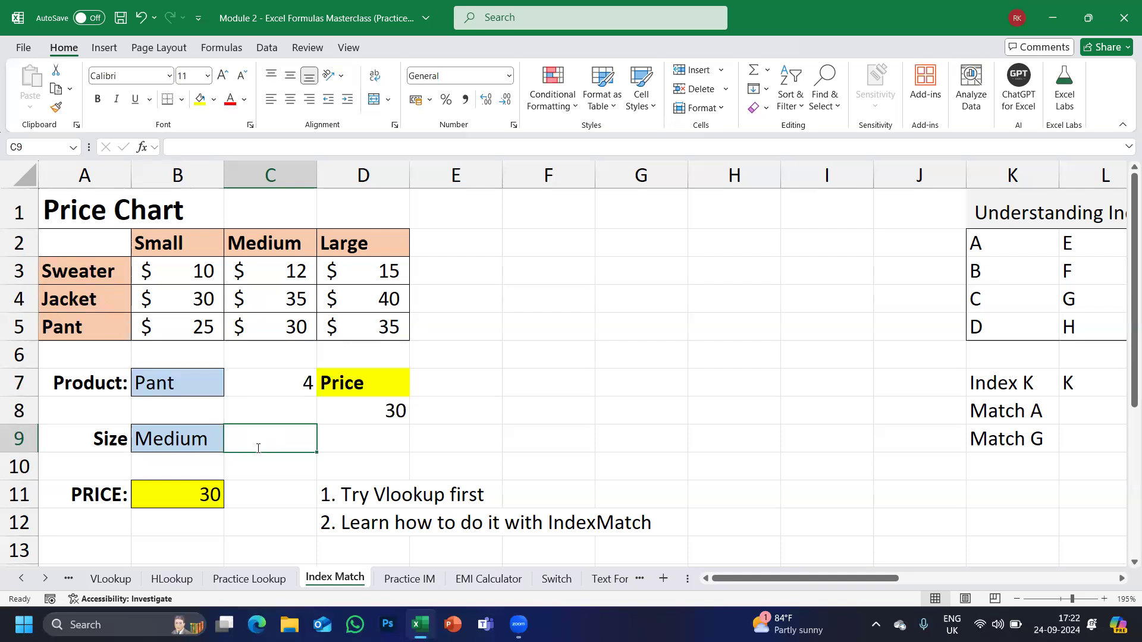
Enter =MATCH(B9,A2:D2,0) in C9 to find the size's column position.
type("=MA")
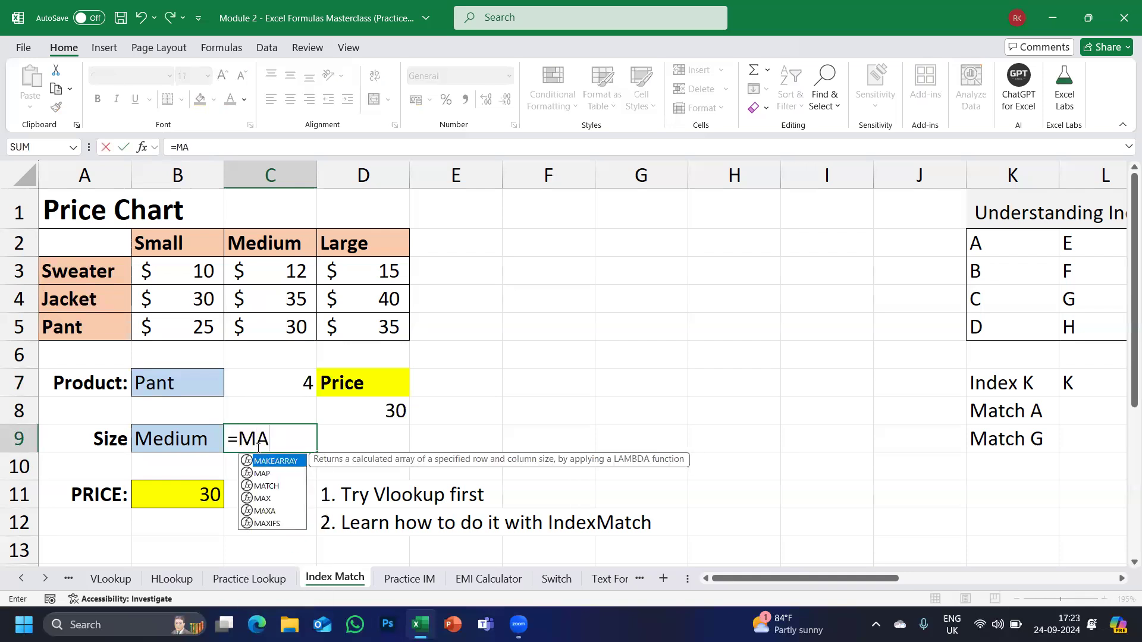
type("TCH(")
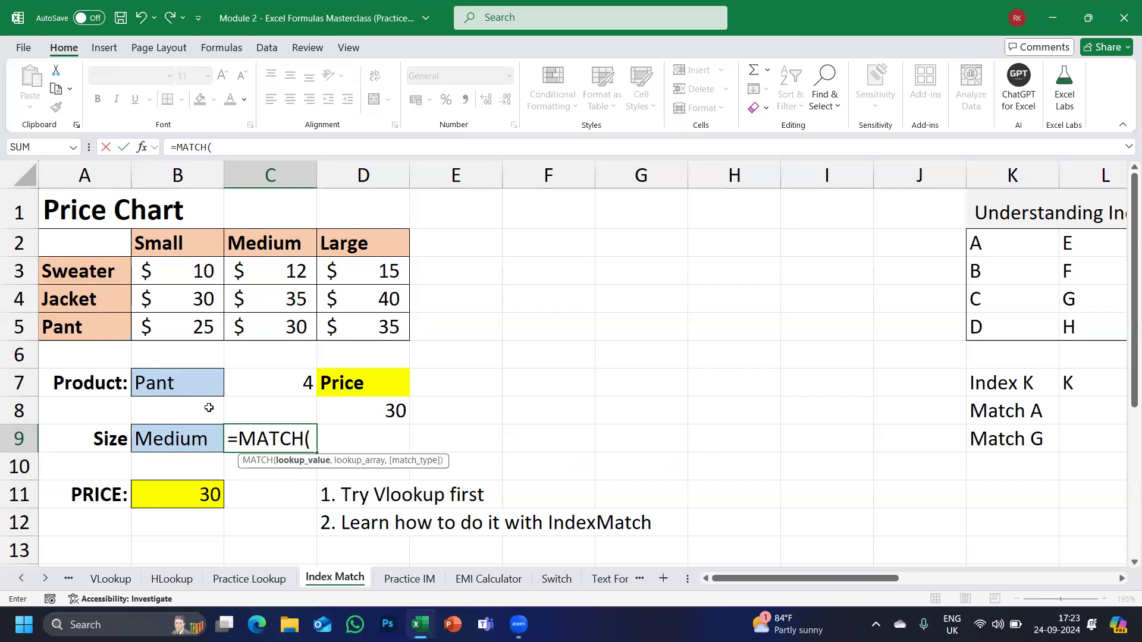
left_click(177, 439)
type(",")
left_click_drag(79, 238, 404, 246)
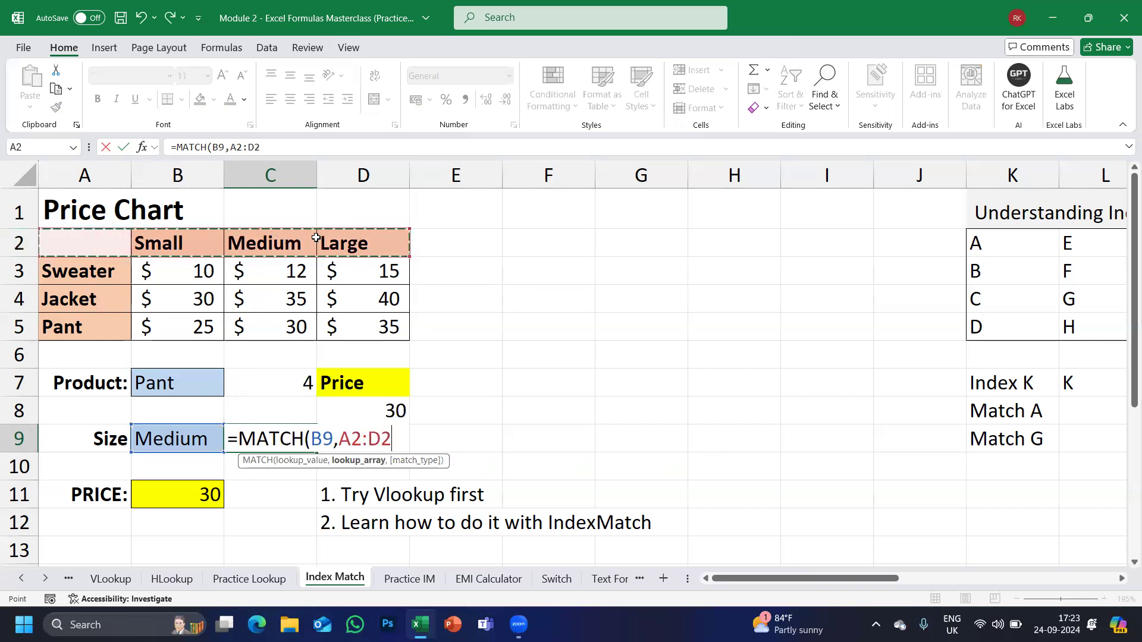
type(",")
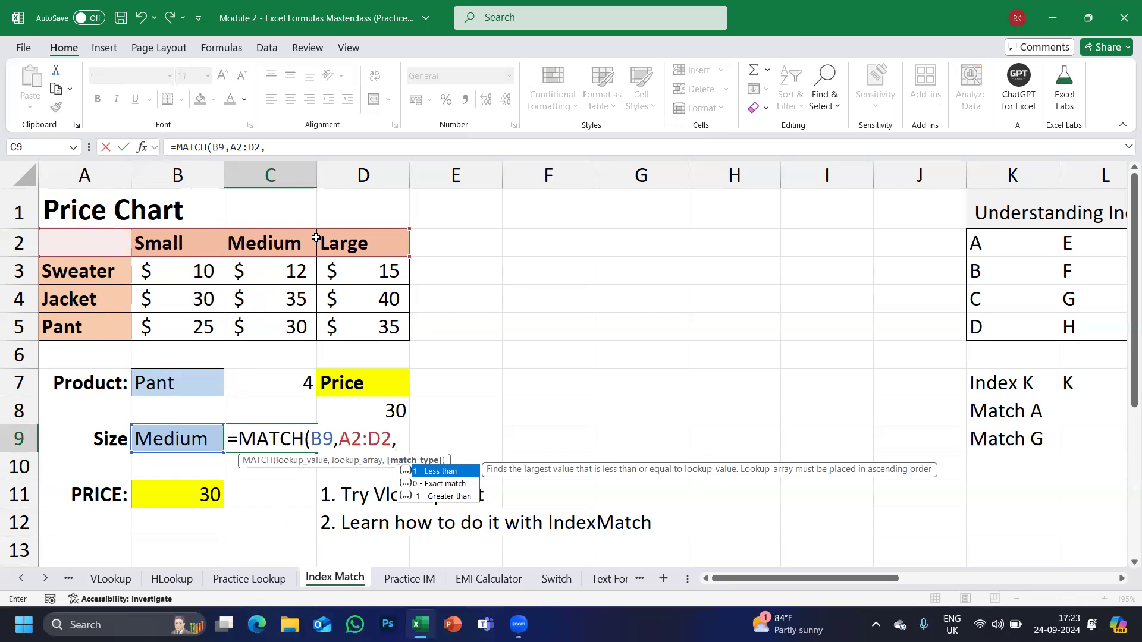
double_click(401, 485)
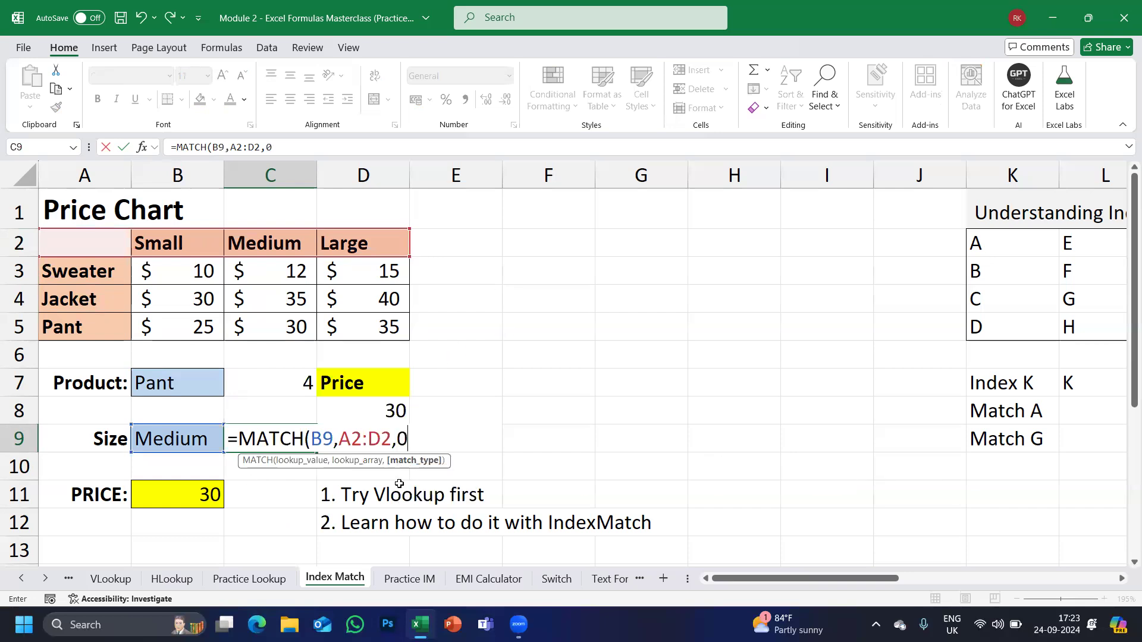
type(")")
key("Return")
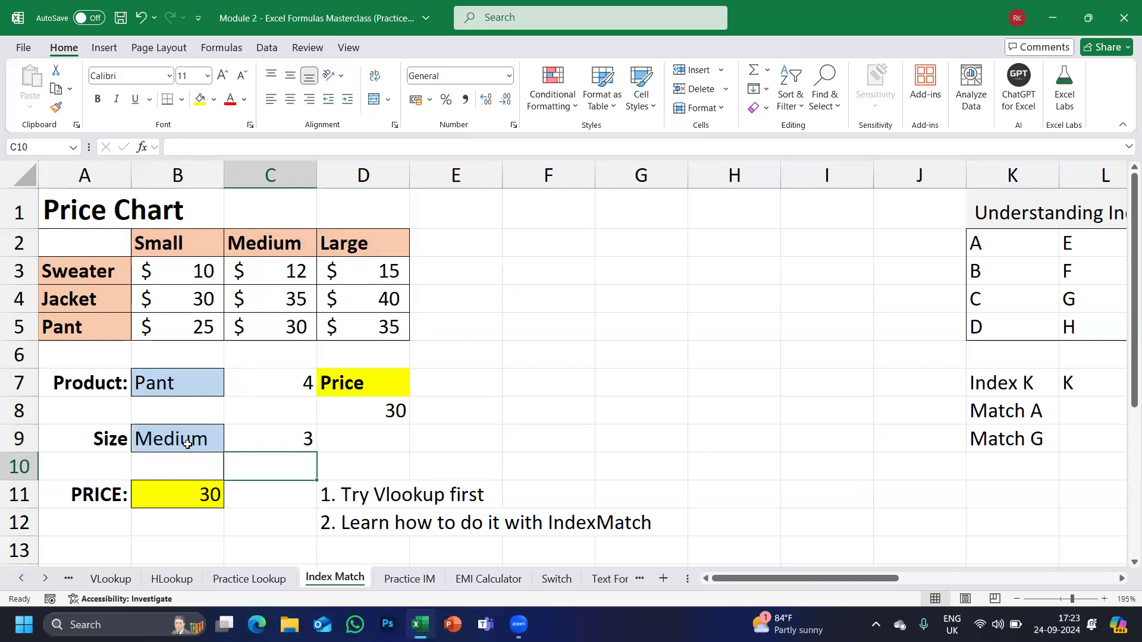
Test Size Small then Large, check C7 and C9, and select B11's hard-coded row 4.
left_click(188, 444)
left_click(230, 446)
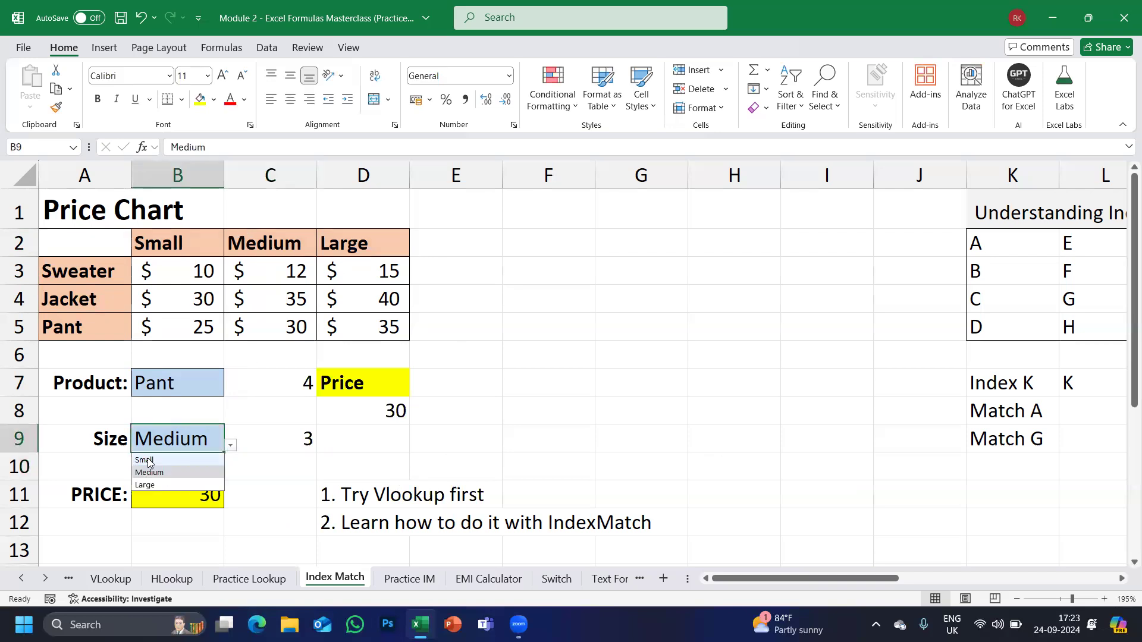
left_click(148, 457)
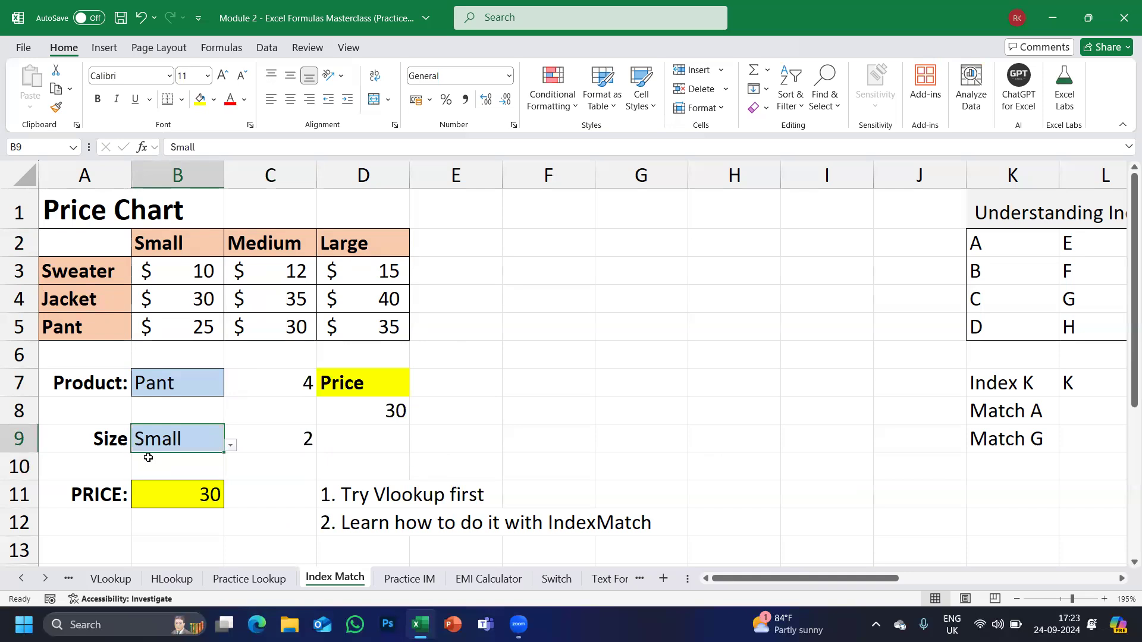
left_click(230, 445)
left_click(152, 484)
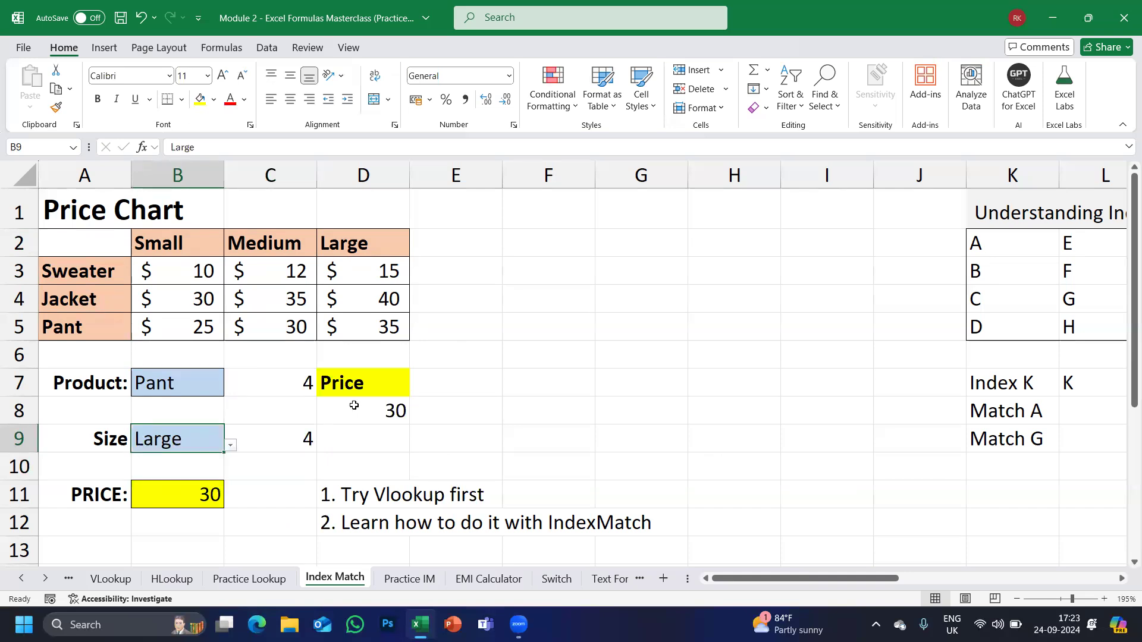
left_click(275, 384)
left_click(275, 436)
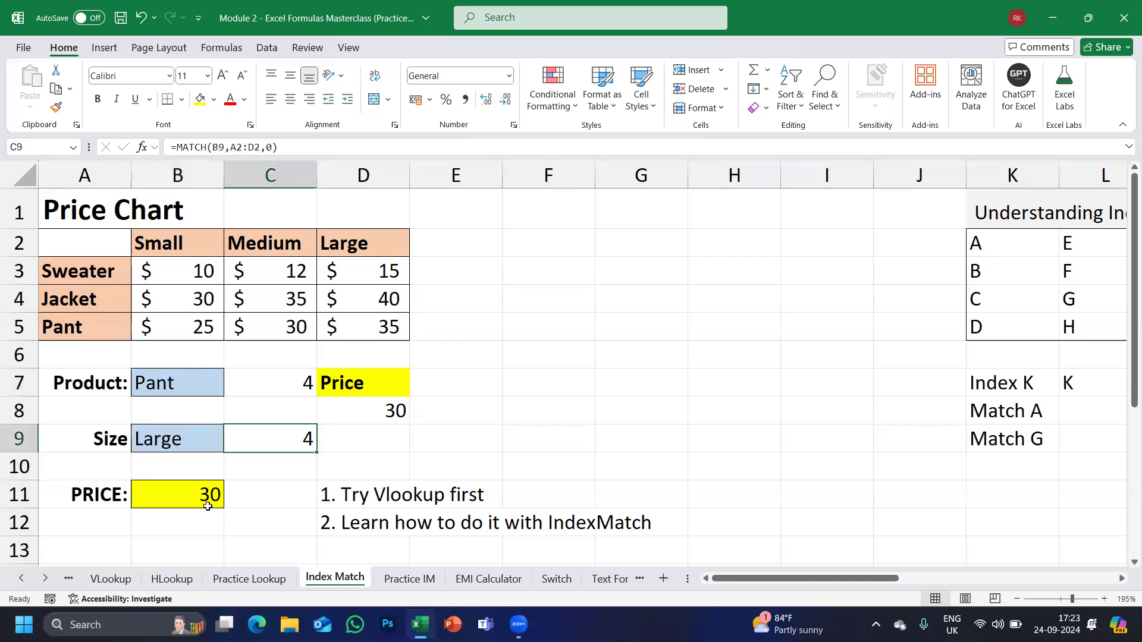
double_click(173, 495)
double_click(271, 495)
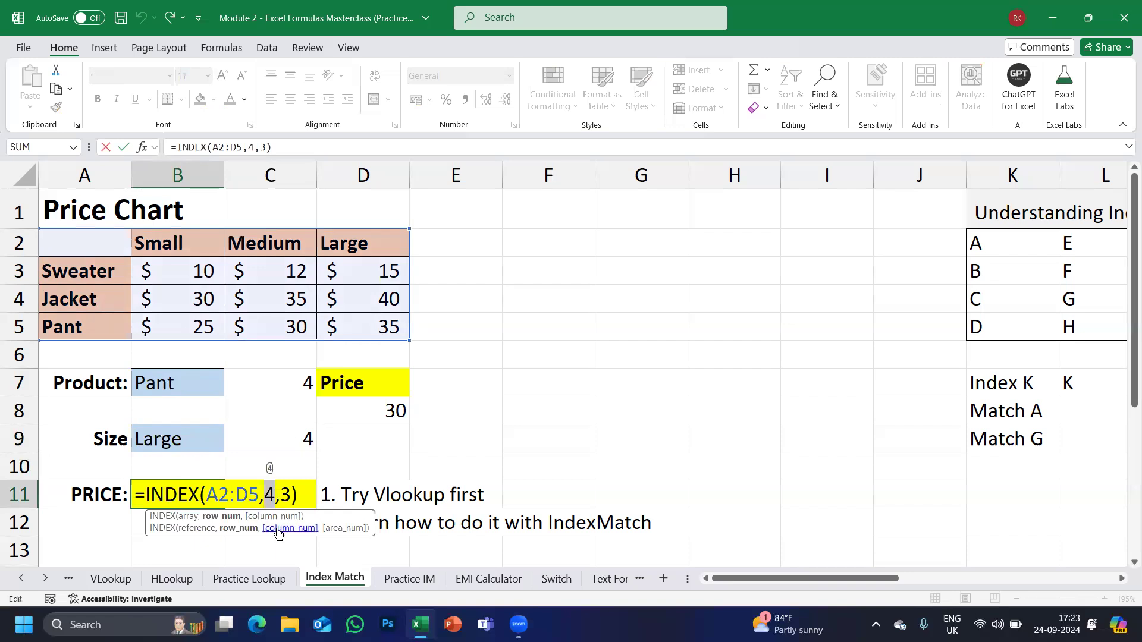
Change B11 to =INDEX(A2:D5,C7,C9), showing 35 for Pant in Large.
left_click(281, 382)
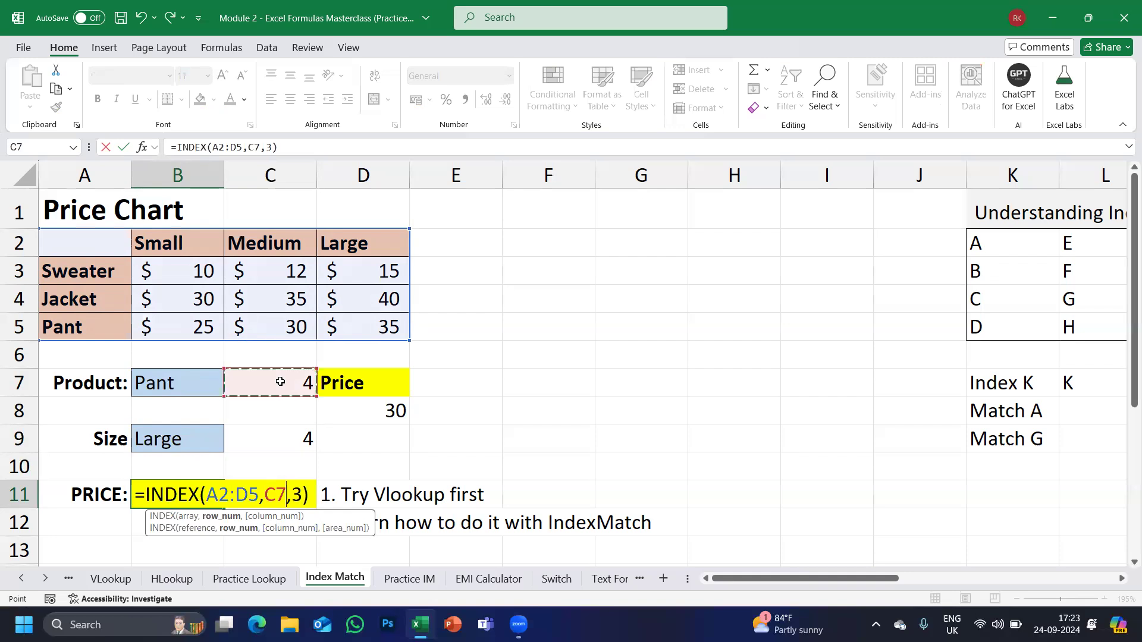
left_click(304, 493)
key("BackSpace")
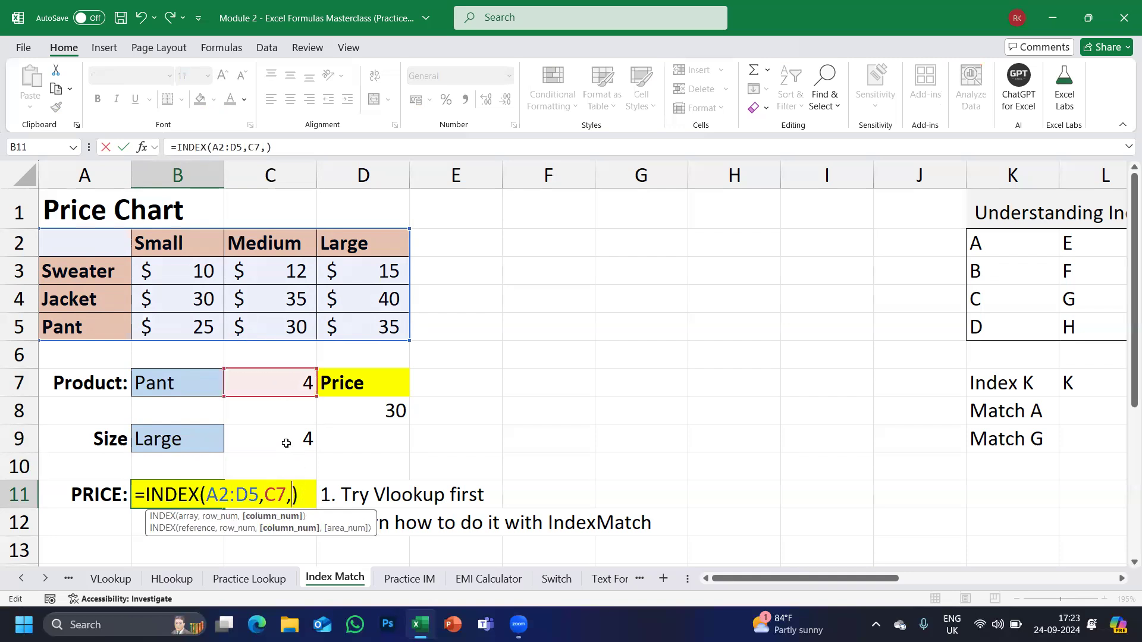
left_click(286, 441)
key("Return")
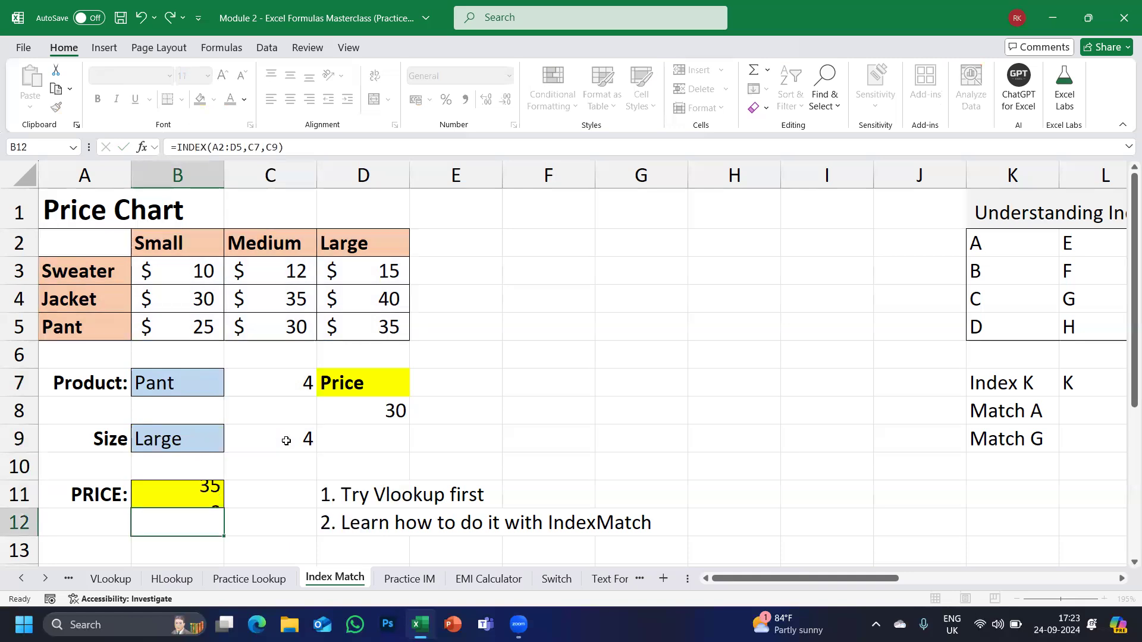
left_click(157, 502)
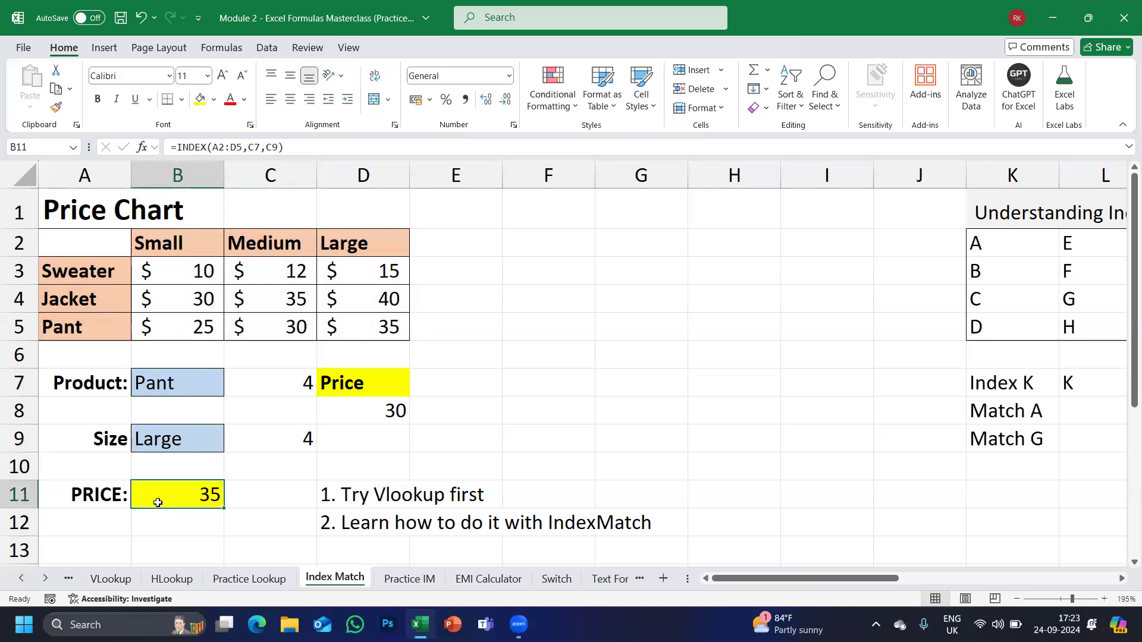
Check the Pant row's Large price of 35 in D5 of the price table.
left_click(45, 336)
left_click(359, 324)
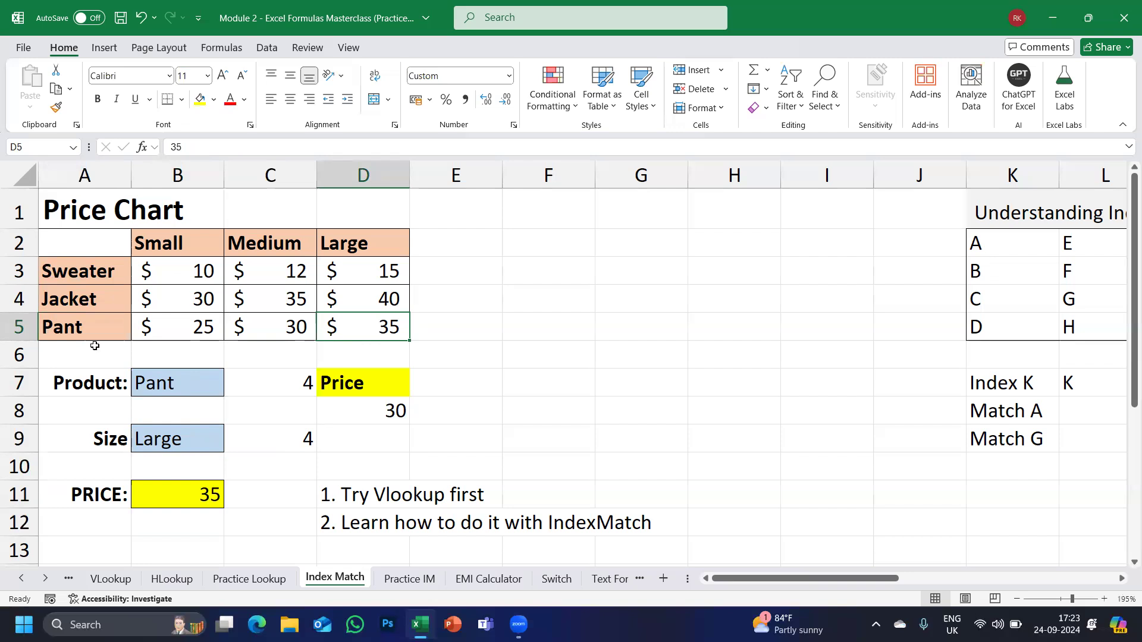
left_click(70, 331)
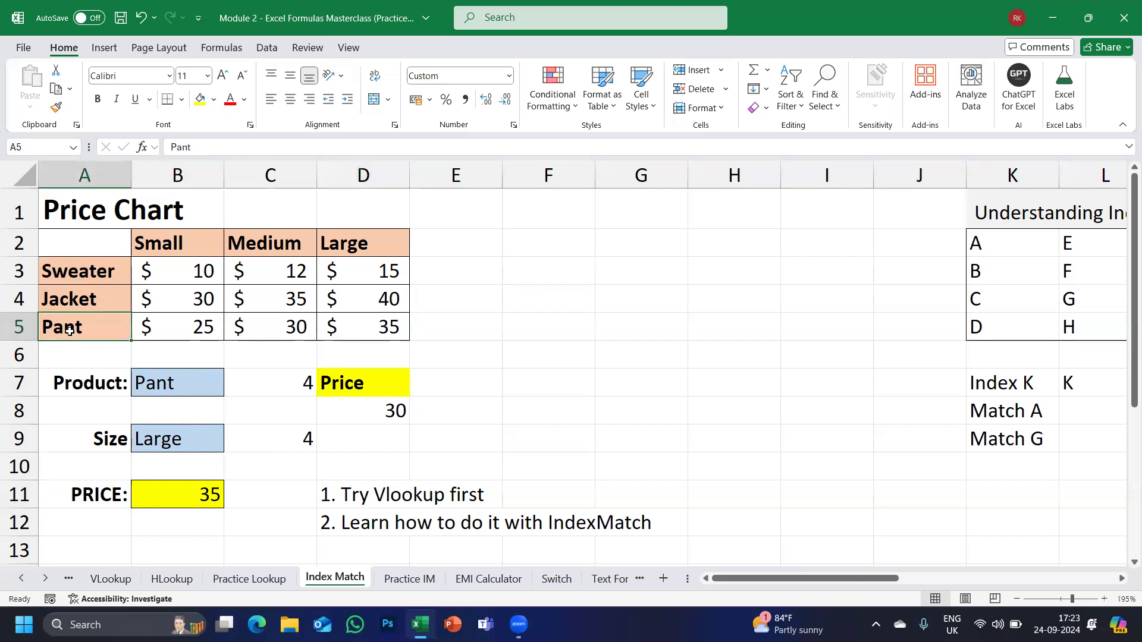
left_click(376, 335)
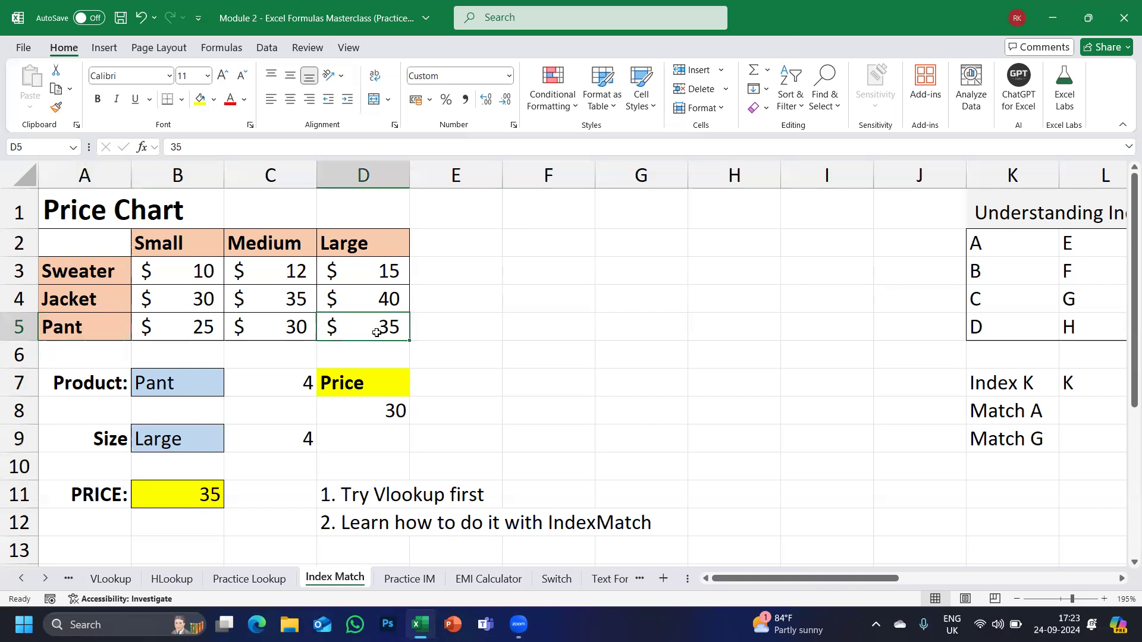
Set Product B7 to Jacket and Size B9 to Small, then review B11's price and C9's MATCH.
left_click(189, 387)
left_click(231, 390)
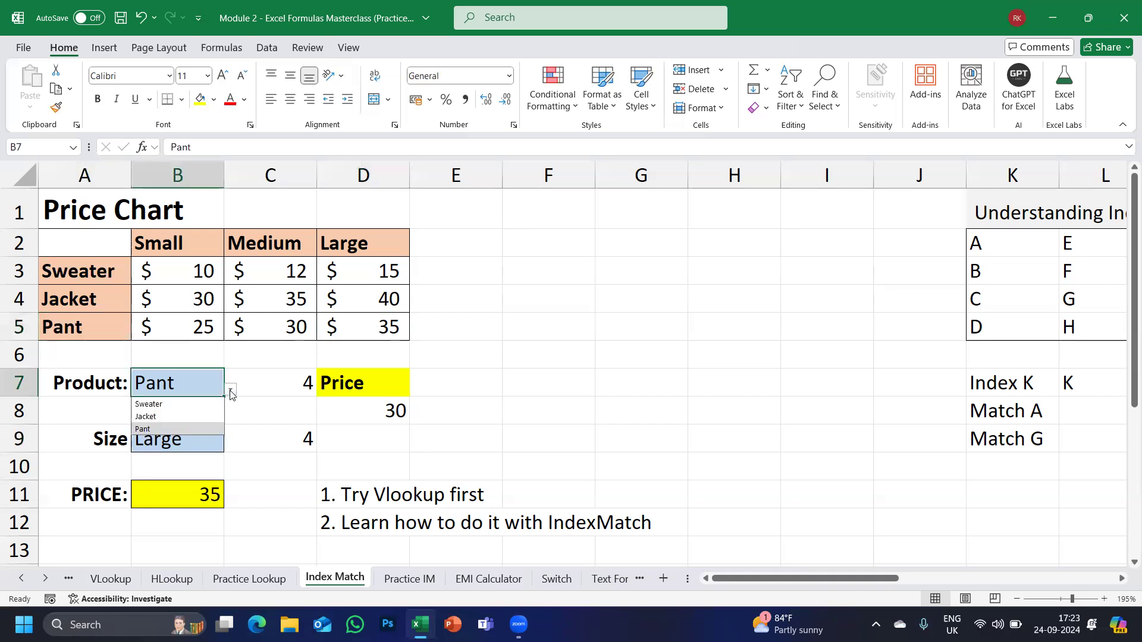
left_click(154, 415)
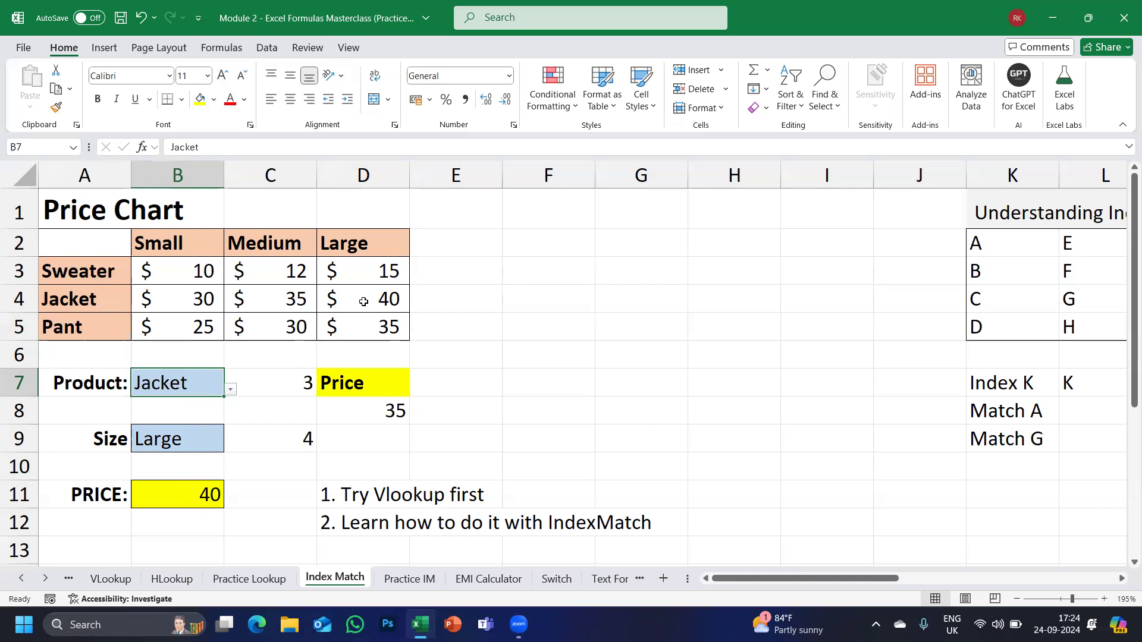
left_click(211, 438)
left_click(230, 445)
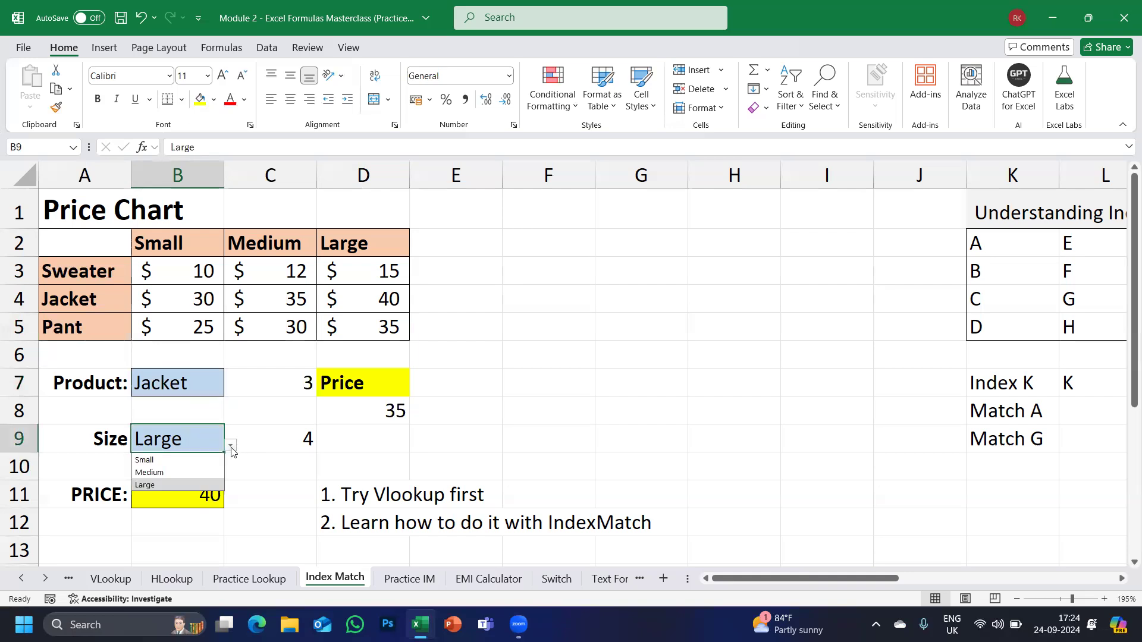
left_click(159, 460)
left_click(183, 500)
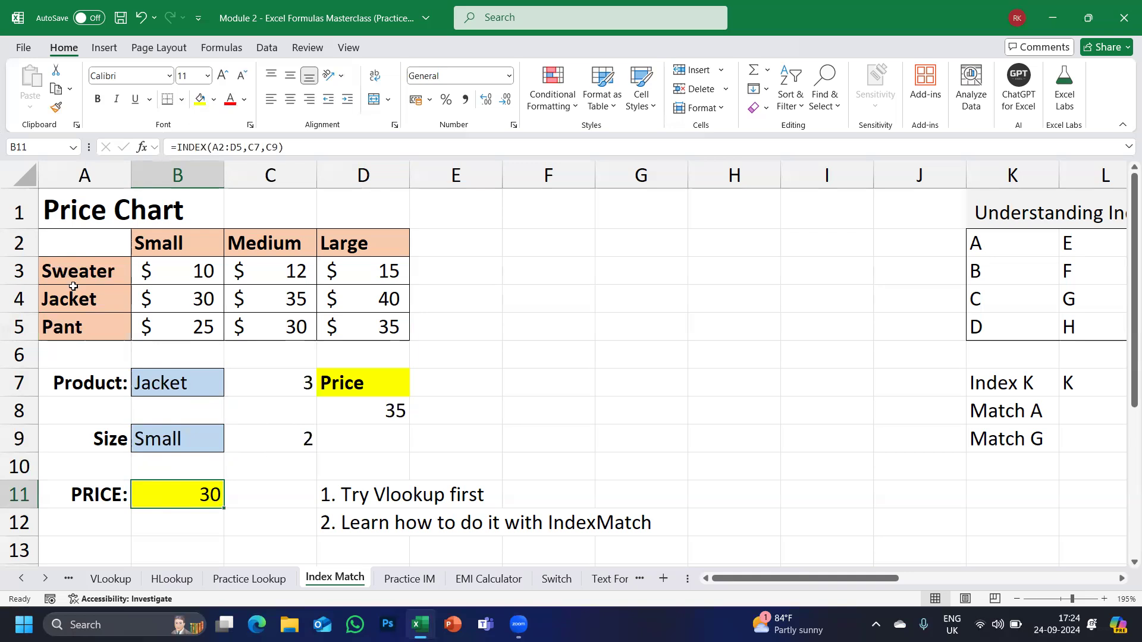
left_click(271, 443)
Copy the MATCH(B7,A2:A5,0) text from C7's formula after inspecting B11's C7 and C9 references.
double_click(178, 499)
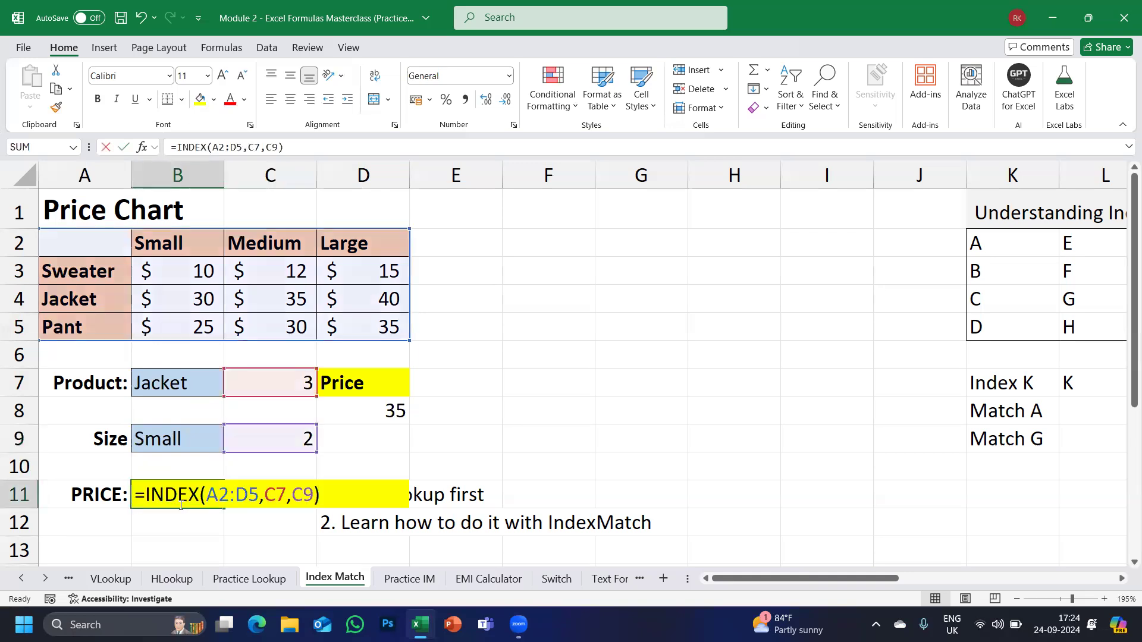
left_click_drag(265, 495, 309, 495)
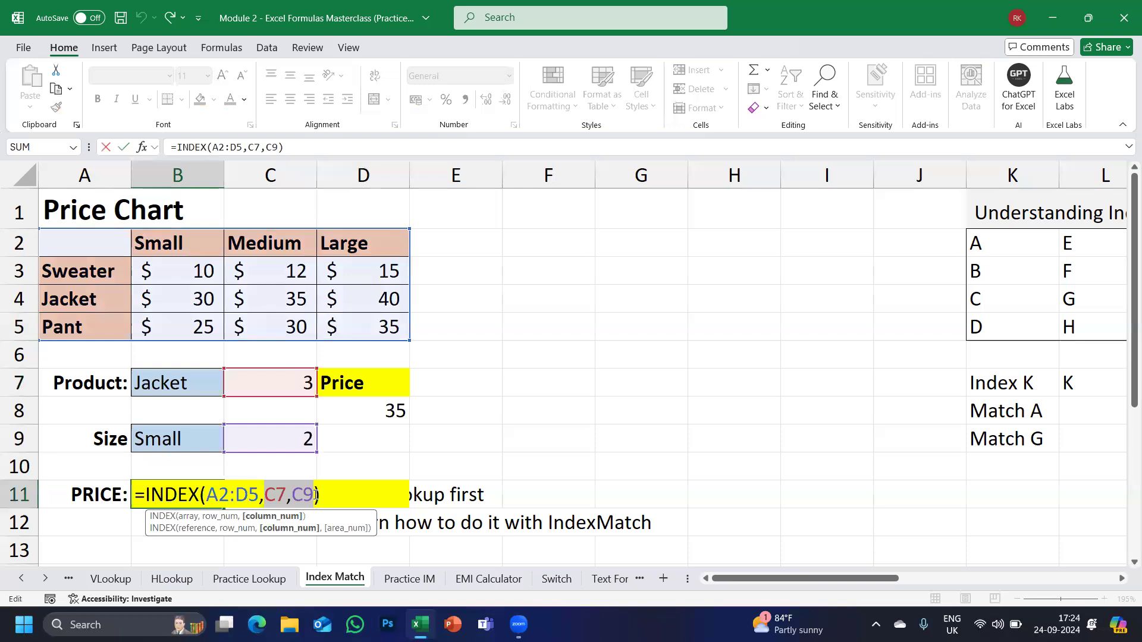
key("Escape")
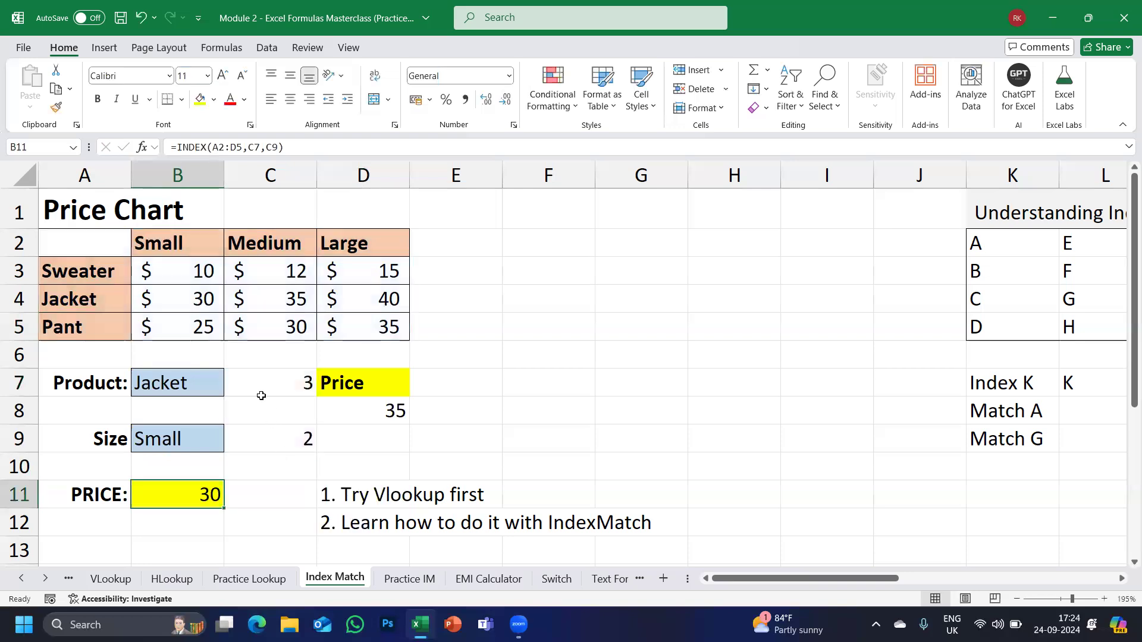
left_click(261, 396)
left_click(261, 384)
double_click(250, 381)
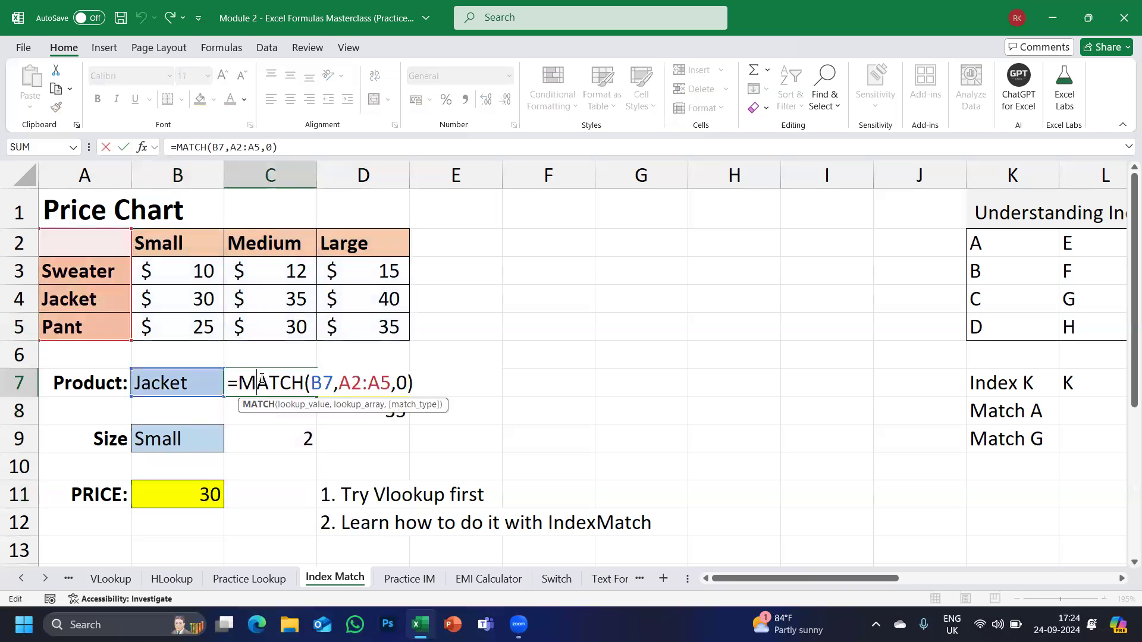
left_click_drag(240, 380, 424, 389)
key("ctrl+c")
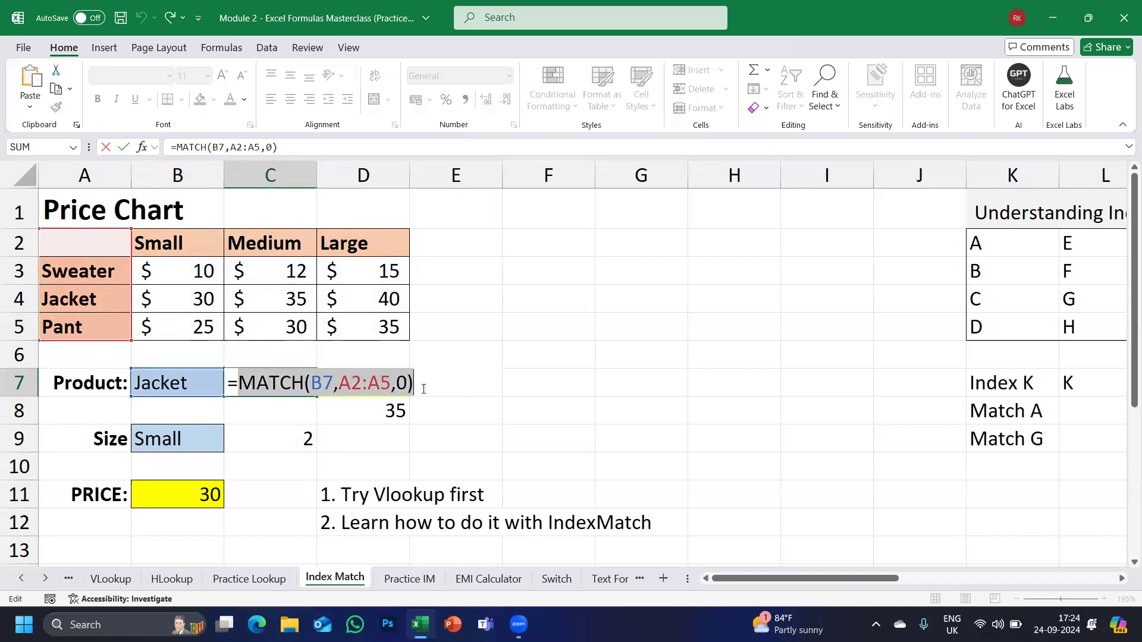
key("Escape")
Replace C7 in B11's INDEX formula with the pasted MATCH(B7,A2:A5,0) and commit it.
left_click(187, 495)
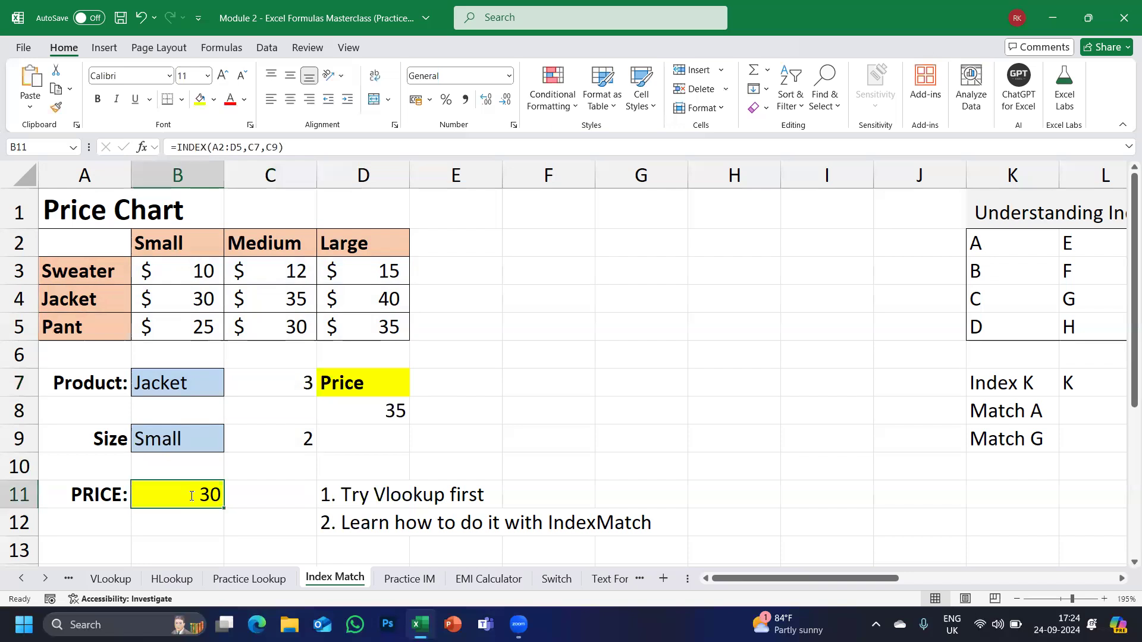
double_click(188, 496)
left_click_drag(294, 495, 265, 496)
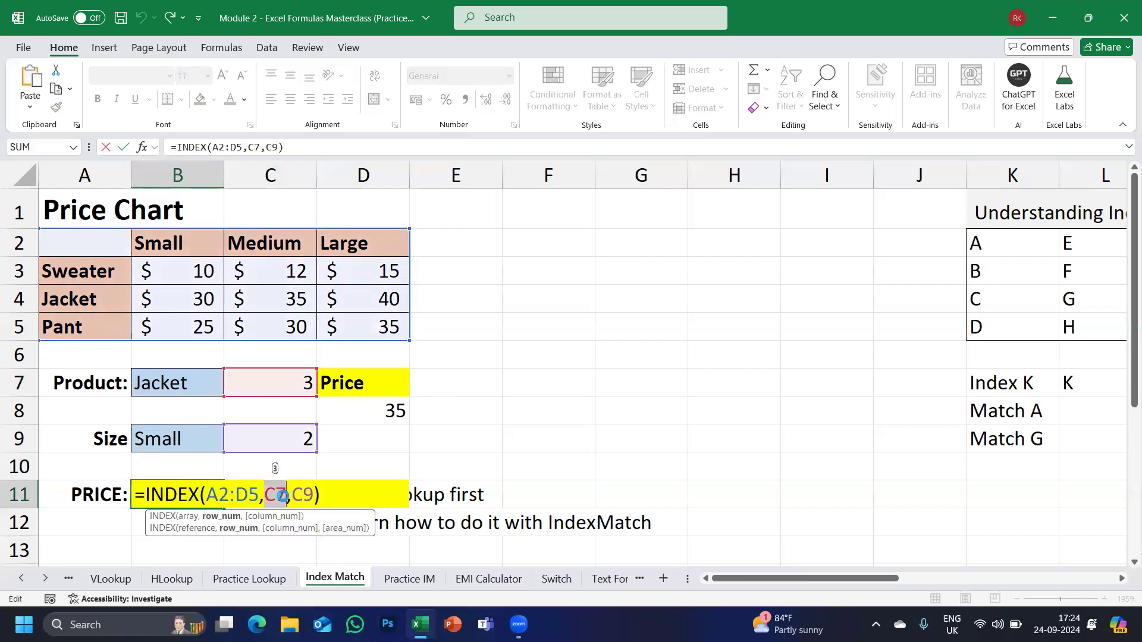
key("ctrl+v")
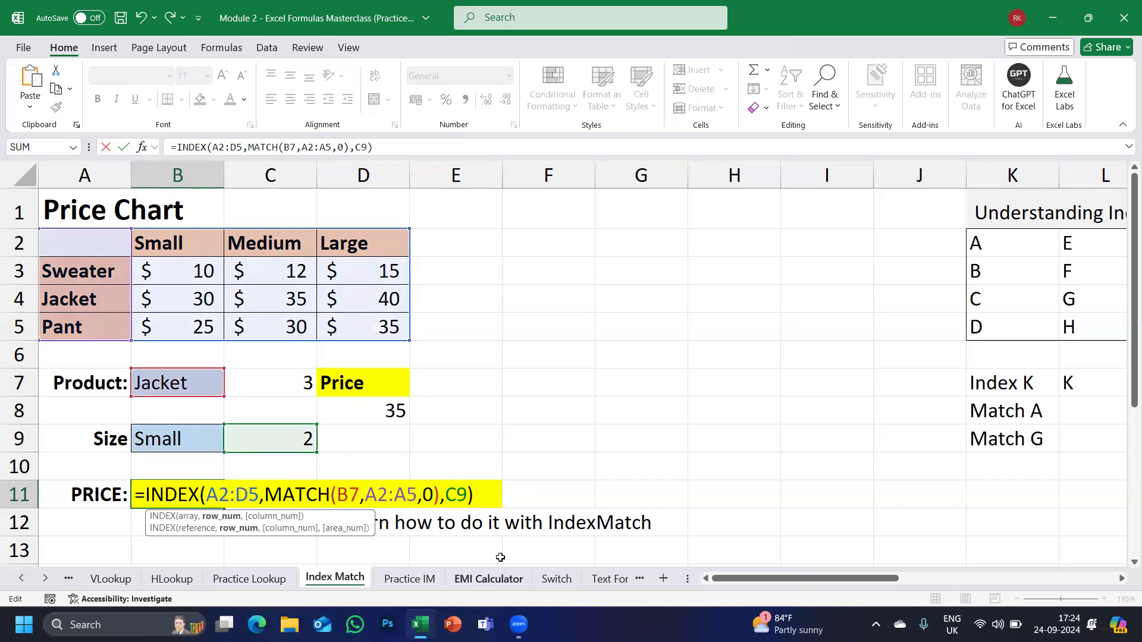
left_click_drag(446, 496, 469, 498)
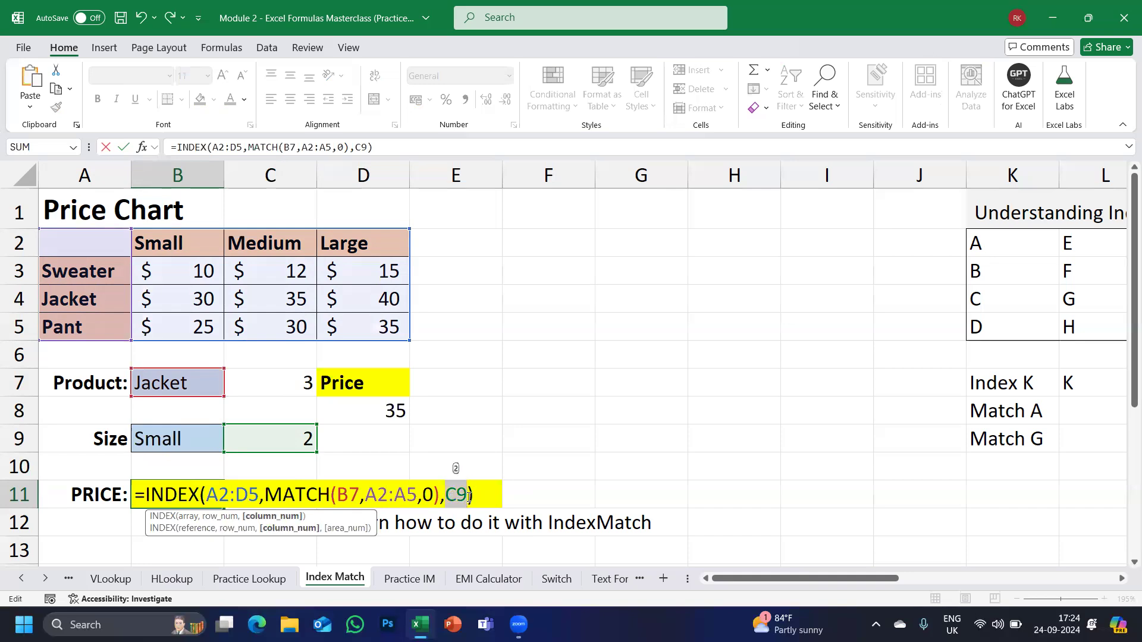
key("Return")
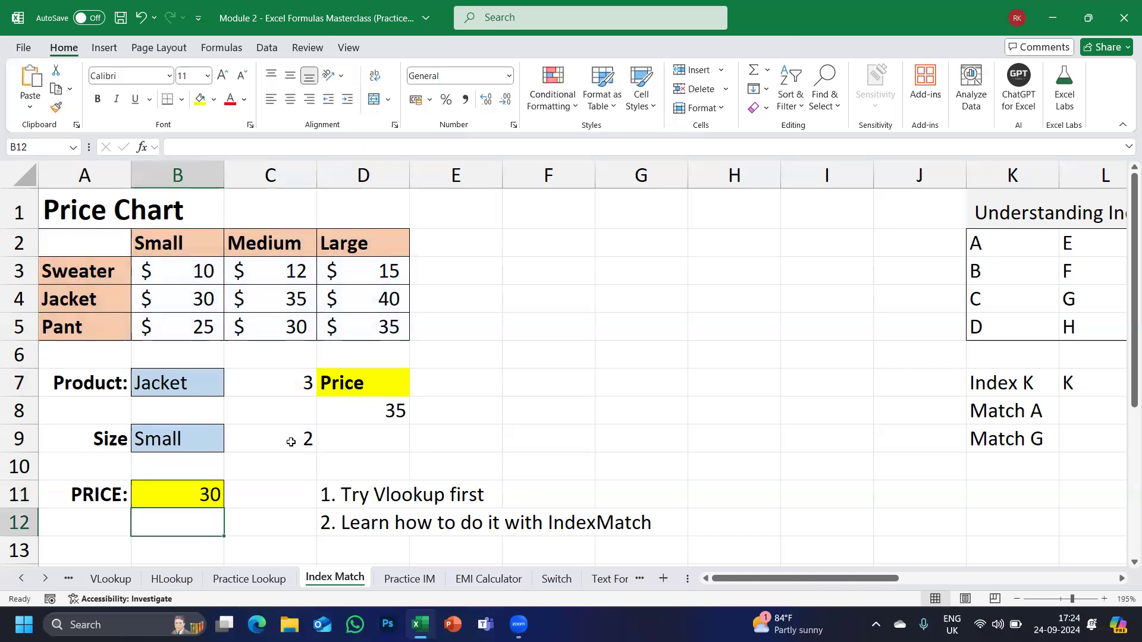
Copy the MATCH(B9,A2:D2,0) text from C9's formula, leaving C9 unchanged.
double_click(291, 441)
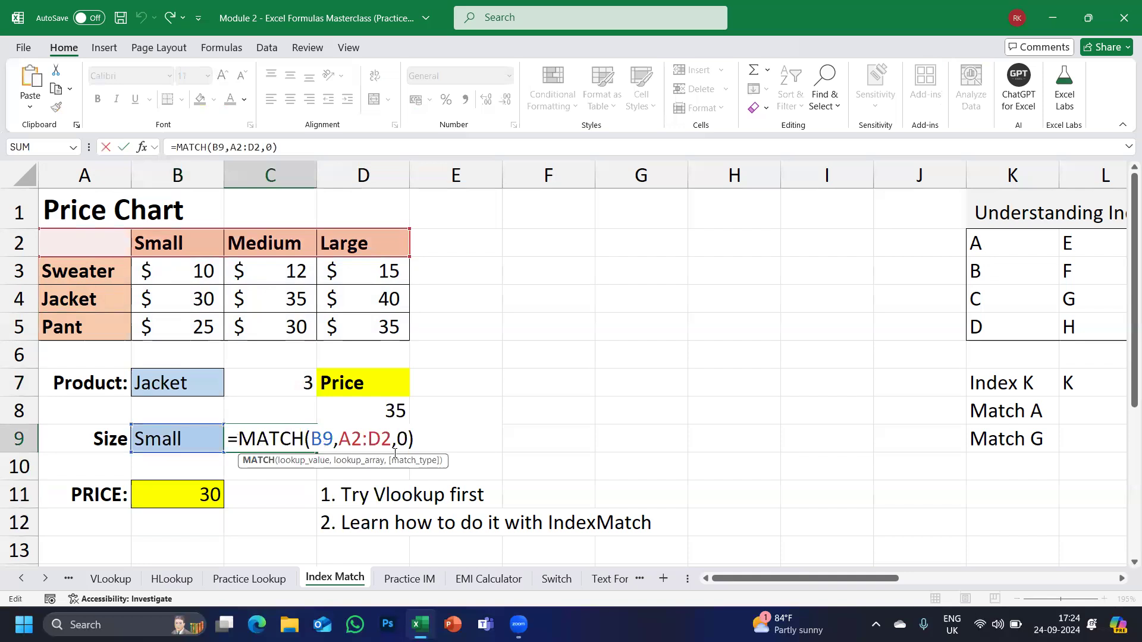
left_click_drag(238, 441, 418, 449)
key("ctrl+c")
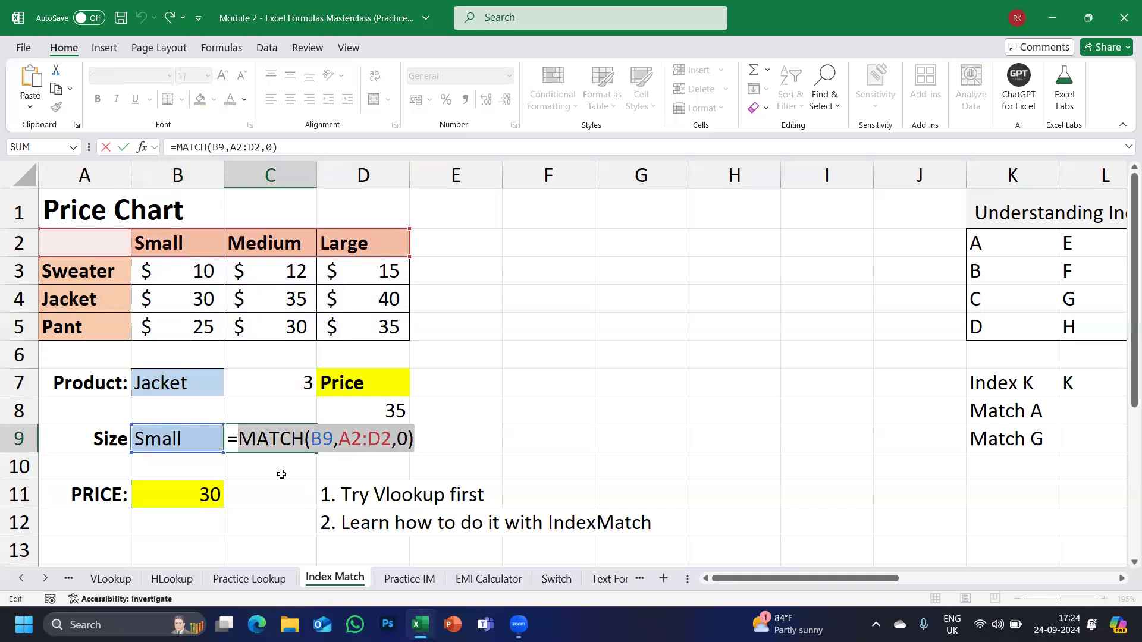
type("`")
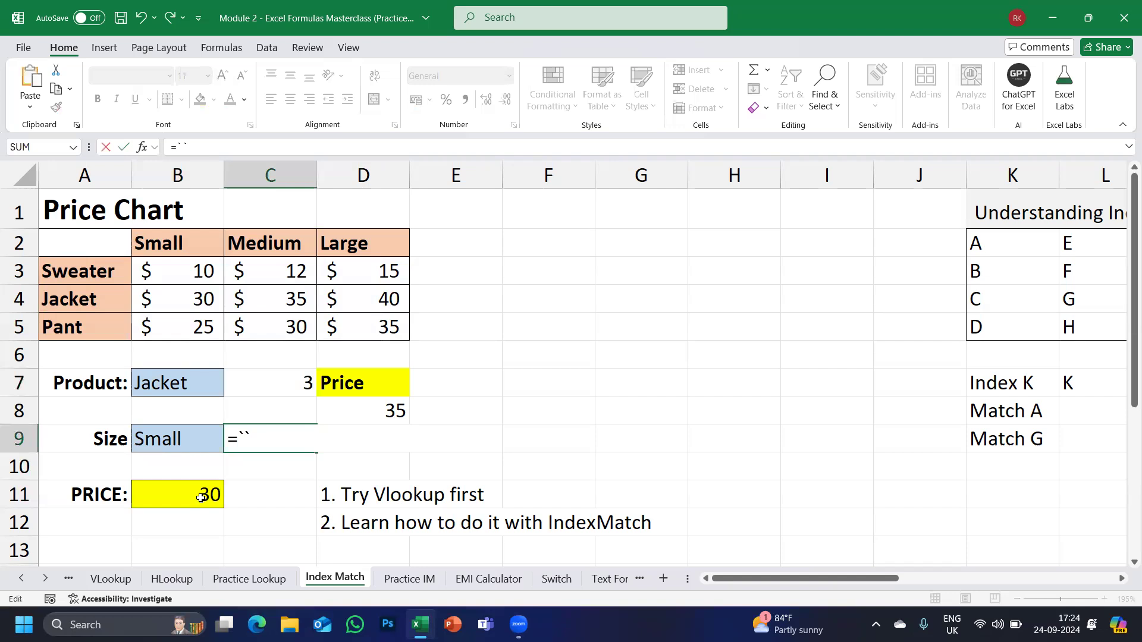
key("Escape")
Replace C9 in B11's formula with the pasted MATCH(B9,A2:D2,0) and select the column C helper cells.
left_click(201, 497)
double_click(201, 497)
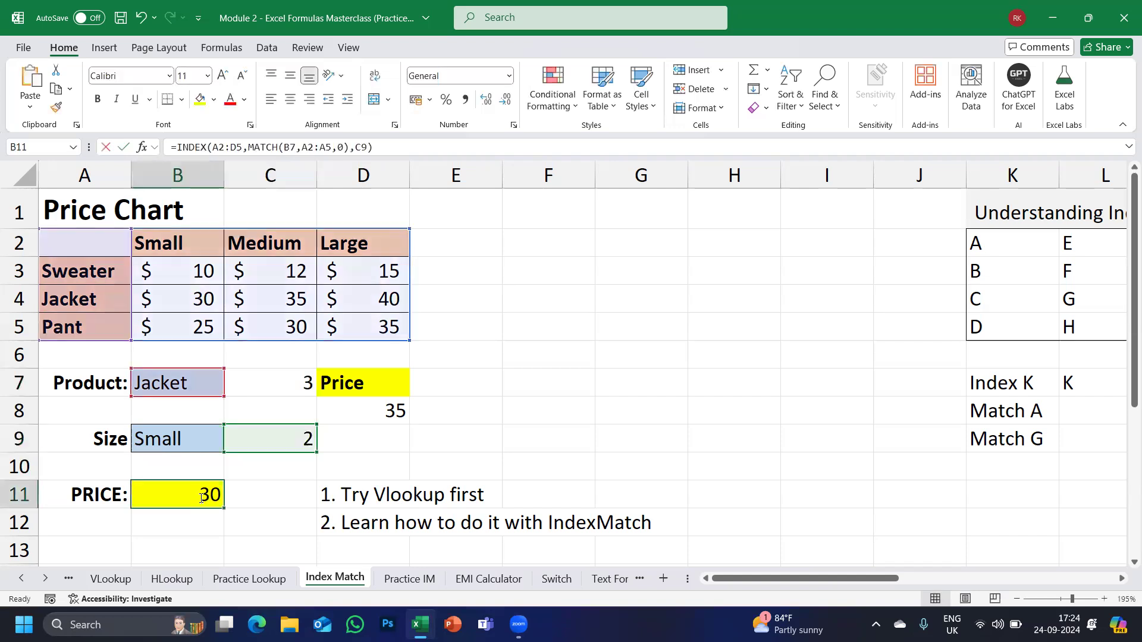
double_click(469, 498)
key("ctrl+v")
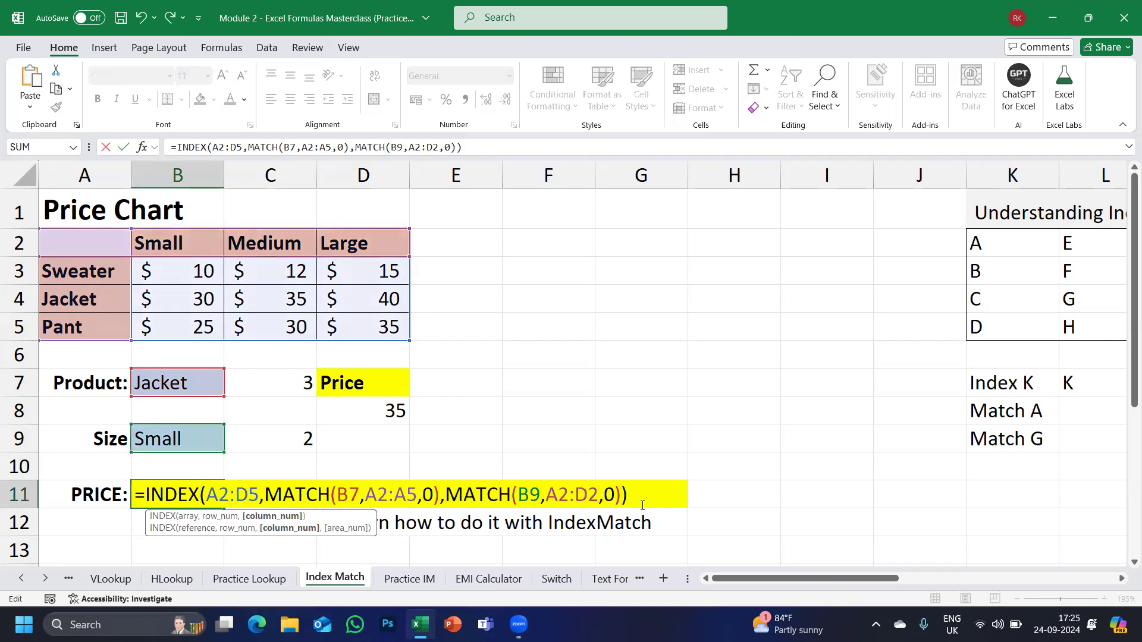
key("Return")
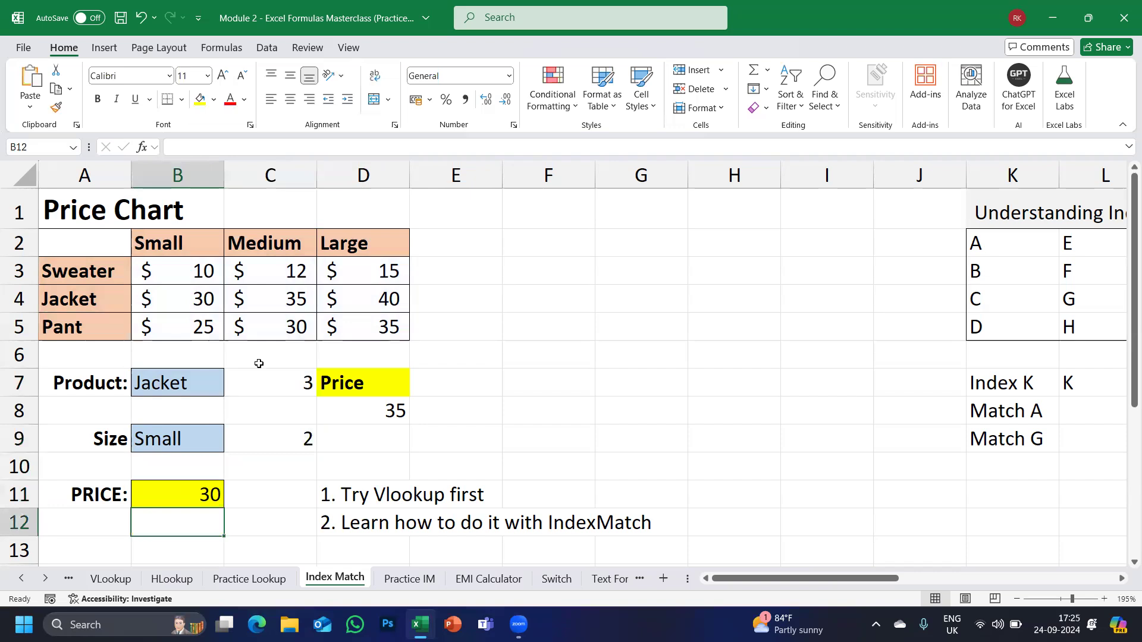
left_click_drag(256, 365, 265, 469)
Delete the helper MATCH results, then set Product to Sweater and check its Small price of 10.
key("Delete")
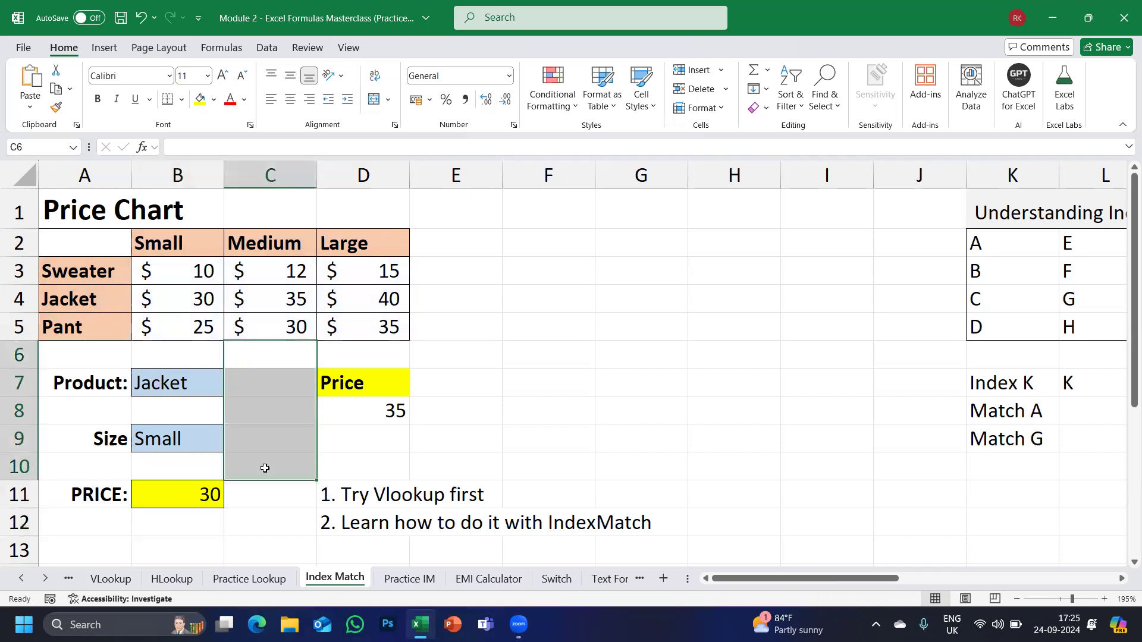
left_click(189, 383)
left_click(230, 391)
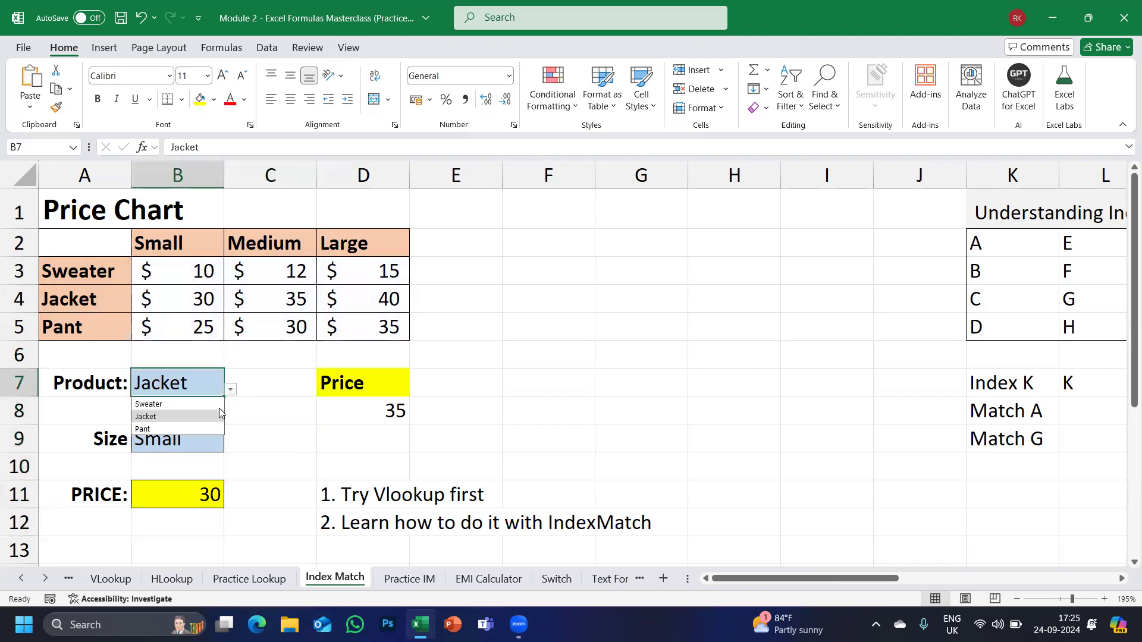
left_click(159, 405)
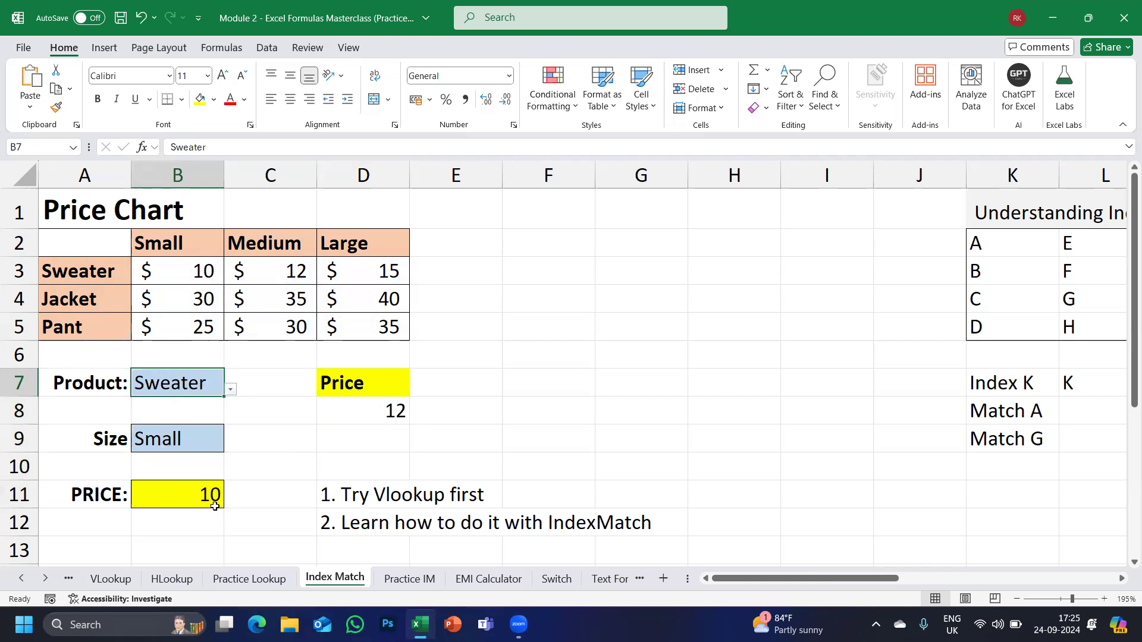
left_click(85, 275)
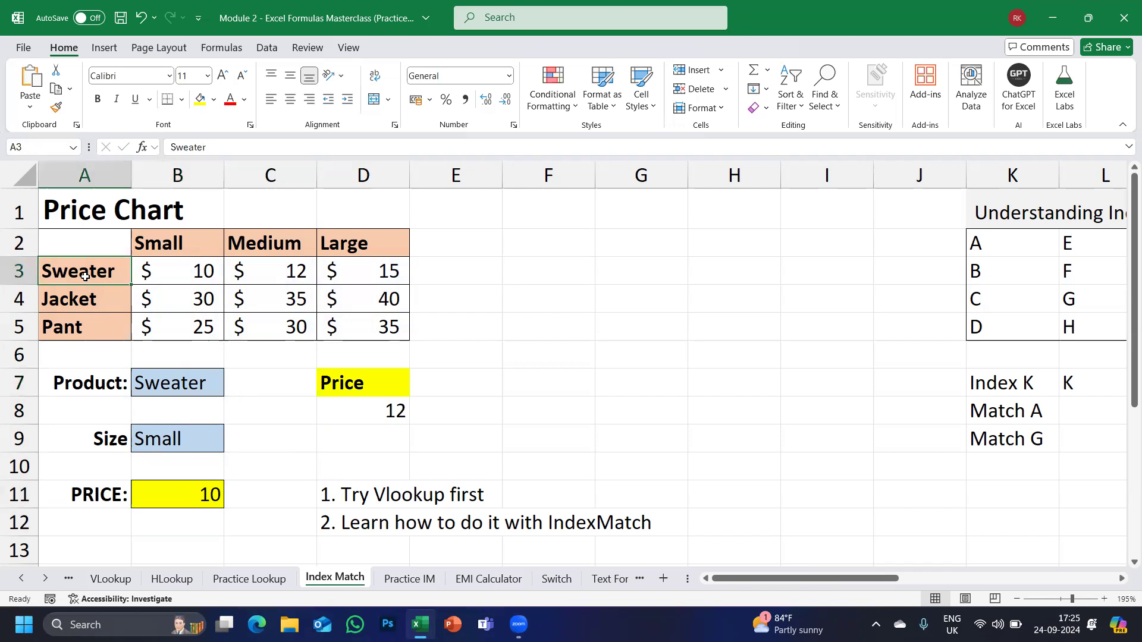
left_click(167, 250)
left_click(172, 271)
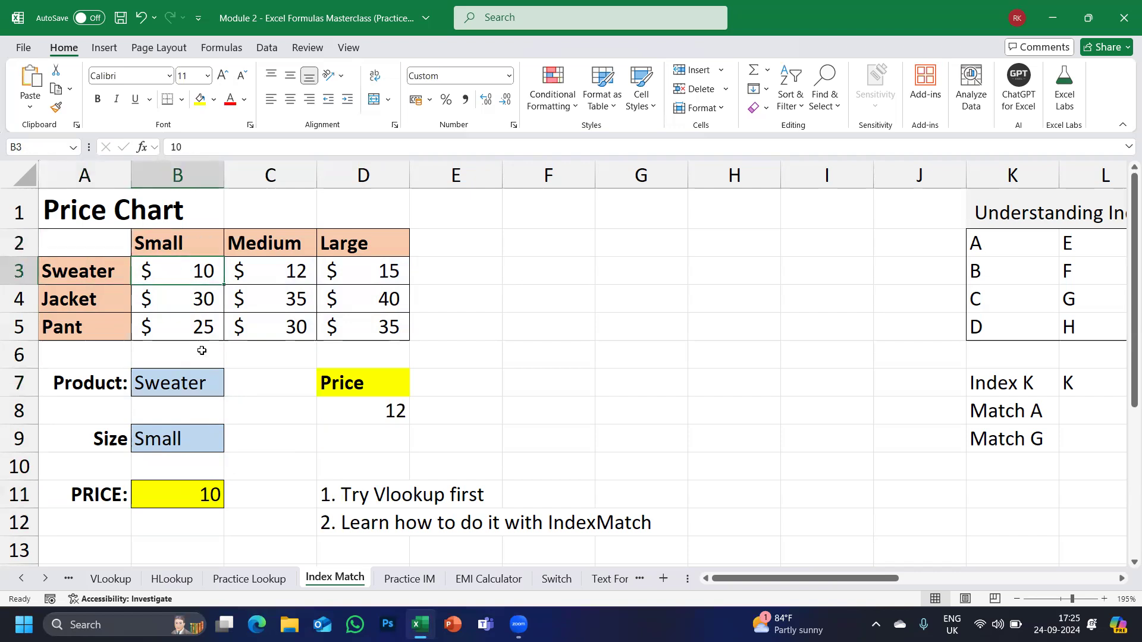
Switch Product to Pant and confirm B11's formula returns Pant's Small price of 25.
left_click(202, 378)
left_click(231, 390)
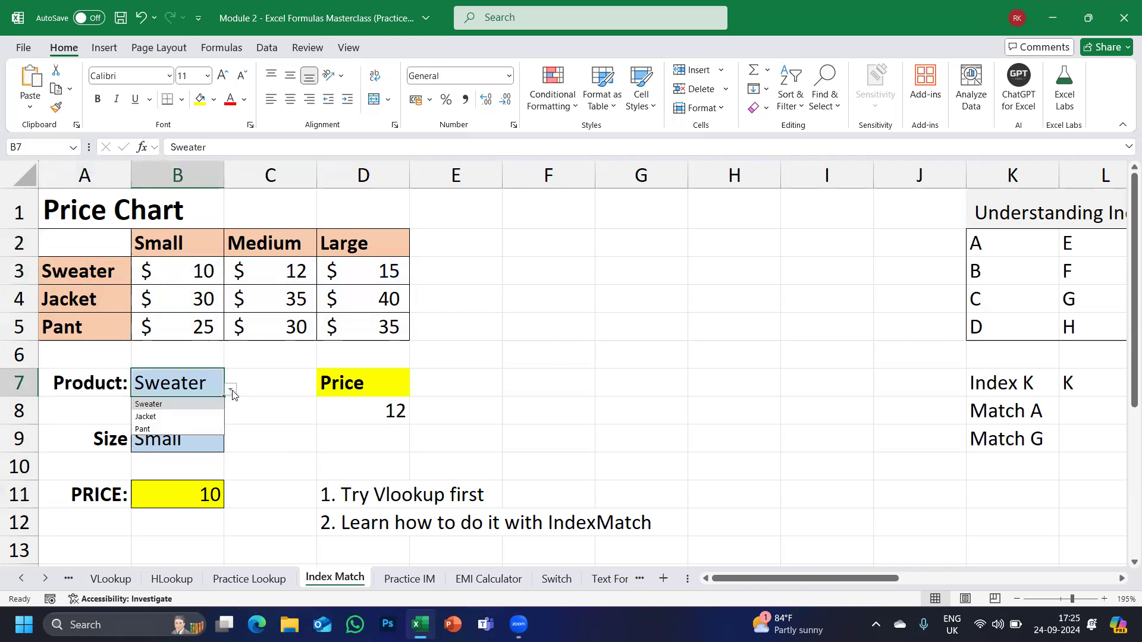
left_click(152, 422)
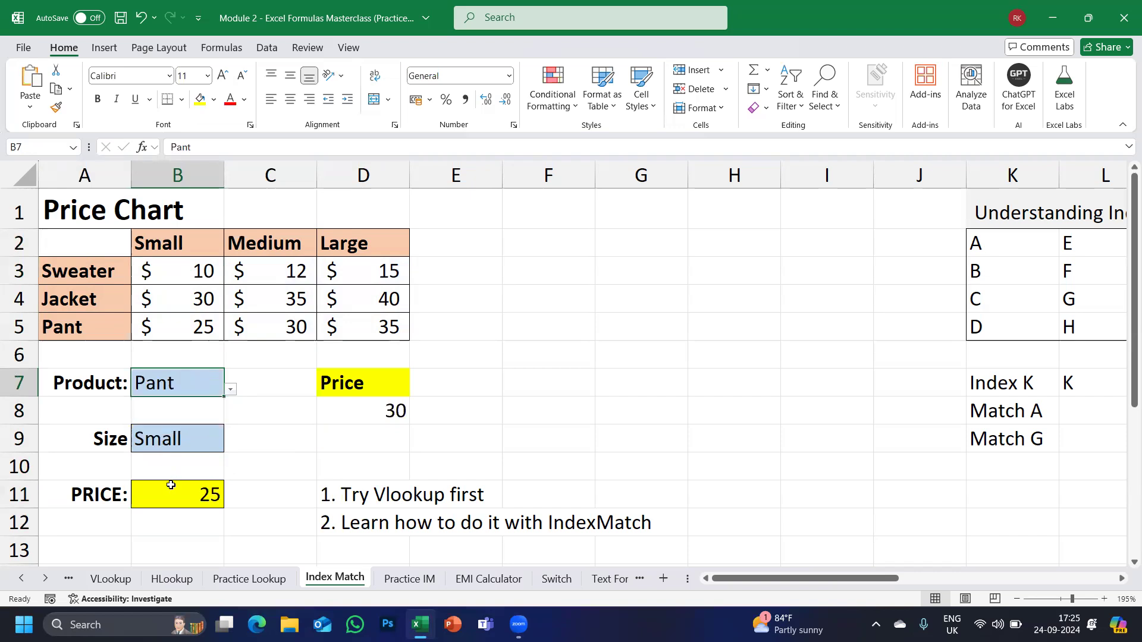
left_click(95, 324)
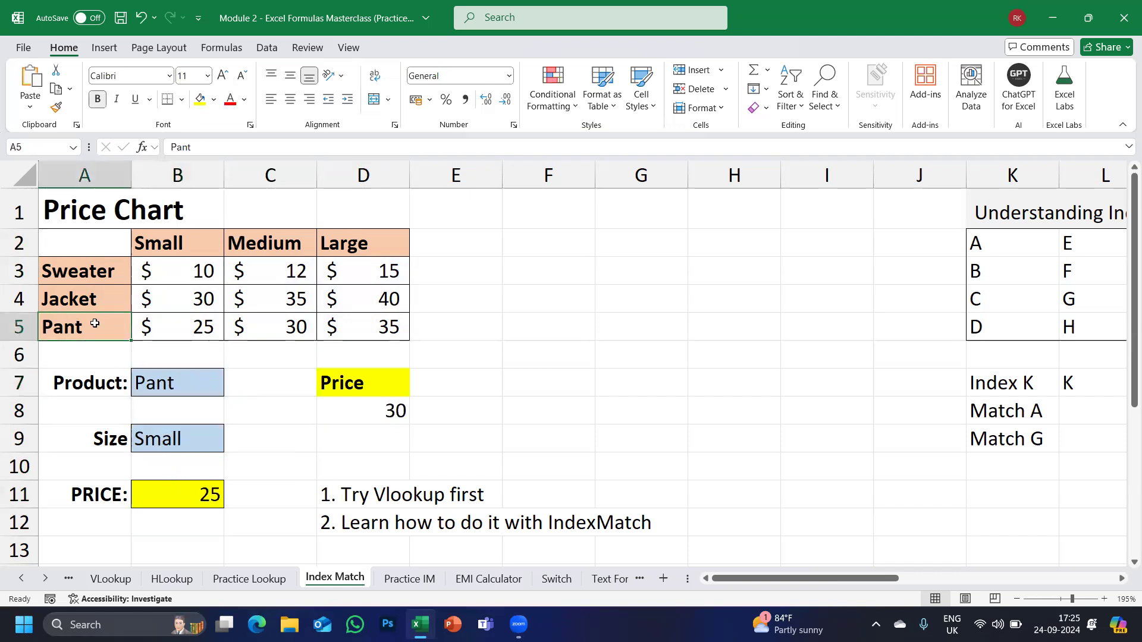
left_click(163, 331)
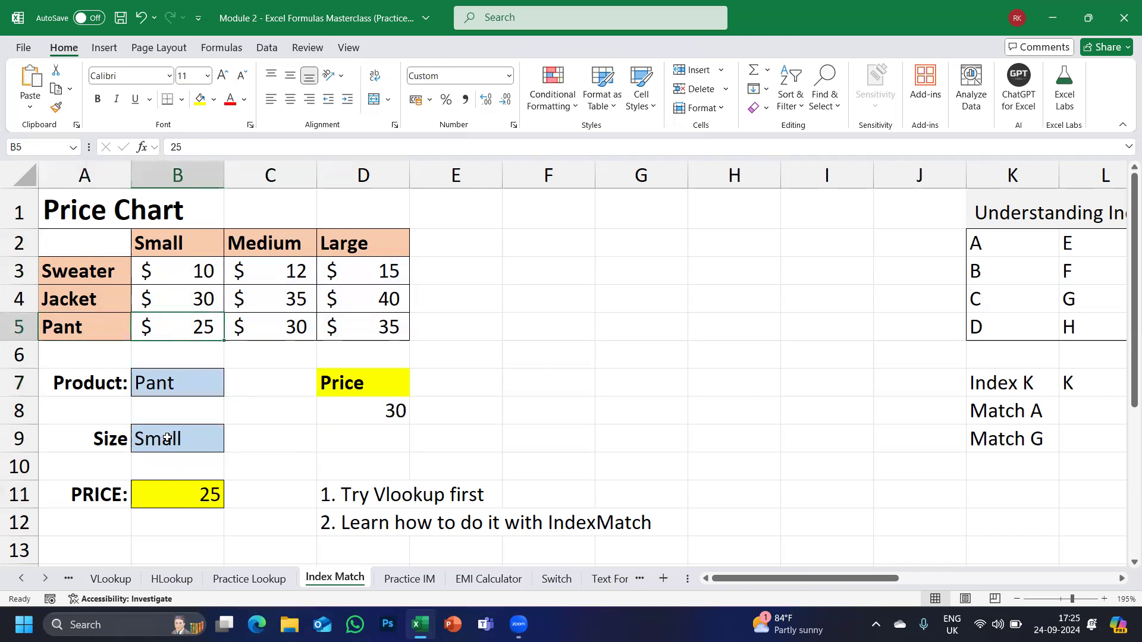
double_click(167, 493)
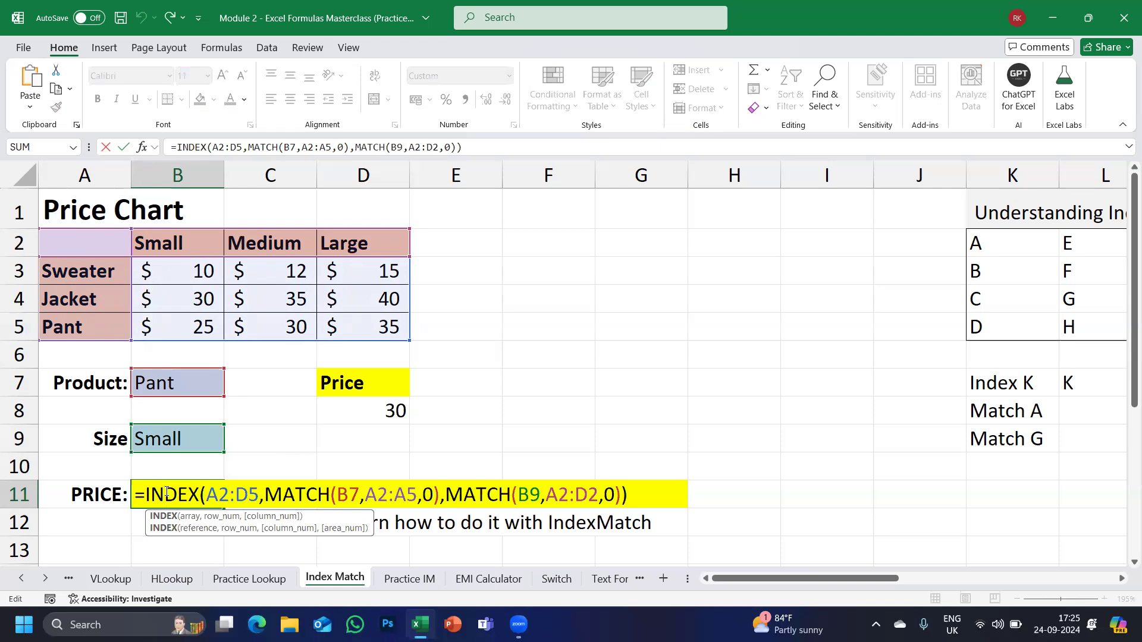
Commit =INDEX(A2:D5,MATCH(B7,A2:A5,0),MATCH(B9,A2:D2,0)) in B11, returning 25 for Pant, Small.
key("Return")
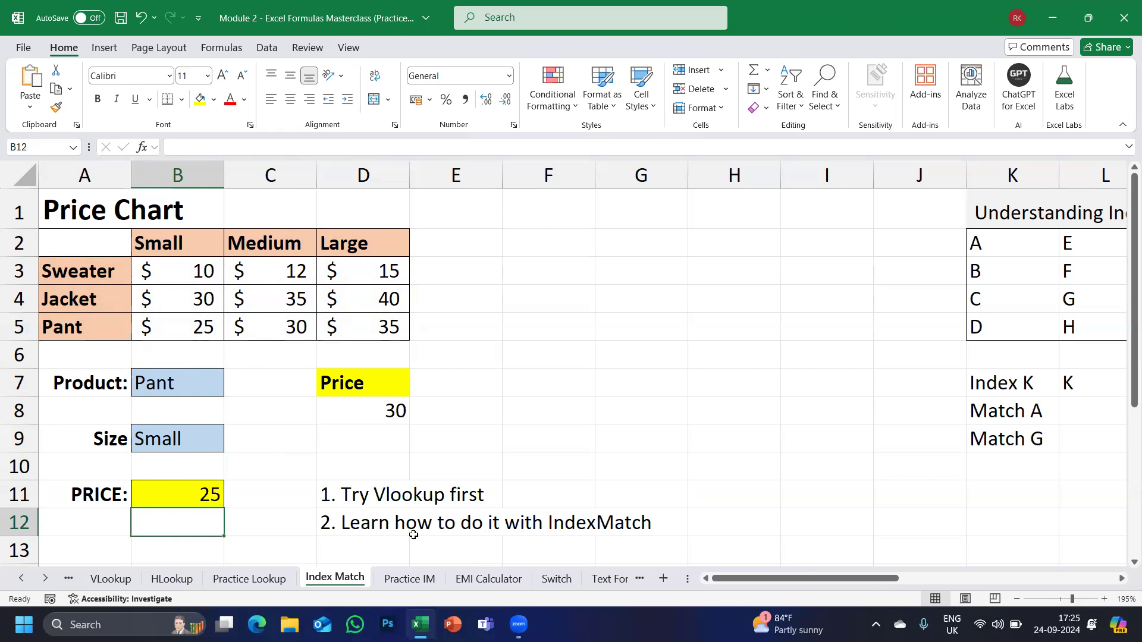
Clear the Price heading, its 30 value and the yellow fill from column D.
left_click_drag(364, 357, 391, 432)
key("Delete")
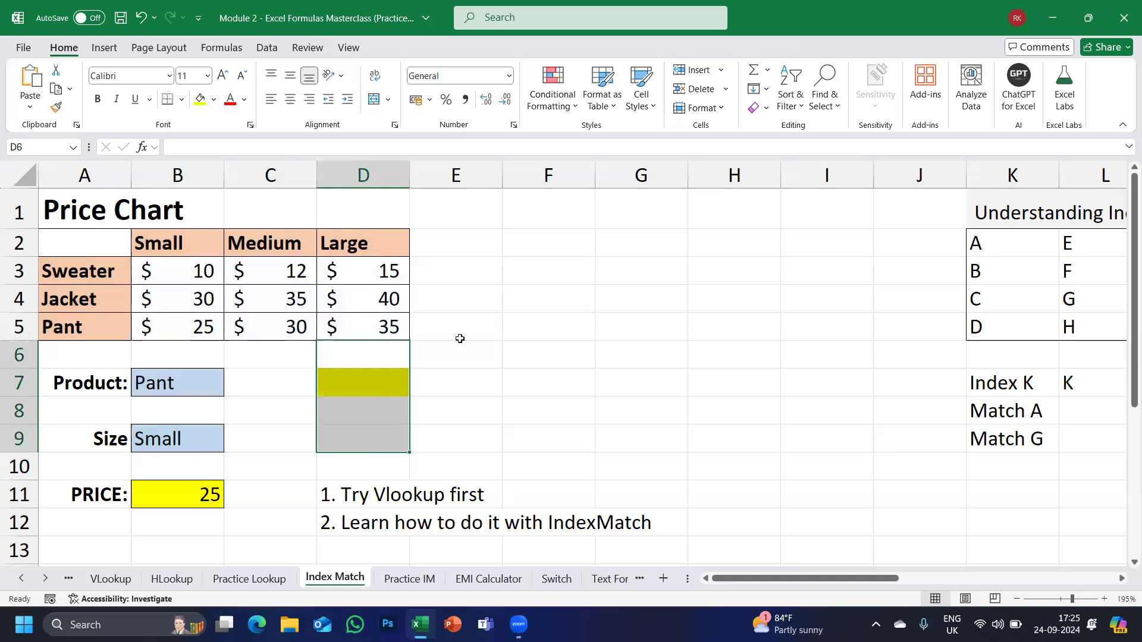
left_click(765, 107)
left_click(797, 125)
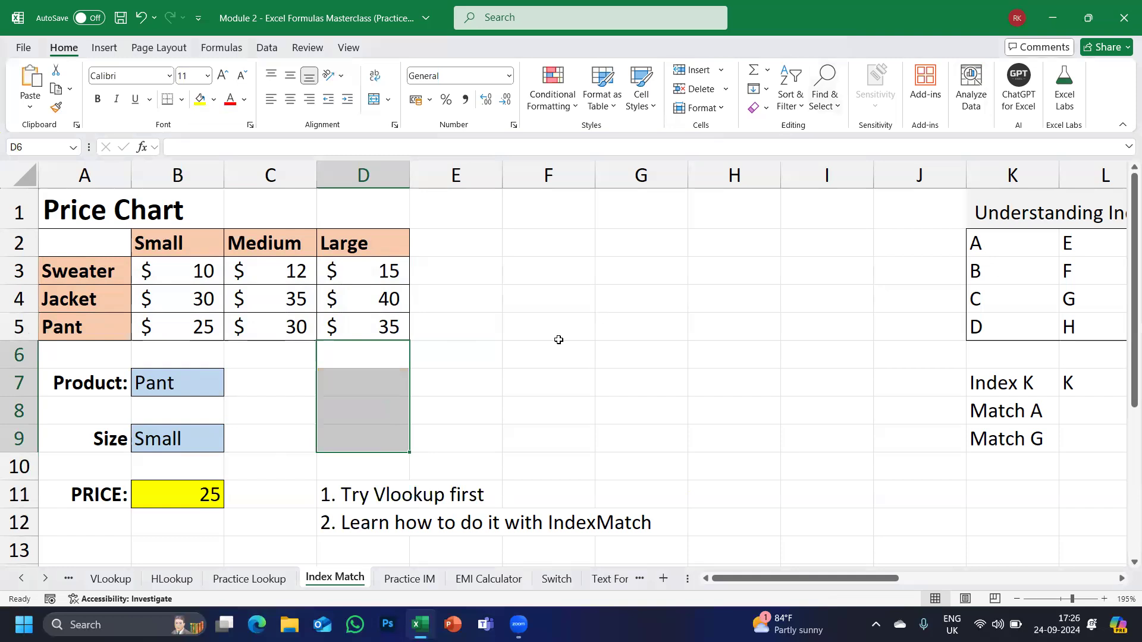
left_click(480, 388)
Highlight the 'Try Vlookup first' and IndexMatch notes, then select cell F3.
left_click_drag(357, 495, 480, 492)
left_click_drag(364, 522, 654, 536)
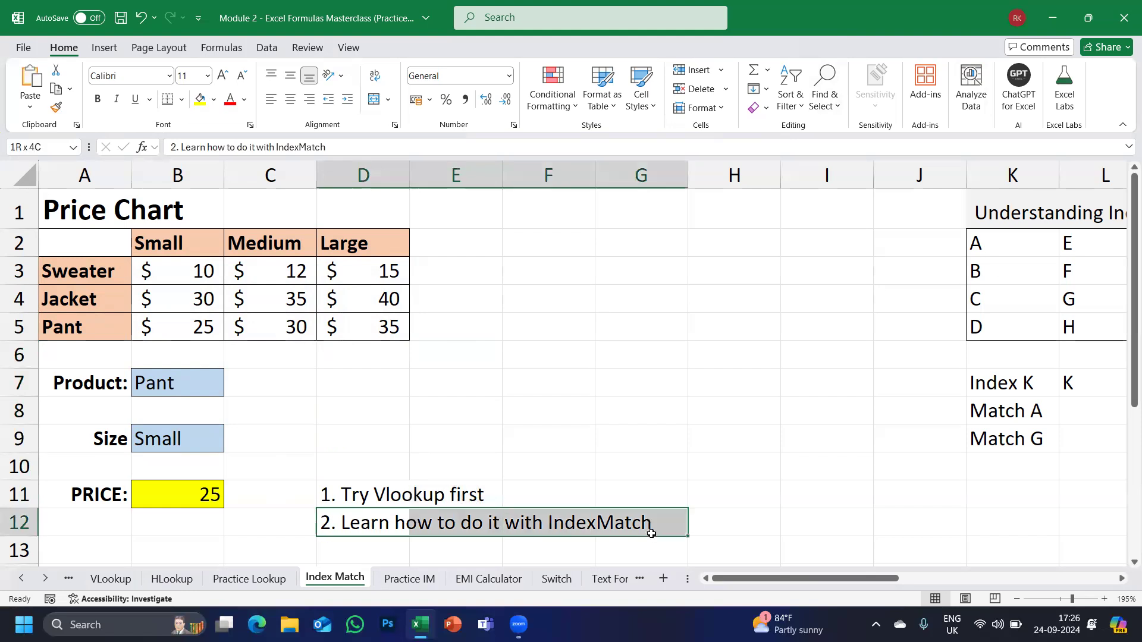
left_click(334, 434)
left_click(553, 283)
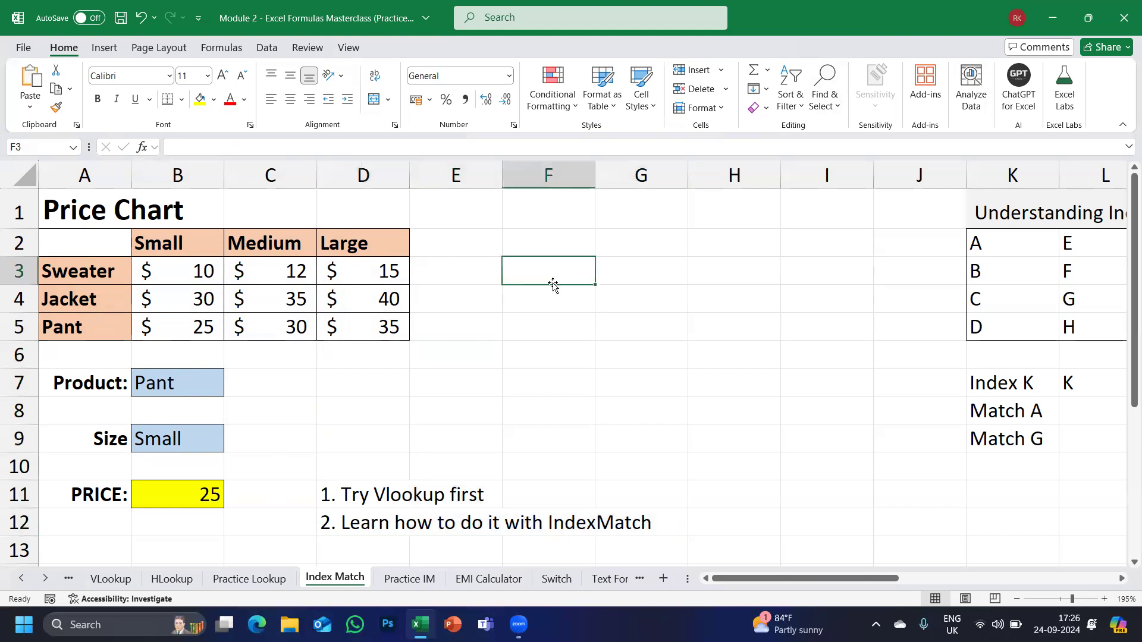
Label F3 'INDEX' and add the heading 'PANT & SMALL' in G2.
type("IN")
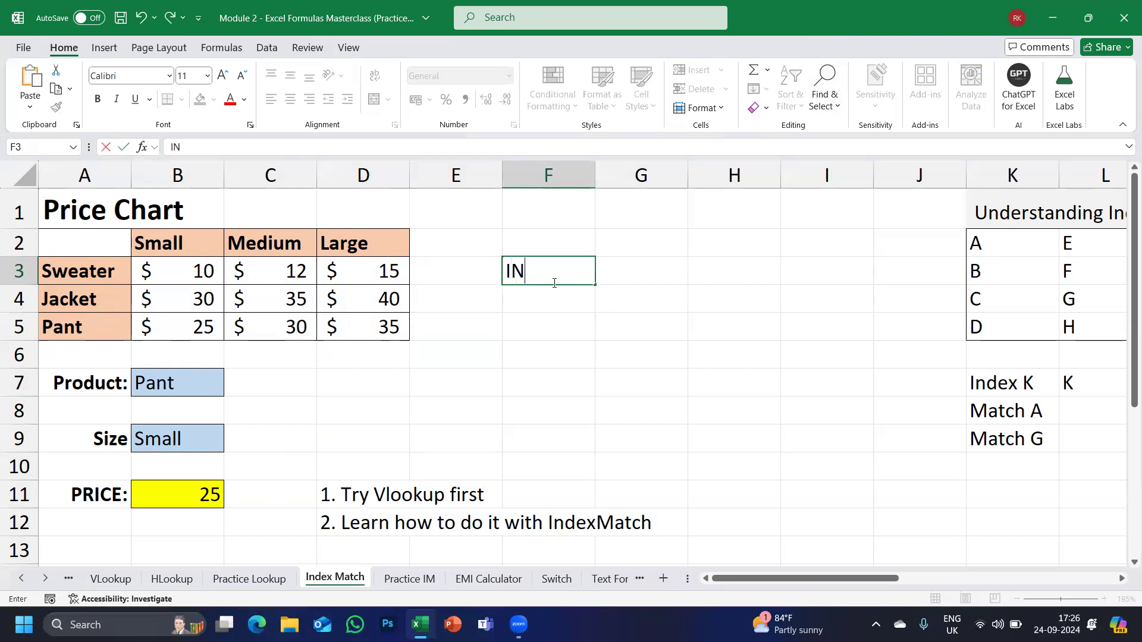
type("DEX")
key("Tab")
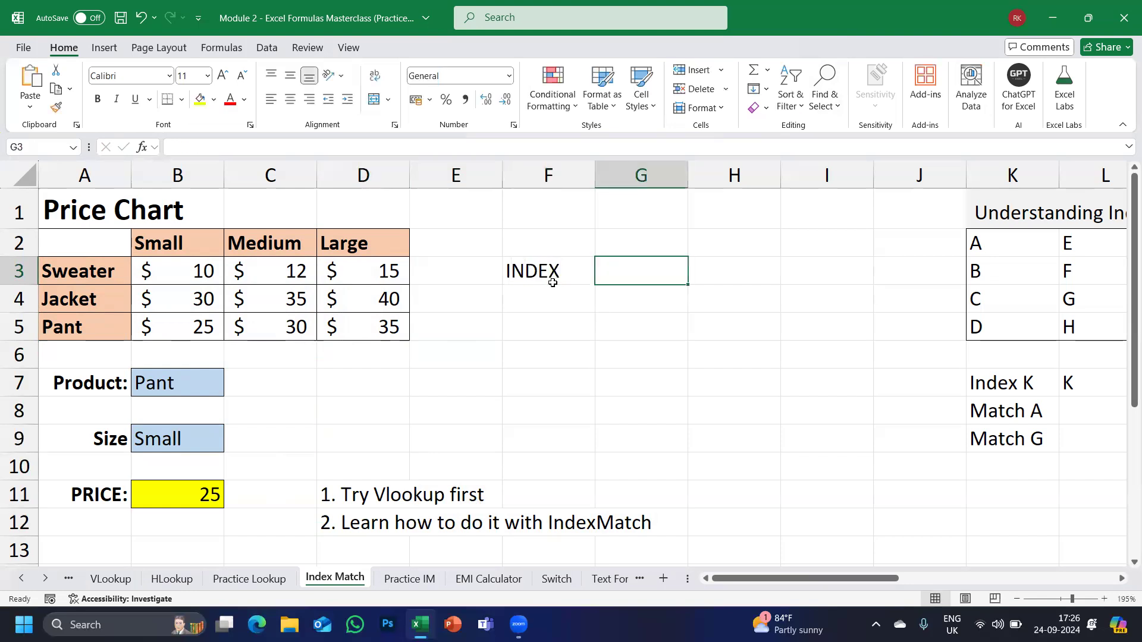
key("Up")
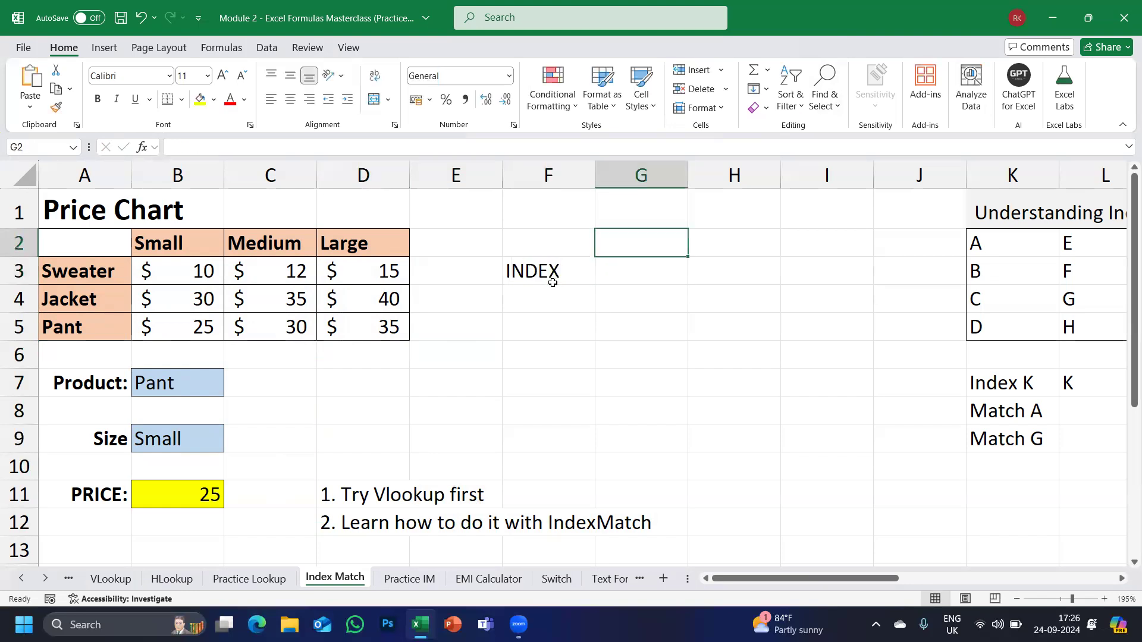
type("PANT & SMALL")
key("Return")
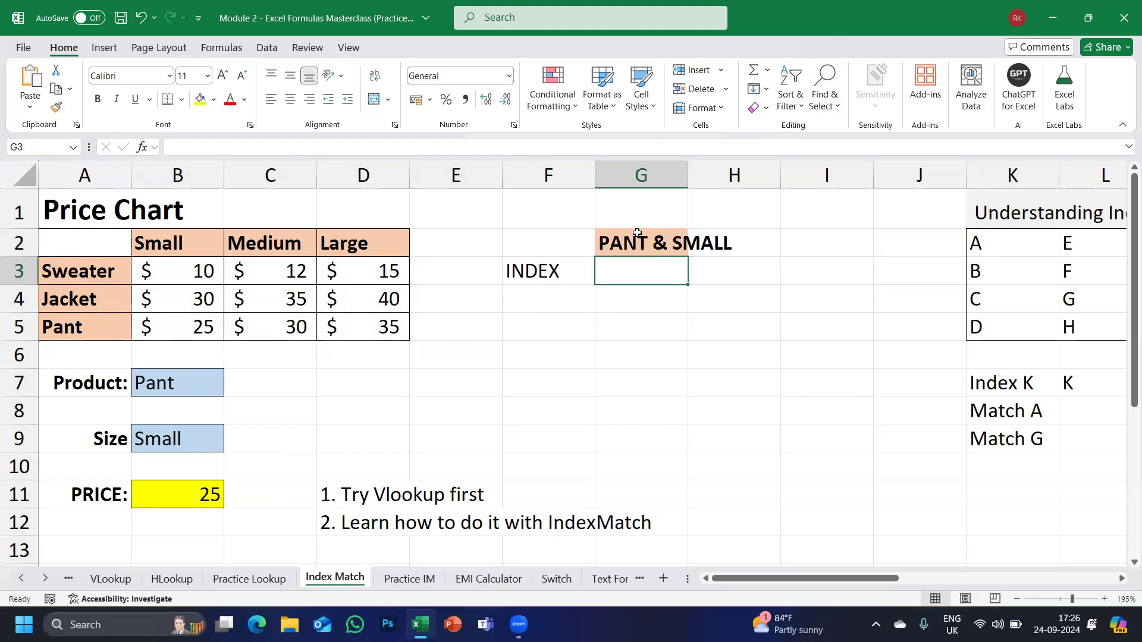
Enter =INDEX(A2:D5,4,2) in G3 so it returns 25.
type("=")
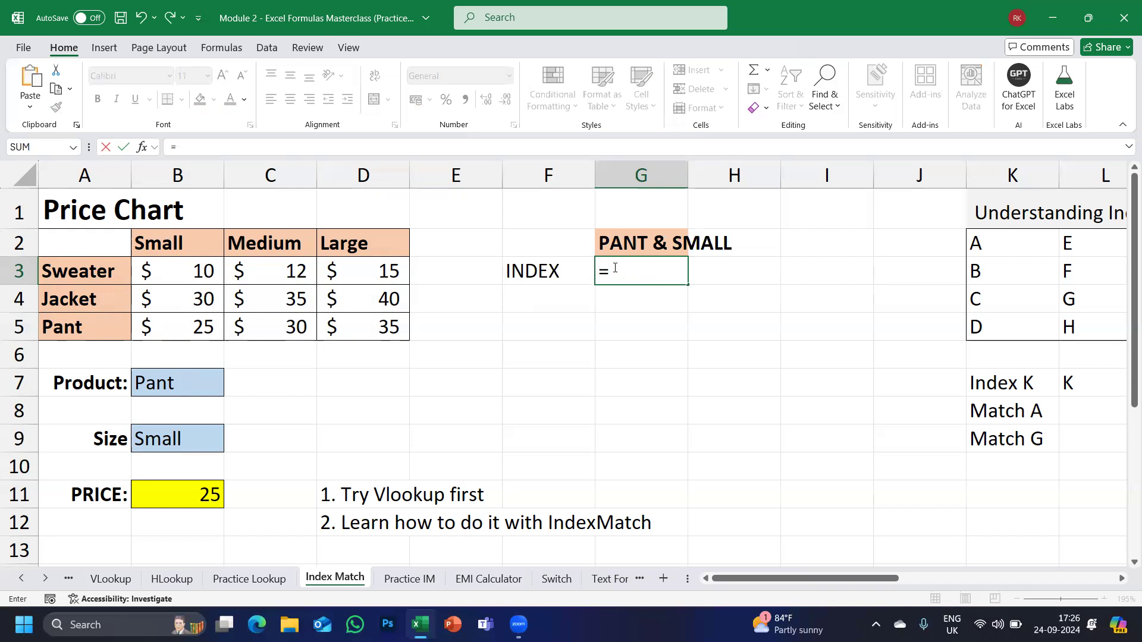
type("INDEX")
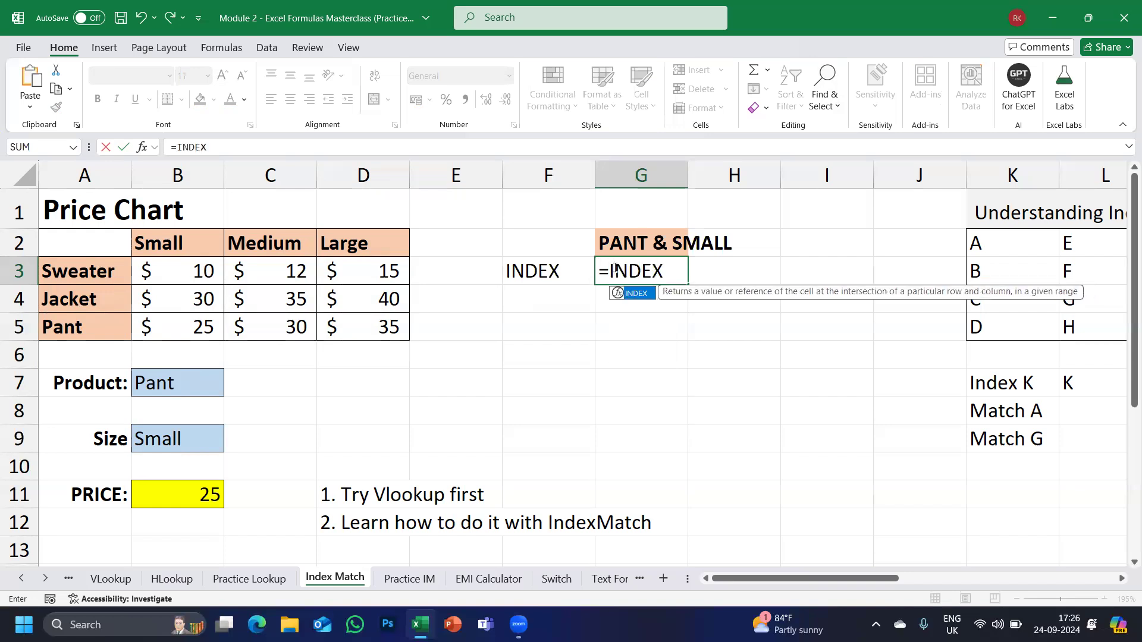
type("(")
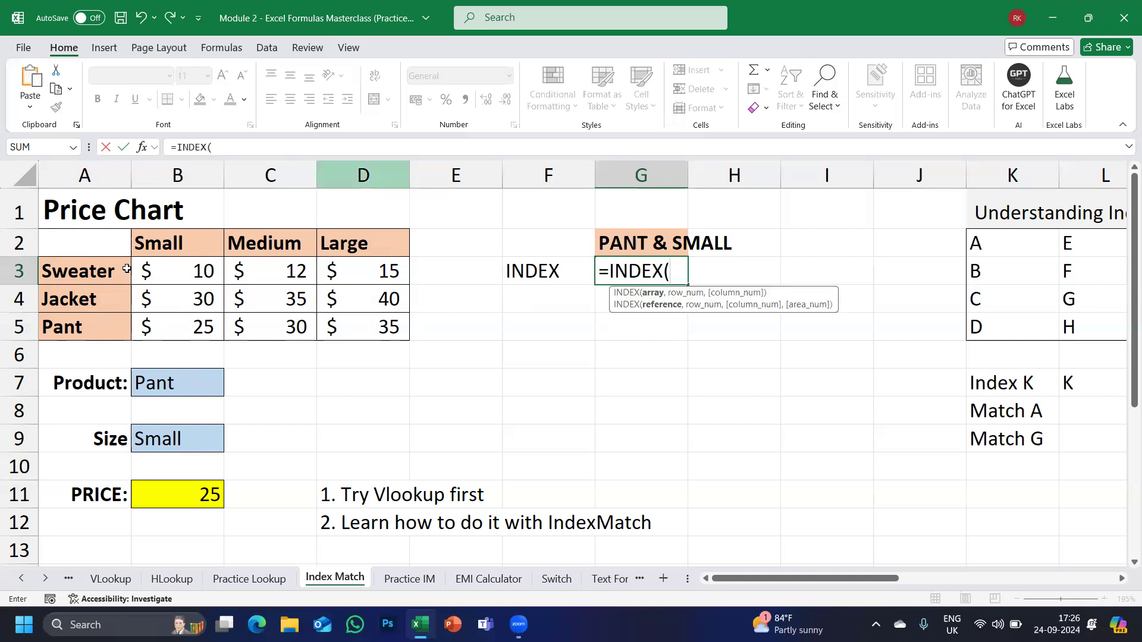
left_click_drag(81, 244, 367, 335)
type(",4,2")
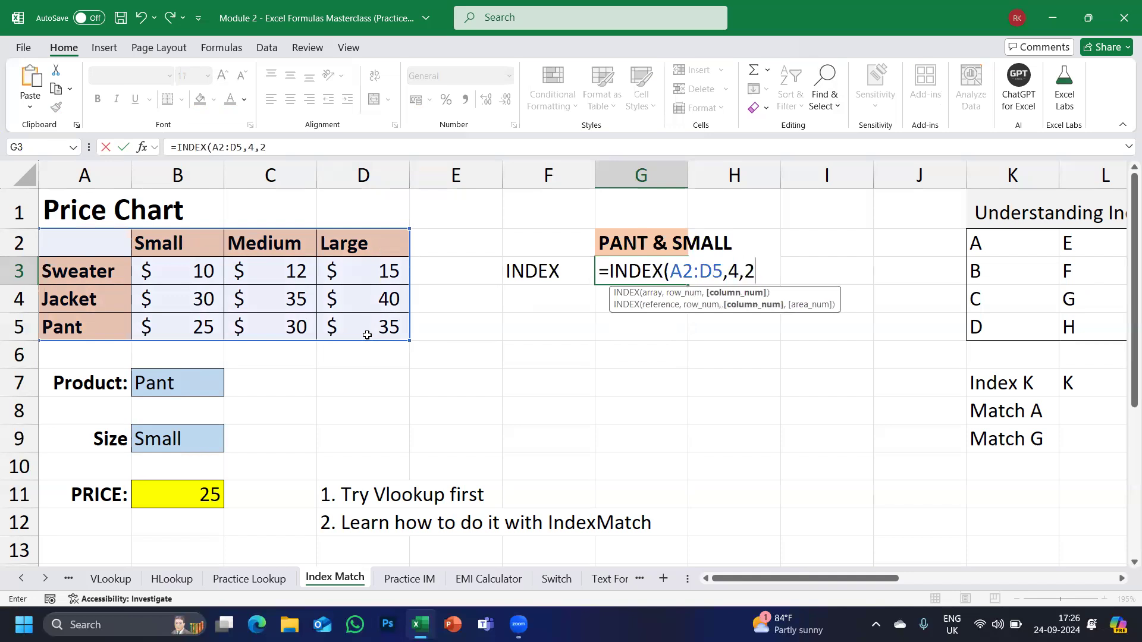
type(")")
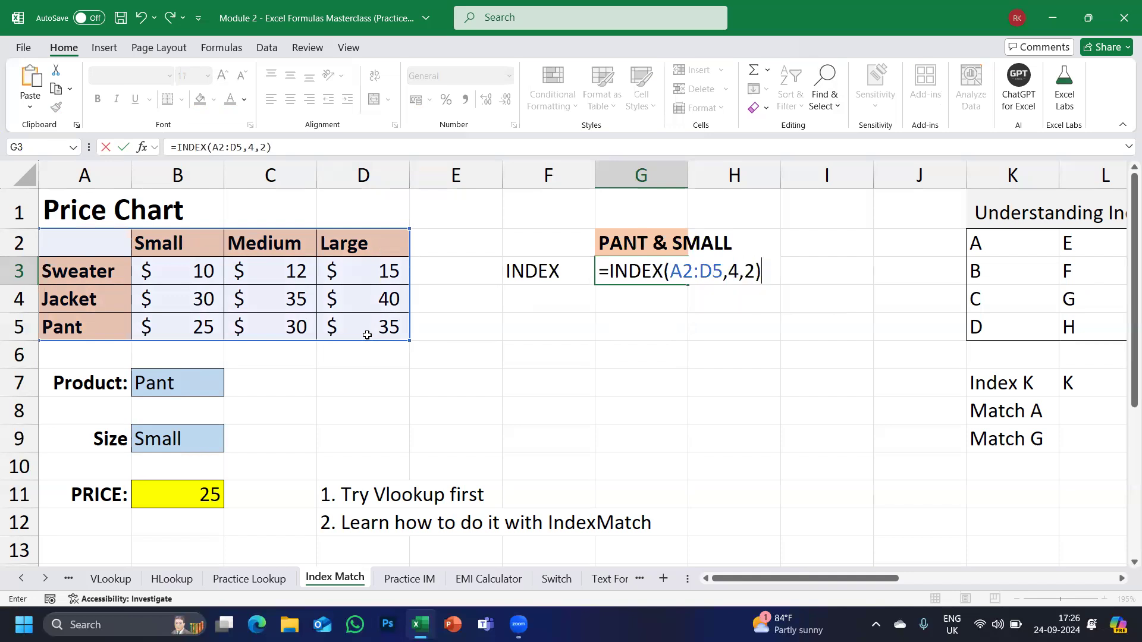
key("Return")
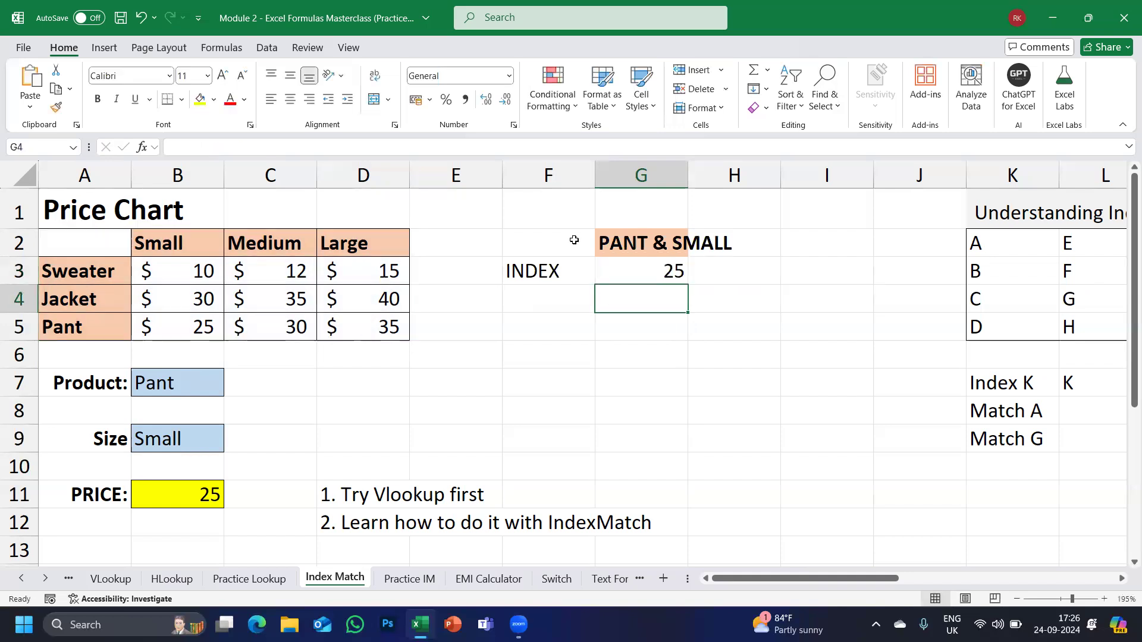
left_click(632, 275)
double_click(633, 276)
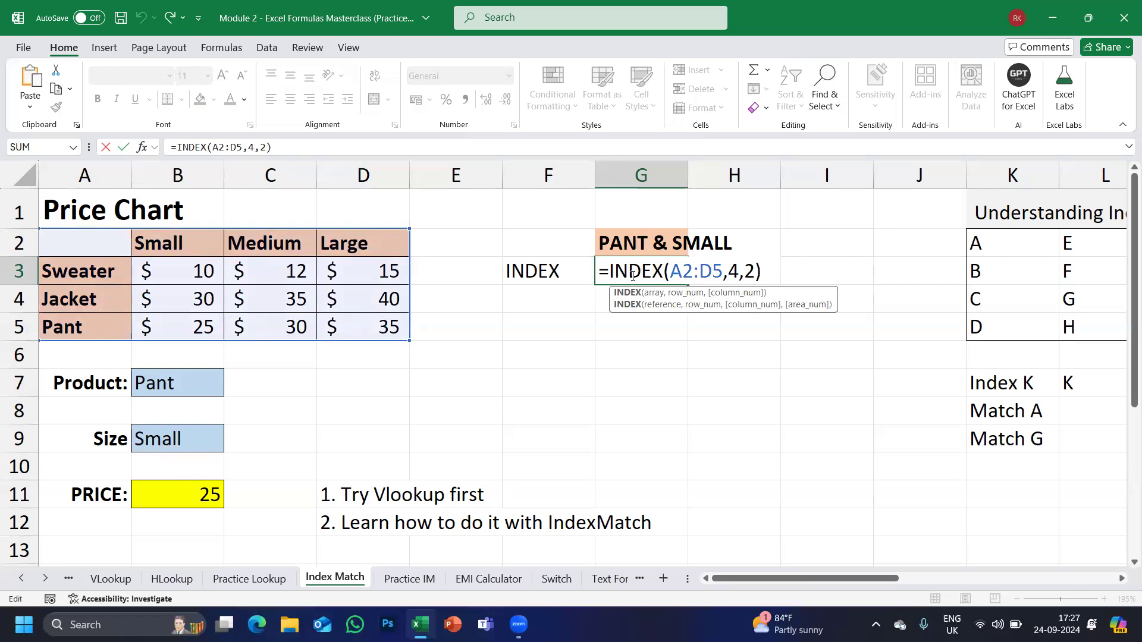
key("Return")
left_click(631, 276)
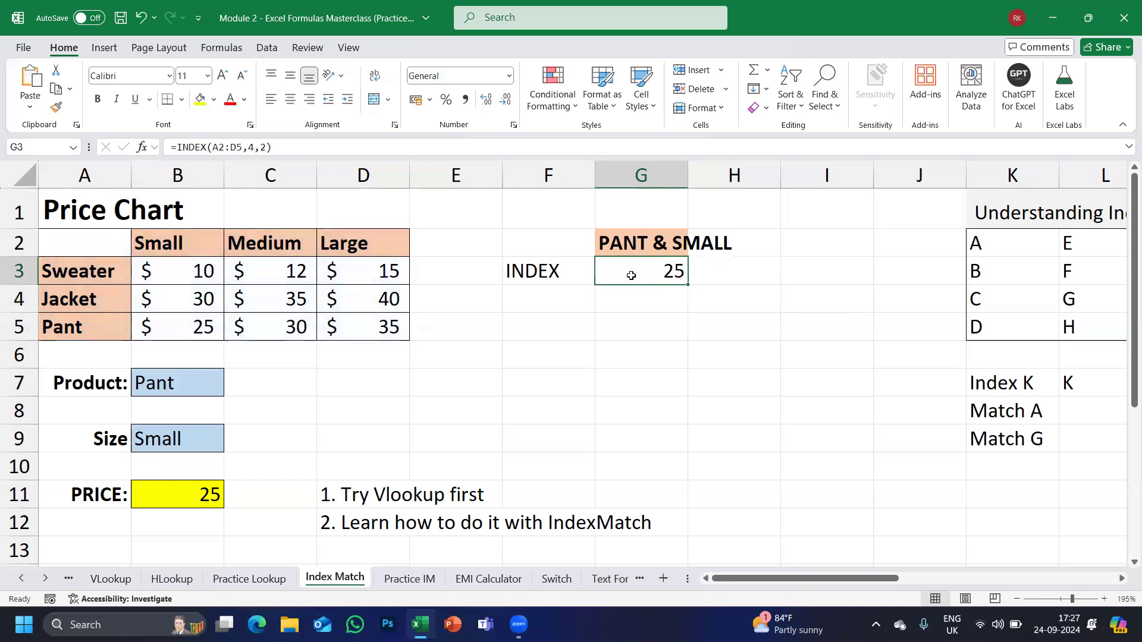
key("F2")
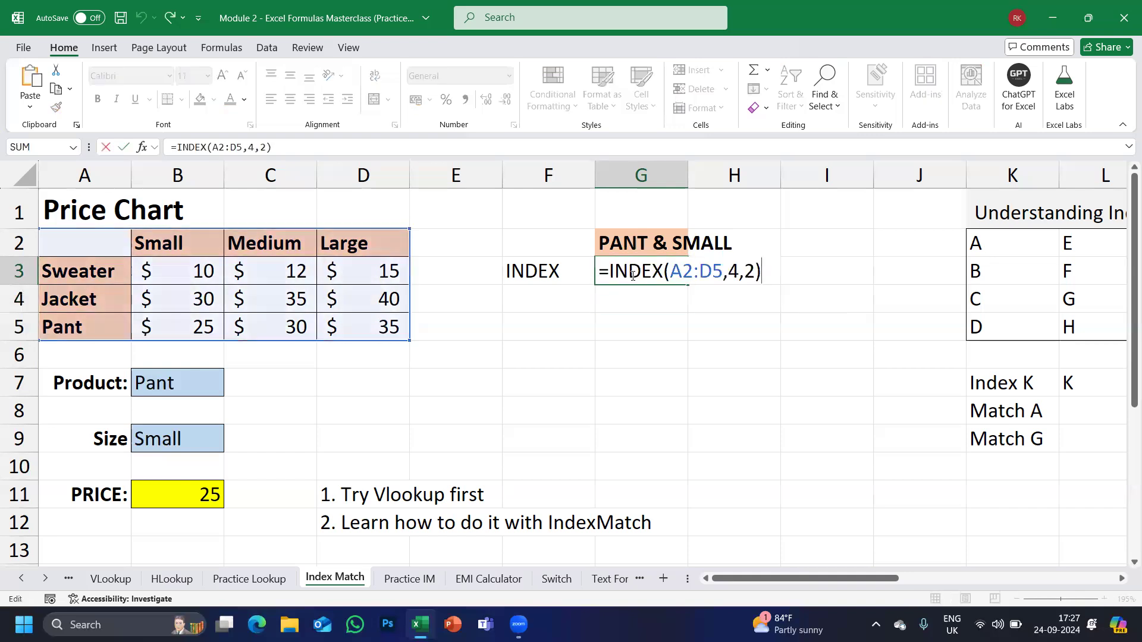
double_click(733, 272)
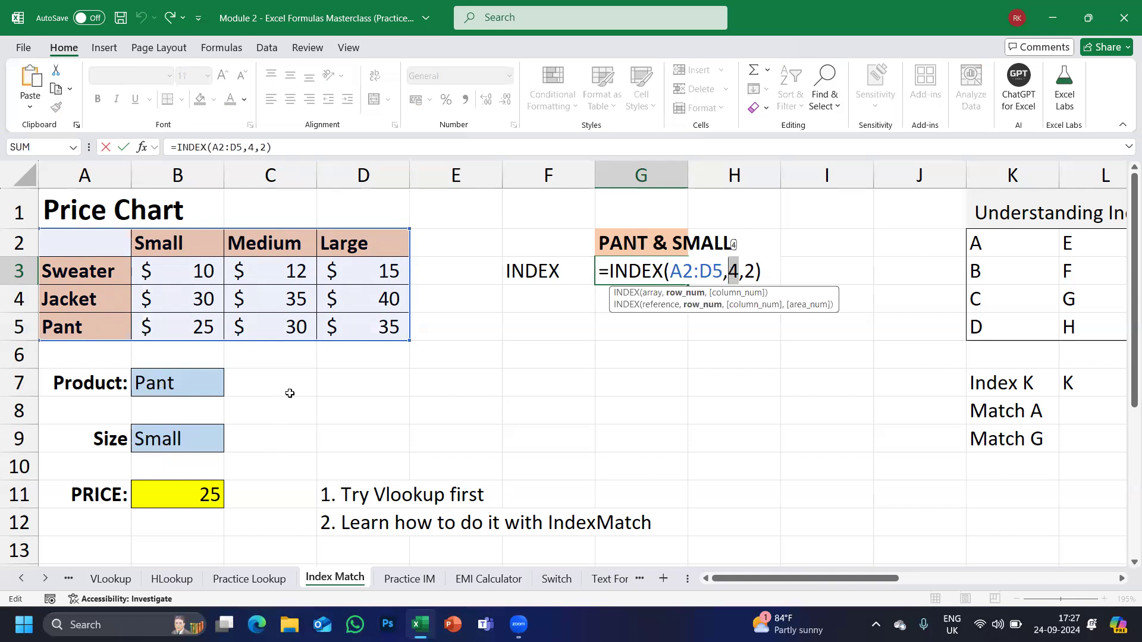
key("Return")
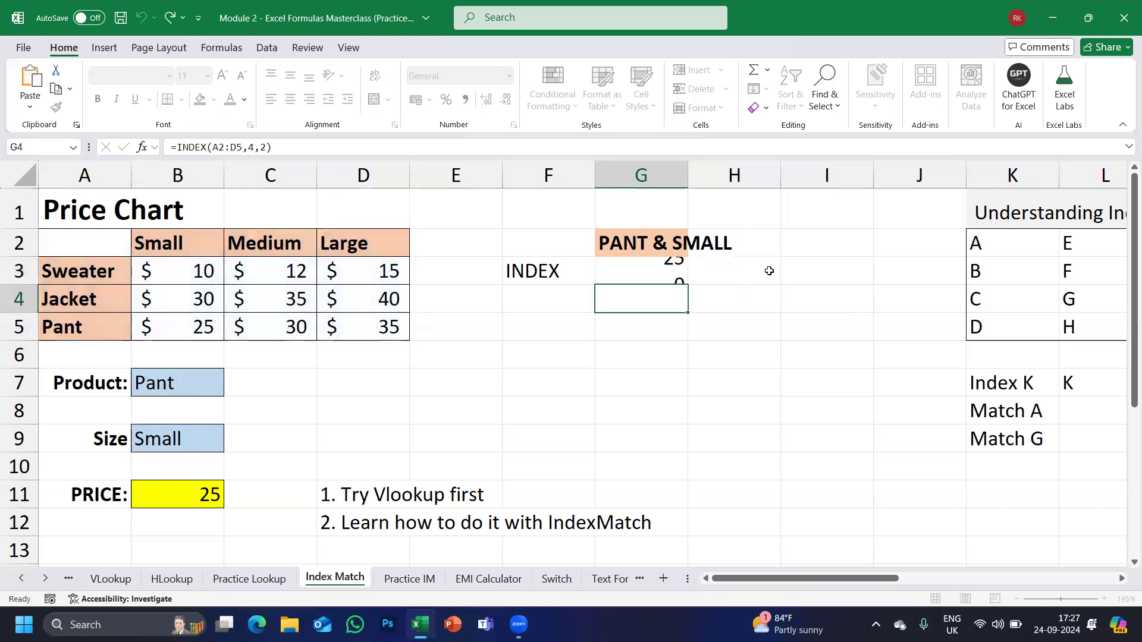
key("Up")
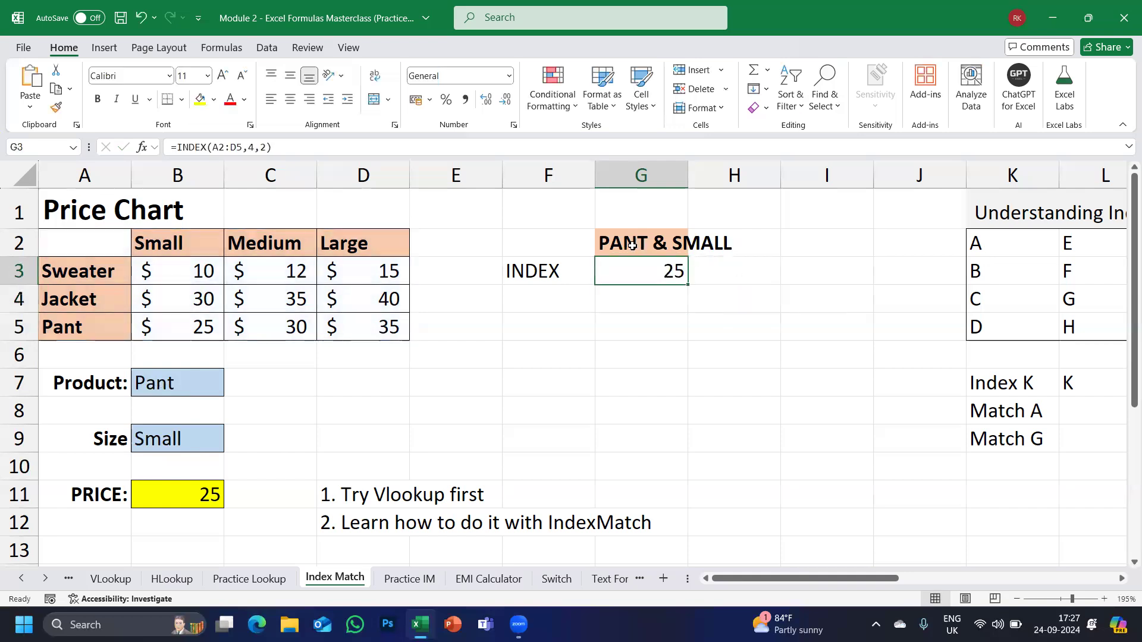
key("F2")
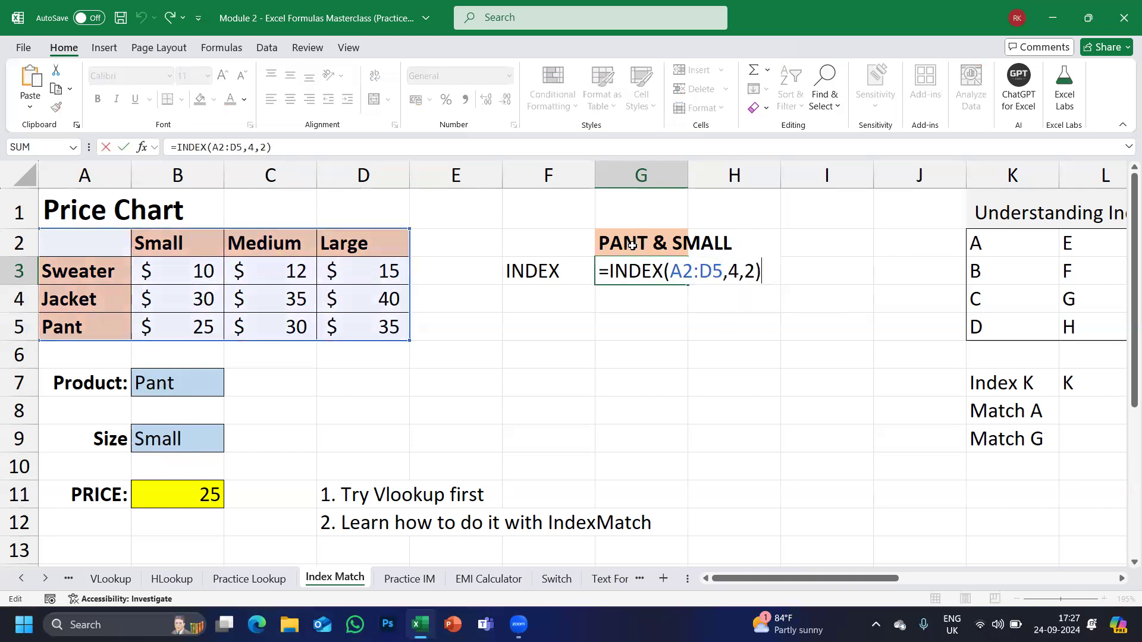
double_click(737, 271)
double_click(750, 270)
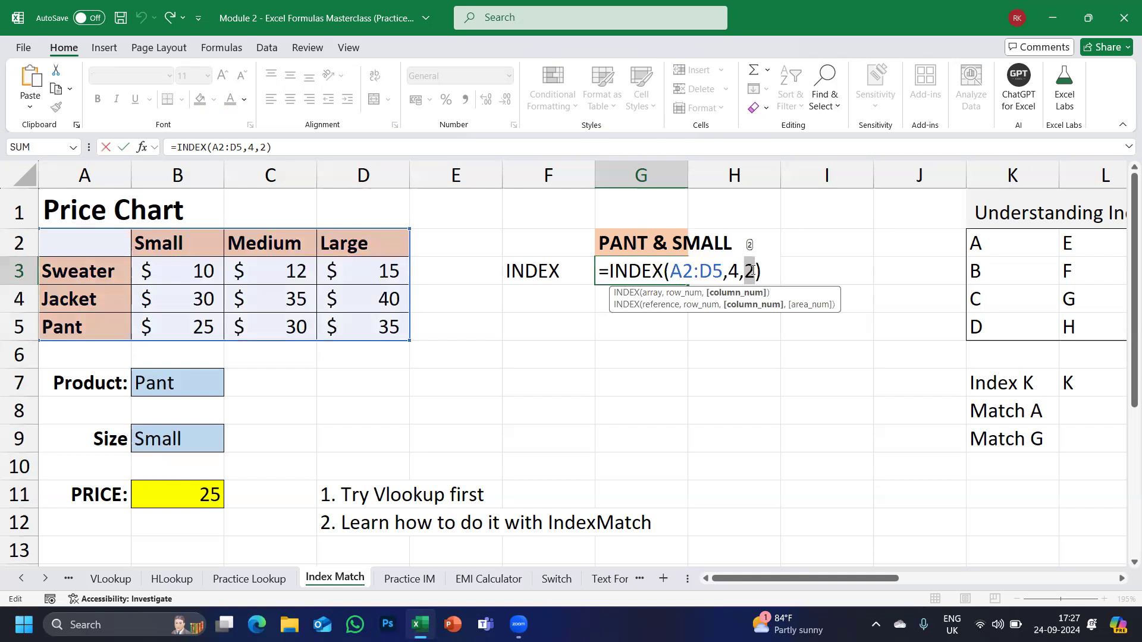
key("Return")
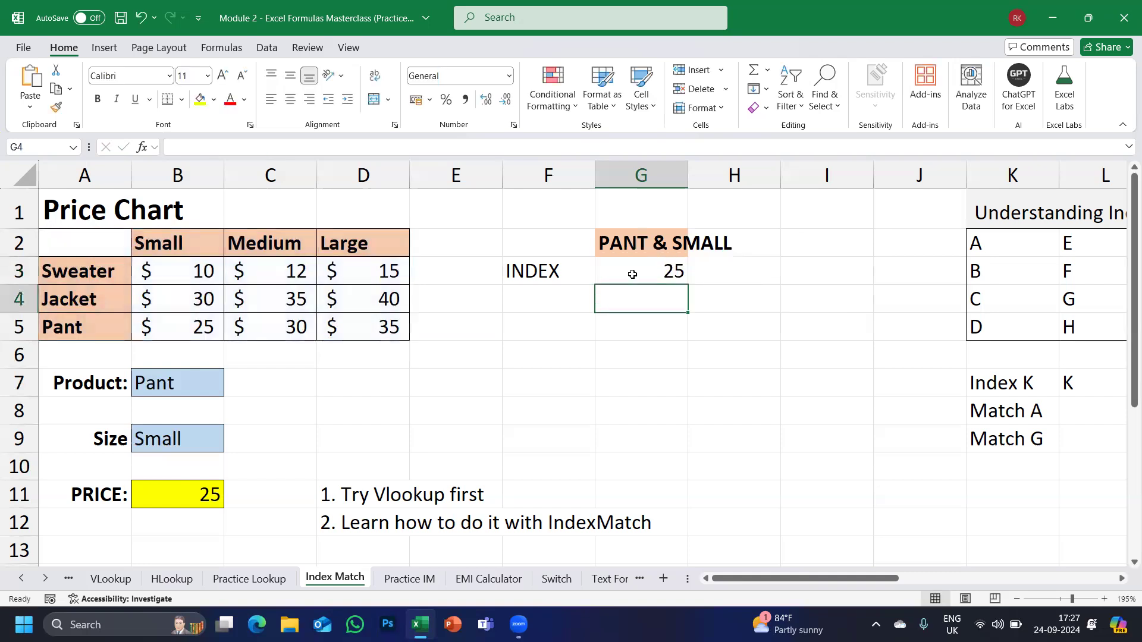
left_click(633, 270)
left_click(162, 381)
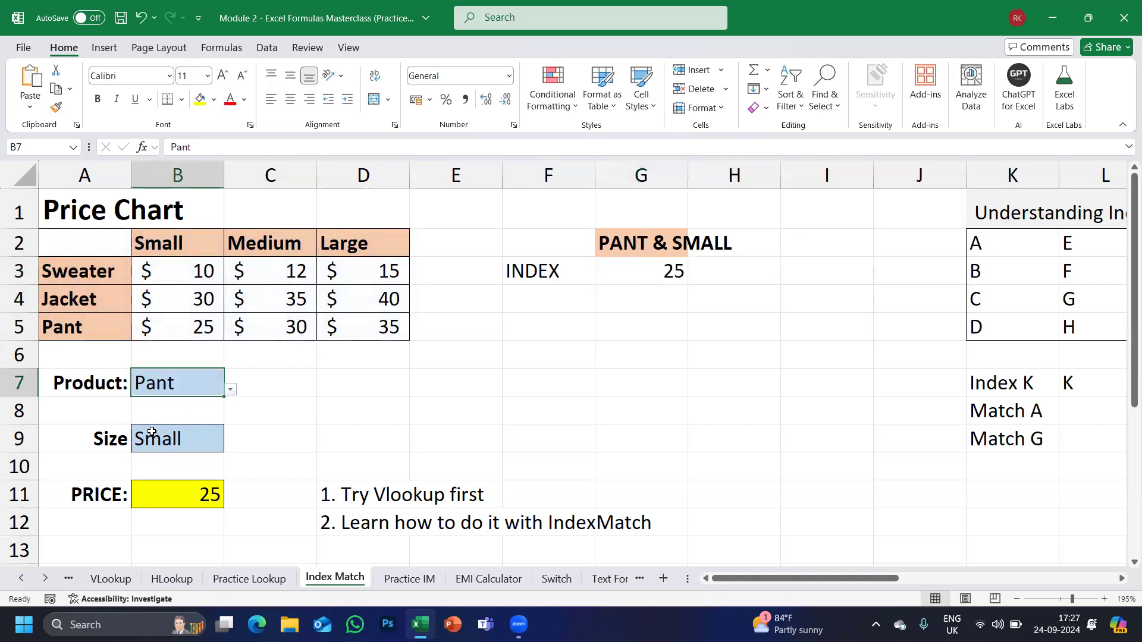
left_click(152, 433)
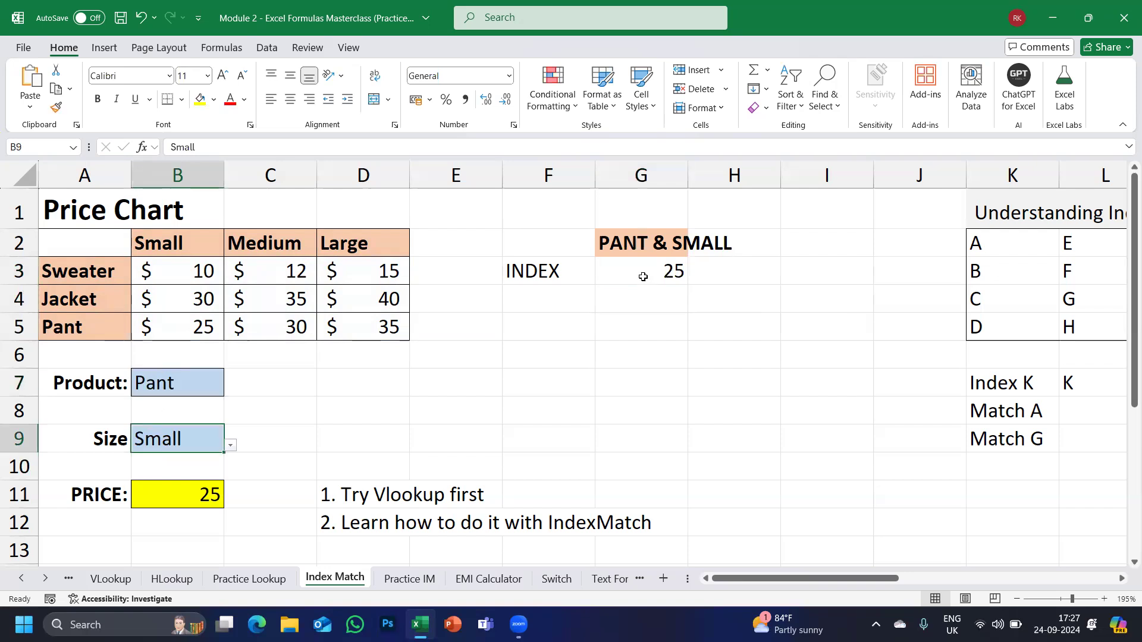
left_click(168, 384)
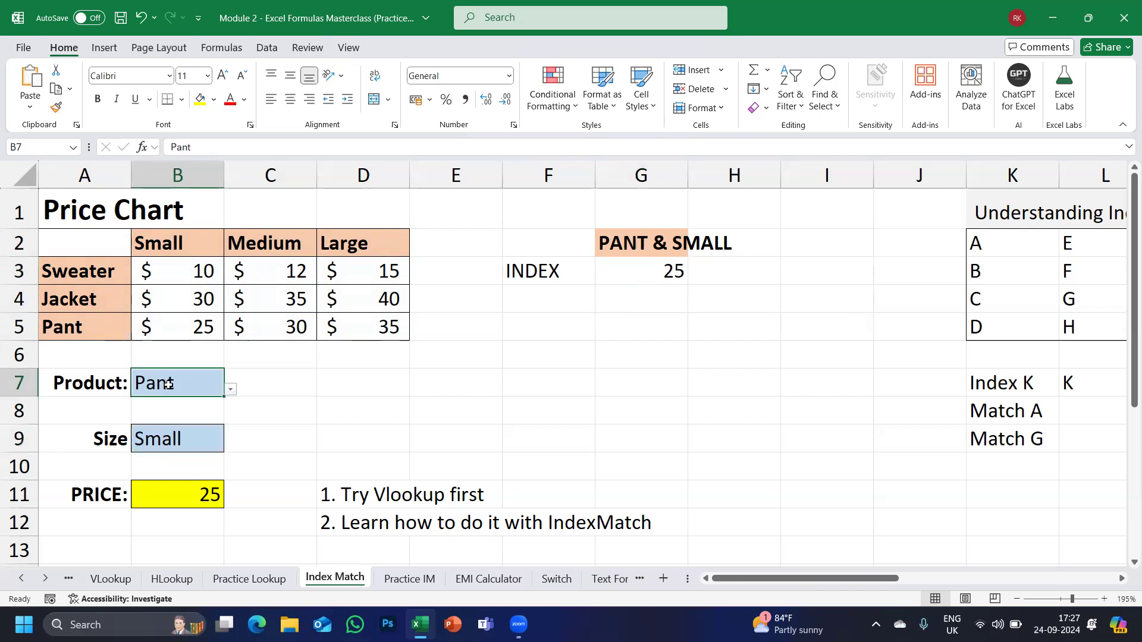
left_click(636, 270)
double_click(635, 270)
left_click_drag(727, 273, 755, 273)
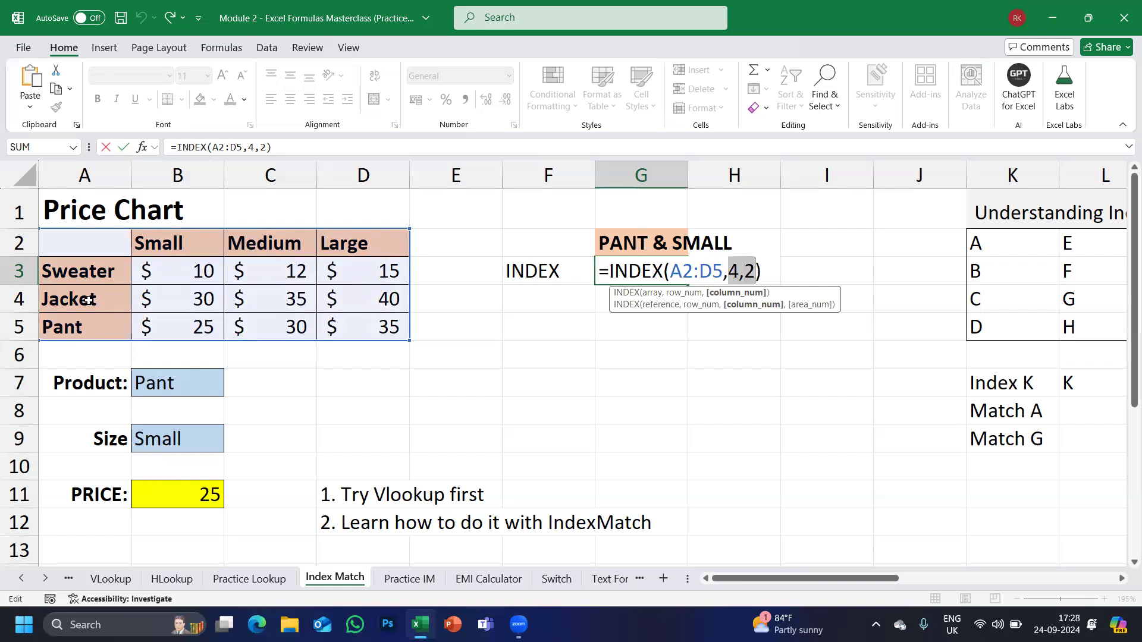
double_click(735, 272)
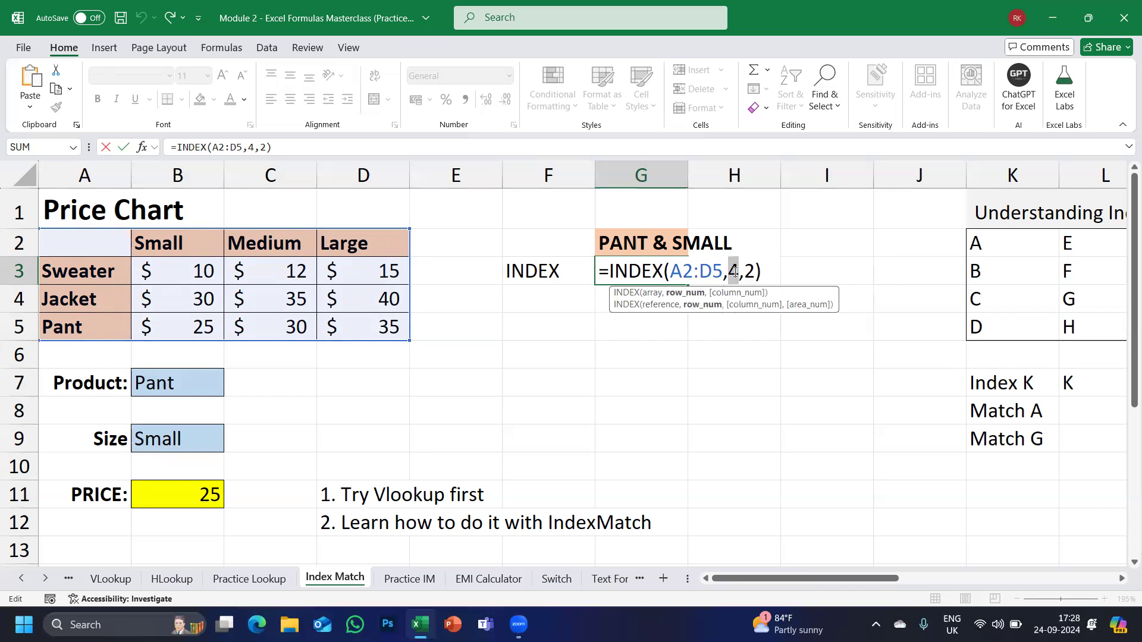
type("4")
key("Return")
Label cell F4 'MATCH'.
key("Left")
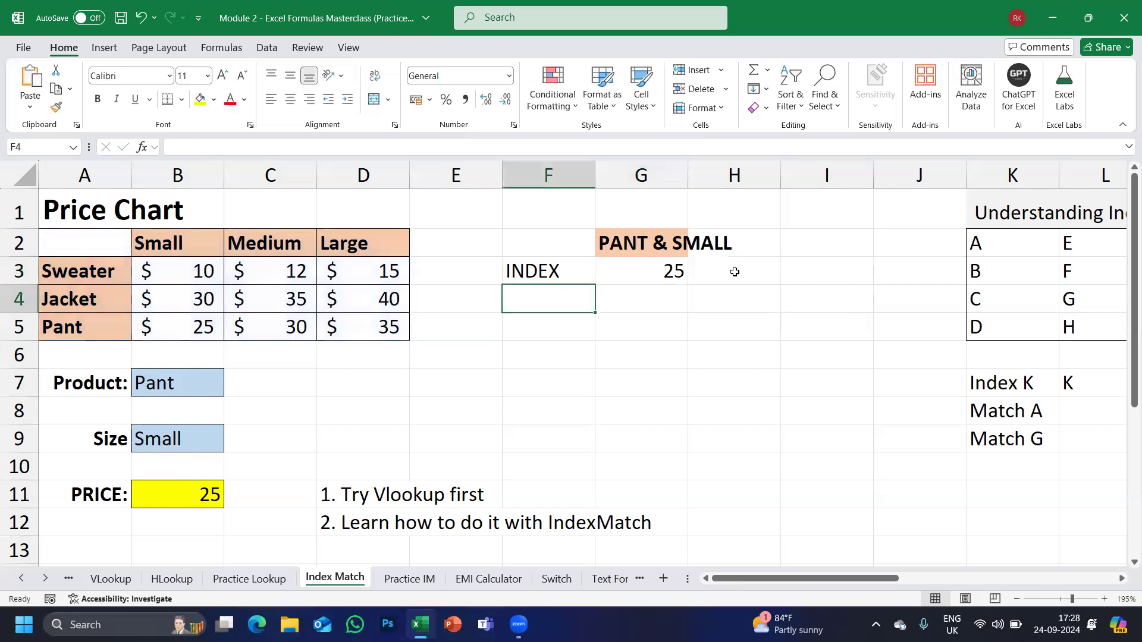
type("MATH")
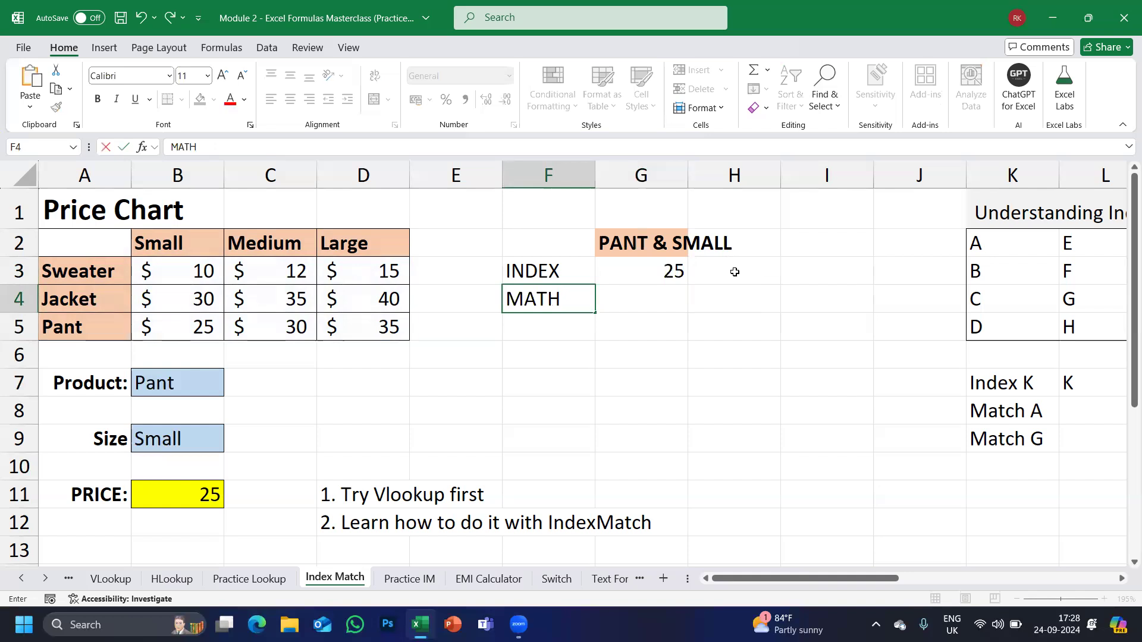
key("BackSpace")
type("CH")
key("Tab")
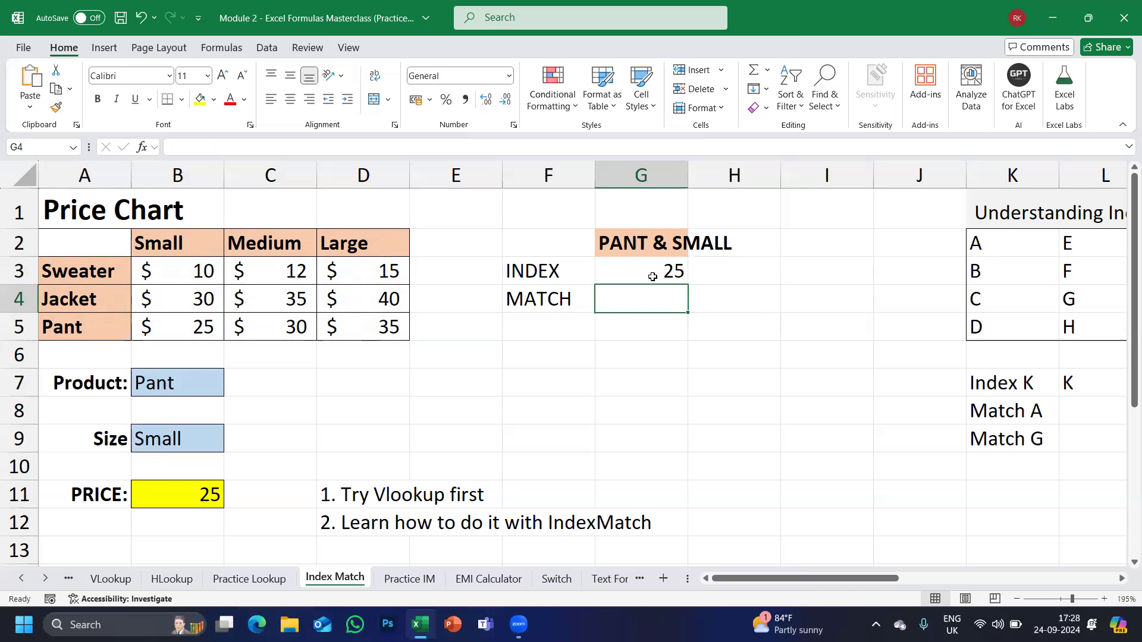
Enter =MATCH(B7,A2:A5,0) in G4, returning Pant's row position 4.
type("=MATC")
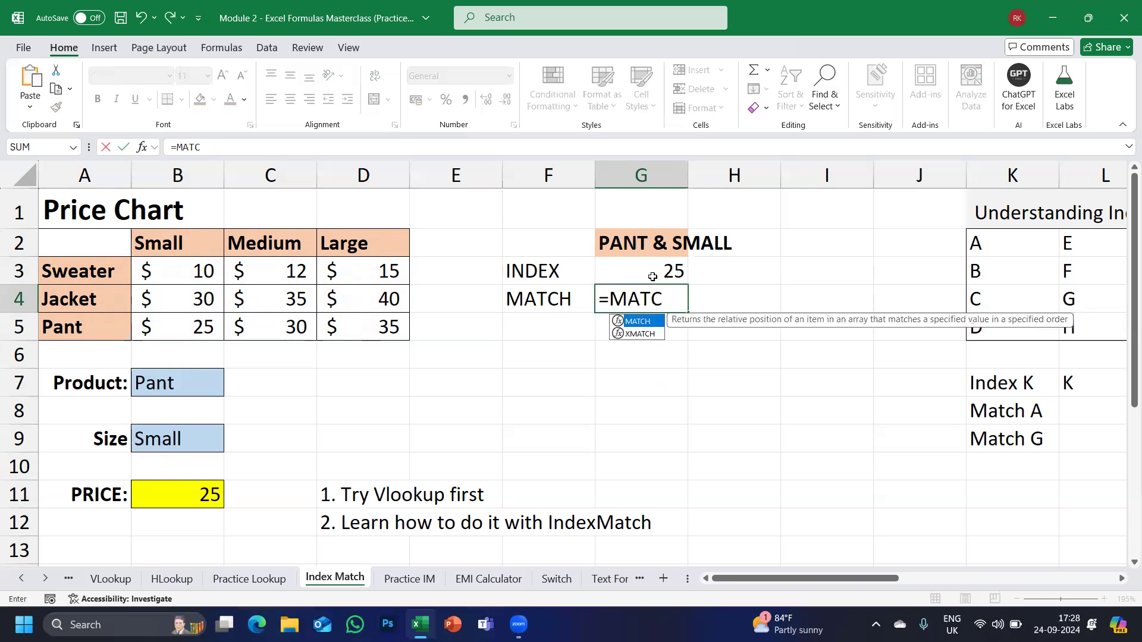
key("Tab")
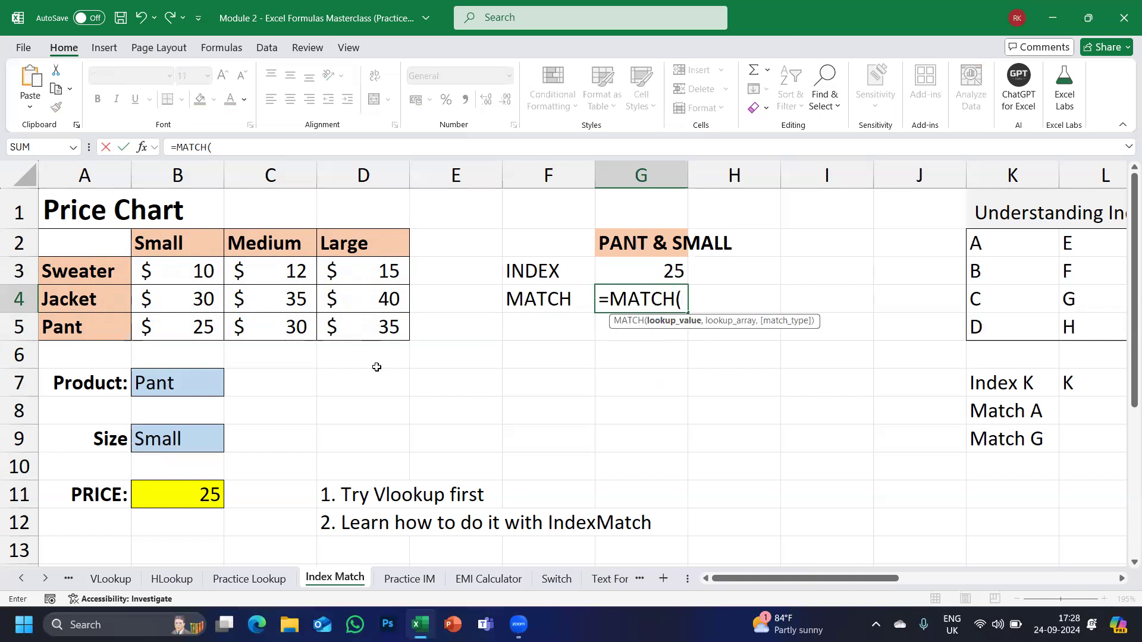
left_click(165, 383)
type(",")
left_click_drag(52, 235, 53, 322)
type(",0)")
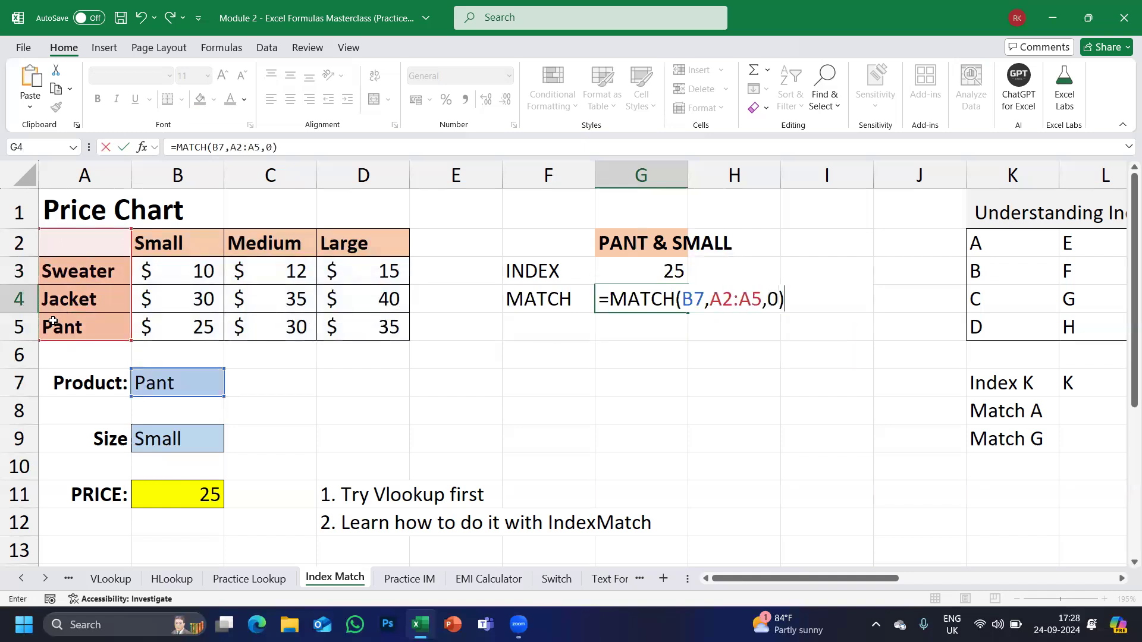
key("Return")
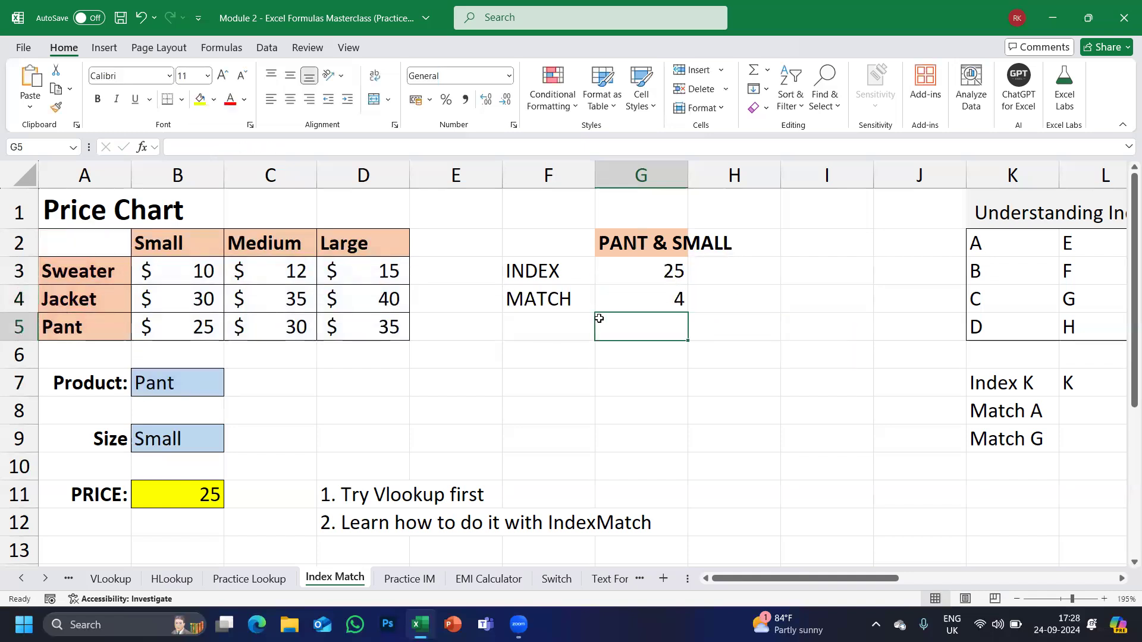
Try B7 as G3's row argument, then restore the fixed row number 4.
double_click(622, 273)
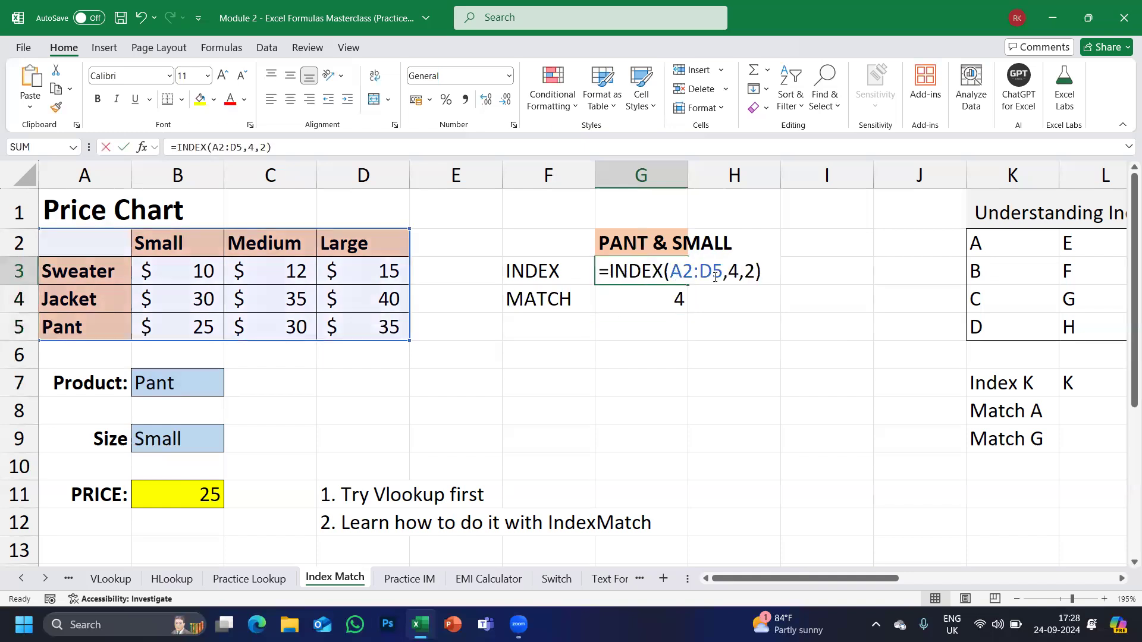
double_click(736, 271)
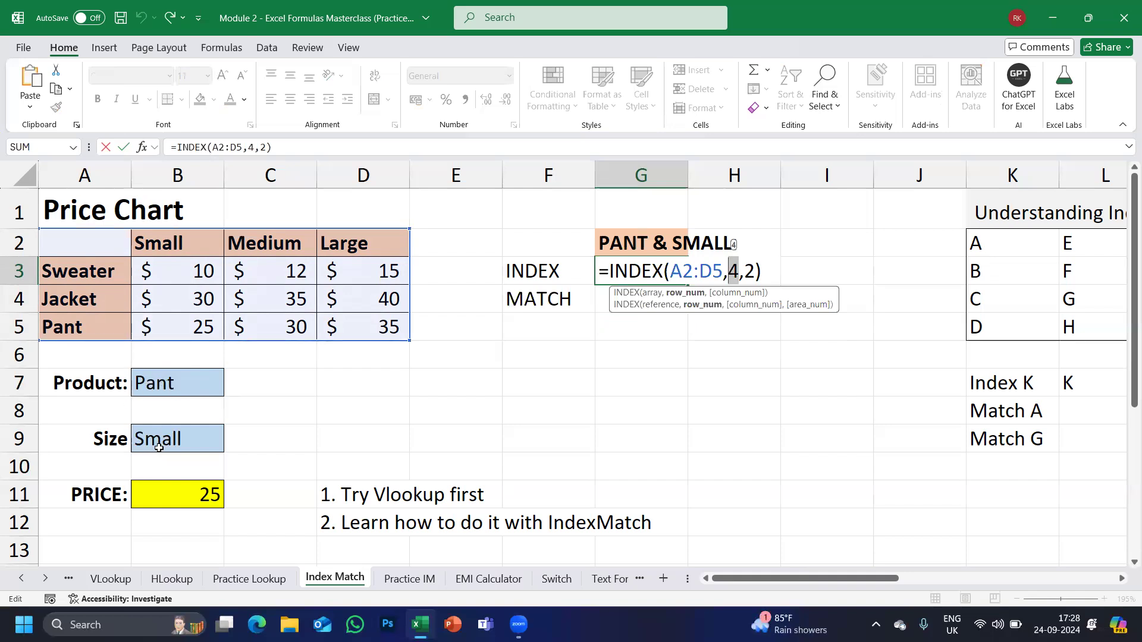
left_click(157, 386)
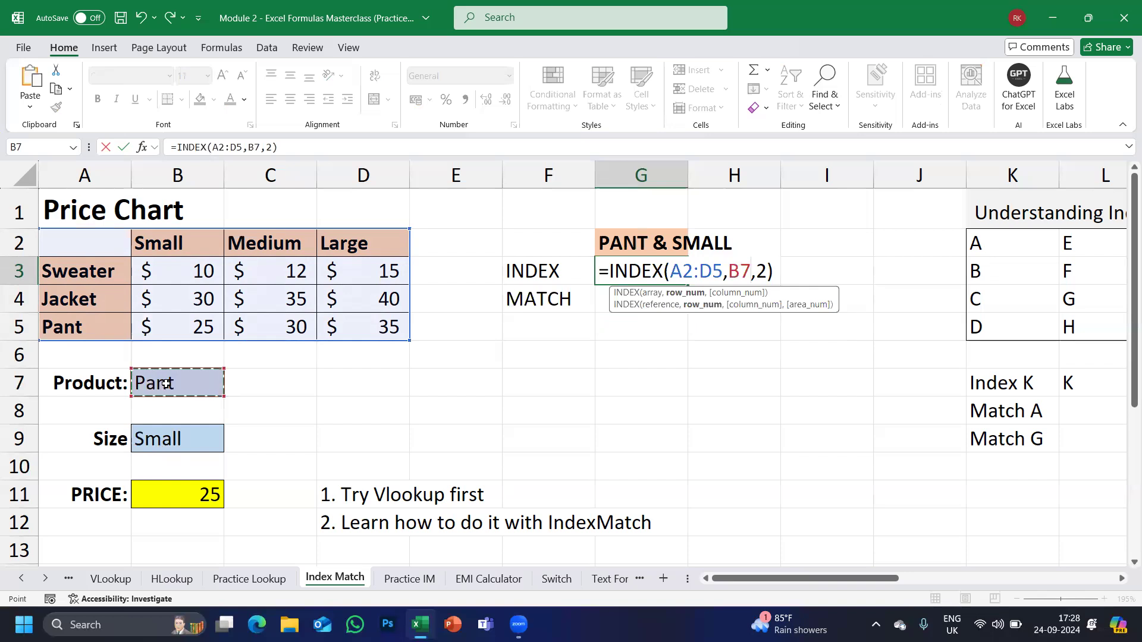
double_click(643, 272)
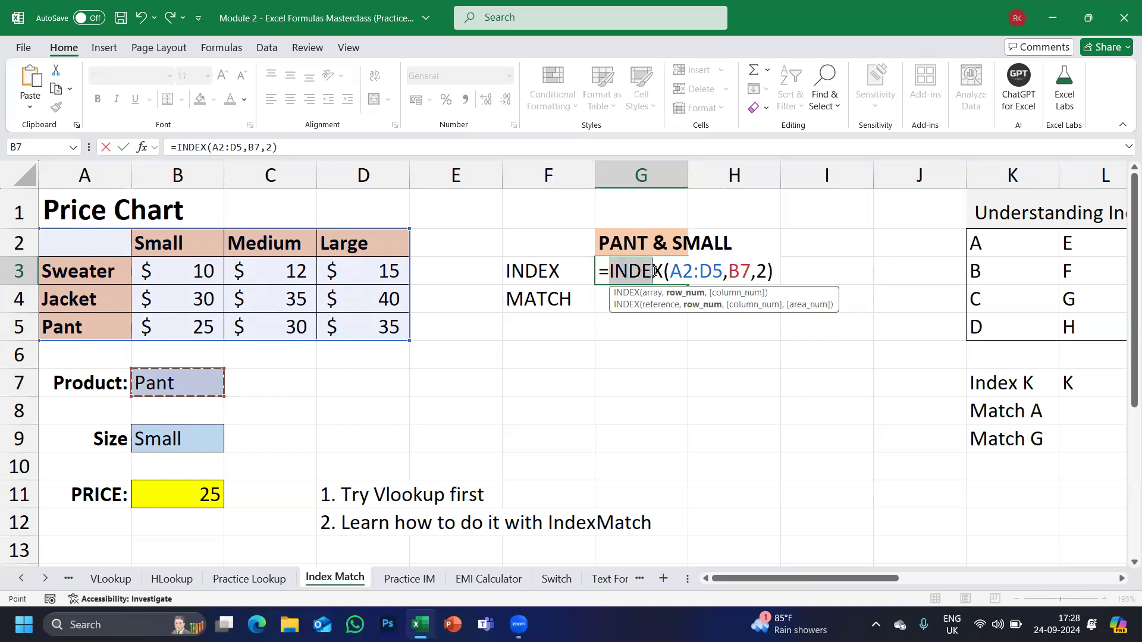
left_click_drag(737, 271, 749, 271)
left_click(734, 271)
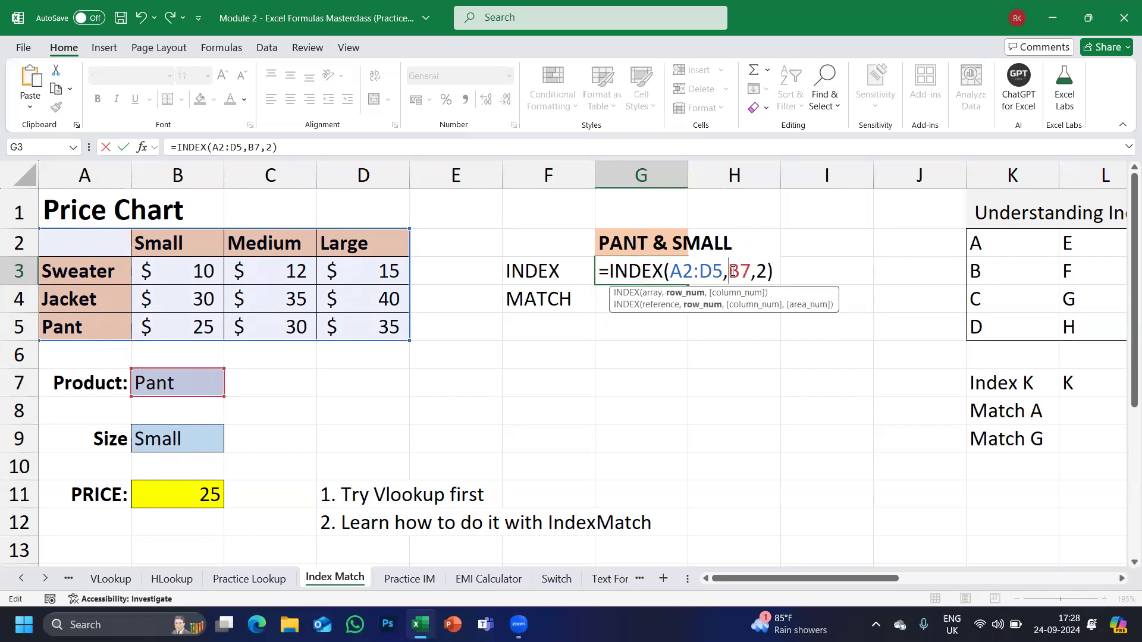
key("Delete")
key("Delete")
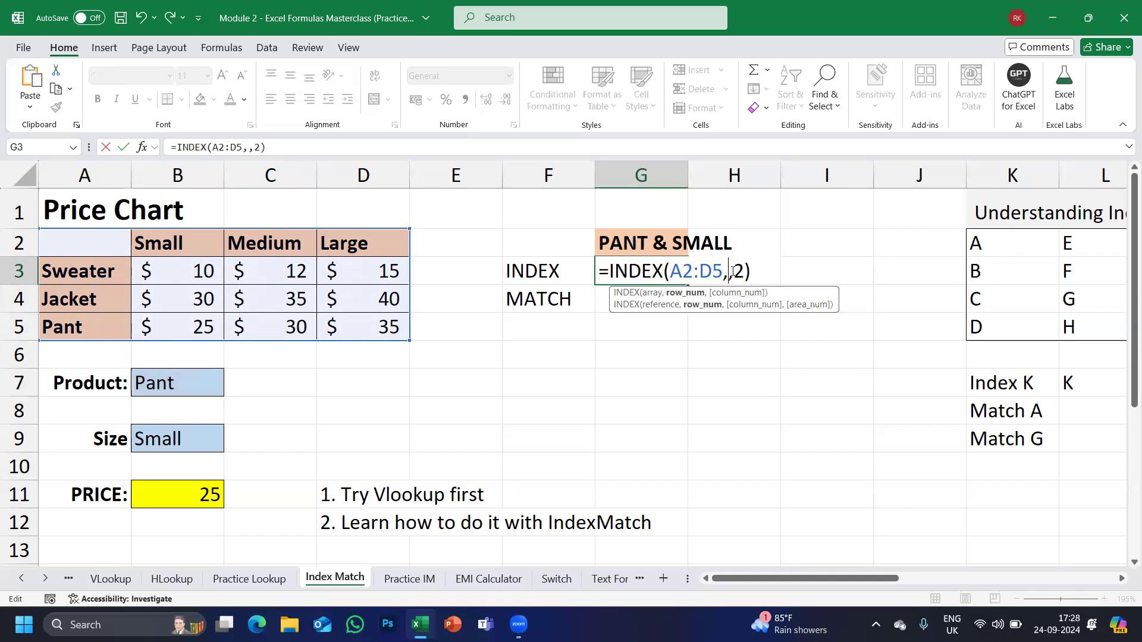
type("4")
key("ctrl+Return")
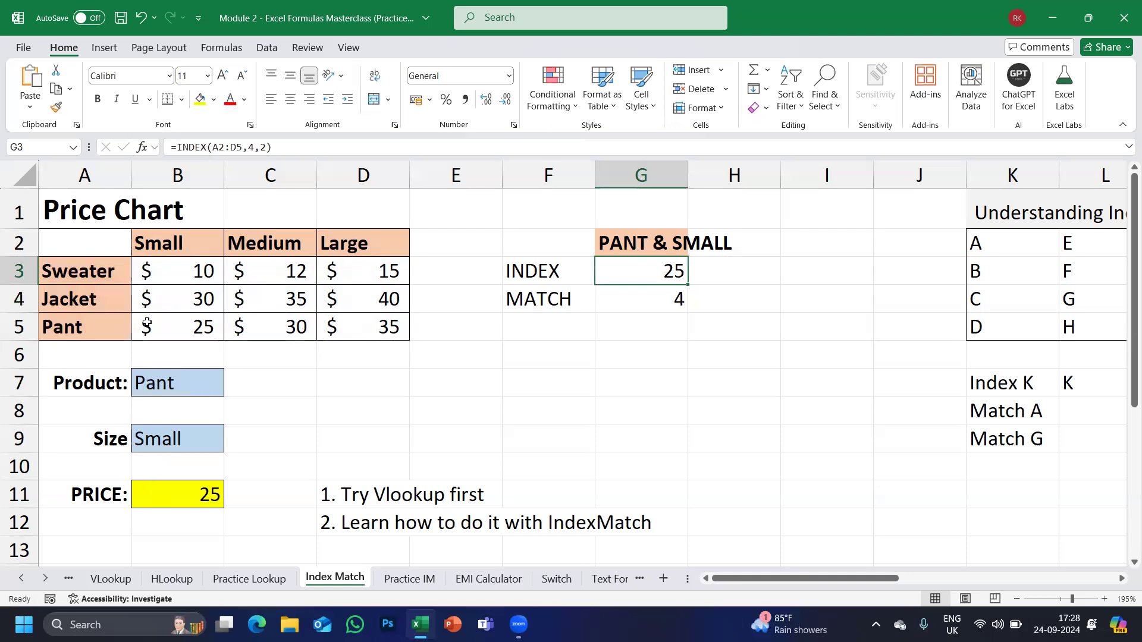
Make G3's INDEX formula take its row number from G4's MATCH result.
double_click(661, 302)
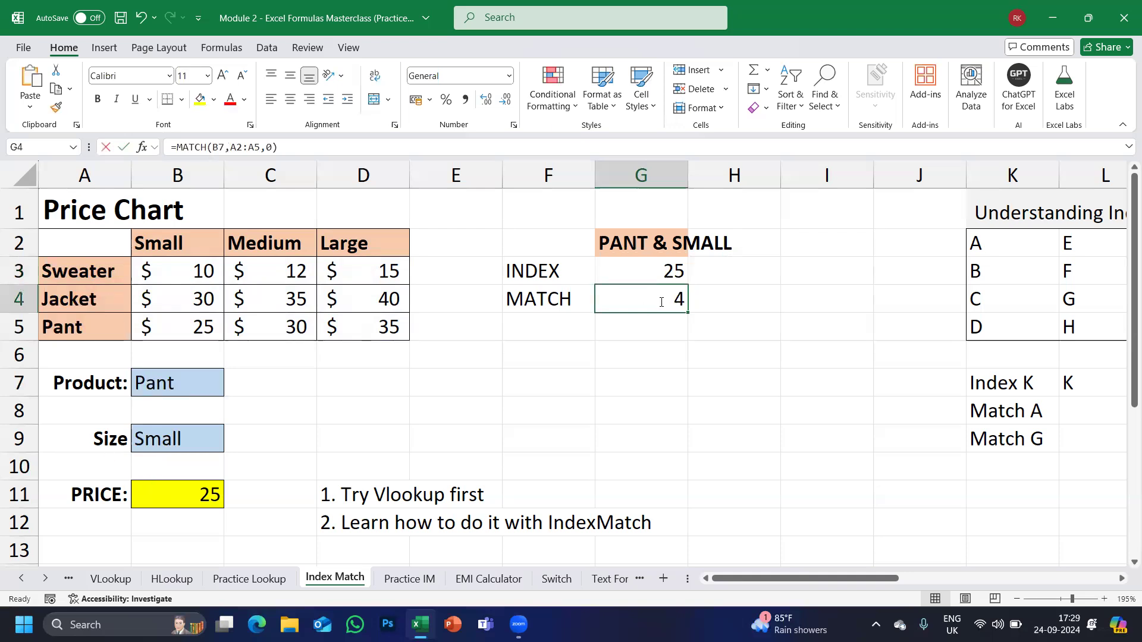
key("Escape")
double_click(666, 272)
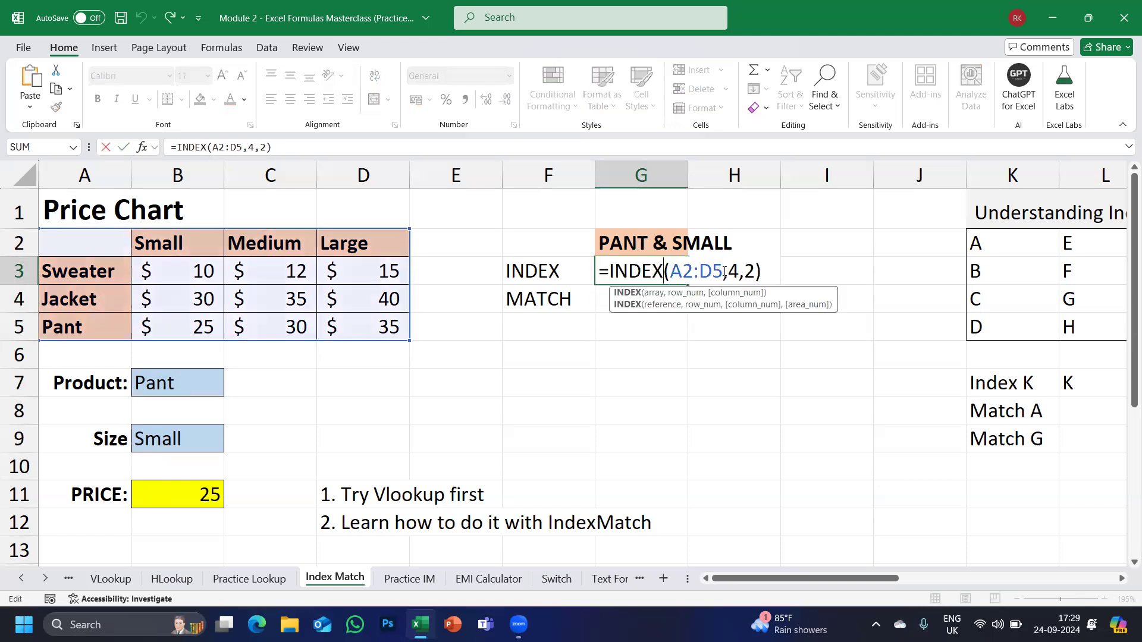
left_click(738, 272)
key("BackSpace")
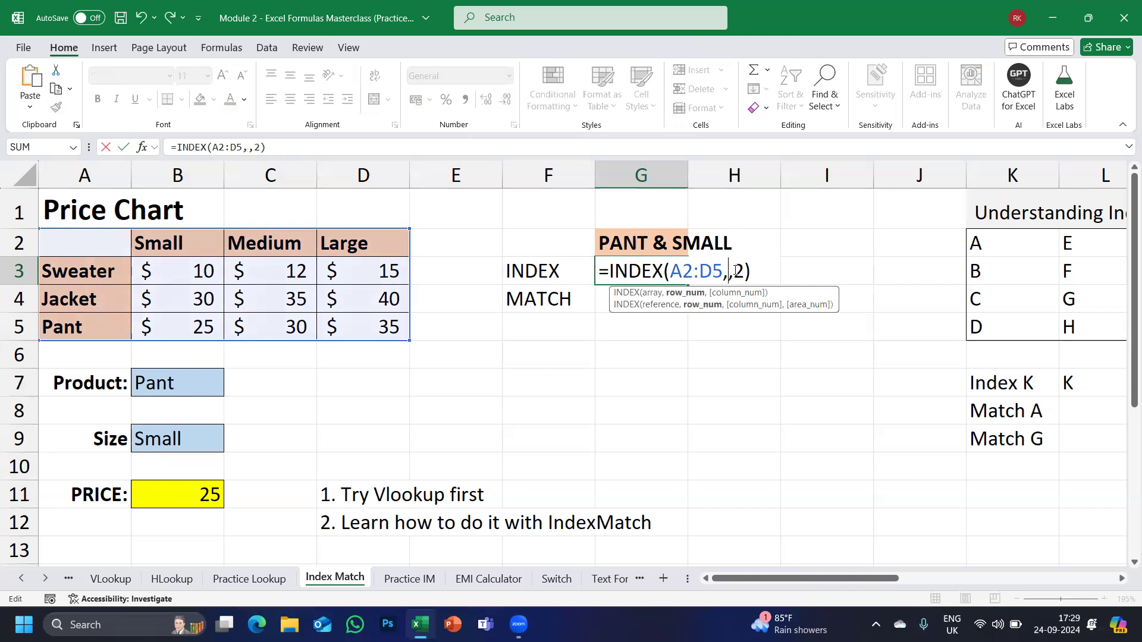
left_click(597, 302)
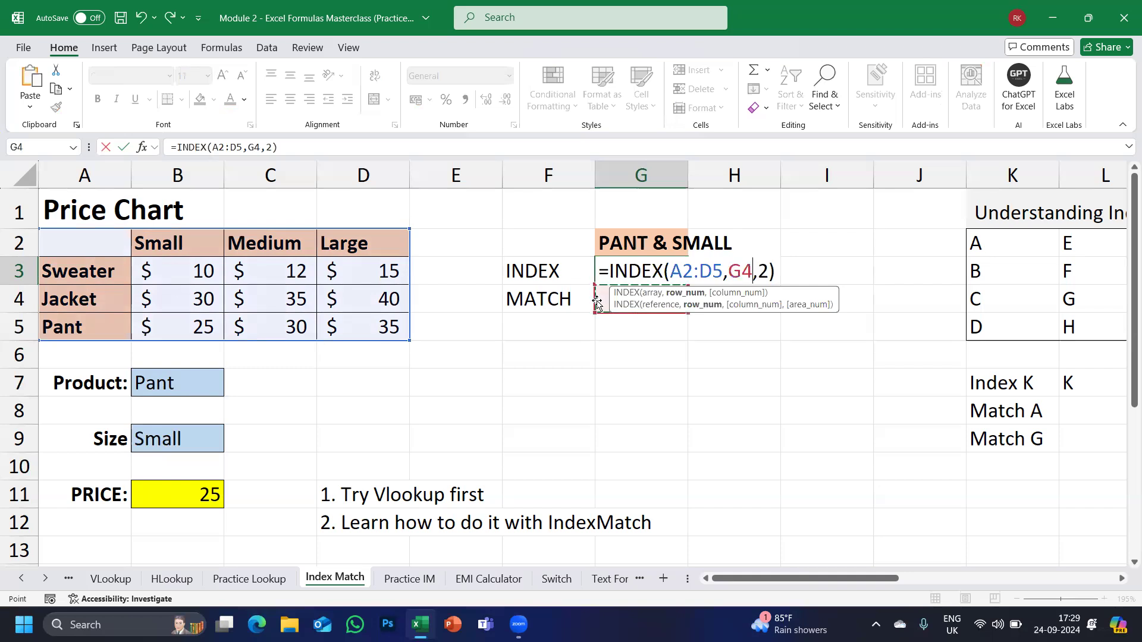
key("Return")
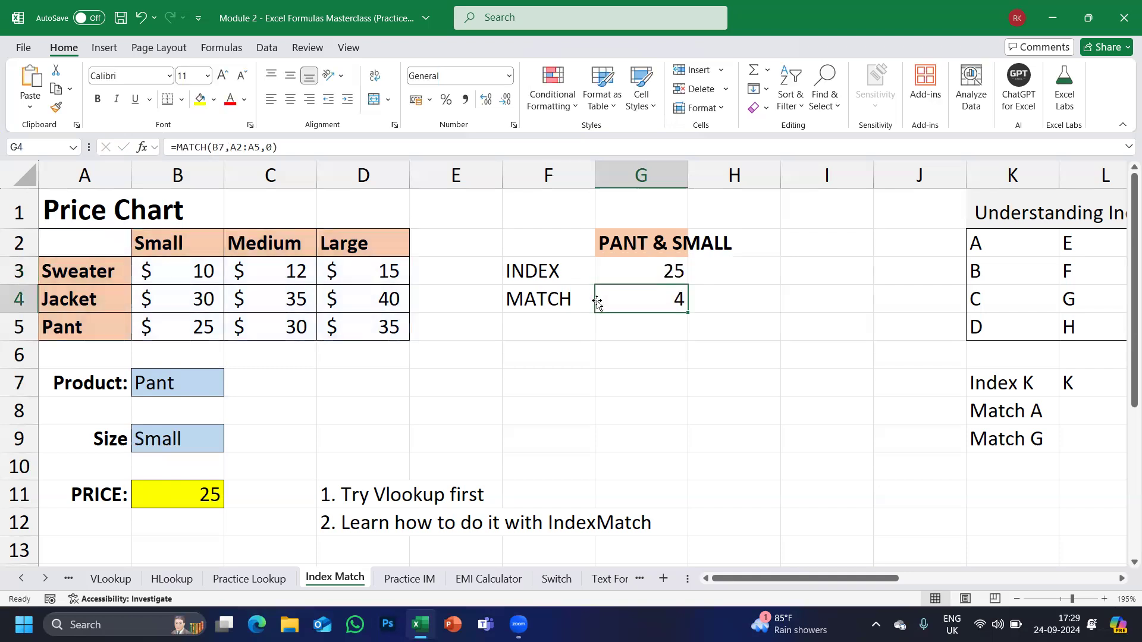
Copy the MATCH(B7,A2:A5,0) expression from G4's formula.
key("Up")
key("F2")
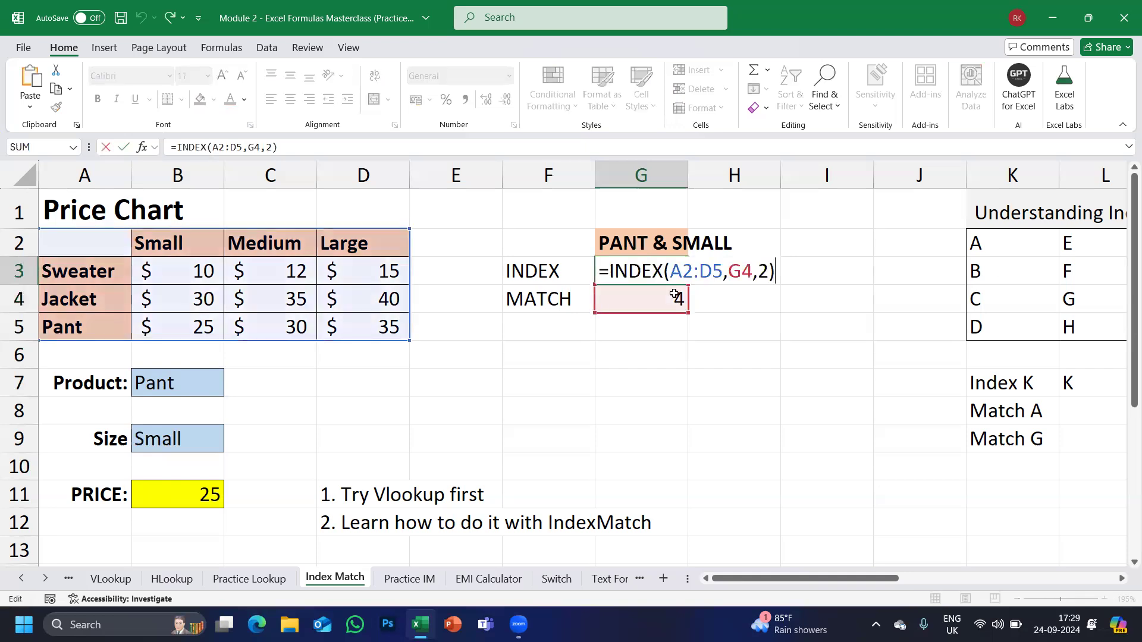
left_click_drag(751, 271, 728, 272)
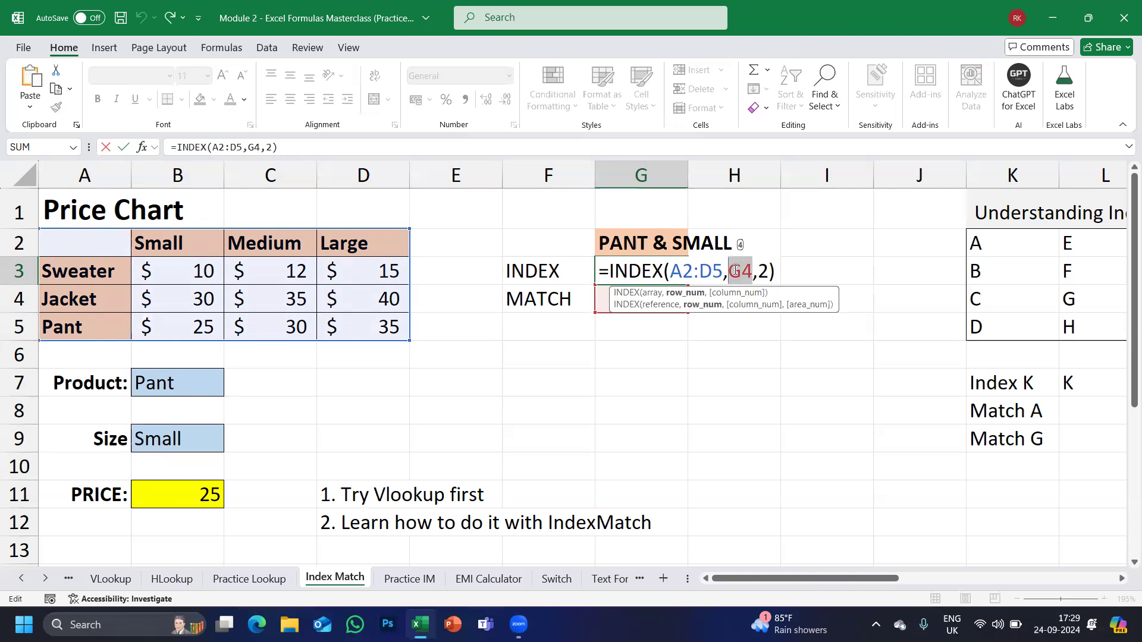
key("Escape")
double_click(636, 300)
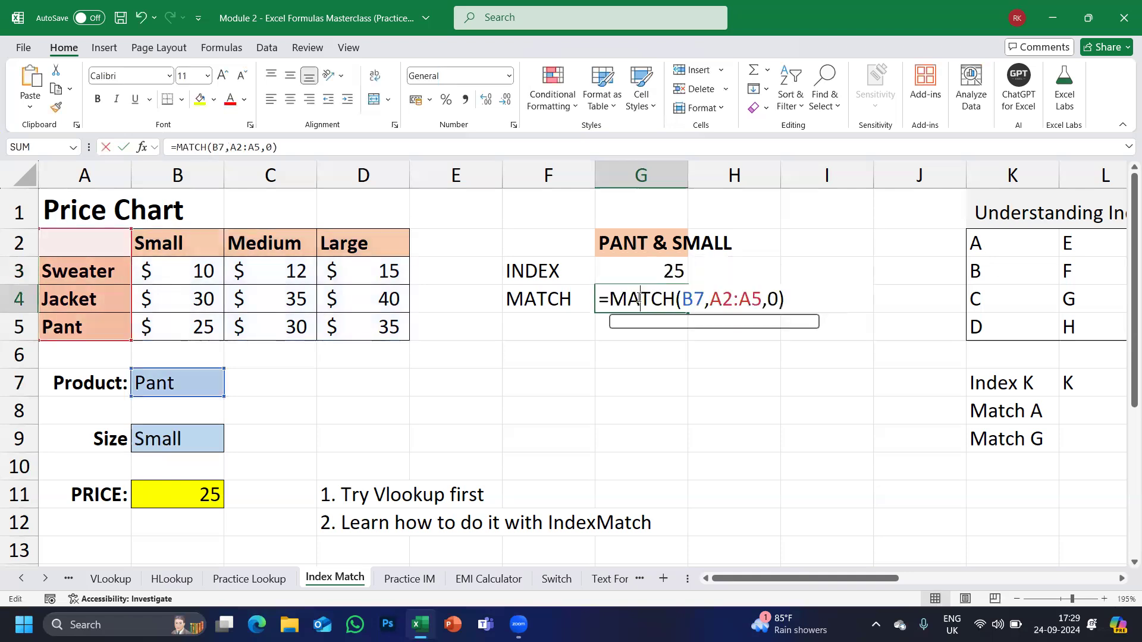
left_click_drag(609, 298, 796, 291)
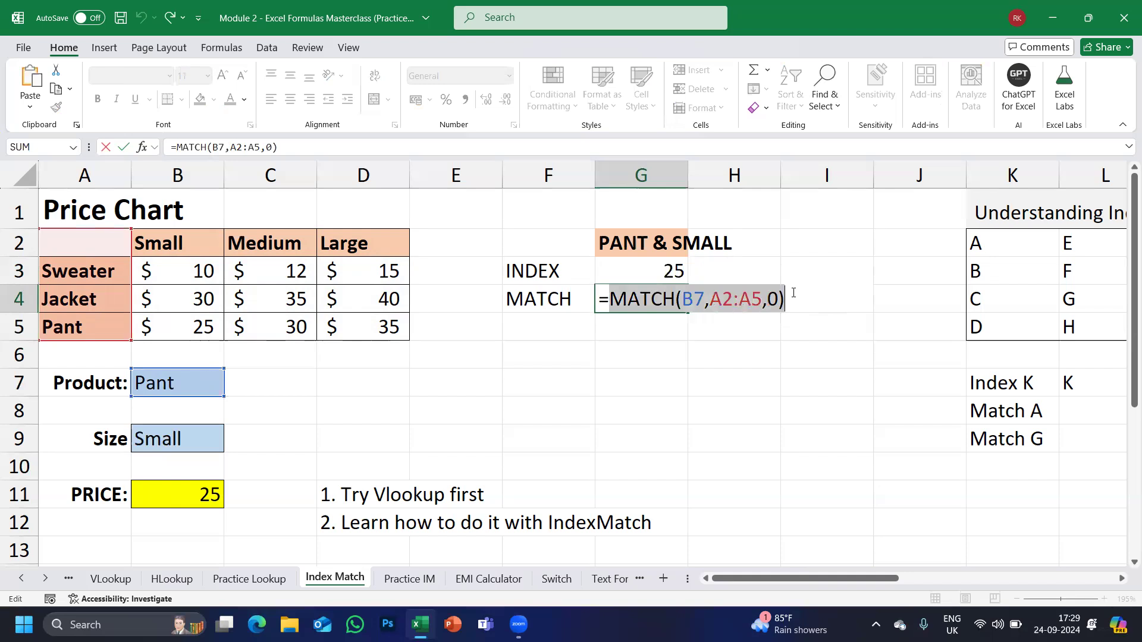
key("Escape")
Replace G4 in G3 with MATCH(B7,A2:A5,0), keeping the result 25.
double_click(641, 272)
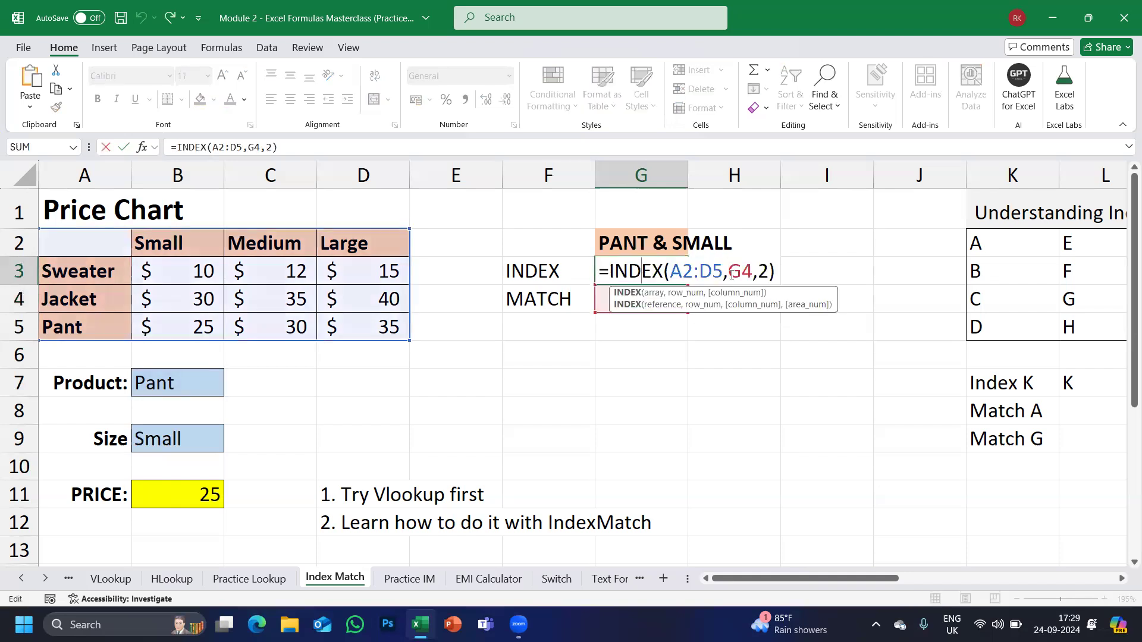
double_click(748, 272)
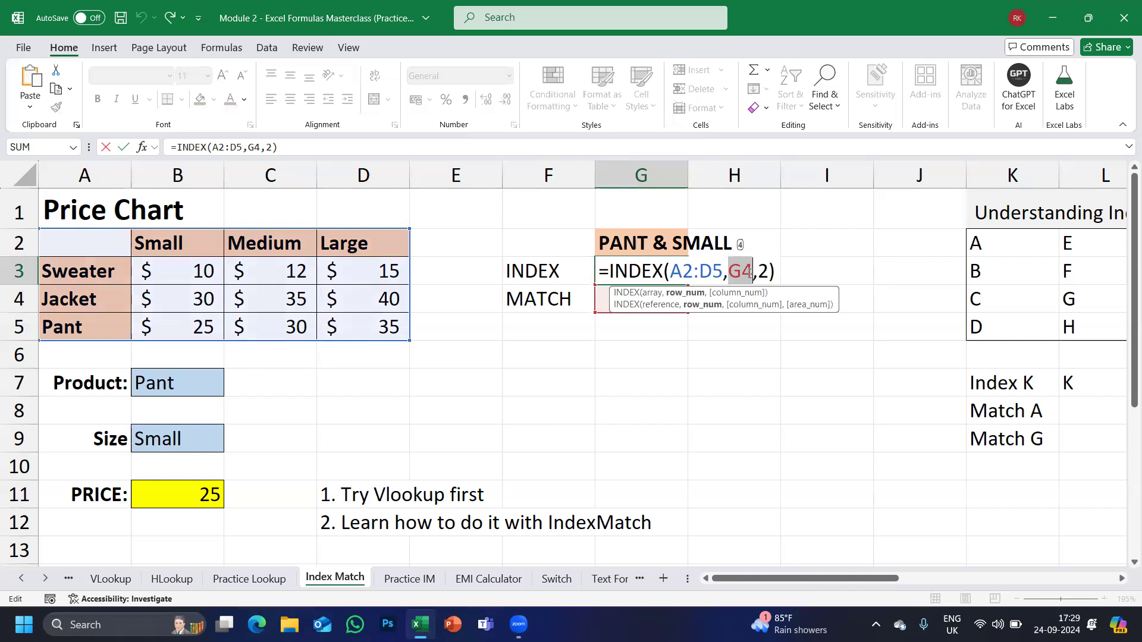
key("ctrl+v")
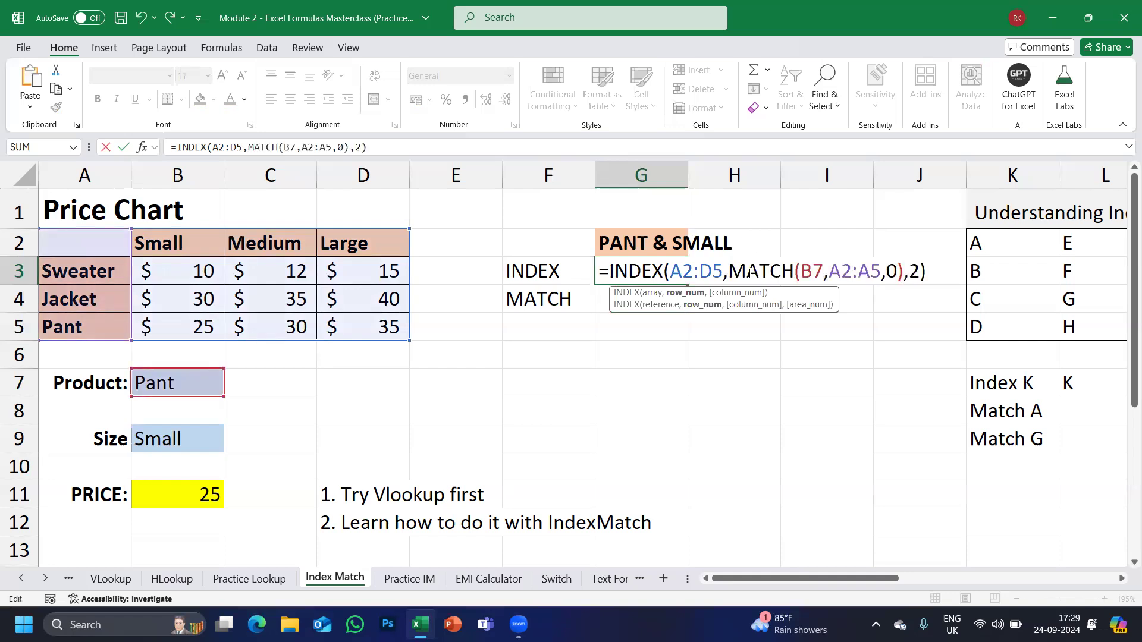
key("Return")
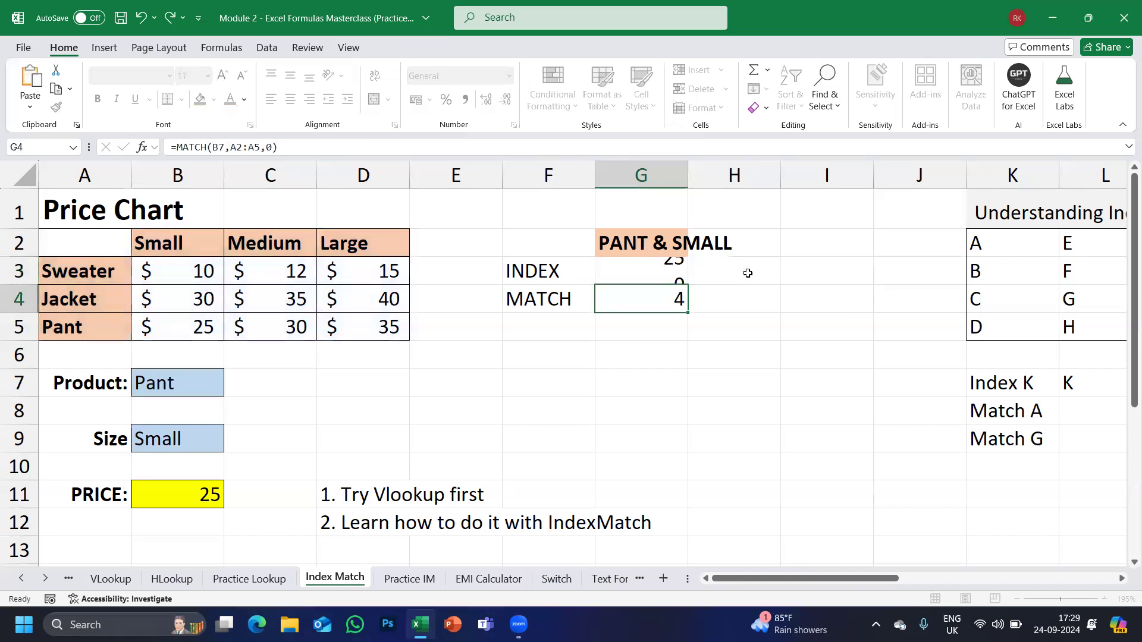
left_click(545, 324)
Label F5 'MATCH' and enter =MATCH(B9,A2:D2,0) in G5, returning 2 for Small.
type("MATCH")
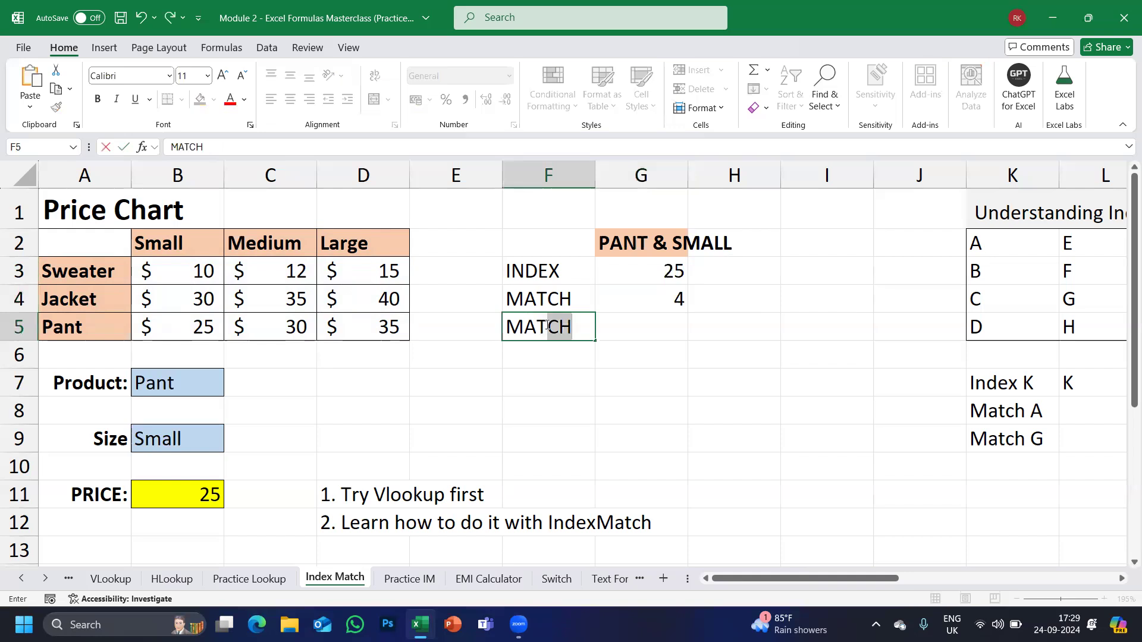
key("Tab")
type("=MATC")
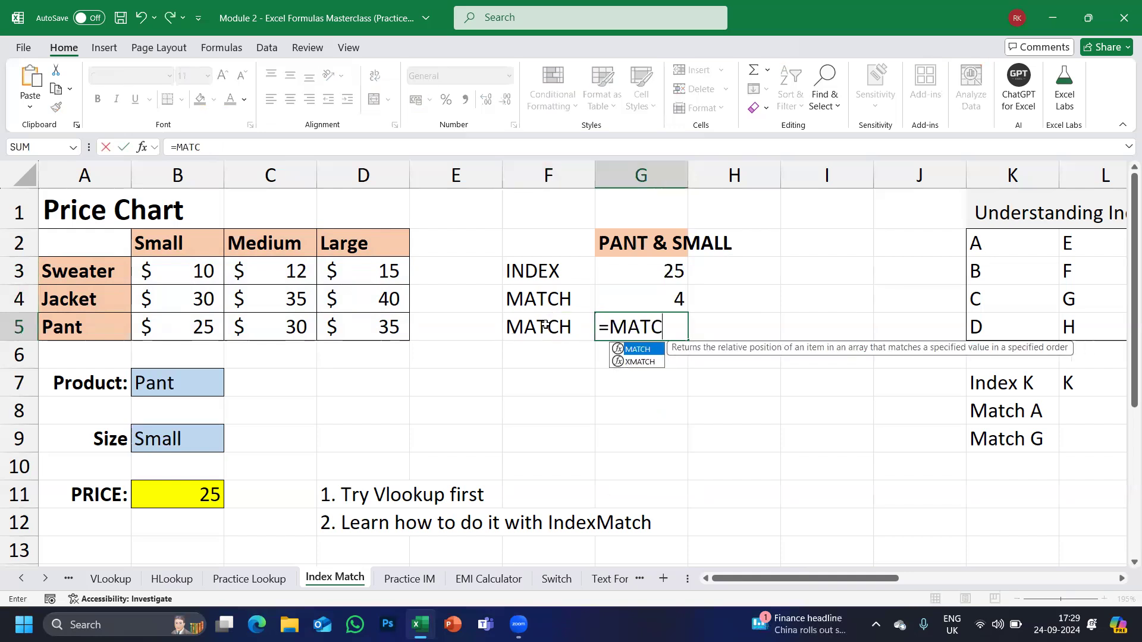
key("Tab")
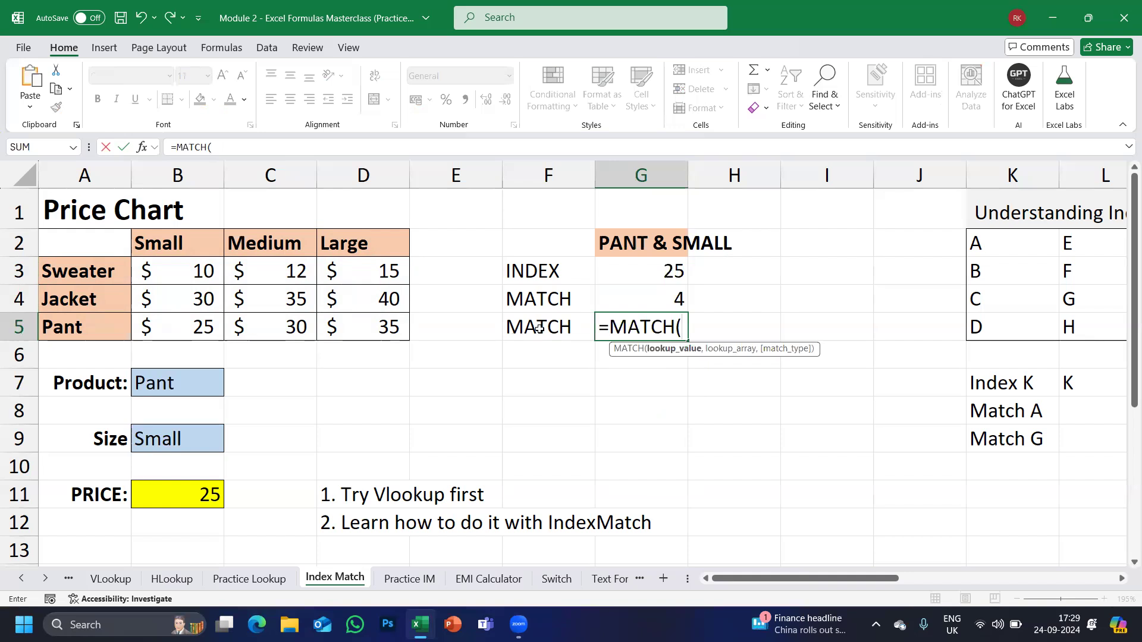
left_click(165, 443)
type(",")
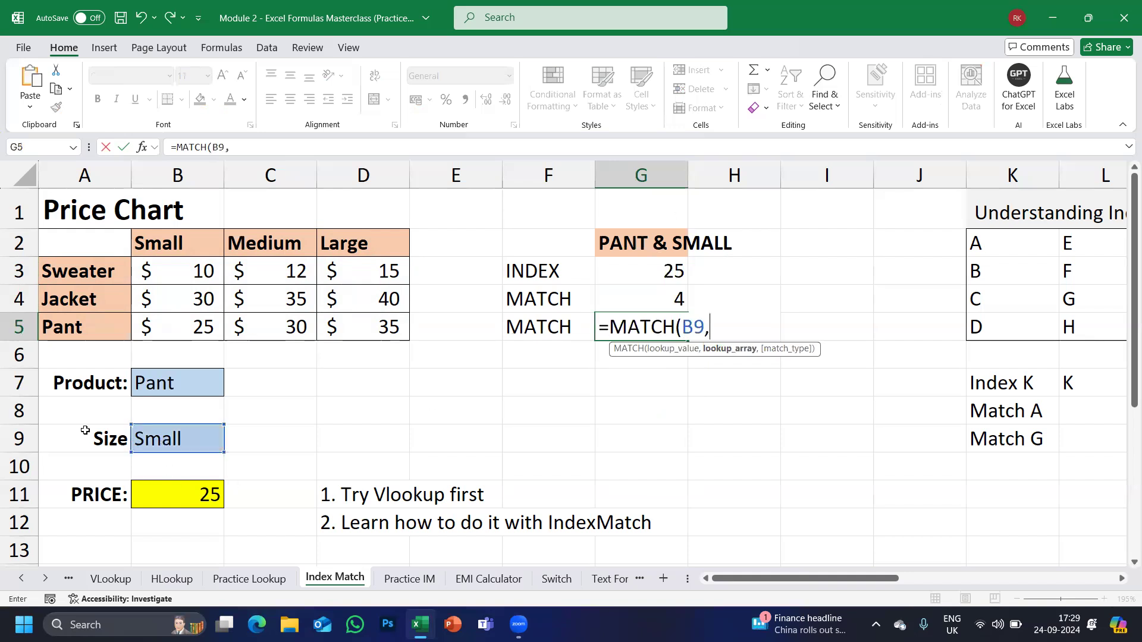
left_click_drag(57, 244, 343, 243)
type(",0")
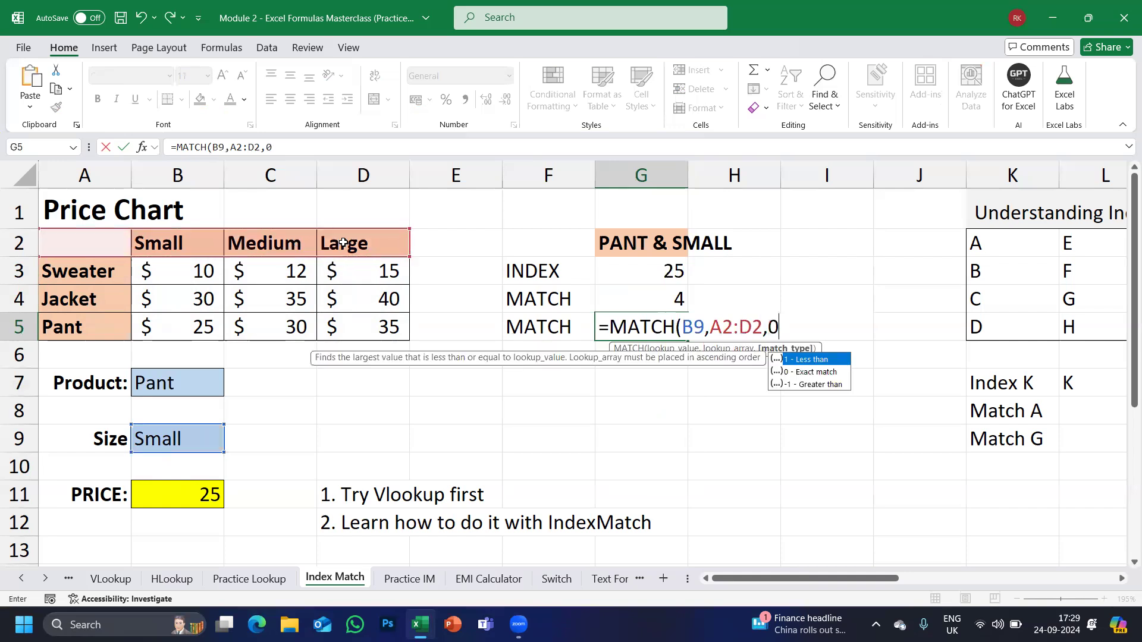
type(")")
key("Return")
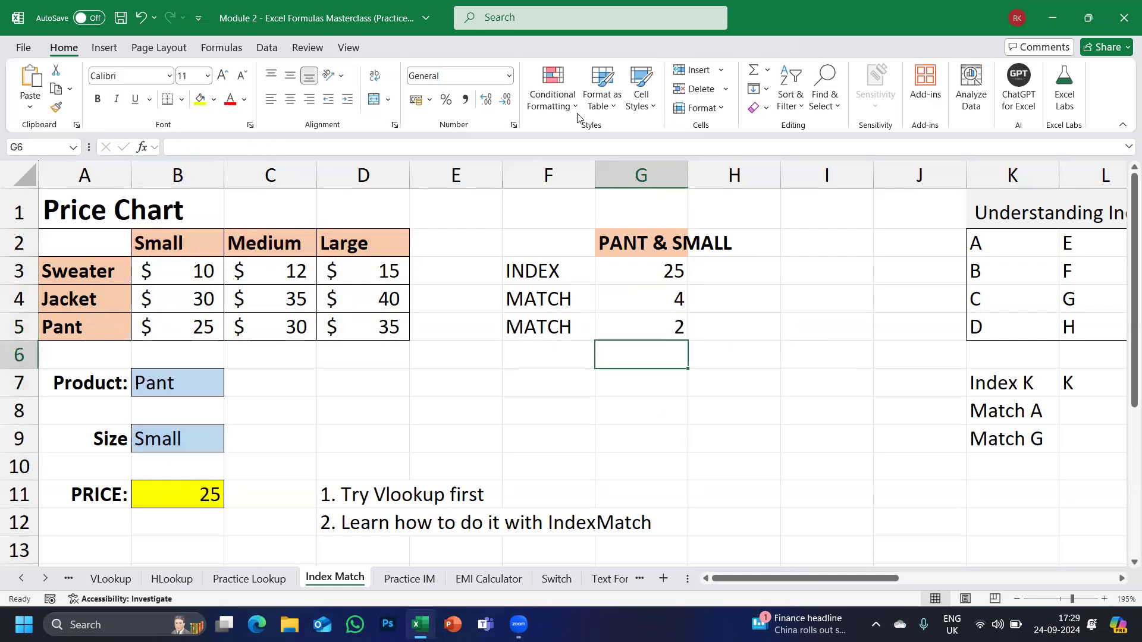
double_click(634, 275)
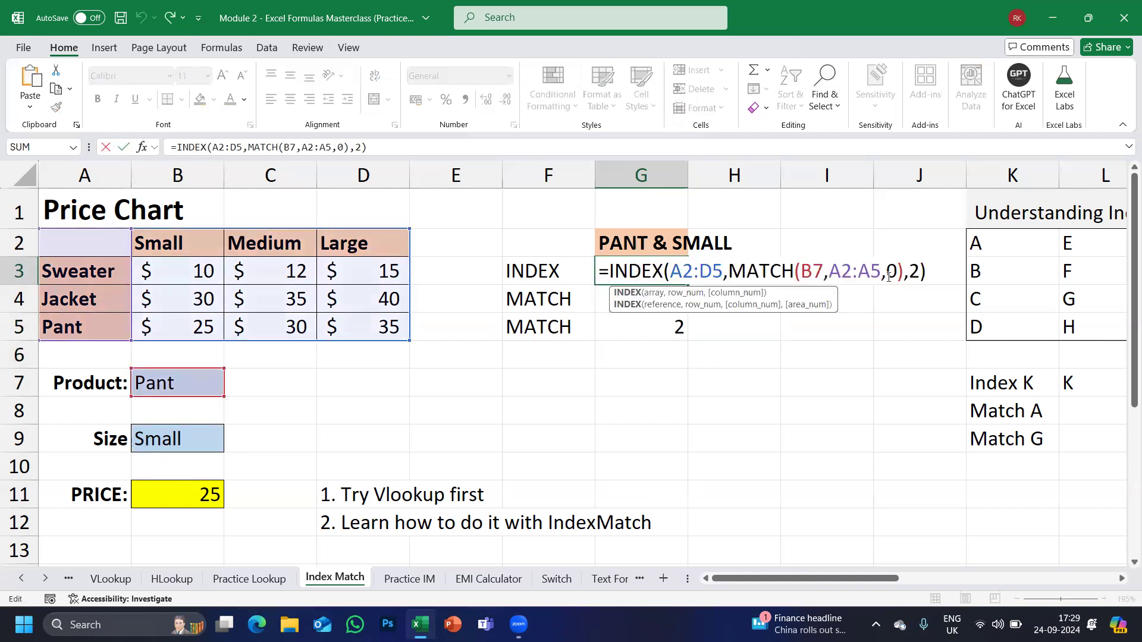
Replace G3's fixed column number 2 with a reference to G5.
double_click(912, 272)
key("BackSpace")
left_click(647, 323)
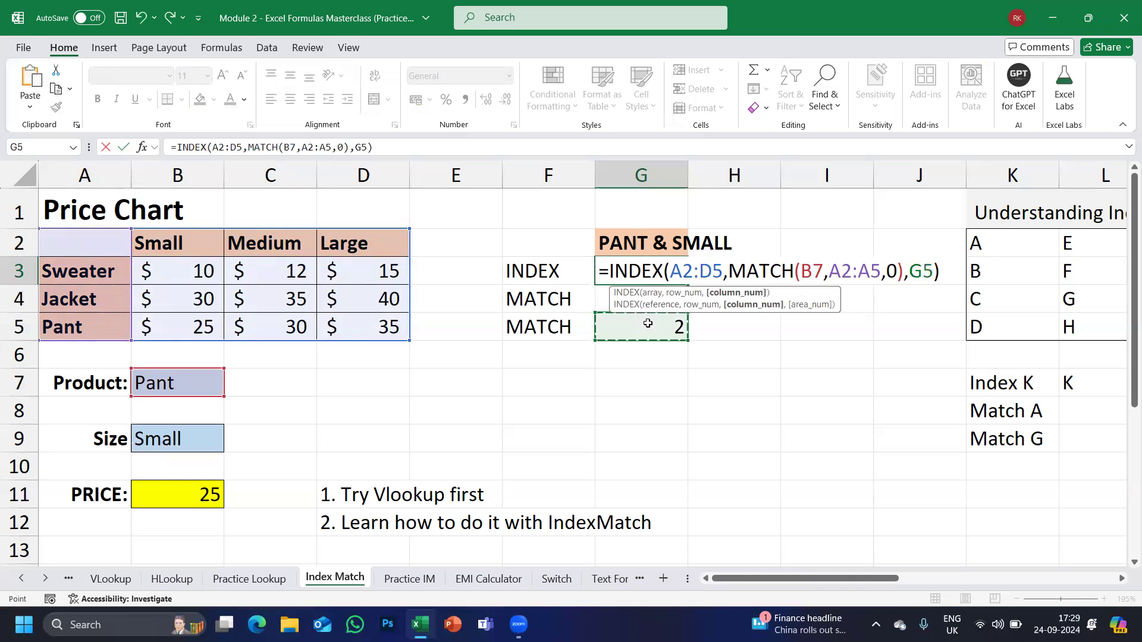
key("Return")
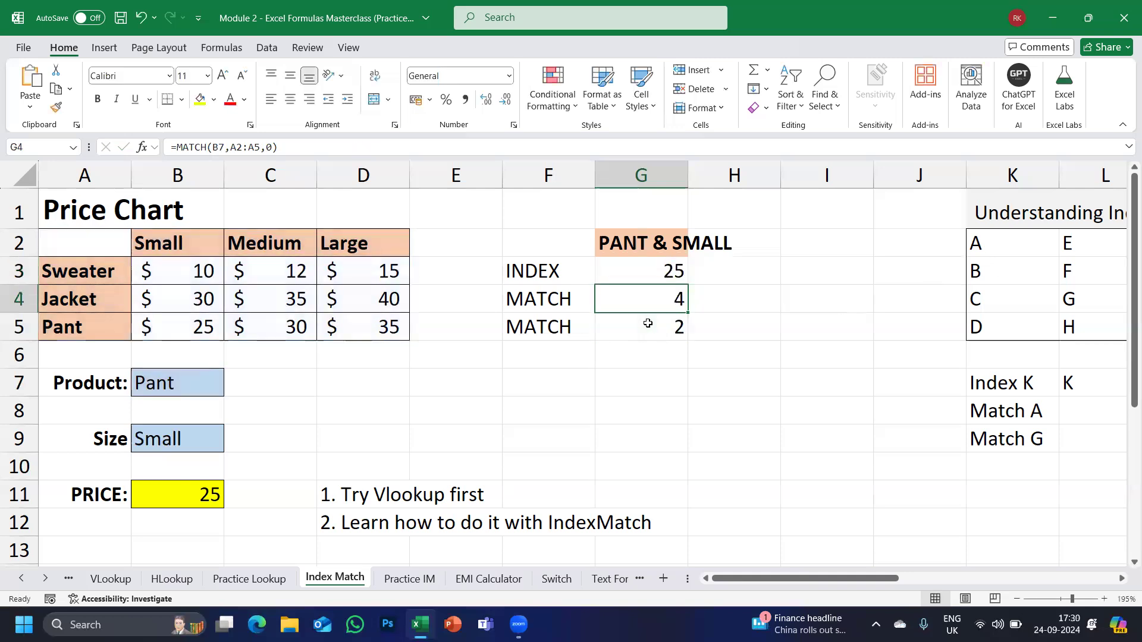
key("Up")
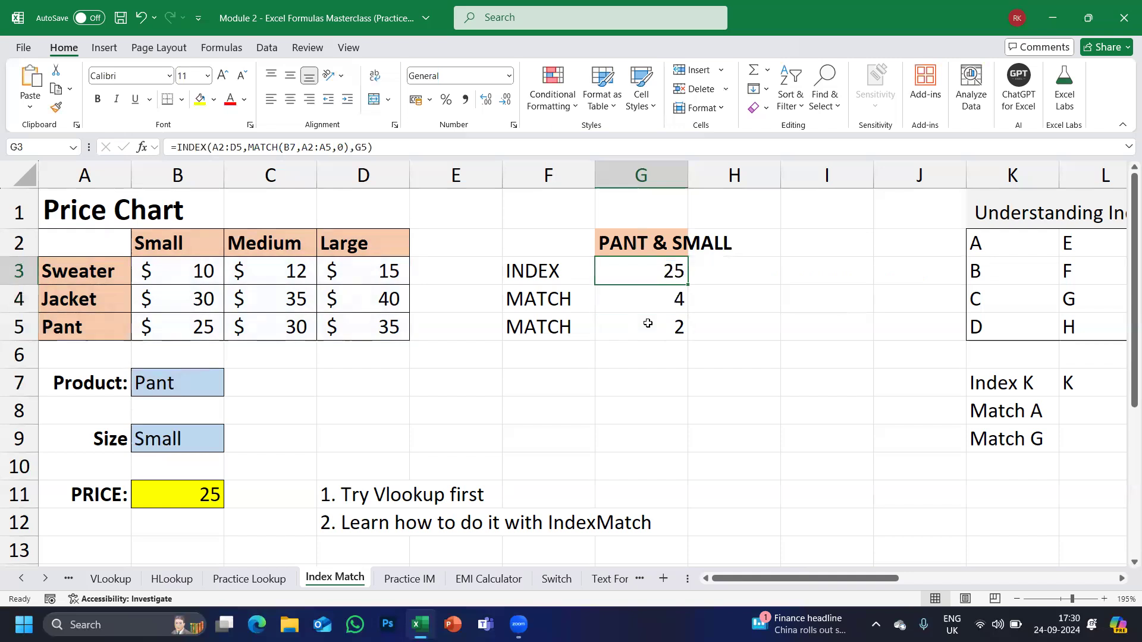
Substitute MATCH(B9,A2:D2,0) for the G5 reference in G3's INDEX formula.
double_click(648, 323)
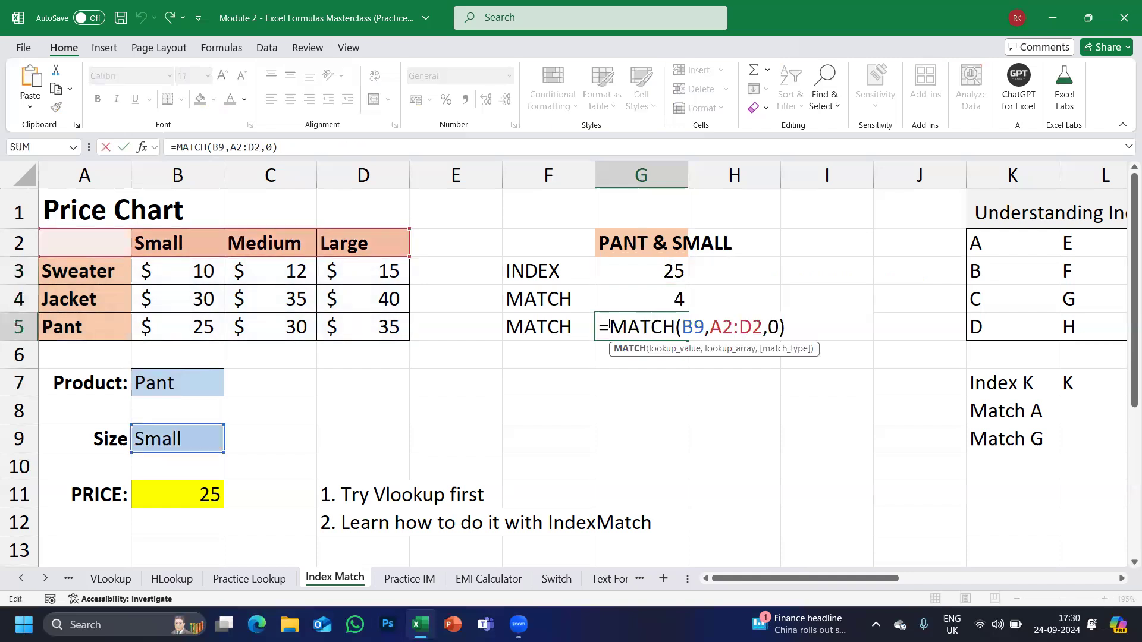
double_click(802, 333)
key("ctrl+c")
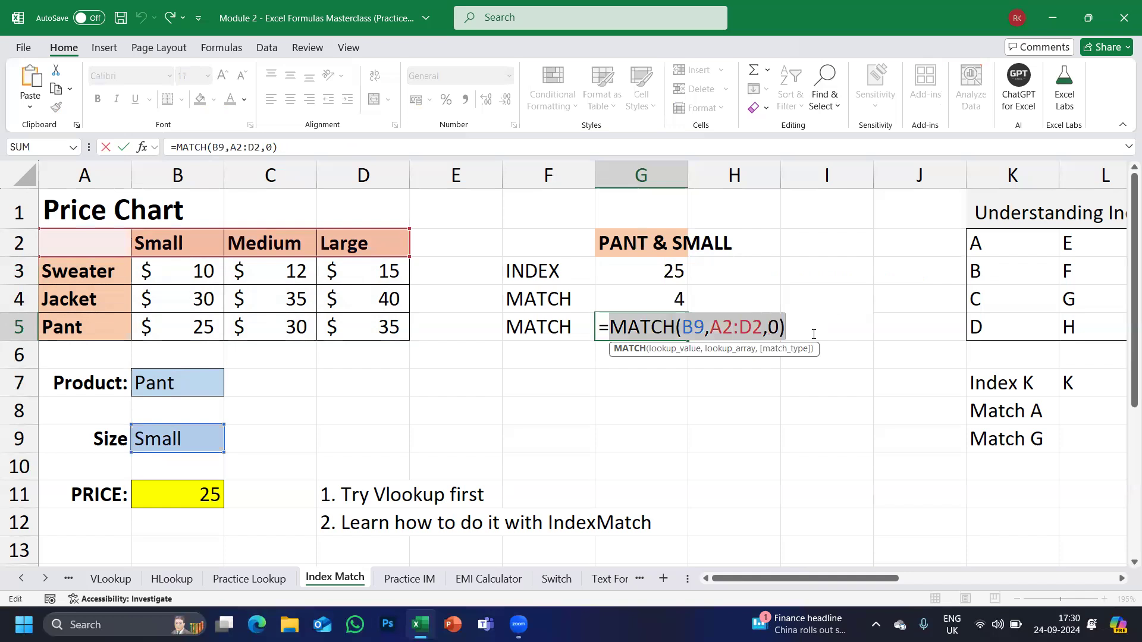
type("`")
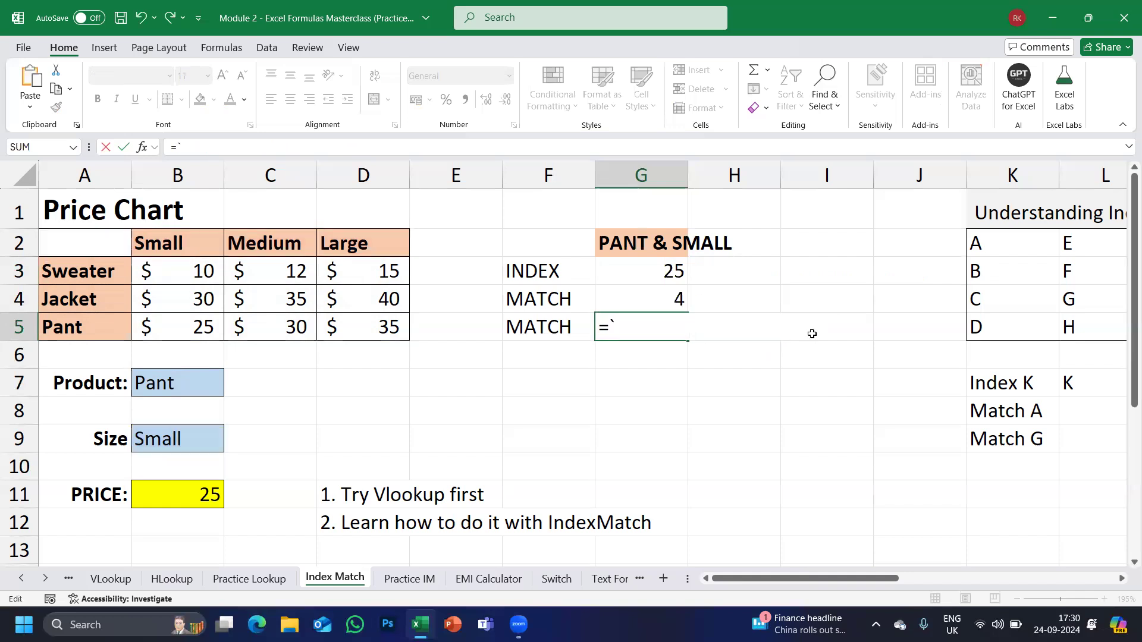
key("Escape")
double_click(672, 271)
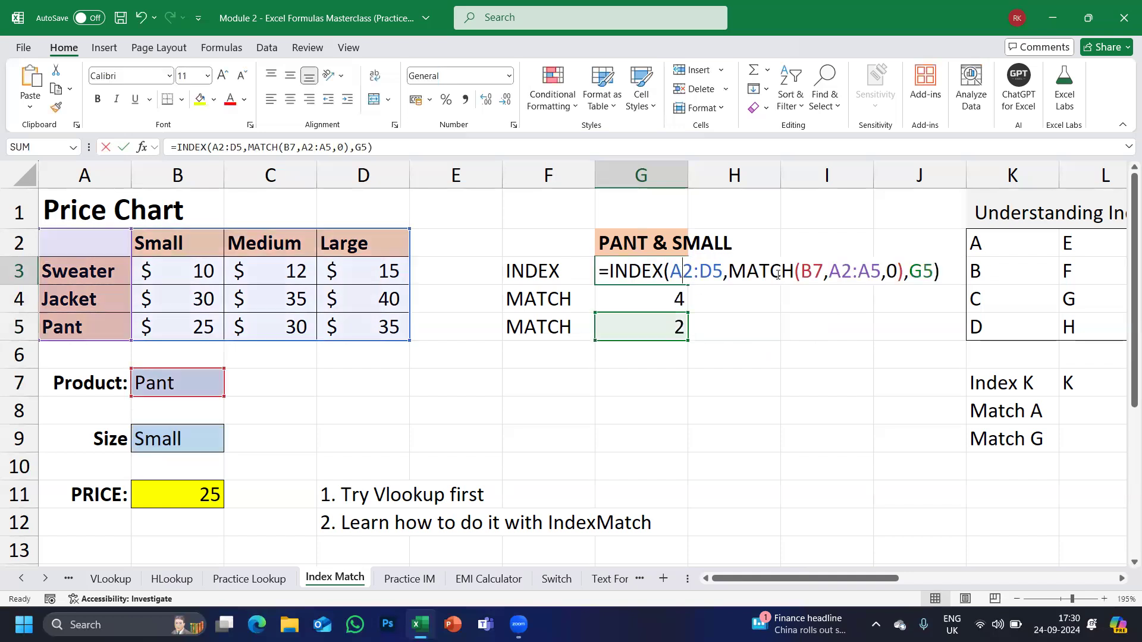
double_click(922, 272)
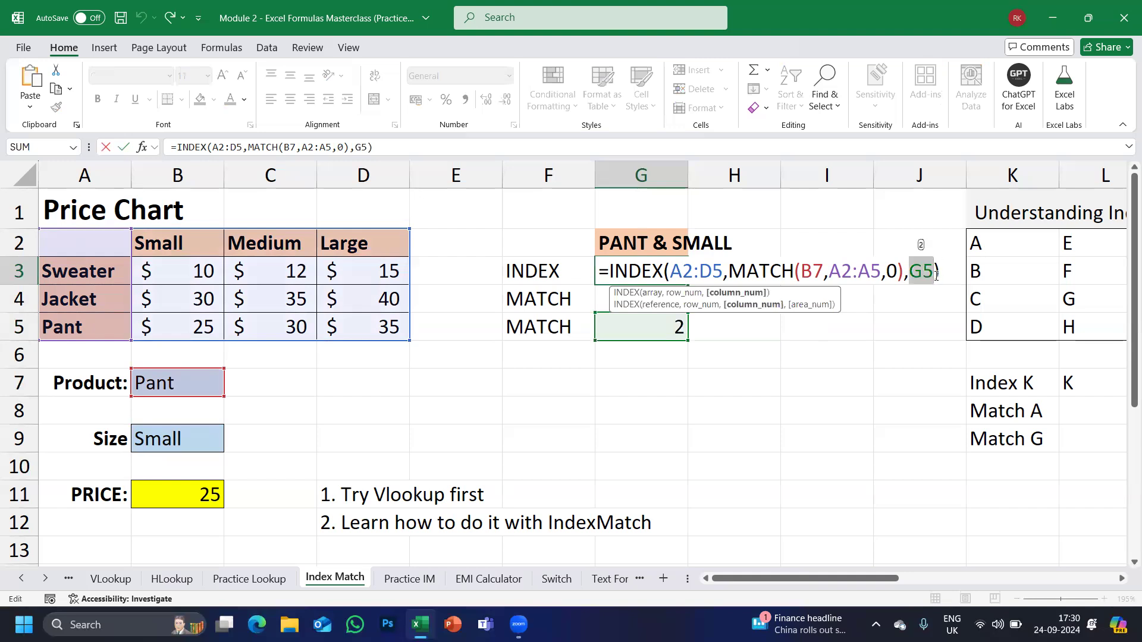
key("ctrl+v")
key("Return")
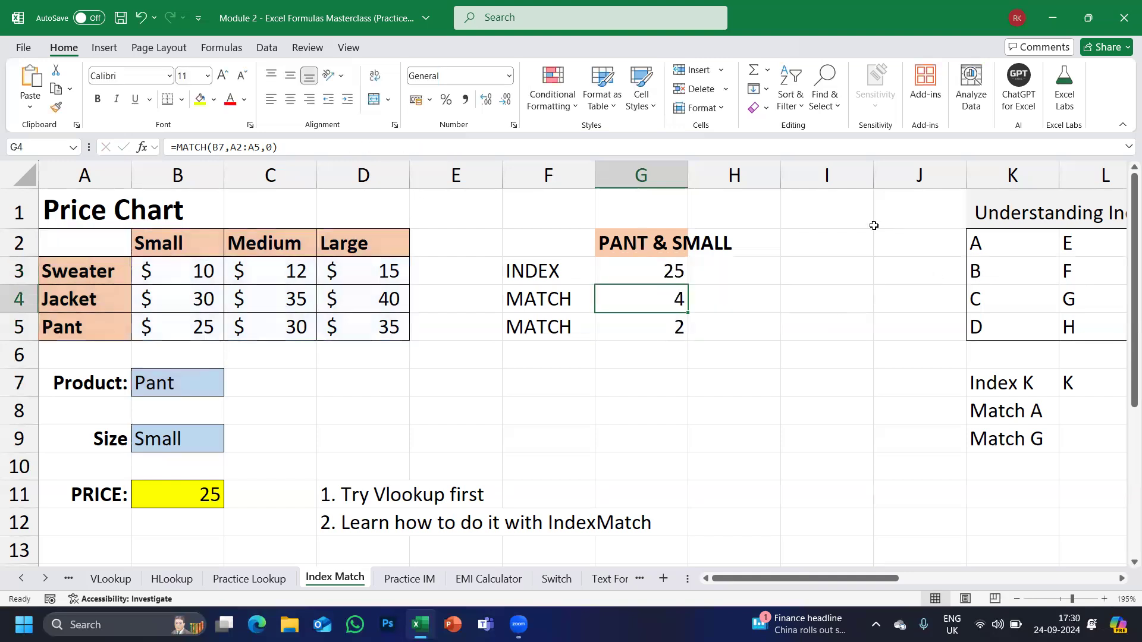
Clear the helper MATCH results in G4:G5 and their two labels.
left_click_drag(653, 299, 655, 343)
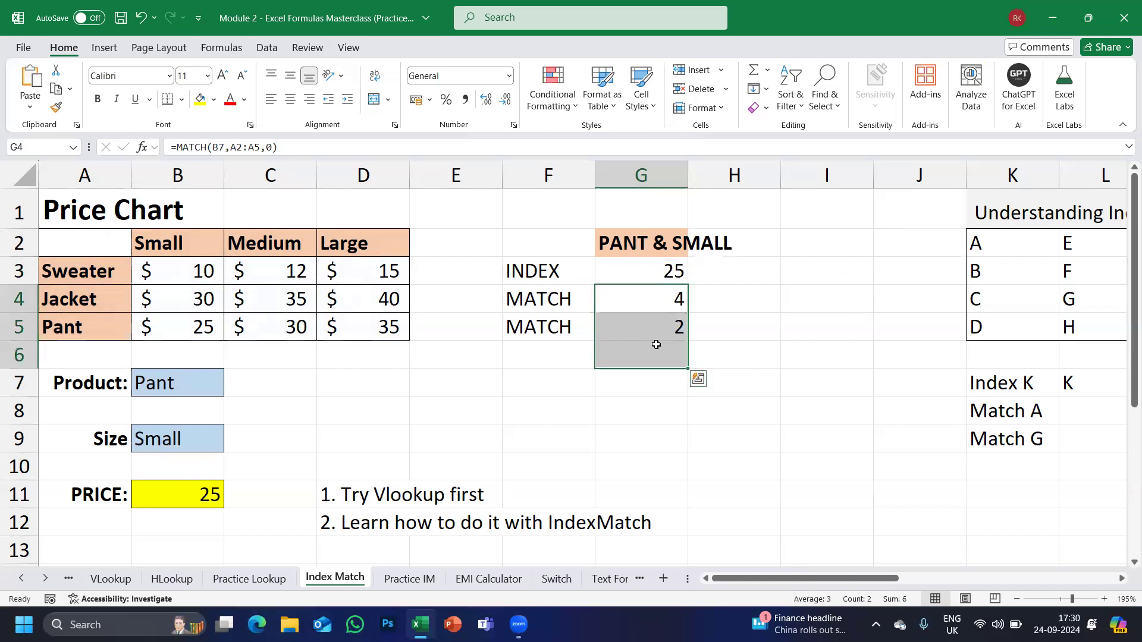
key("Delete")
left_click_drag(479, 289, 676, 377)
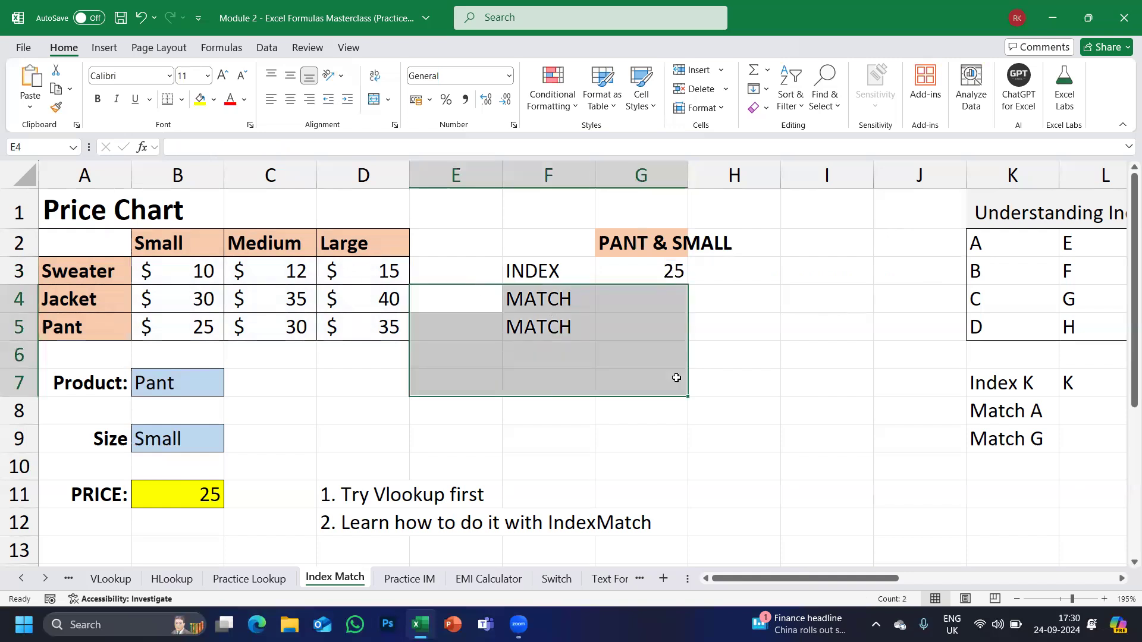
key("Delete")
Choose Sweater in B7 and Medium in B9, and confirm the price shows 12.
left_click(205, 384)
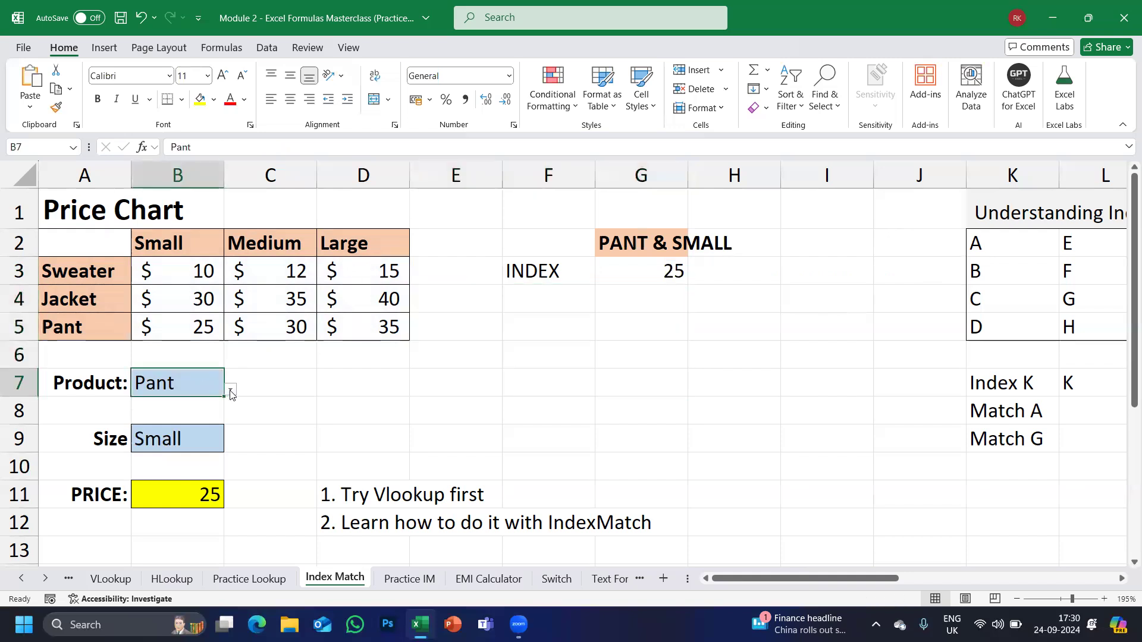
left_click(230, 390)
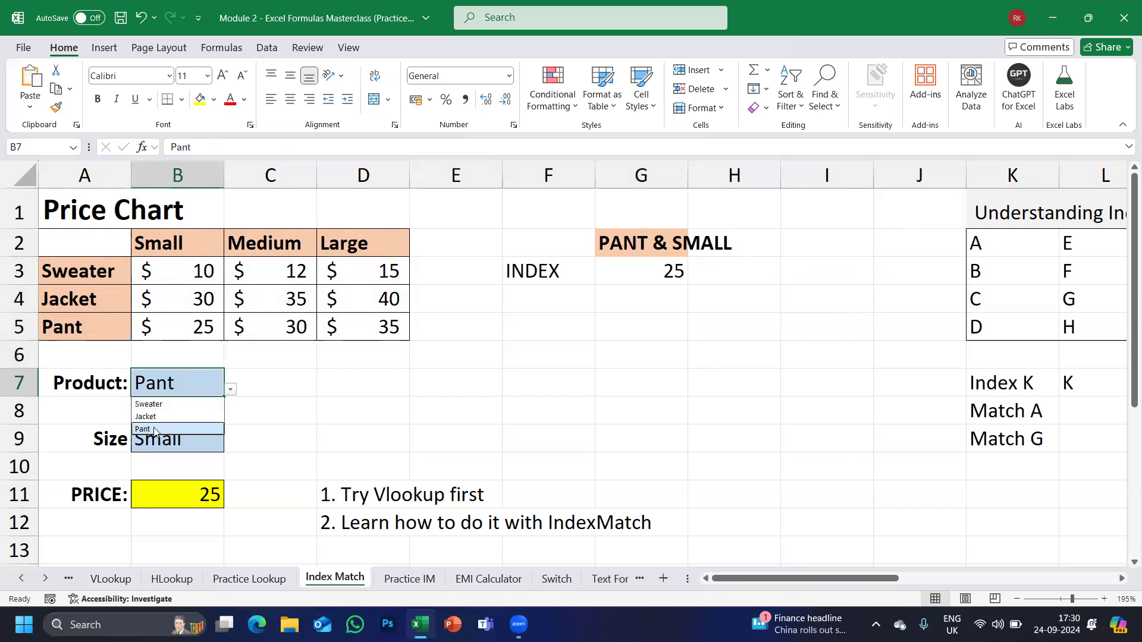
left_click(154, 429)
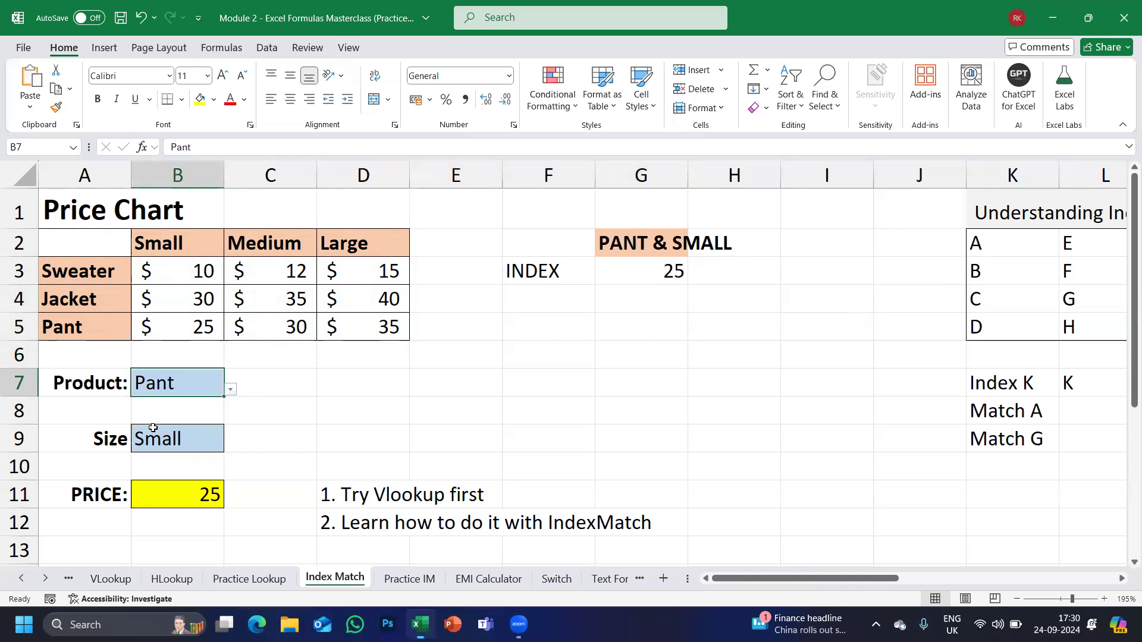
left_click(230, 391)
left_click(154, 405)
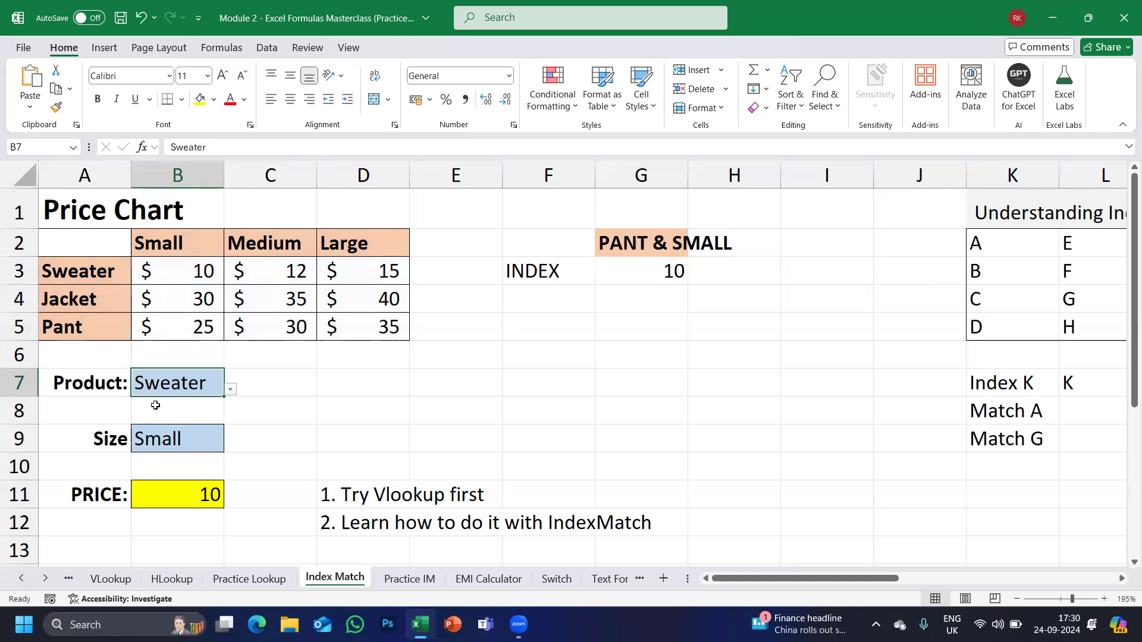
left_click(657, 270)
left_click(193, 442)
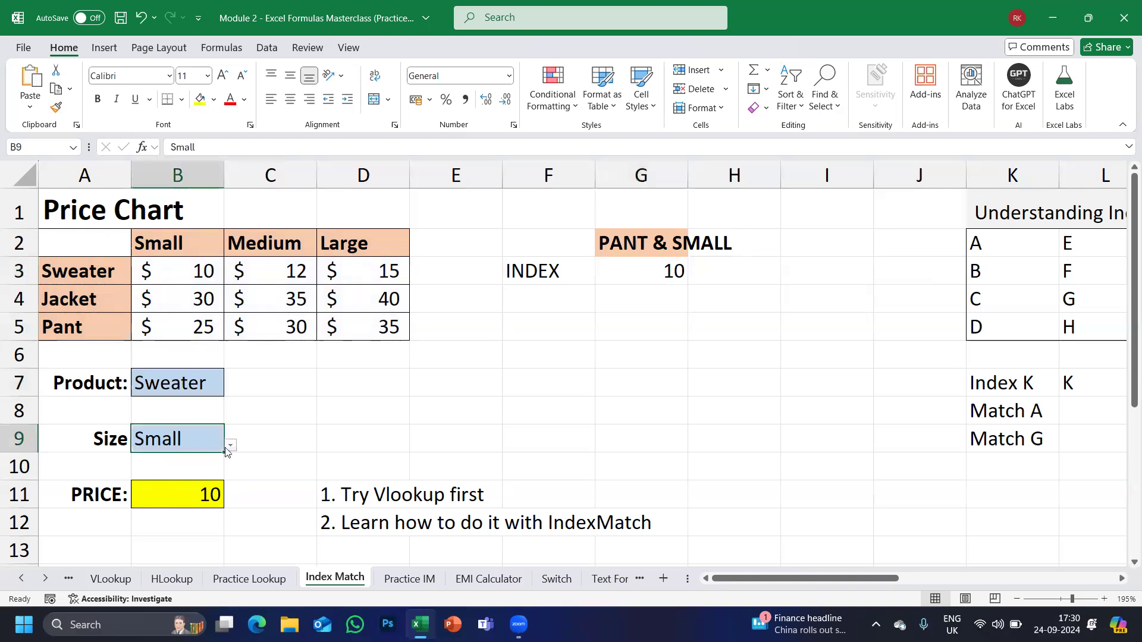
left_click(231, 446)
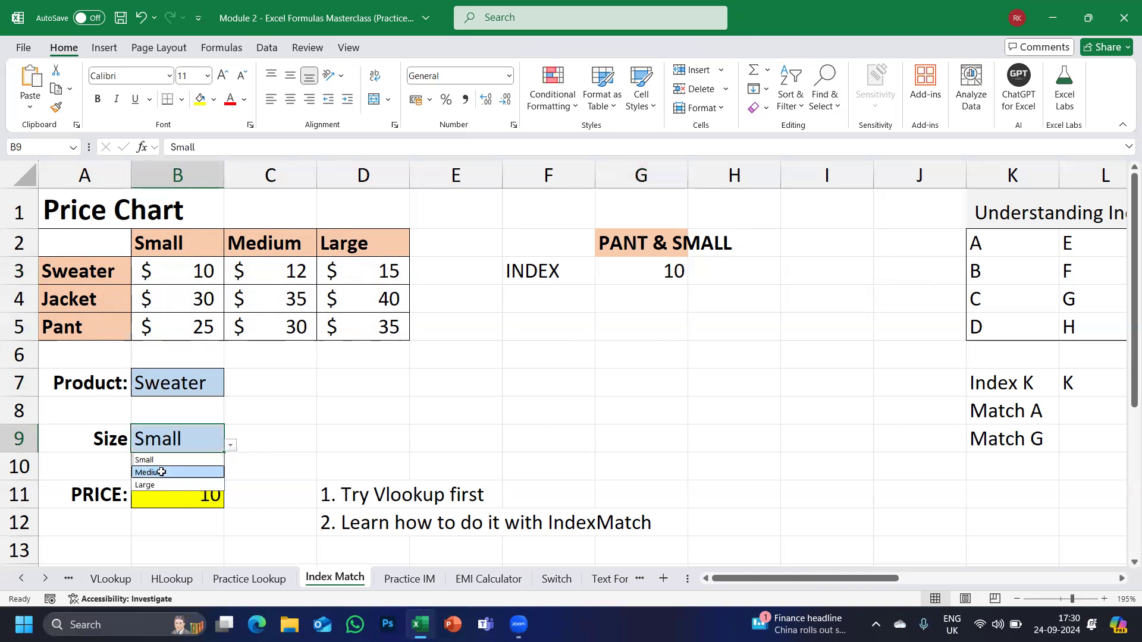
left_click(160, 474)
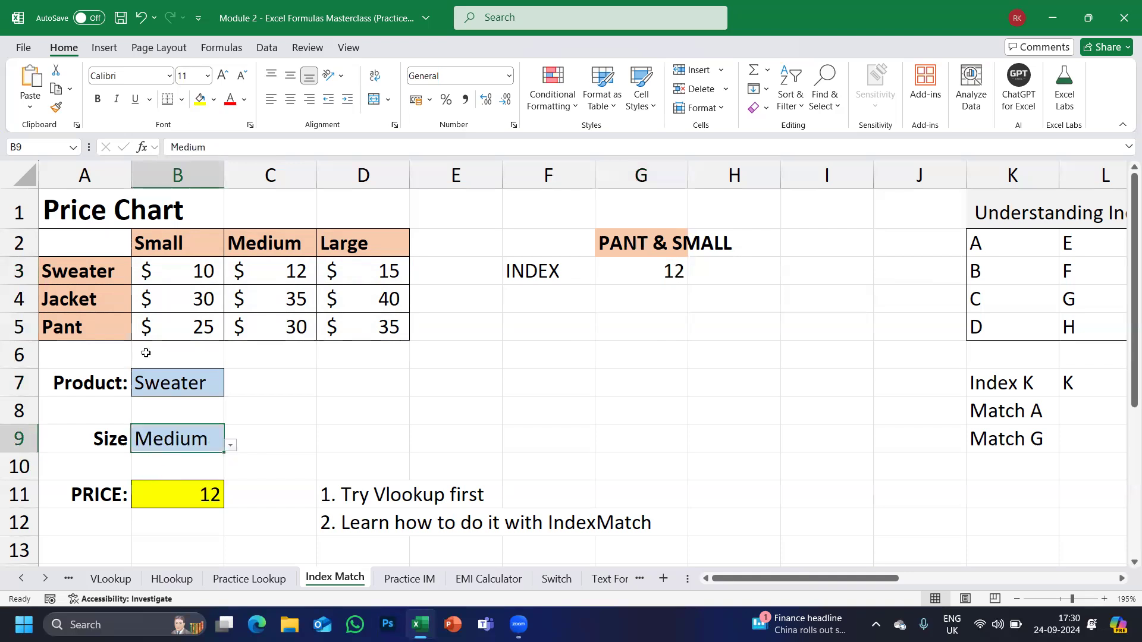
left_click(262, 275)
scroll(501, 349, "down", 2, "ctrl")
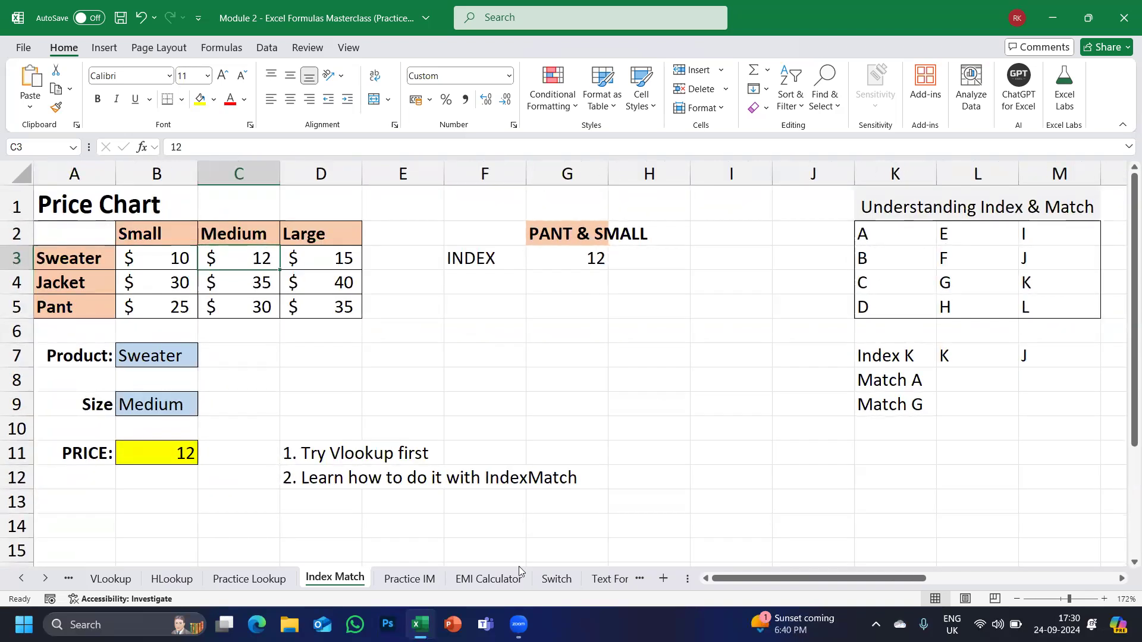
Open Practice IM and review Shop D, 2017 and the shop sales ranges, ending on D15.
left_click(409, 579)
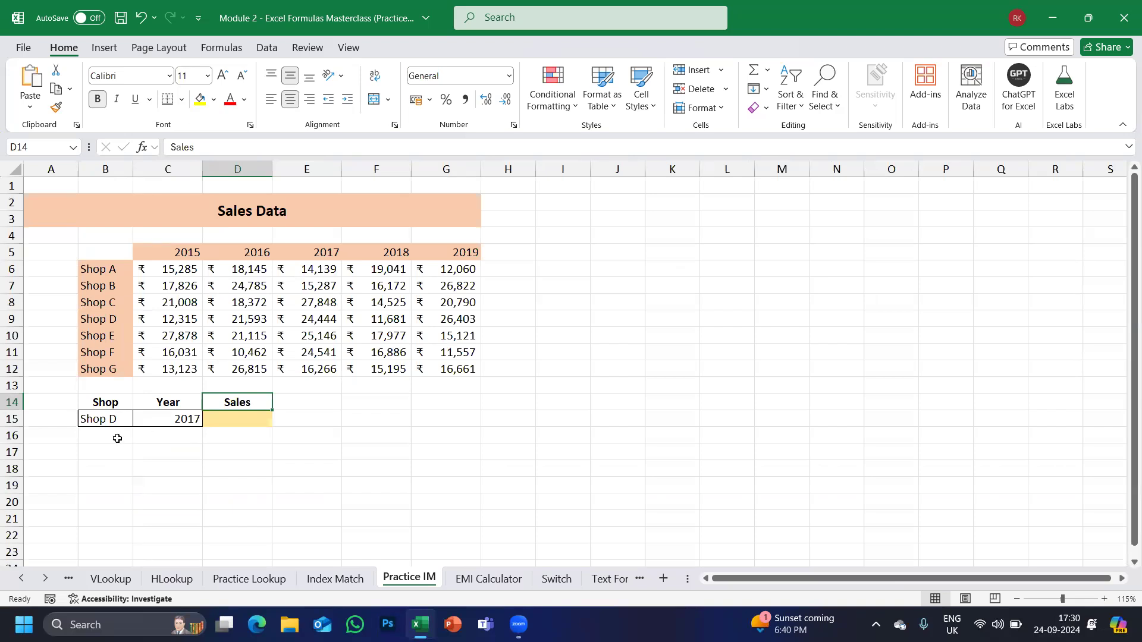
left_click(96, 419)
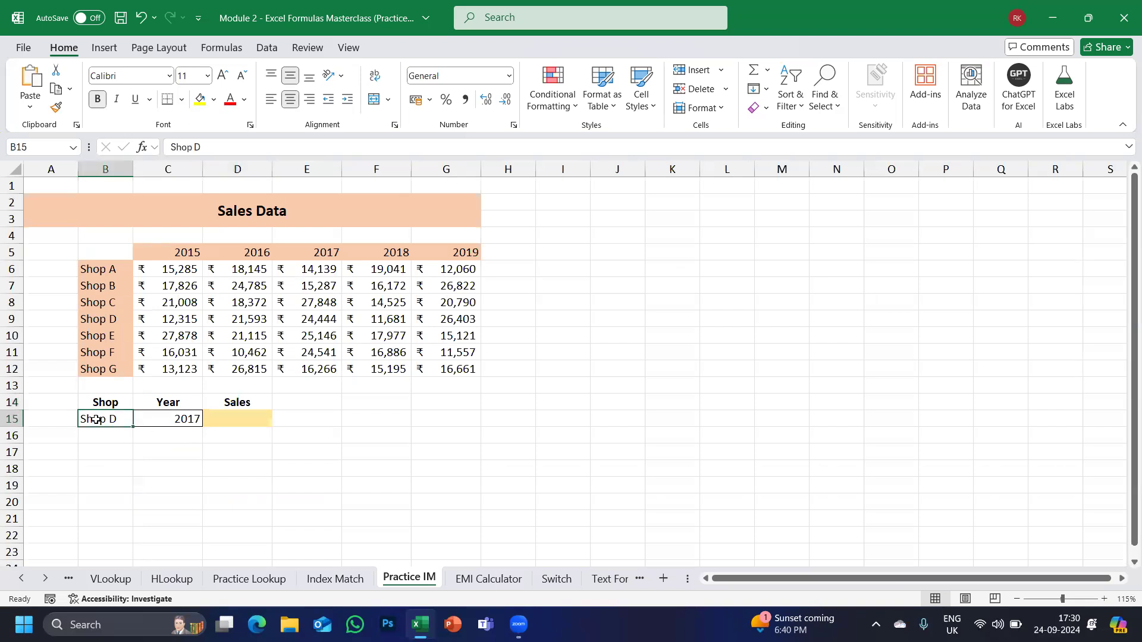
left_click(153, 422)
left_click(234, 419)
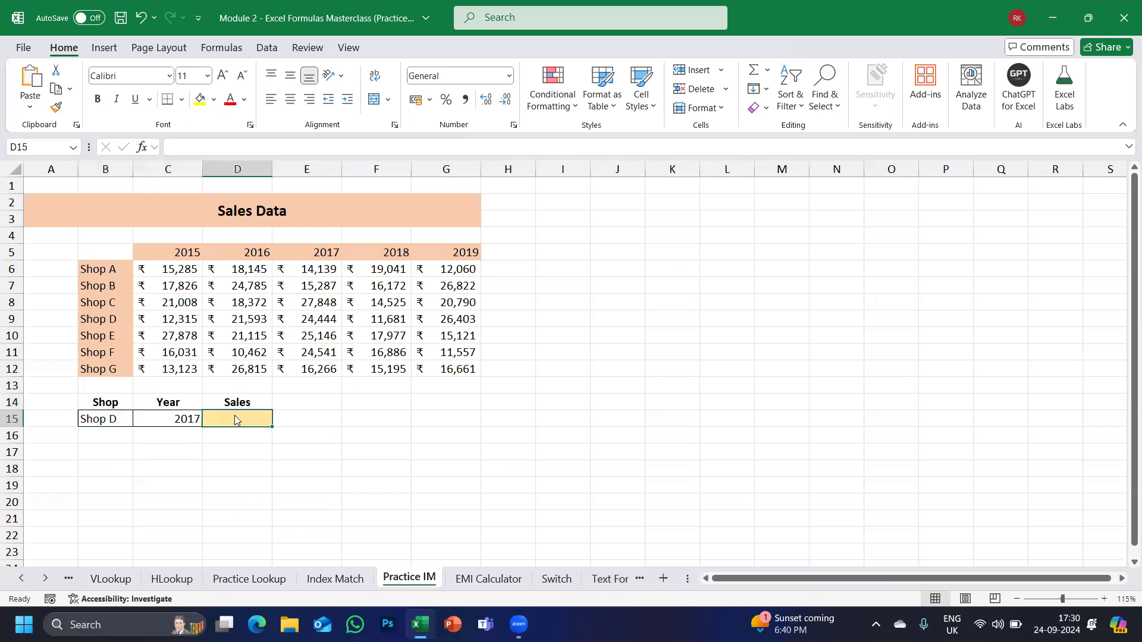
left_click_drag(113, 268, 106, 361)
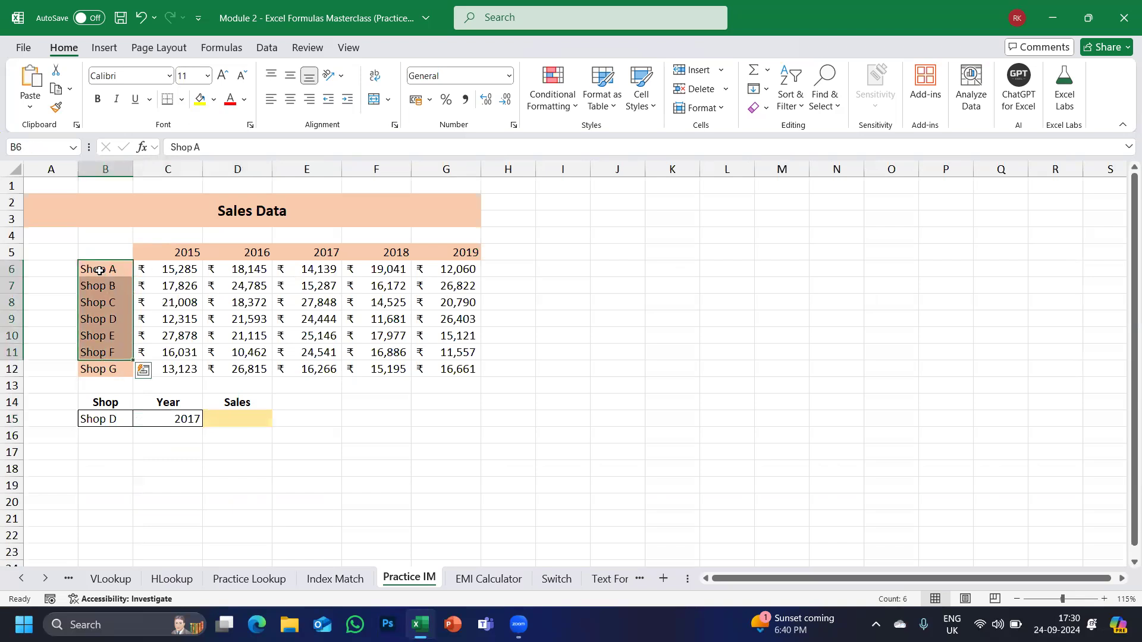
left_click_drag(99, 269, 165, 269)
mouse_move(166, 379)
left_mouse_down()
mouse_move(165, 390)
mouse_move(167, 371)
left_mouse_up()
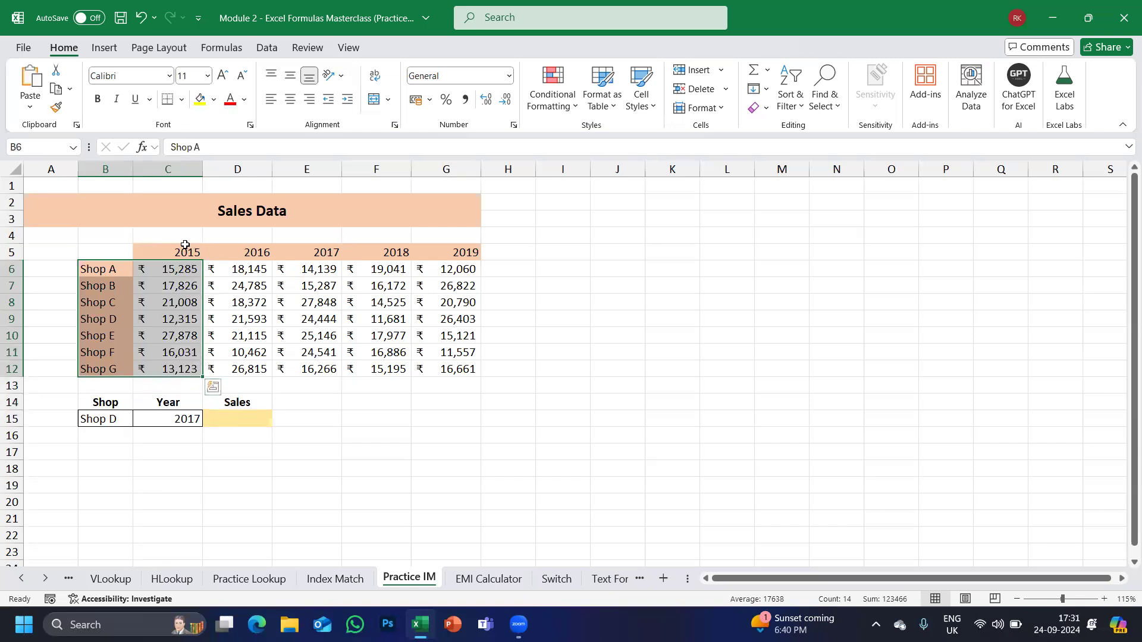
left_click(233, 422)
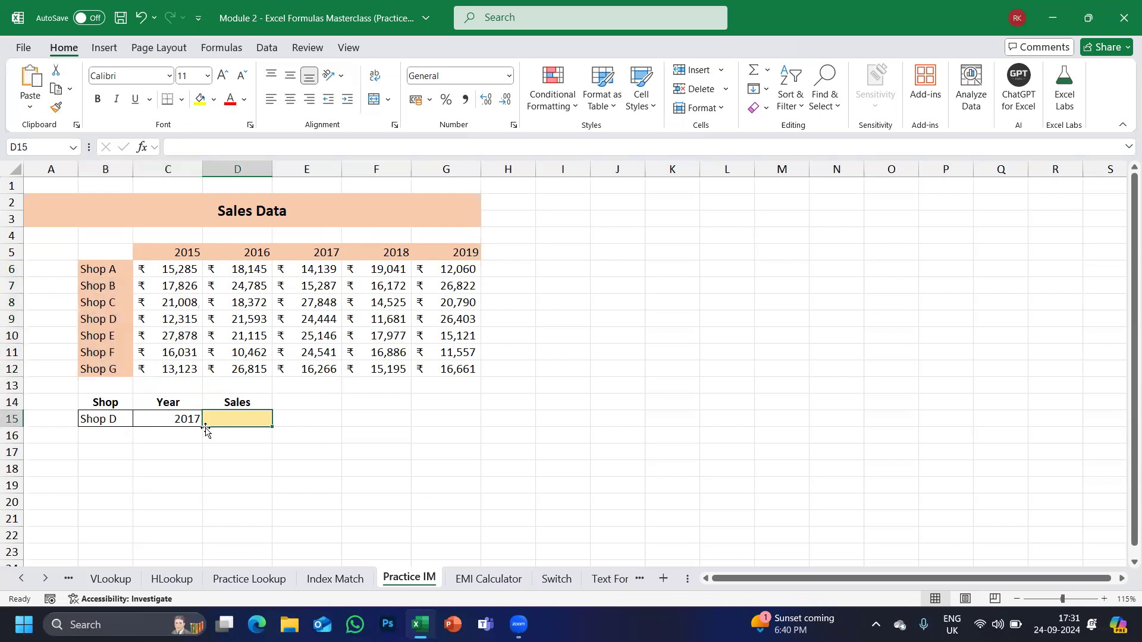
type("=")
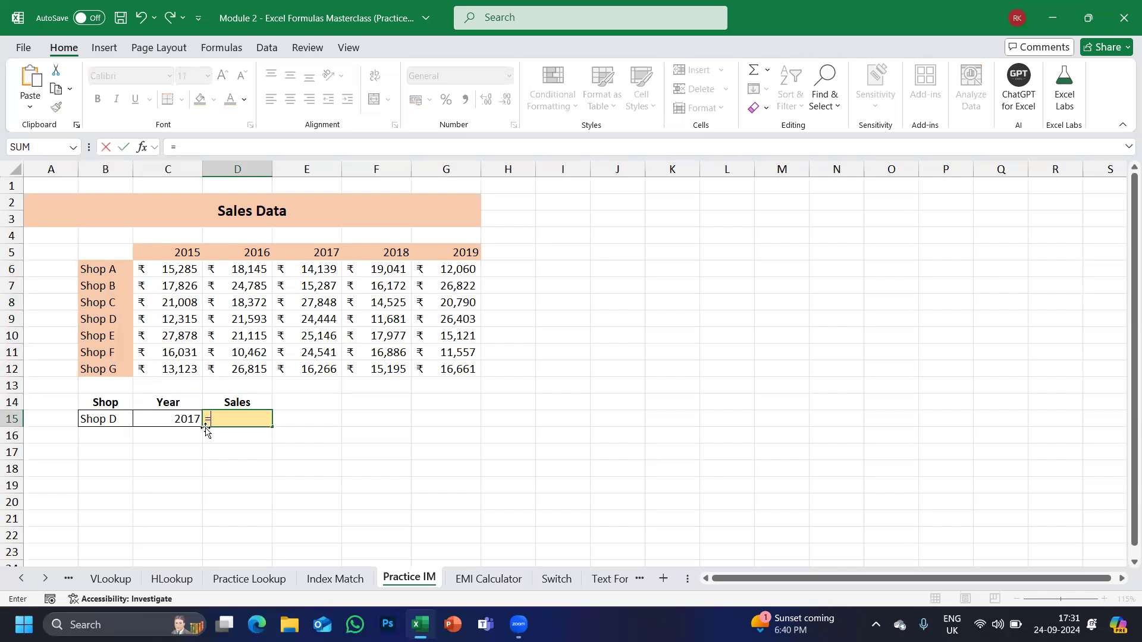
type("INDE")
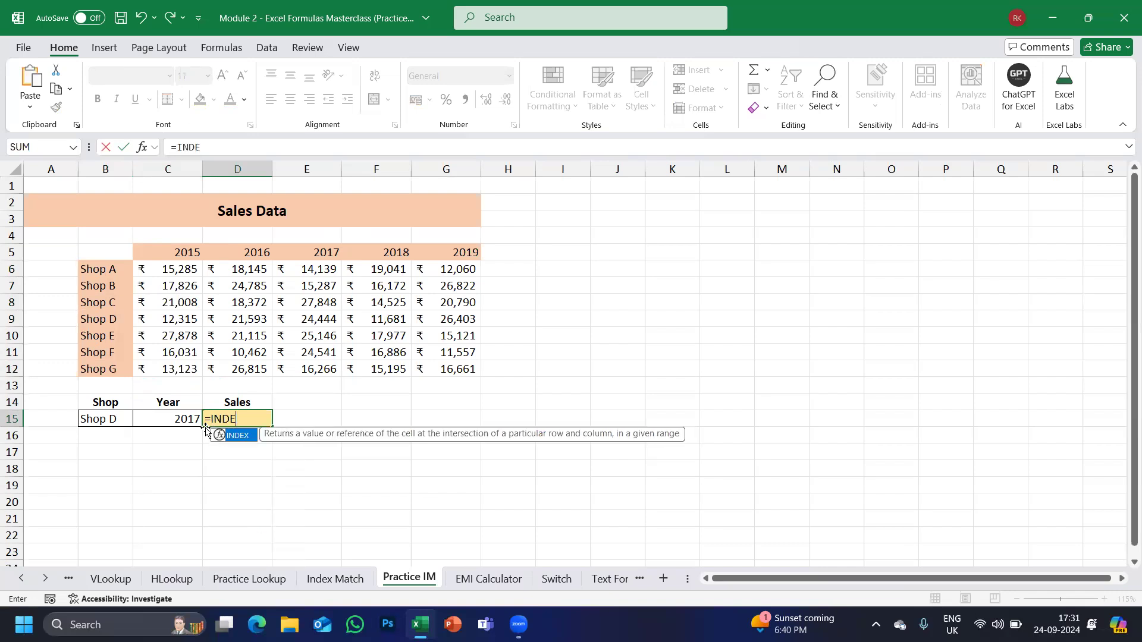
type("X(")
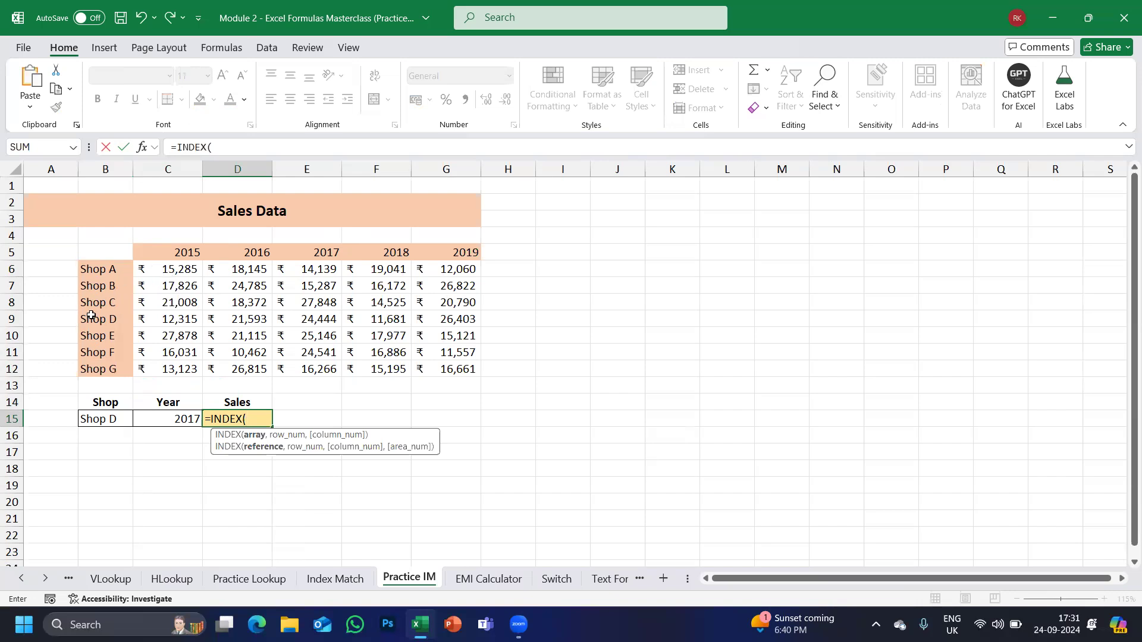
left_click_drag(109, 254, 433, 377)
type(",5,")
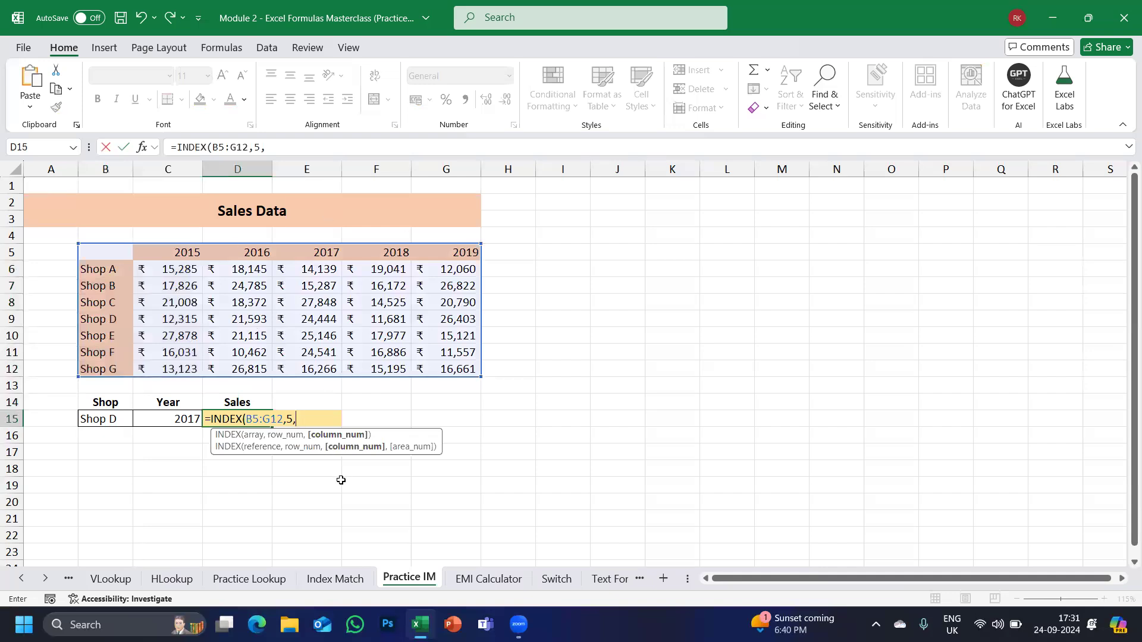
type("4)")
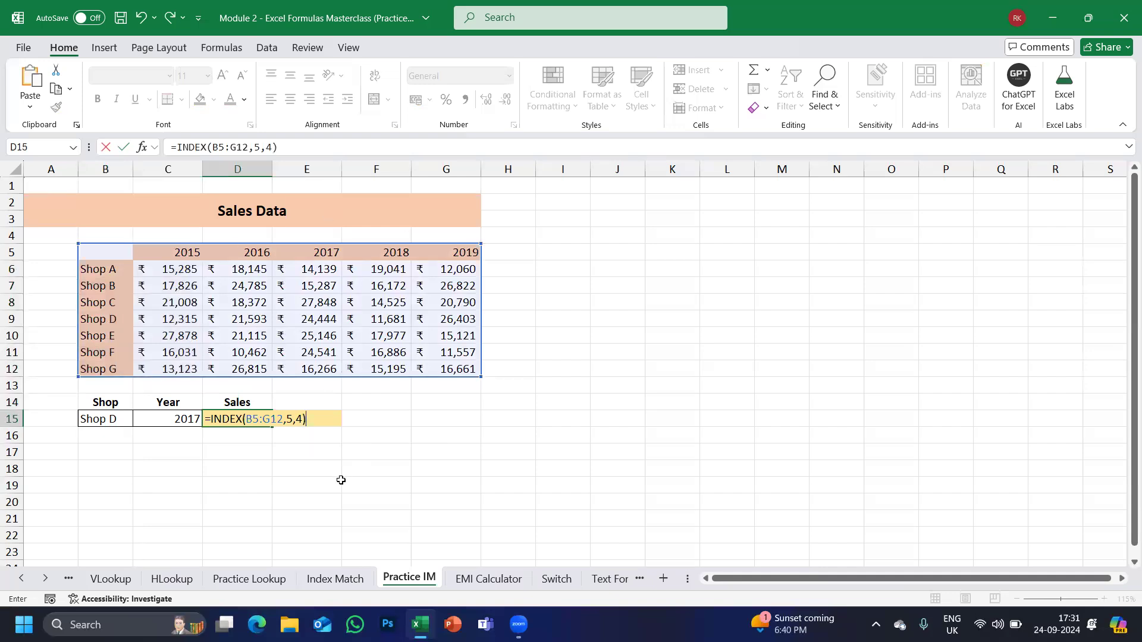
key("Return")
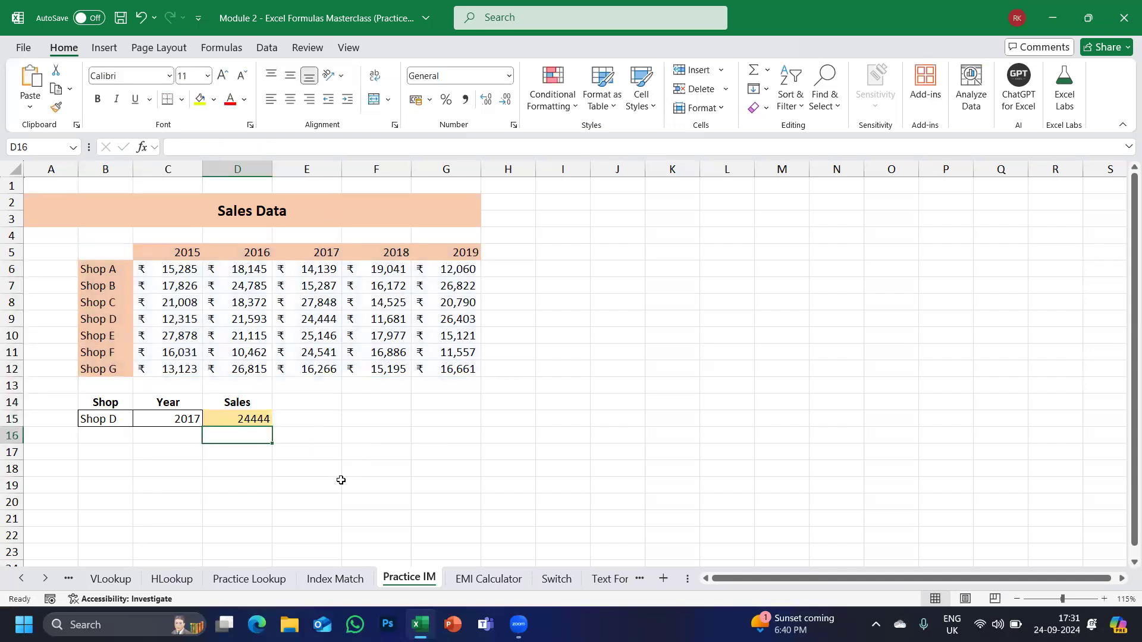
left_click(233, 419)
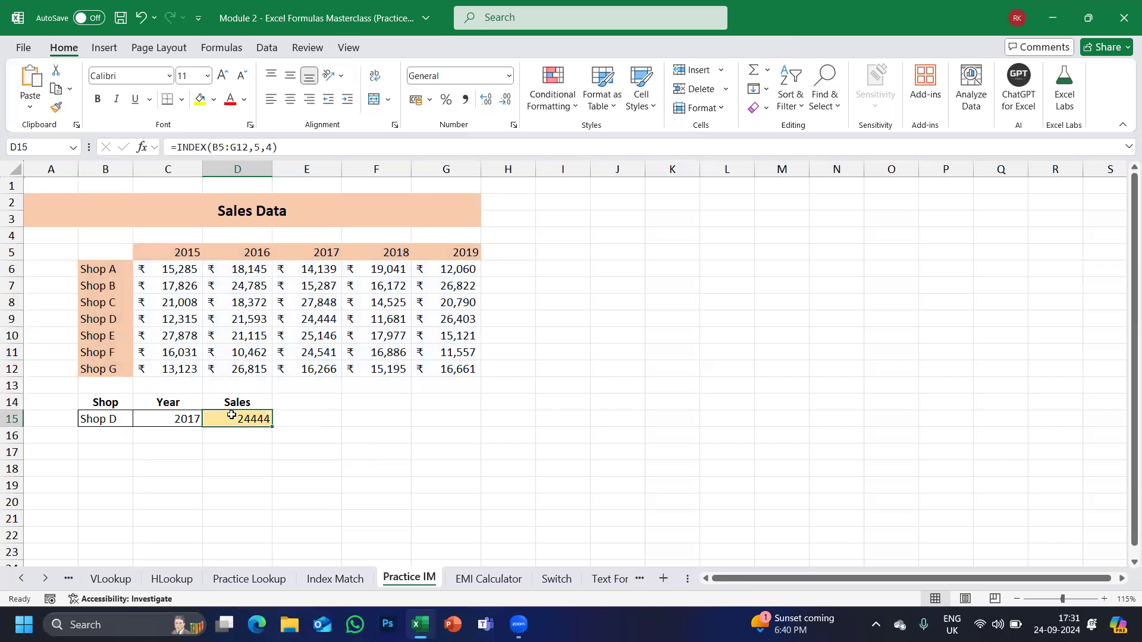
left_click(98, 319)
left_click_drag(214, 307, 305, 320)
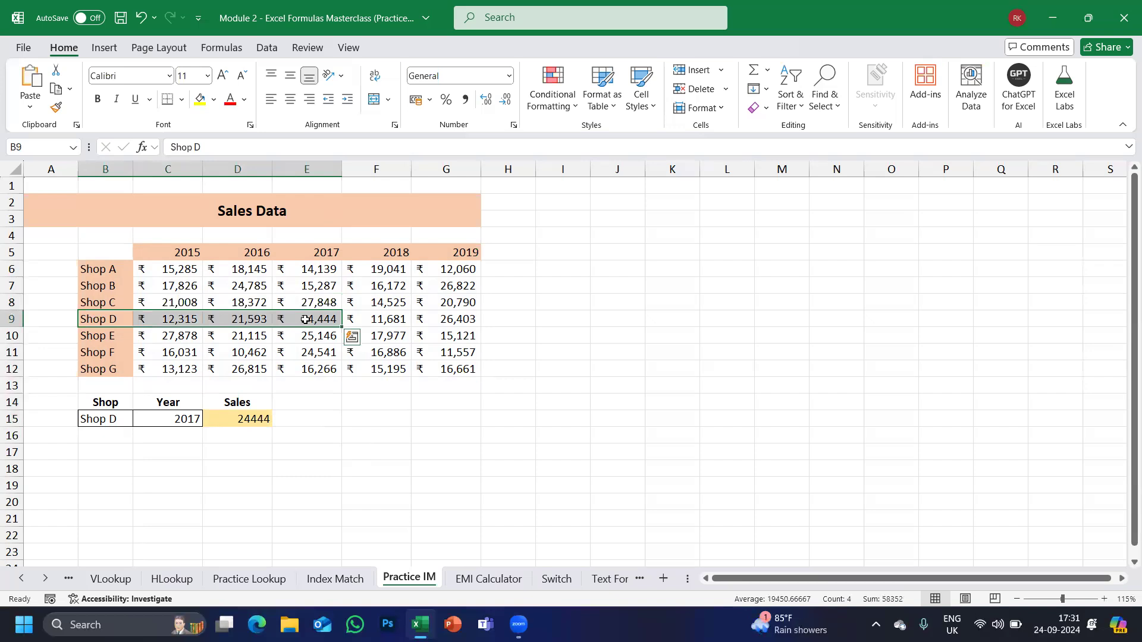
left_click(182, 420)
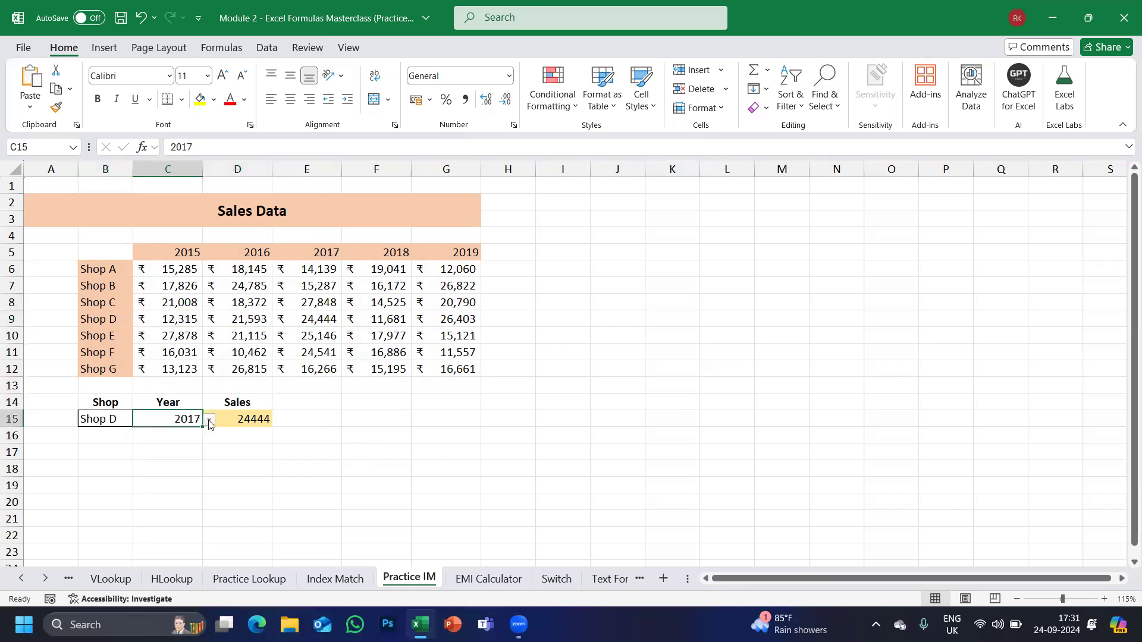
left_click(240, 418)
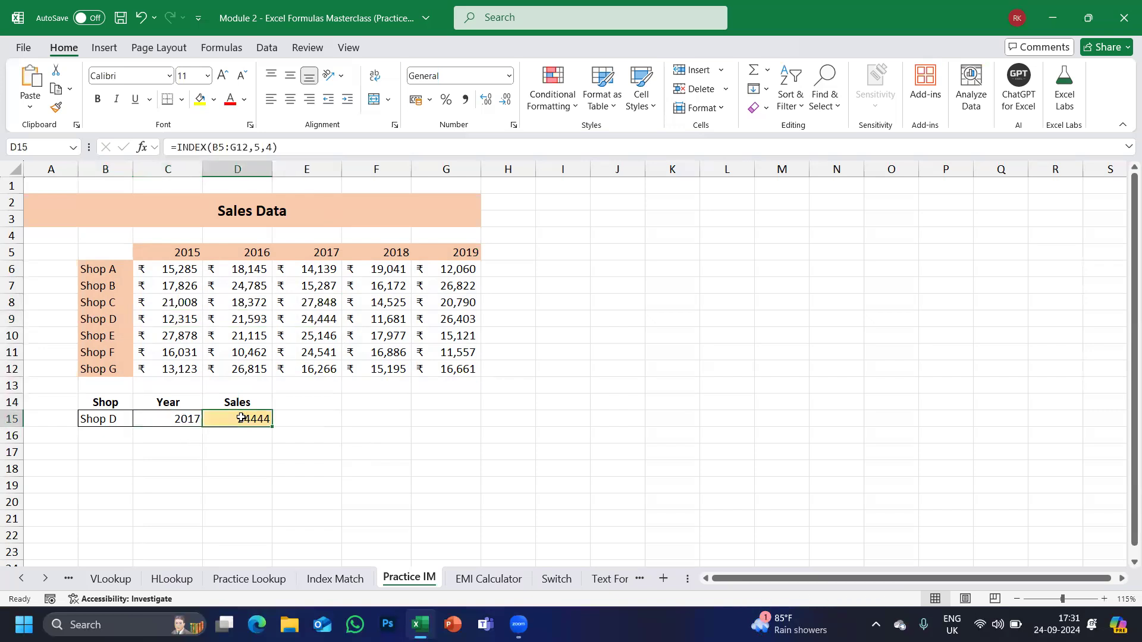
double_click(242, 418)
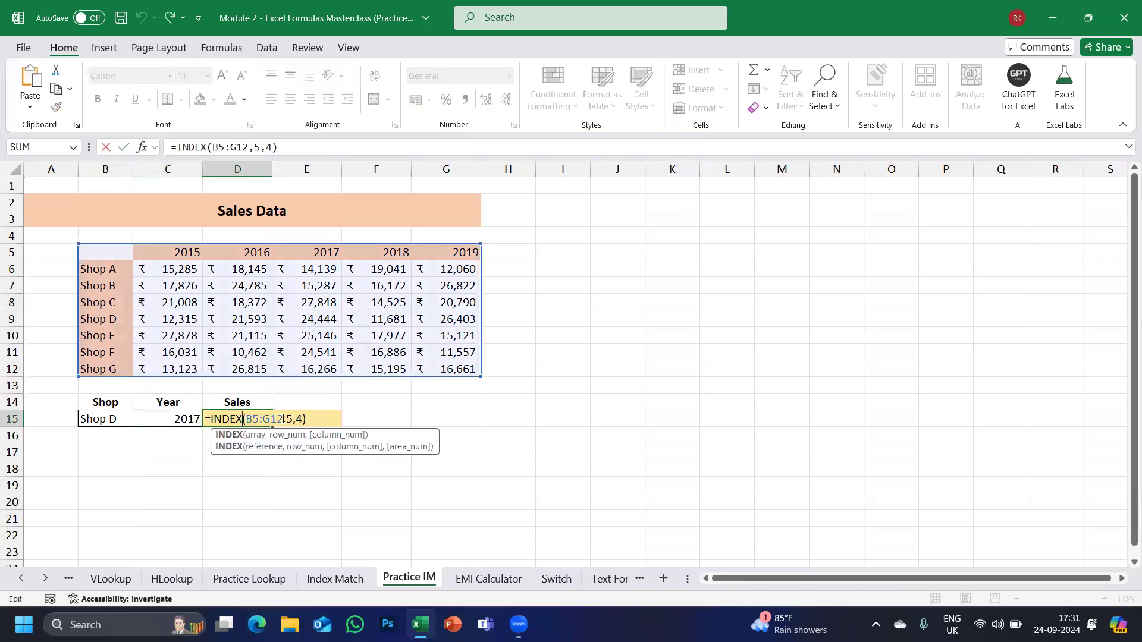
key("Escape")
left_click(190, 421)
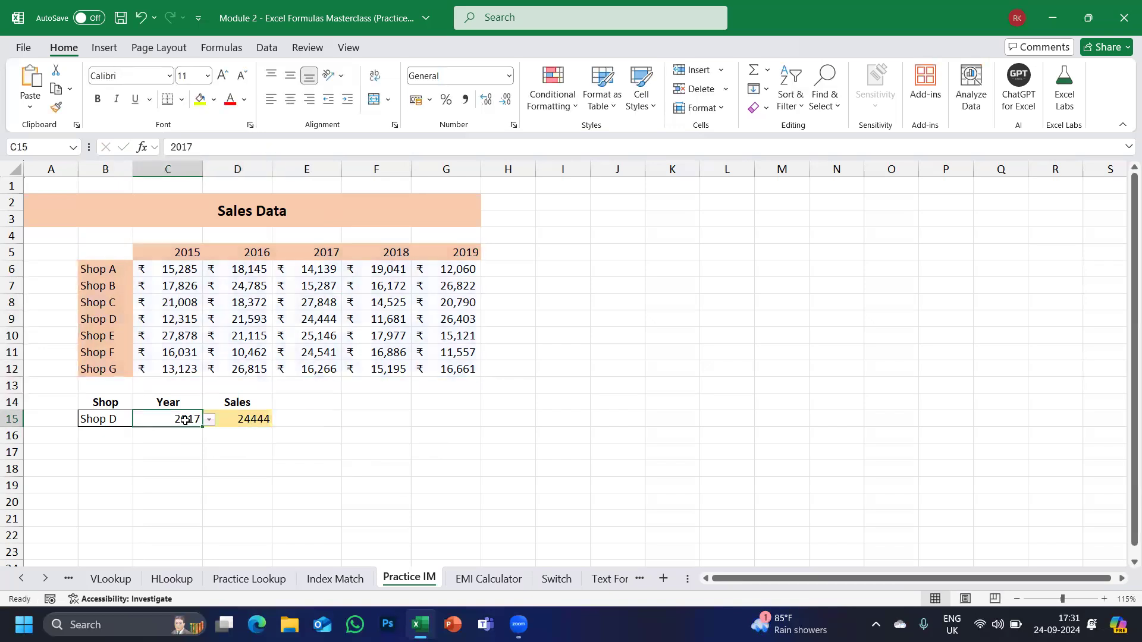
double_click(218, 419)
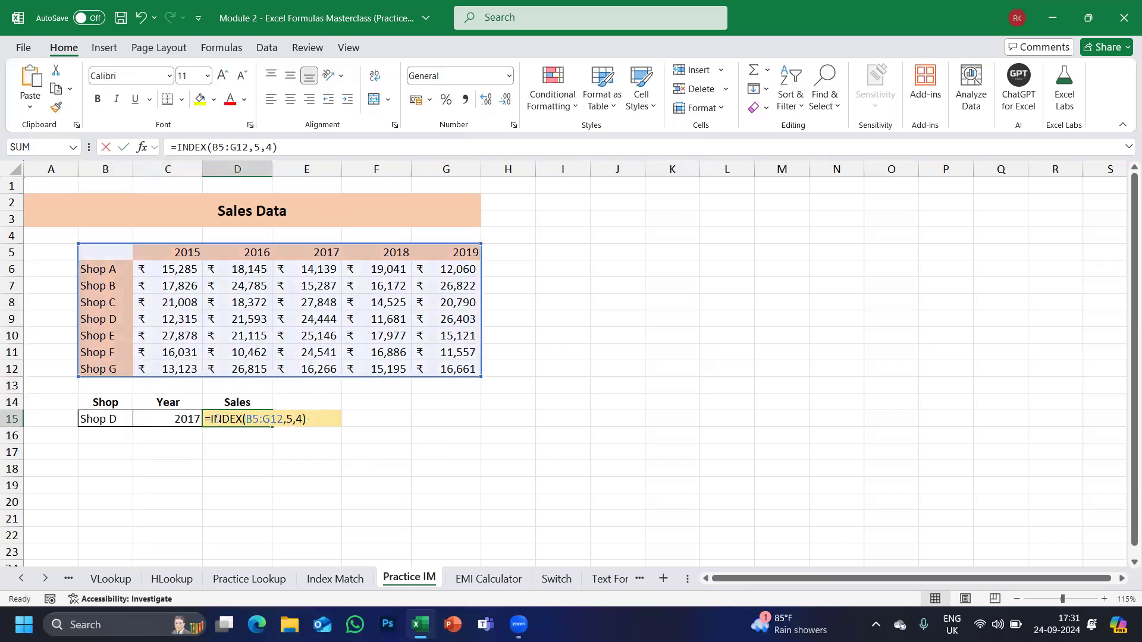
left_click(299, 419)
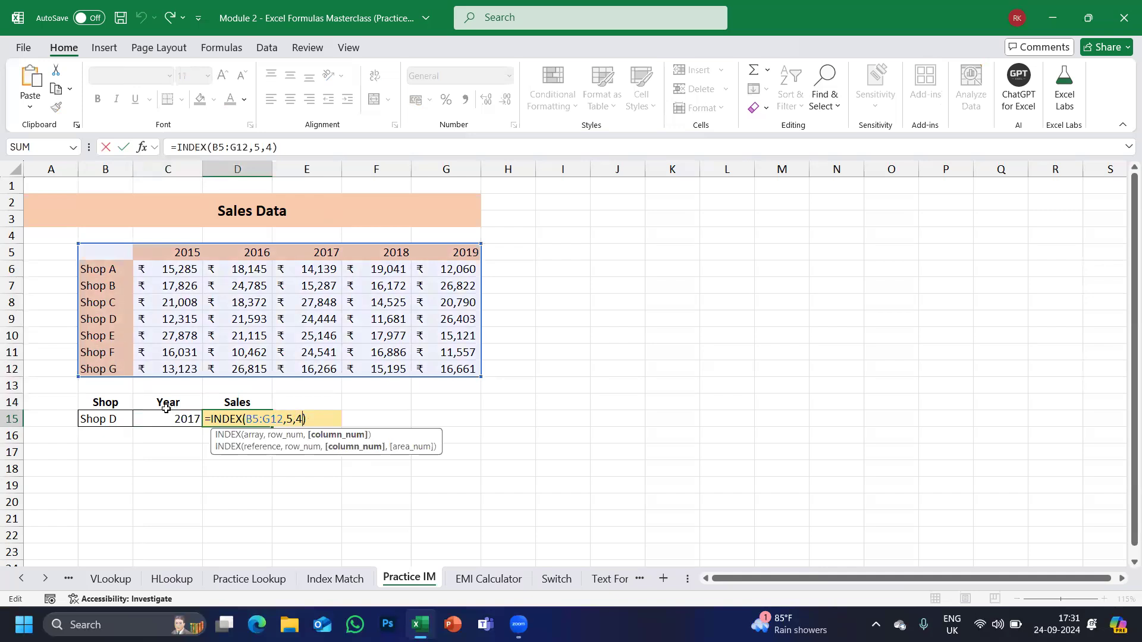
double_click(289, 419)
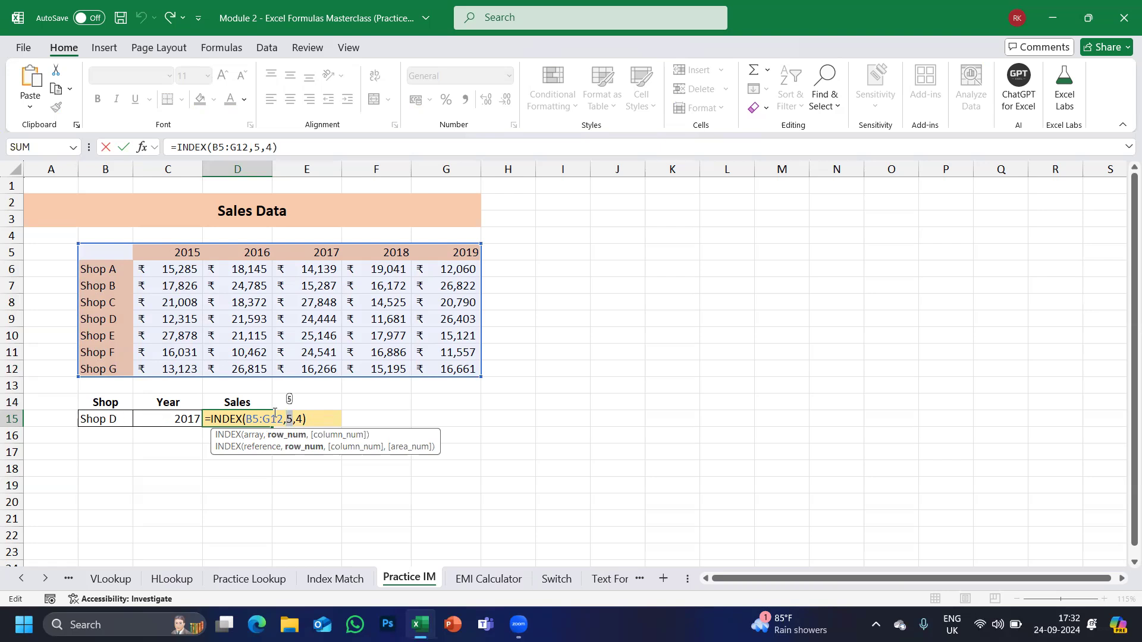
key("Escape")
left_click(119, 421)
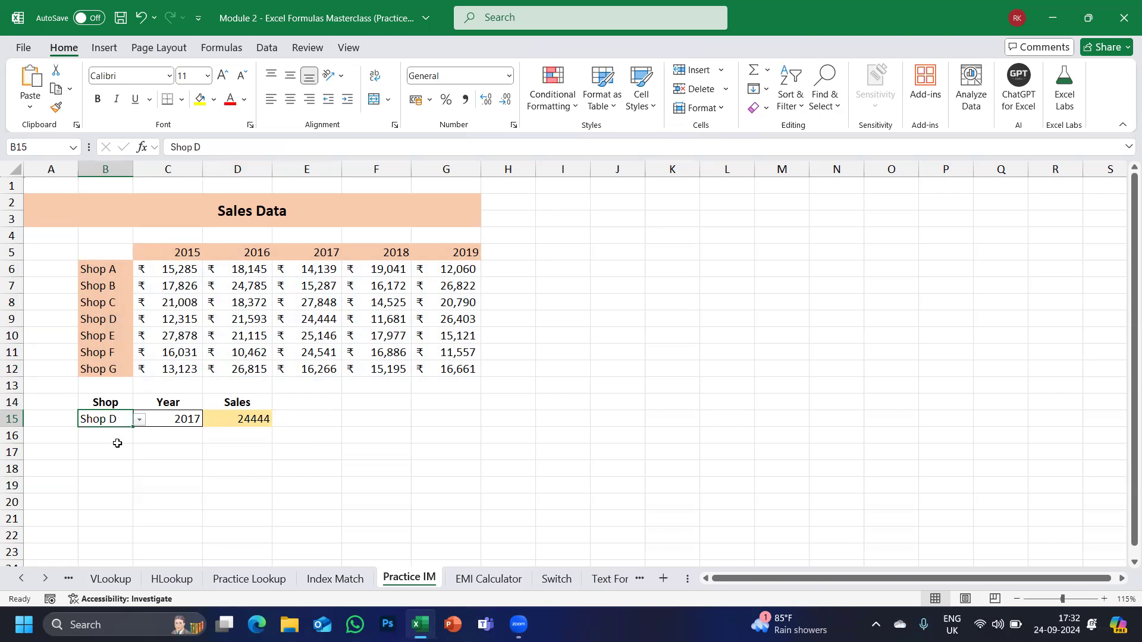
left_click(115, 438)
Enter =MATCH(B15,B5:B12,0) in B16 to find Shop D's position, 5.
type("=")
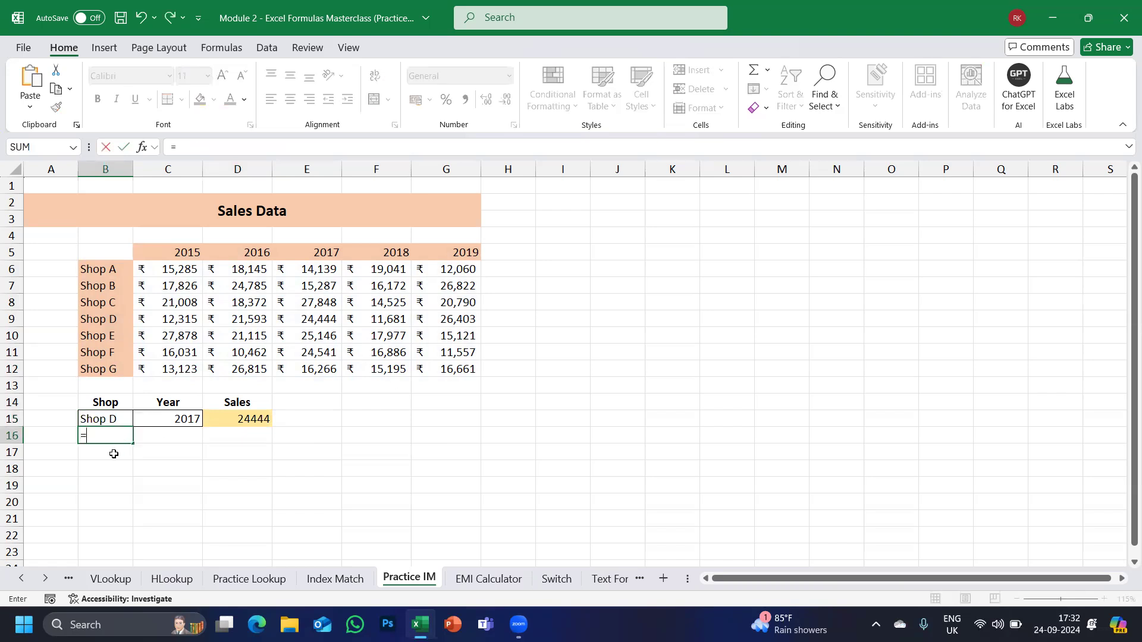
type("MATCH")
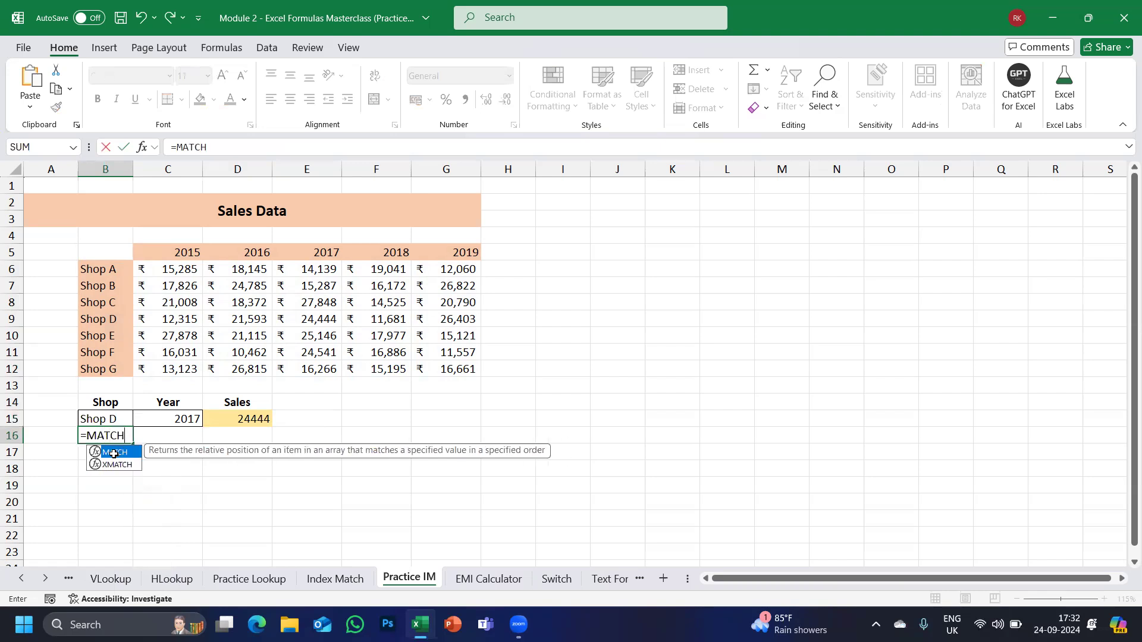
double_click(114, 454)
left_click(95, 419)
type(",")
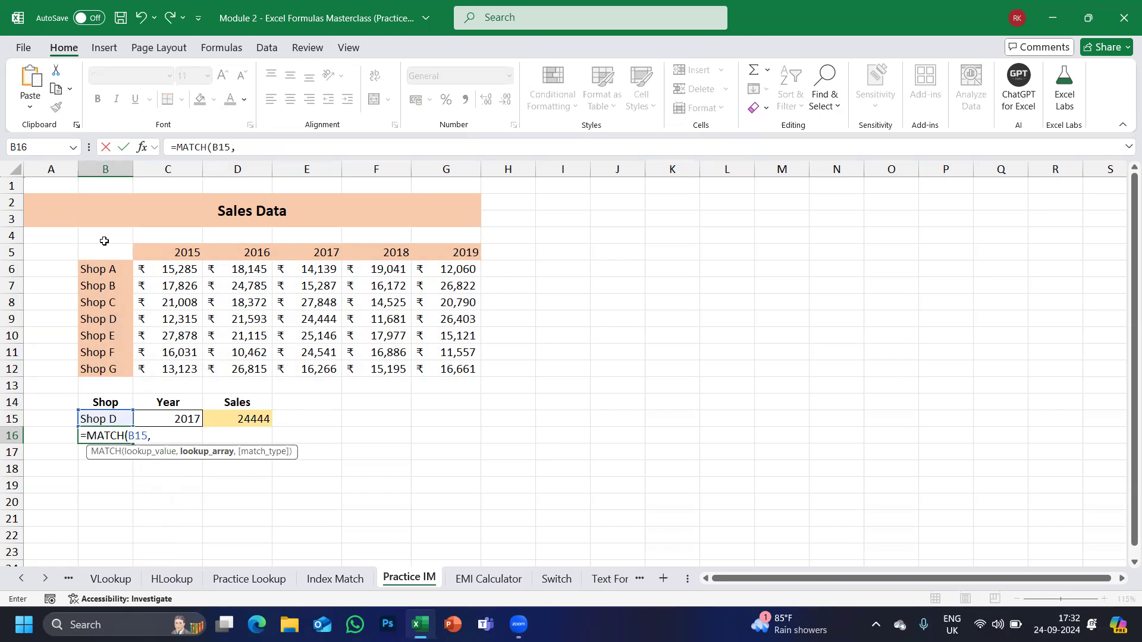
left_click_drag(100, 249, 92, 367)
type(",0")
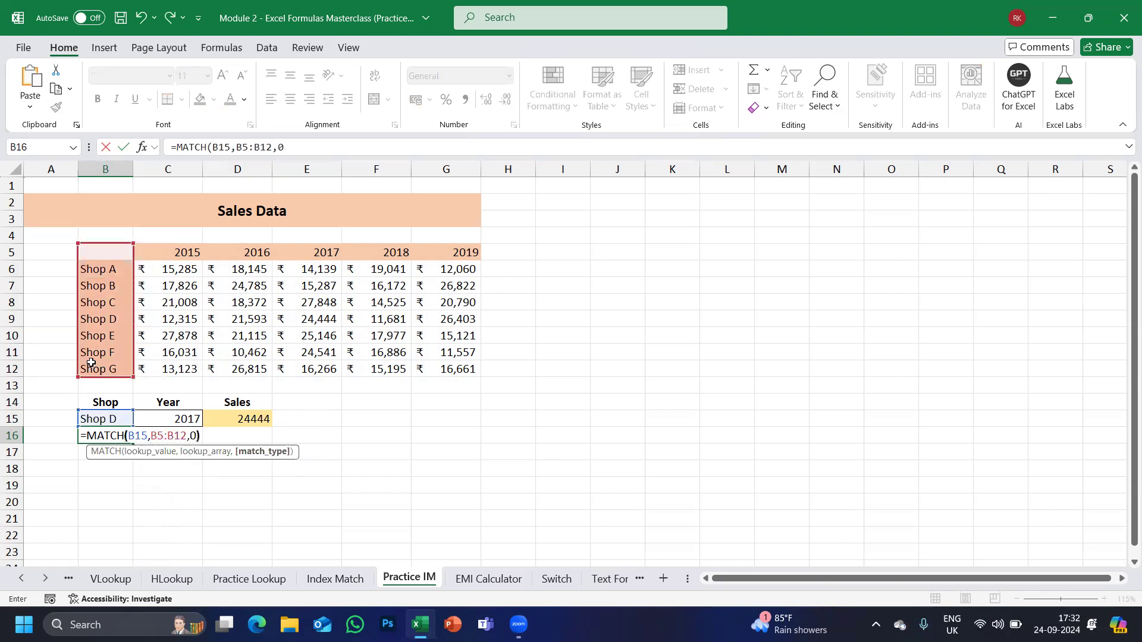
key("Return")
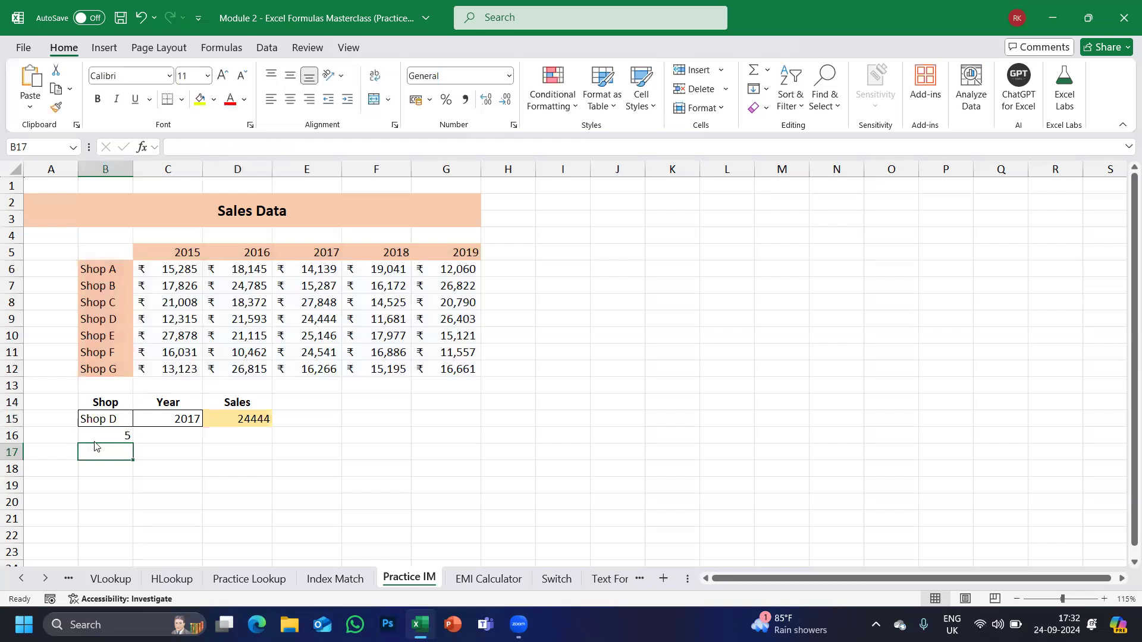
Enter =MATCH(C15,B5:G5,0) in C16 for 2017's position 4, then recheck D15's formula.
left_click(149, 440)
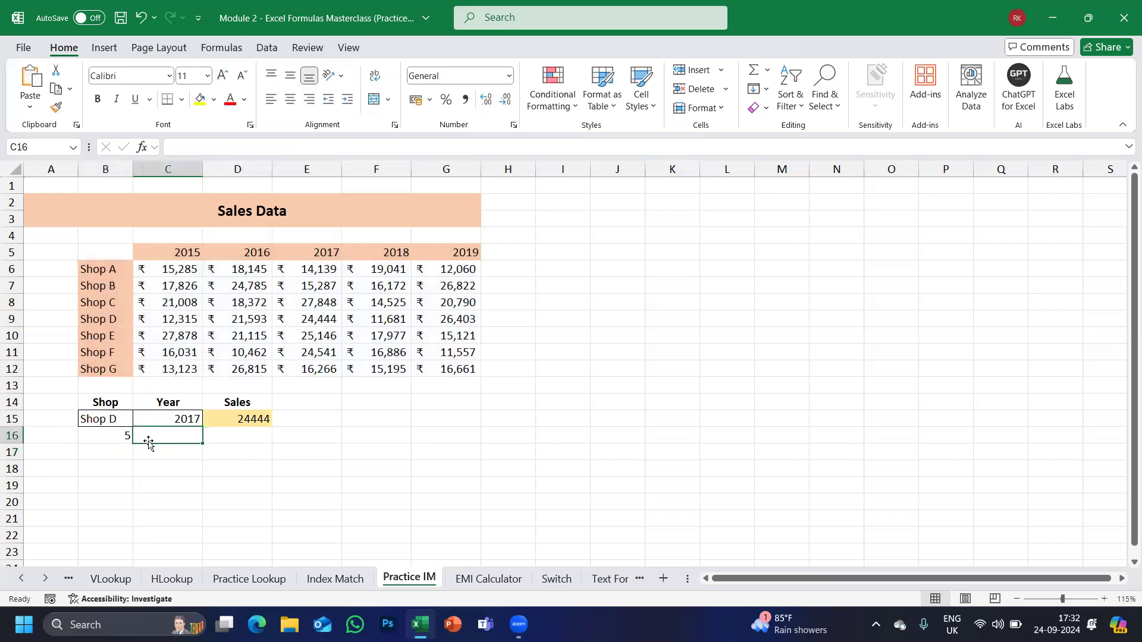
type("=MAT")
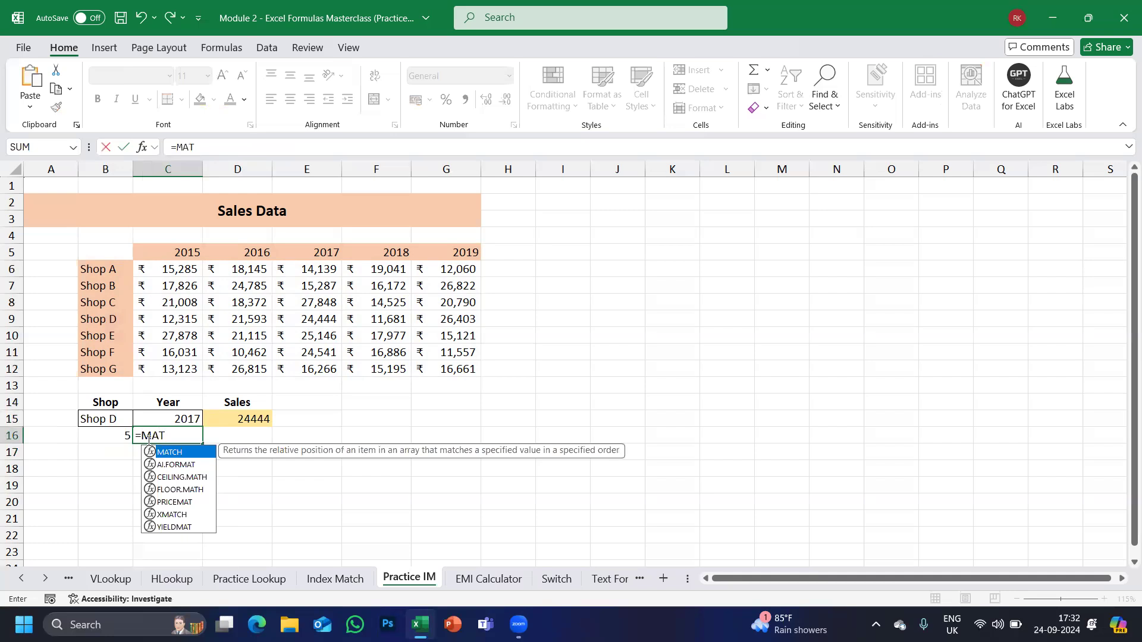
key("Tab")
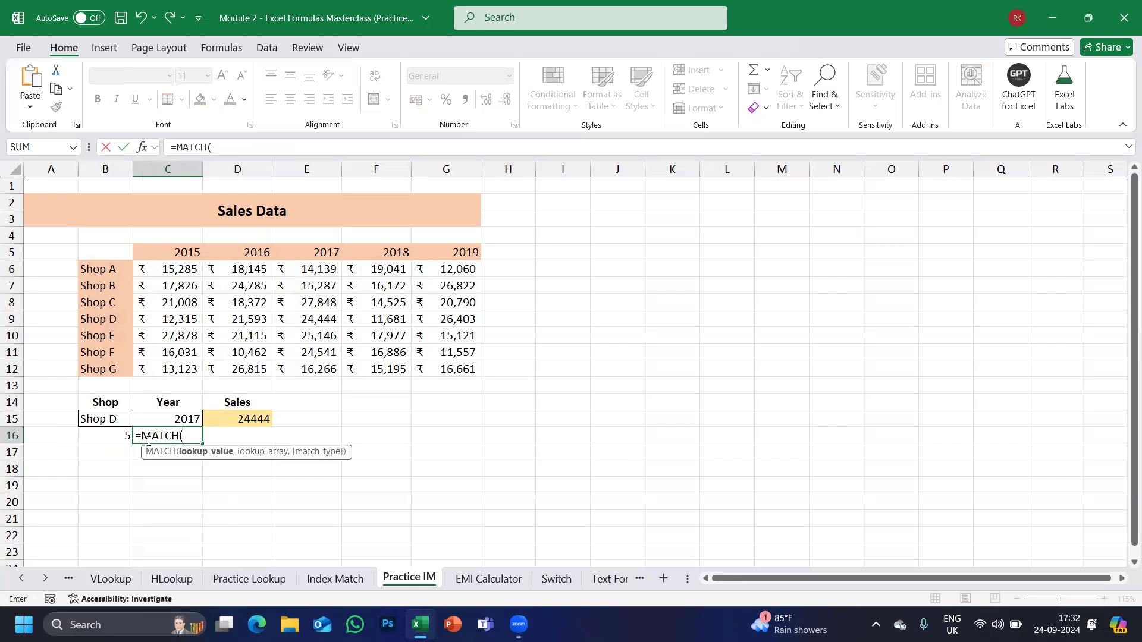
left_click(179, 421)
type(",")
left_click_drag(99, 251, 459, 252)
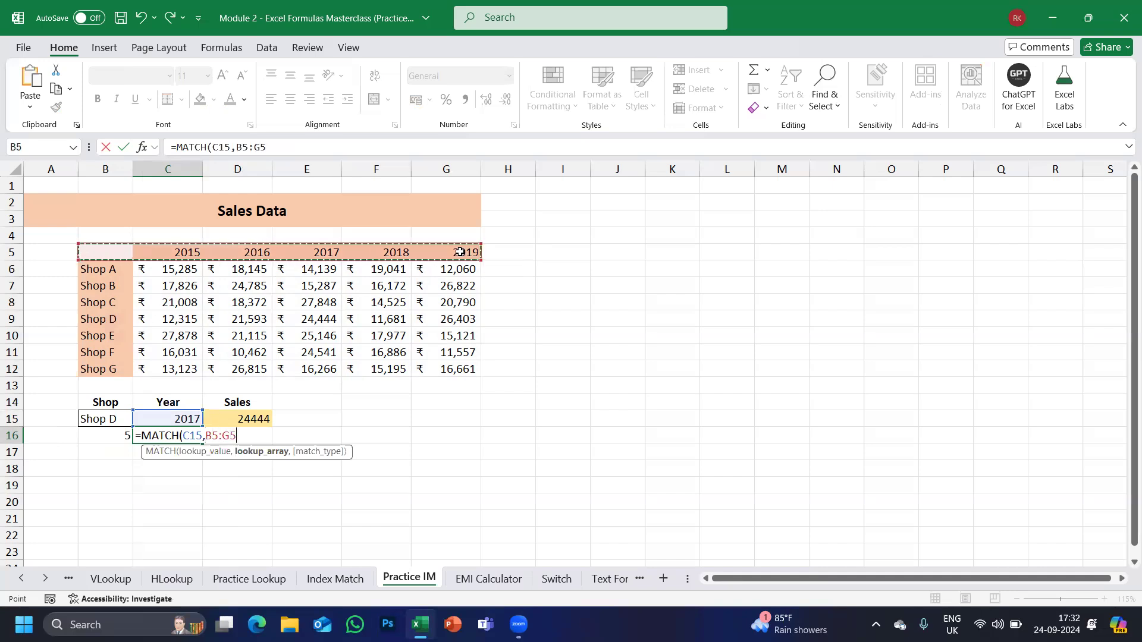
type(",0)")
key("Return")
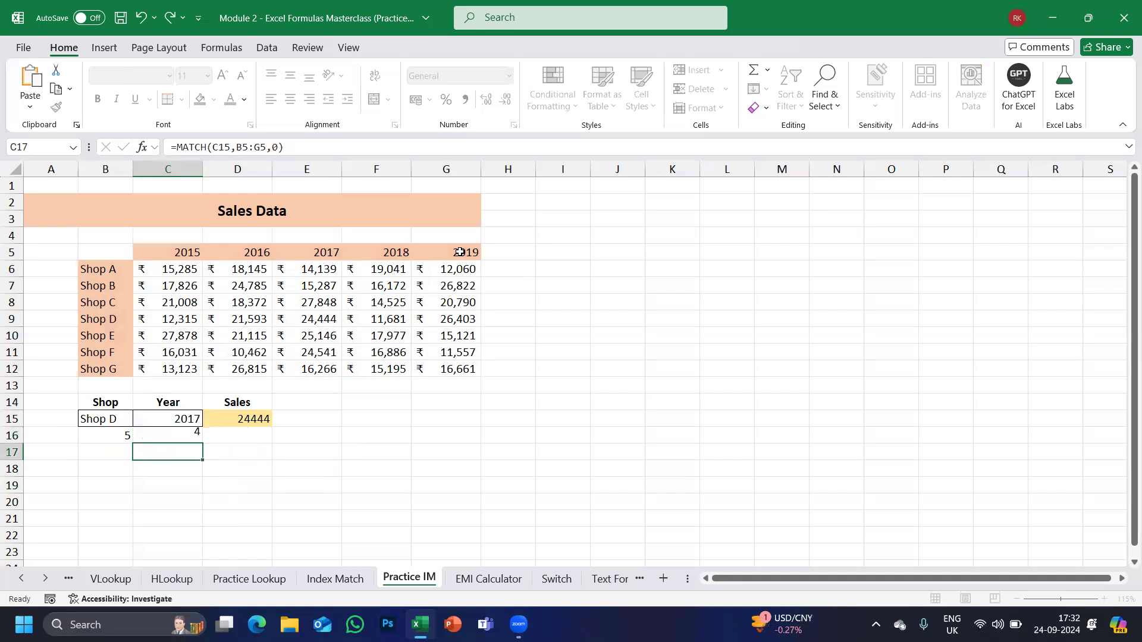
double_click(248, 420)
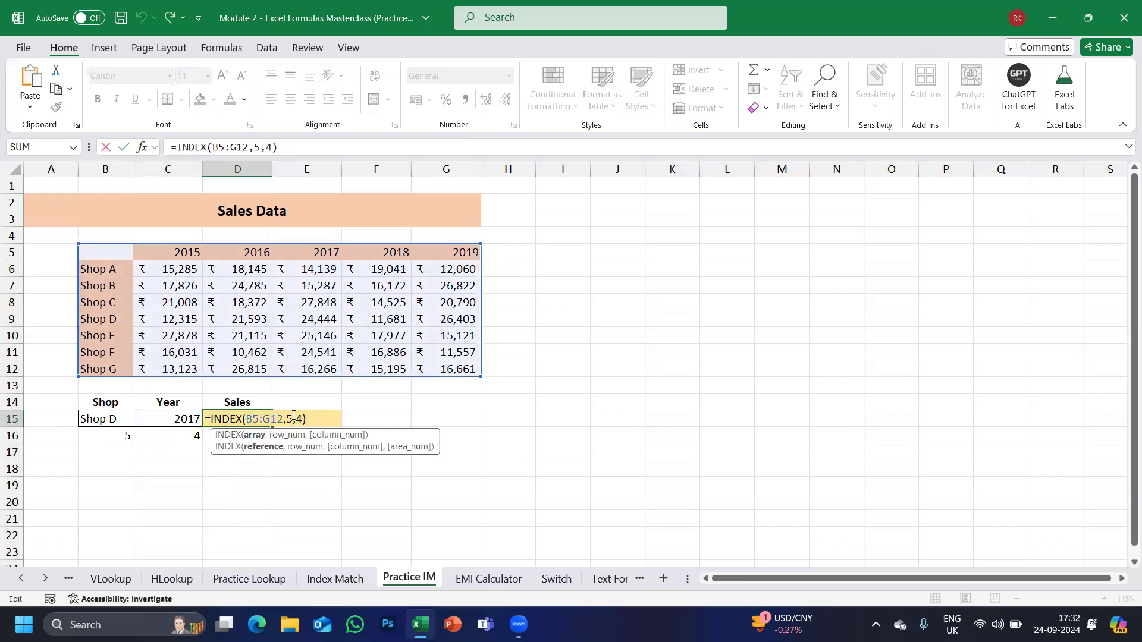
left_click(293, 419)
key("Return")
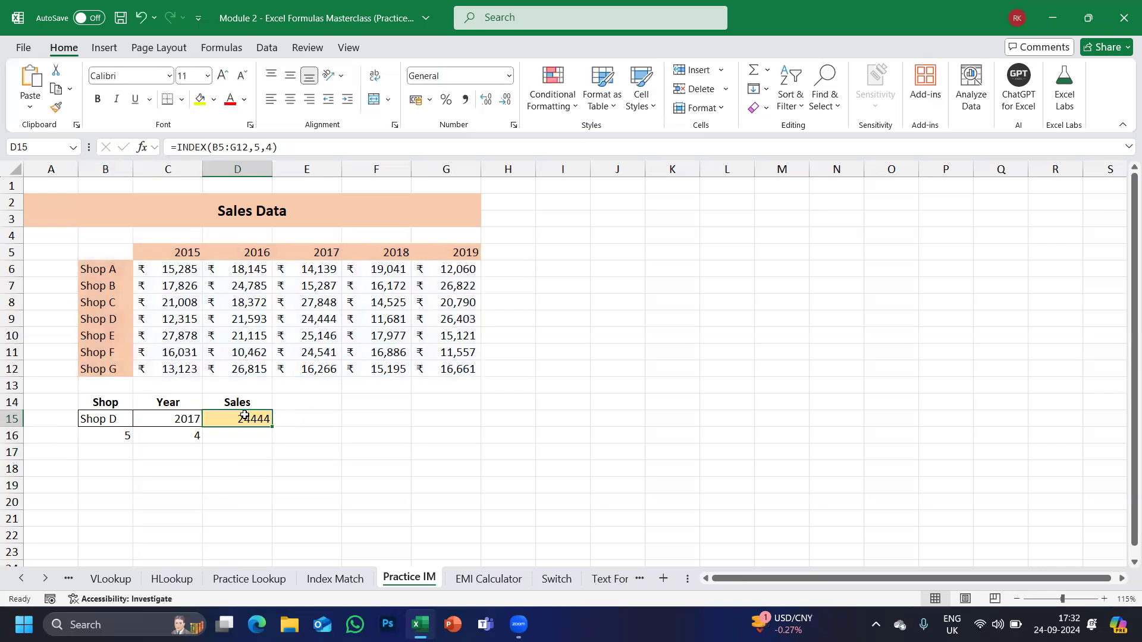
Set the Year in C15 to 2019 from its dropdown list.
left_click(200, 418)
left_click(209, 420)
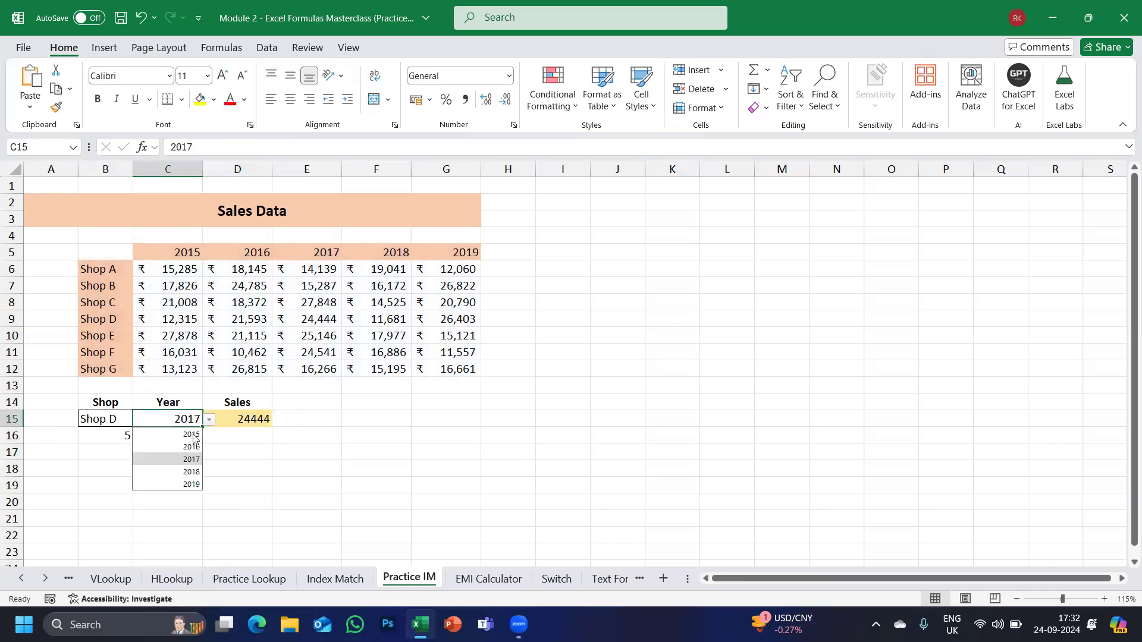
left_click(184, 485)
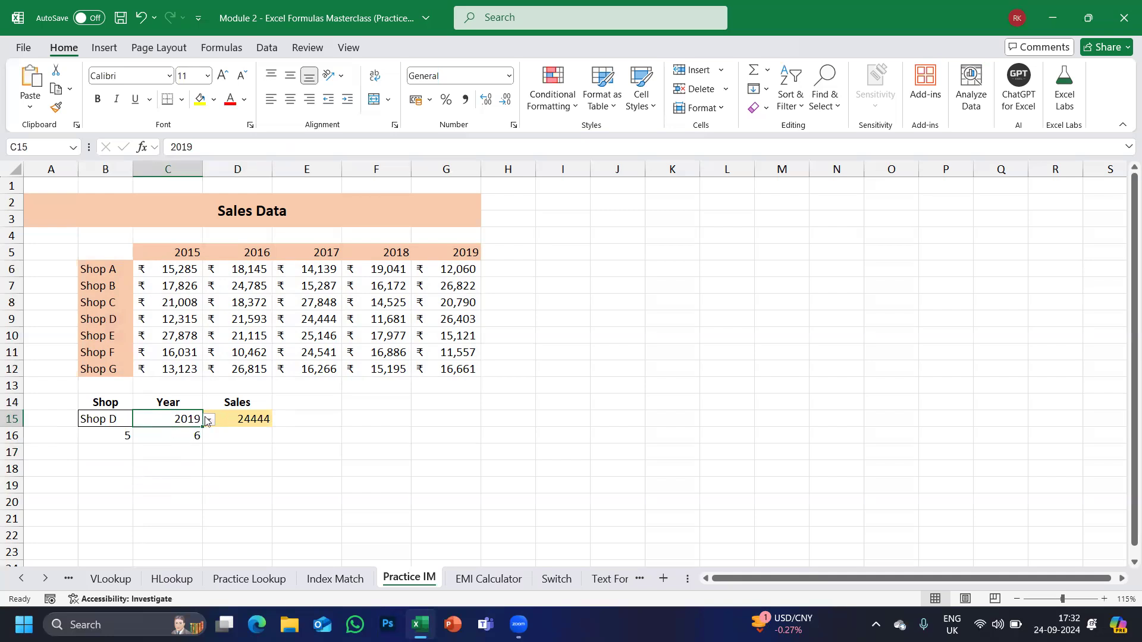
Change D15's formula to =INDEX(B5:G12,5,6) so it returns Shop D's 2019 sales, 26403.
double_click(260, 418)
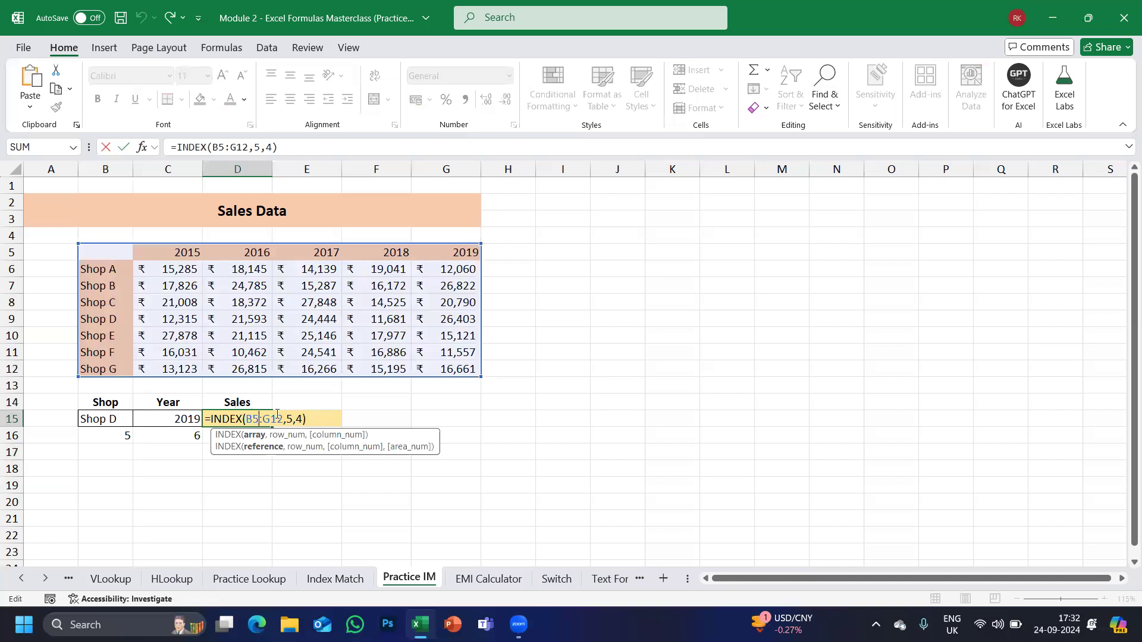
left_click(303, 419)
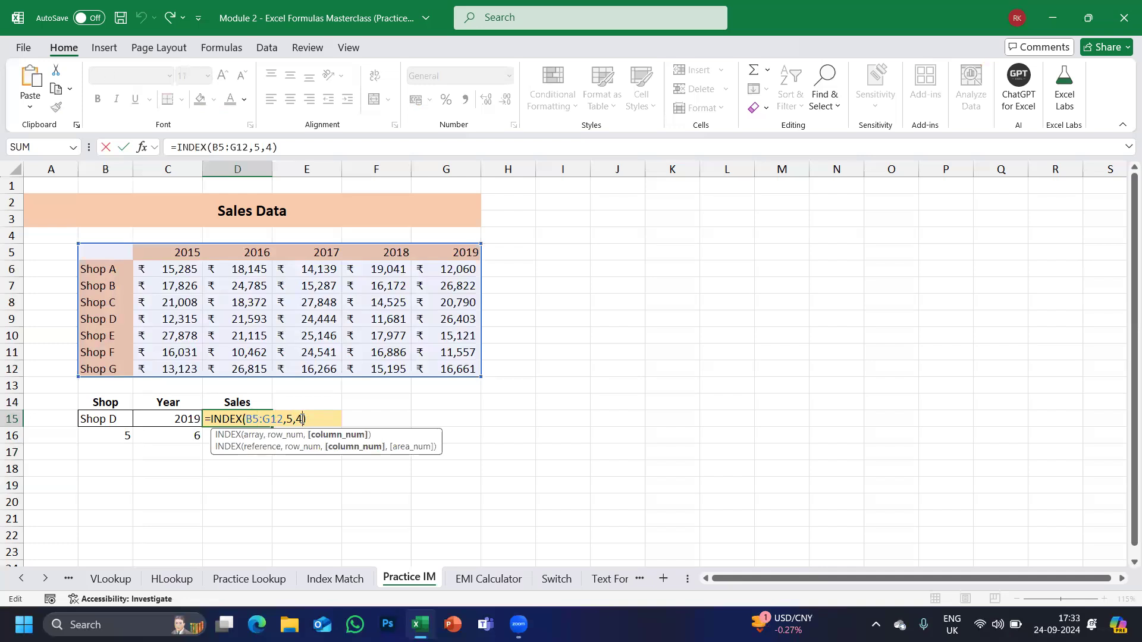
key("BackSpace")
type("6")
key("Return")
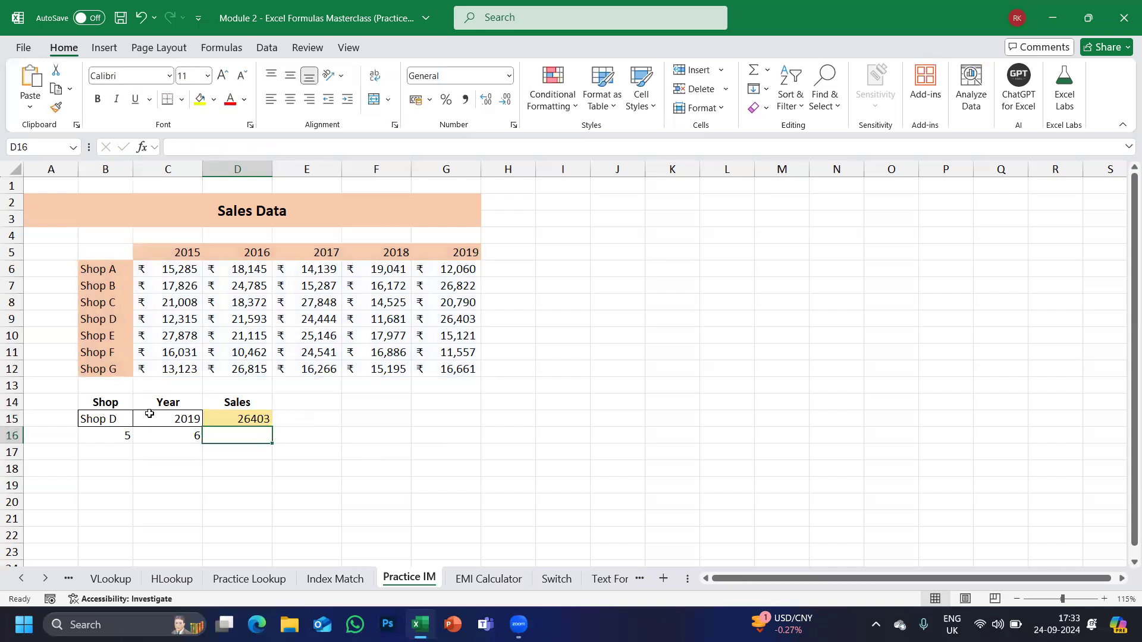
left_click(235, 419)
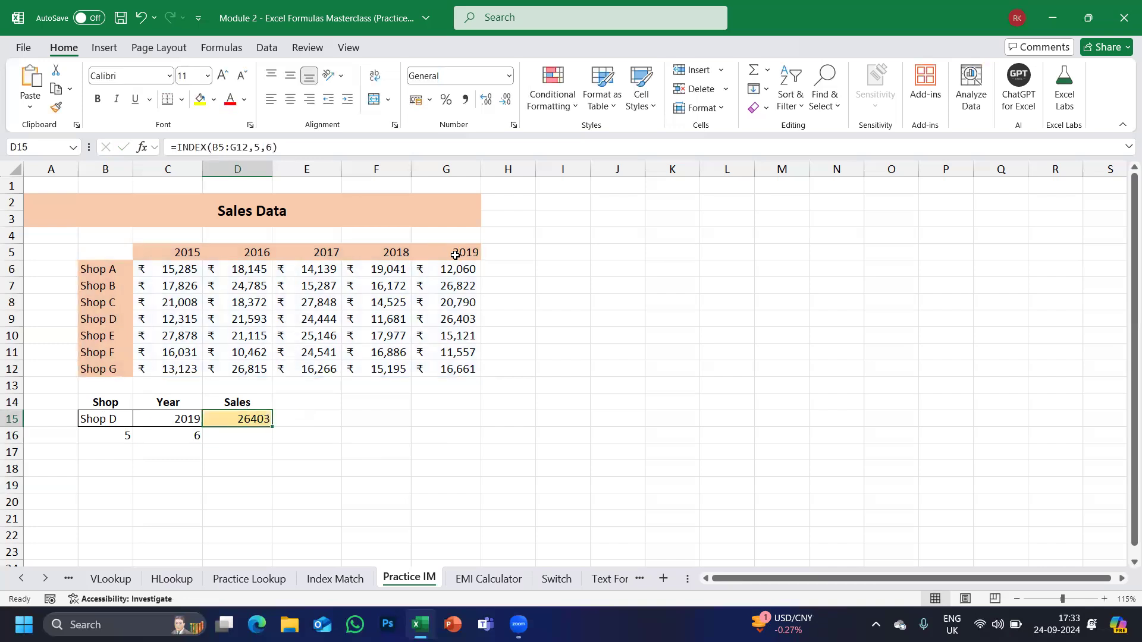
left_click_drag(104, 318, 453, 318)
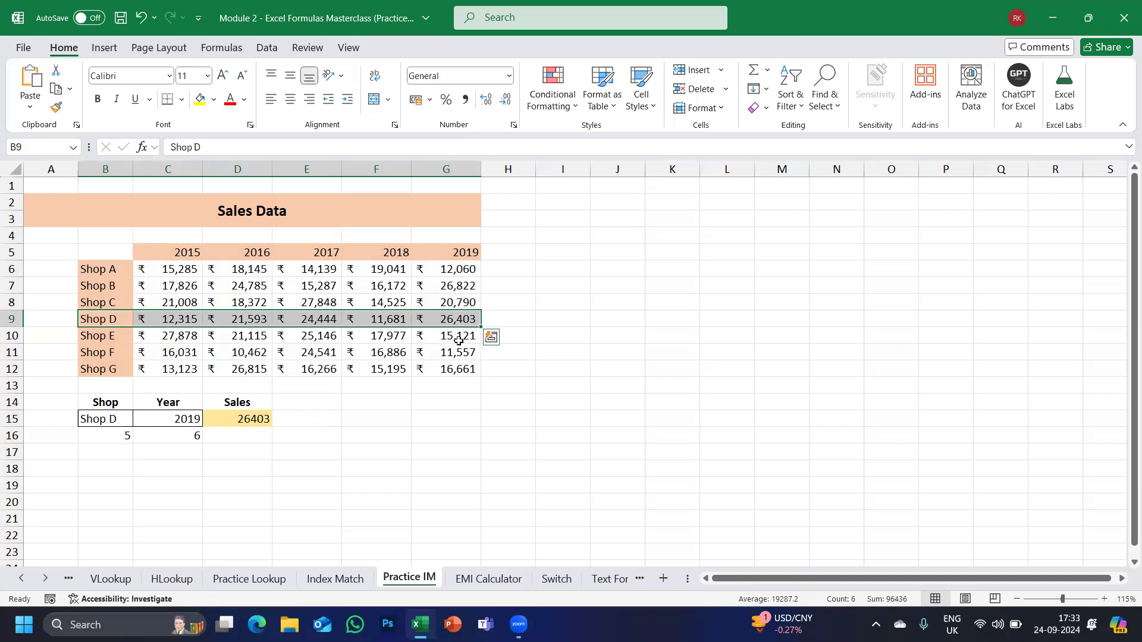
Replace D15's fixed column 6 with the year formula MATCH(C15,B5:G5,0) from C16.
left_click(108, 432)
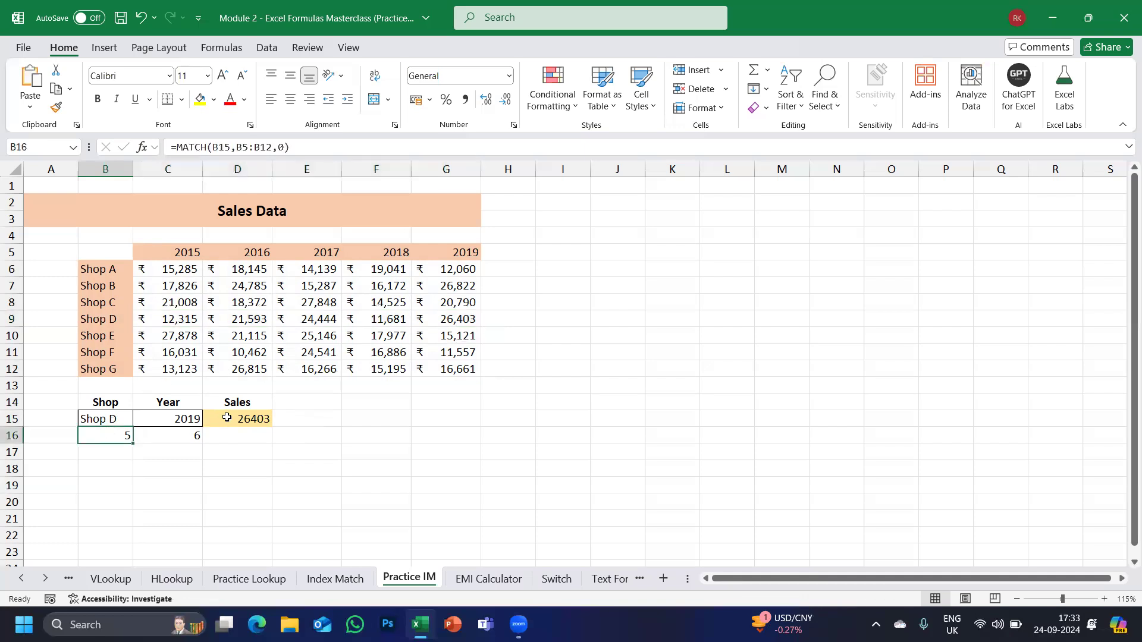
double_click(182, 435)
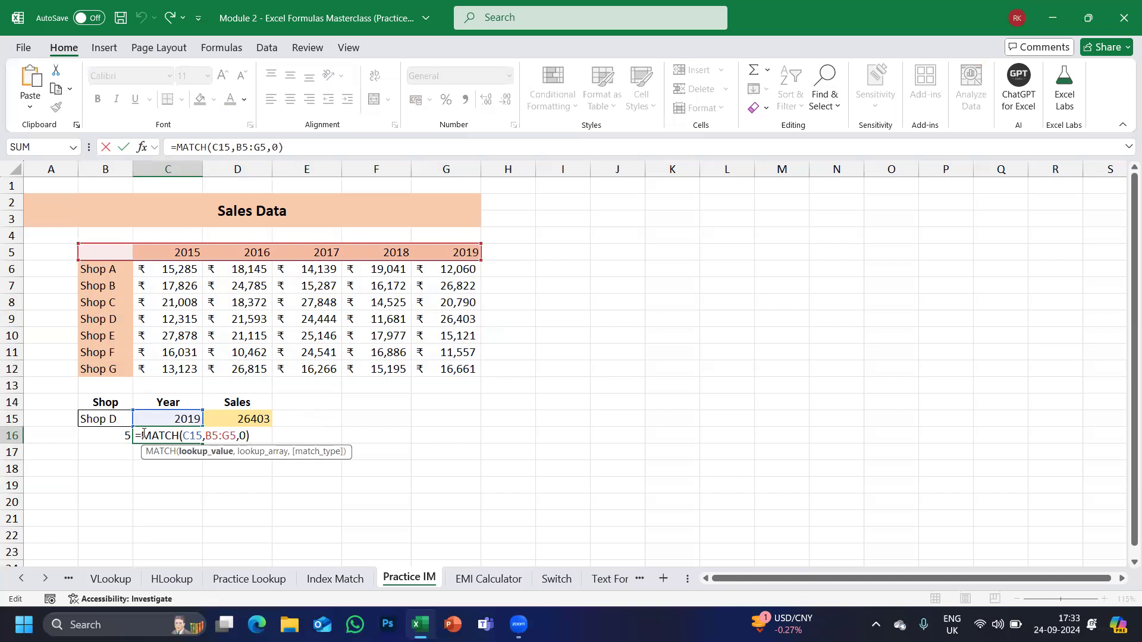
left_click(144, 434)
left_click_drag(143, 434, 251, 436)
key("ctrl+c")
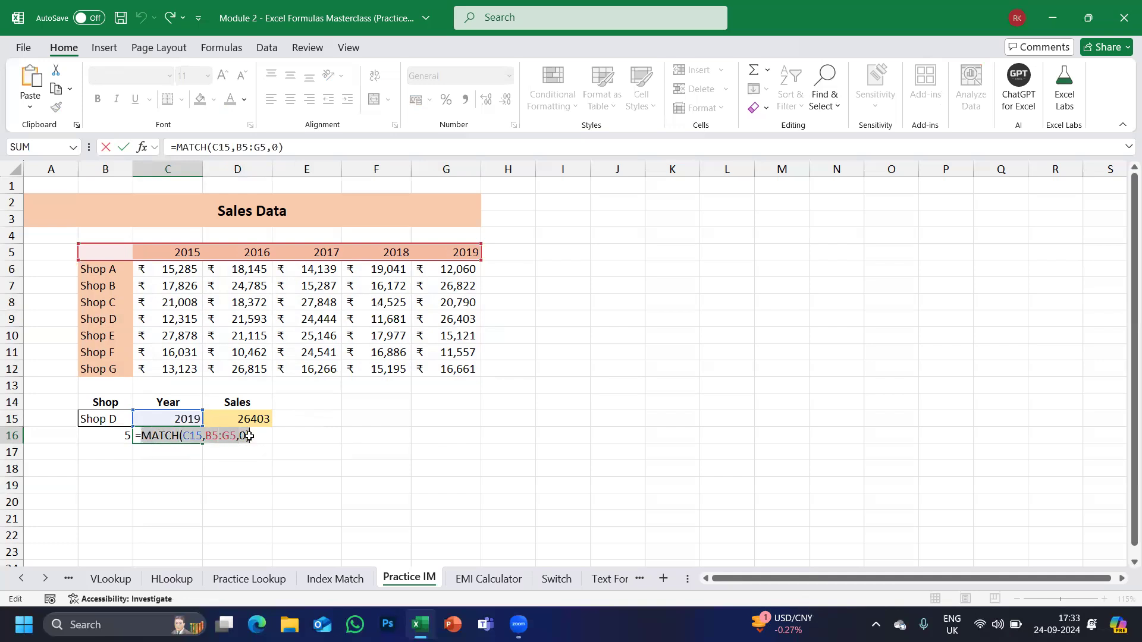
key("Escape")
double_click(237, 418)
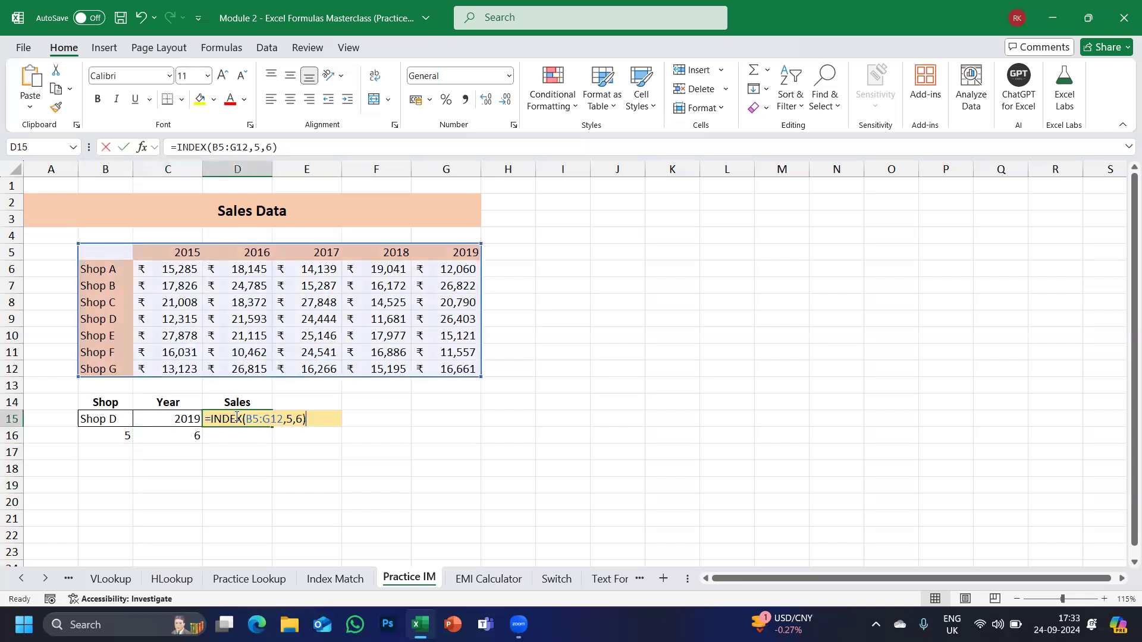
double_click(304, 418)
key("ctrl+v")
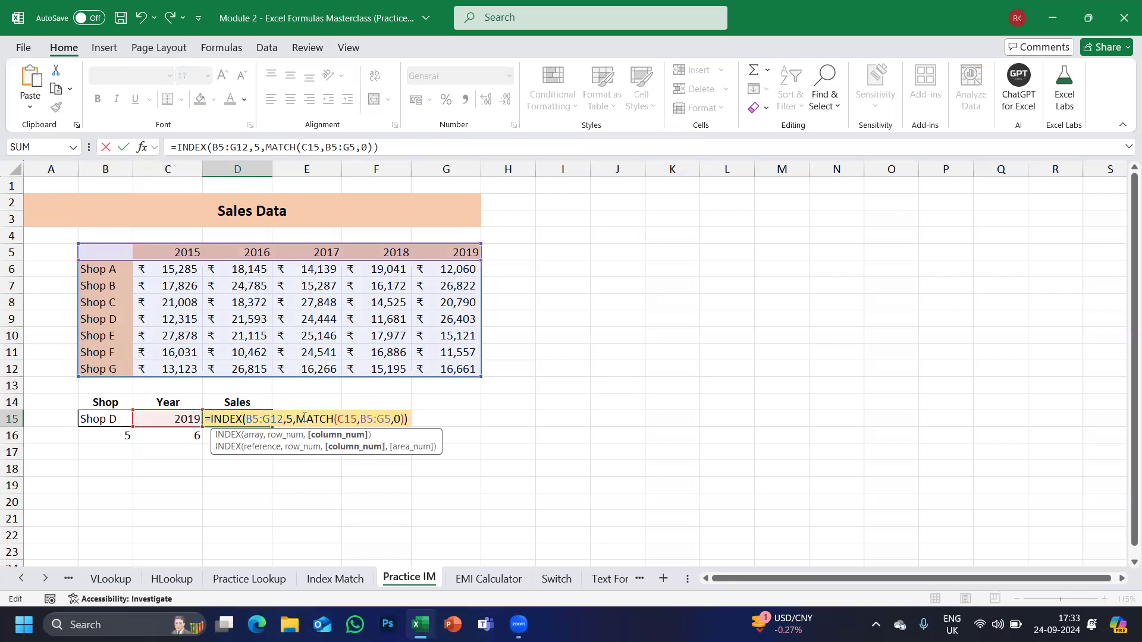
key("Return")
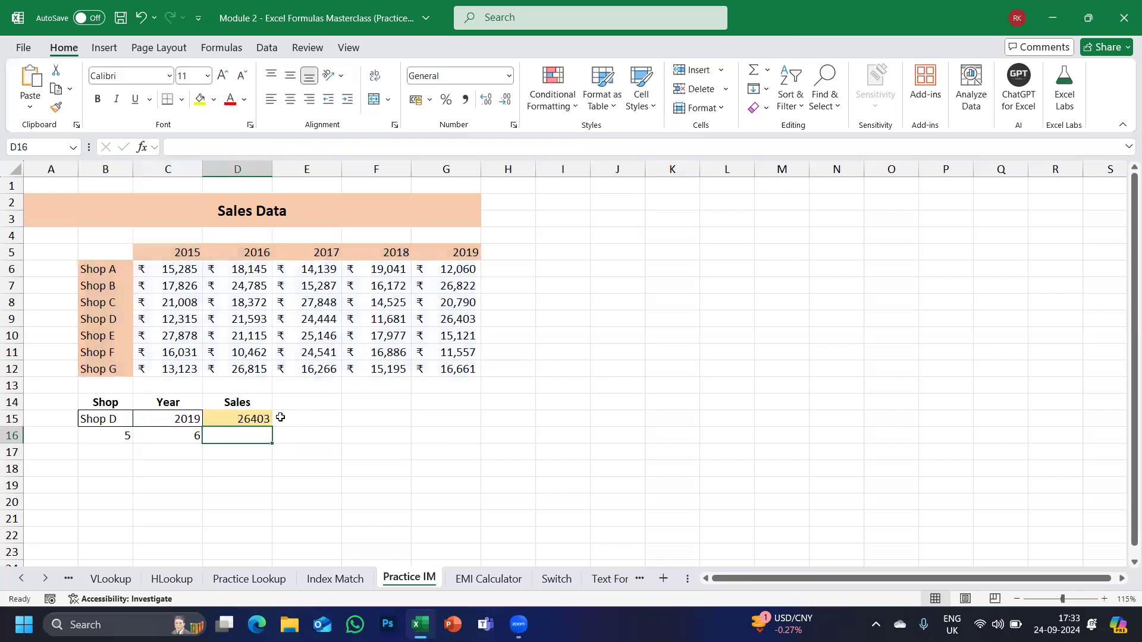
Replace D15's fixed row 5 with B16's shop MATCH, then clear the helper numbers 5 and 6.
double_click(116, 434)
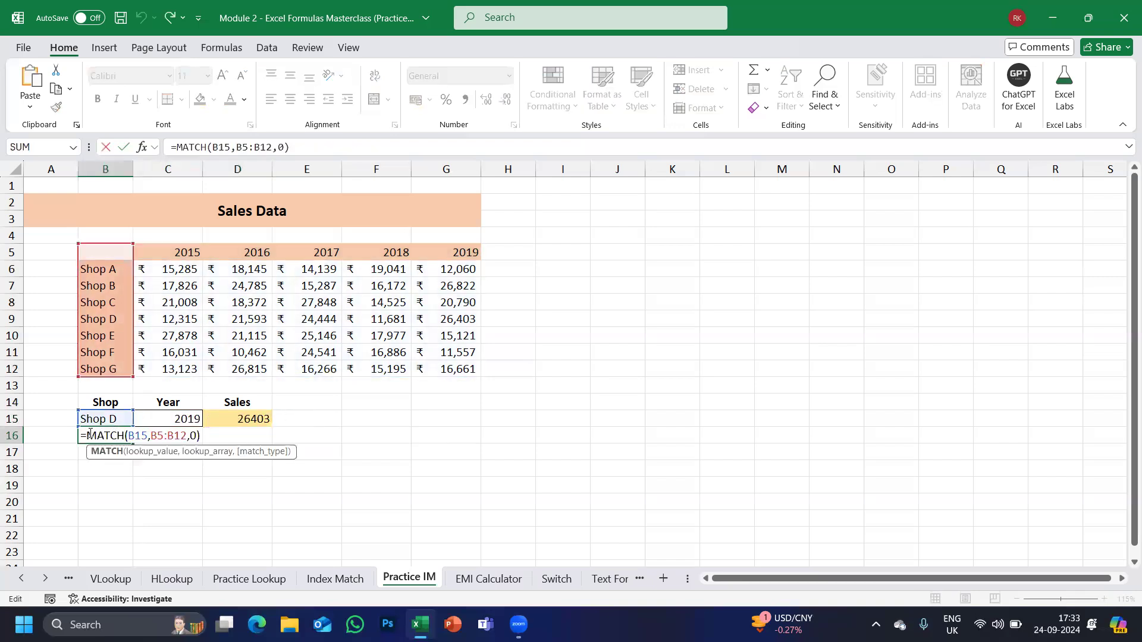
left_click(90, 435)
left_click_drag(88, 435, 223, 436)
key("ctrl+c")
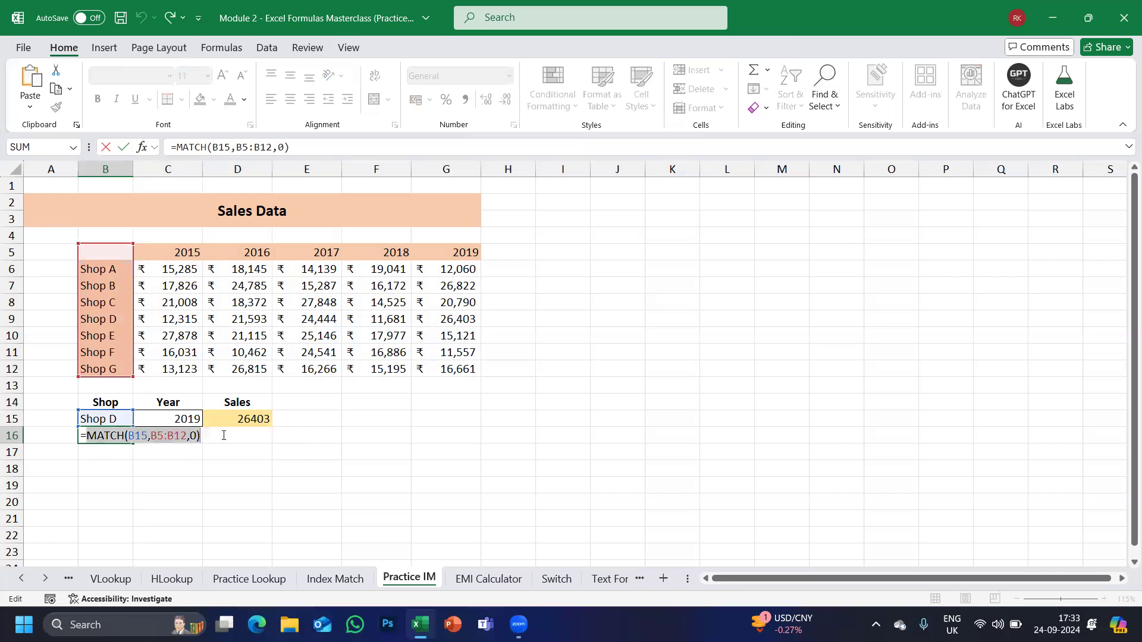
key("Escape")
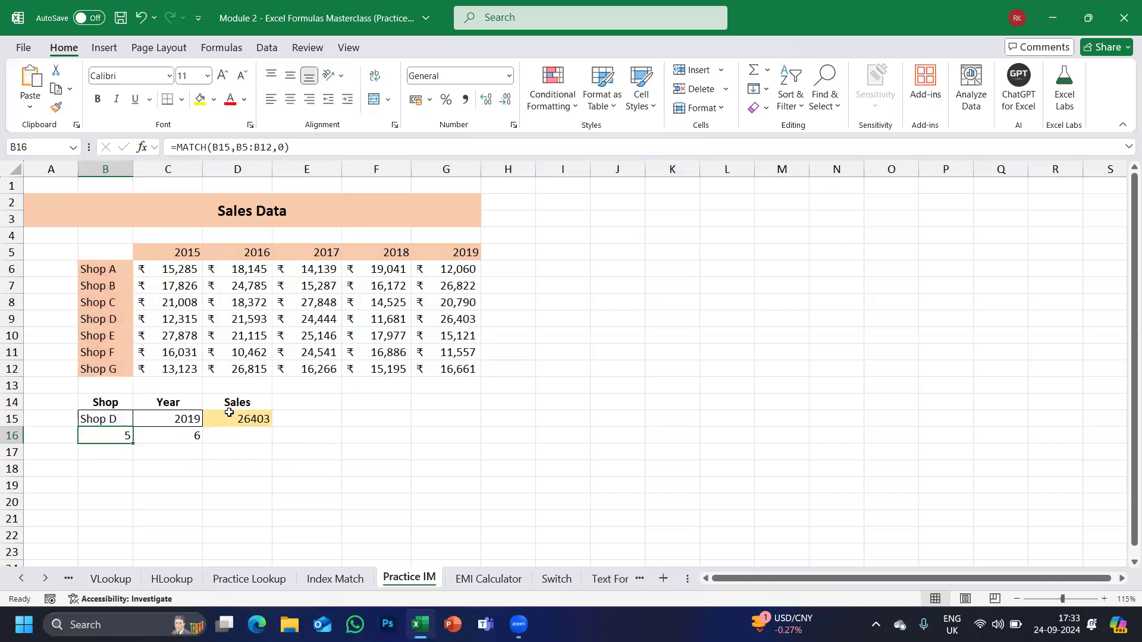
double_click(228, 417)
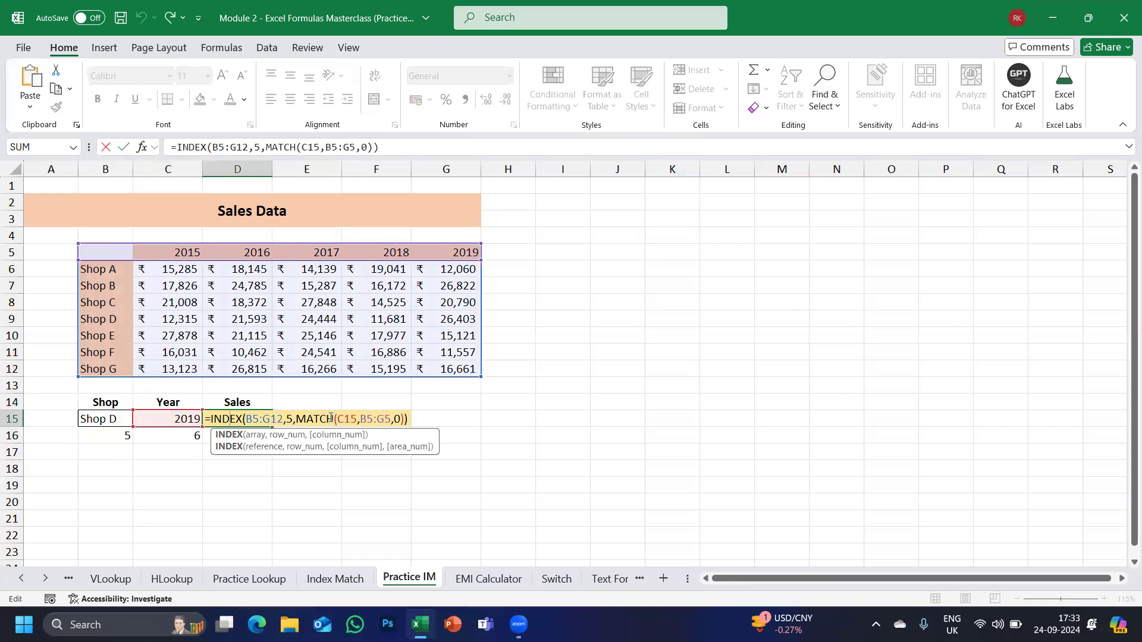
left_click(289, 419)
double_click(290, 419)
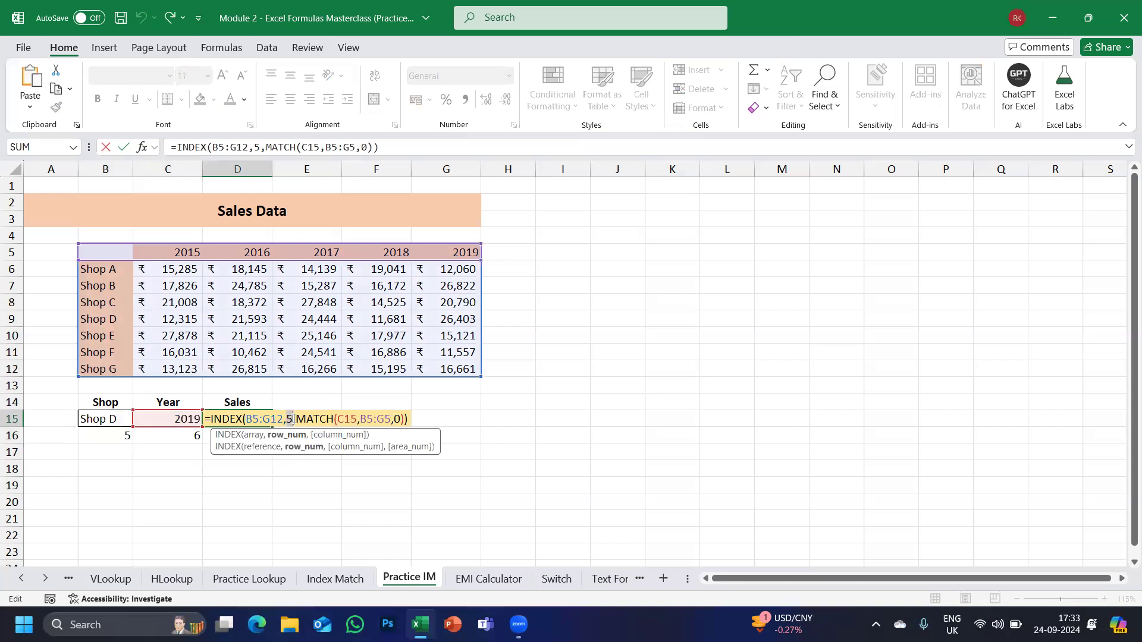
key("ctrl+v")
key("Return")
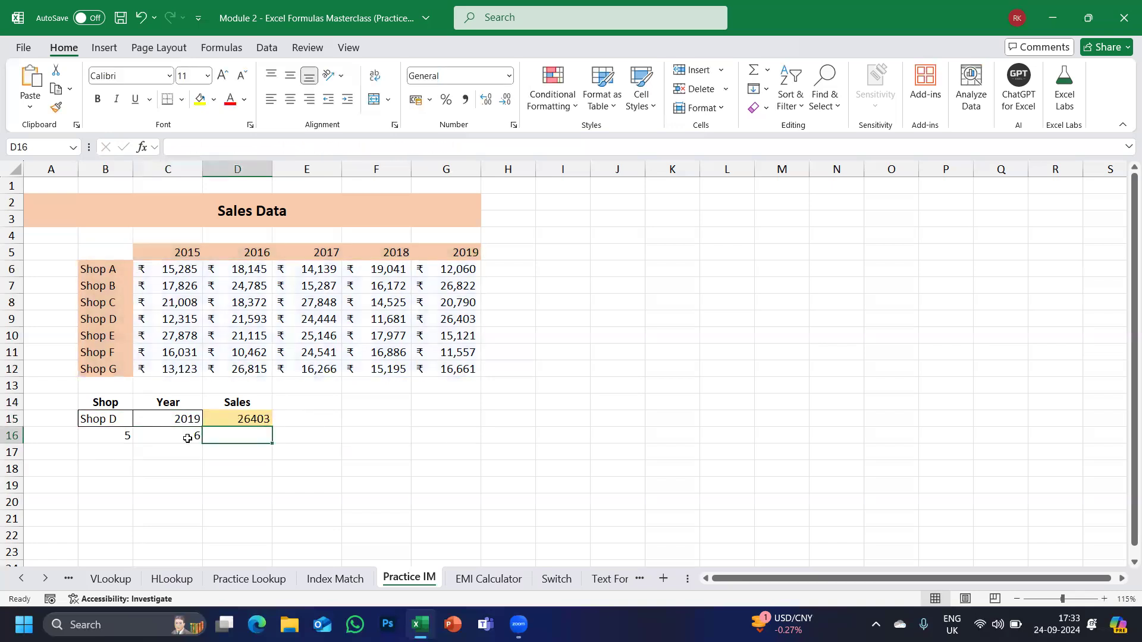
left_click_drag(102, 438, 224, 448)
key("Delete")
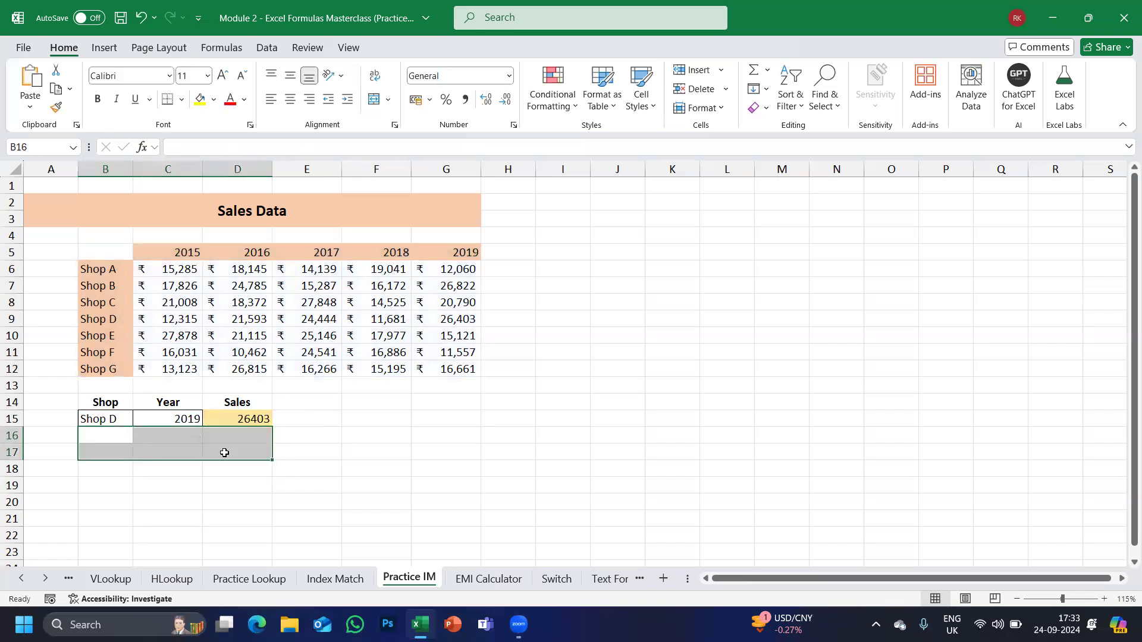
Choose Shop A in B15 so Sales reads 12060, then open Book 4 from recent workbooks.
left_click(102, 417)
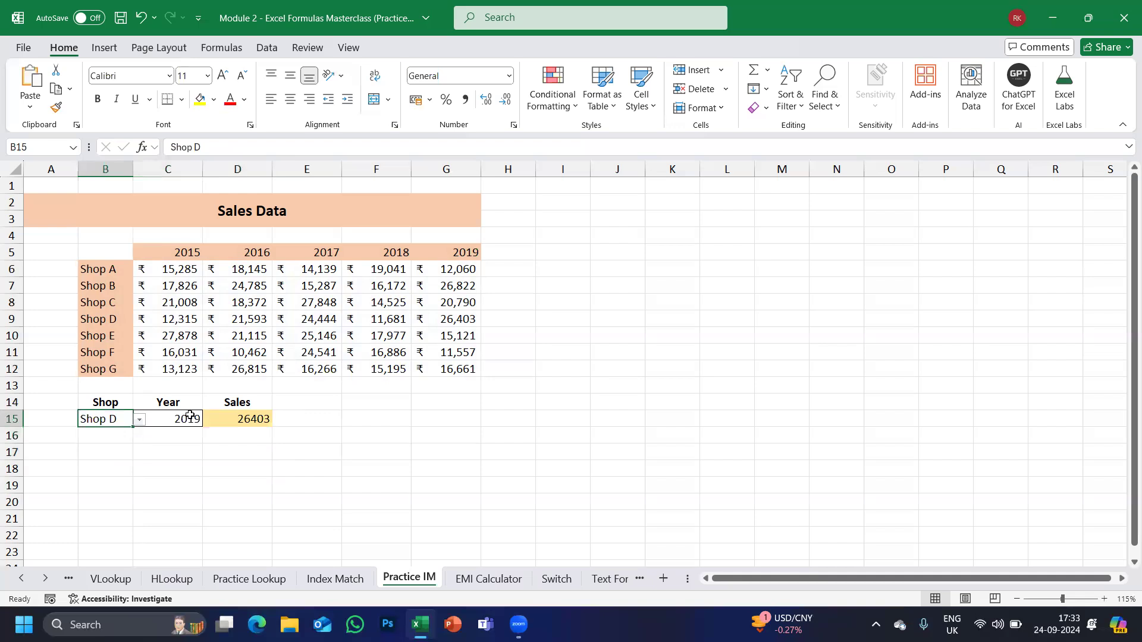
left_click(138, 420)
left_click(91, 433)
left_click(437, 271)
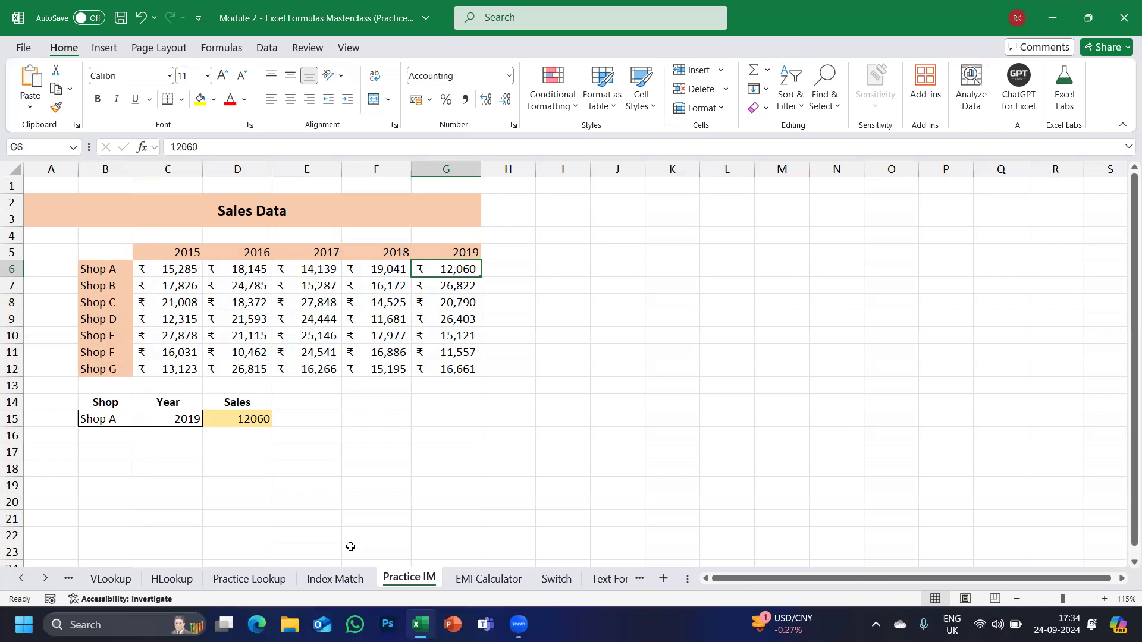
left_click(26, 50)
left_click(229, 427)
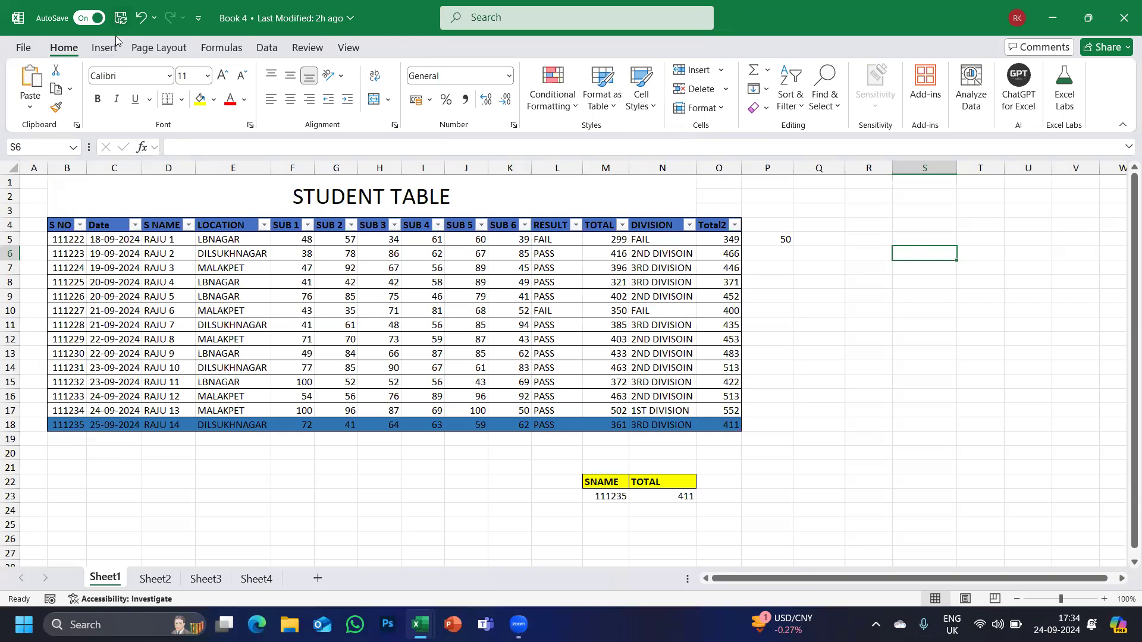
Select the student table B4:O18 on Page Layout and browse the Themes list without applying one.
left_click(146, 48)
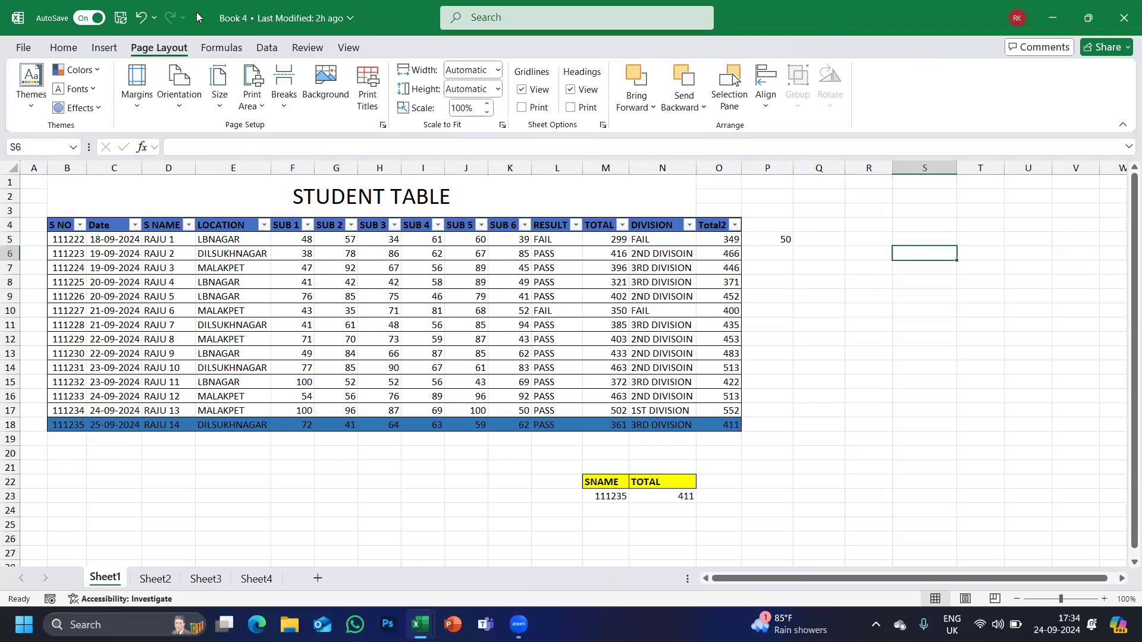
left_click(101, 263)
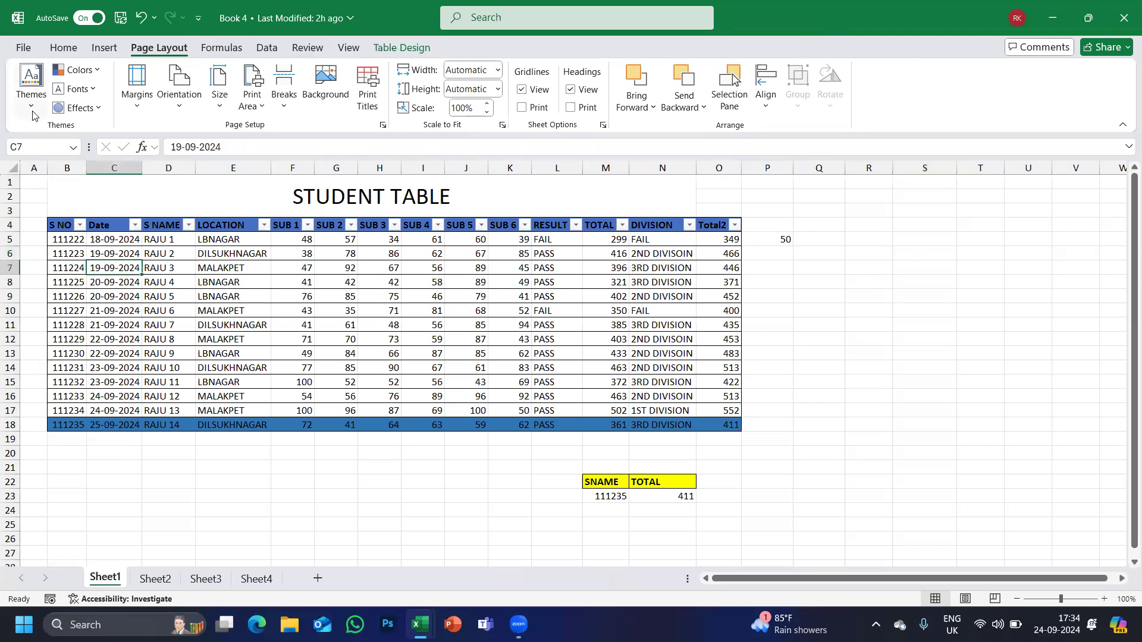
left_click_drag(60, 229, 717, 426)
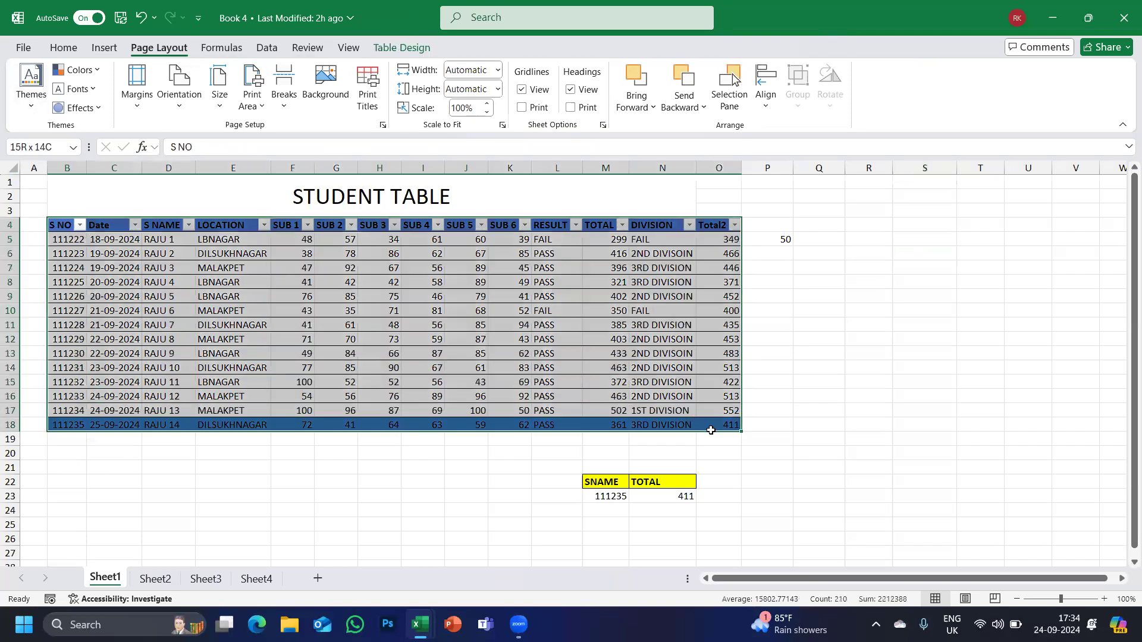
left_click(31, 89)
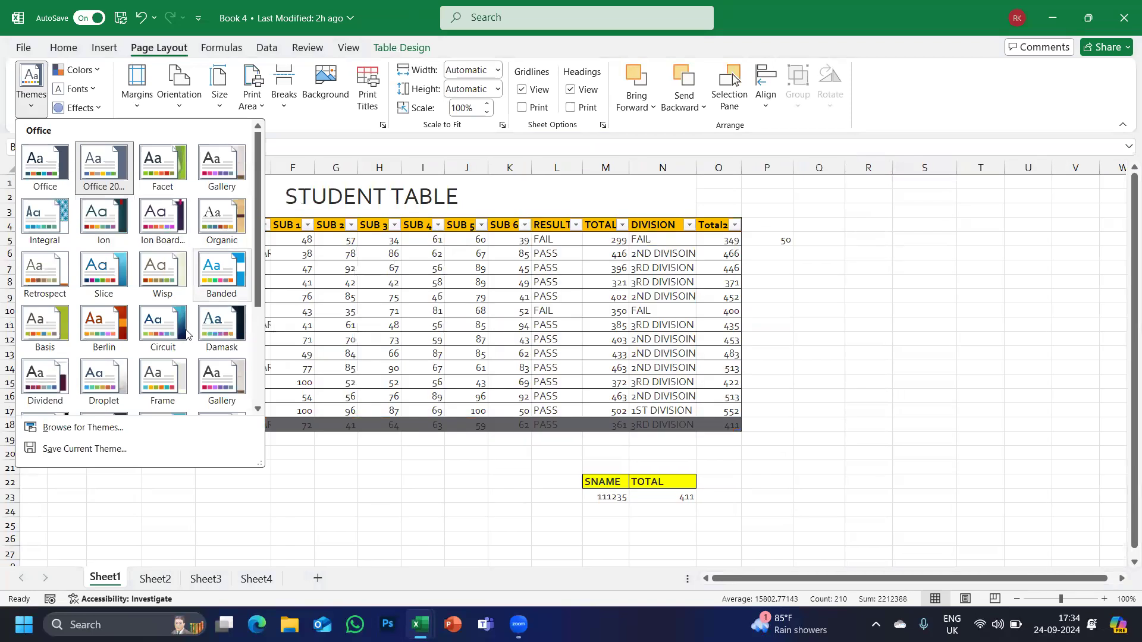
scroll(91, 381, "down", 3)
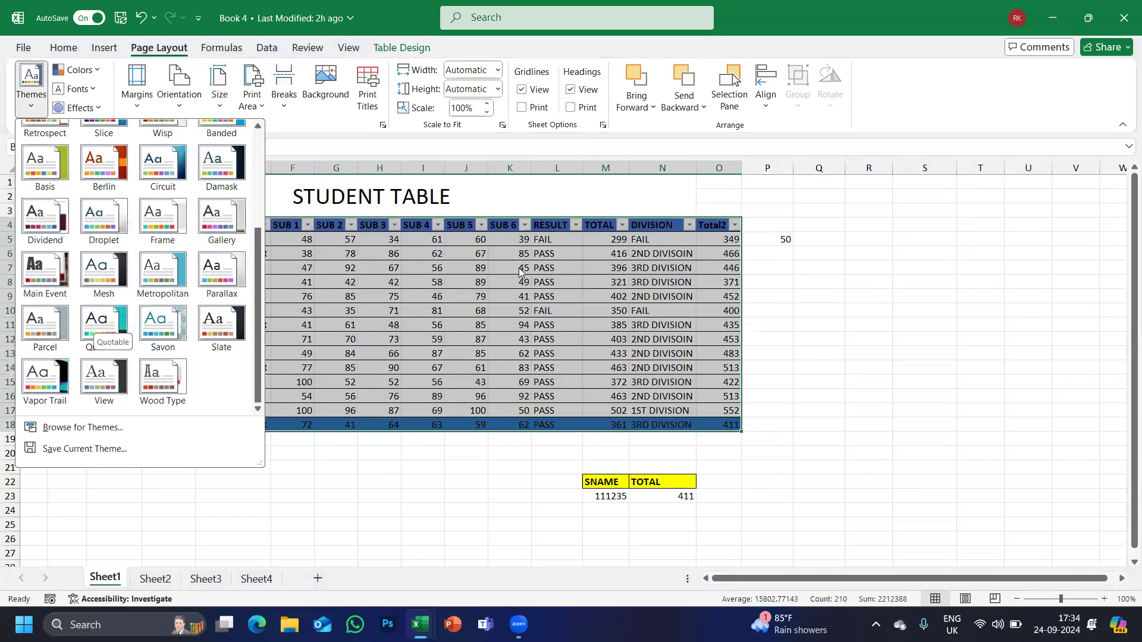
key("Escape")
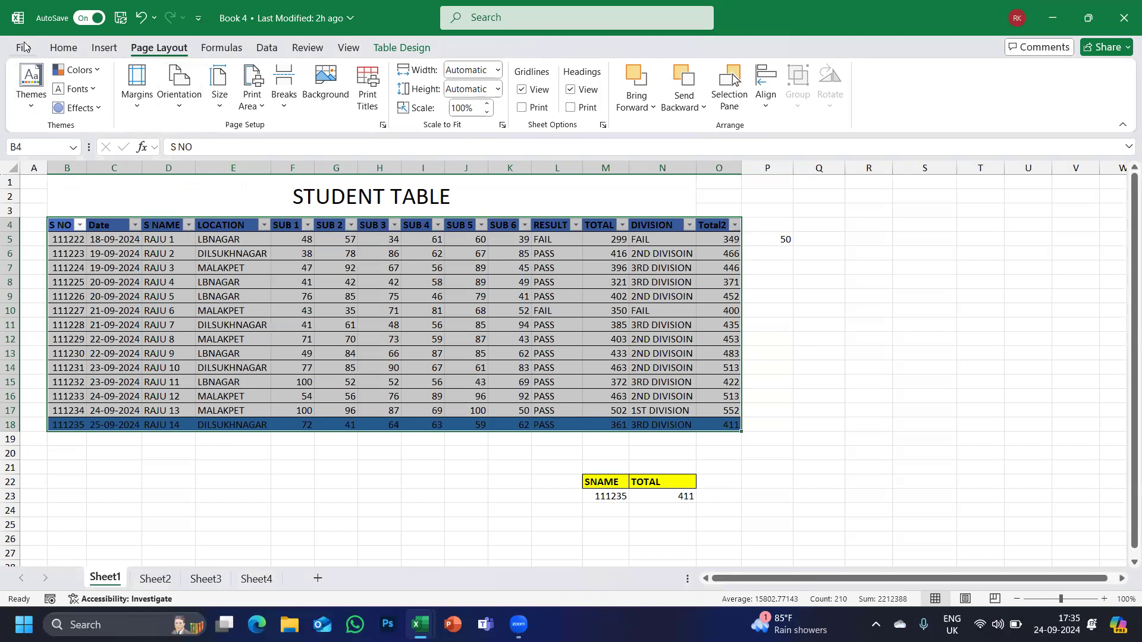
Preview the student table printing across two pages, then return and show the Margins presets.
key("ctrl+p")
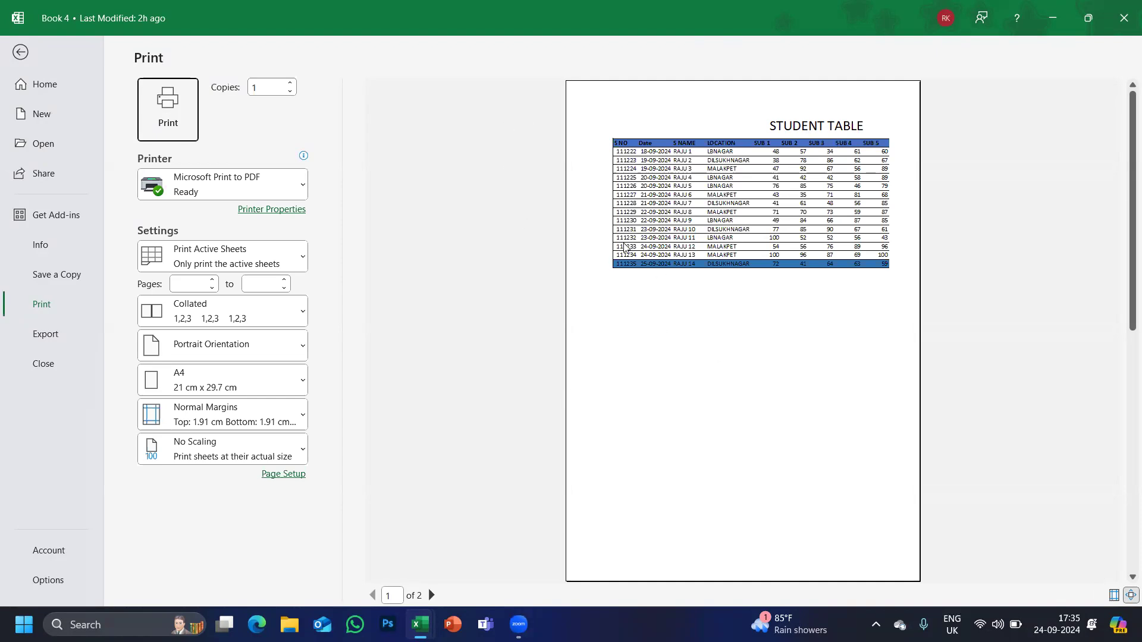
left_click(23, 52)
scroll(859, 250, "down", 14)
scroll(857, 259, "up", 14)
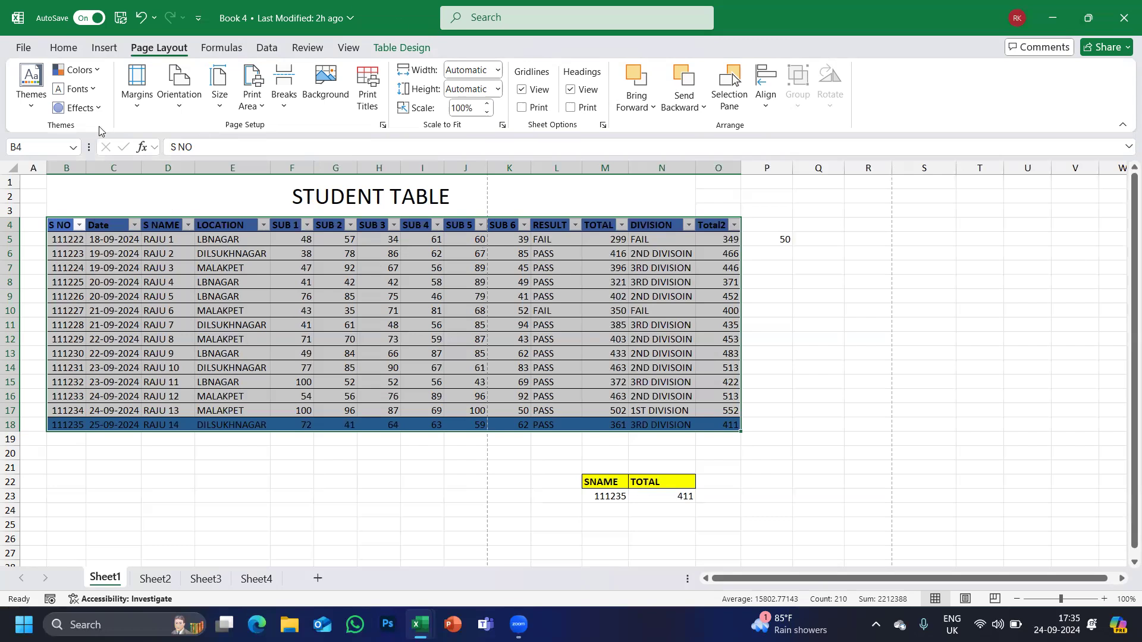
left_click(141, 112)
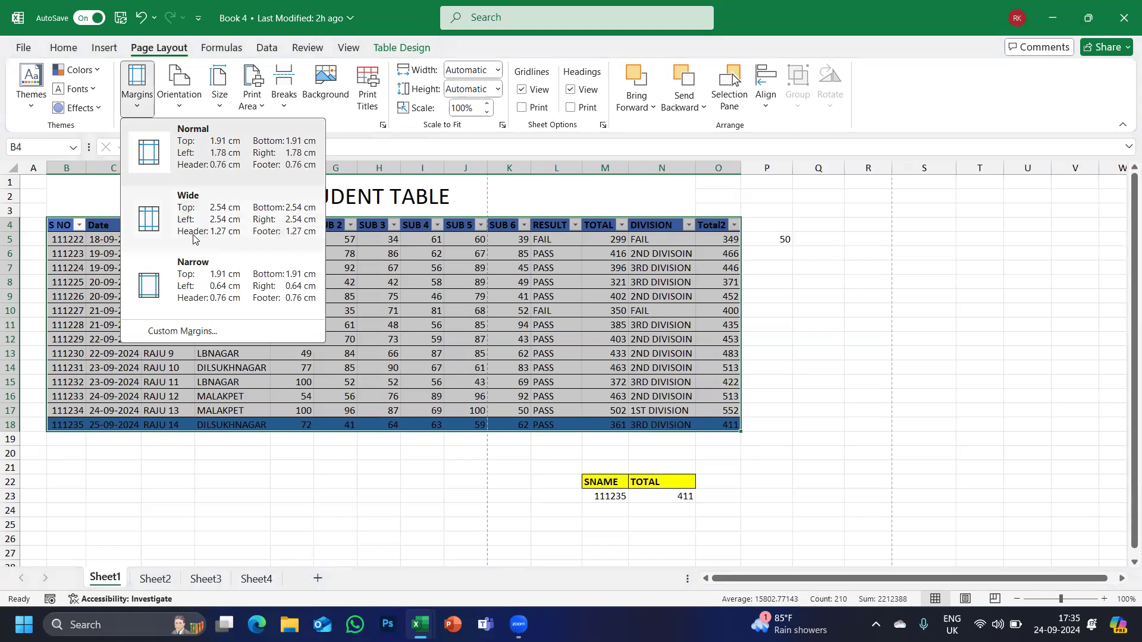
Apply Narrow margins (1.91 cm top and bottom) and confirm the result in print preview.
left_click(176, 289)
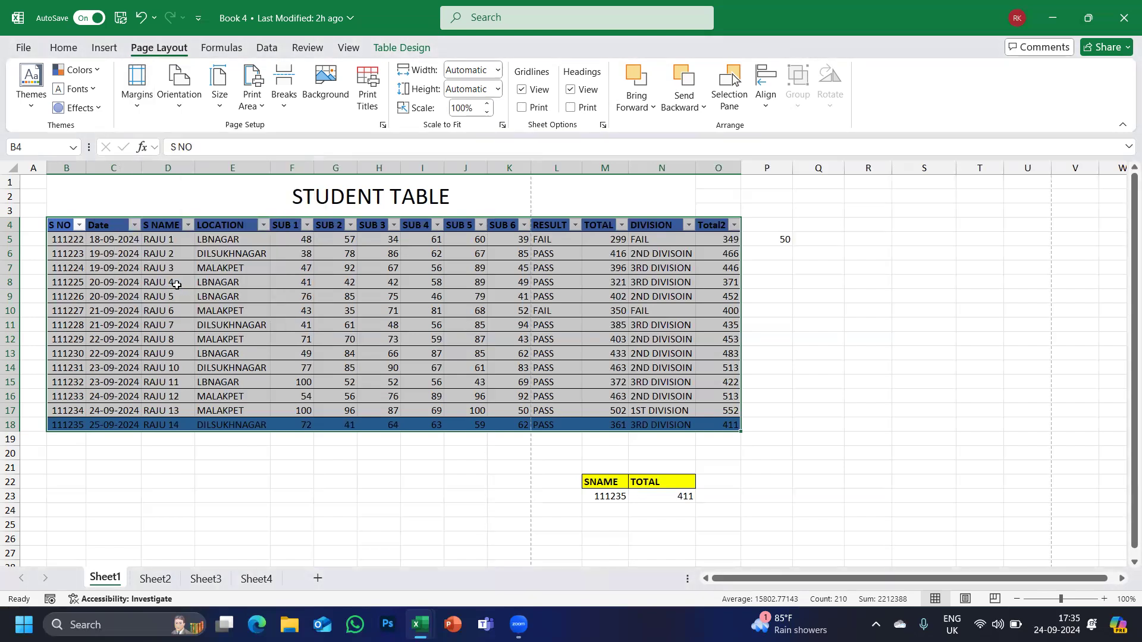
left_click(23, 49)
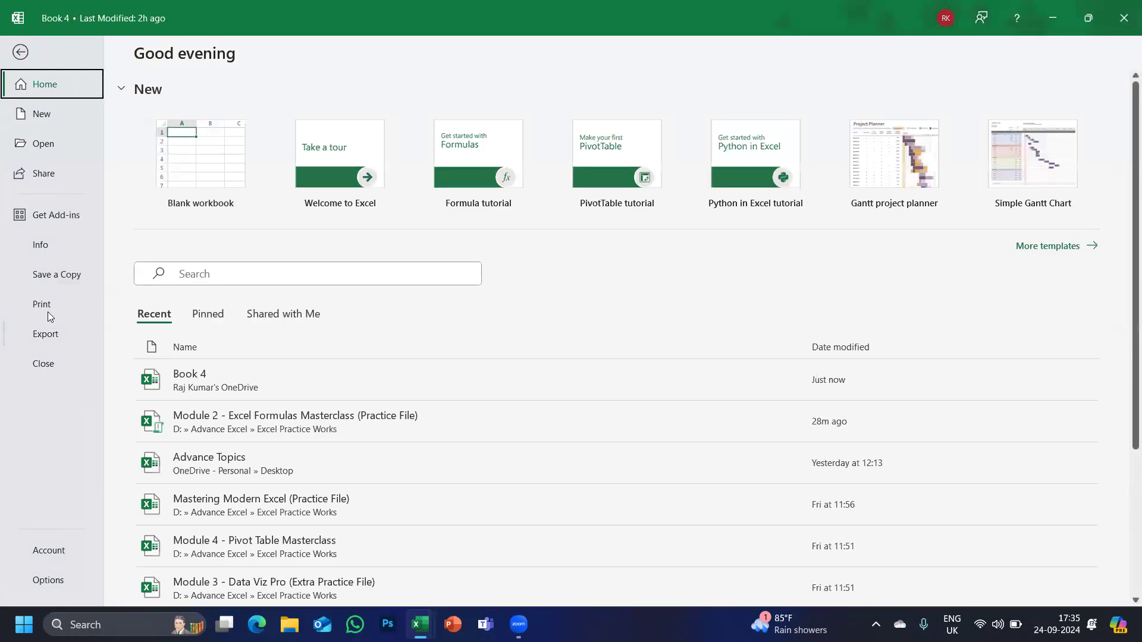
left_click(41, 305)
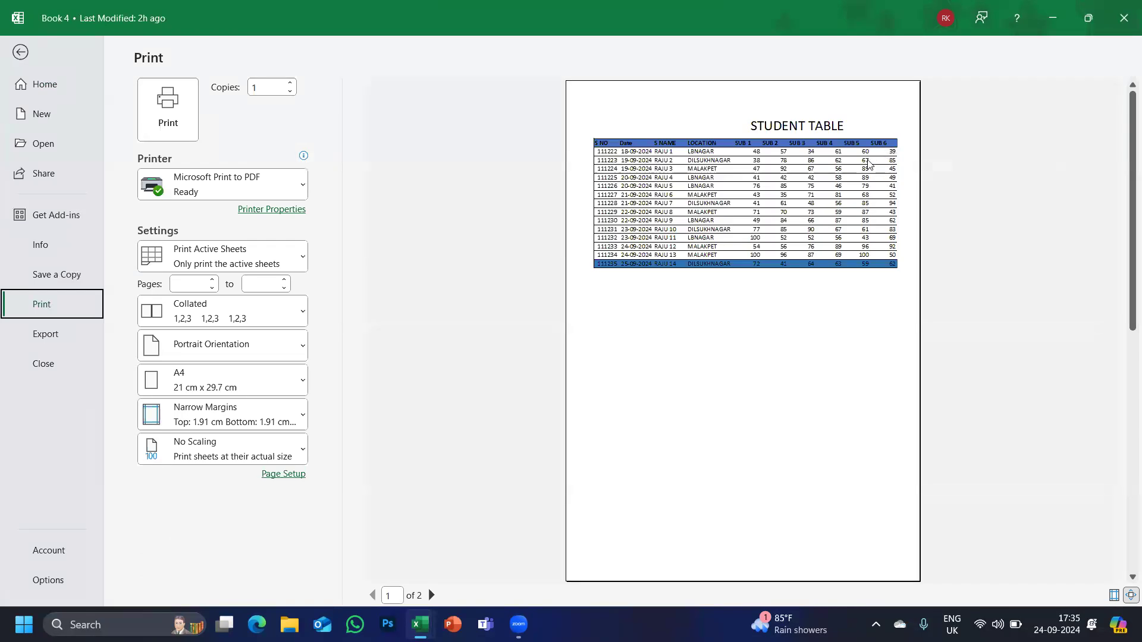
left_click(11, 52)
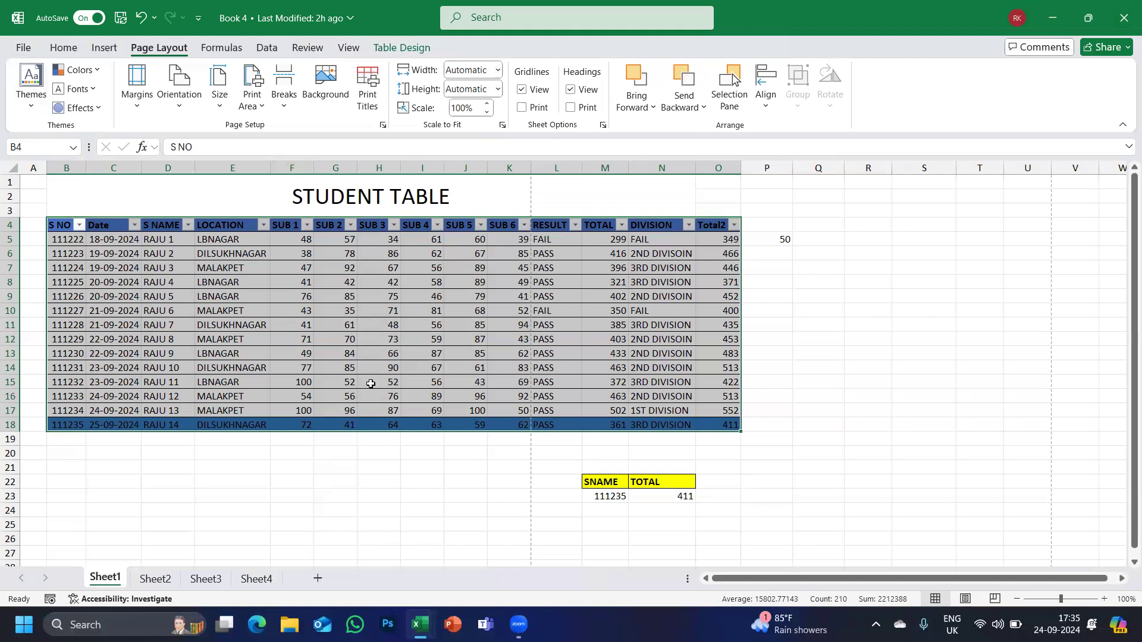
Switch the page to Landscape orientation, check the print preview, then bring up the paper Size list.
left_click(177, 110)
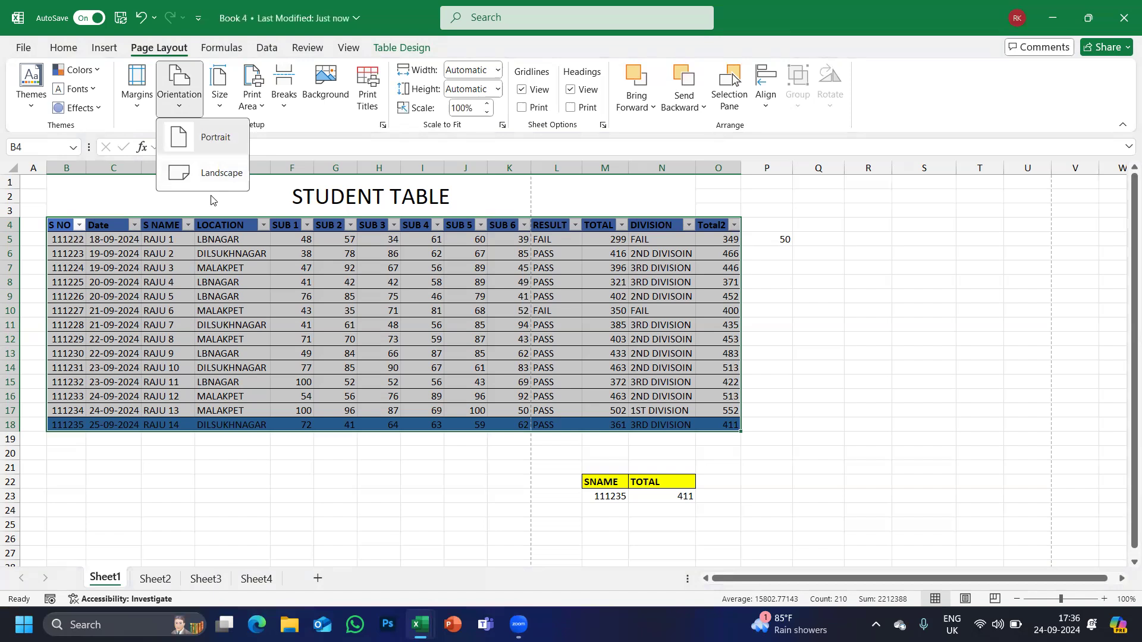
left_click(210, 169)
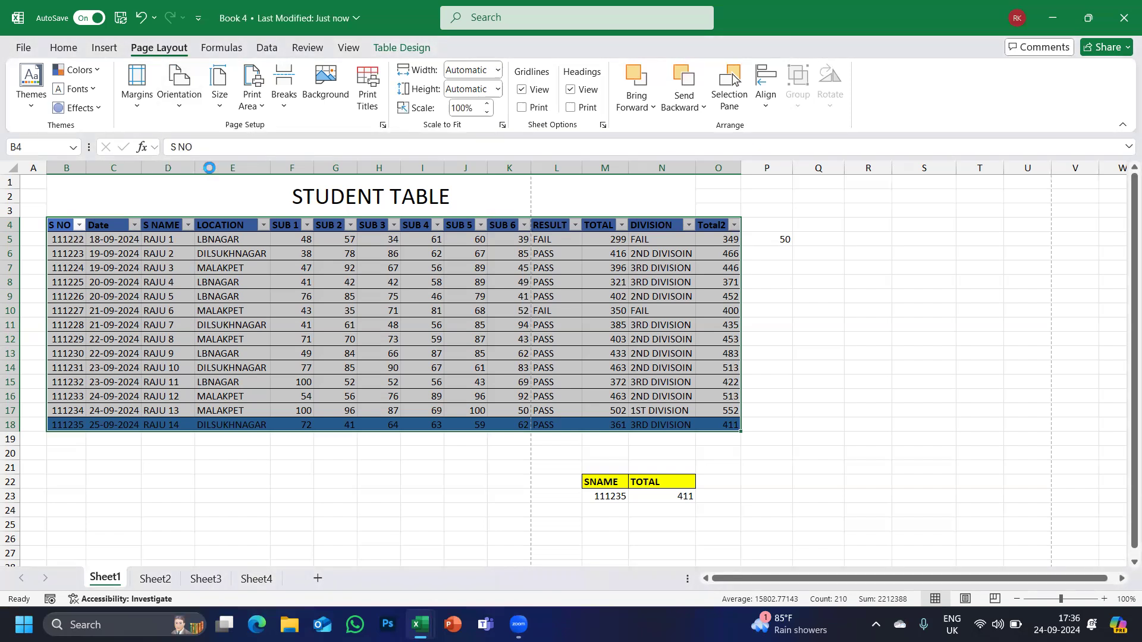
left_click(23, 49)
left_click(38, 308)
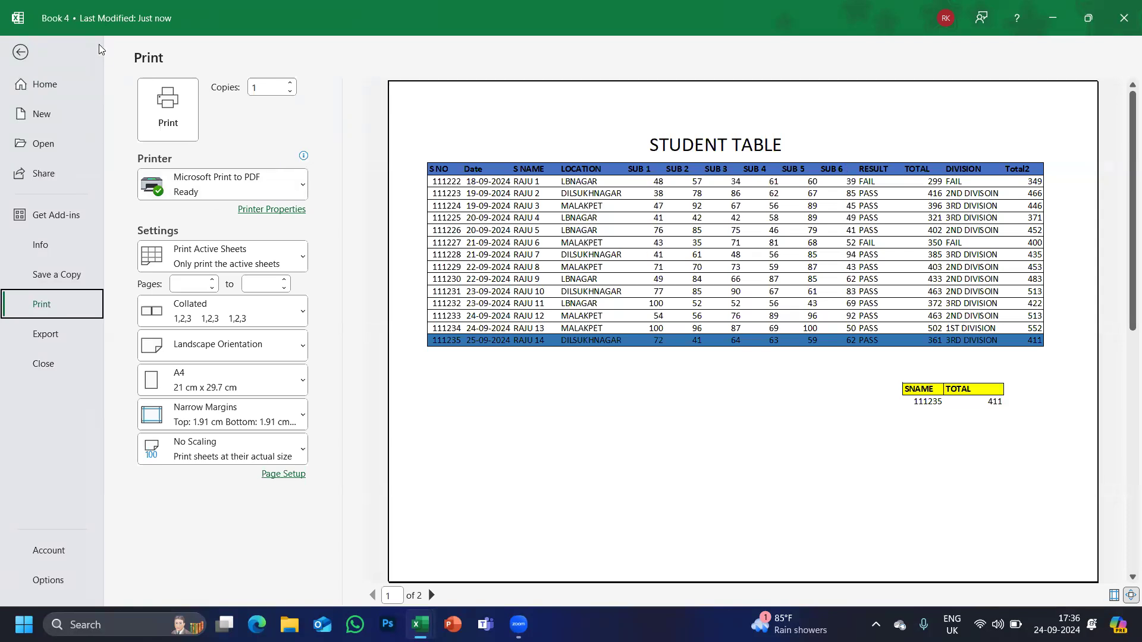
left_click(20, 52)
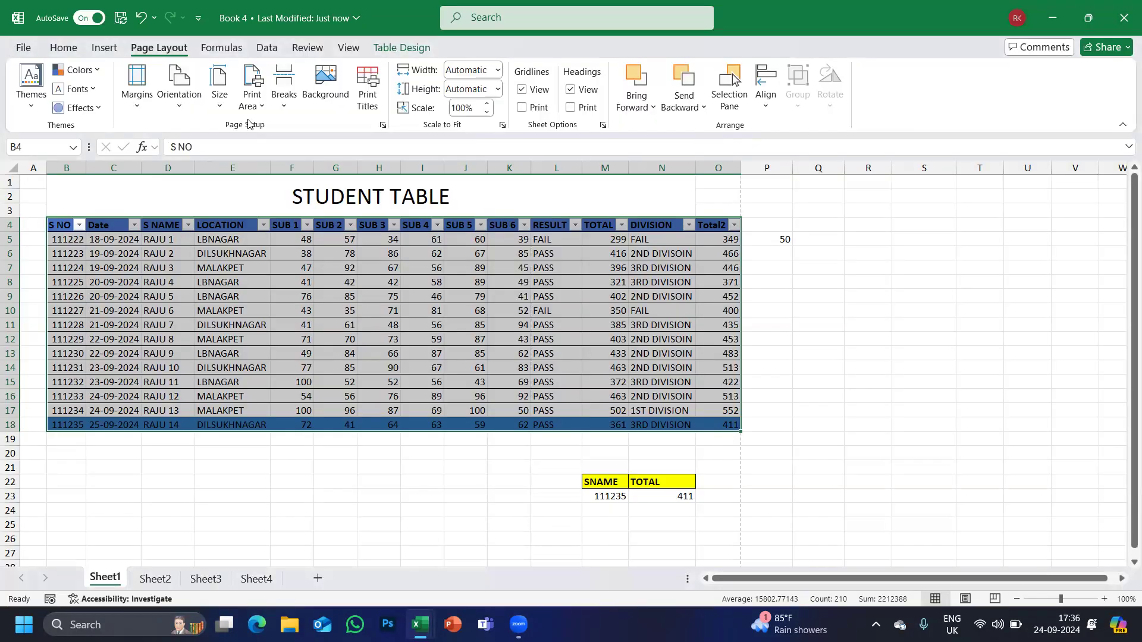
left_click(220, 102)
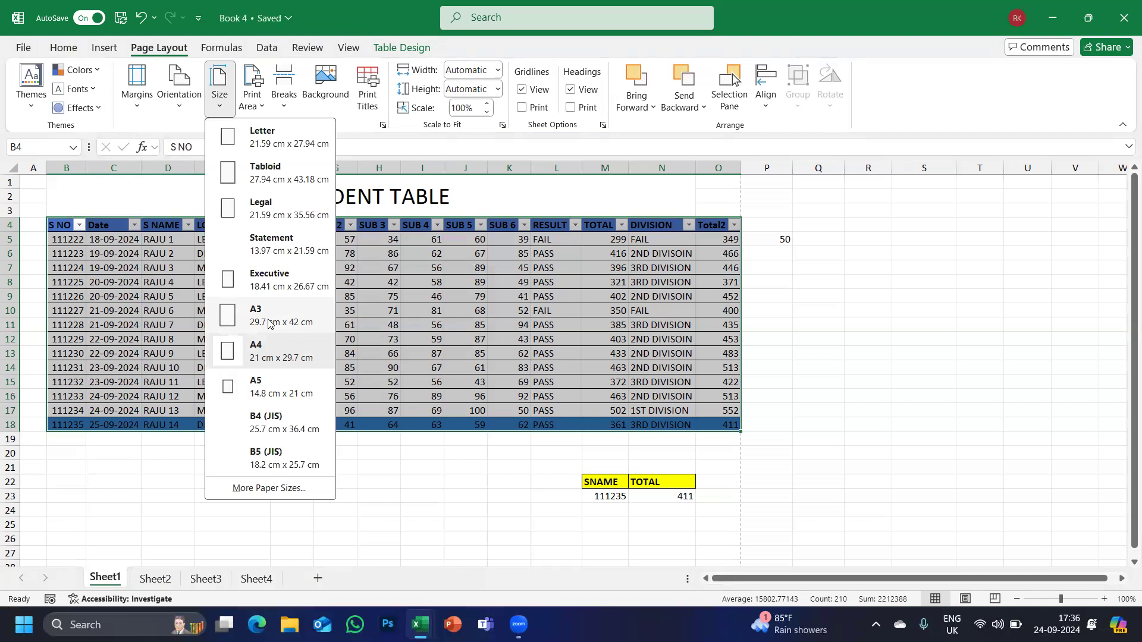
Try A3 paper, revert to A4, and preview how the A4 page prints.
left_click(268, 321)
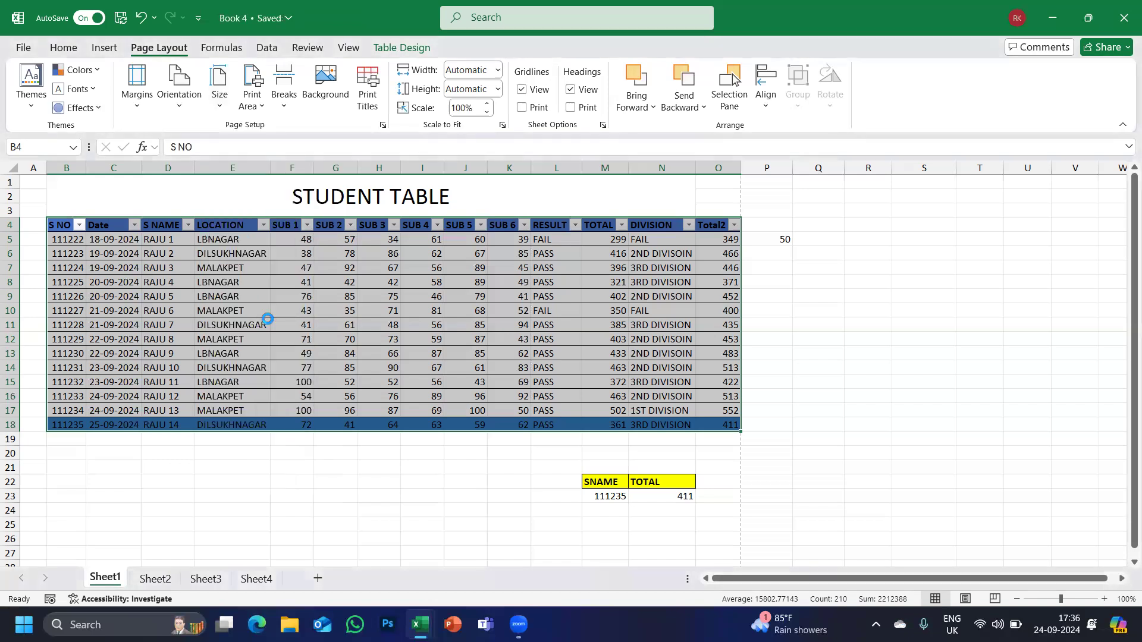
left_click(225, 112)
left_click(247, 346)
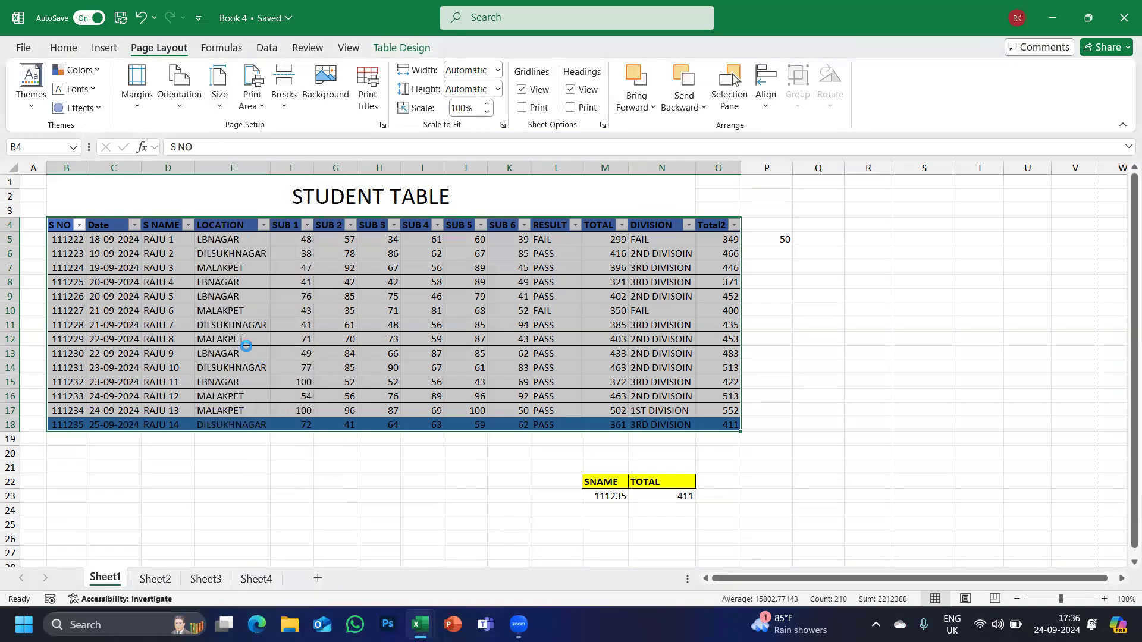
left_click(24, 48)
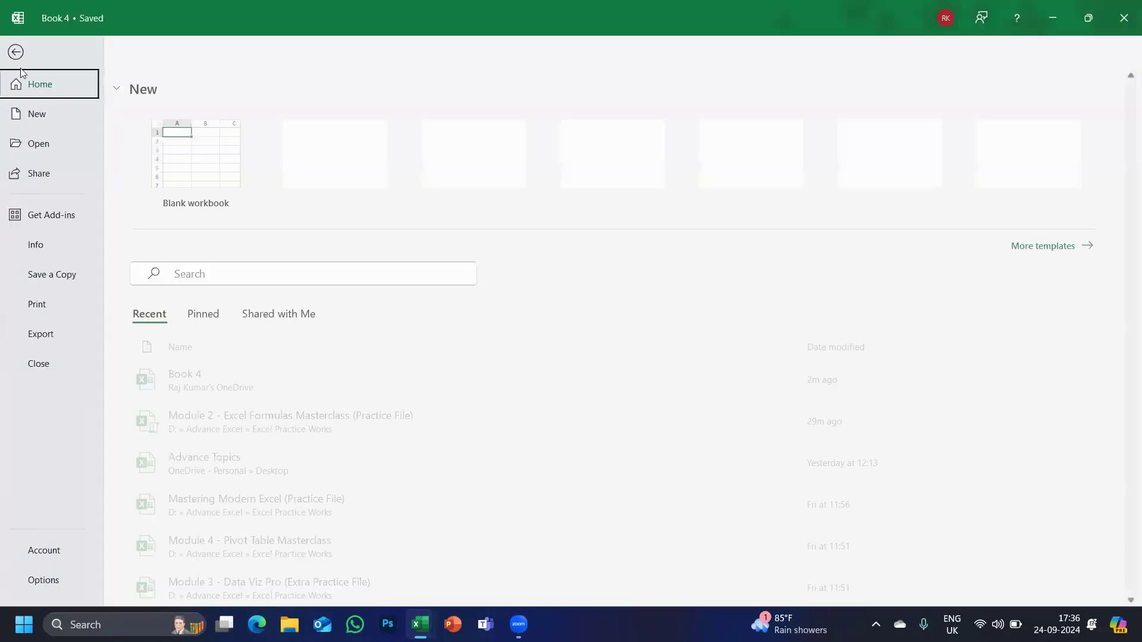
left_click(43, 302)
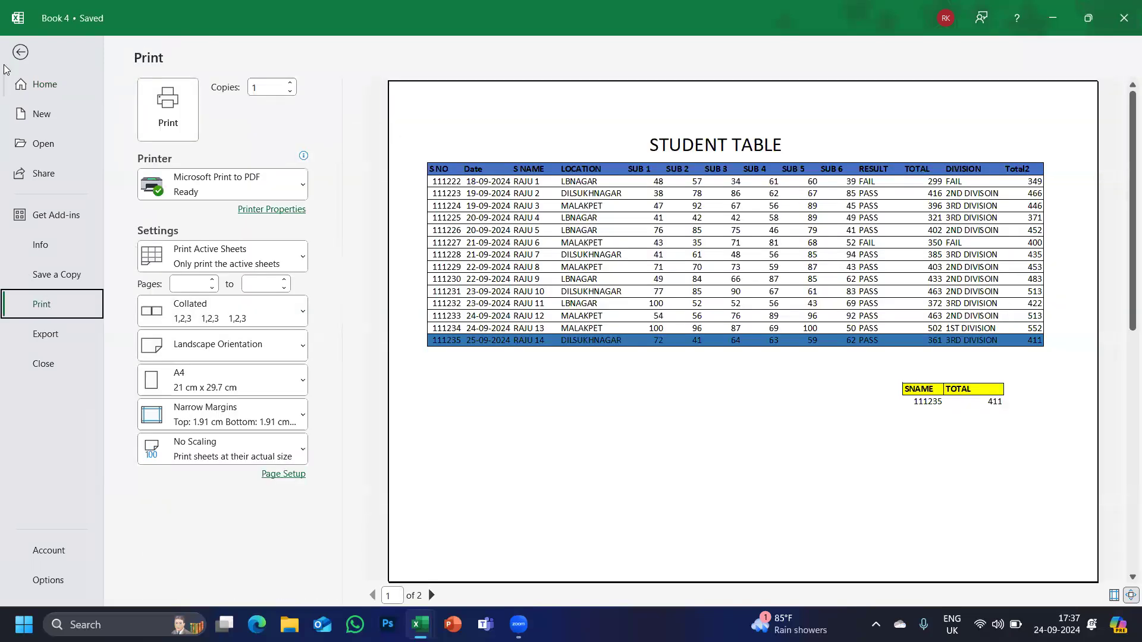
left_click(20, 52)
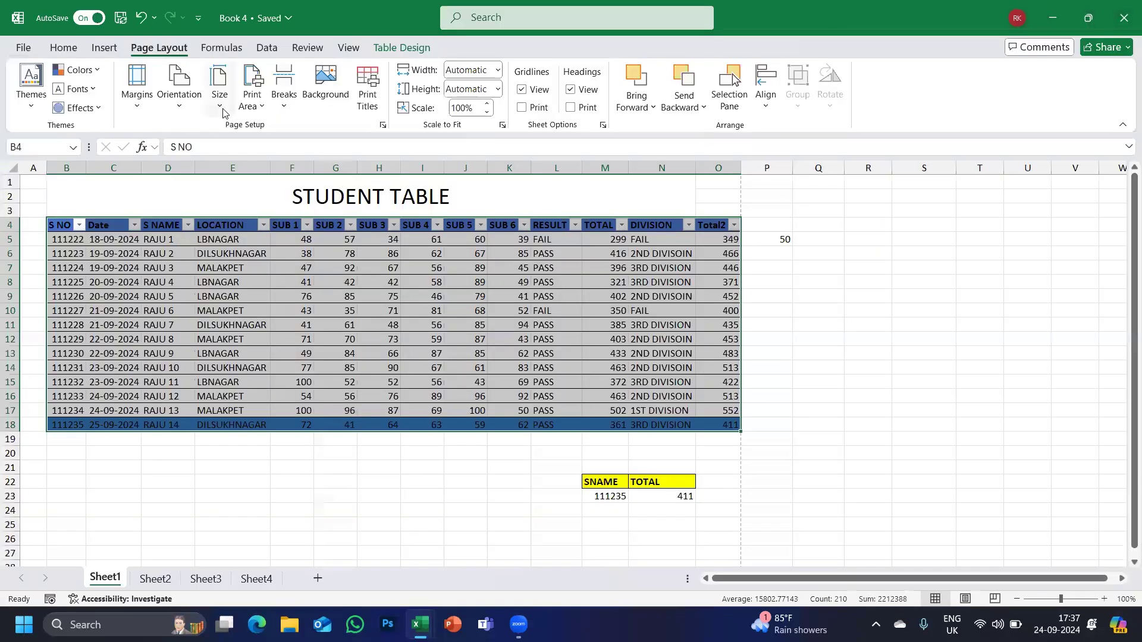
Set the paper size to A3 and confirm in print preview that everything fits one page.
left_click(219, 95)
left_click(263, 307)
left_click(22, 52)
left_click(36, 308)
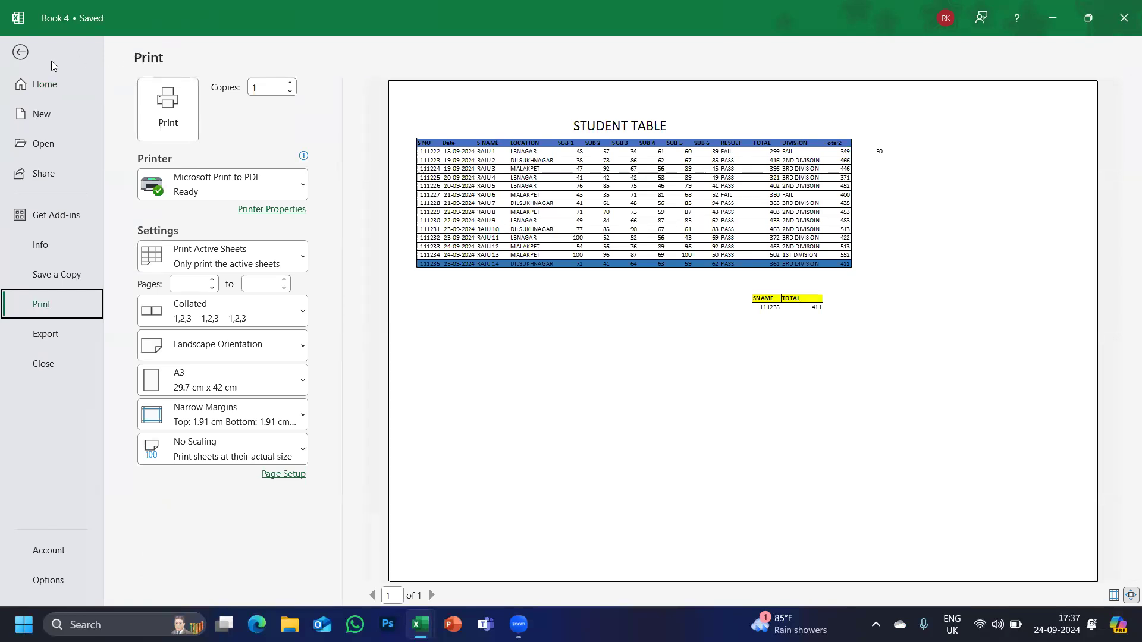
left_click(15, 59)
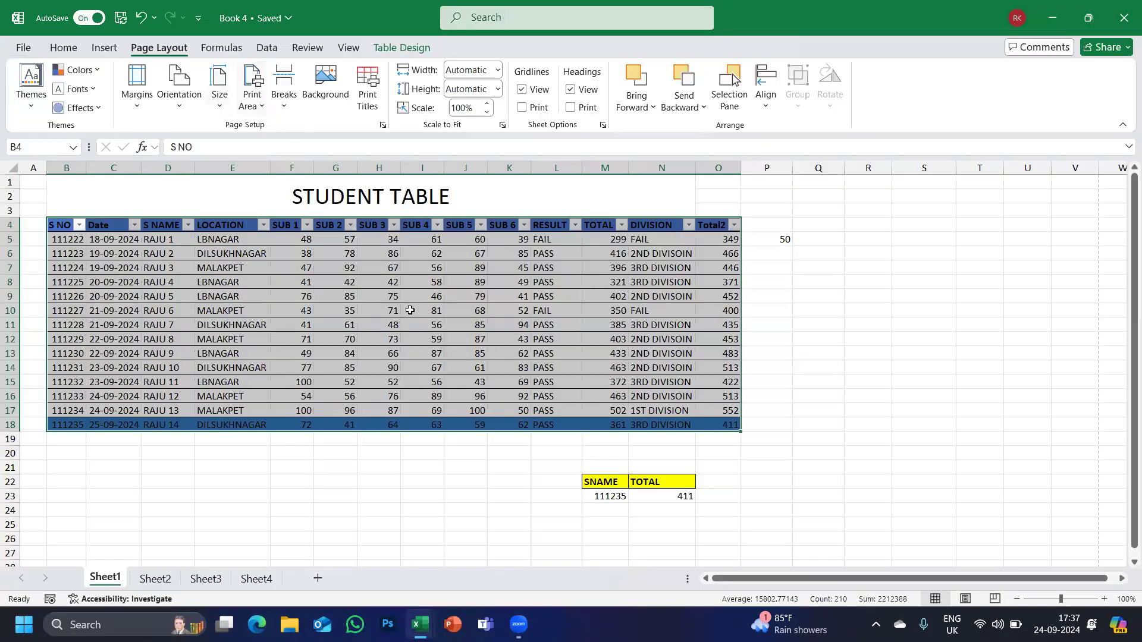
left_click(584, 441)
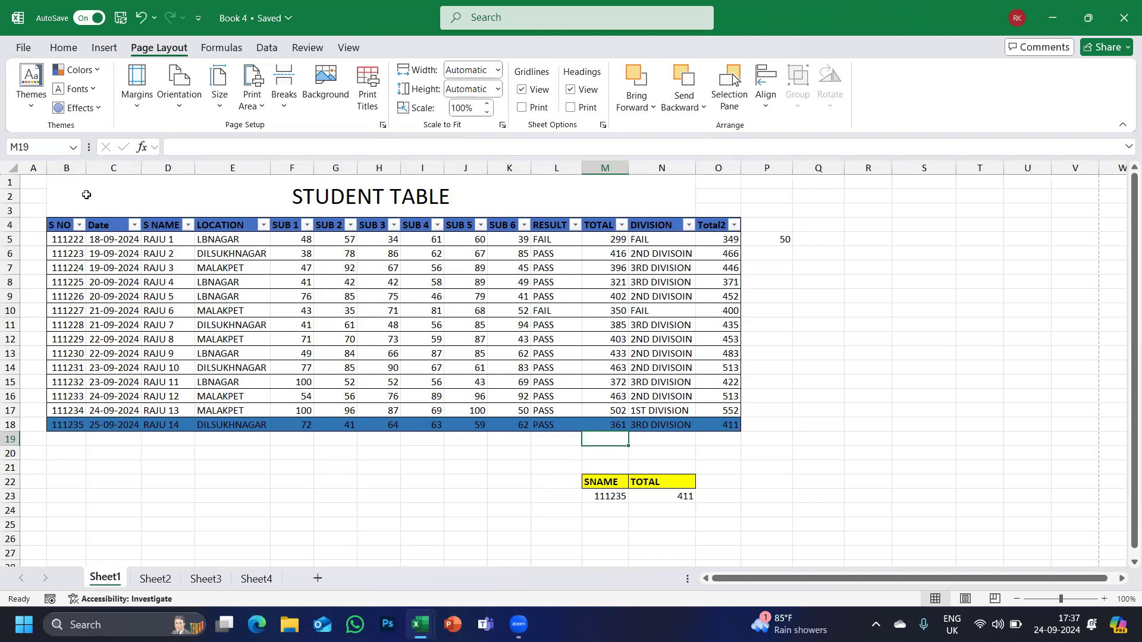
Select the title and student table rows B1:O10 and make them the print area.
left_click_drag(73, 189, 714, 311)
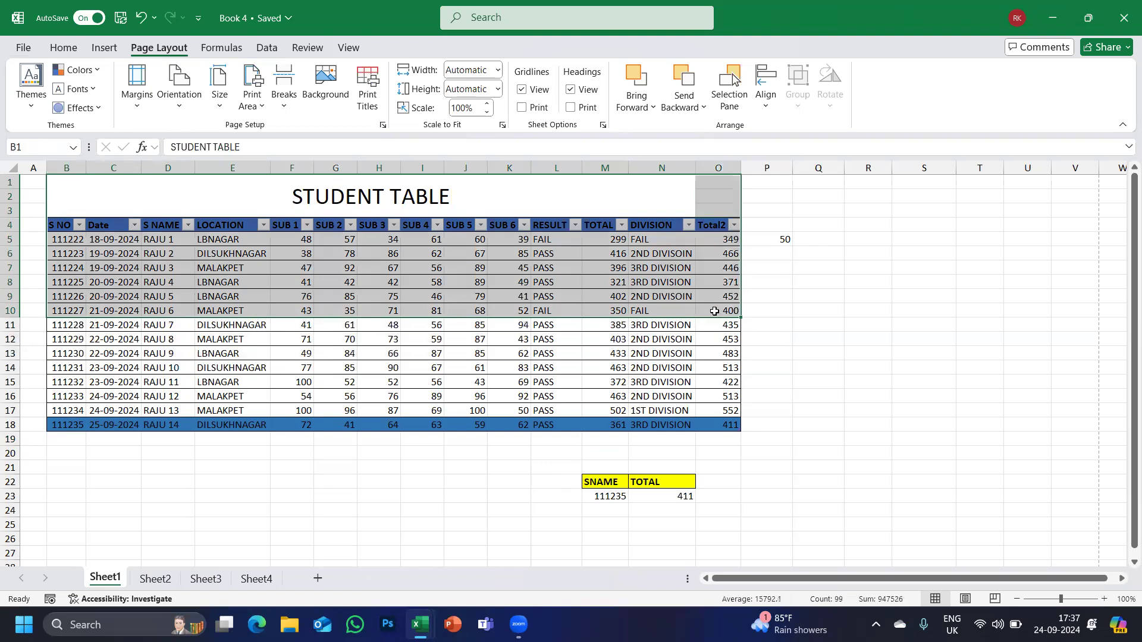
left_click(251, 103)
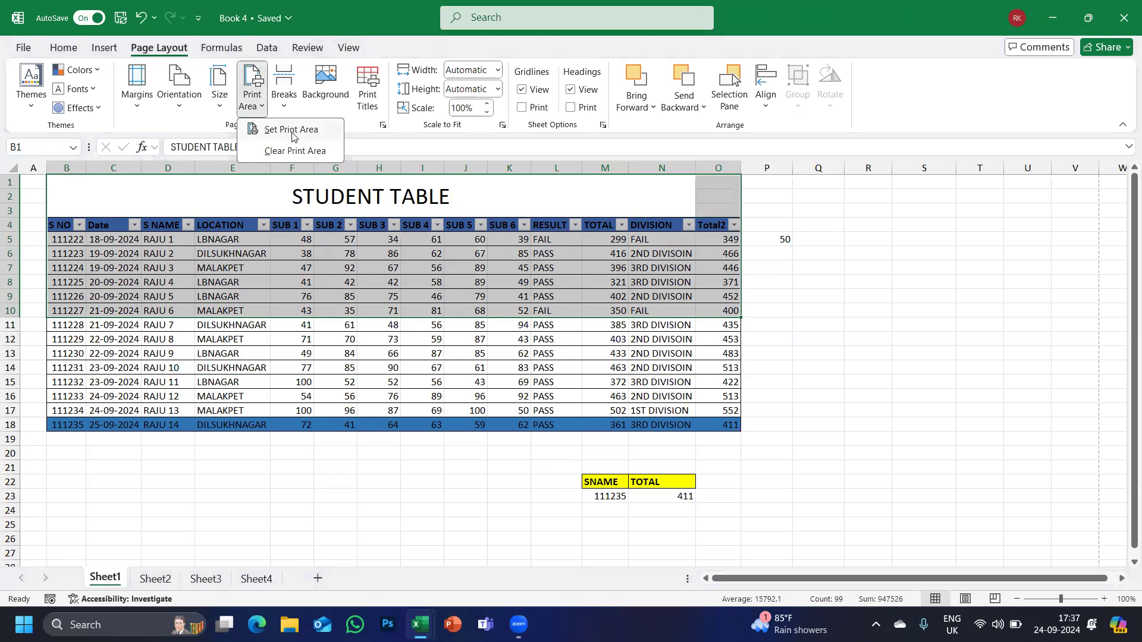
left_click(292, 131)
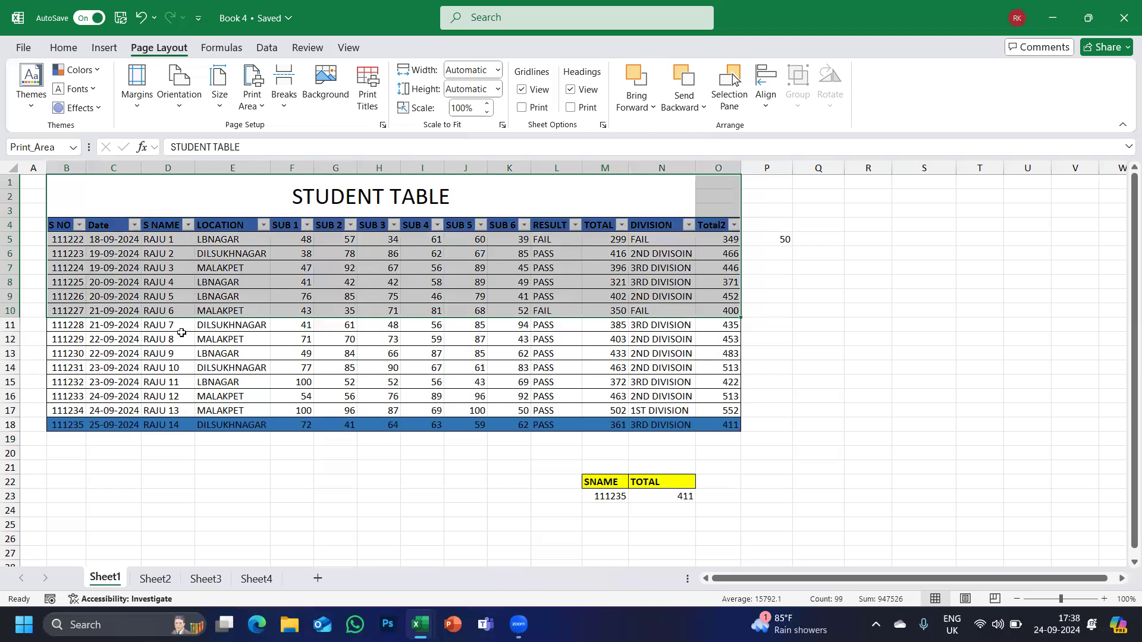
left_click(824, 365)
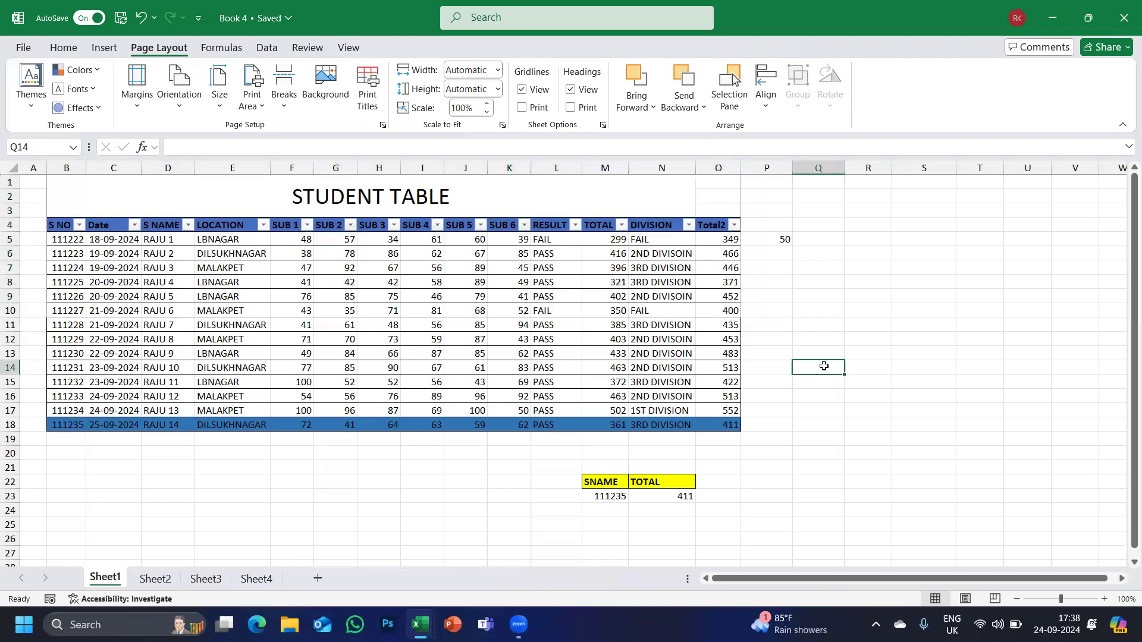
Preview the printout with the print area set, zooming to actual size and back.
key("ctrl+p")
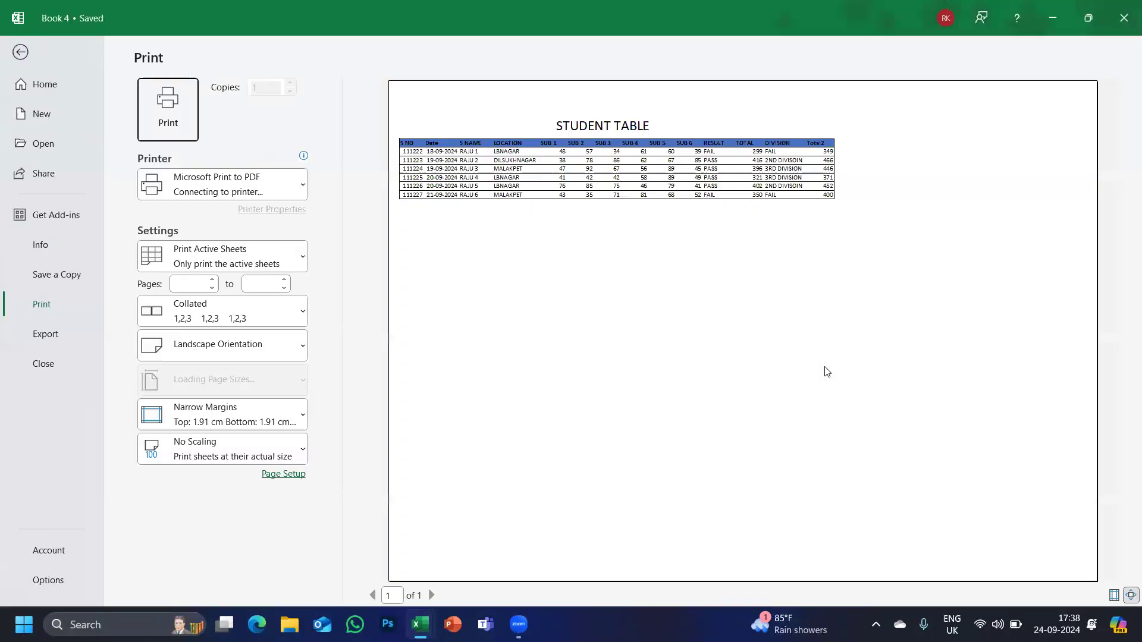
left_click(452, 229)
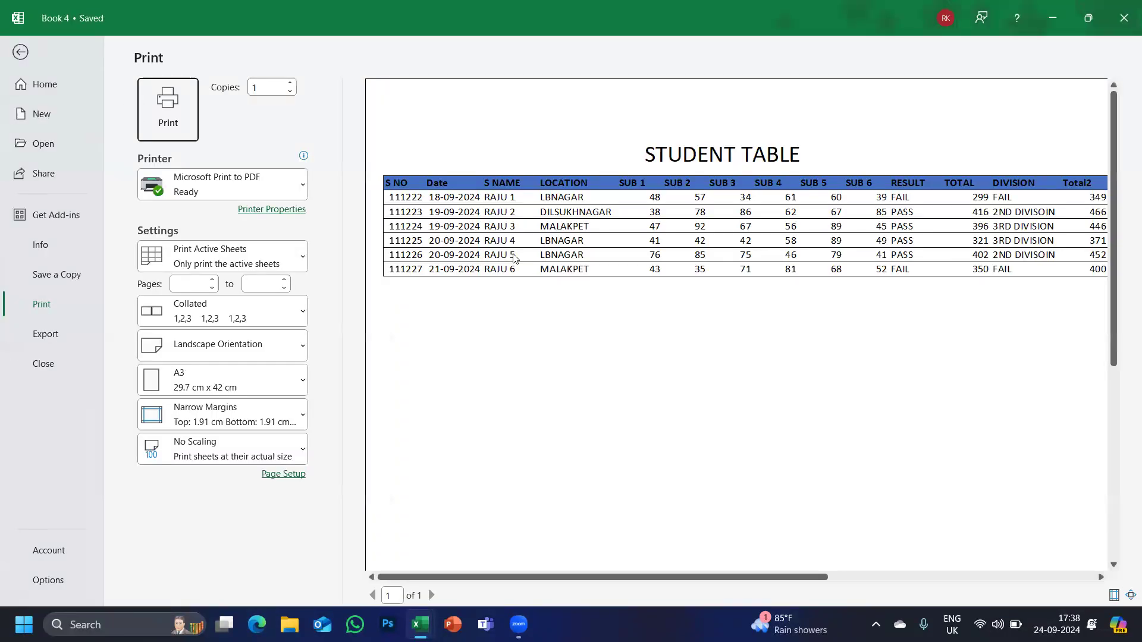
left_click(510, 284)
left_click(21, 51)
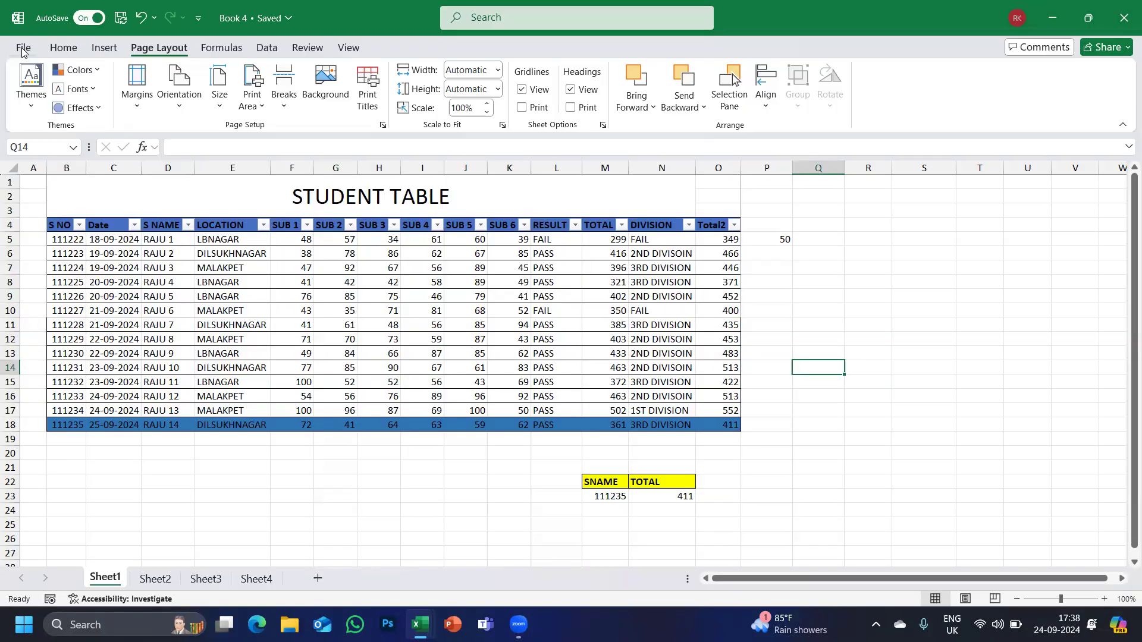
Clear the print area, confirm the full sheet previews on one A3 page, then select B1:O14.
left_click(259, 113)
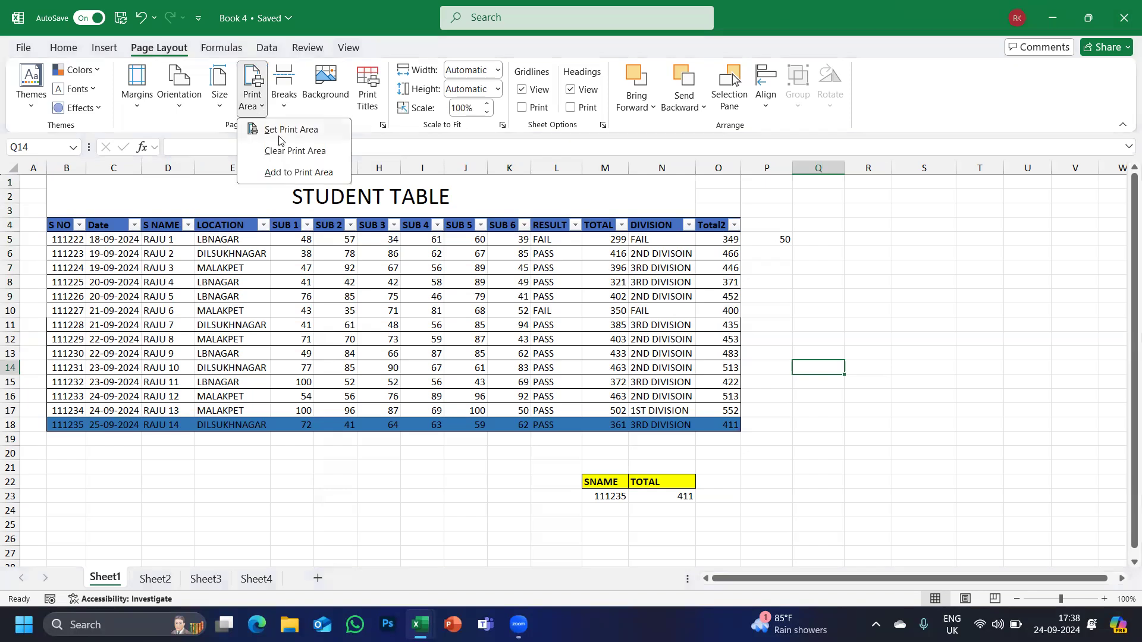
key("Escape")
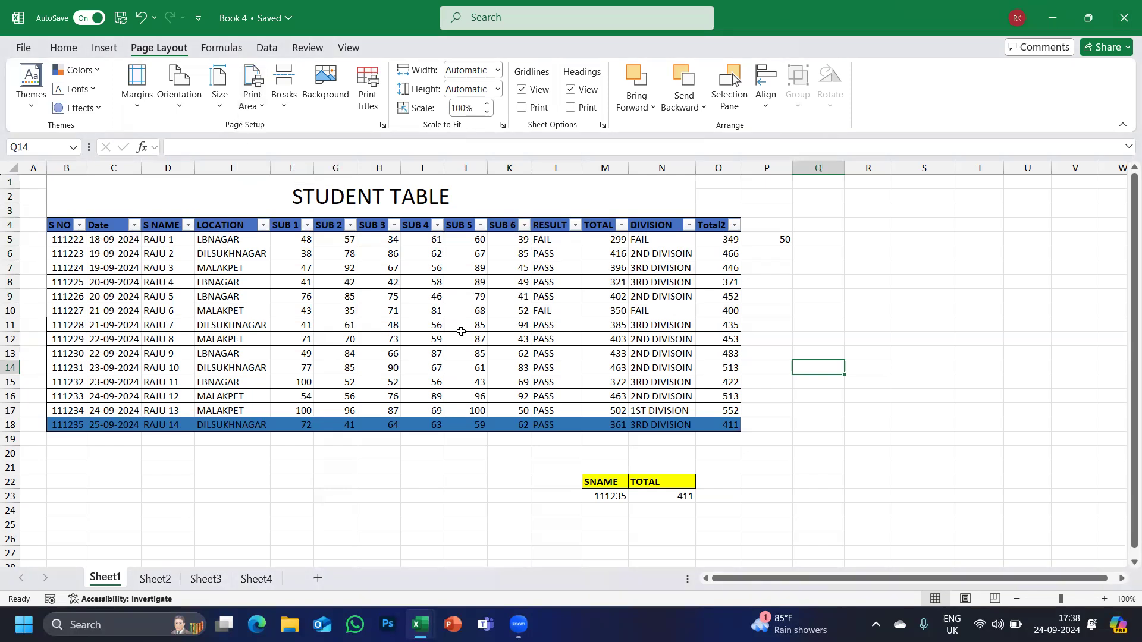
left_click(249, 113)
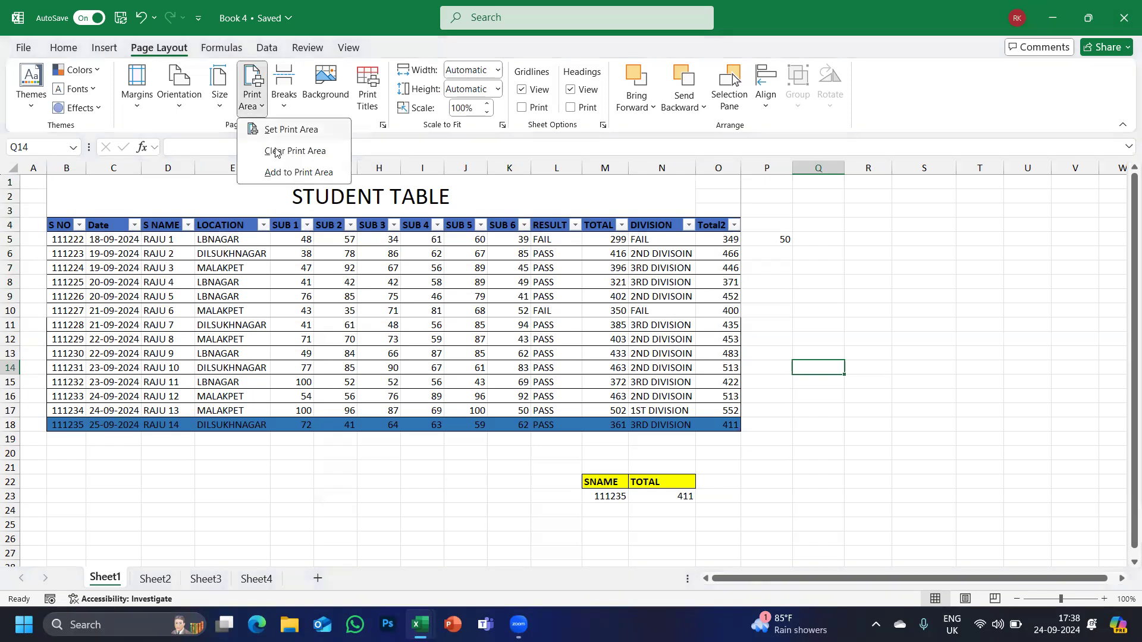
left_click(274, 149)
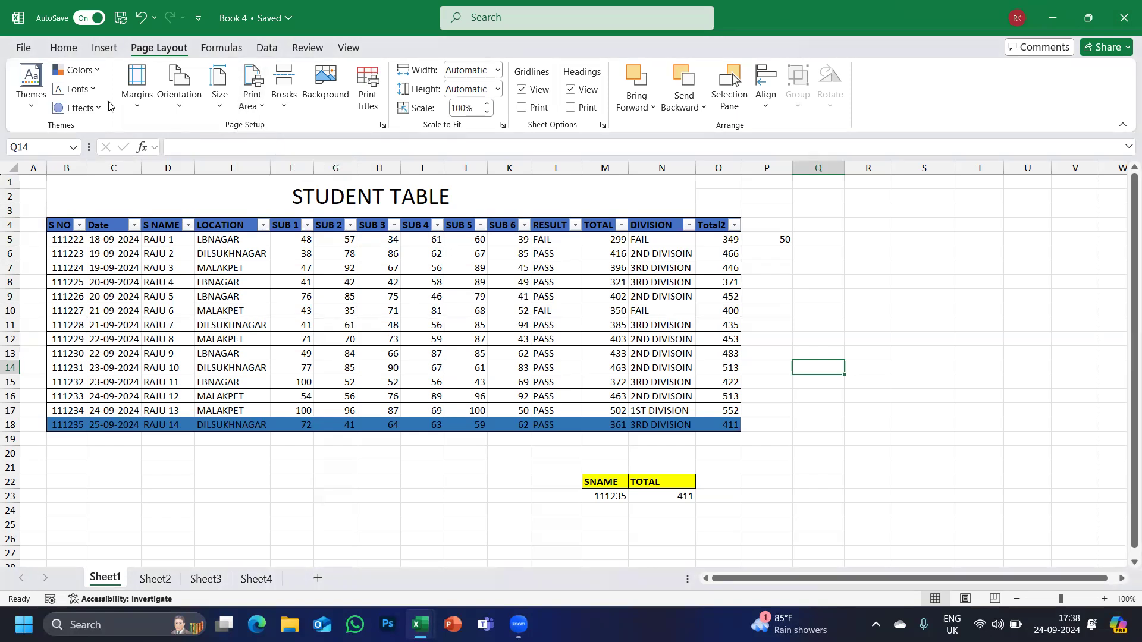
left_click(25, 48)
left_click(37, 304)
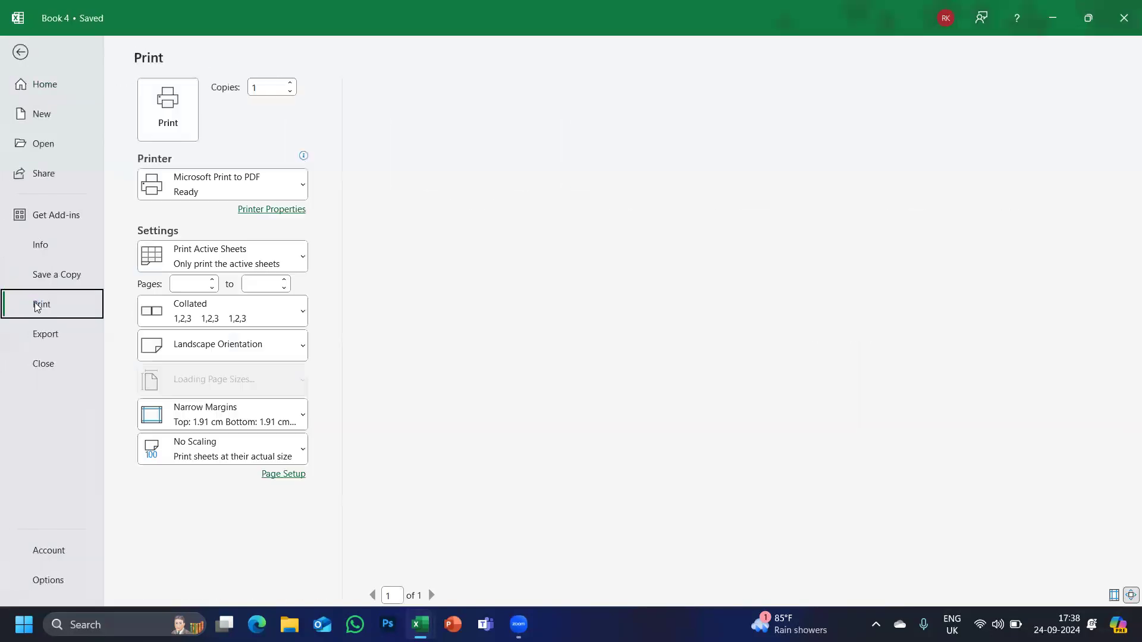
left_click(441, 269)
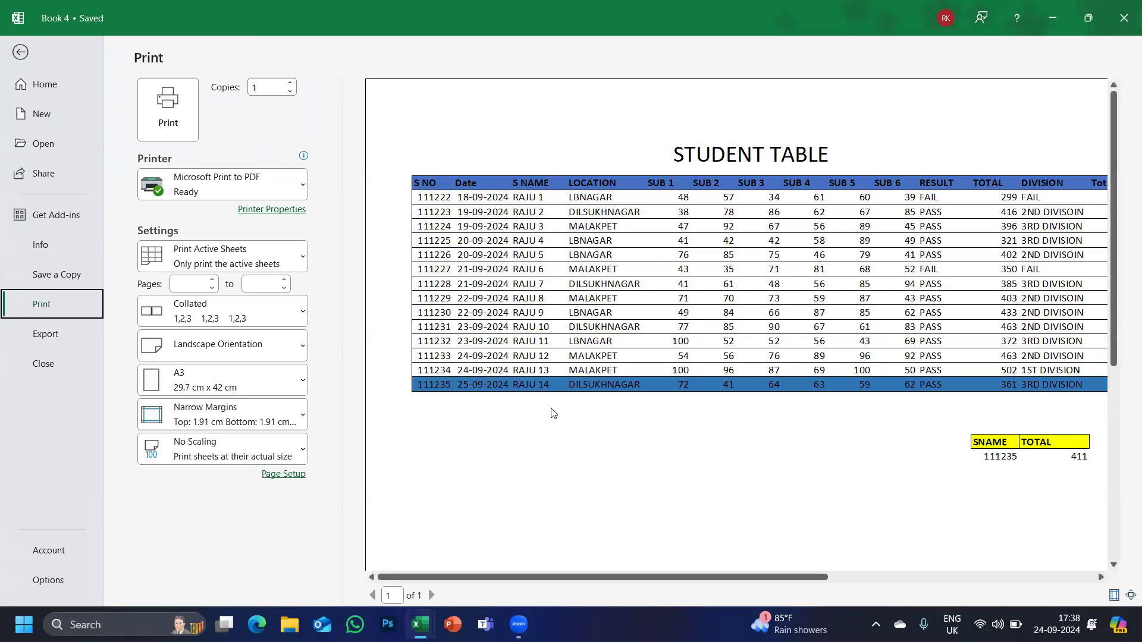
left_click(21, 59)
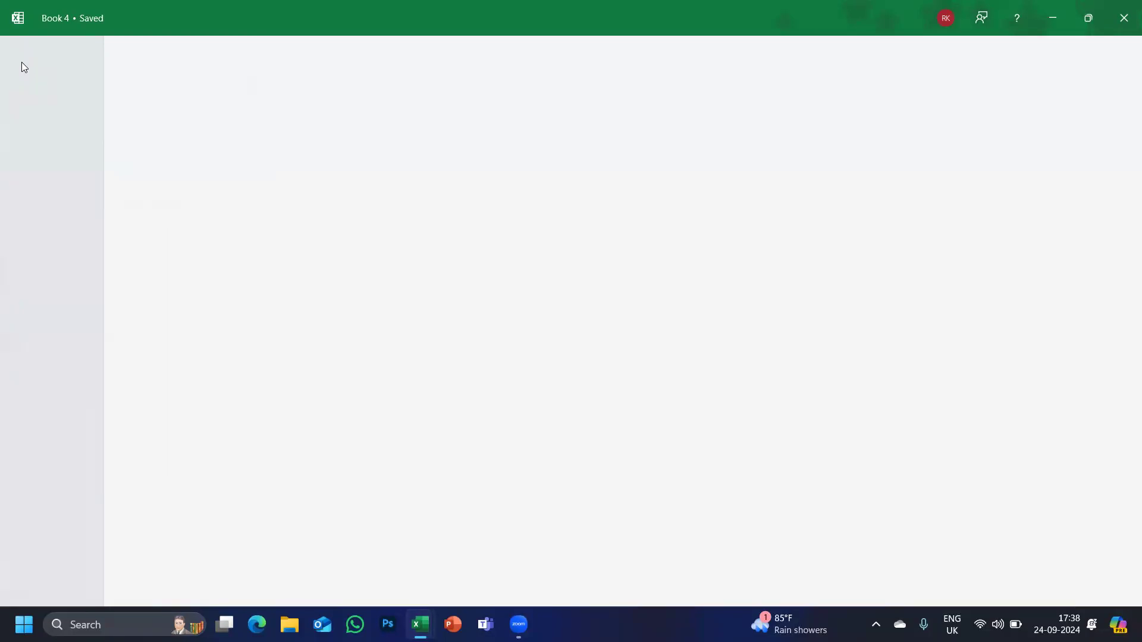
left_click_drag(57, 208, 703, 376)
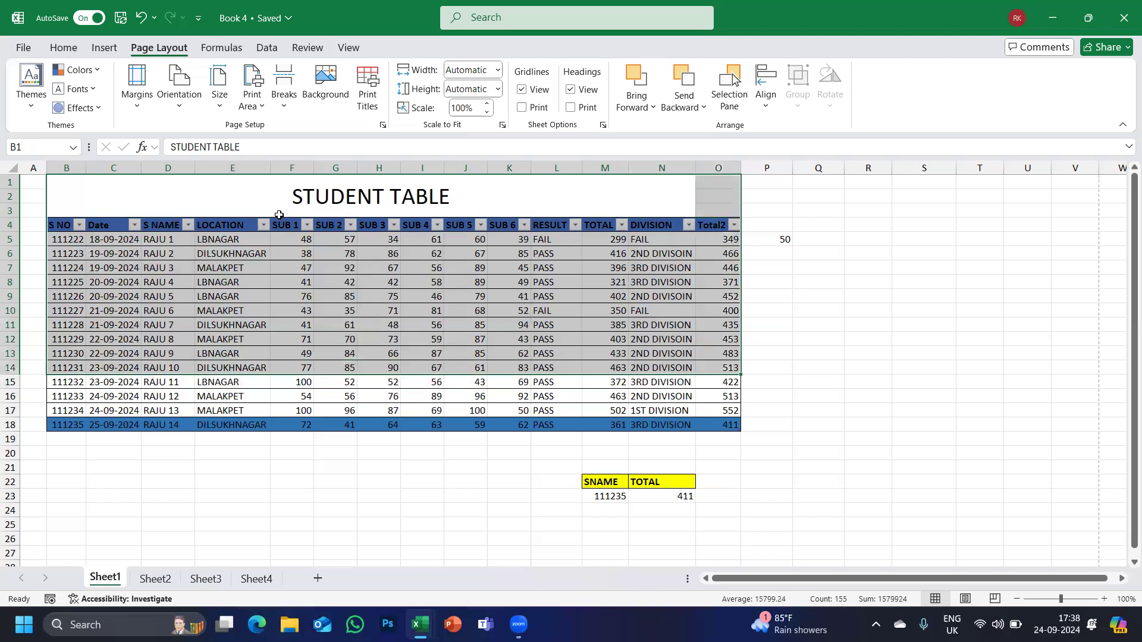
Set the print area to B1:O14 and preview it in File > Print.
left_click(253, 110)
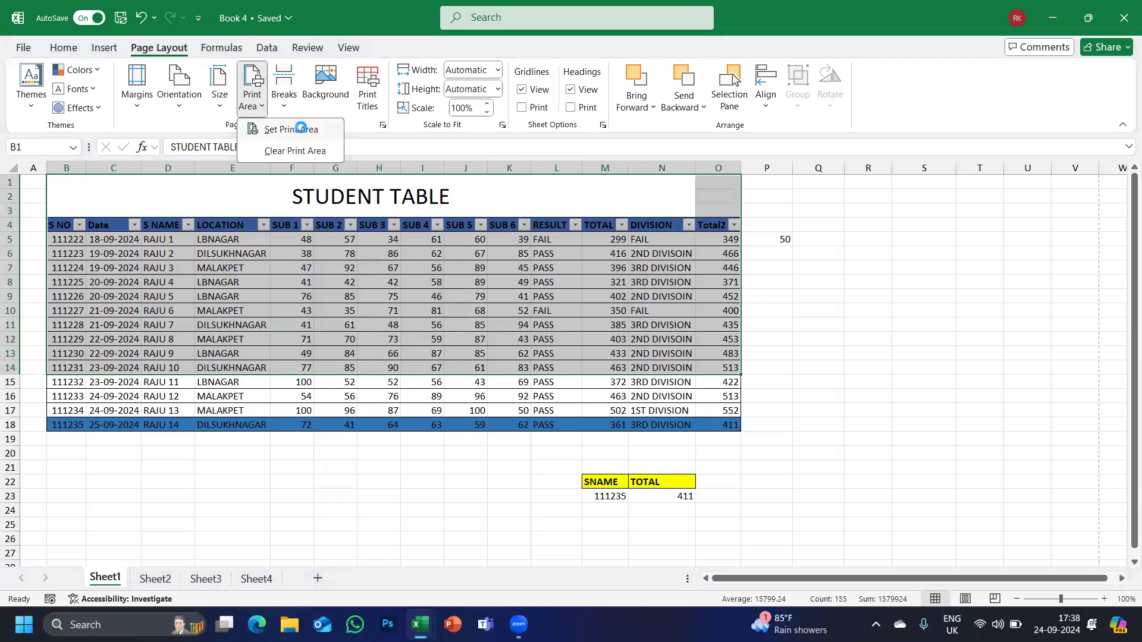
left_click(291, 129)
left_click(22, 47)
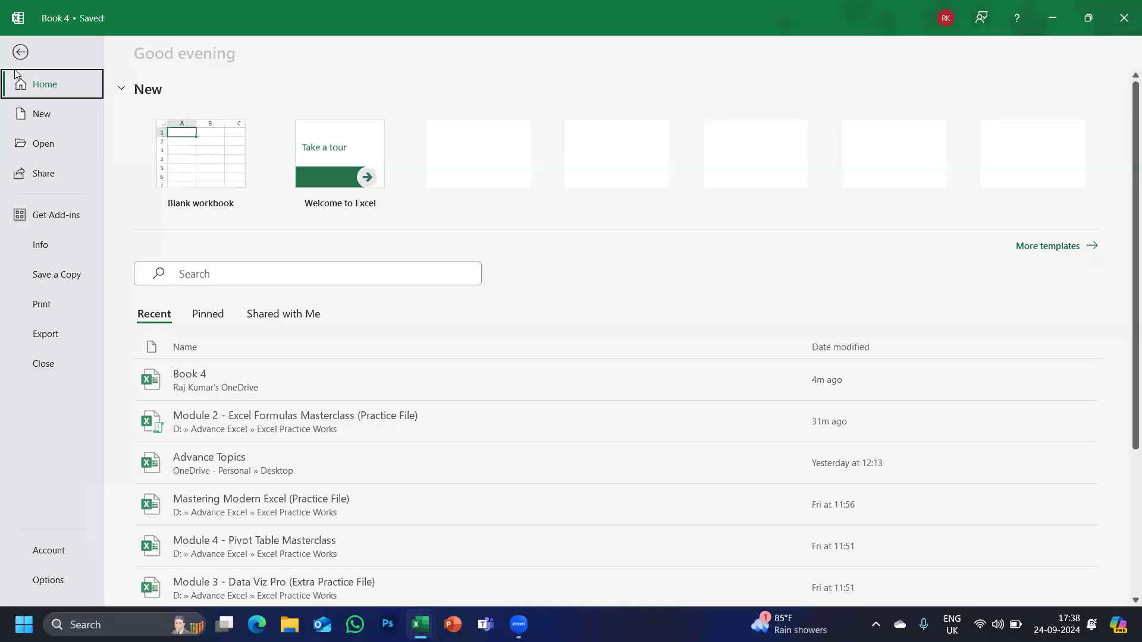
left_click(44, 314)
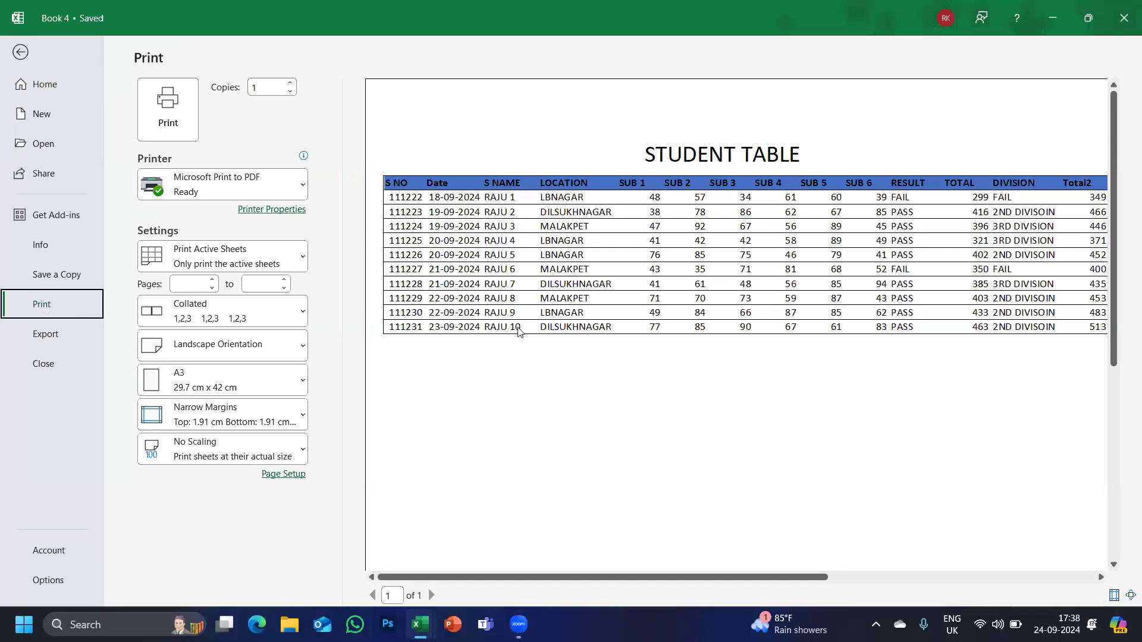
left_click(20, 52)
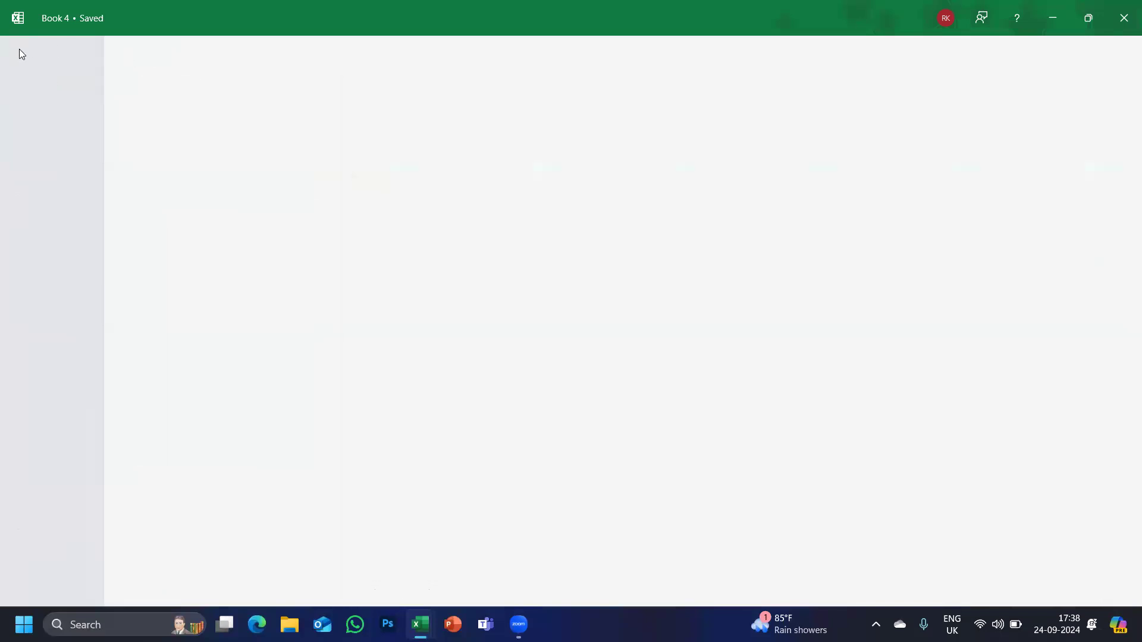
Clear the print area and deselect the range.
left_click(252, 103)
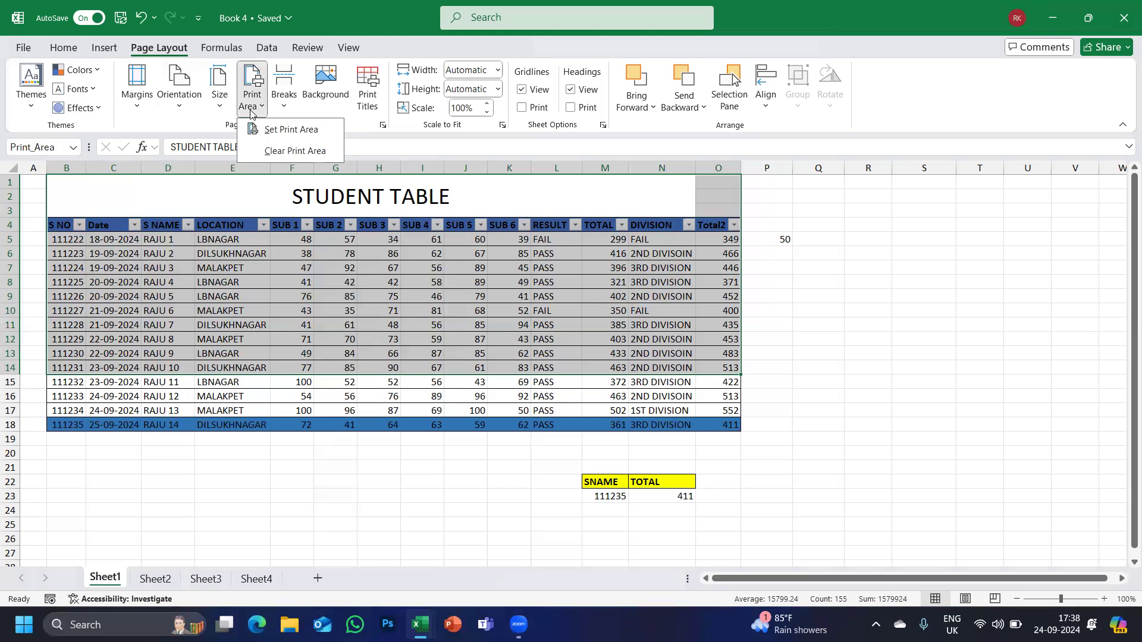
left_click(275, 153)
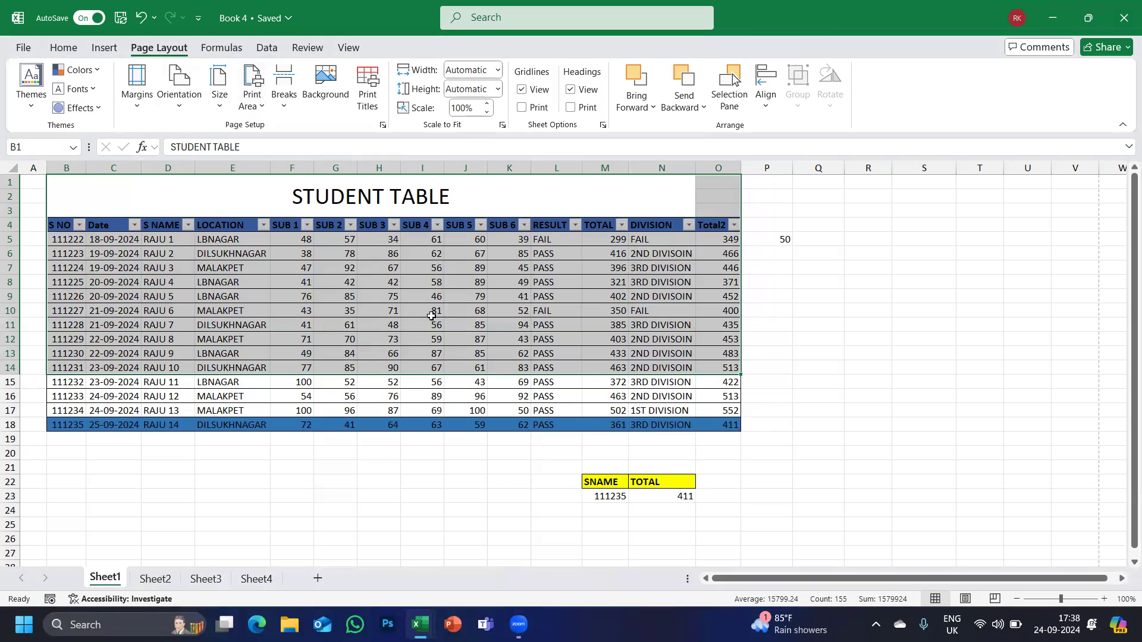
left_click(432, 318)
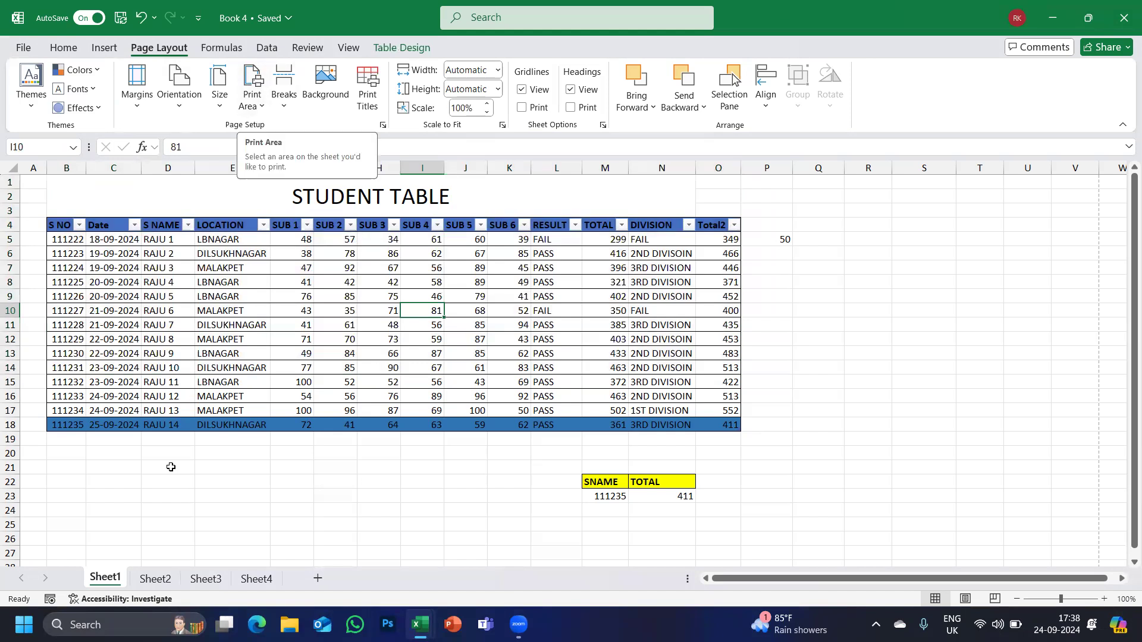
Switch to the Module 2 - Excel Formulas Masterclass workbook window.
key("alt+Tab")
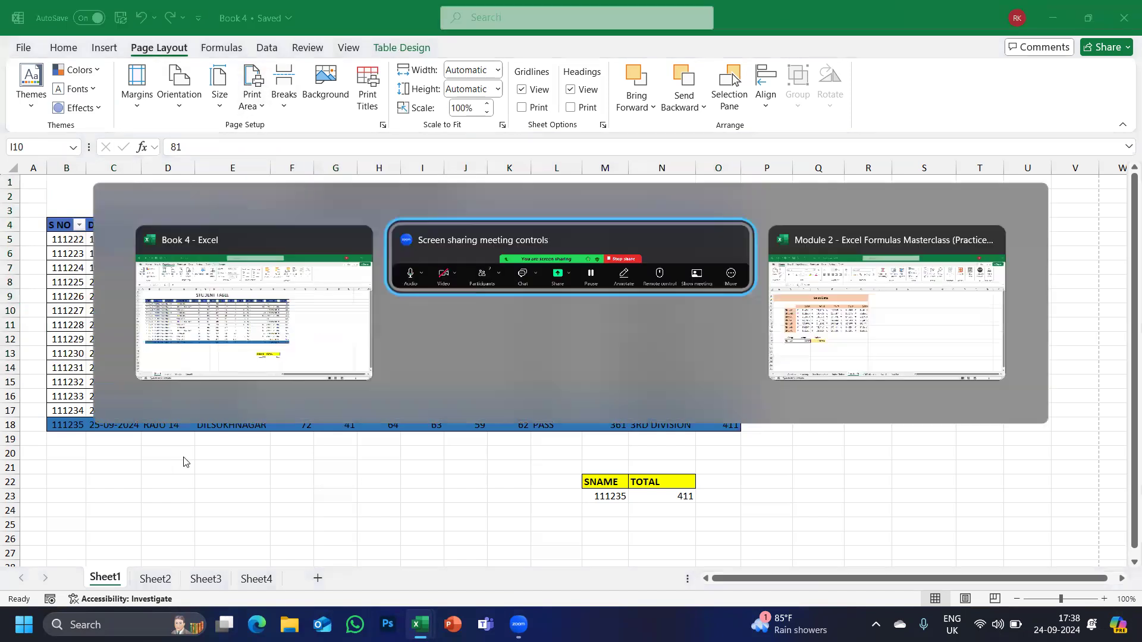
key("alt+Tab")
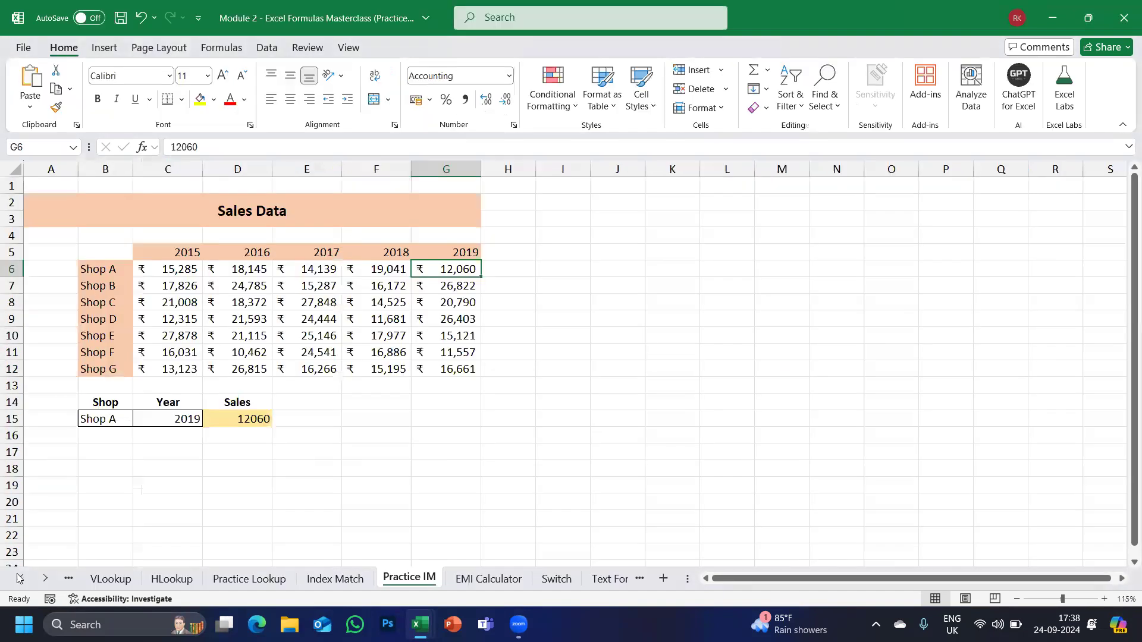
left_click(19, 578)
left_click(19, 577)
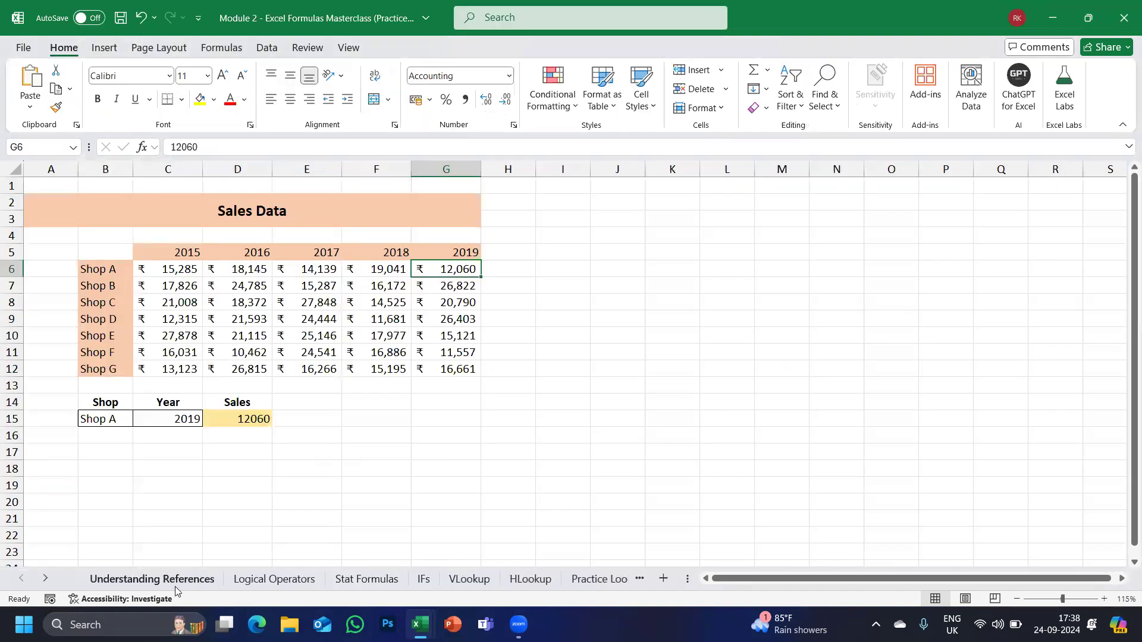
key("alt+Tab")
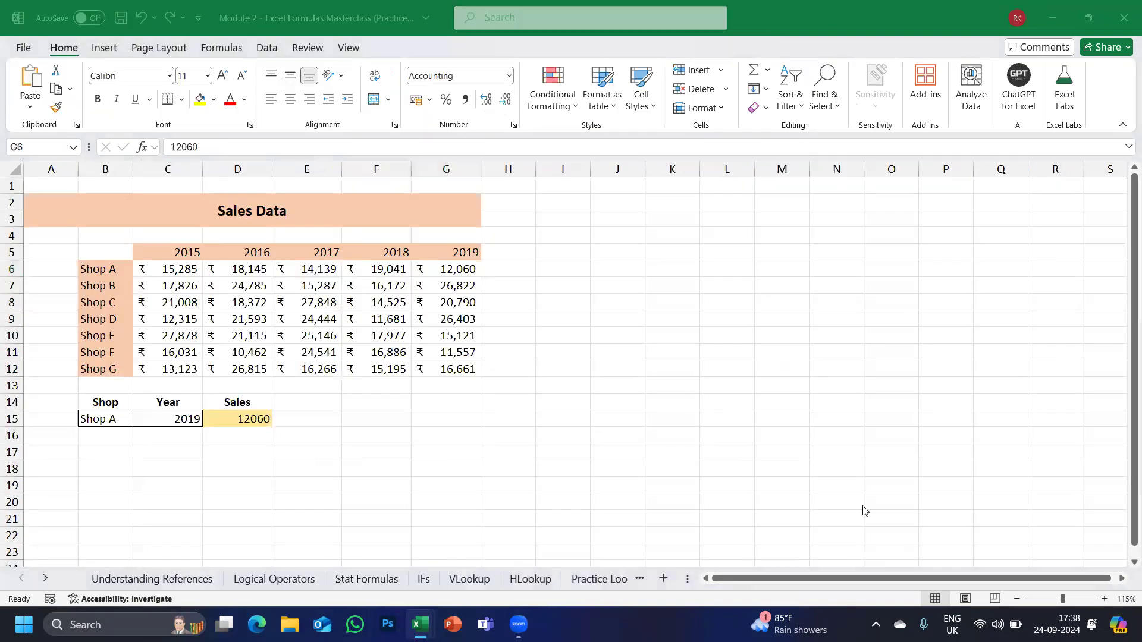
Open the Logical Operators sheet, look over the student marks table, and zoom to 86%.
key("alt+Tab")
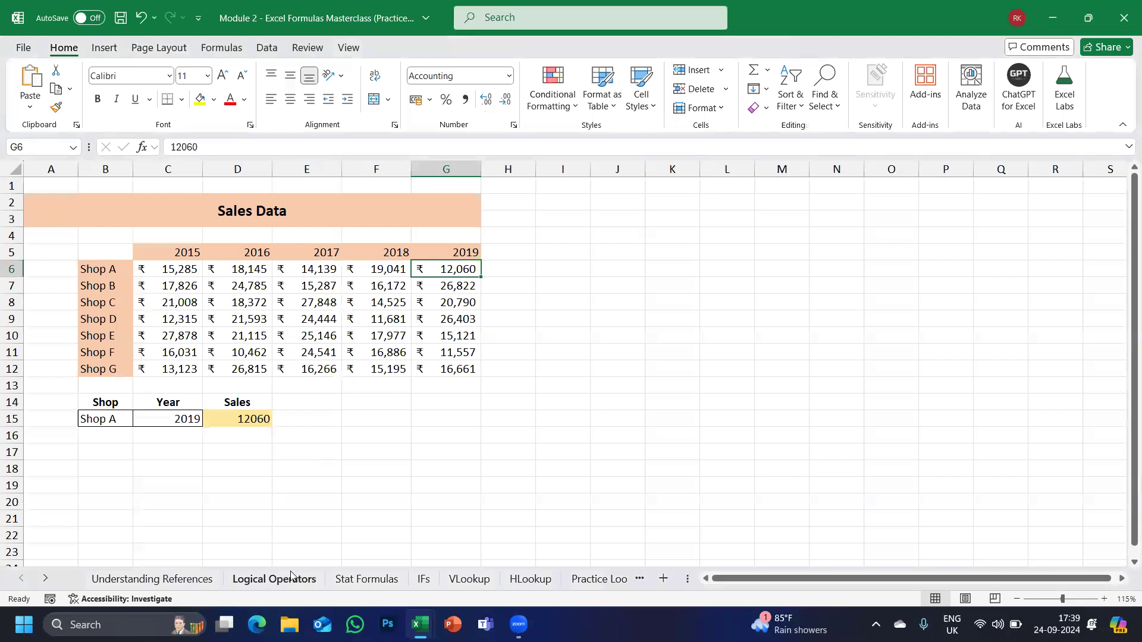
left_click(291, 577)
scroll(319, 513, "left", 3)
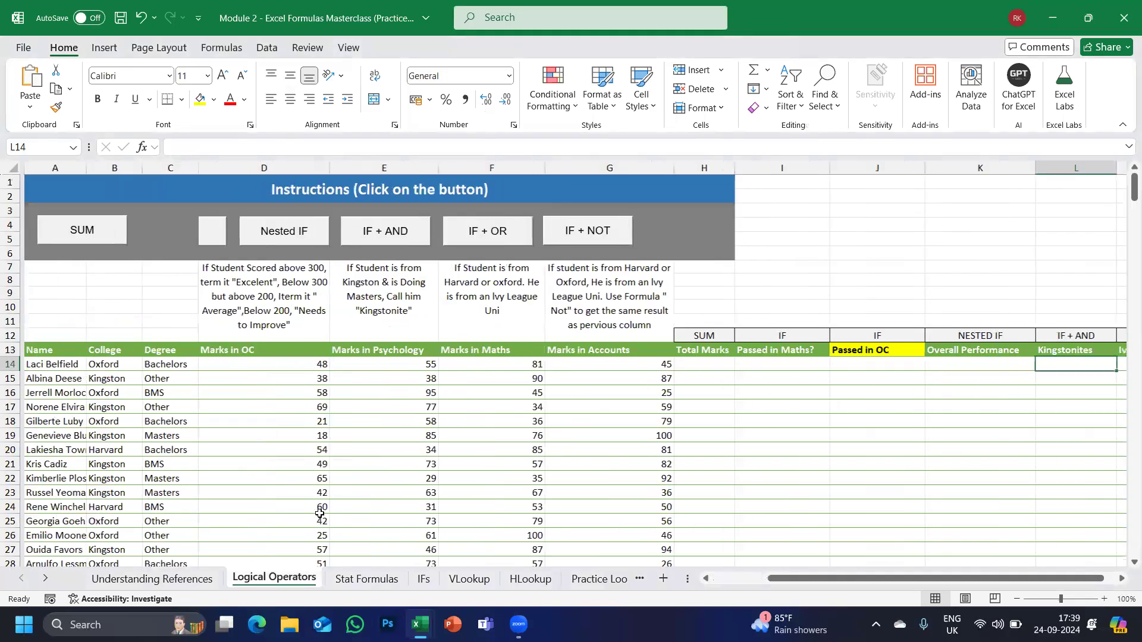
scroll(381, 456, "down", 8)
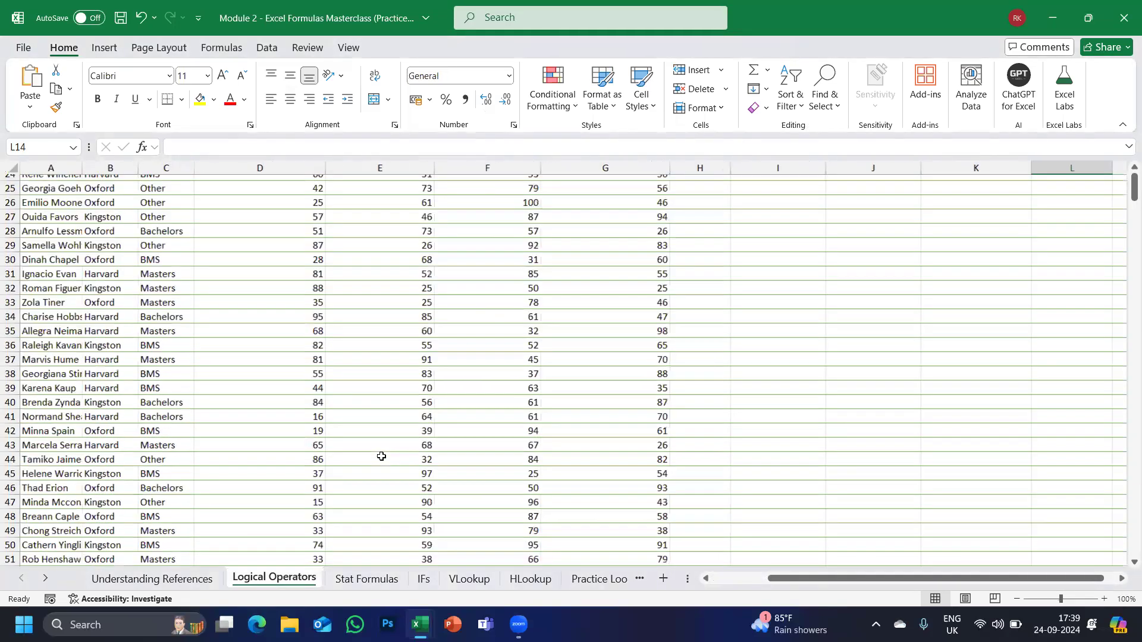
scroll(381, 456, "up", 8)
scroll(382, 456, "down", 3)
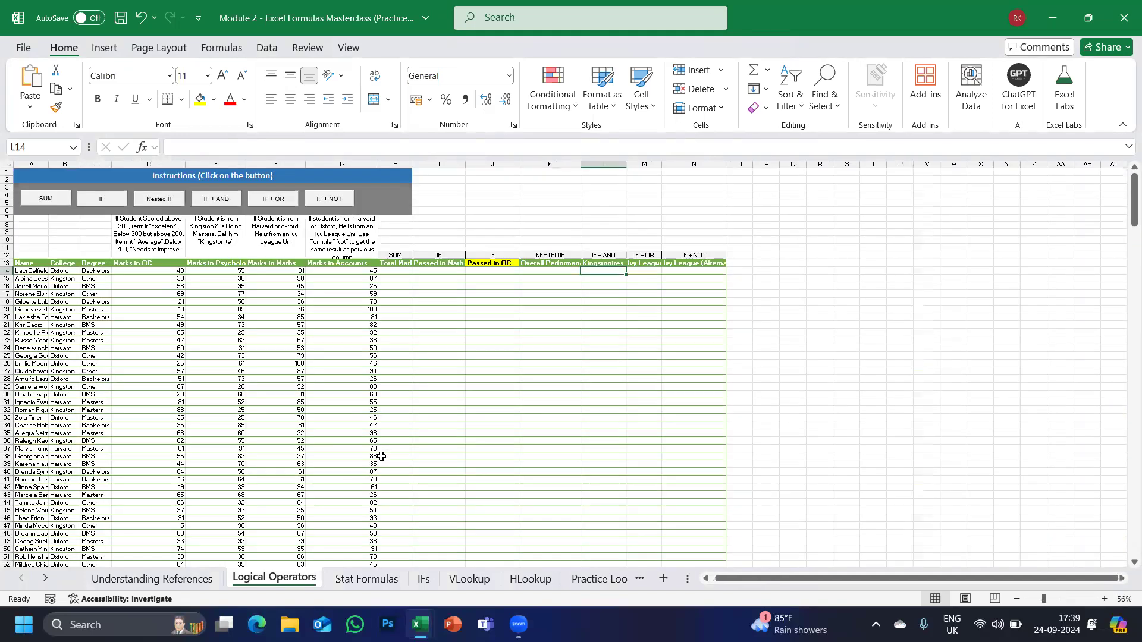
scroll(382, 456, "up", 1)
scroll(382, 456, "up", 5)
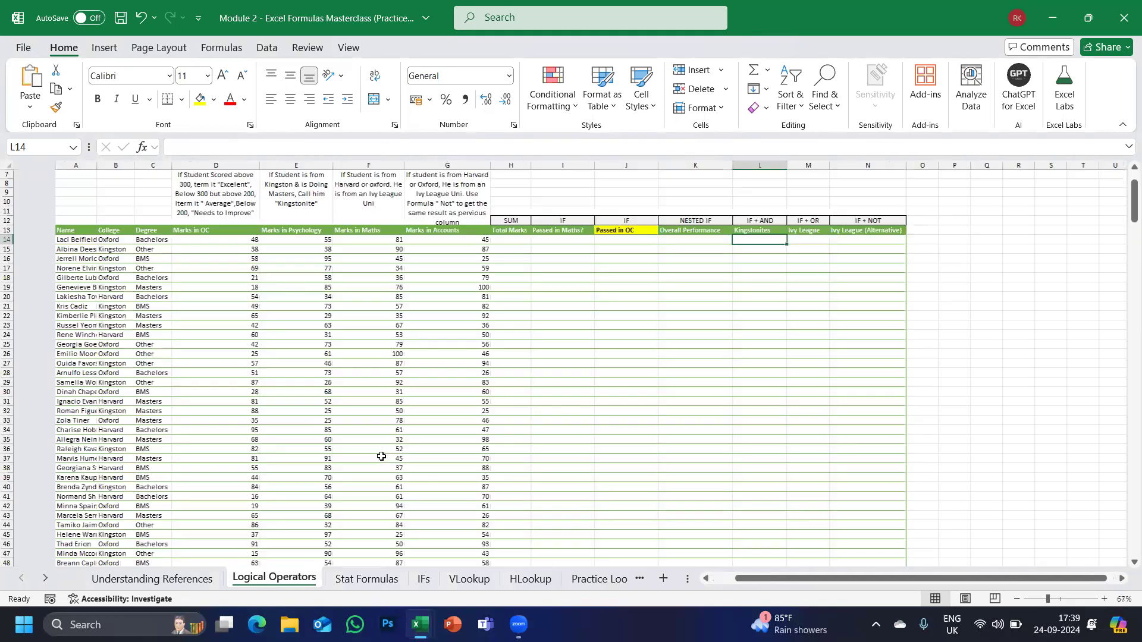
scroll(382, 457, "left", 2)
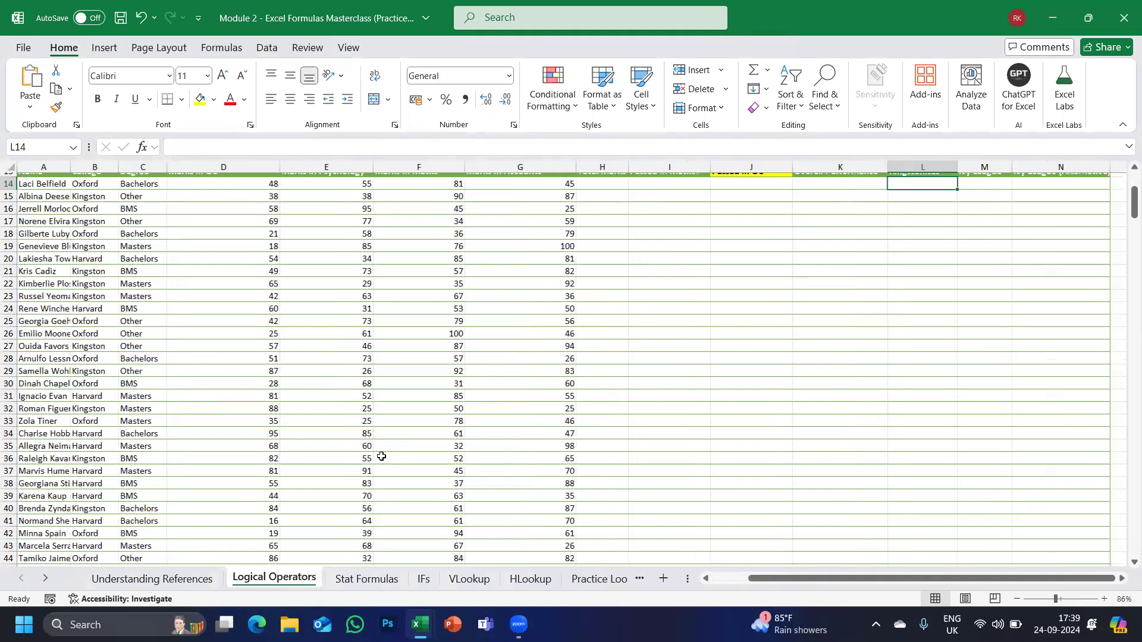
scroll(381, 456, "up", 4)
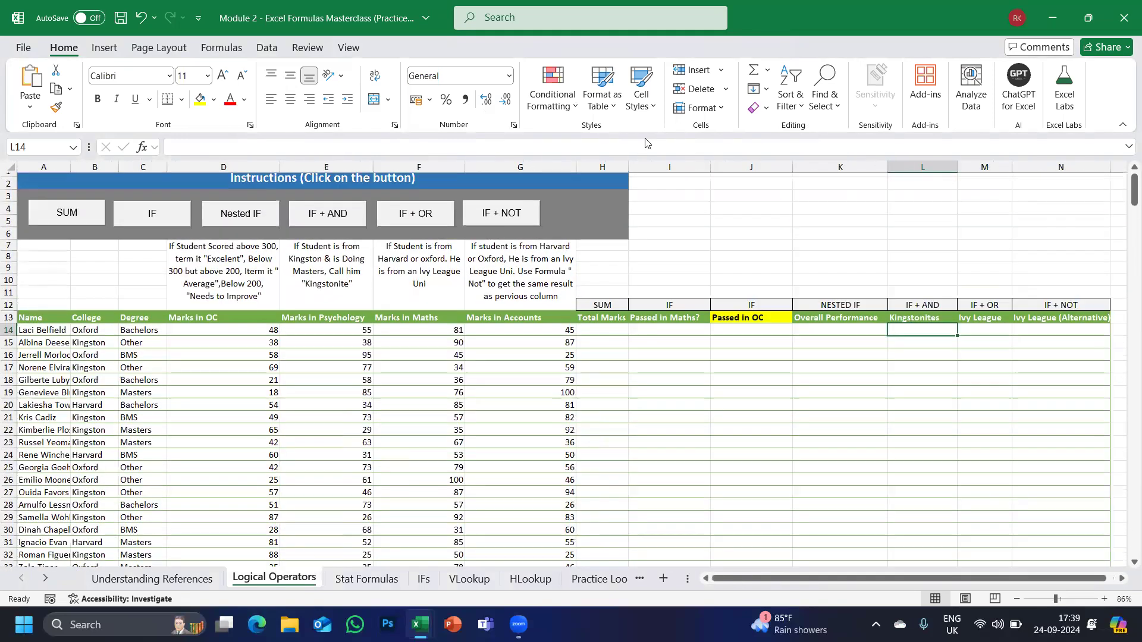
left_click(902, 122)
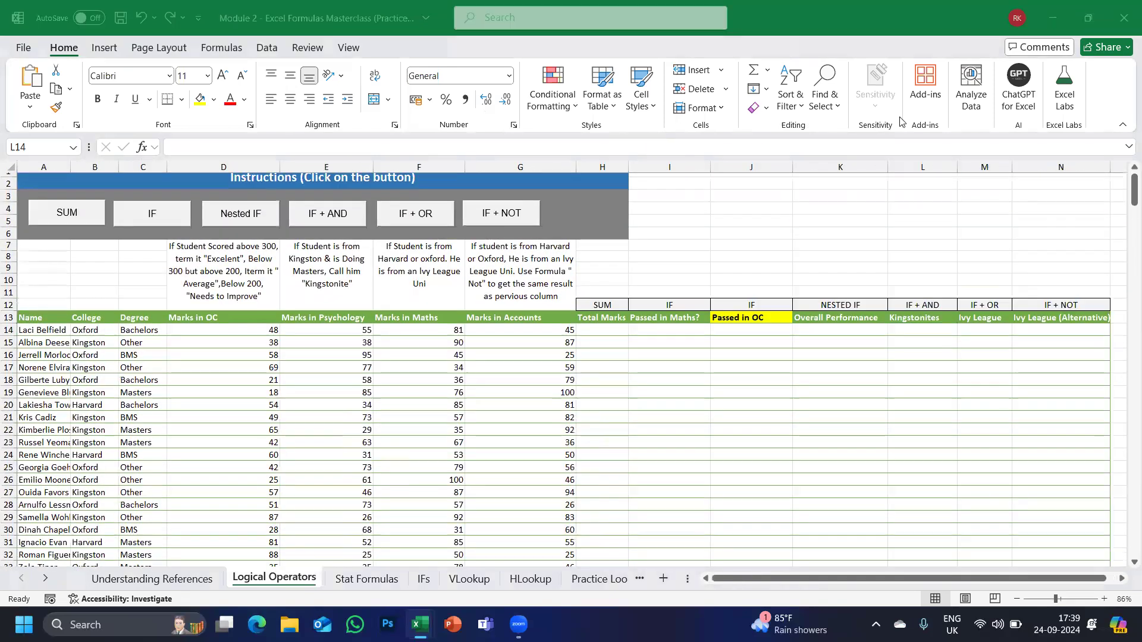
Glance at the Breaks options, then preview the sheet printing on 24 portrait A4 pages.
left_click(140, 50)
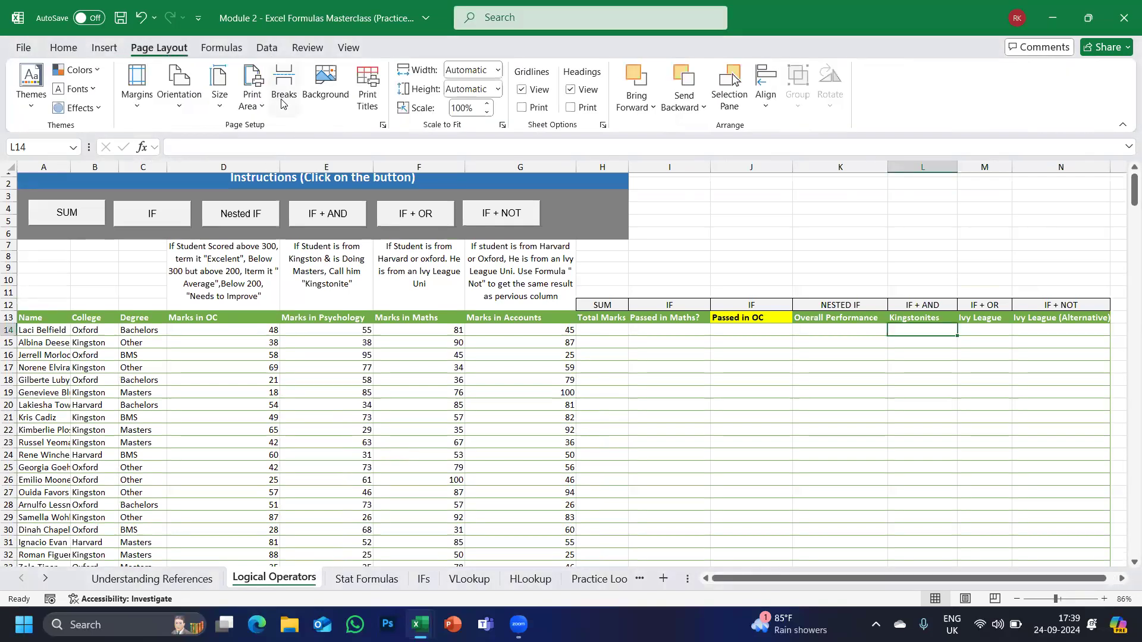
left_click(286, 113)
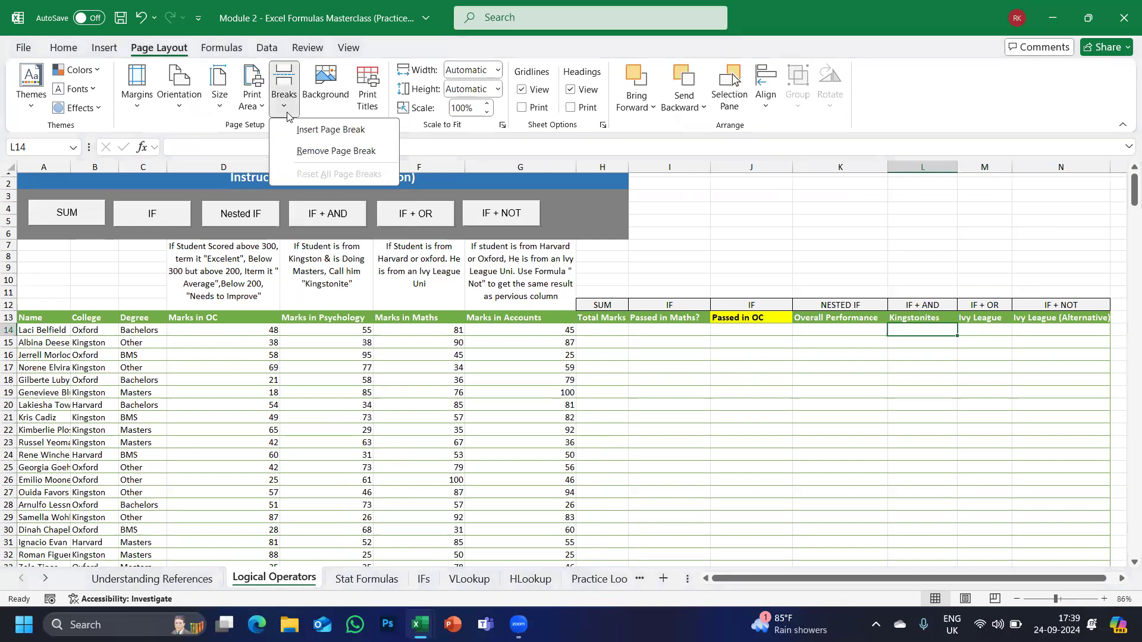
left_click(853, 258)
left_click(638, 351)
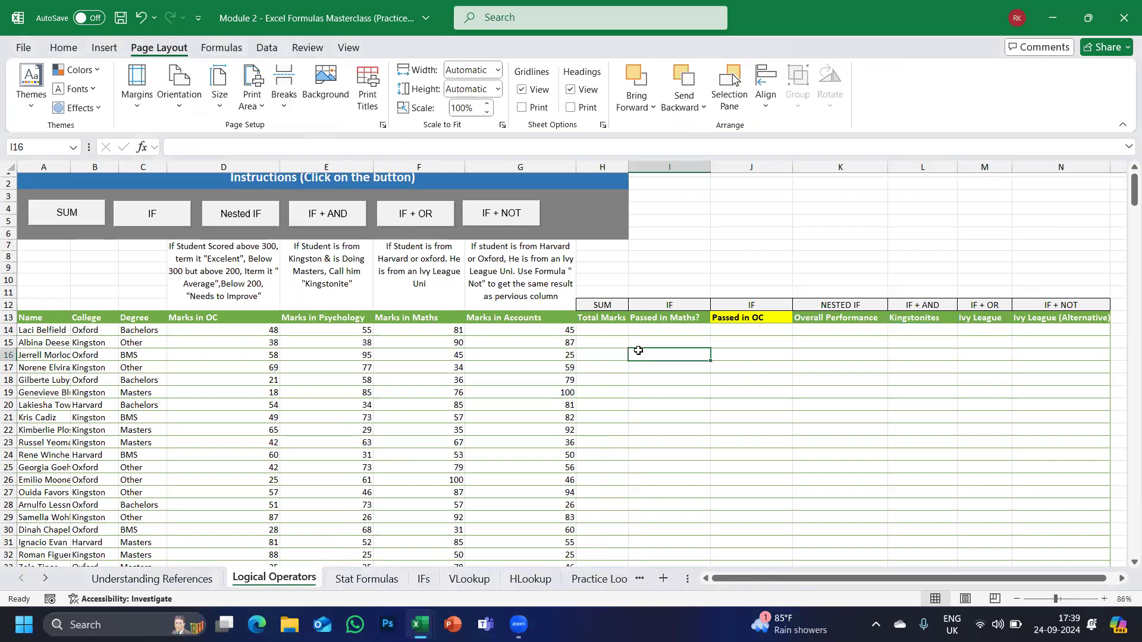
key("shift+F10")
left_click(24, 50)
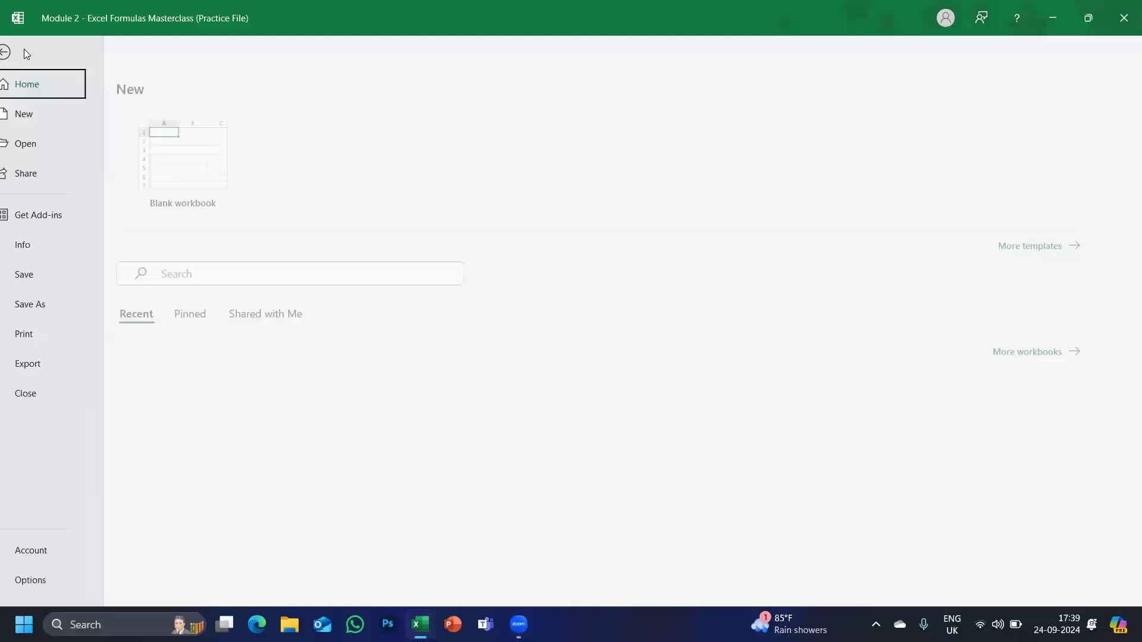
left_click(42, 334)
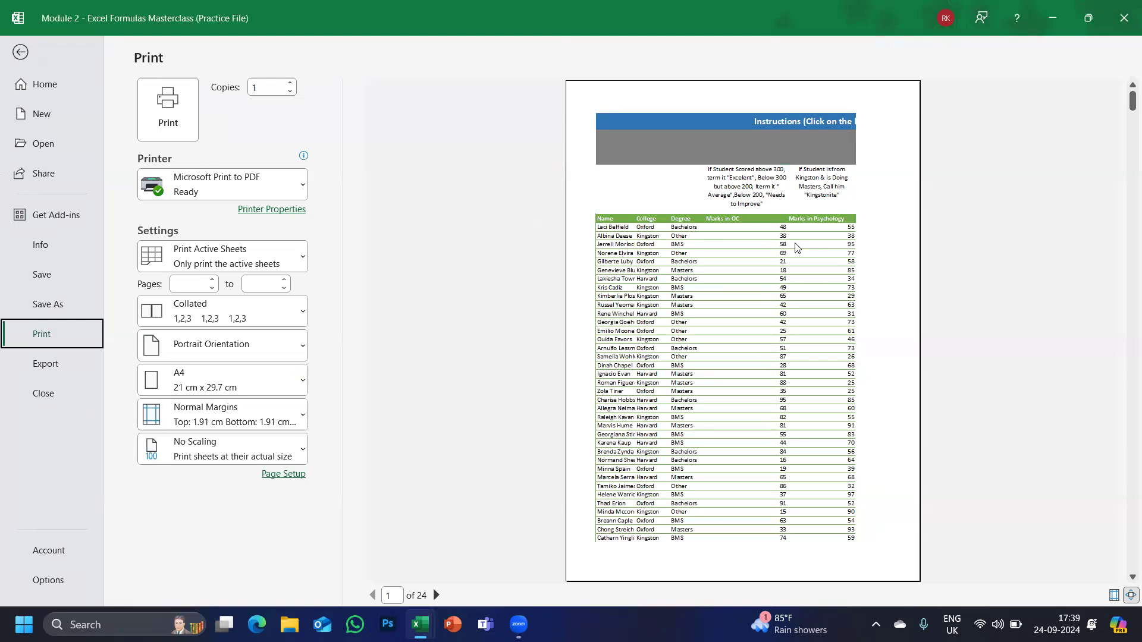
left_click(19, 53)
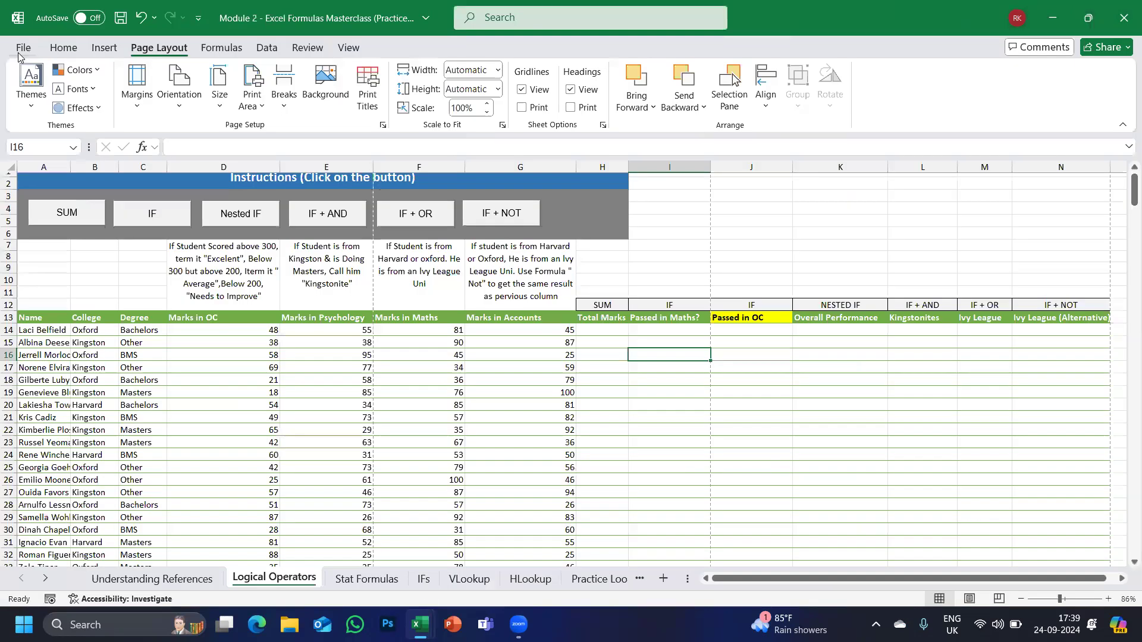
Set the page orientation to landscape and the paper size to A3.
left_click(170, 100)
left_click(188, 169)
left_click(224, 113)
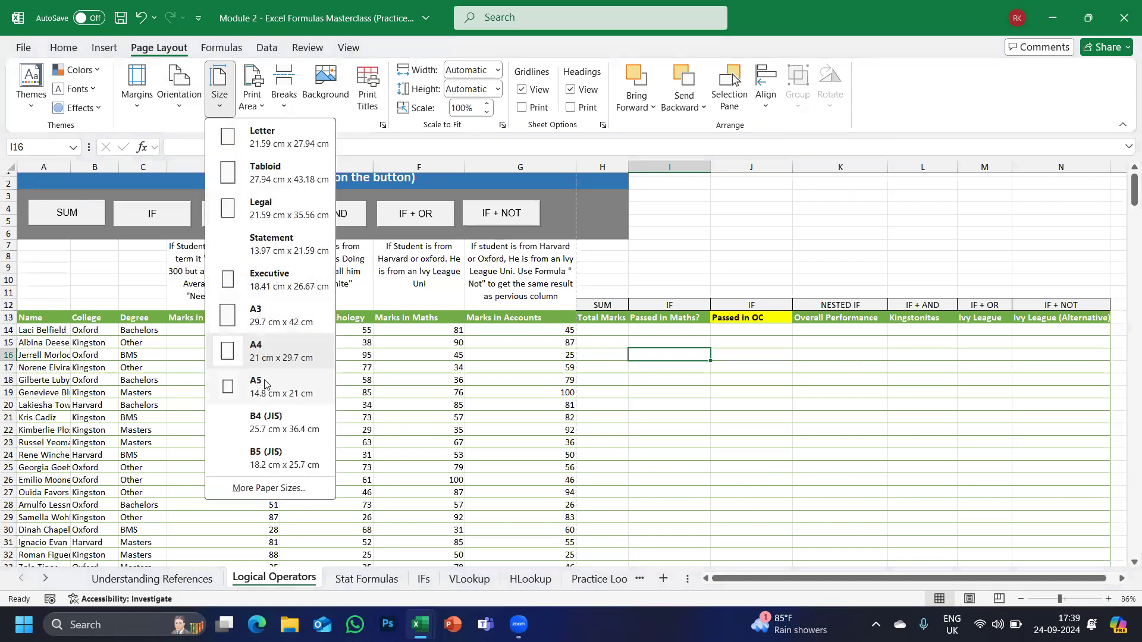
left_click(273, 324)
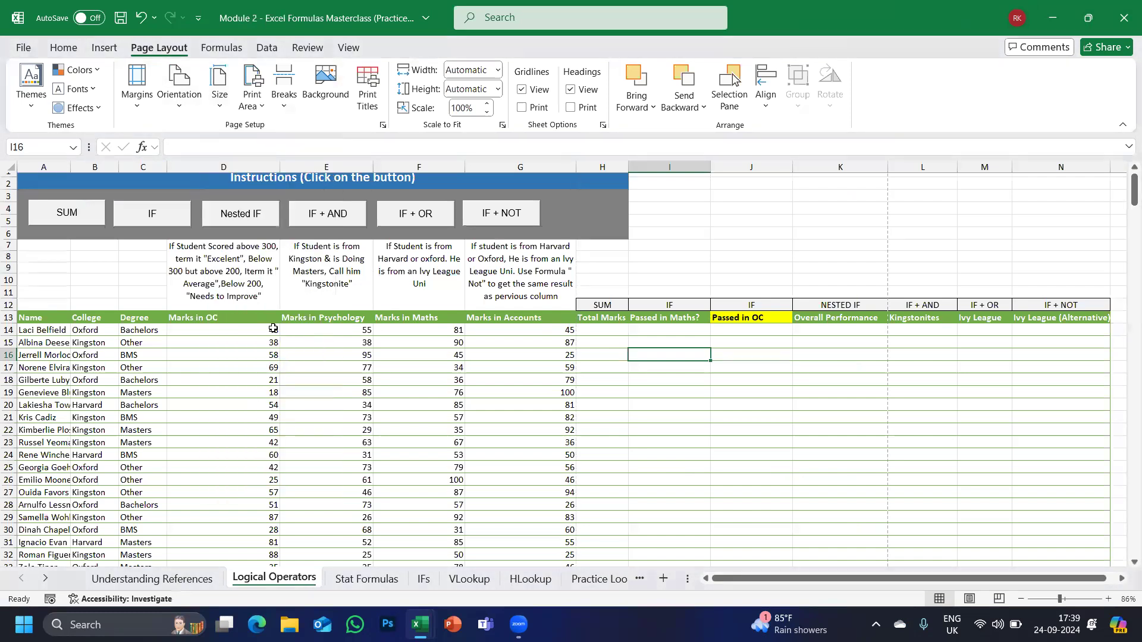
Preview the landscape A3 printout, now 16 pages, and return to the sheet.
left_click(28, 55)
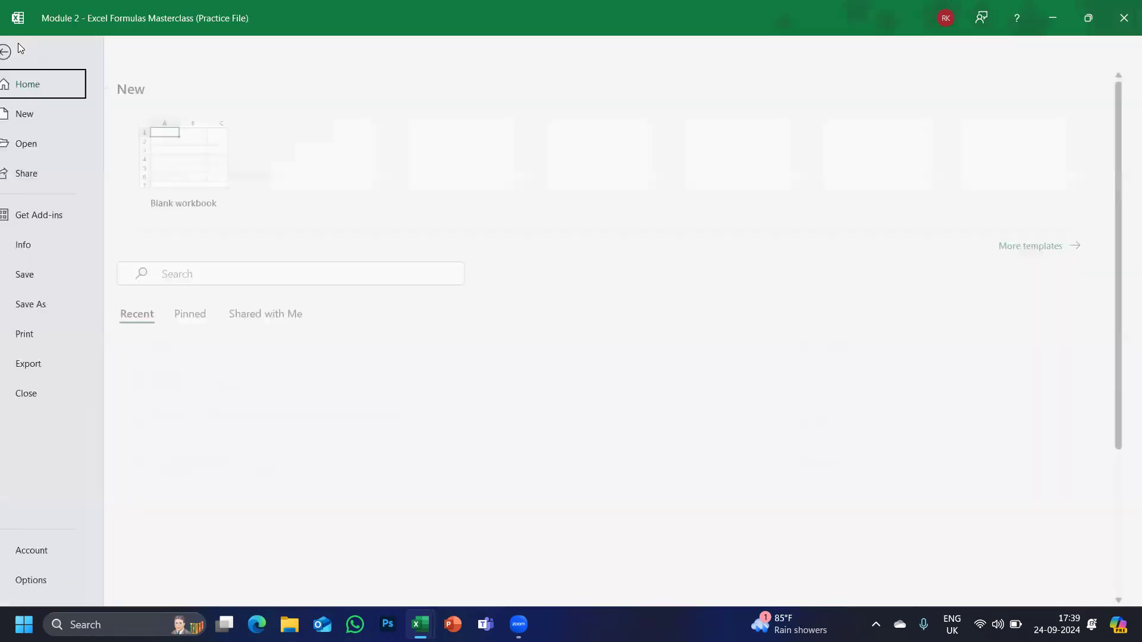
left_click(42, 334)
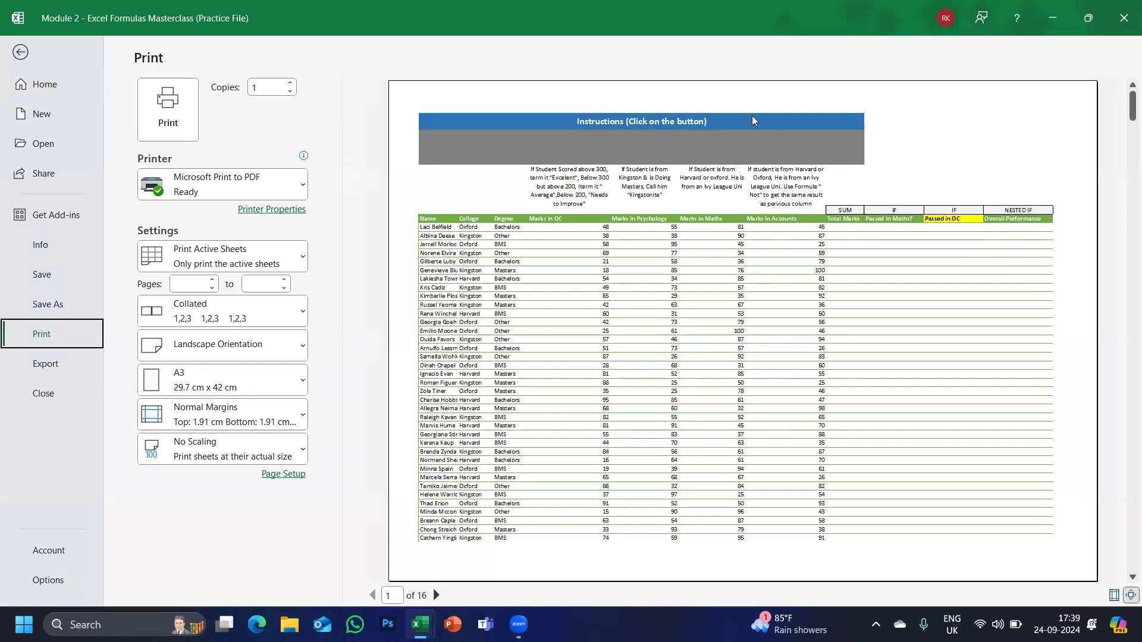
left_click(22, 53)
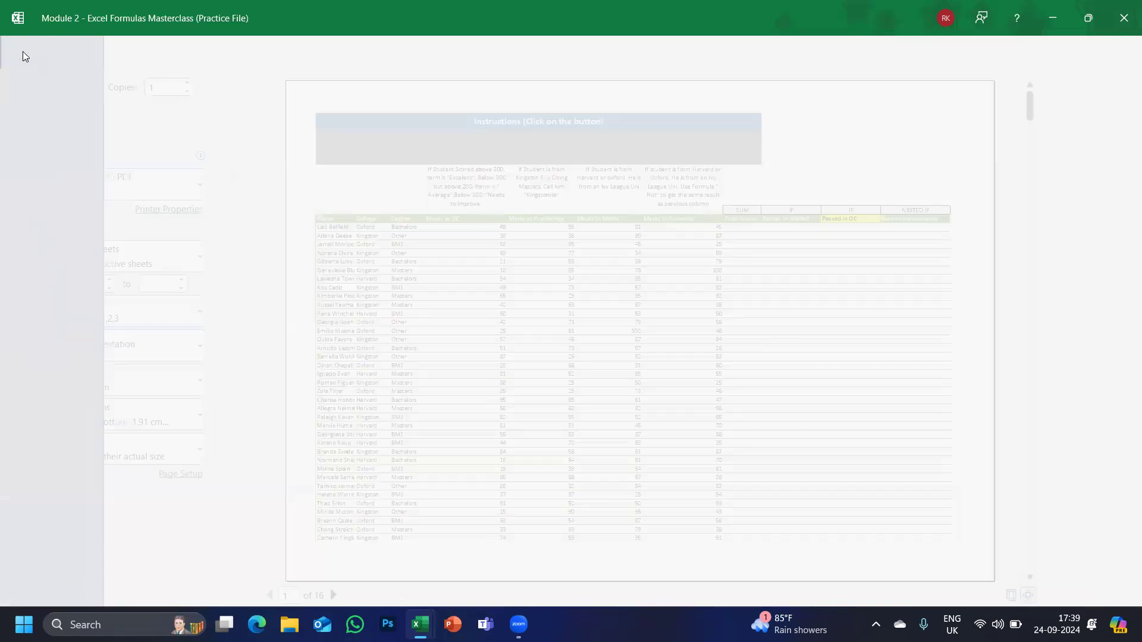
Insert a manual page break at cell F37, before row 37 and column F.
scroll(354, 375, "down", 6)
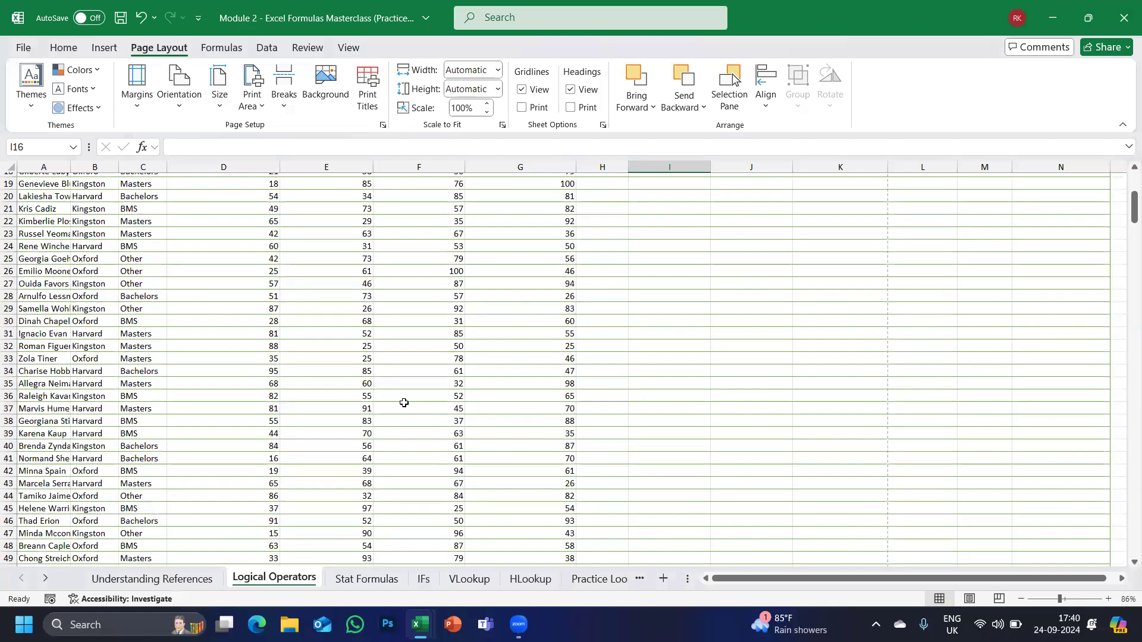
left_click(404, 404)
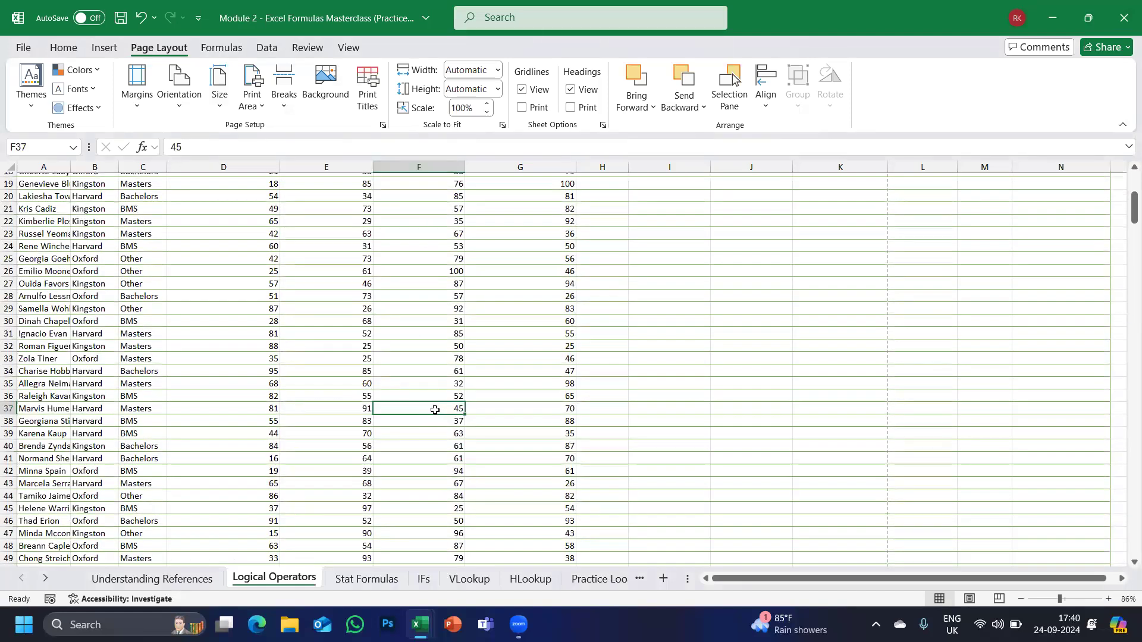
left_click_drag(367, 396, 95, 181)
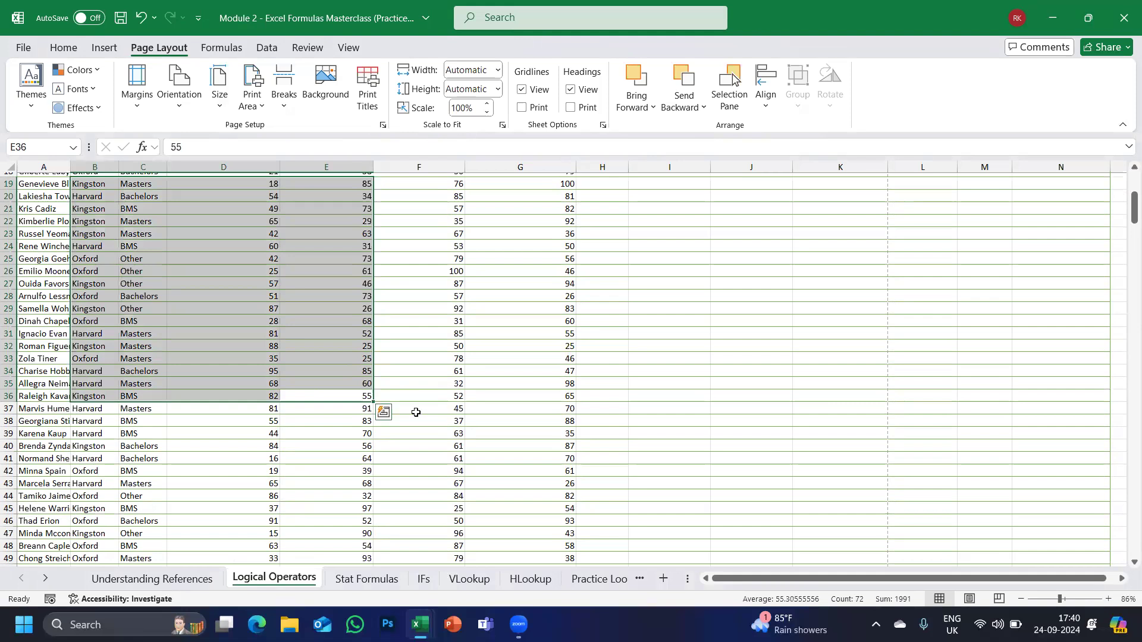
left_click(415, 412)
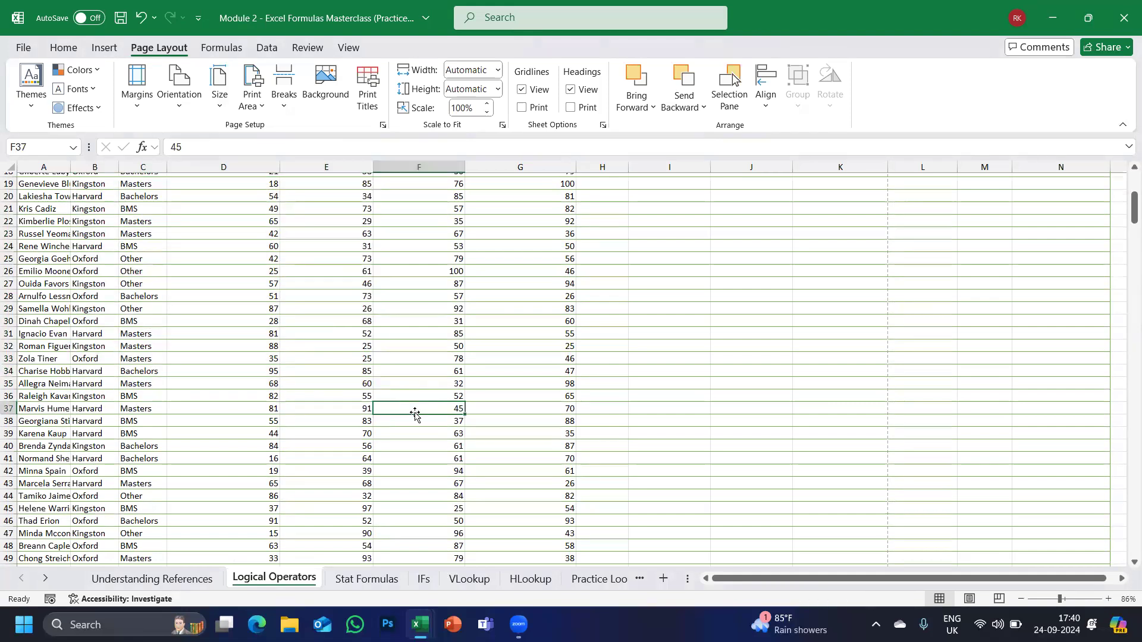
left_click(284, 107)
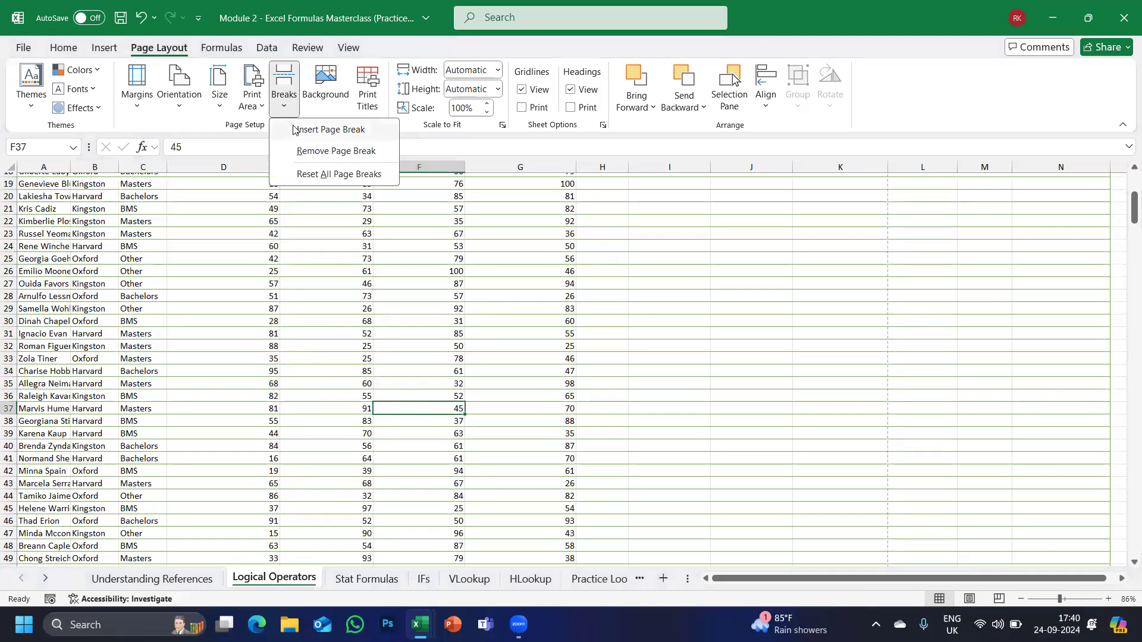
left_click(345, 139)
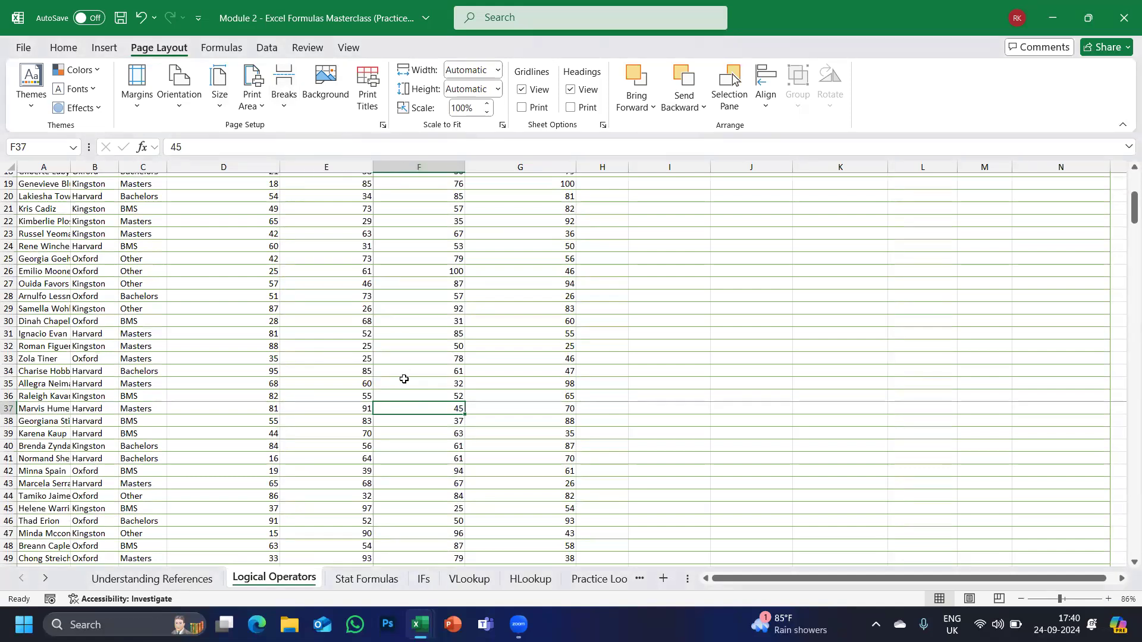
left_click(28, 47)
left_click(41, 336)
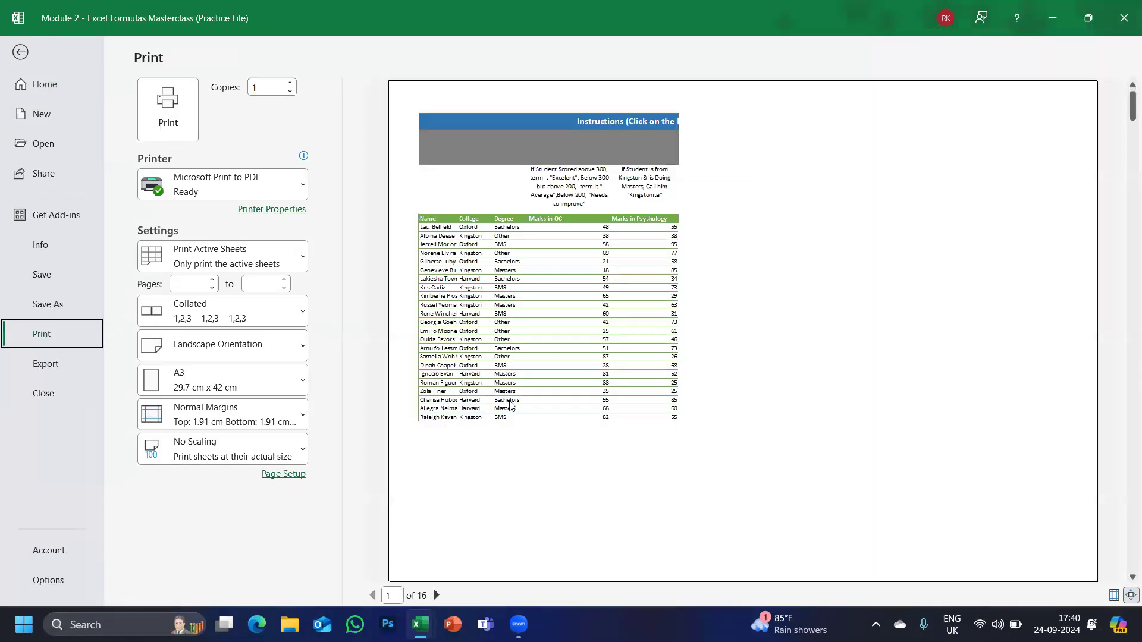
left_click(510, 406)
scroll(510, 406, "down", 3)
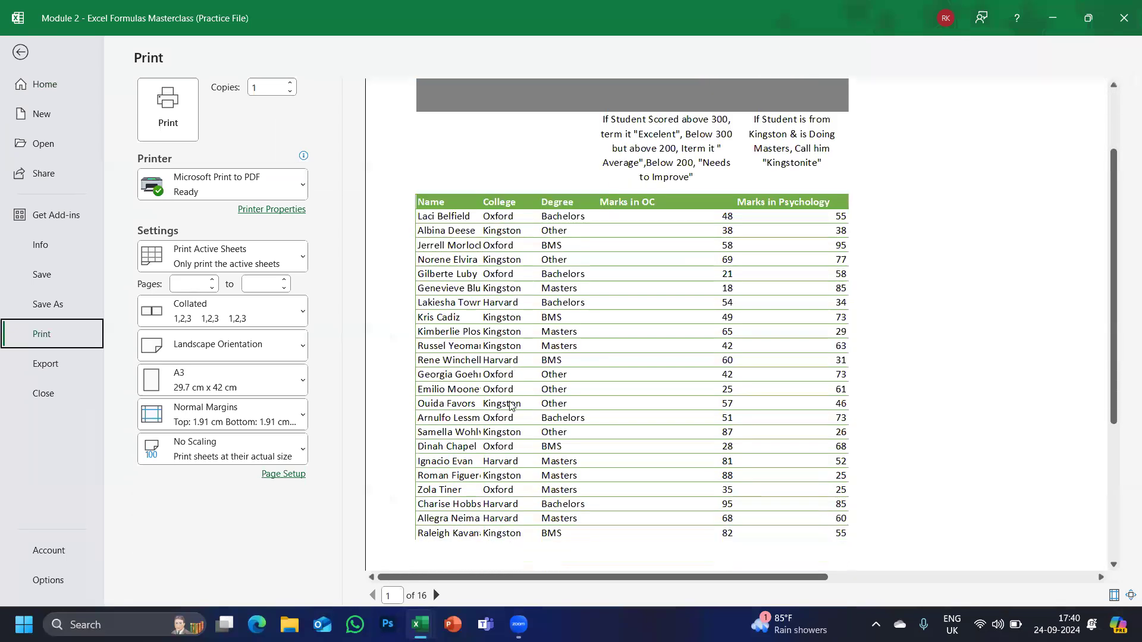
left_click(800, 401)
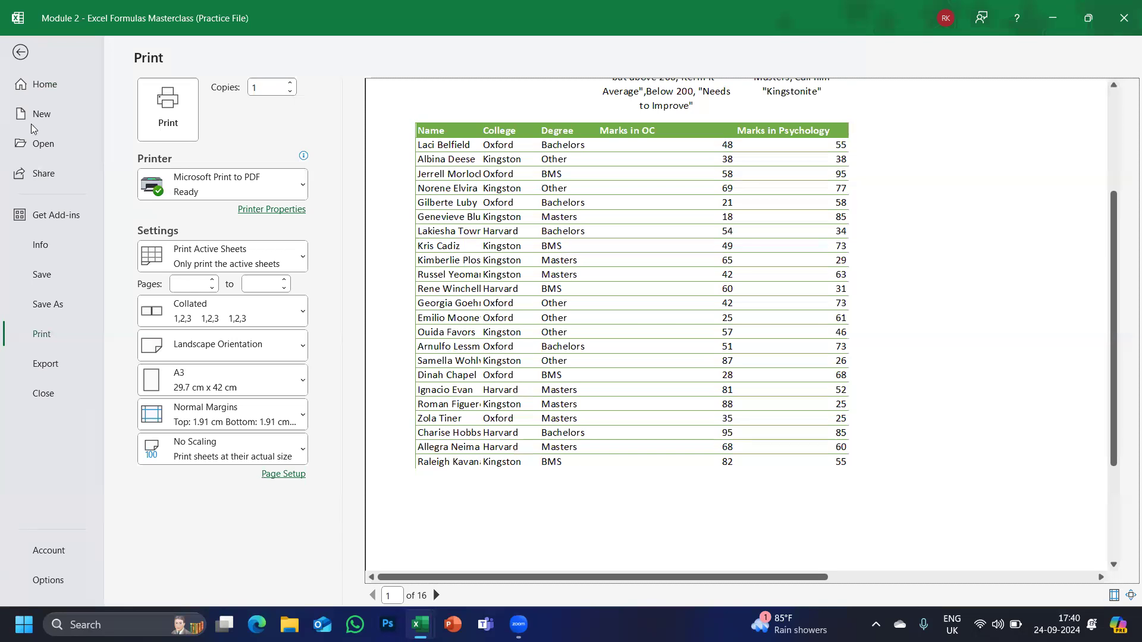
left_click(21, 53)
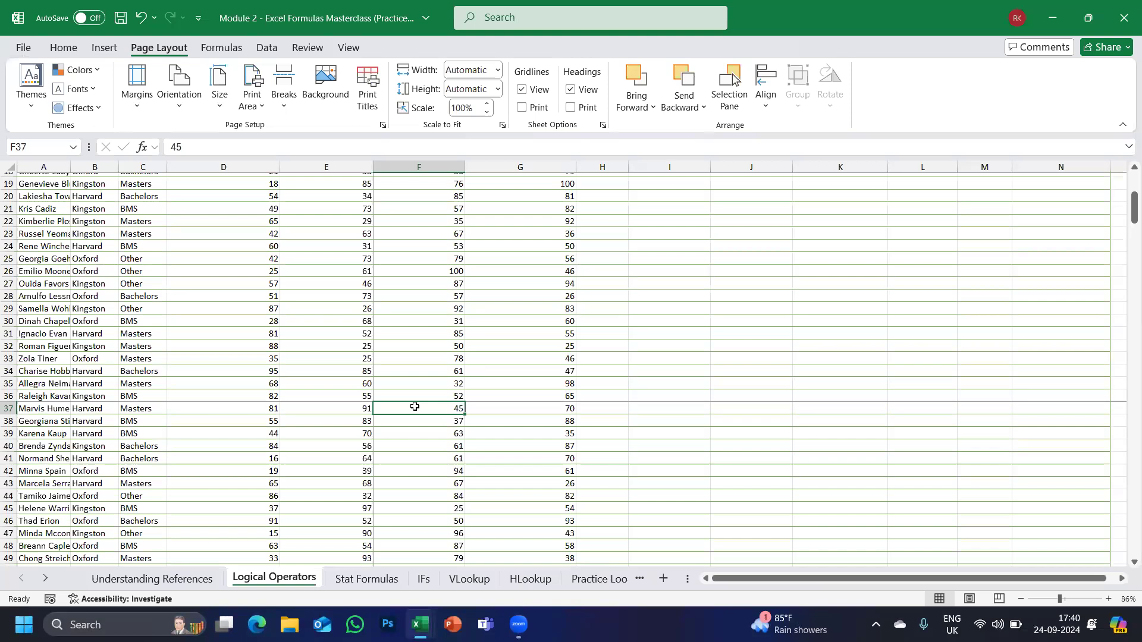
Preview the 16-page printout, confirming page 1 ends at row 36 and column E.
left_click_drag(369, 396, 53, 192)
scroll(281, 368, "down", 4)
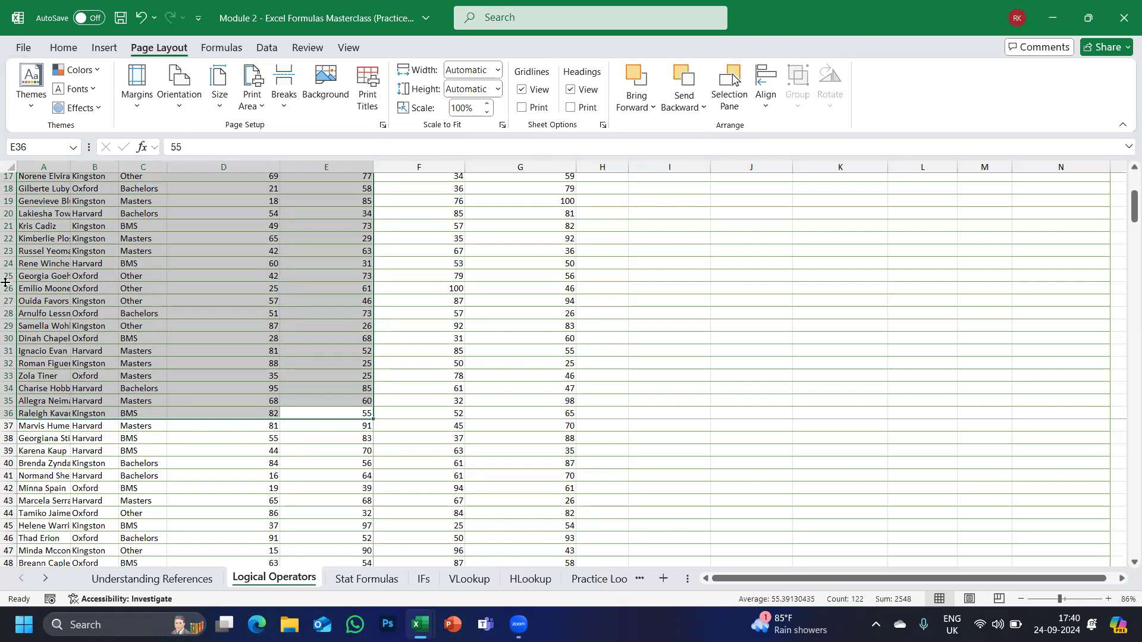
left_click(23, 50)
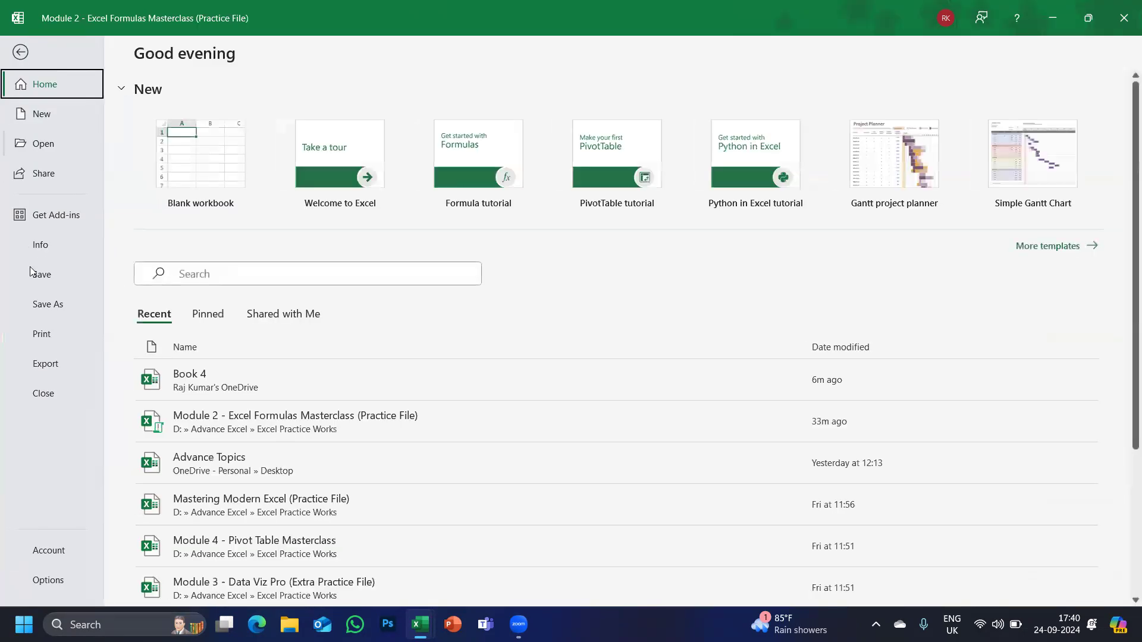
left_click(40, 334)
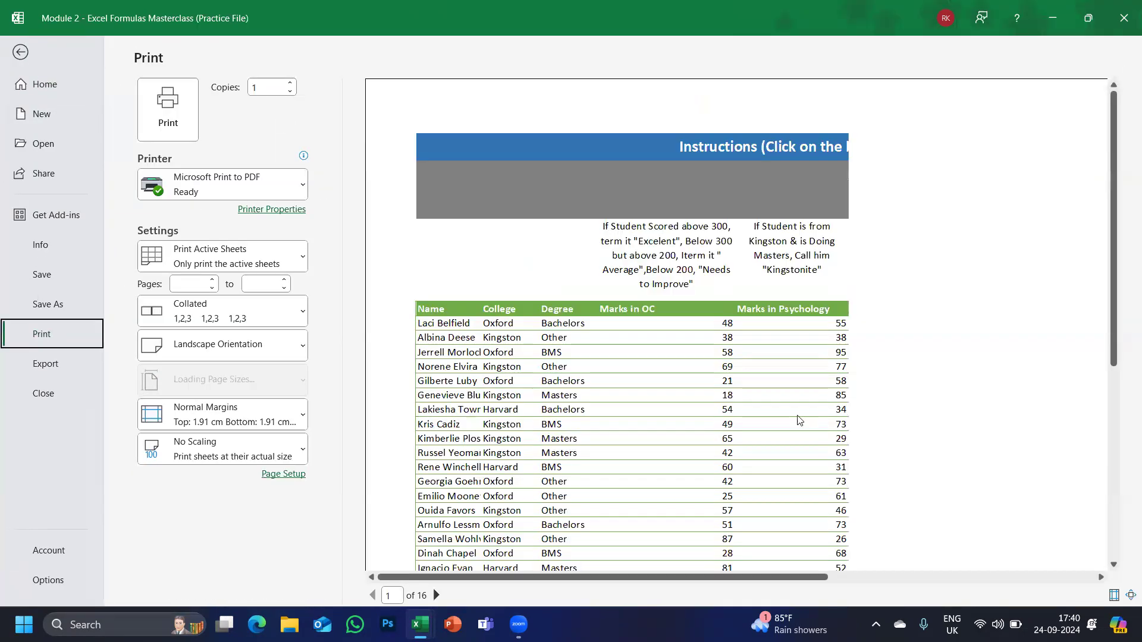
scroll(781, 437, "down", 3)
scroll(781, 437, "down", 2)
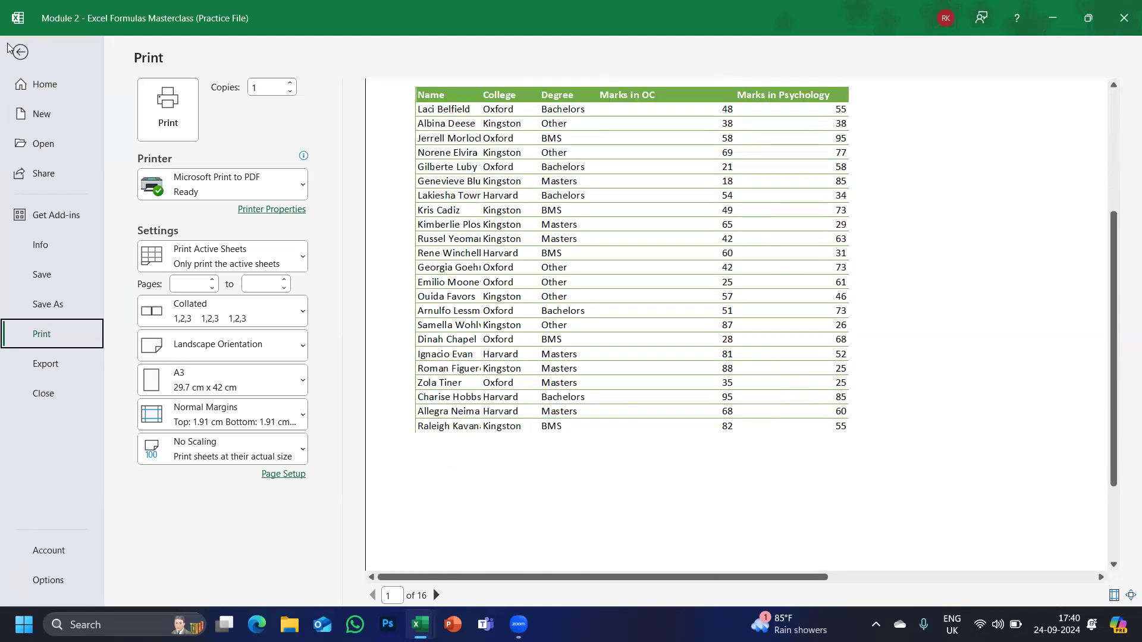
left_click(20, 53)
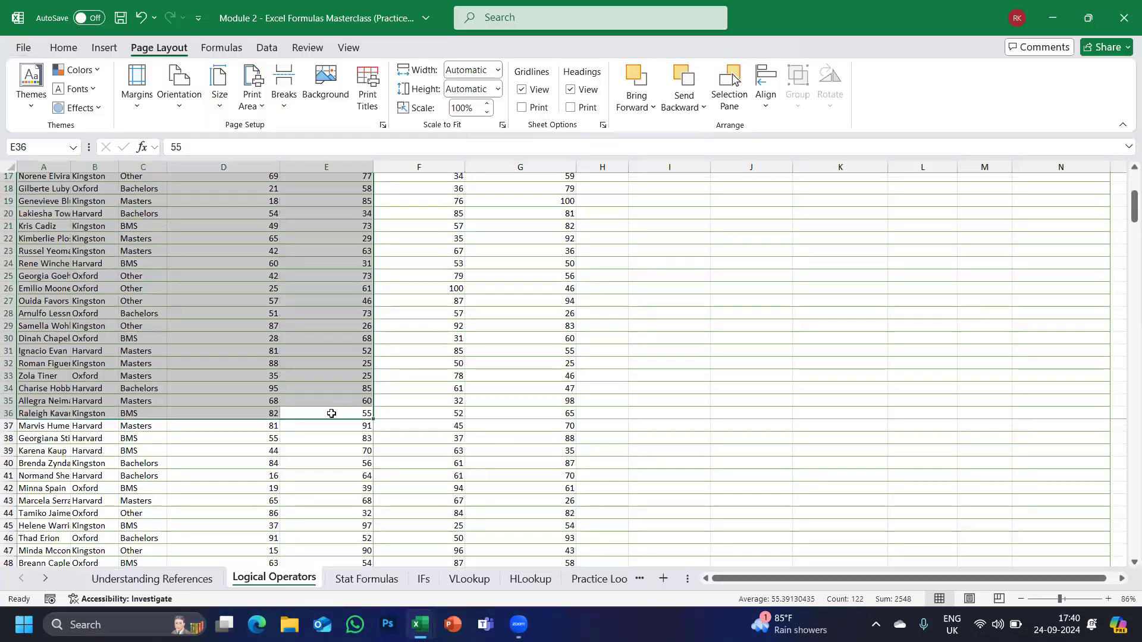
Remove the manual page break at F37.
left_click(389, 428)
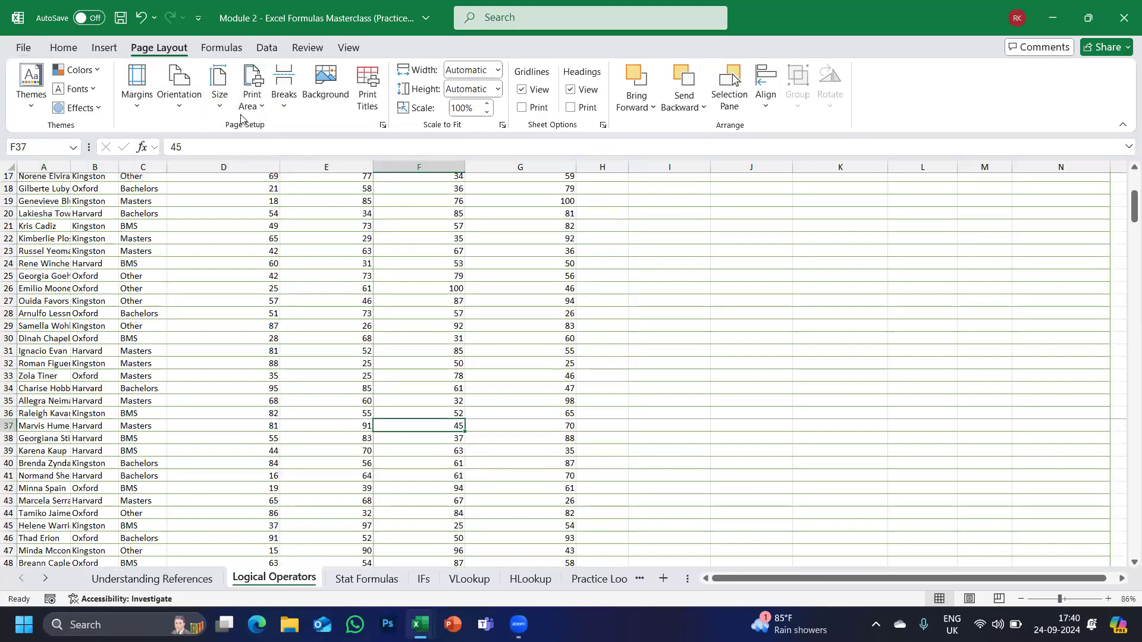
left_click(286, 108)
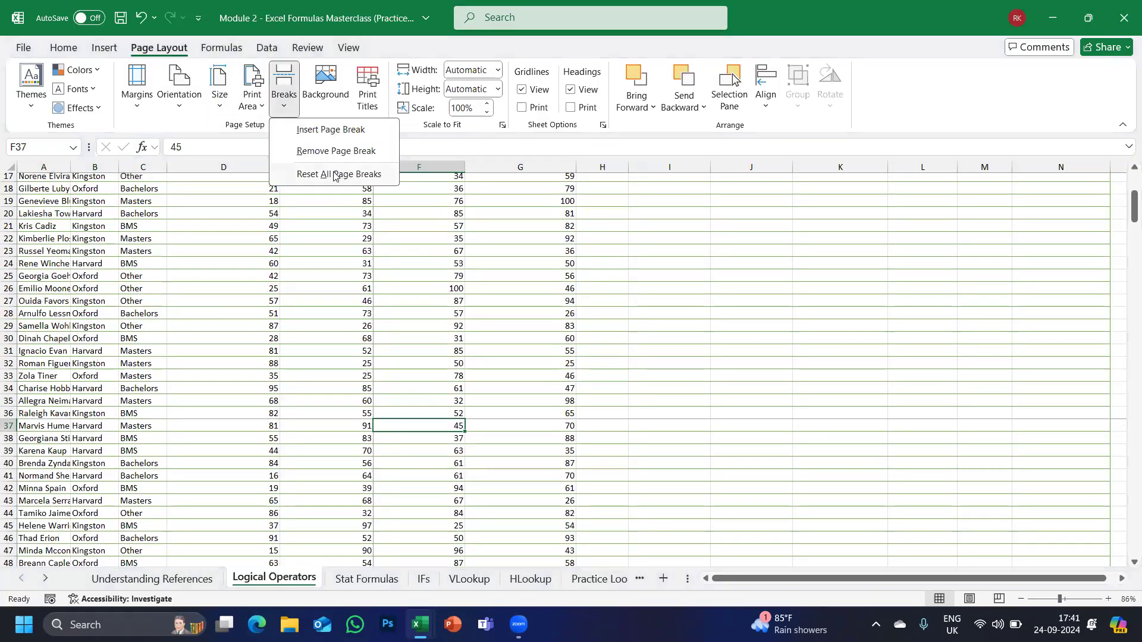
left_click(336, 151)
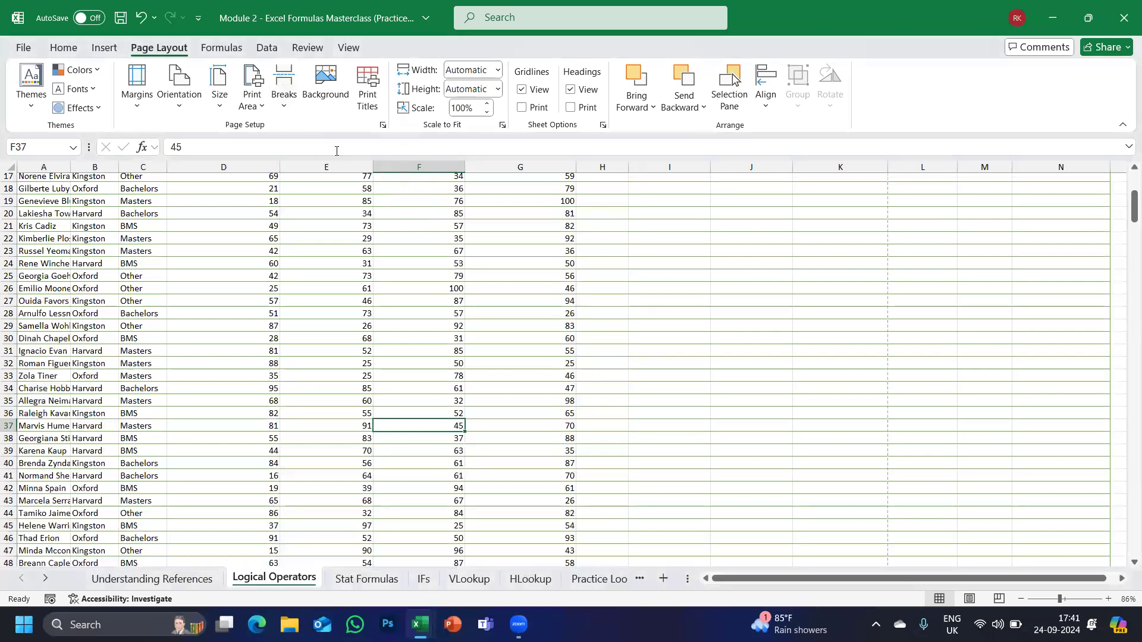
Preview the printout to confirm page 1 extends past column E again.
left_click(21, 48)
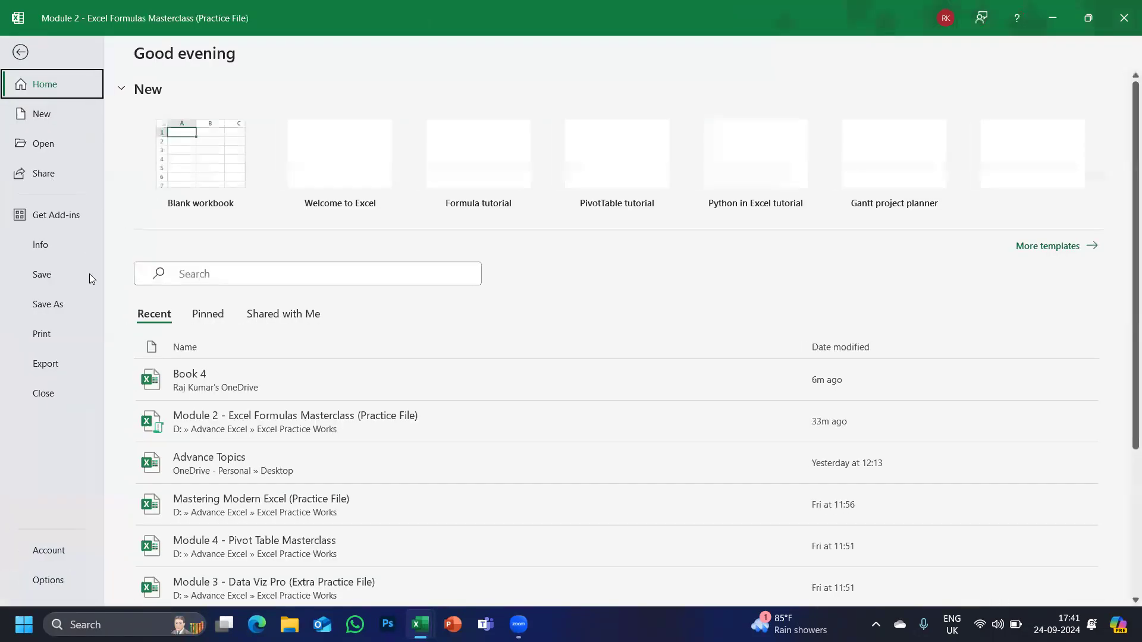
left_click(41, 326)
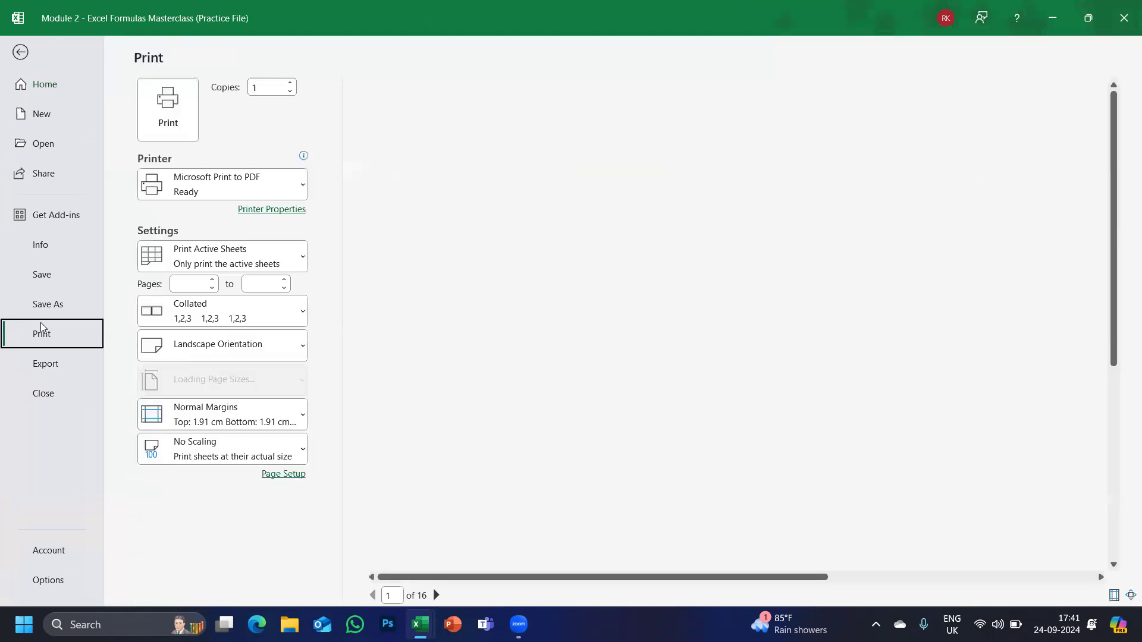
scroll(516, 361, "down", 6)
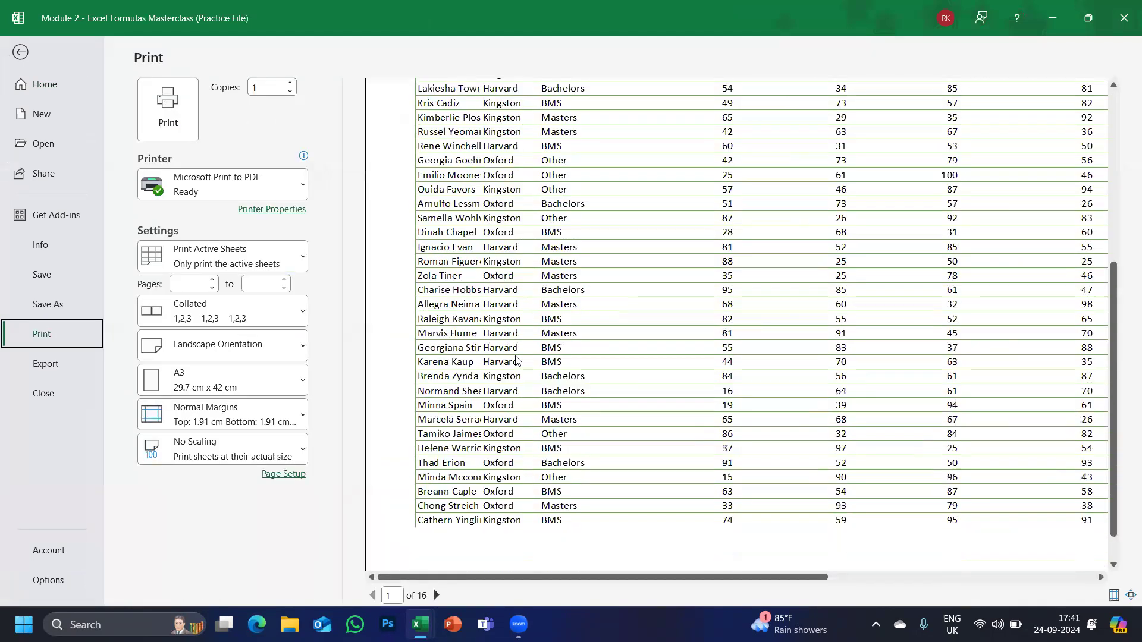
scroll(516, 360, "up", 6)
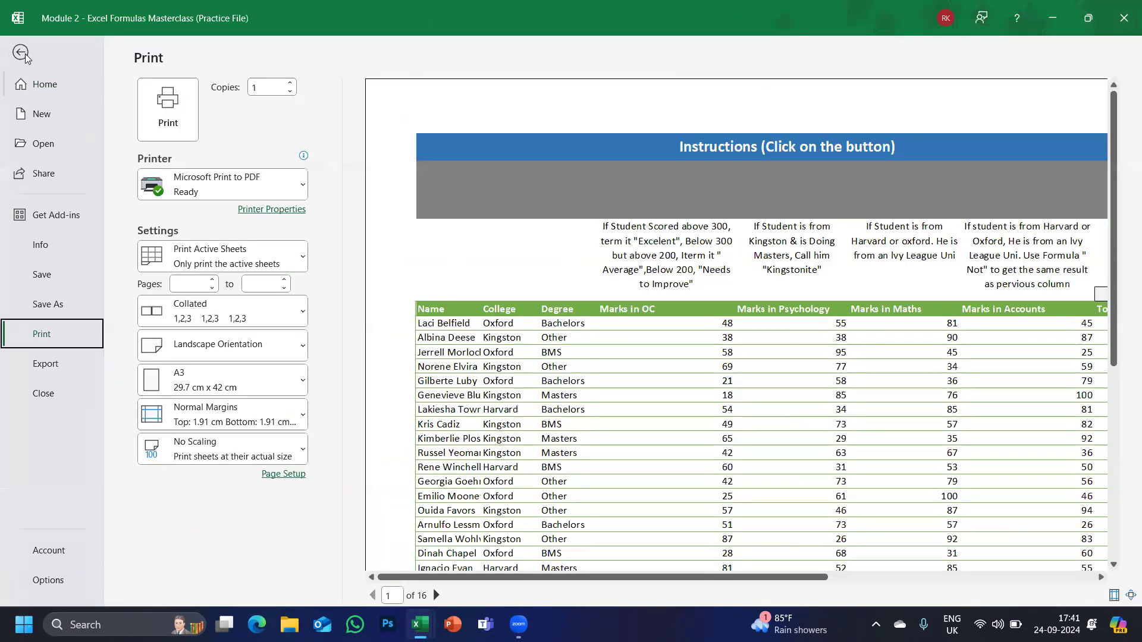
left_click(21, 53)
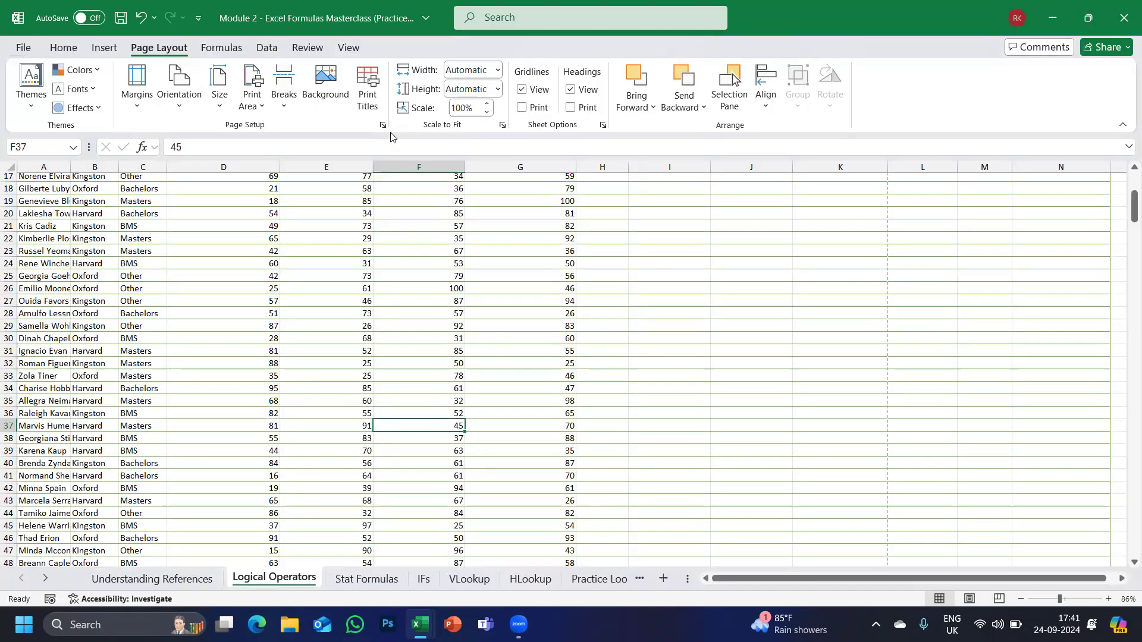
scroll(255, 315, "up", 5)
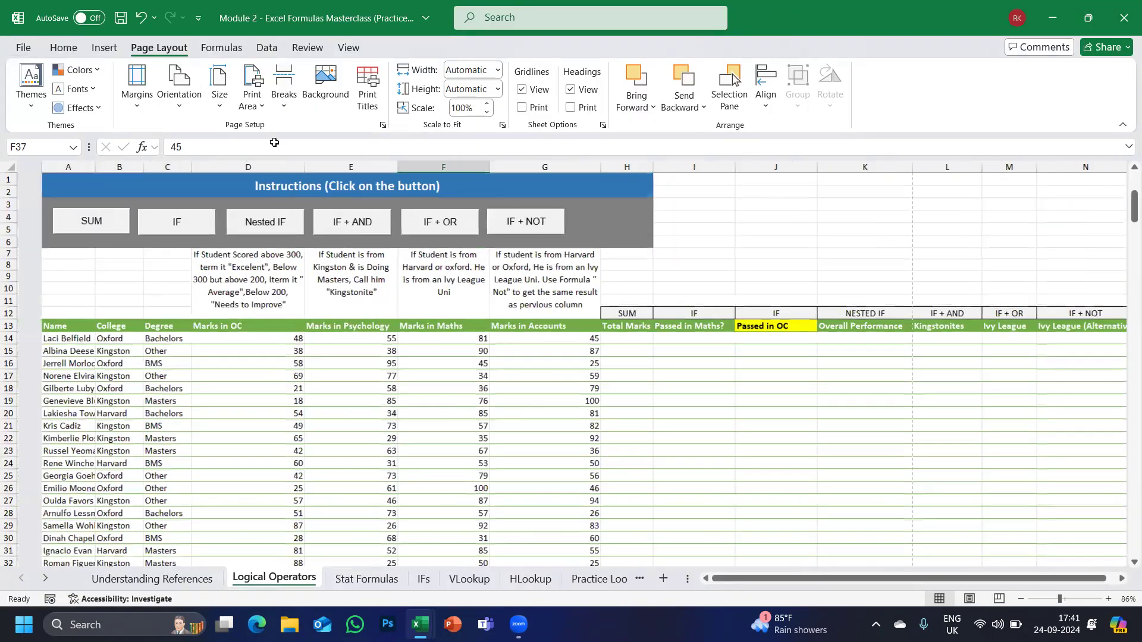
left_click(333, 93)
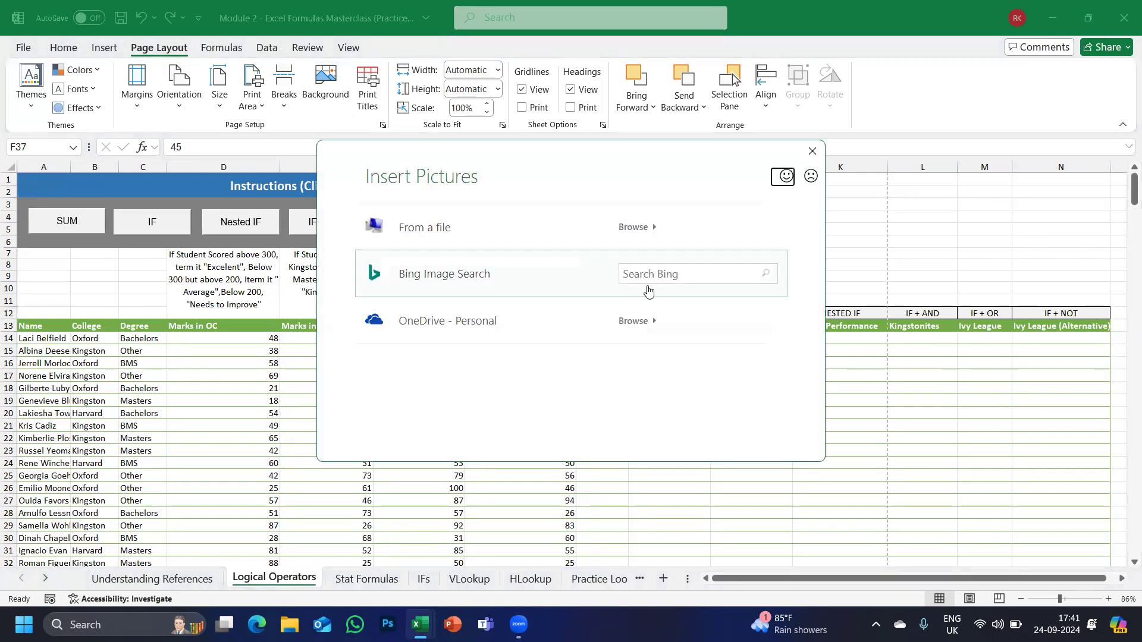
left_click(665, 278)
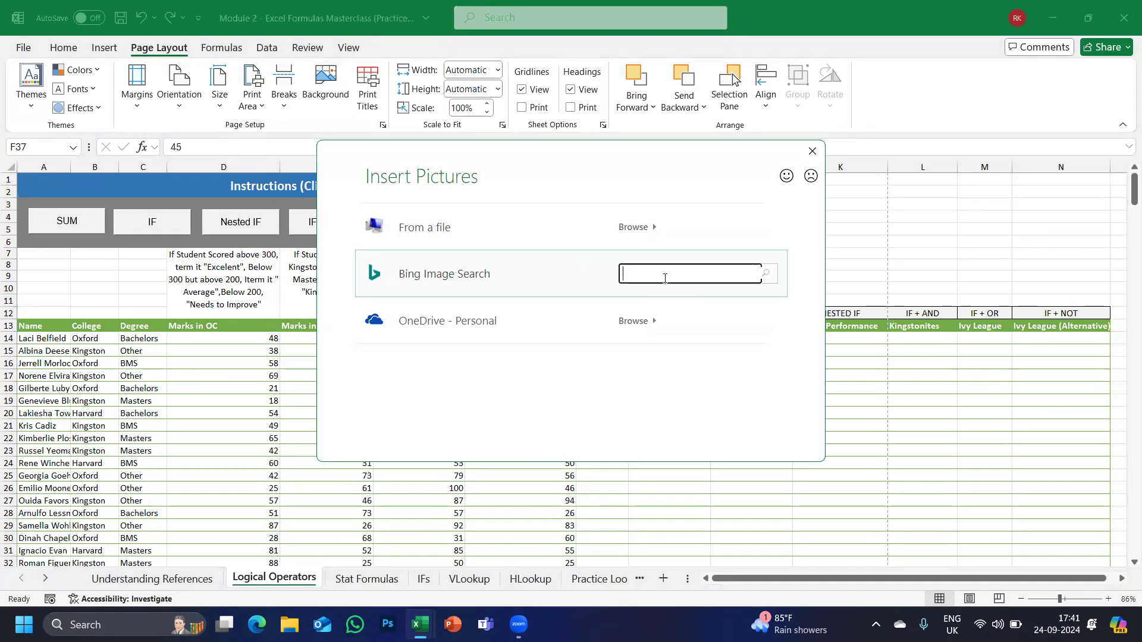
type("LOG")
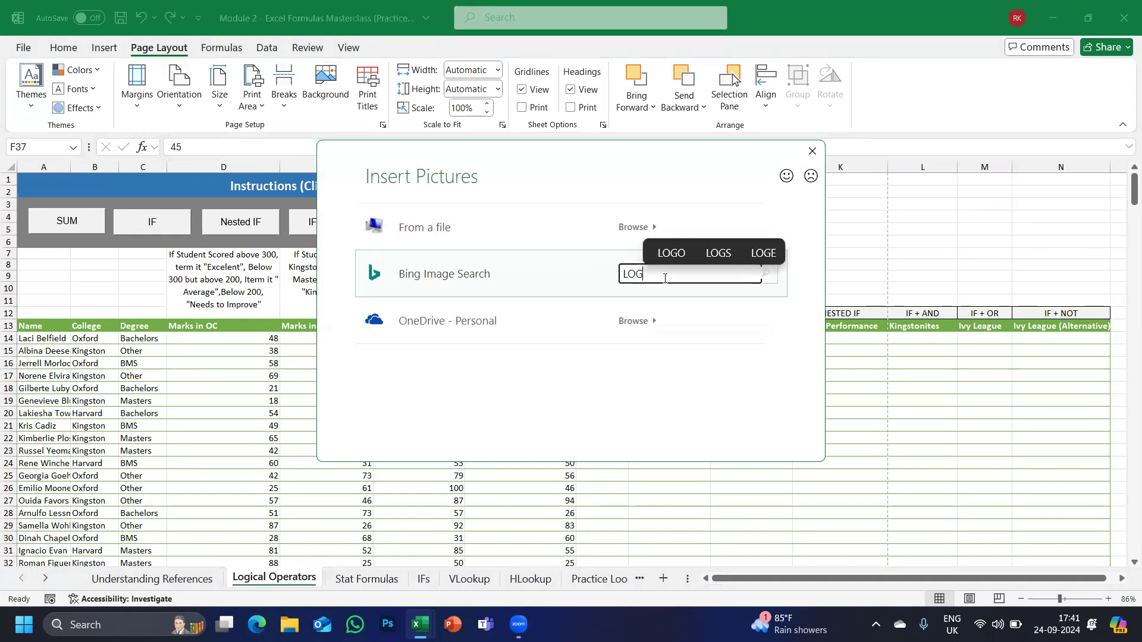
key("super+l")
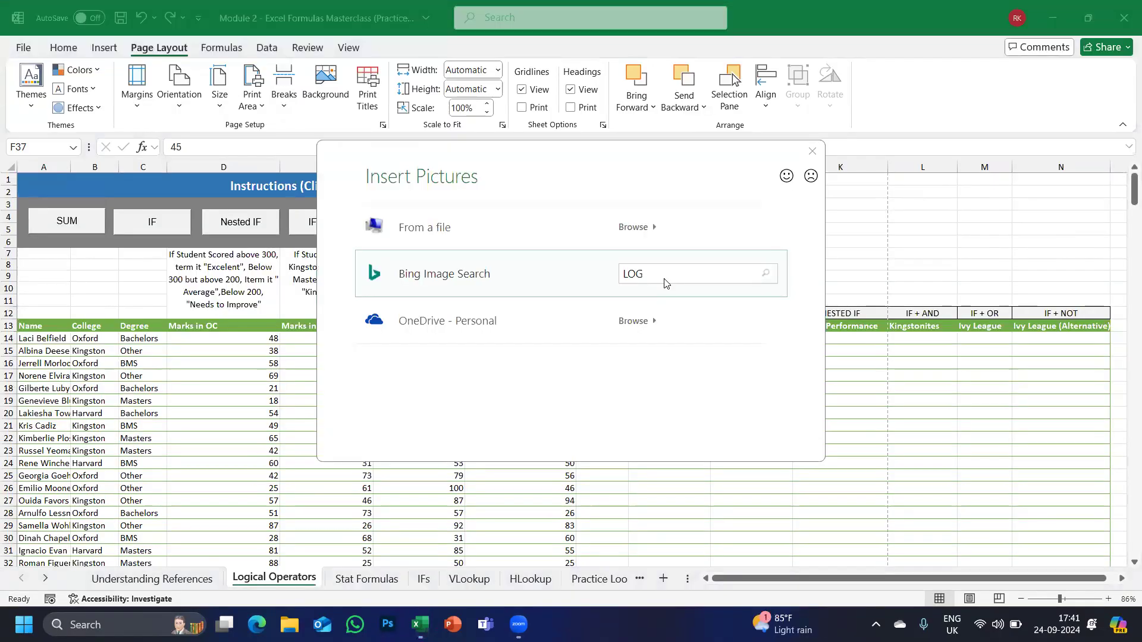
left_click(665, 279)
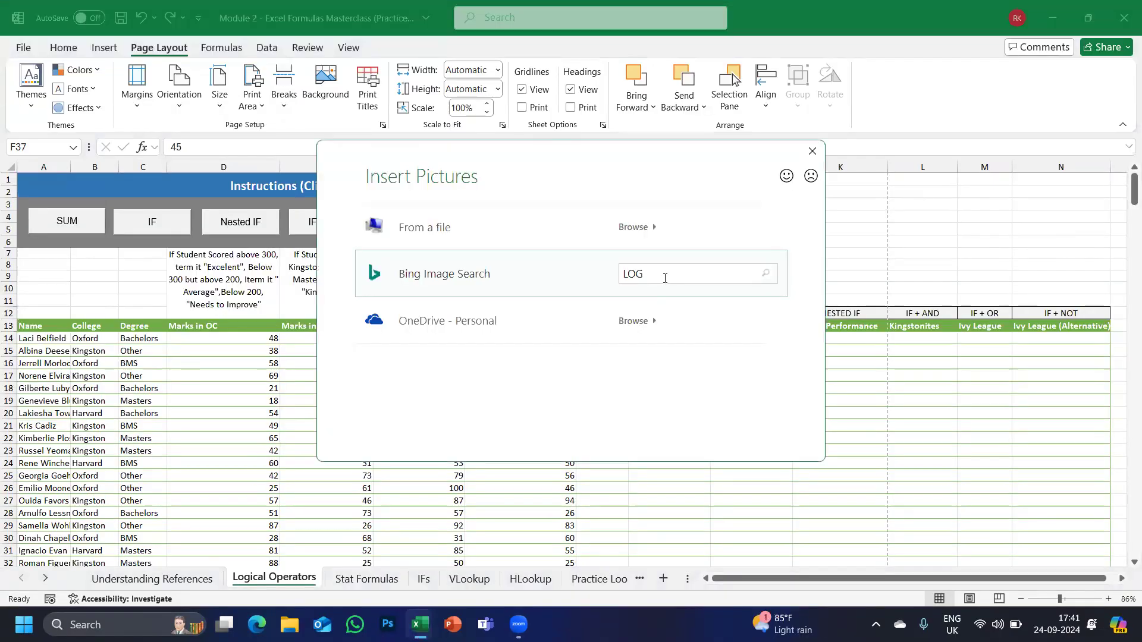
left_click(665, 278)
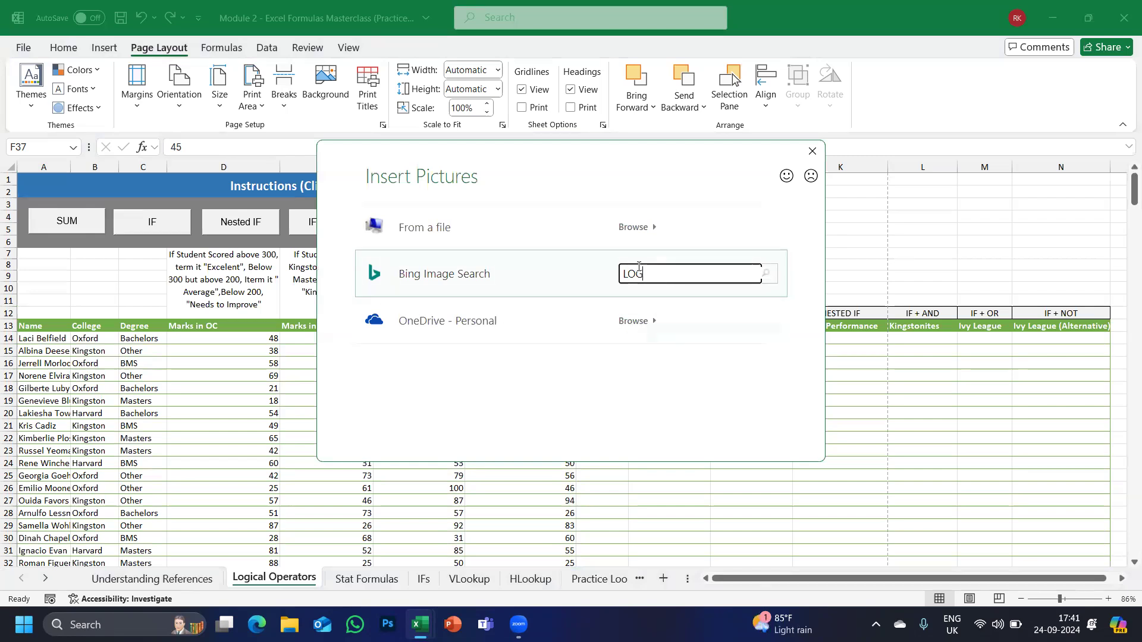
key("BackSpace")
type("EXCEL")
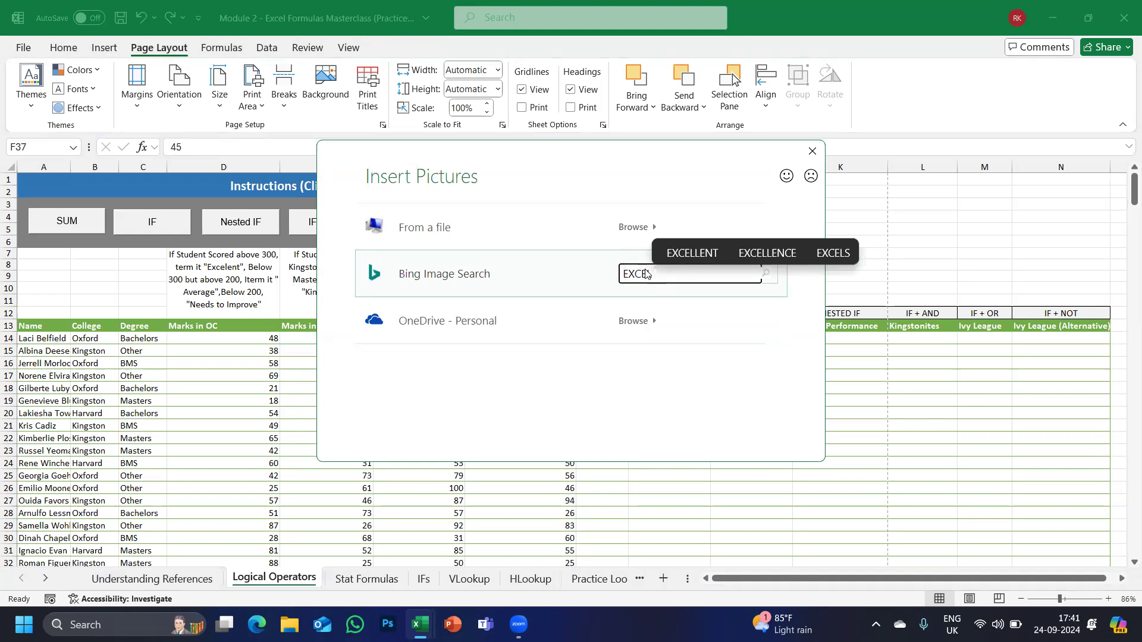
key("Return")
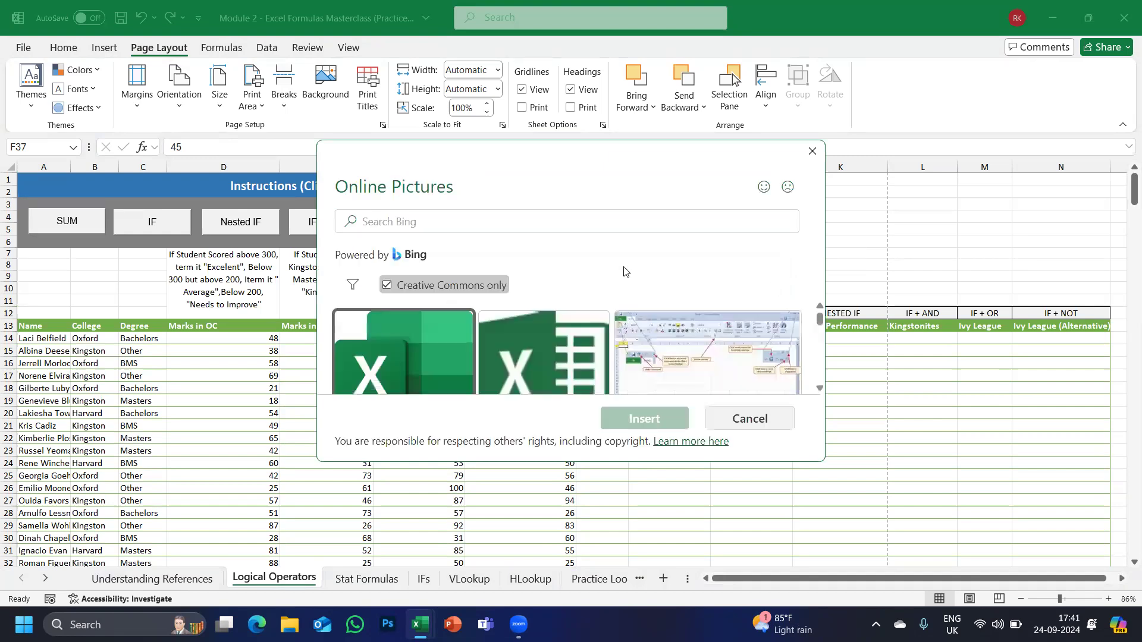
left_click(397, 351)
left_click(659, 426)
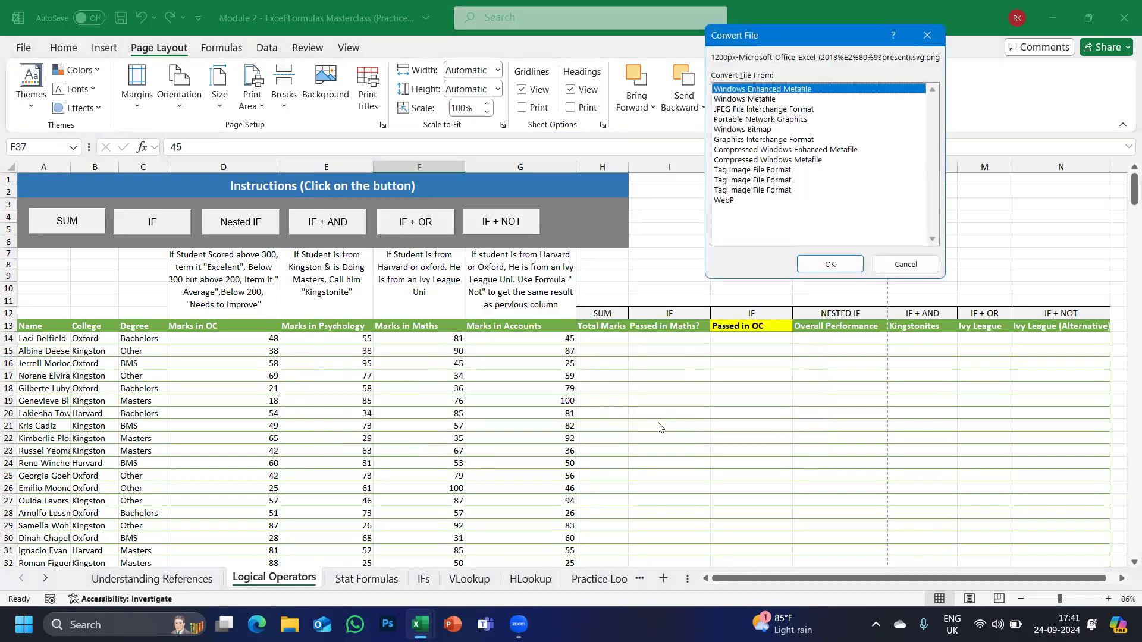
left_click(829, 271)
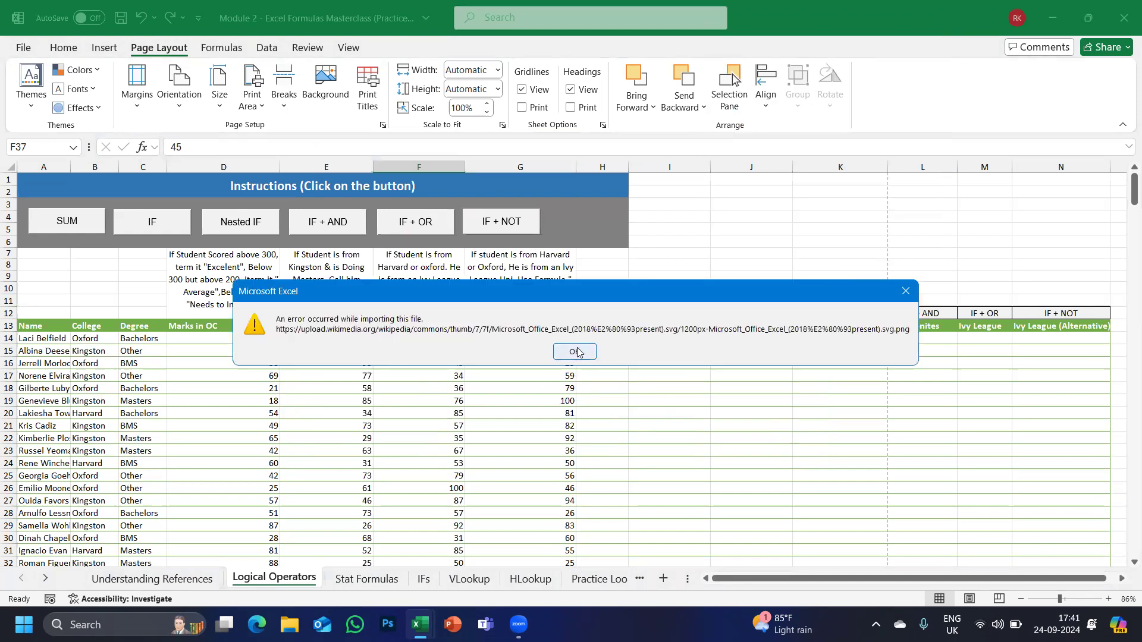
left_click(575, 350)
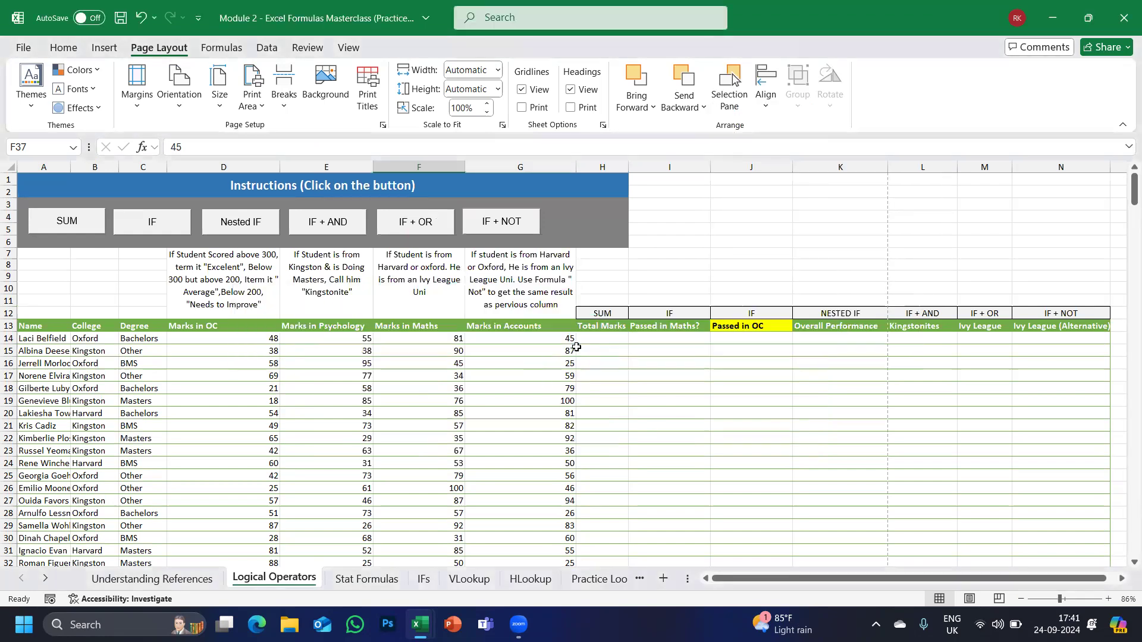
left_click(325, 84)
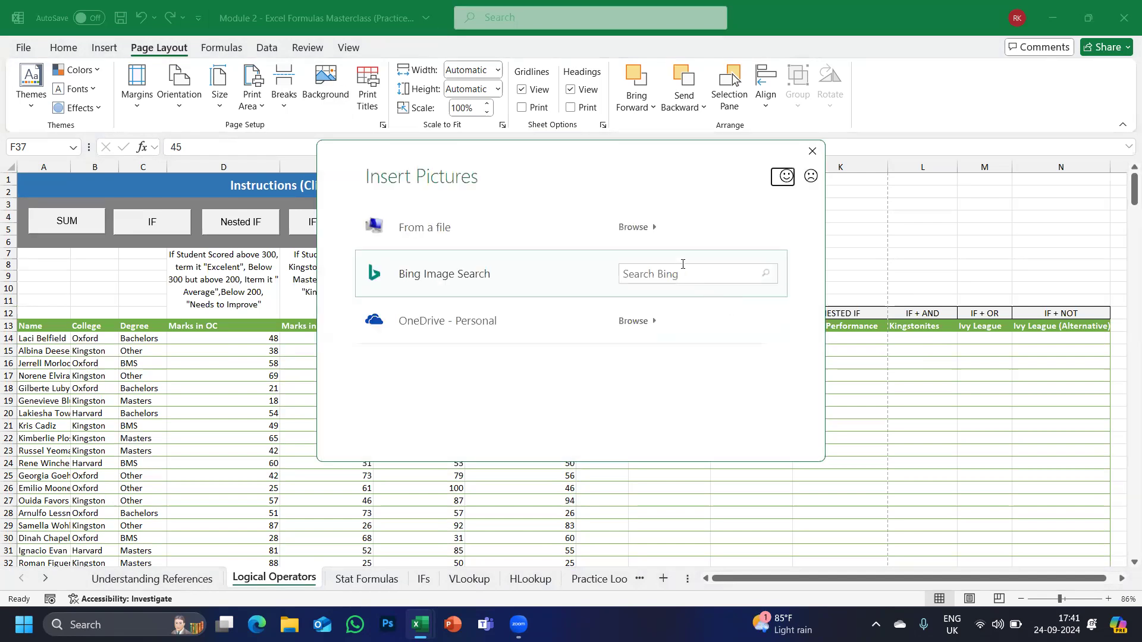
left_click(623, 228)
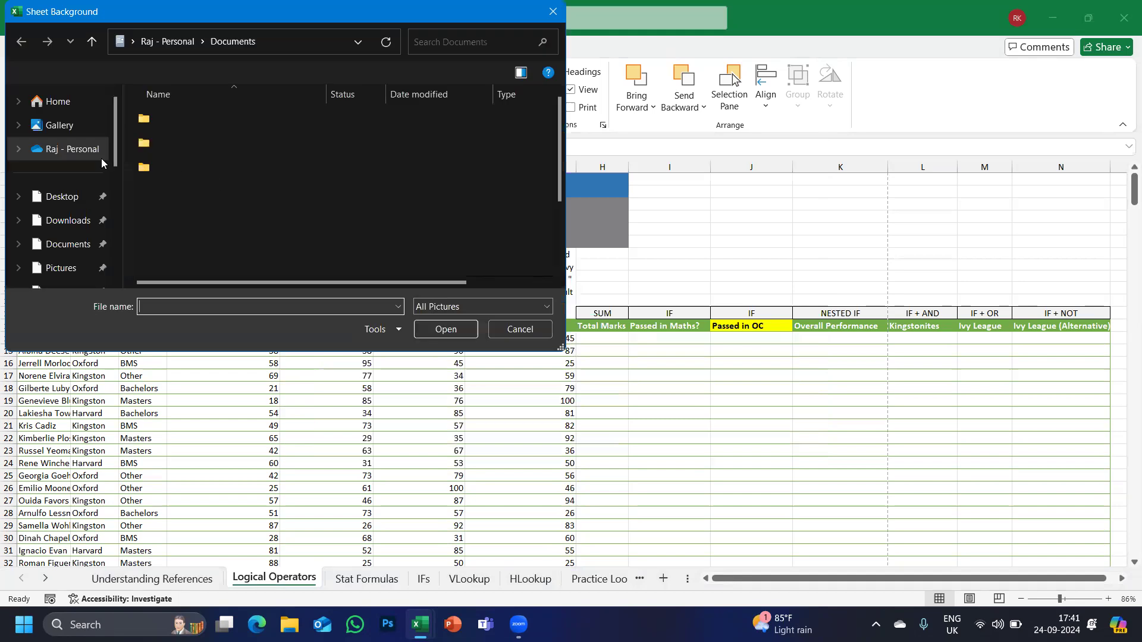
left_click(66, 221)
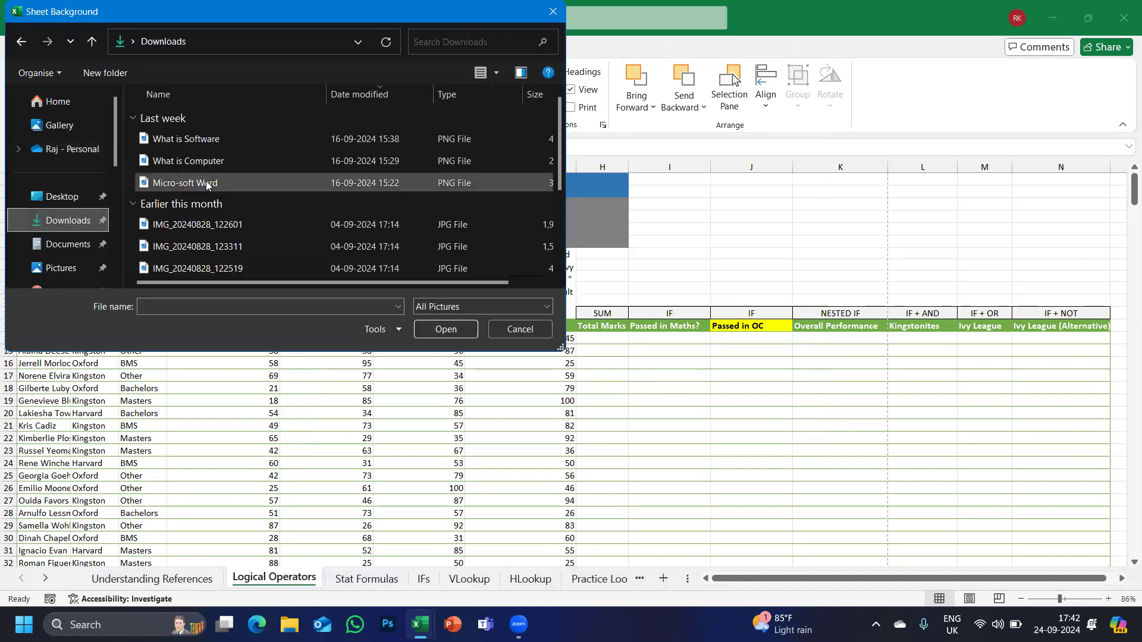
scroll(205, 180, "down", 3)
scroll(206, 181, "up", 3)
left_click(498, 72)
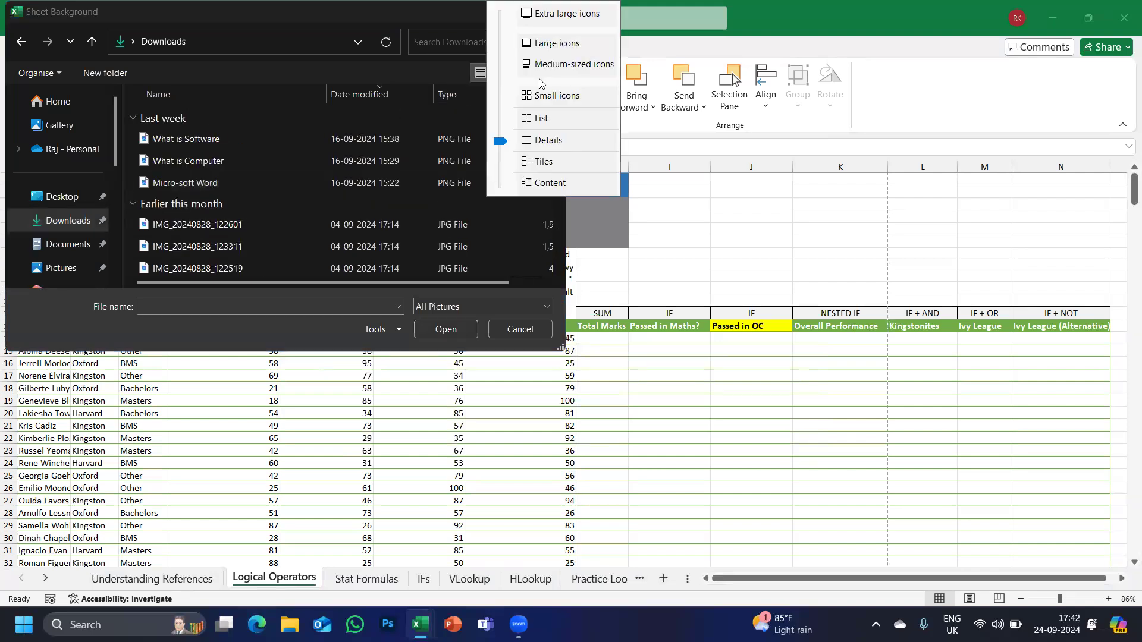
left_click(547, 44)
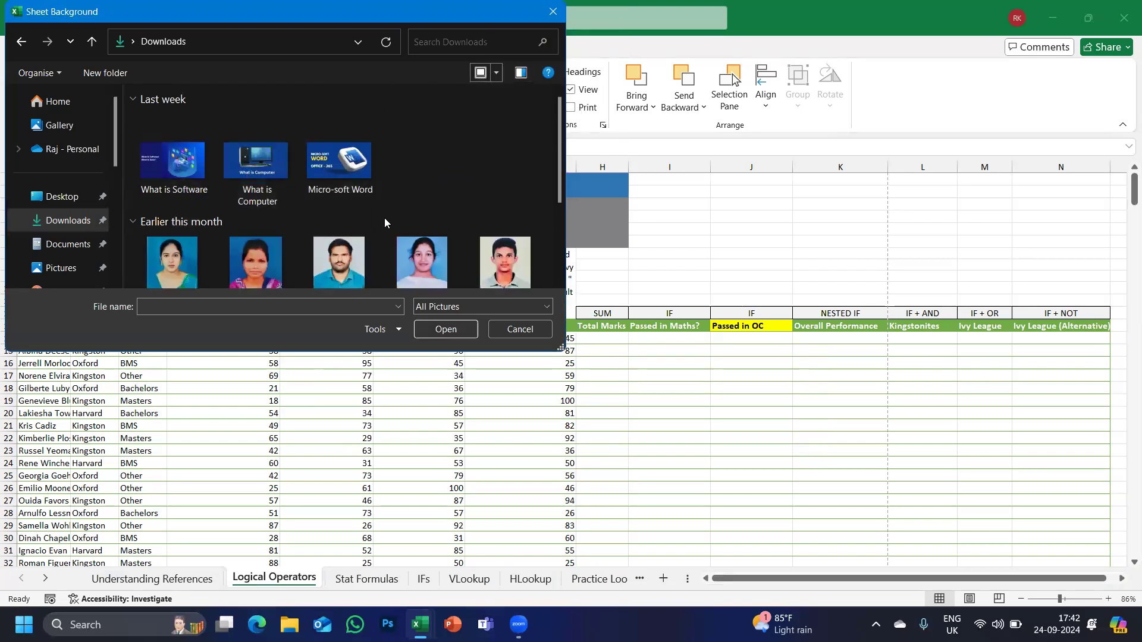
scroll(384, 218, "down", 3)
left_click(327, 234)
left_click(452, 331)
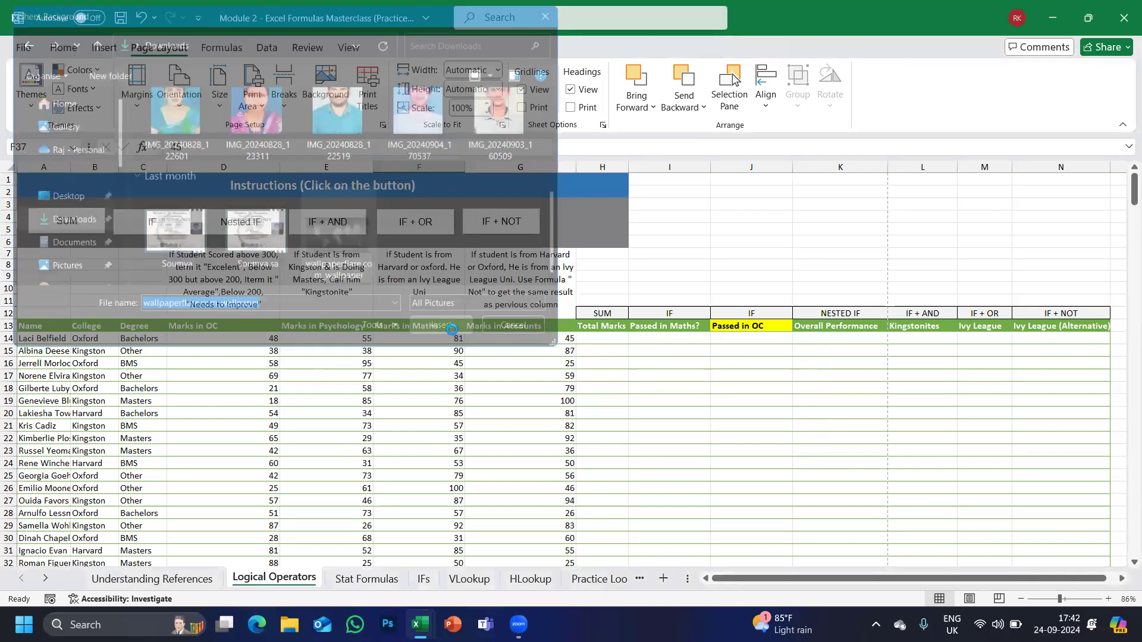
scroll(643, 374, "down", 18)
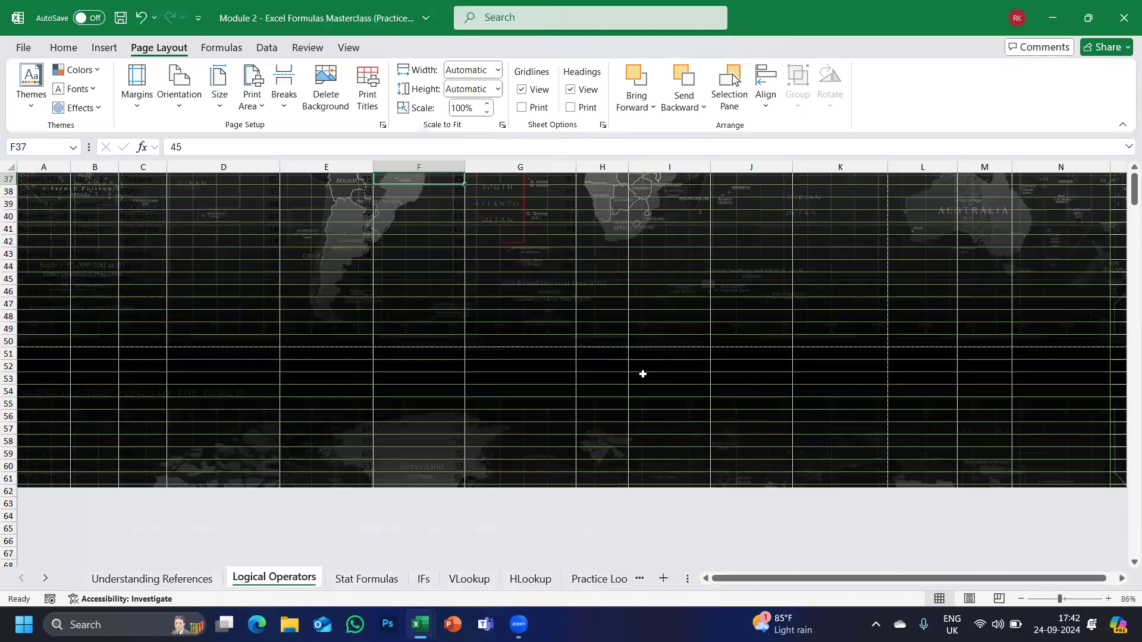
scroll(643, 374, "up", 18)
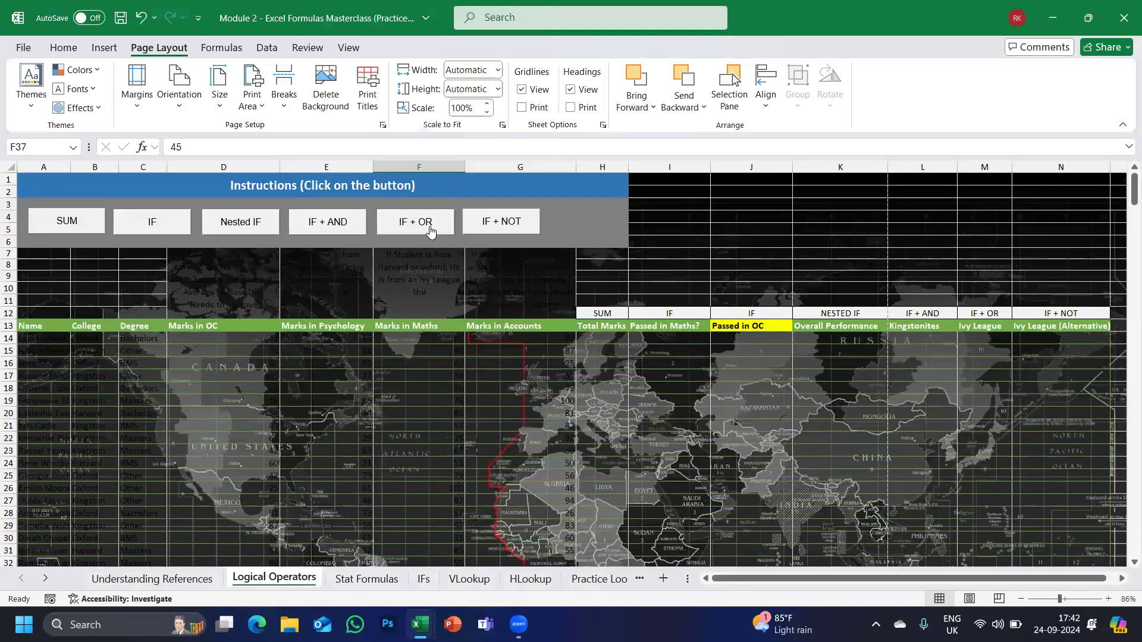
left_click(333, 91)
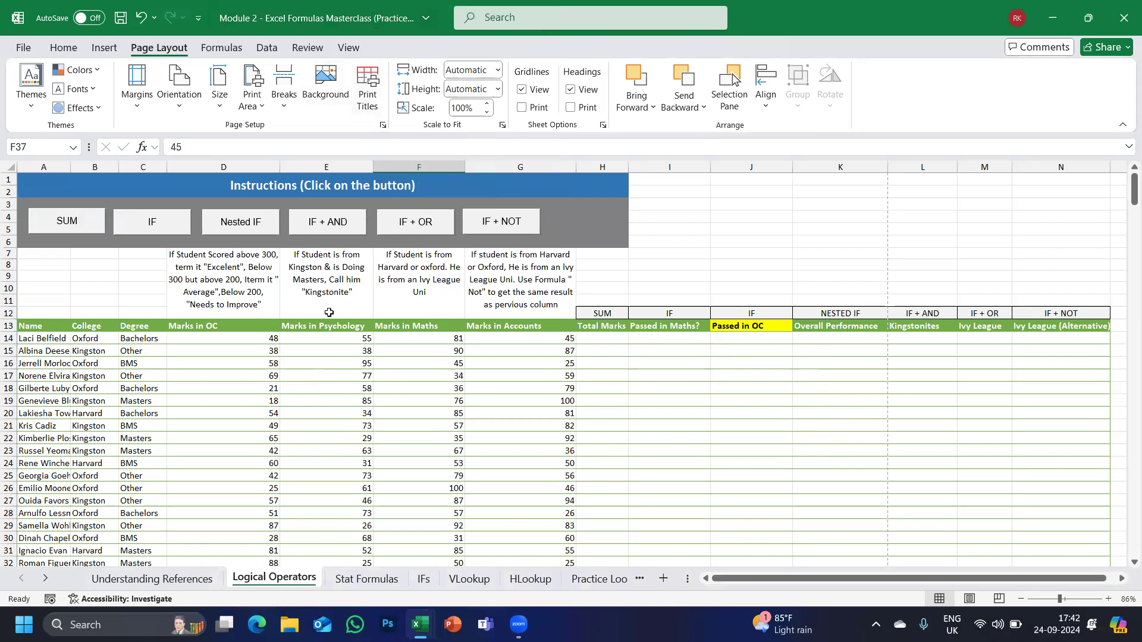
Select the whole student table from A13 and briefly open the File view.
scroll(205, 495, "down", 3)
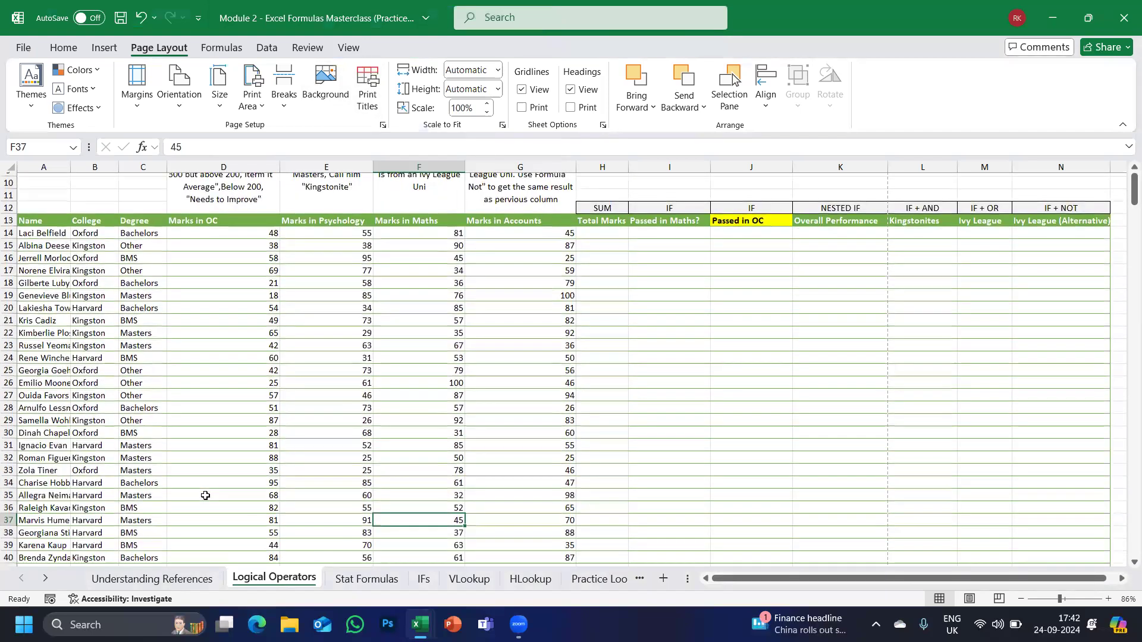
left_click(40, 222)
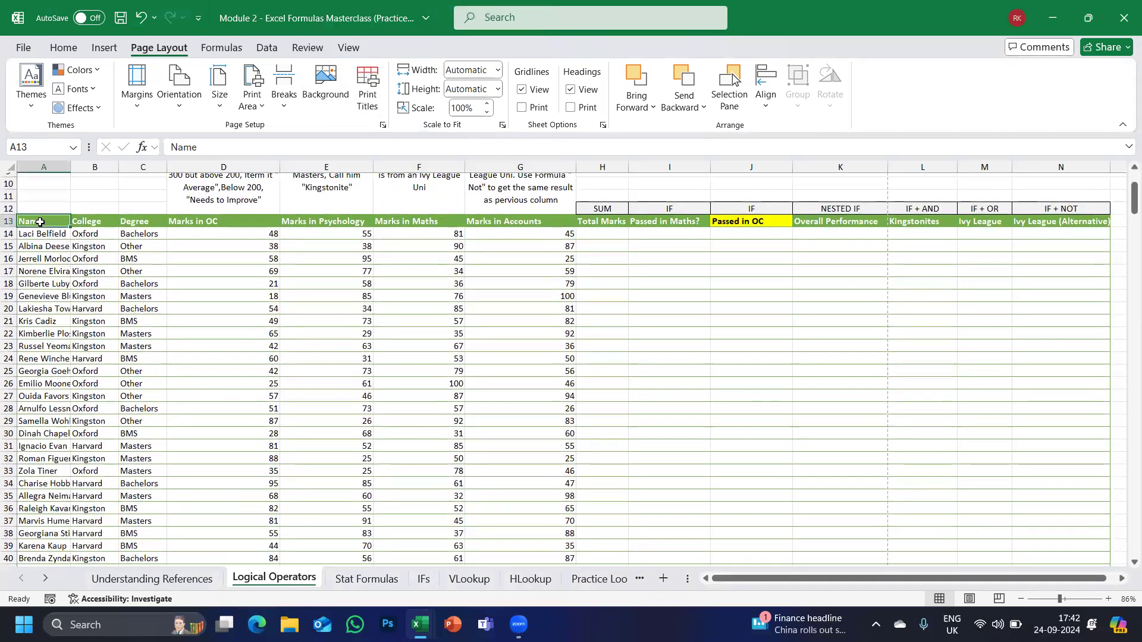
key("ctrl+a")
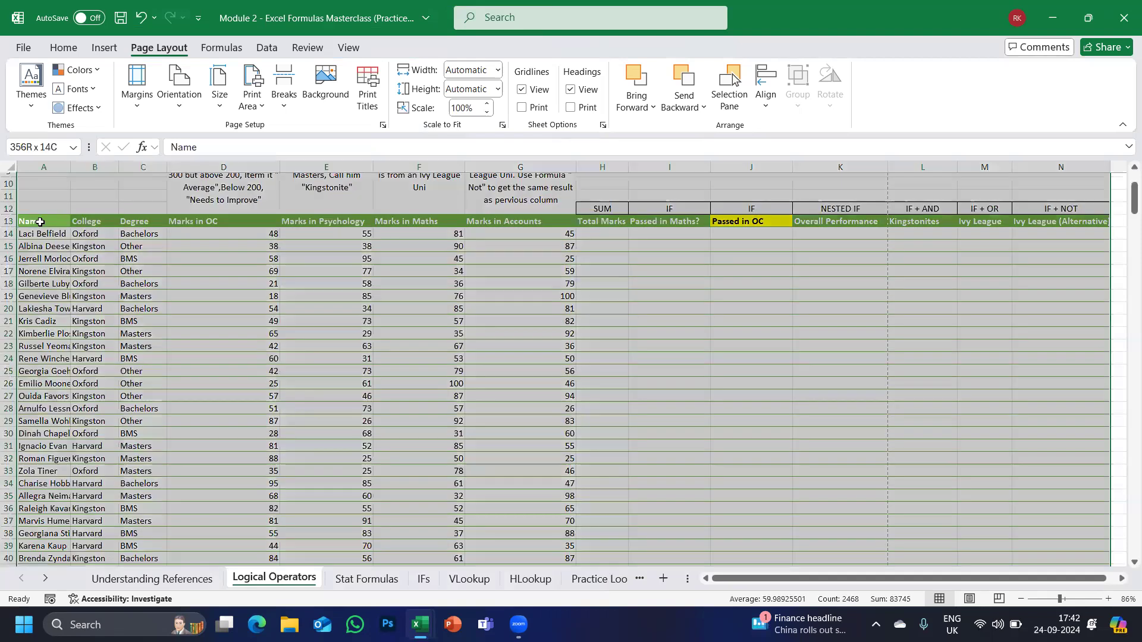
left_click(24, 49)
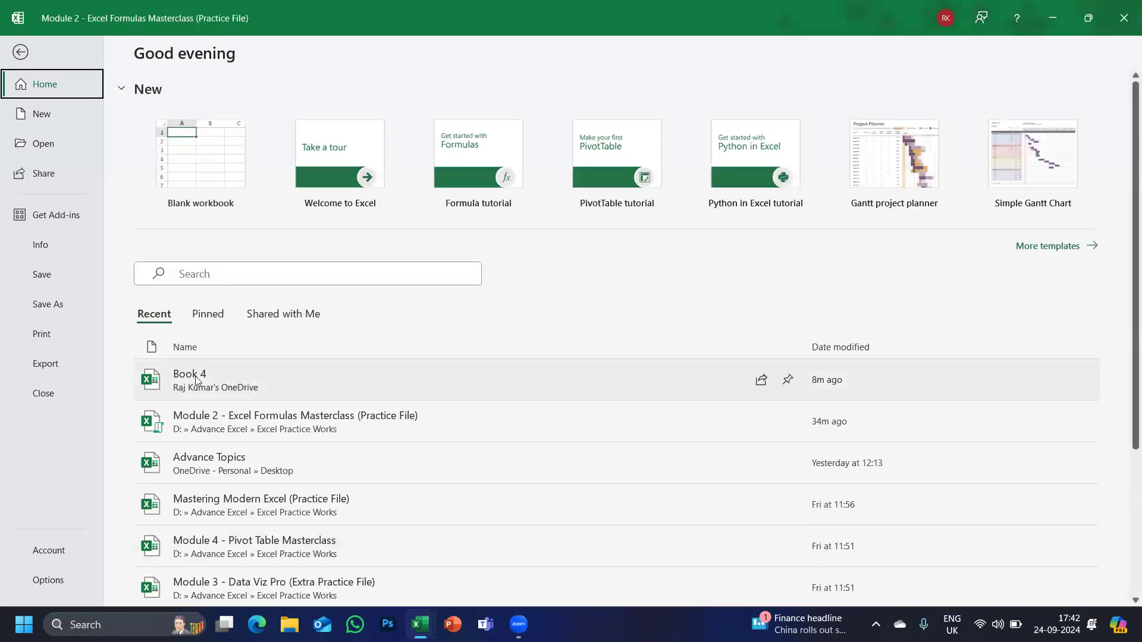
left_click(21, 54)
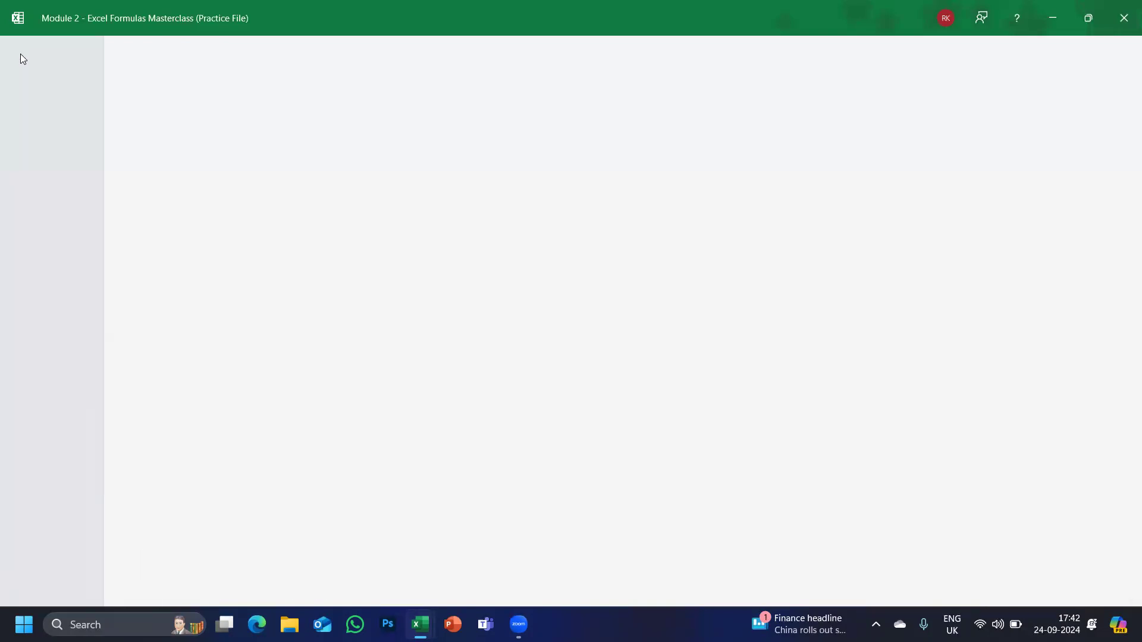
Go to the Practice Lookup sheet and preview its 83-page portrait A4 printout.
scroll(209, 454, "down", 4)
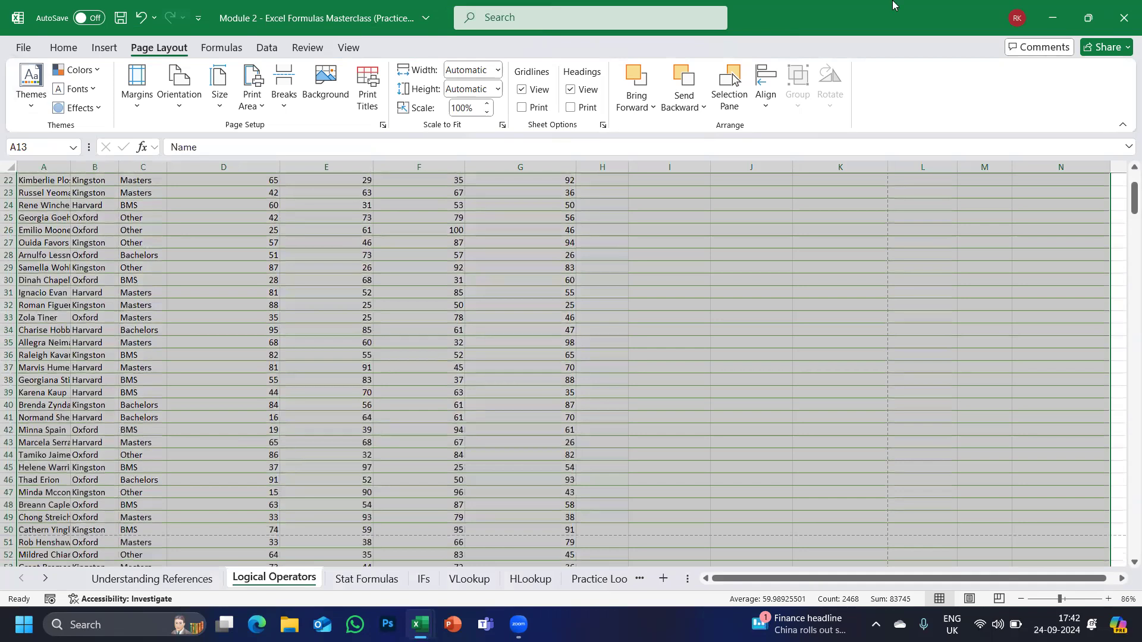
scroll(471, 581, "down", 1)
left_click(469, 579)
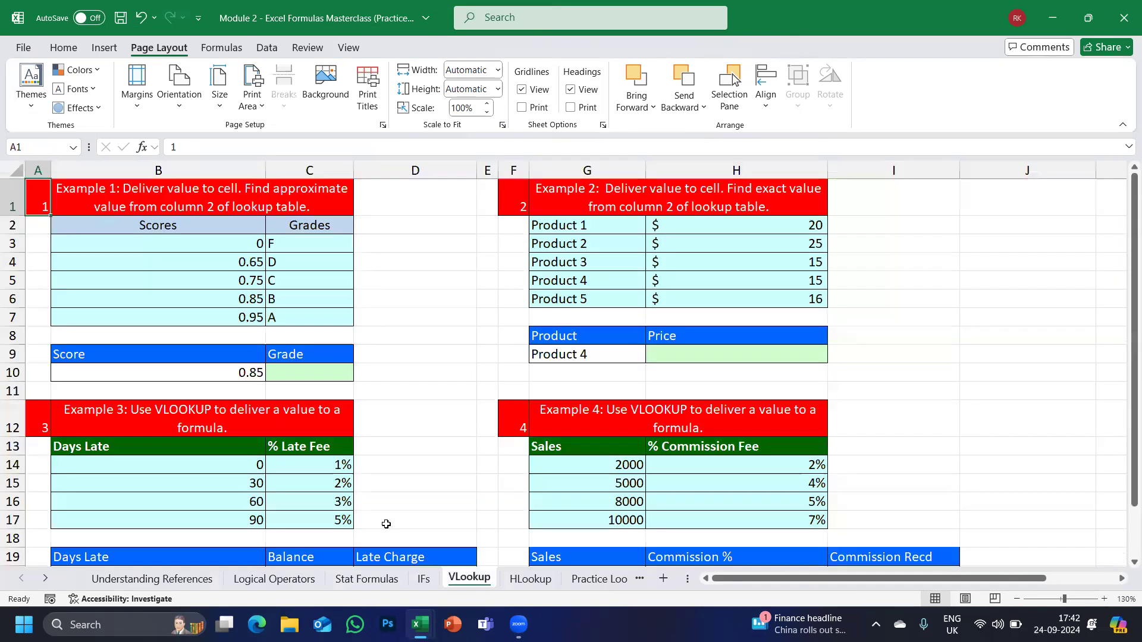
left_click(591, 579)
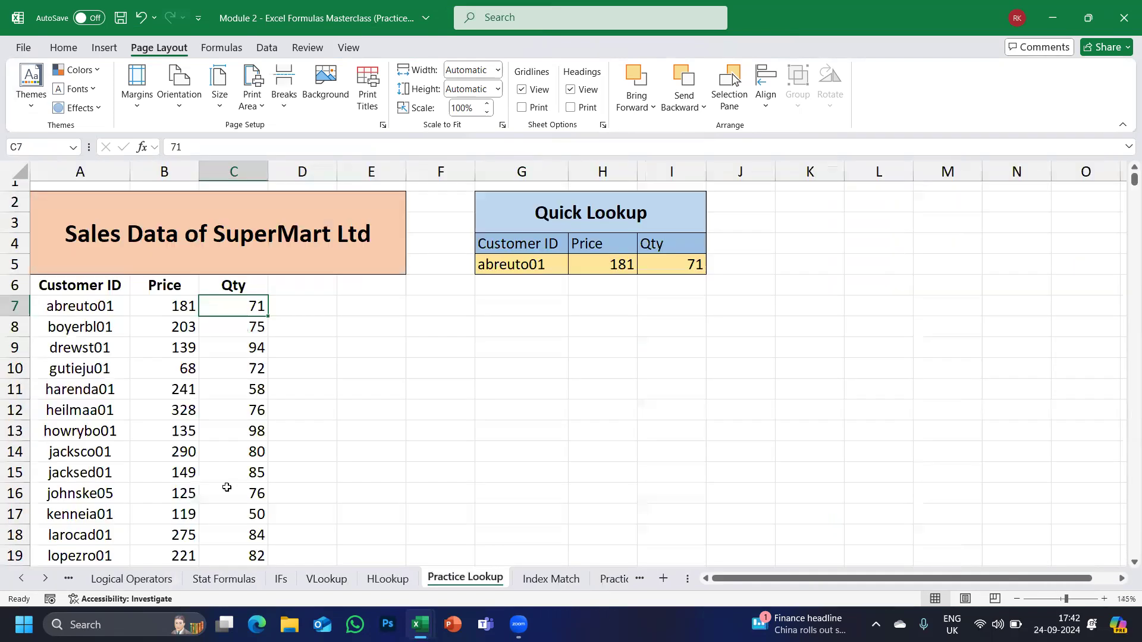
left_click(107, 491)
key("ctrl+shift+Down")
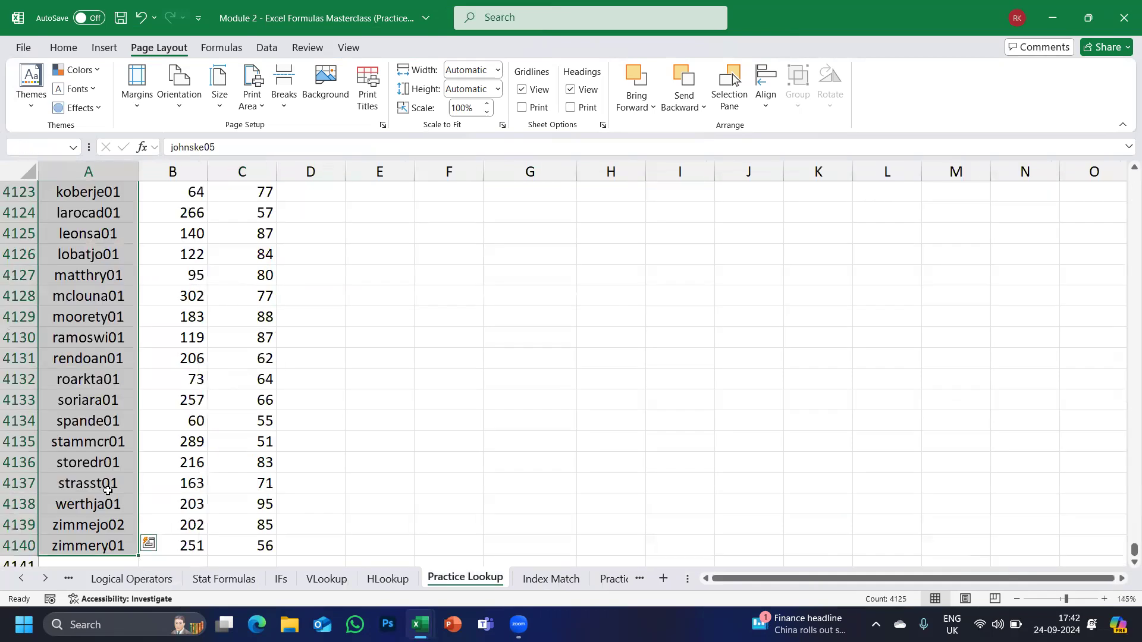
key("ctrl+shift+Up")
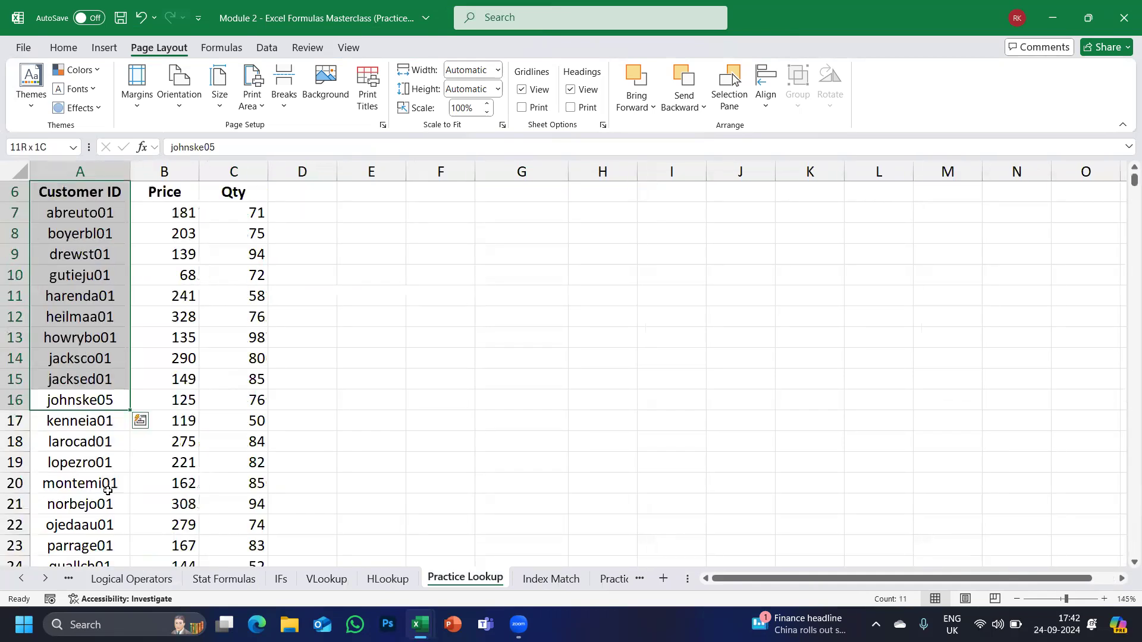
key("ctrl+p")
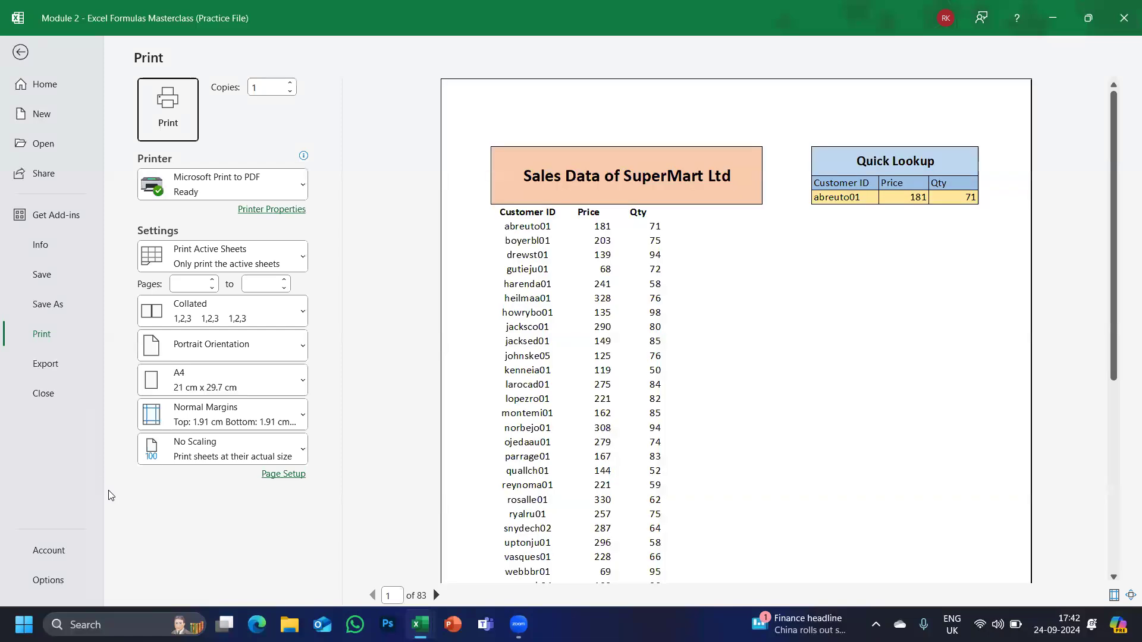
left_click(848, 236)
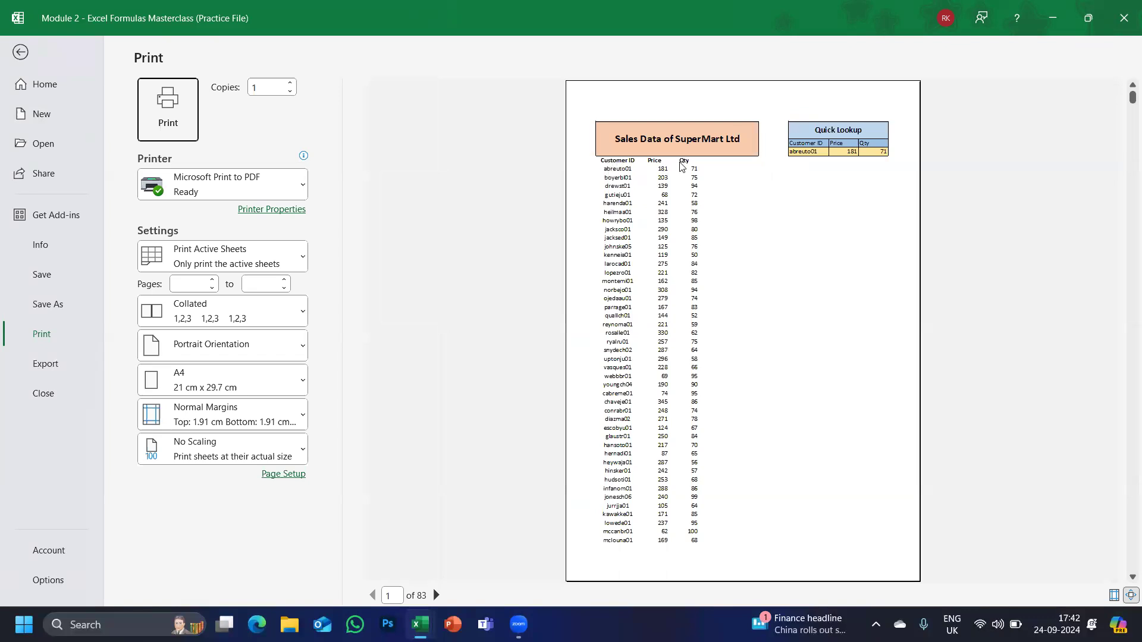
left_click(436, 595)
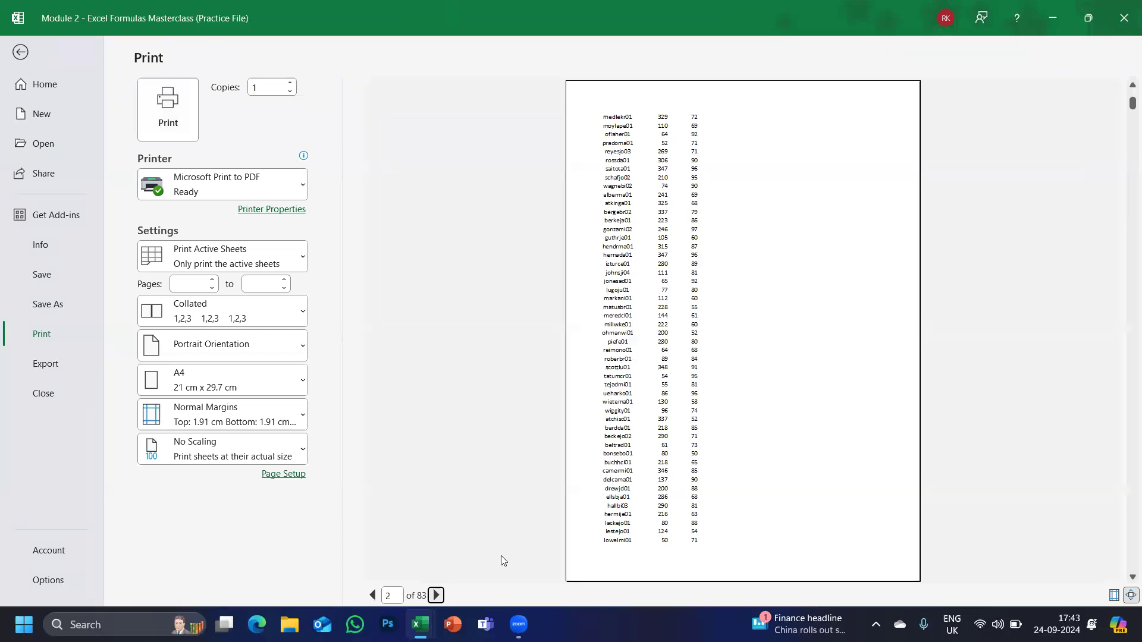
left_click(437, 596)
left_click(437, 595)
left_click(437, 595)
left_click(437, 595)
left_click(437, 595)
left_click(374, 595)
left_click(374, 595)
left_click(374, 595)
left_click(374, 595)
left_click(374, 596)
left_click(374, 595)
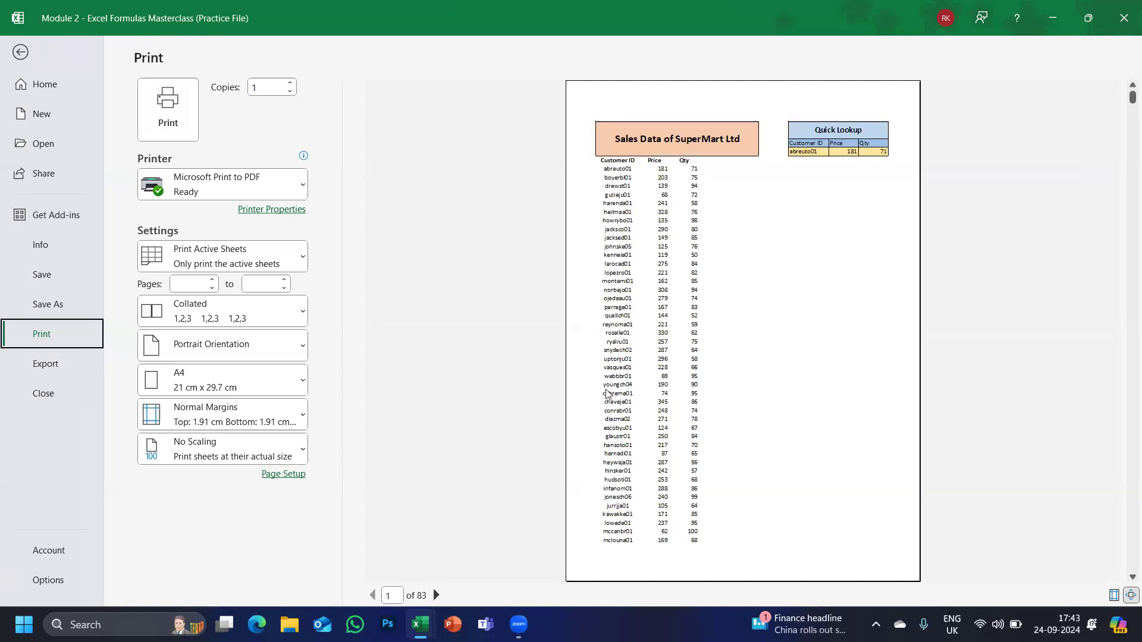
left_click(617, 165)
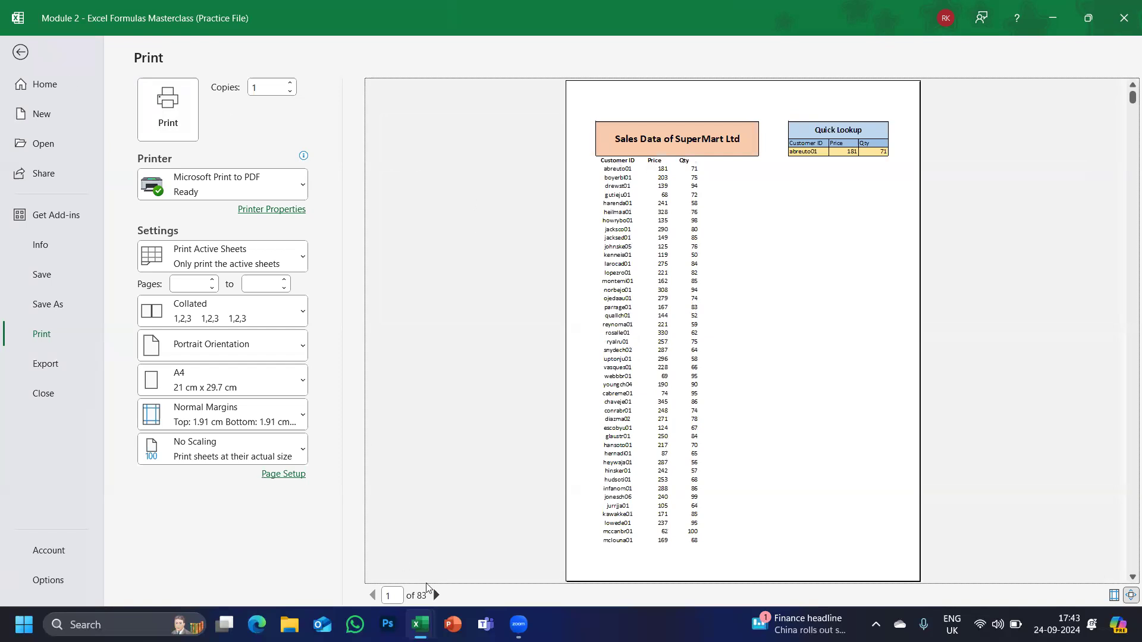
left_click(26, 57)
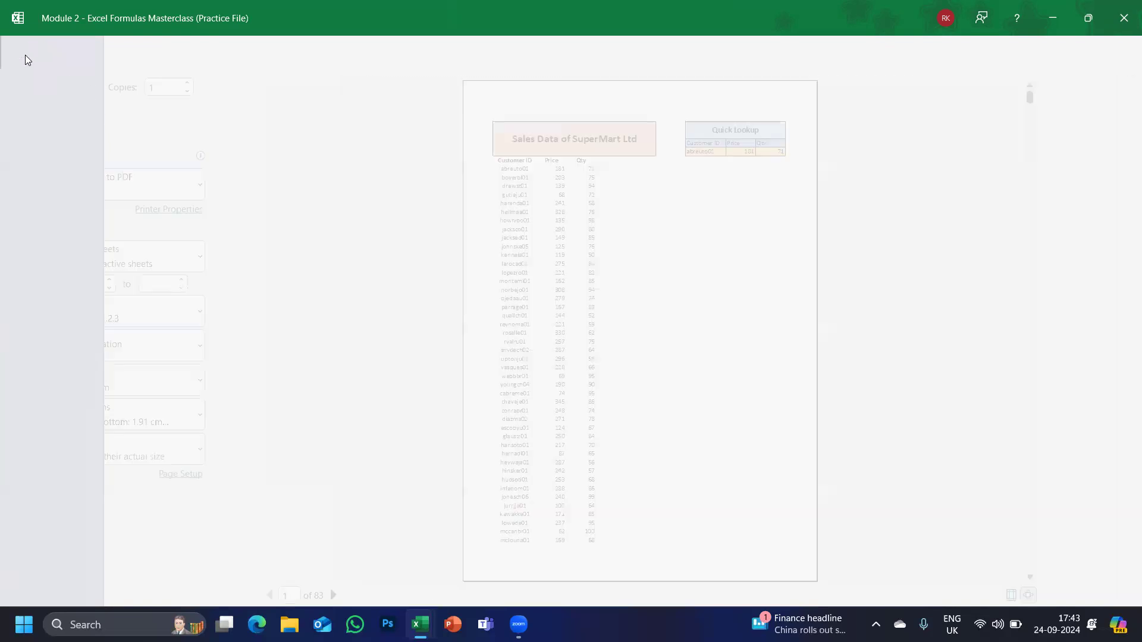
Select A10:C10 in the customer rows and dismiss the Quick Analysis options.
scroll(162, 268, "up", 2)
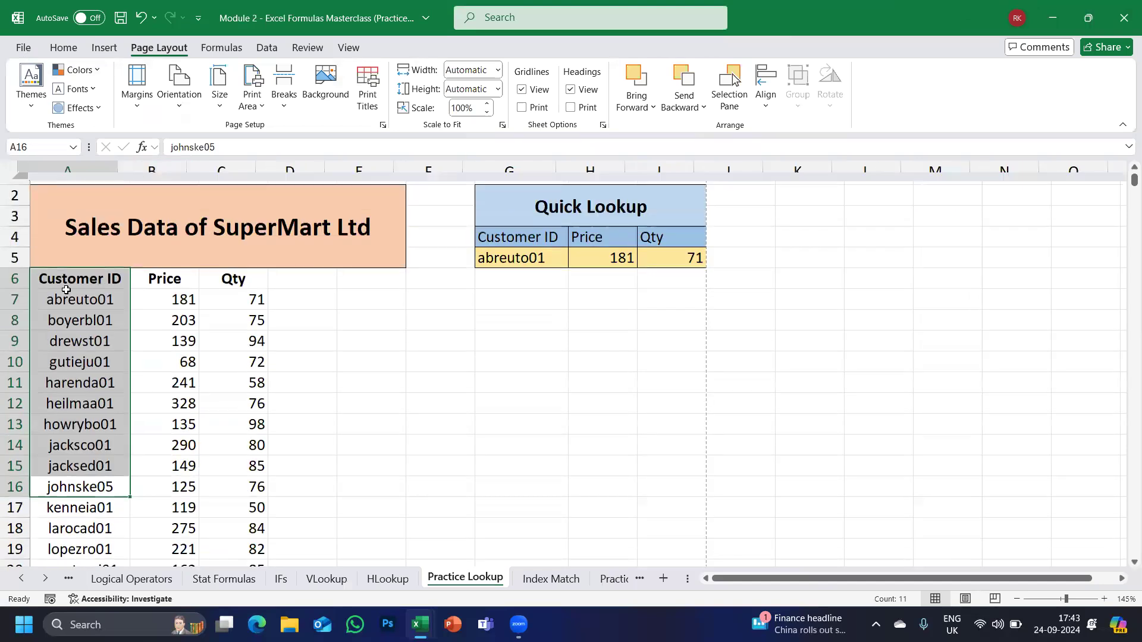
left_click(36, 275)
key("shift+Right")
key("shift+Left")
key("shift+Down")
key("shift+Up")
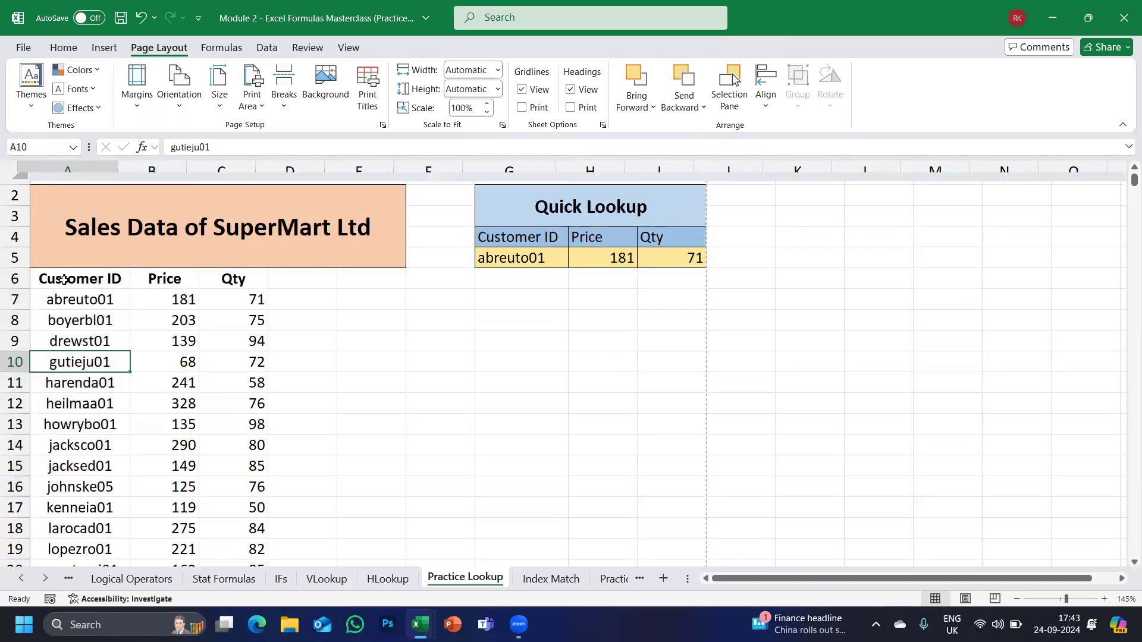
key("Up")
key("Up")
key("Up")
key("Up")
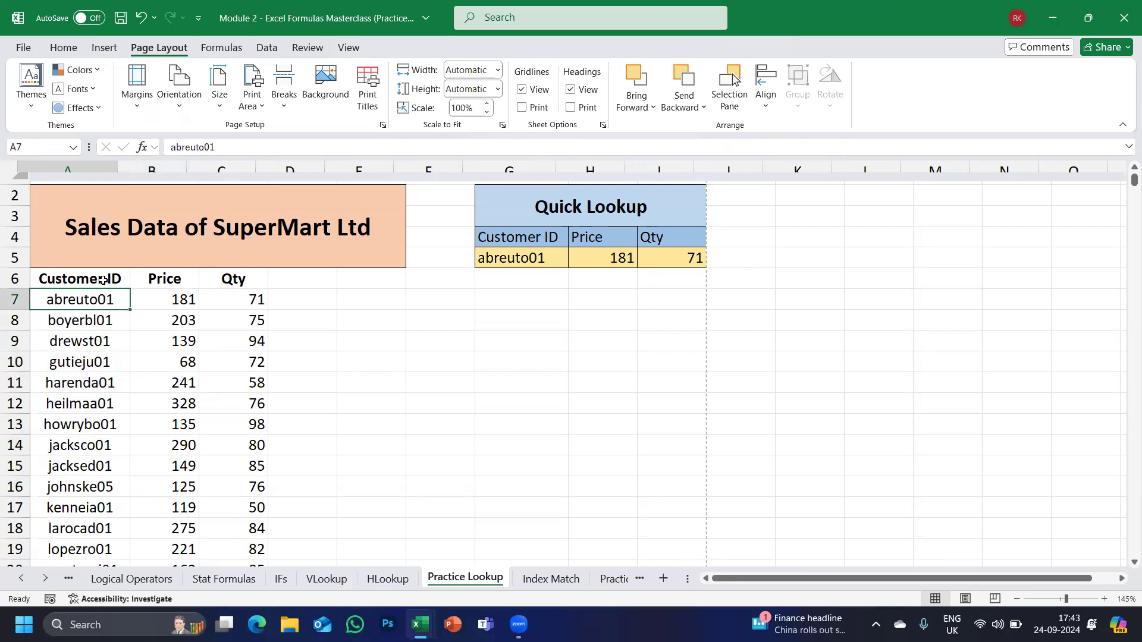
key("Down")
key("Down")
key("Down")
key("Down")
key("shift+Right")
key("shift+Right")
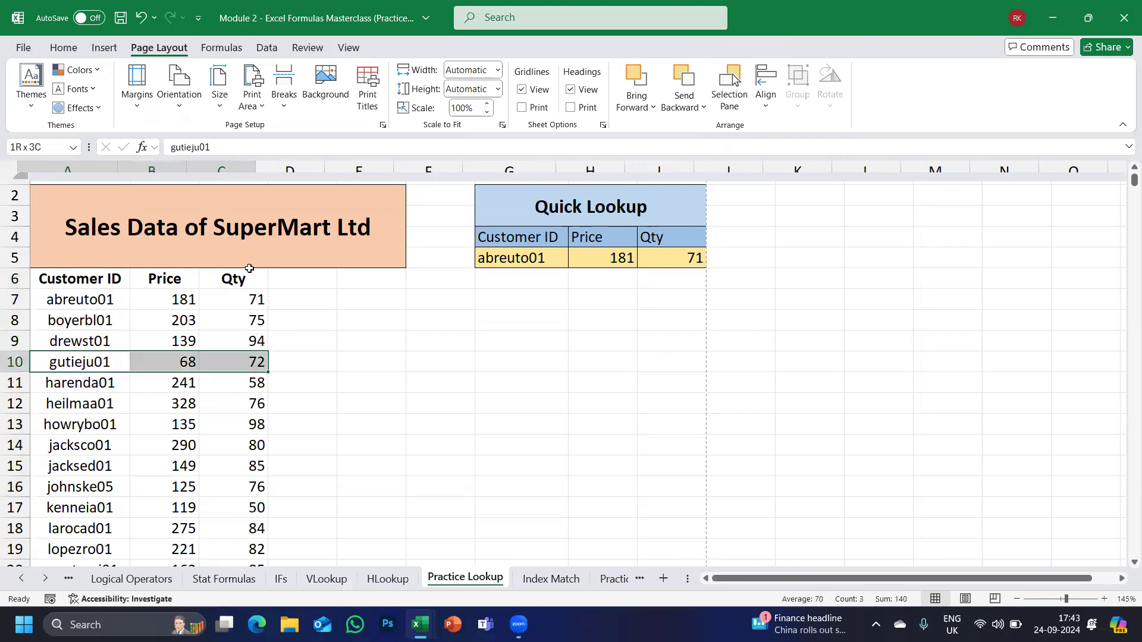
key("ctrl+q")
scroll(497, 381, "down", 4)
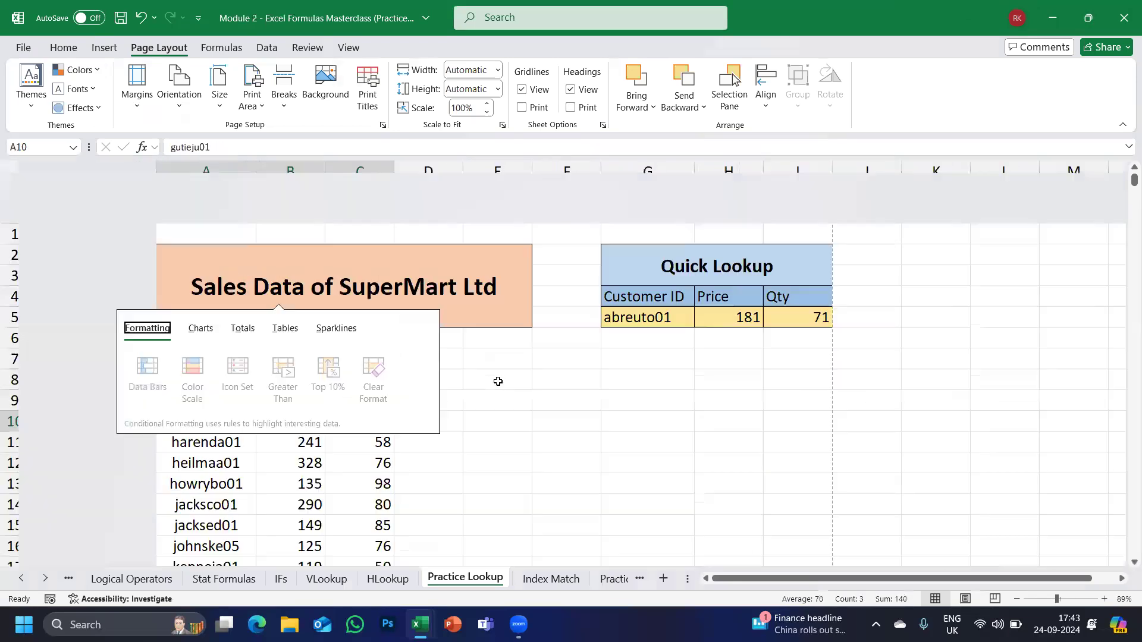
scroll(497, 381, "up", 4)
key("Escape")
In Print Titles, set Rows to repeat at top to $6:$6 and confirm.
left_click(1015, 600)
left_click(1015, 600)
left_click(1015, 600)
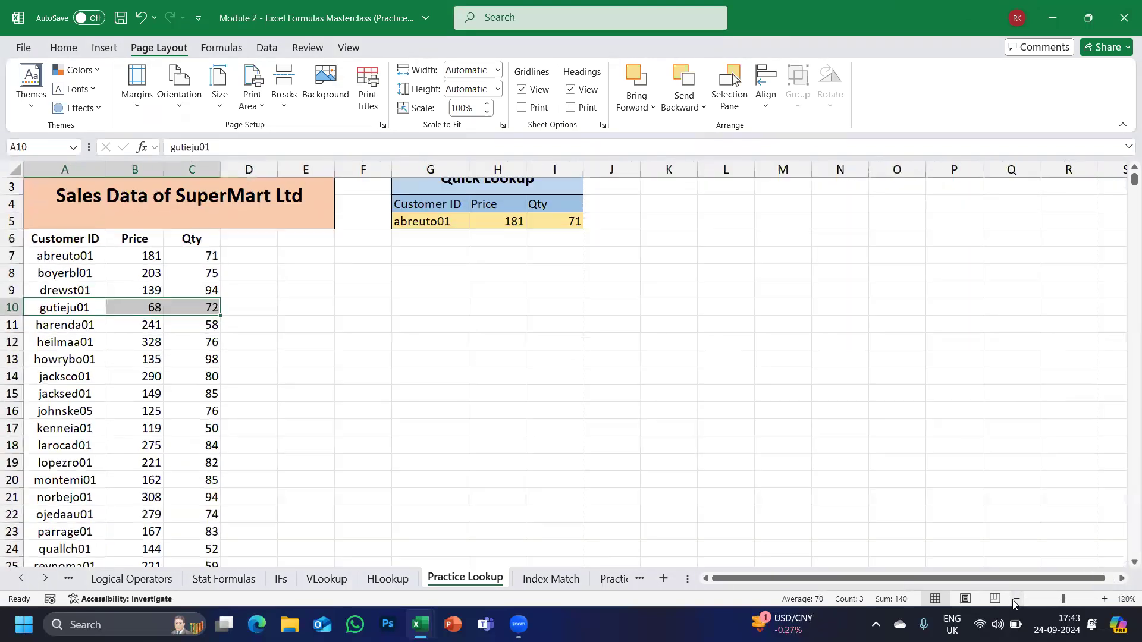
left_click(1015, 600)
left_click(1016, 600)
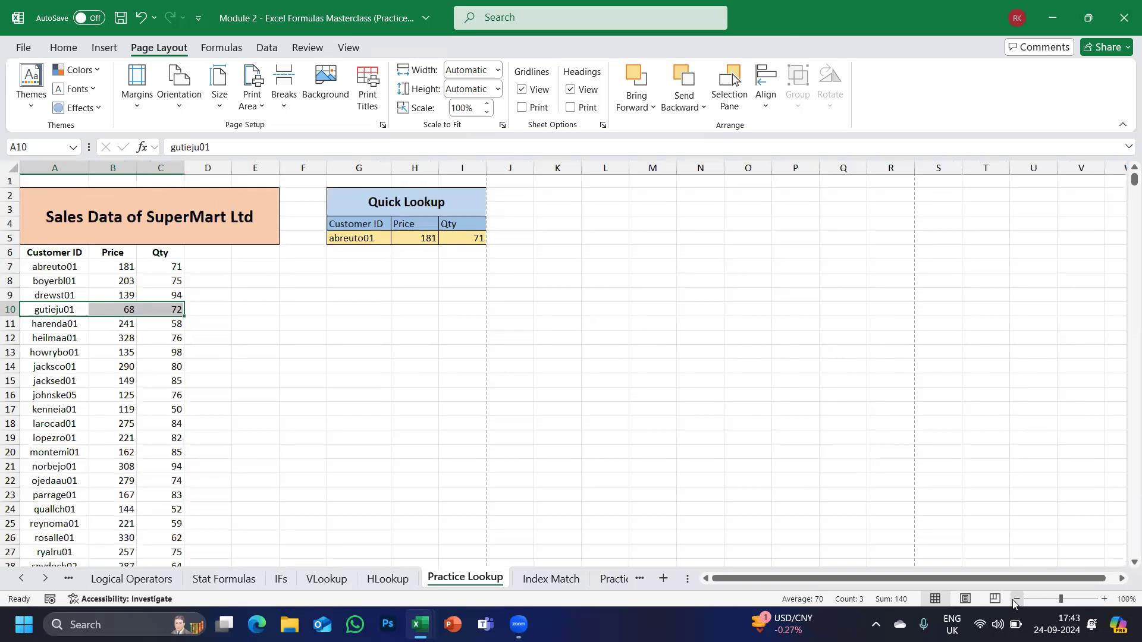
left_click(57, 254)
left_click(153, 252, "shift")
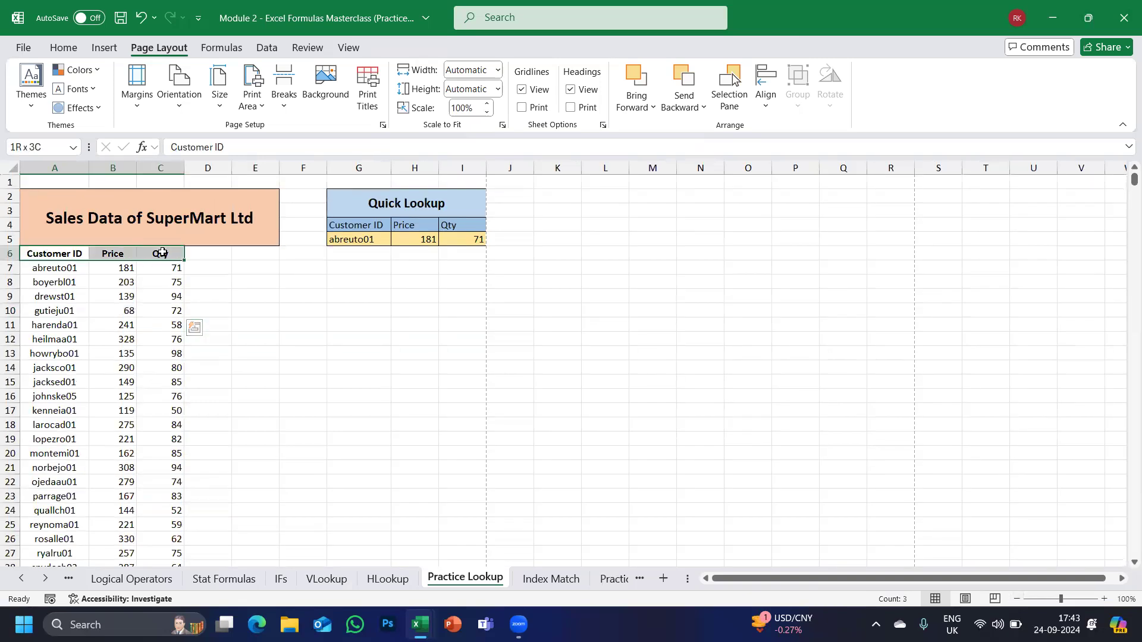
left_click(372, 95)
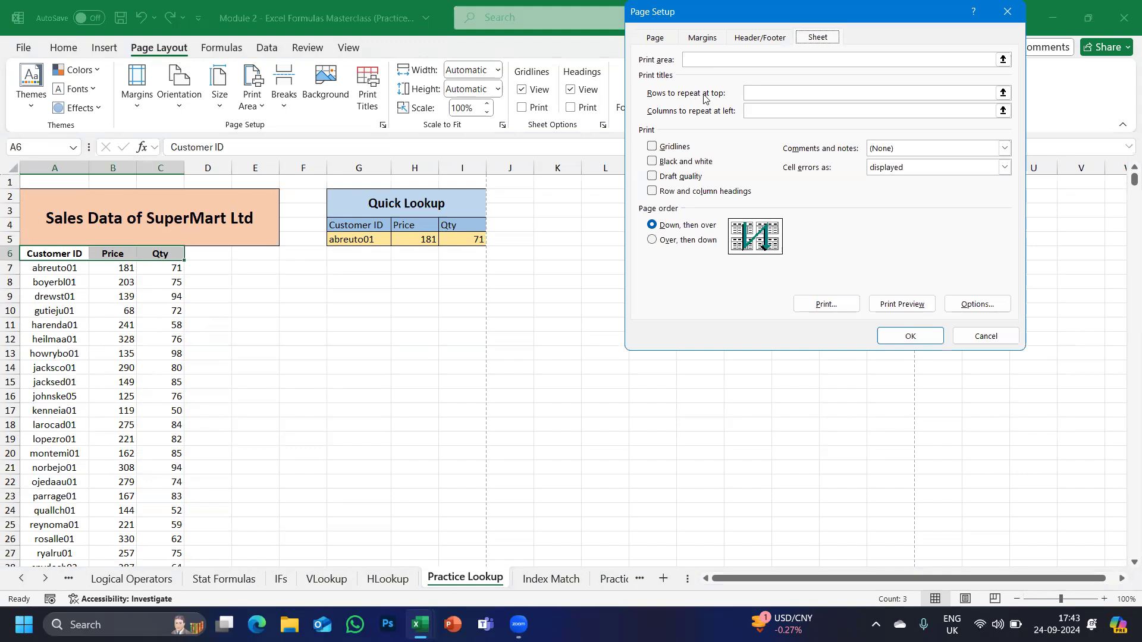
left_click(754, 95)
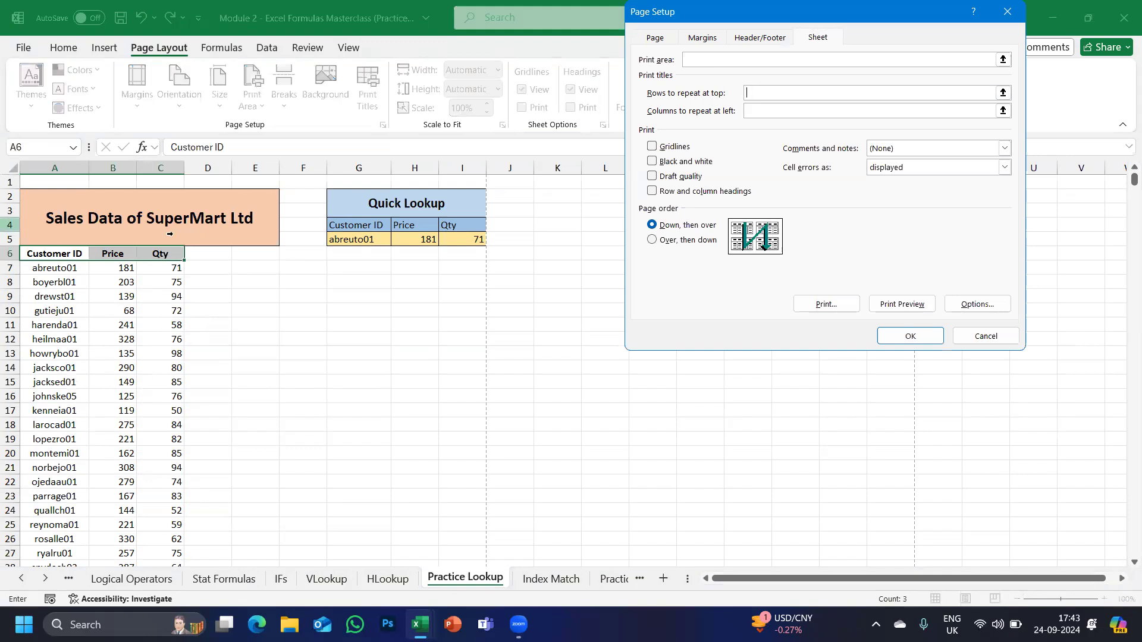
left_click(10, 254)
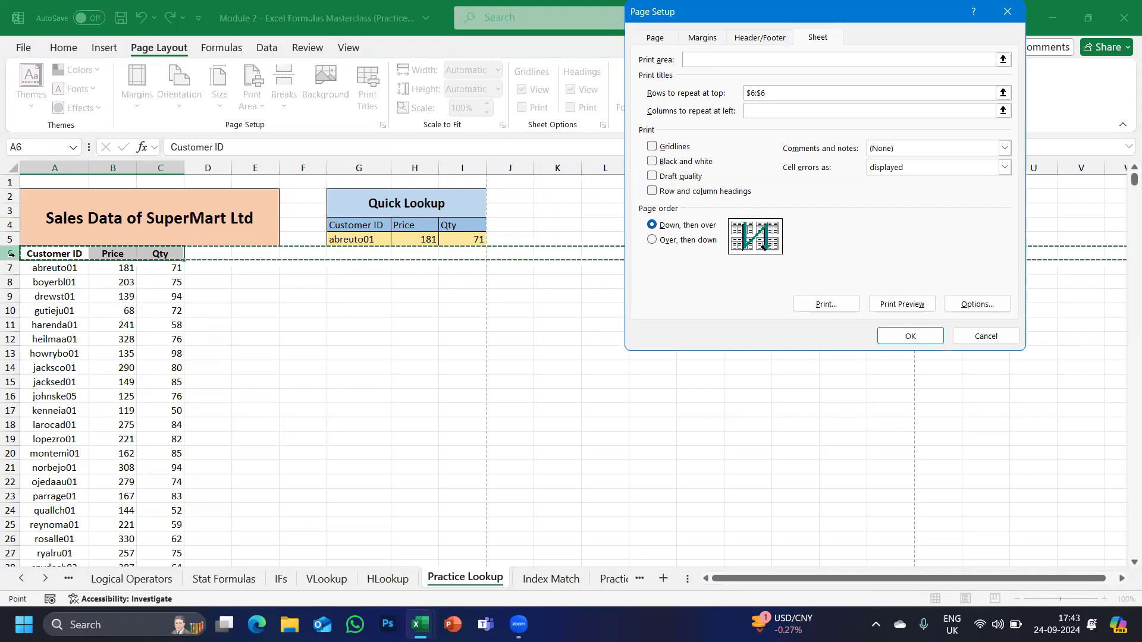
left_click(895, 340)
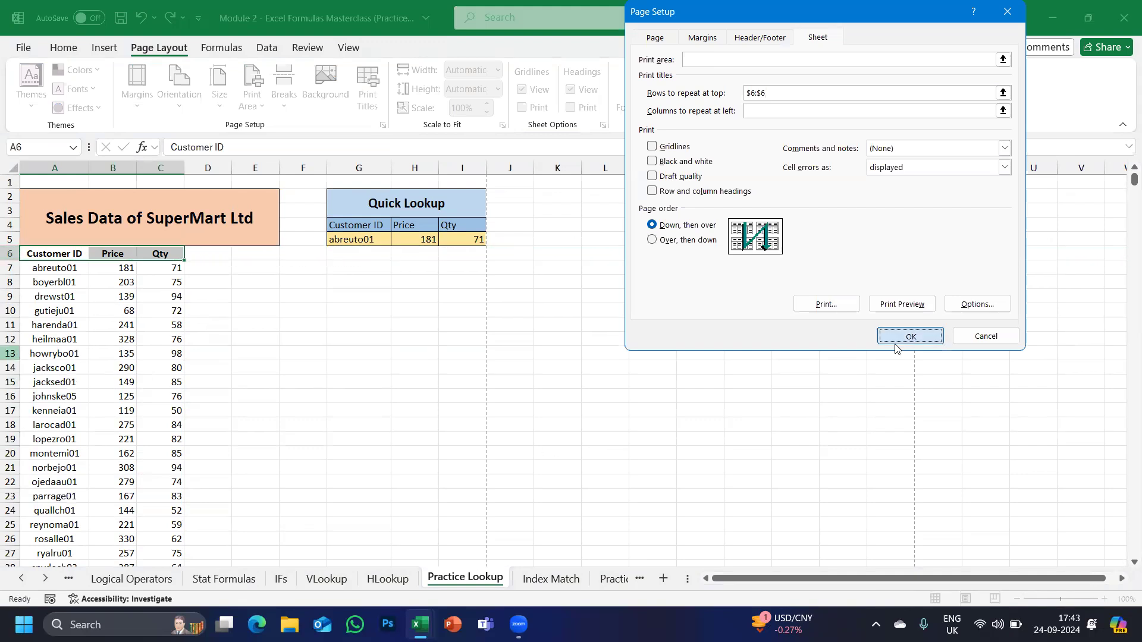
left_click(22, 47)
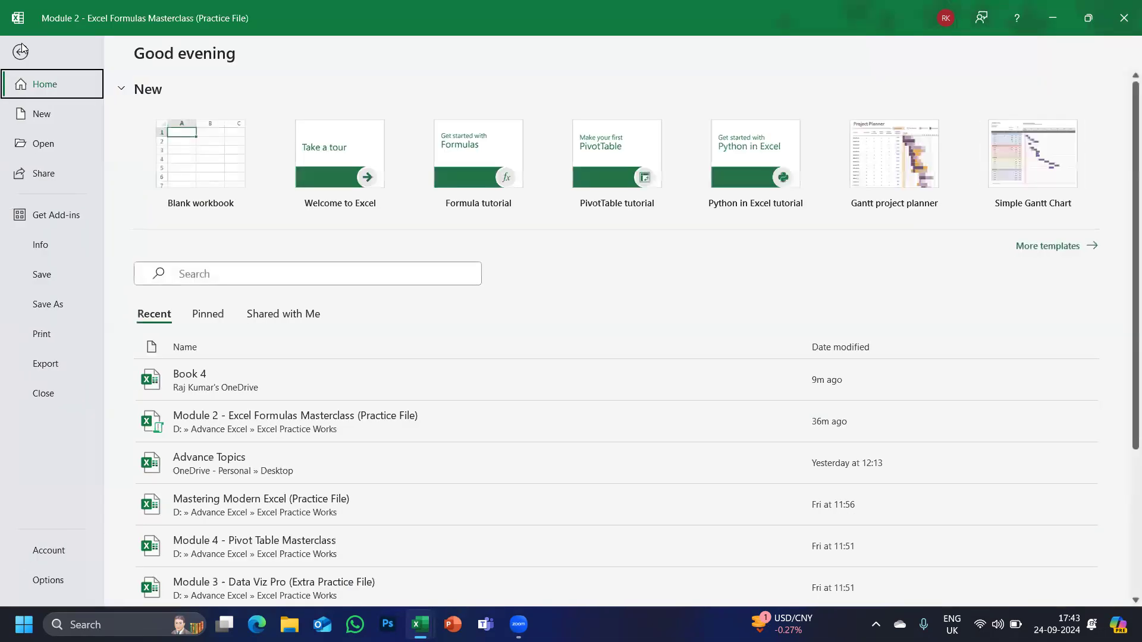
left_click(41, 335)
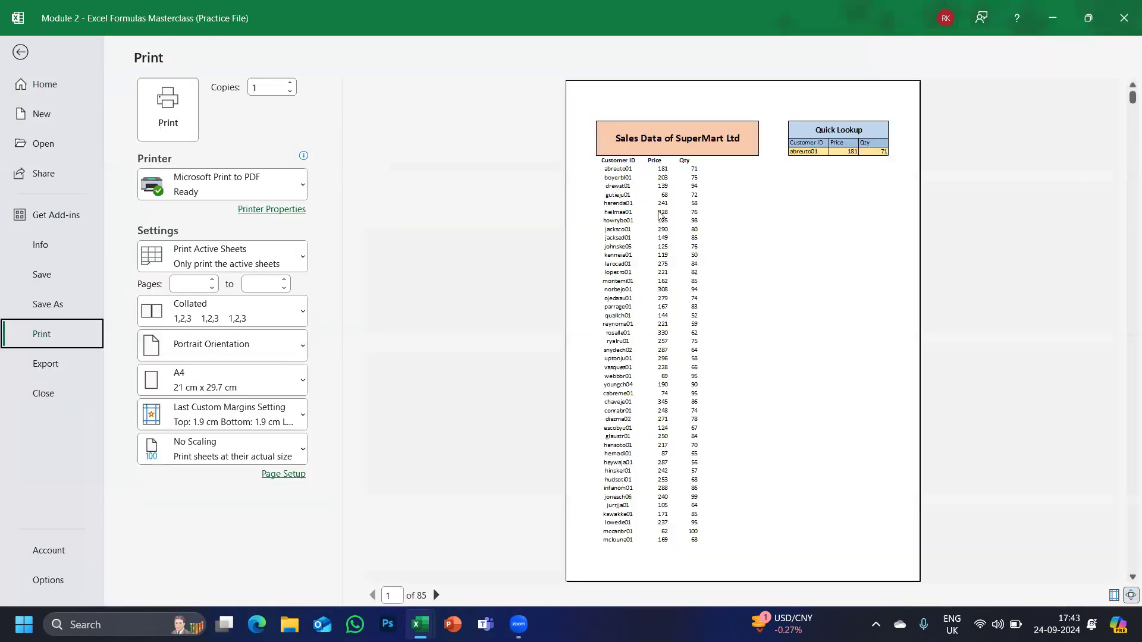
left_click(437, 596)
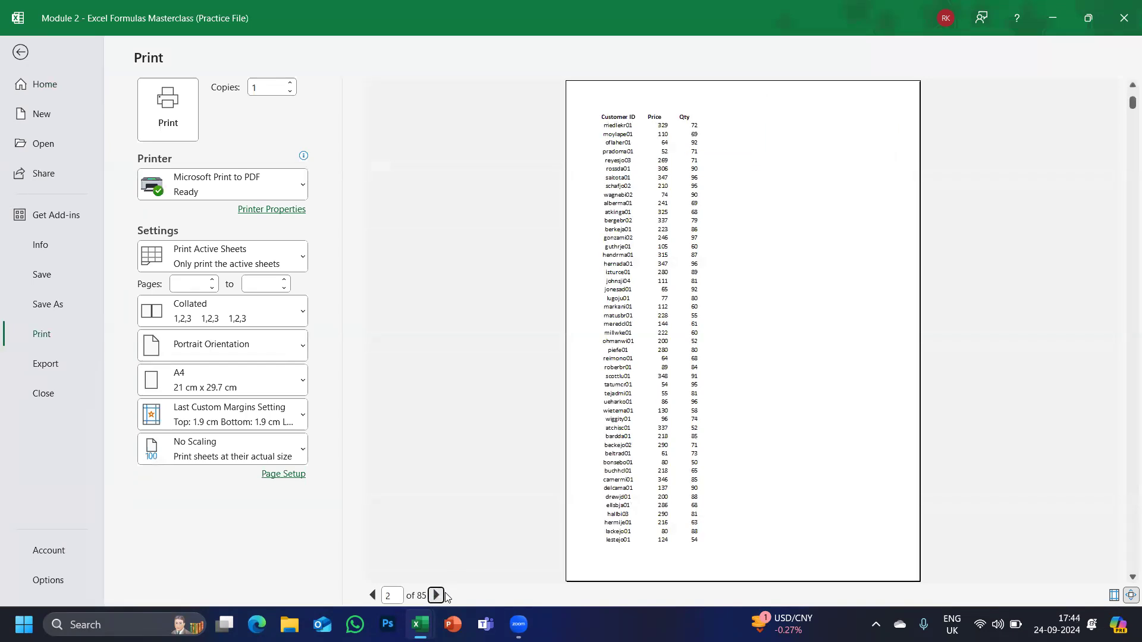
left_click(437, 595)
left_click(437, 595)
left_click(437, 595)
left_click(437, 595)
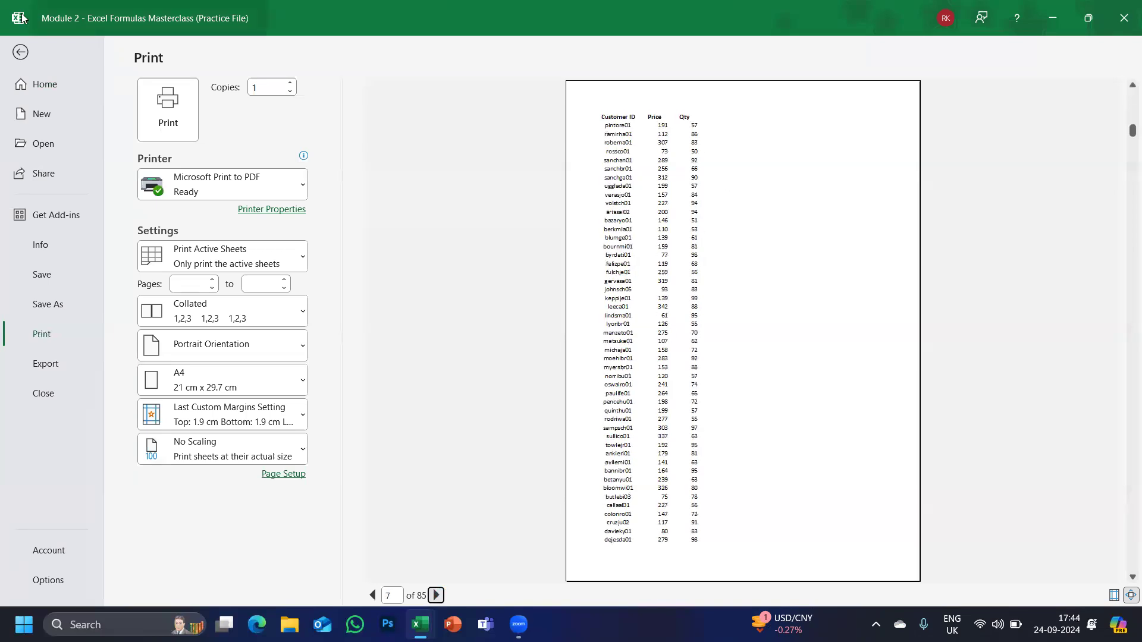
left_click(21, 52)
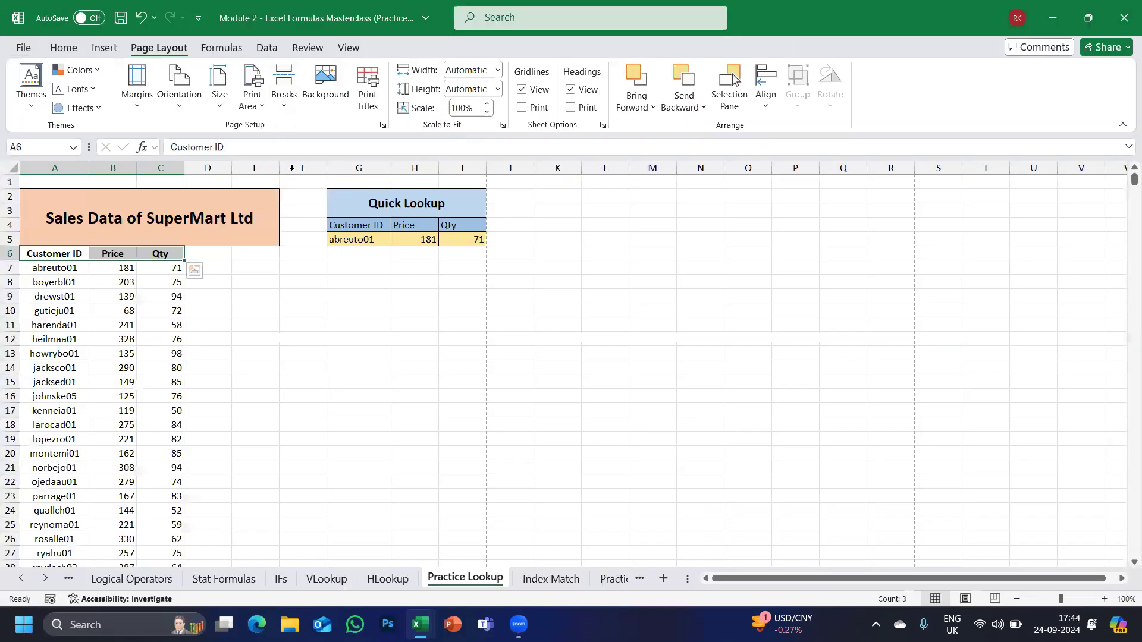